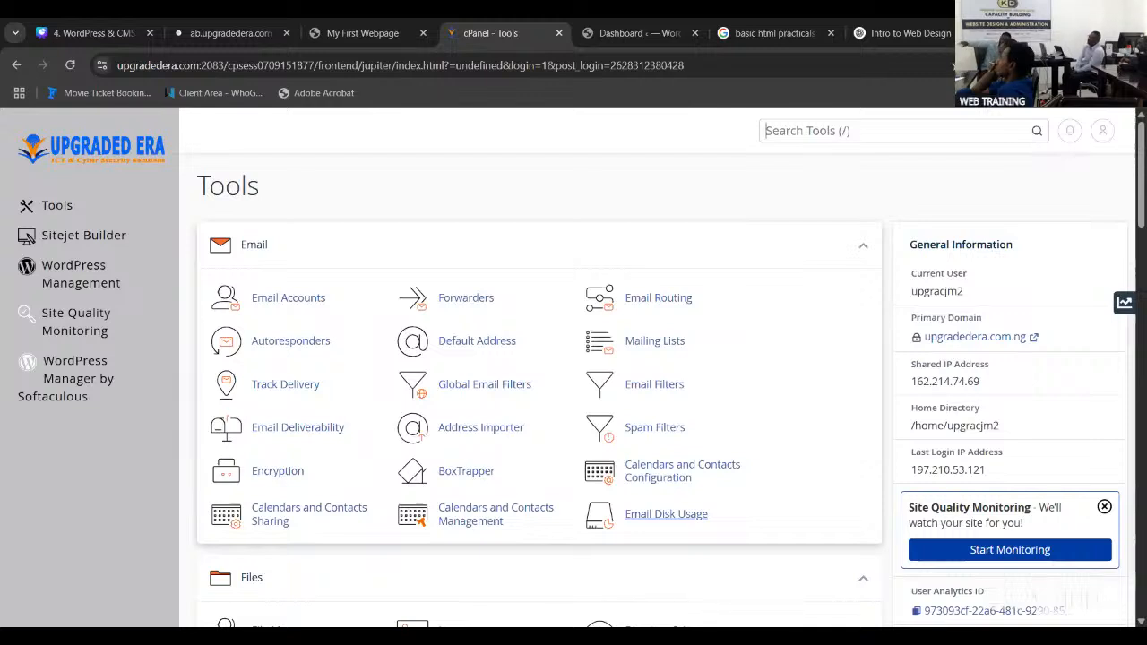
Step: Zoom the cPanel Tools page to 125% and scroll down to the Files section
key("ctrl+plus")
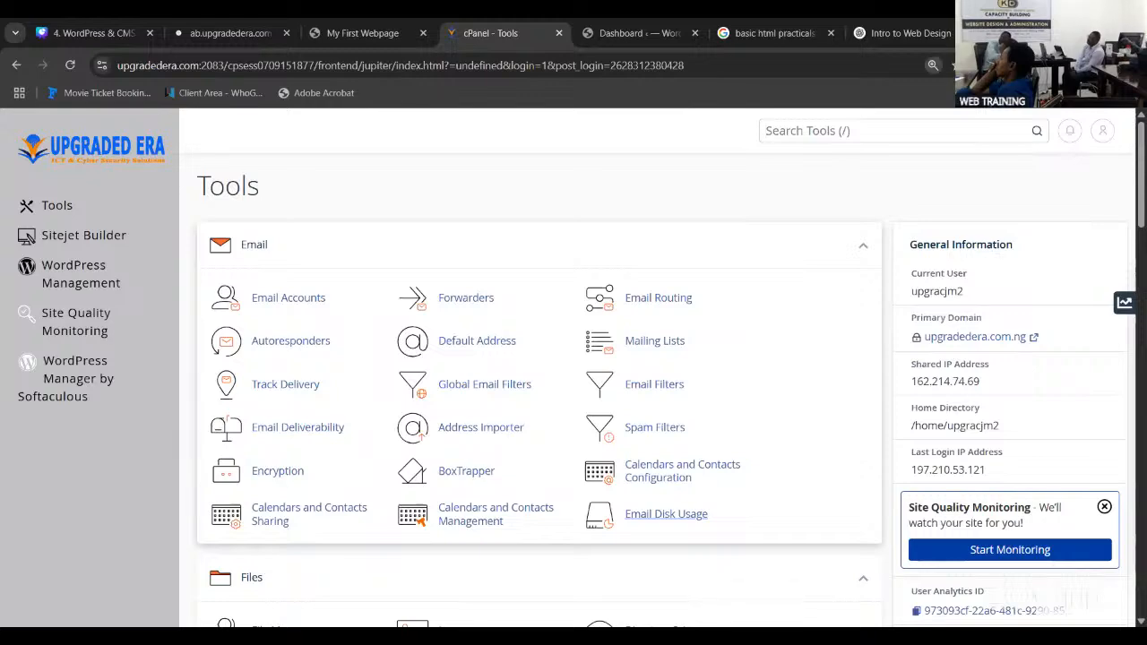
key("ctrl+plus")
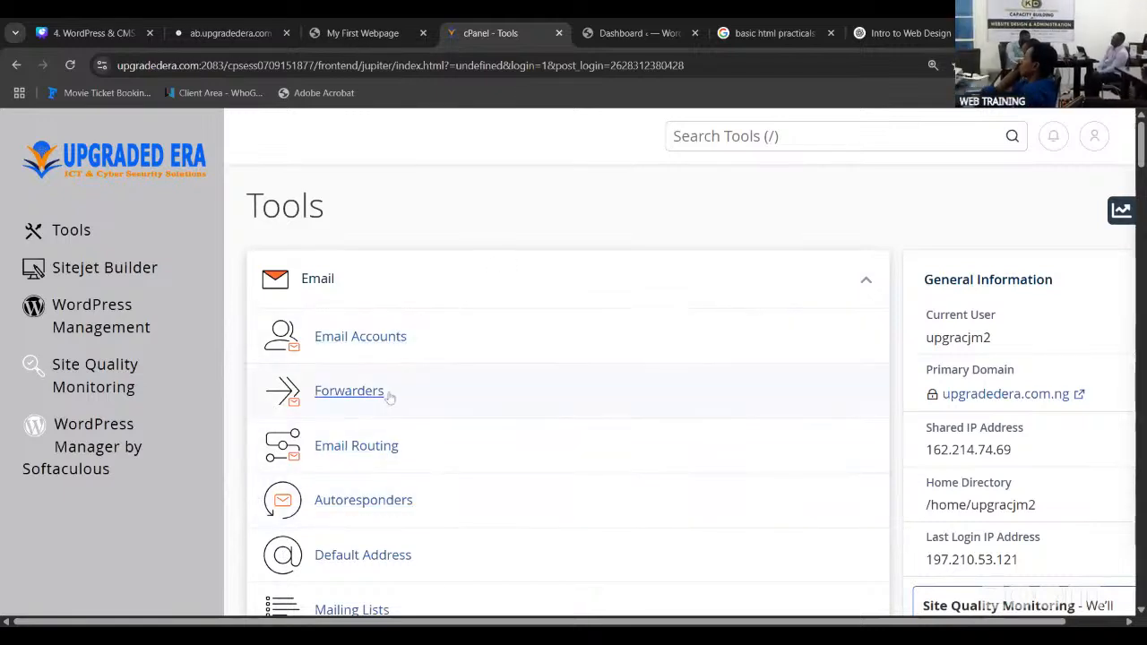
scroll(390, 399, "down", 1)
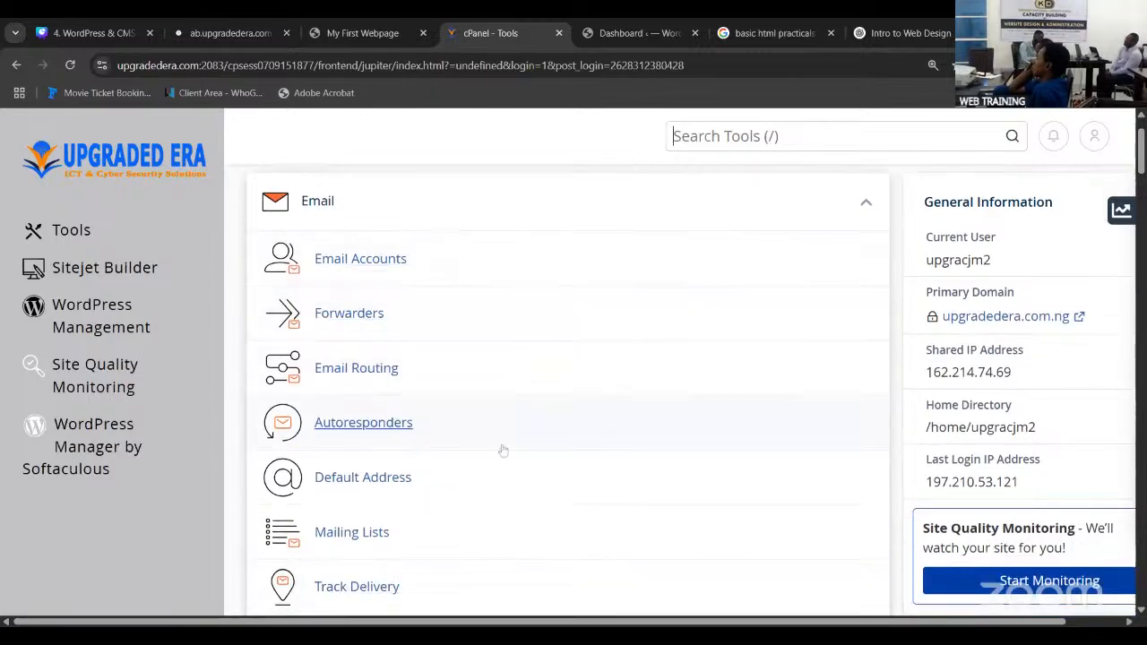
scroll(504, 455, "down", 5)
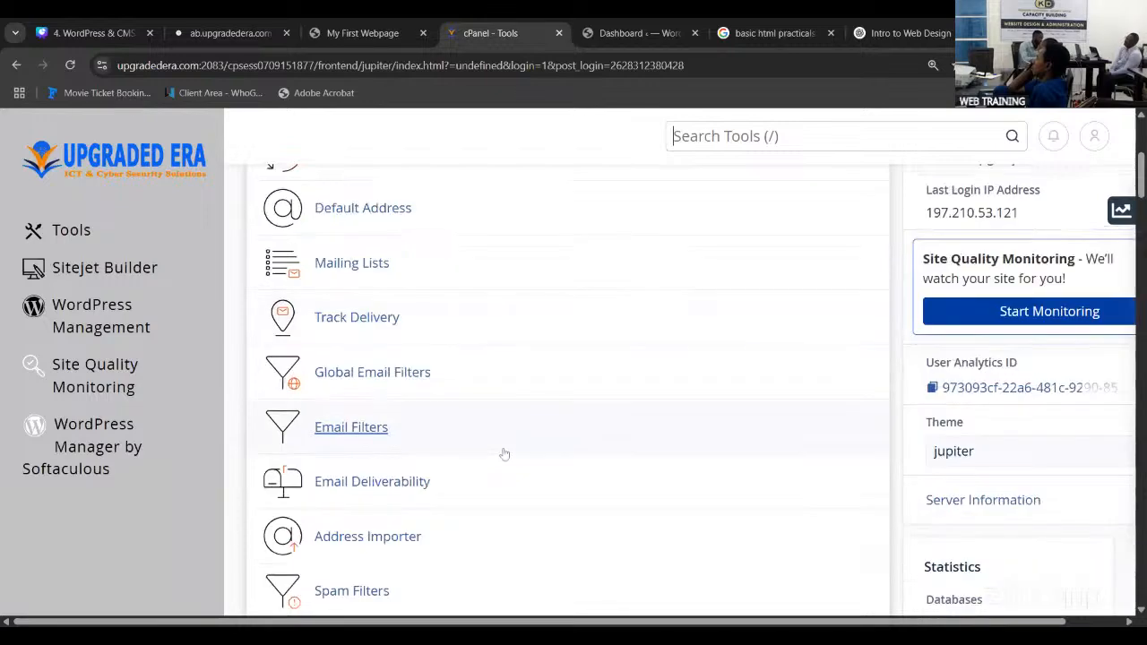
scroll(505, 455, "down", 2)
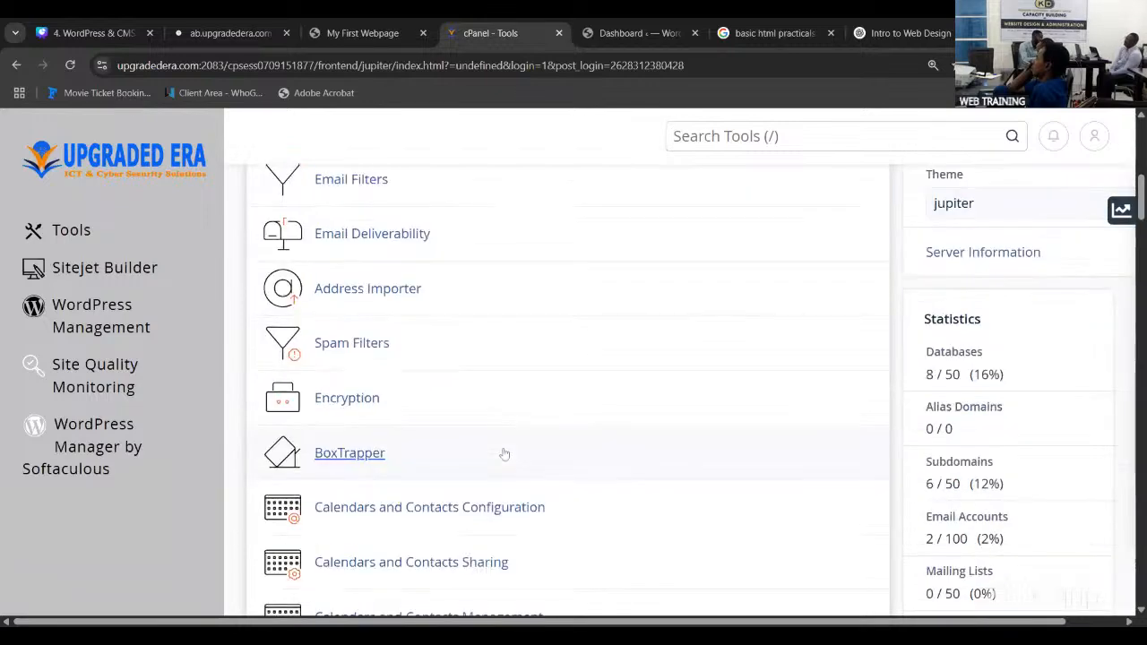
scroll(505, 455, "down", 7)
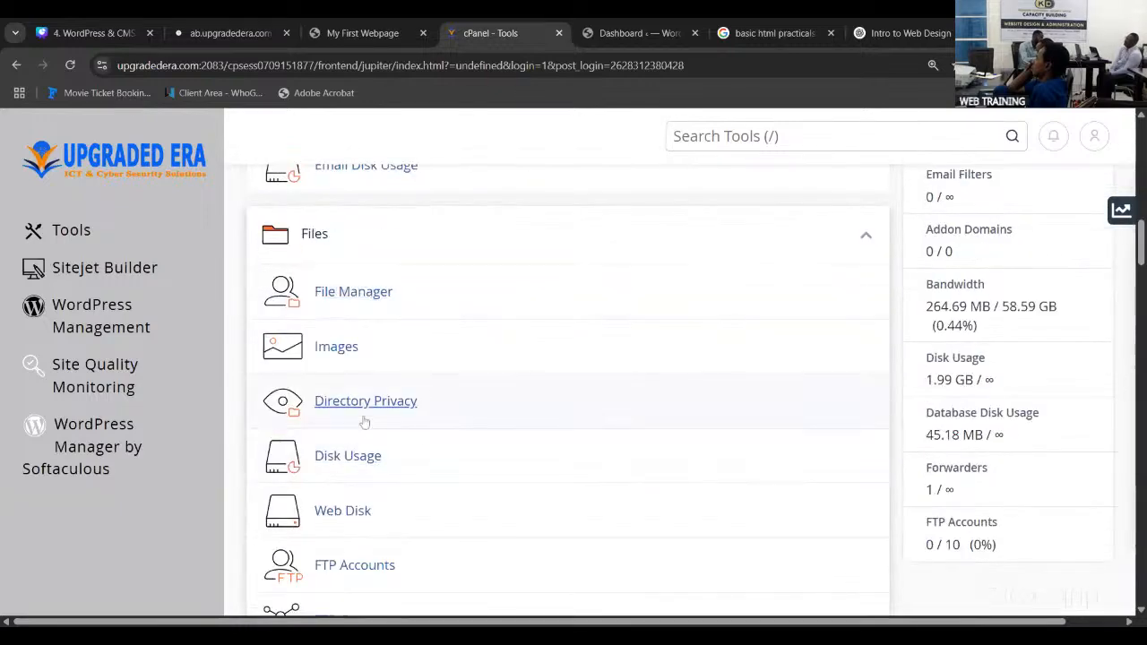
scroll(433, 440, "down", 1)
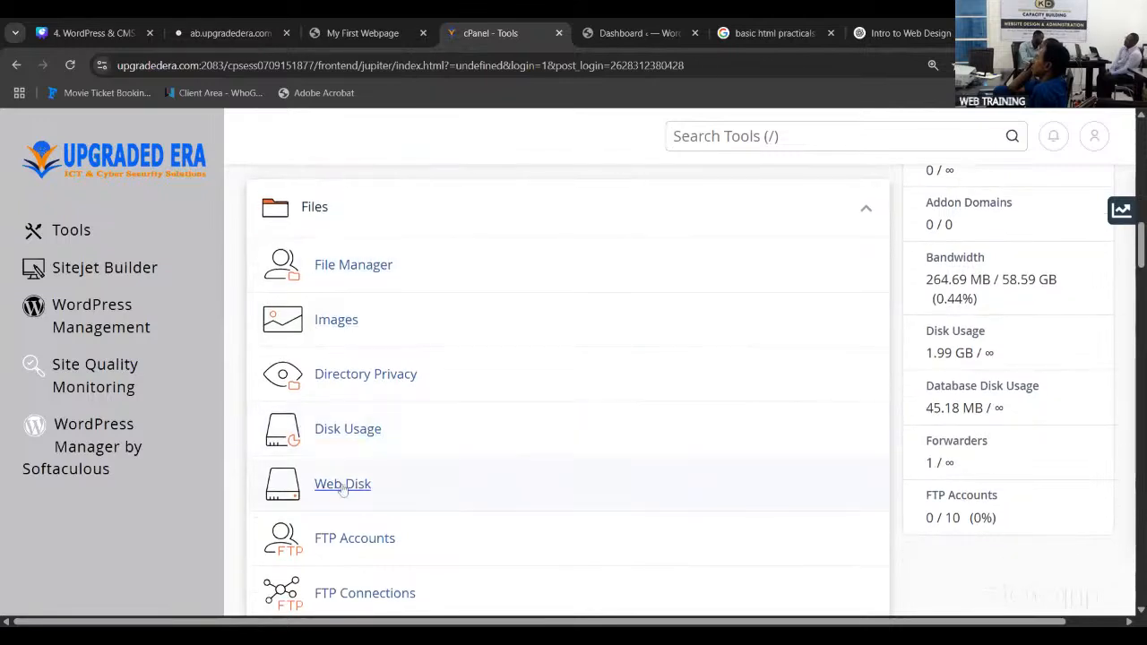
scroll(340, 448, "down", 2)
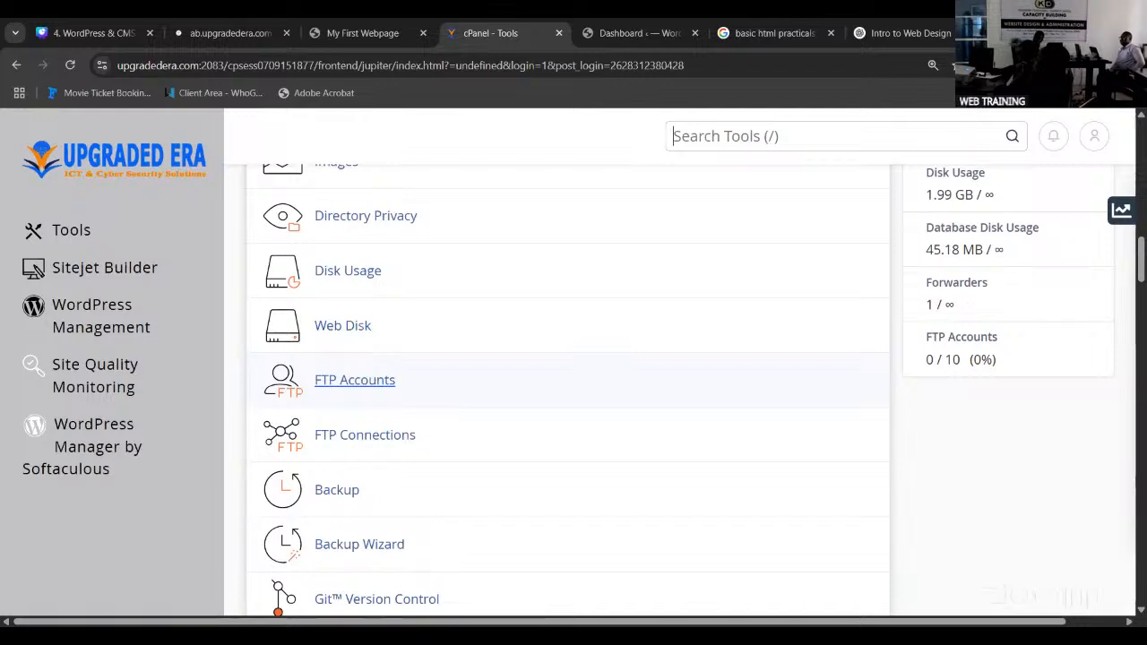
scroll(470, 304, "up", 2)
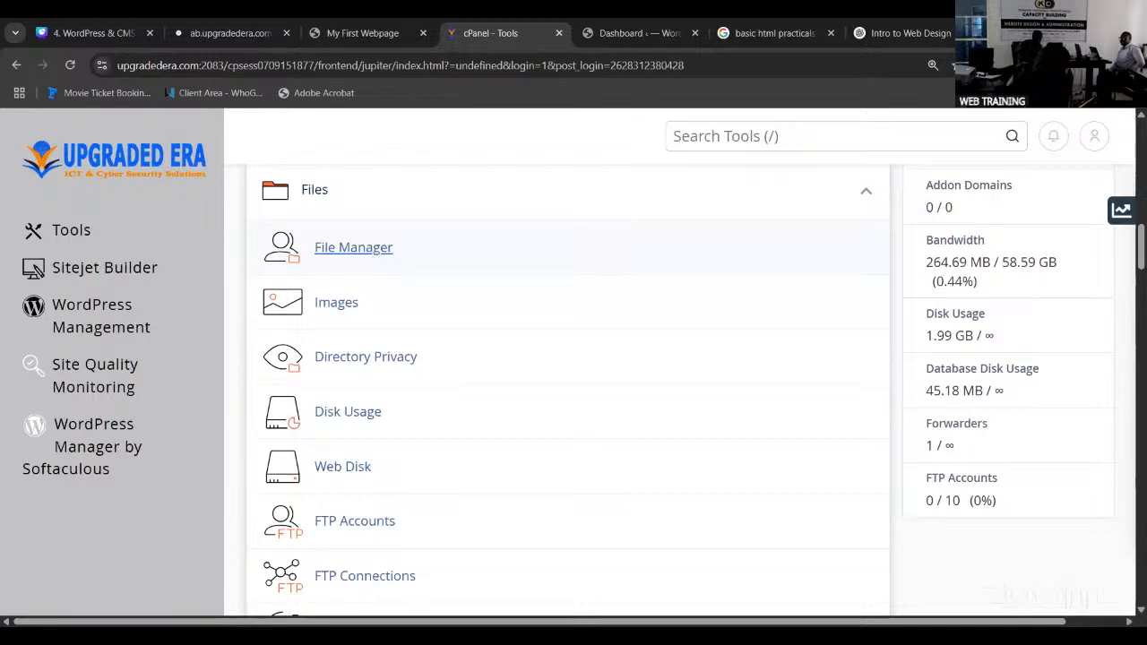
Step: Browse the Tools list past Databases and Metrics to the Domains section
scroll(371, 381, "down", 3)
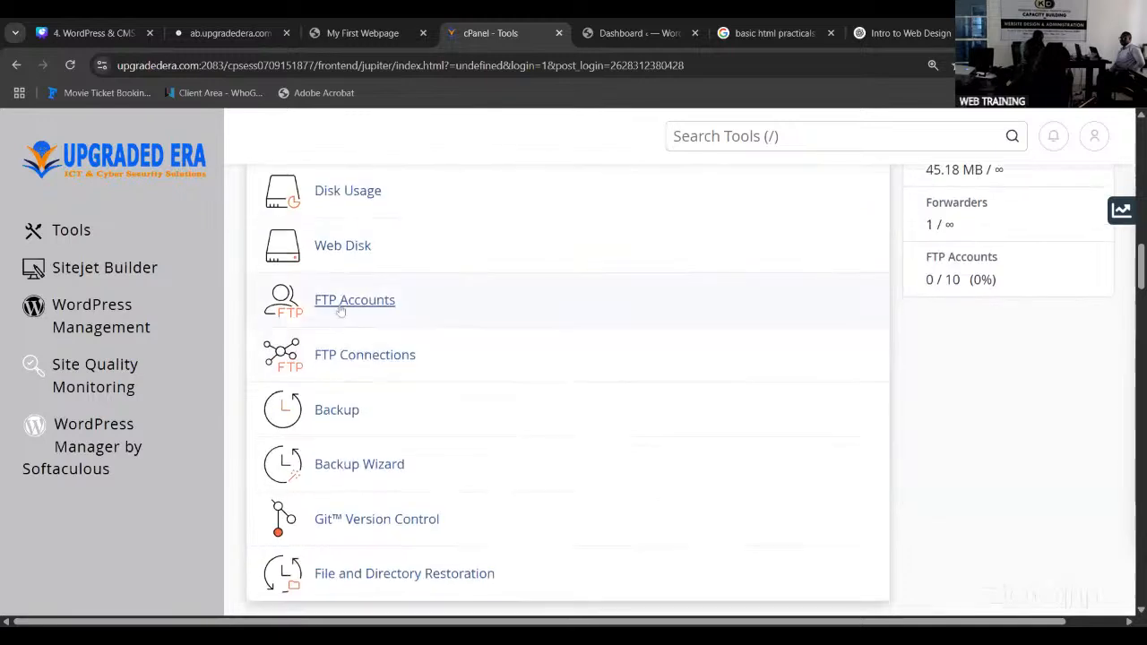
scroll(502, 391, "down", 5)
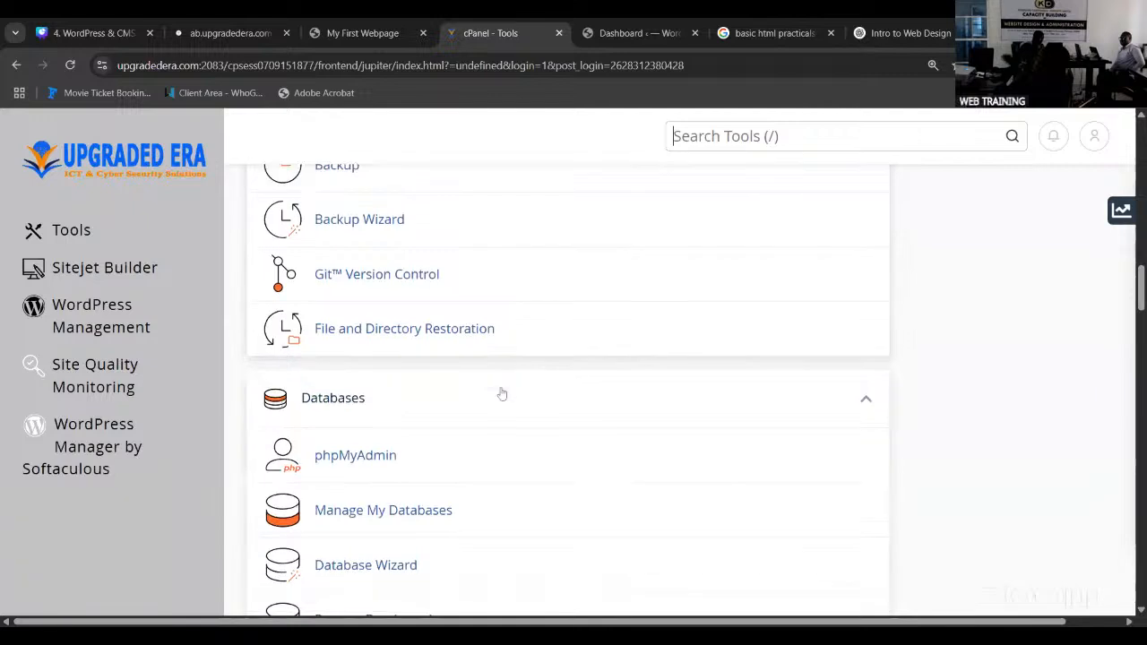
scroll(502, 392, "up", 1)
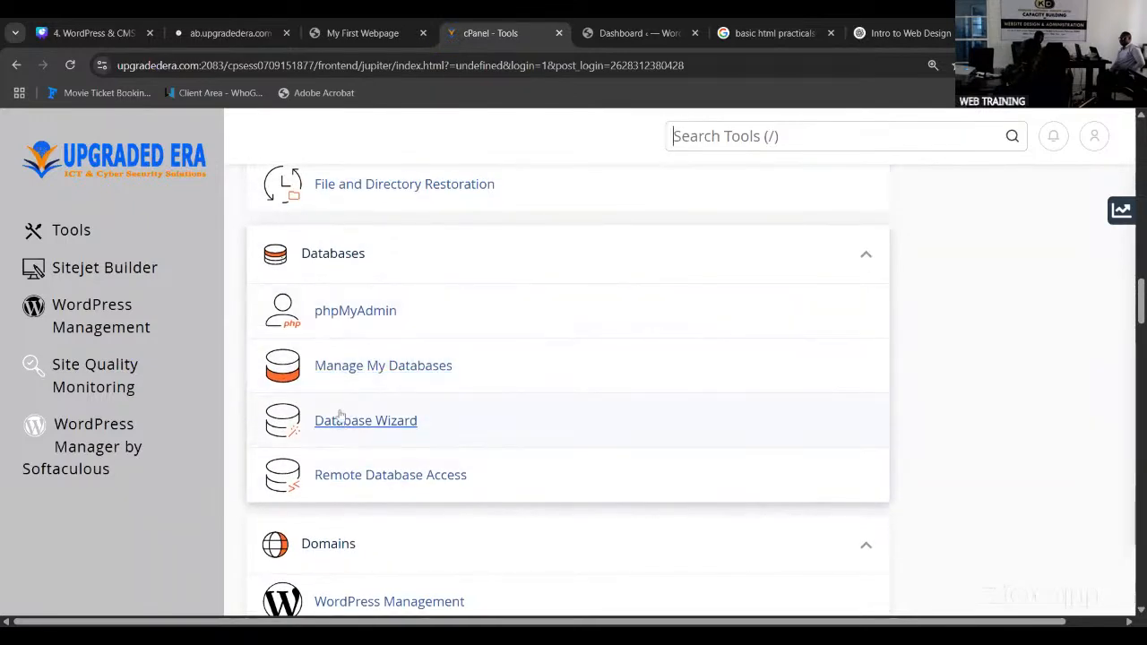
scroll(341, 412, "down", 2)
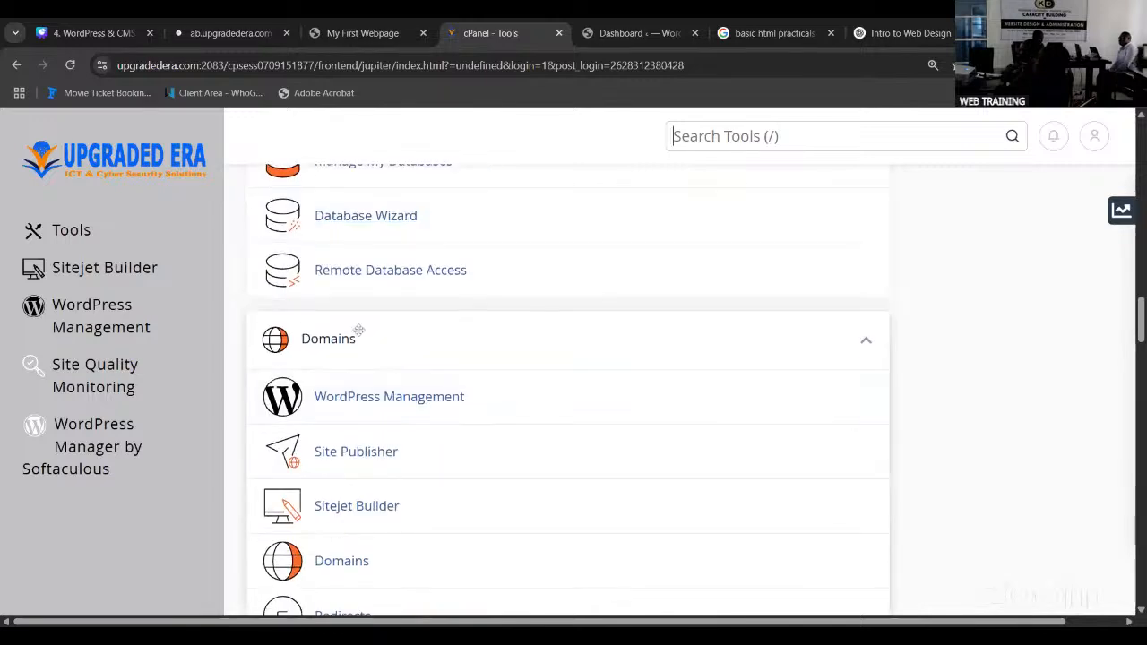
scroll(402, 408, "down", 2)
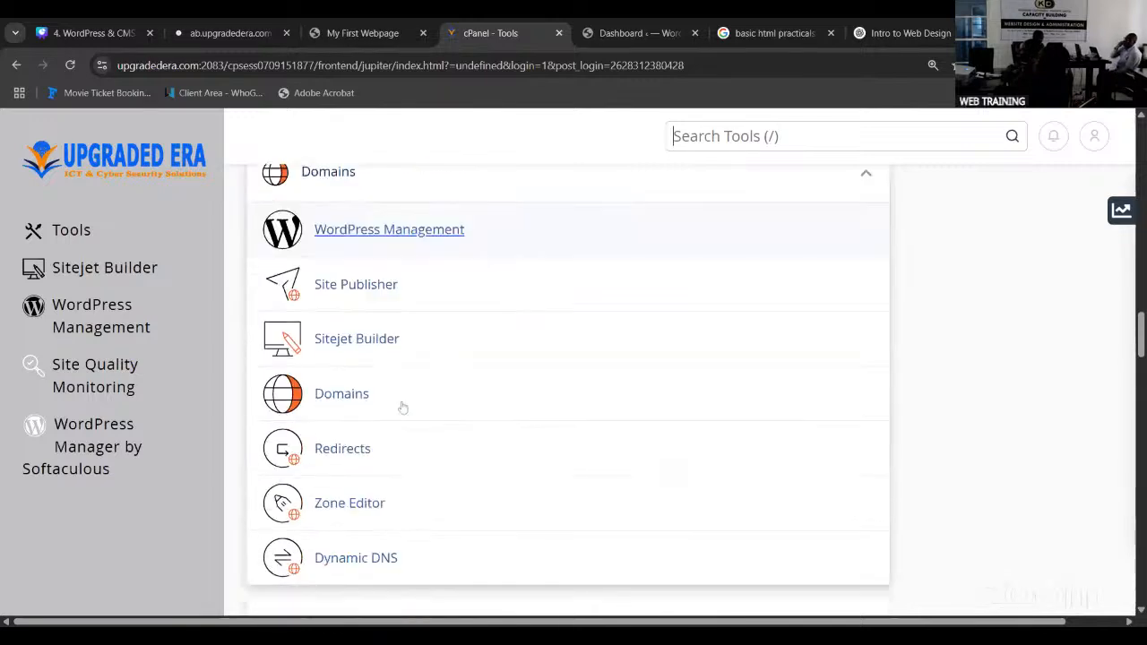
scroll(402, 407, "down", 12)
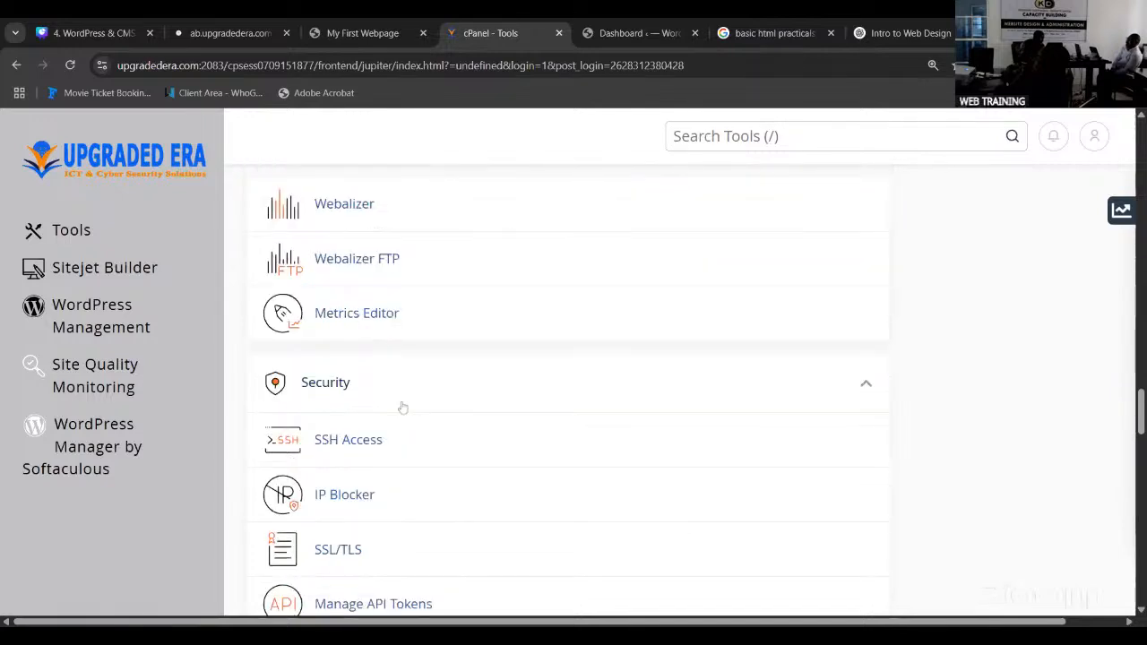
scroll(403, 408, "down", 4)
scroll(402, 407, "up", 10)
key("slash")
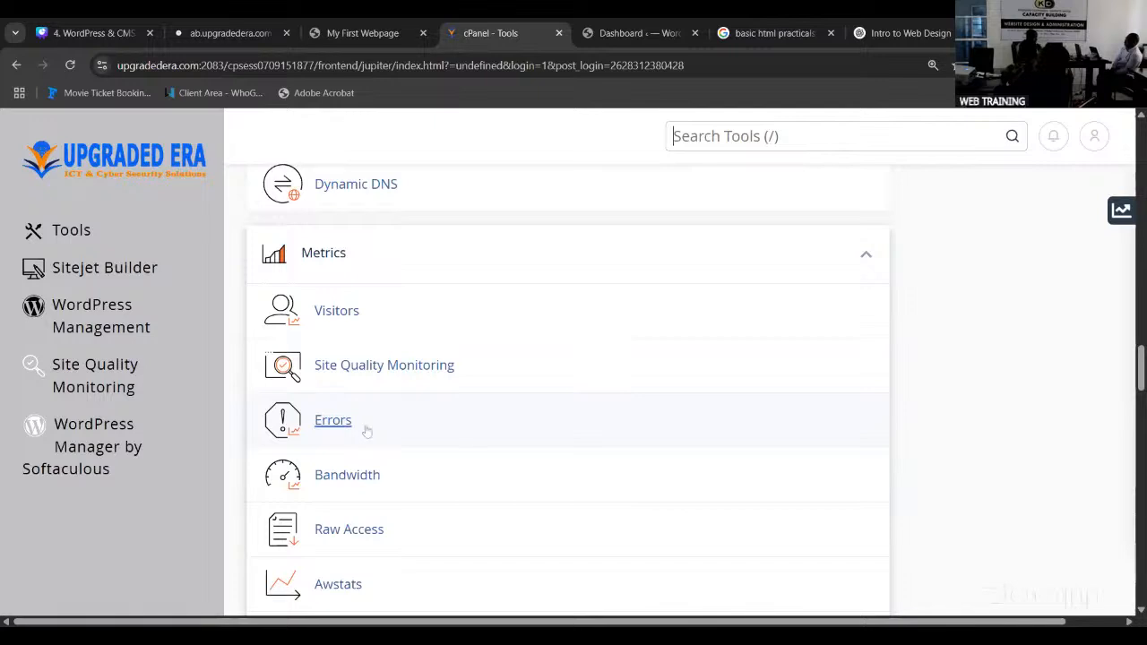
scroll(385, 412, "down", 2)
scroll(496, 335, "up", 1)
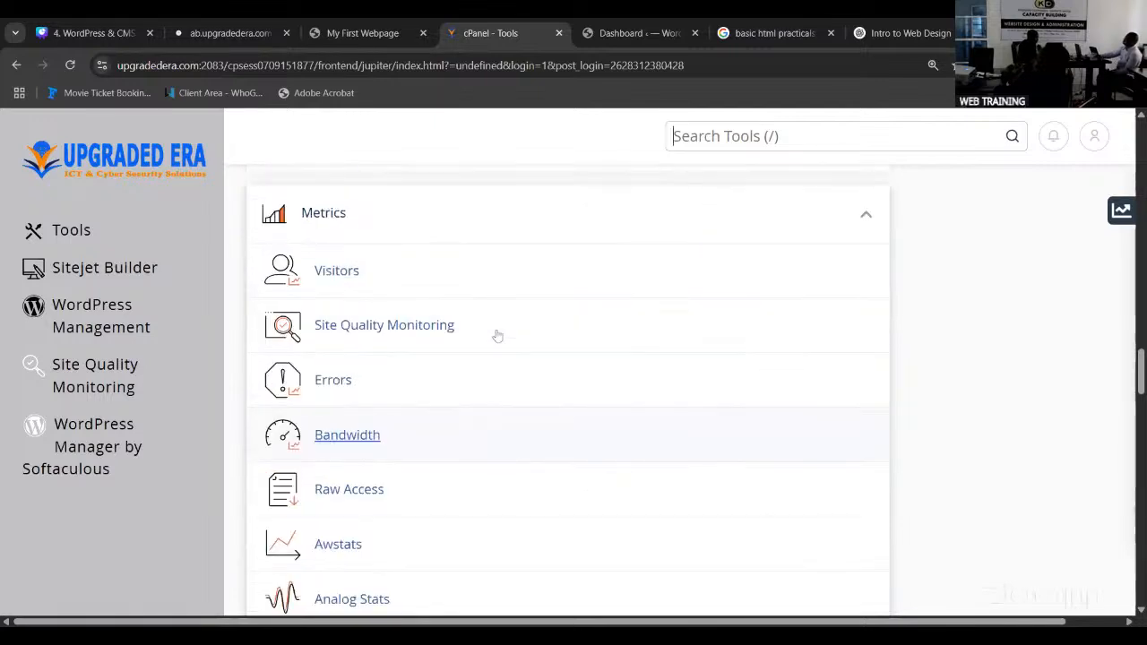
scroll(497, 336, "up", 5)
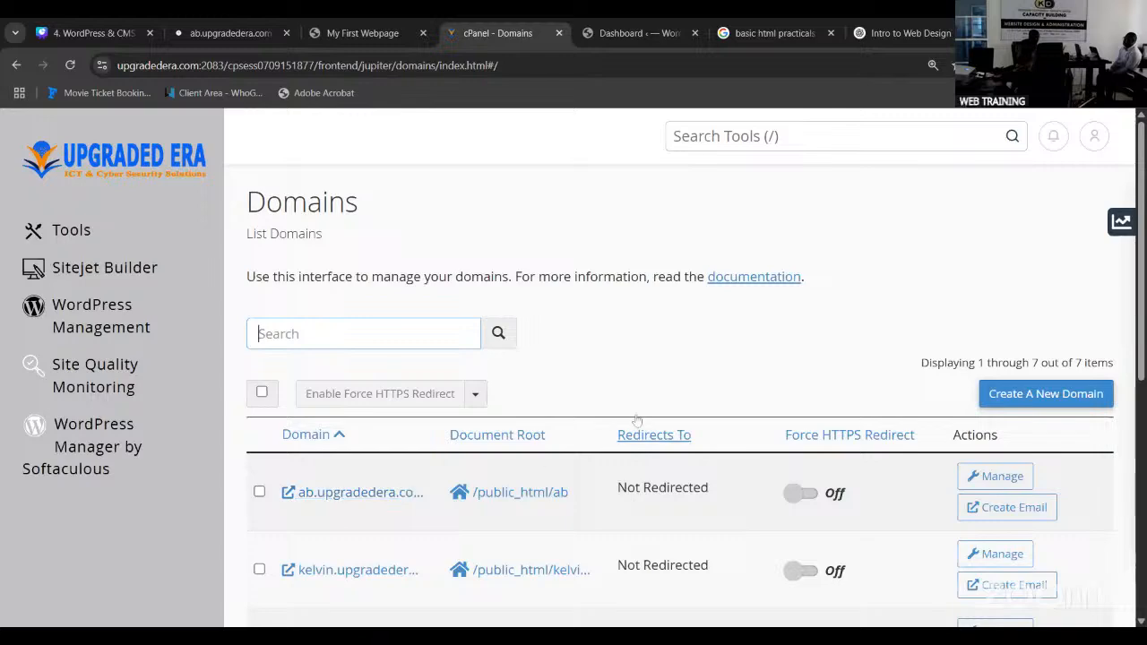
Step: Review the seven existing domains, then start the Create A New Domain form
scroll(914, 325, "down", 4)
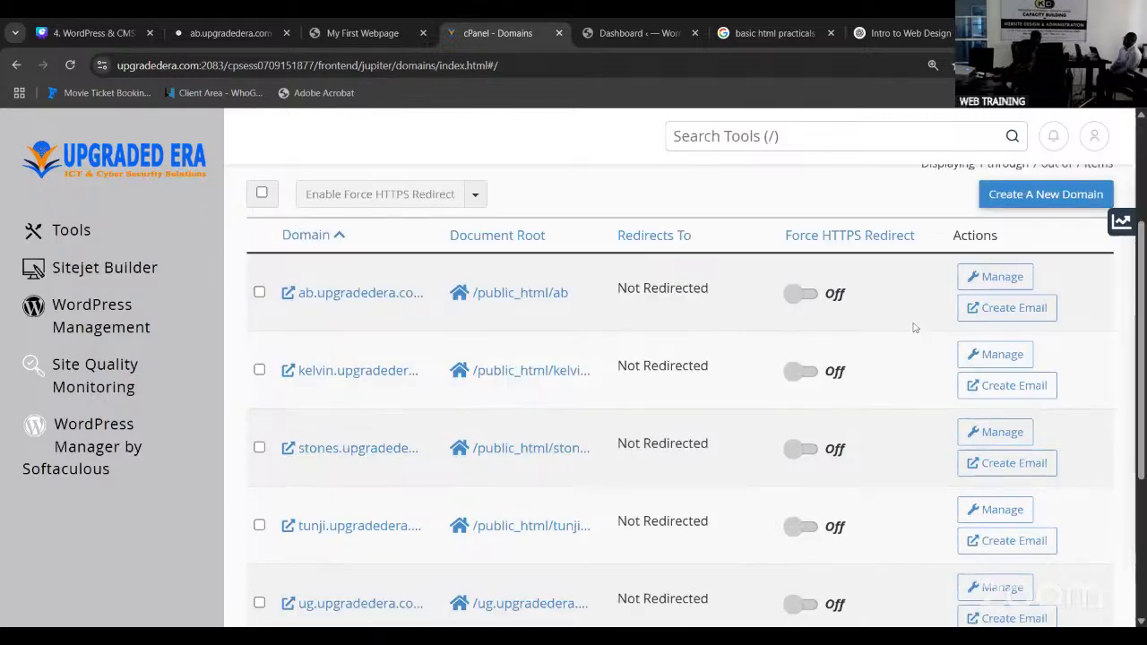
scroll(405, 428, "down", 1)
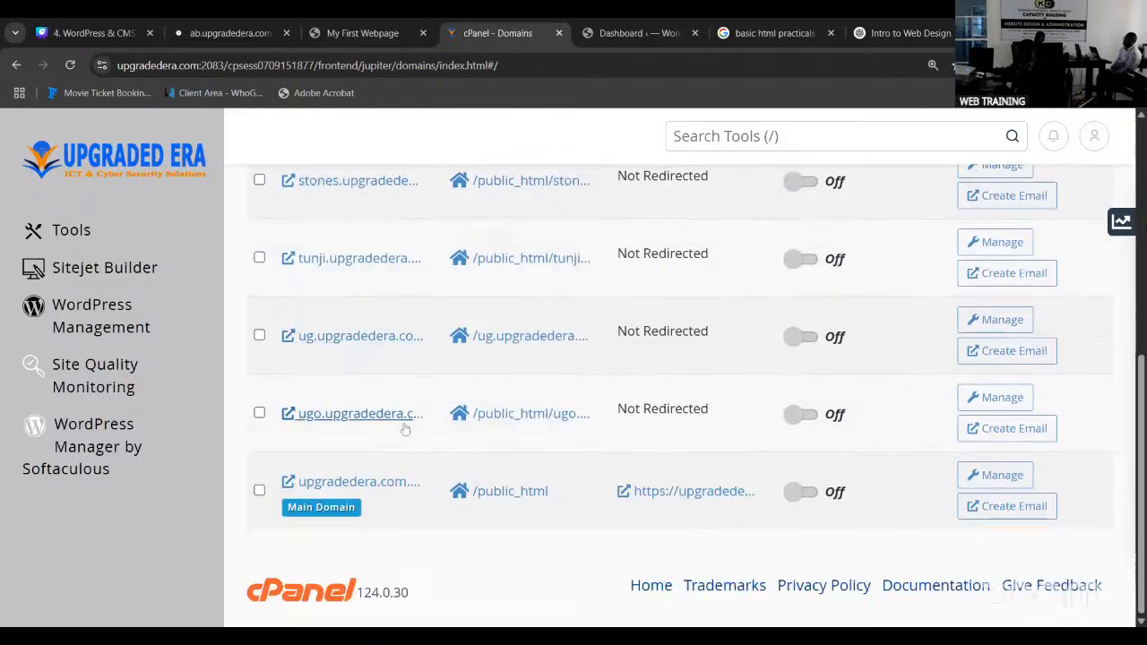
scroll(404, 428, "up", 1)
scroll(404, 428, "up", 4)
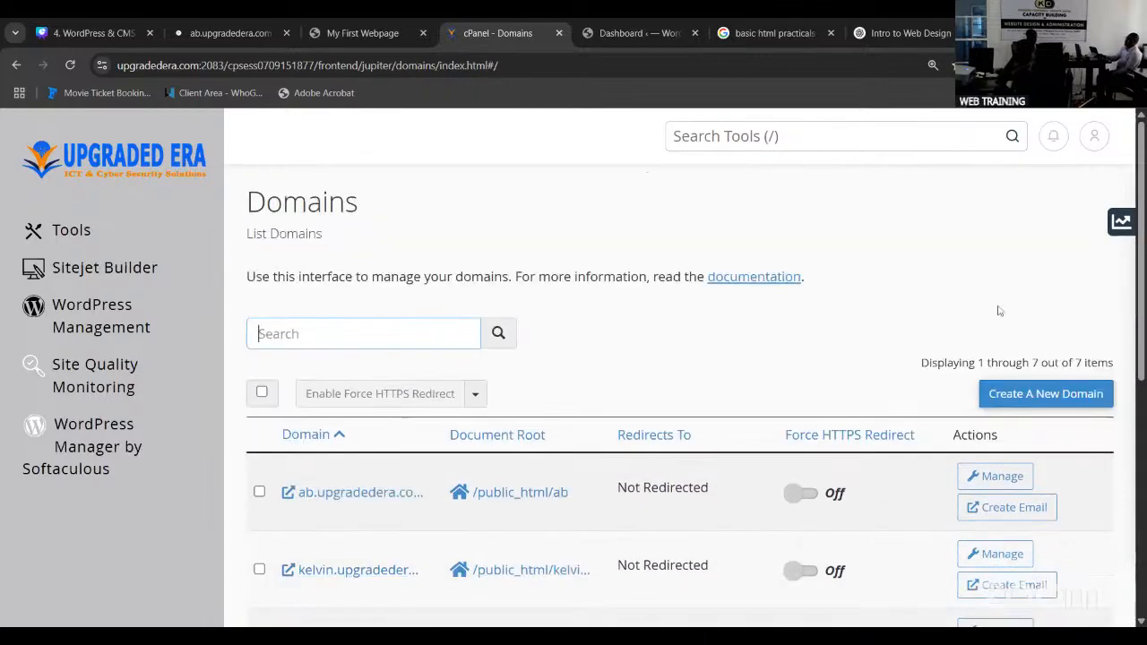
left_click(1044, 398)
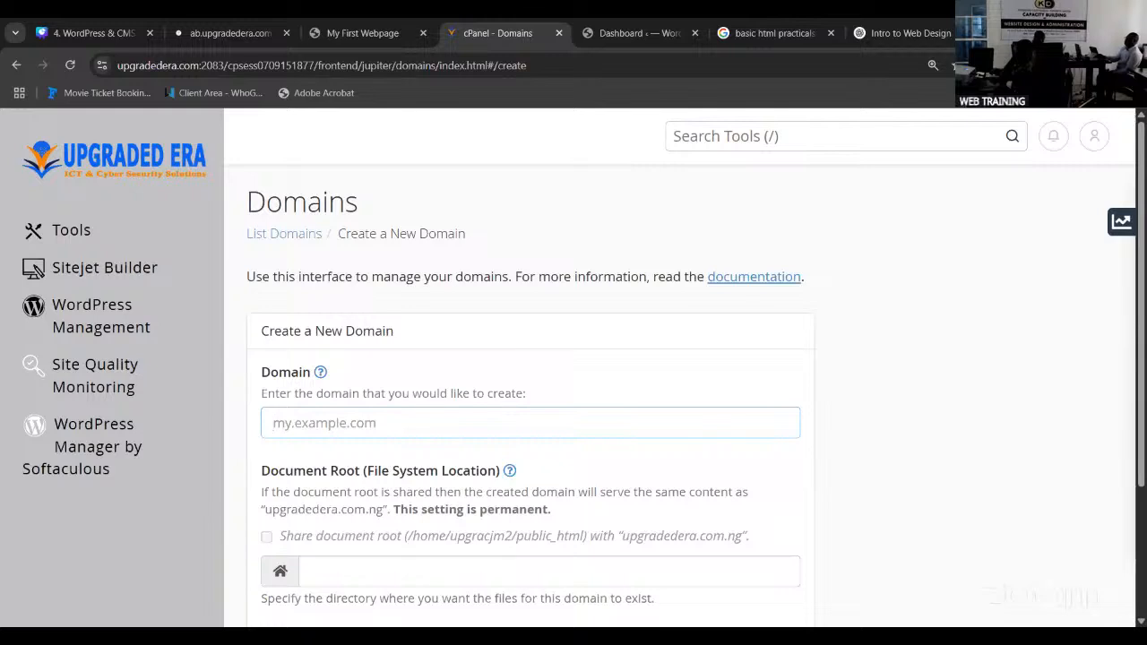
Step: Create domain training.upgradedera.com.ng with document root training.upgradedera.com.ng
type("train")
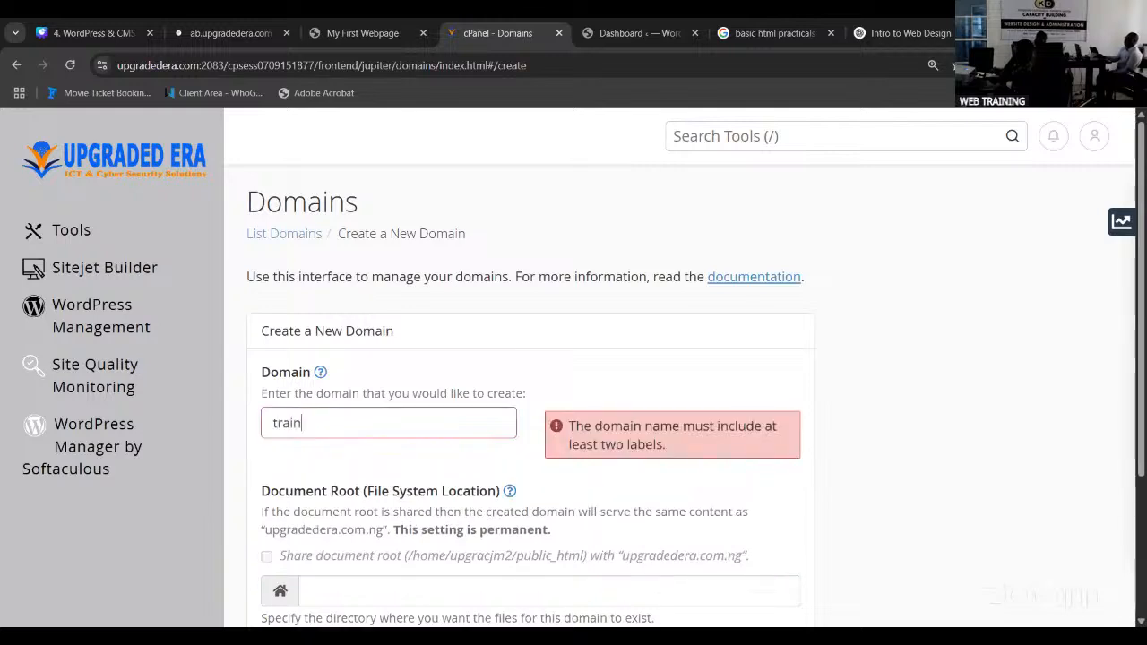
type("ing.u")
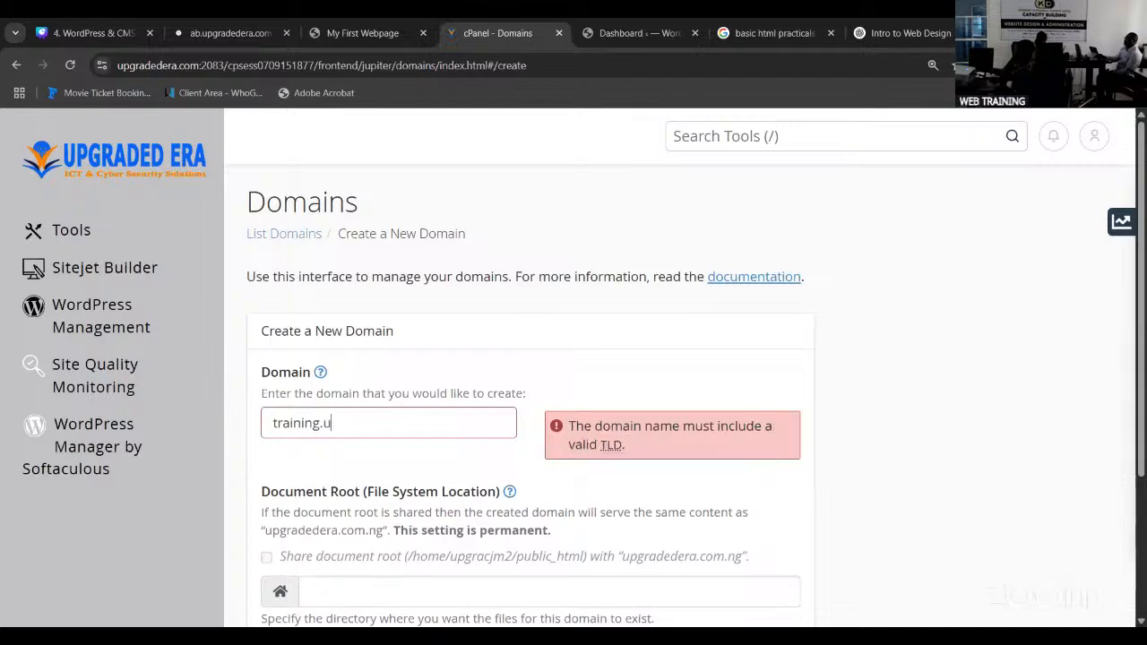
type("pgrade")
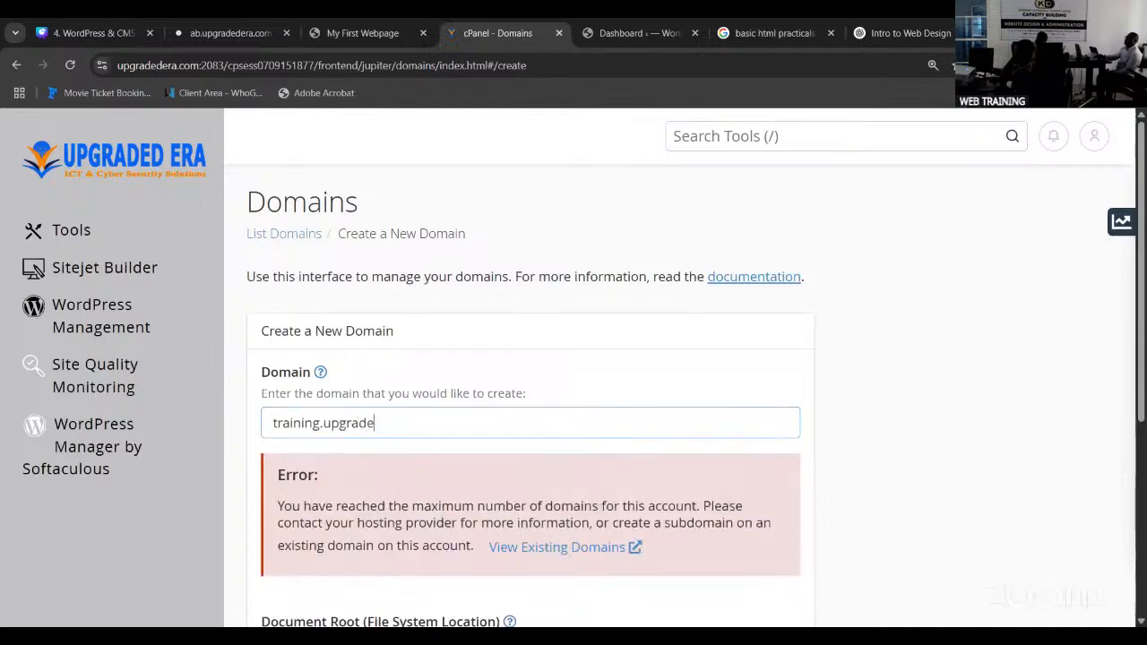
type("dera.c")
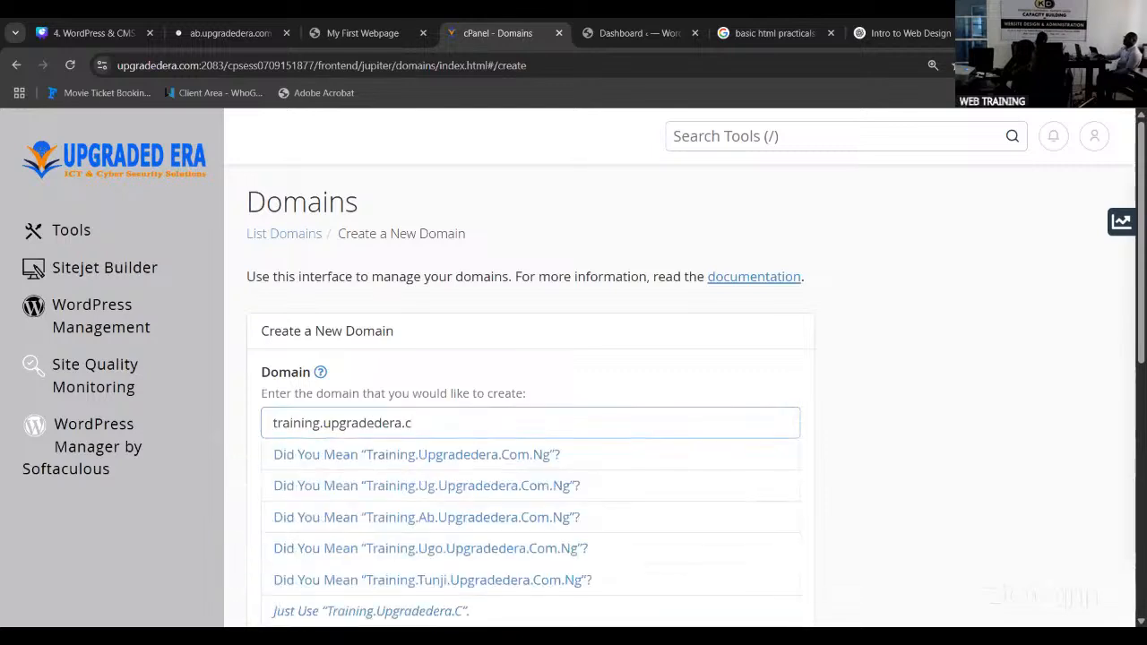
type("om.ng")
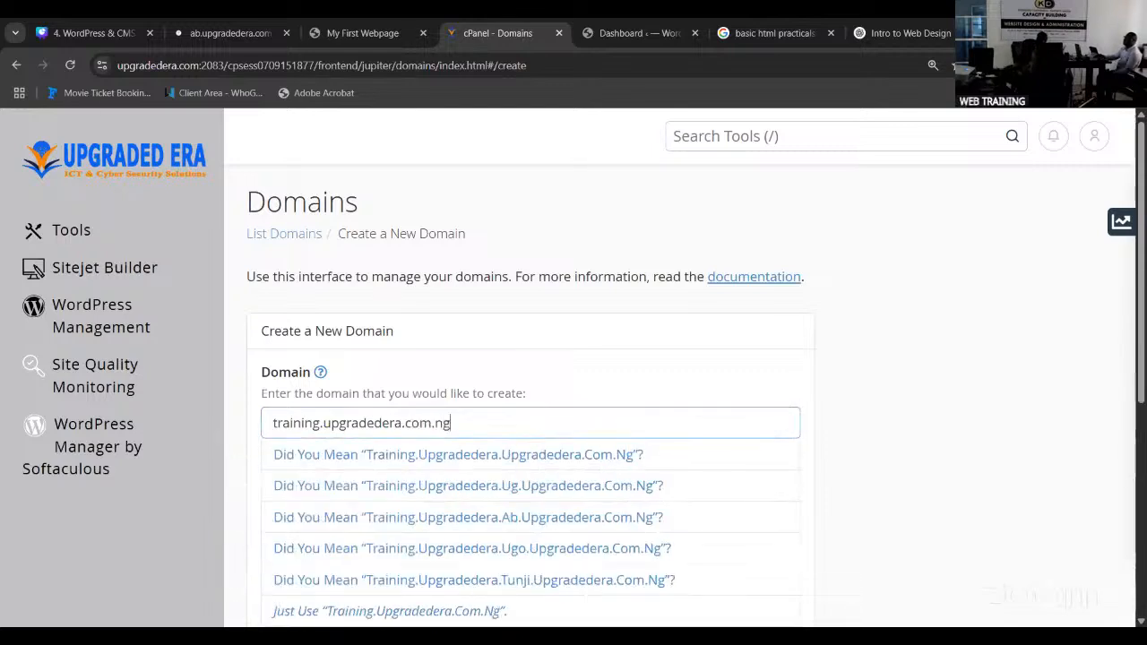
scroll(644, 376, "down", 1)
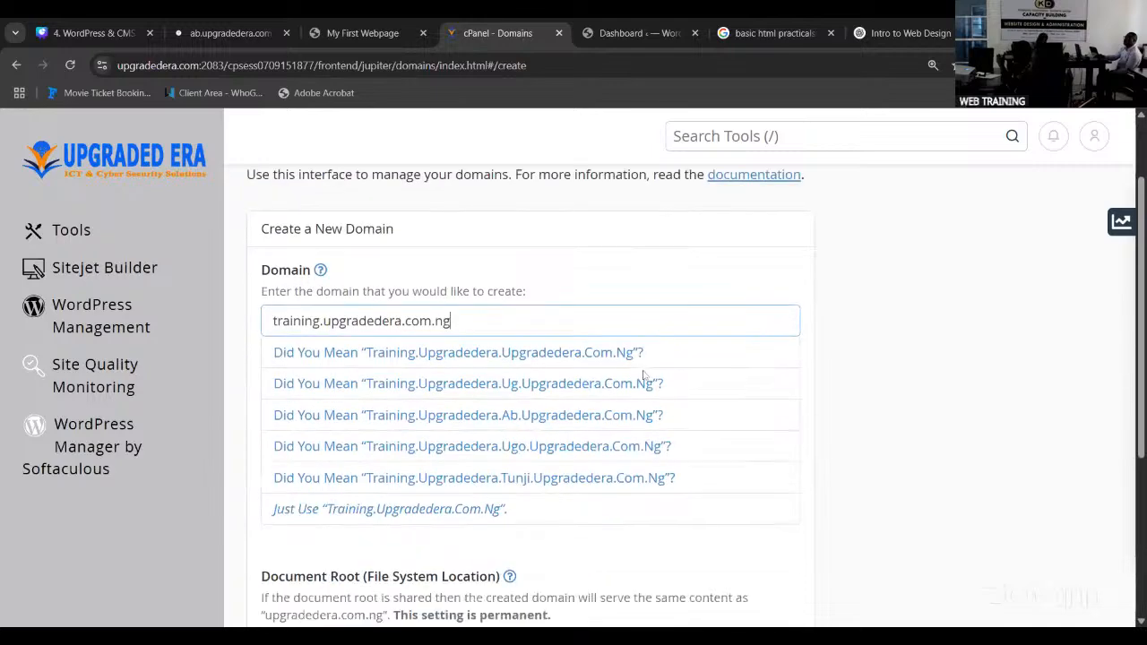
scroll(643, 376, "down", 2)
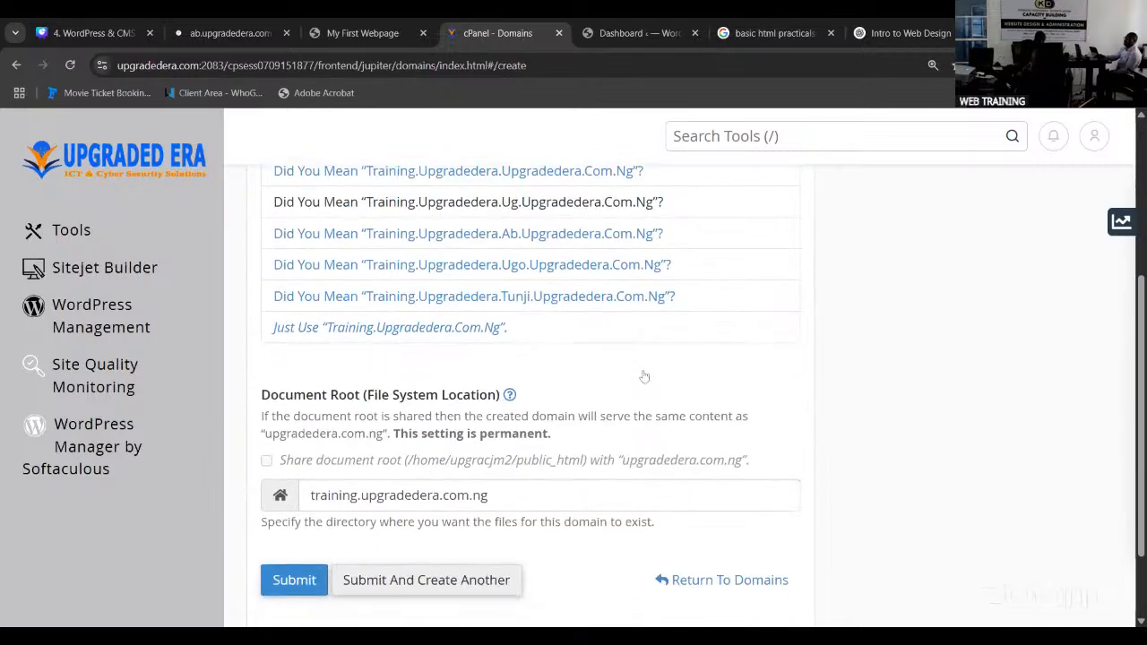
scroll(643, 376, "down", 1)
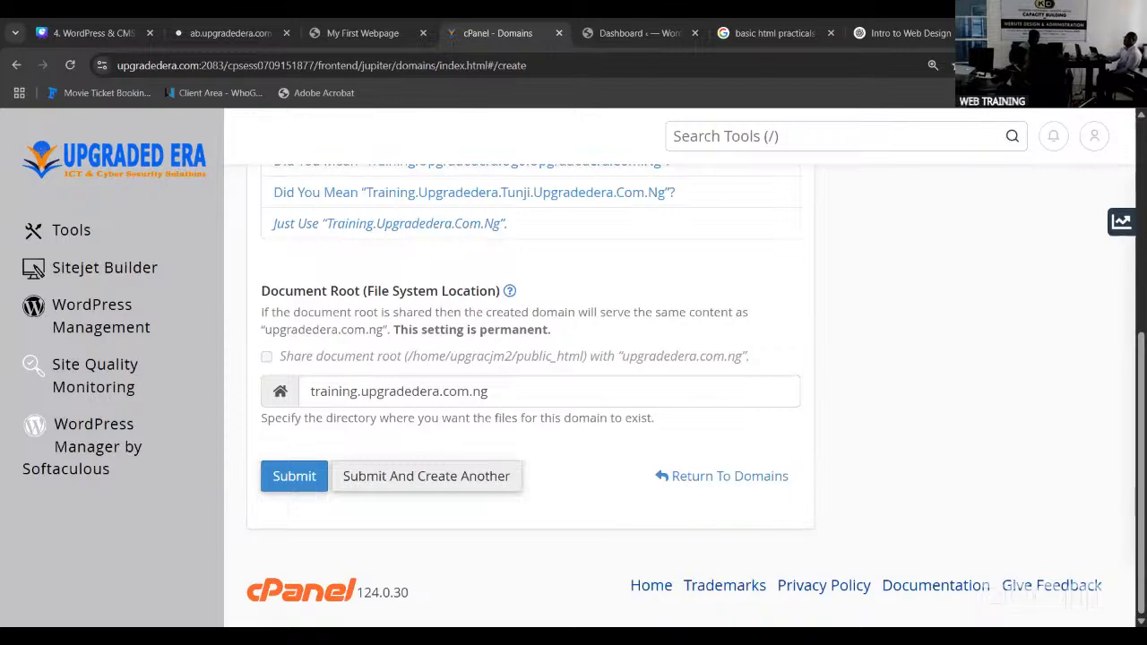
left_click(314, 479)
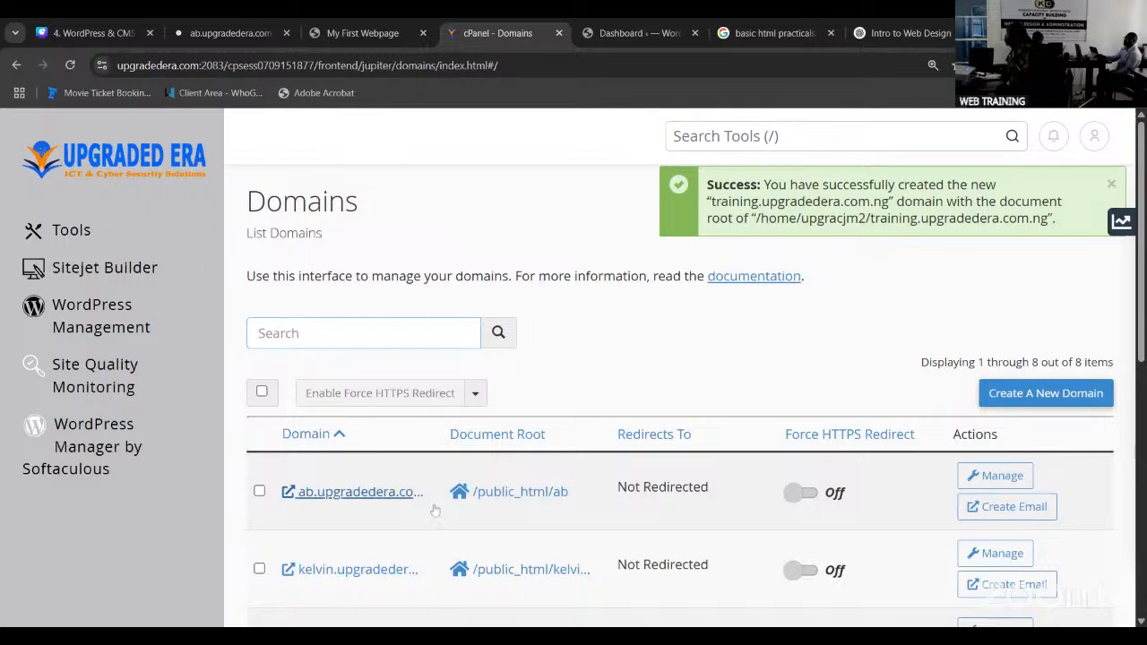
Step: Check that training.upgradedera.com.ng now appears in the Domains list
scroll(434, 510, "down", 5)
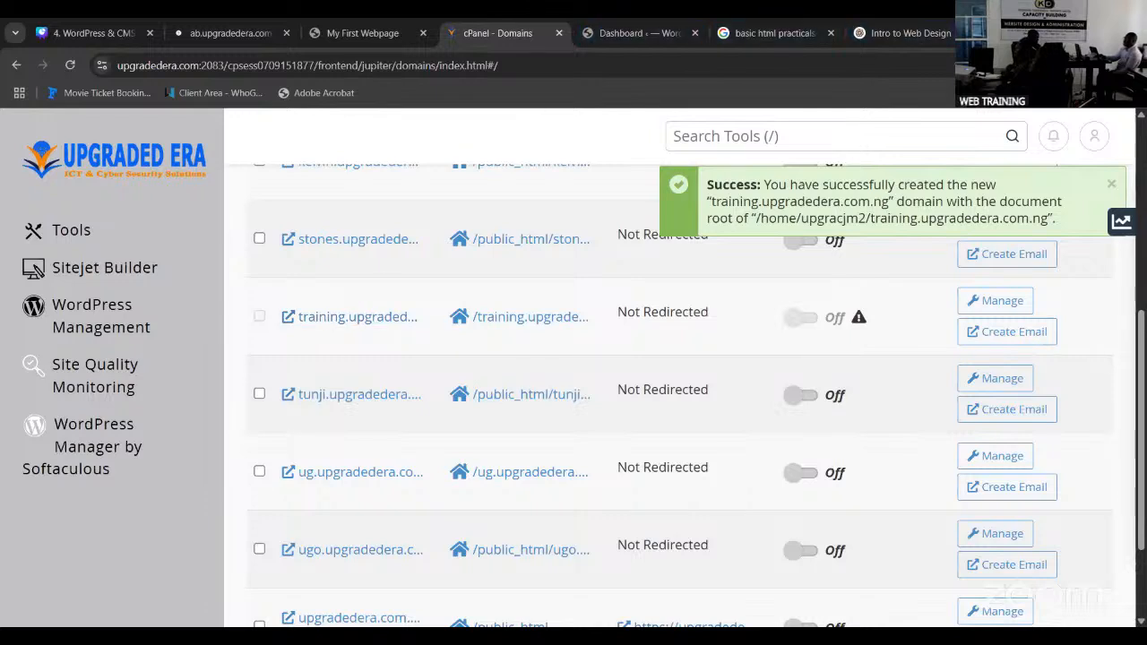
key("ctrl+t")
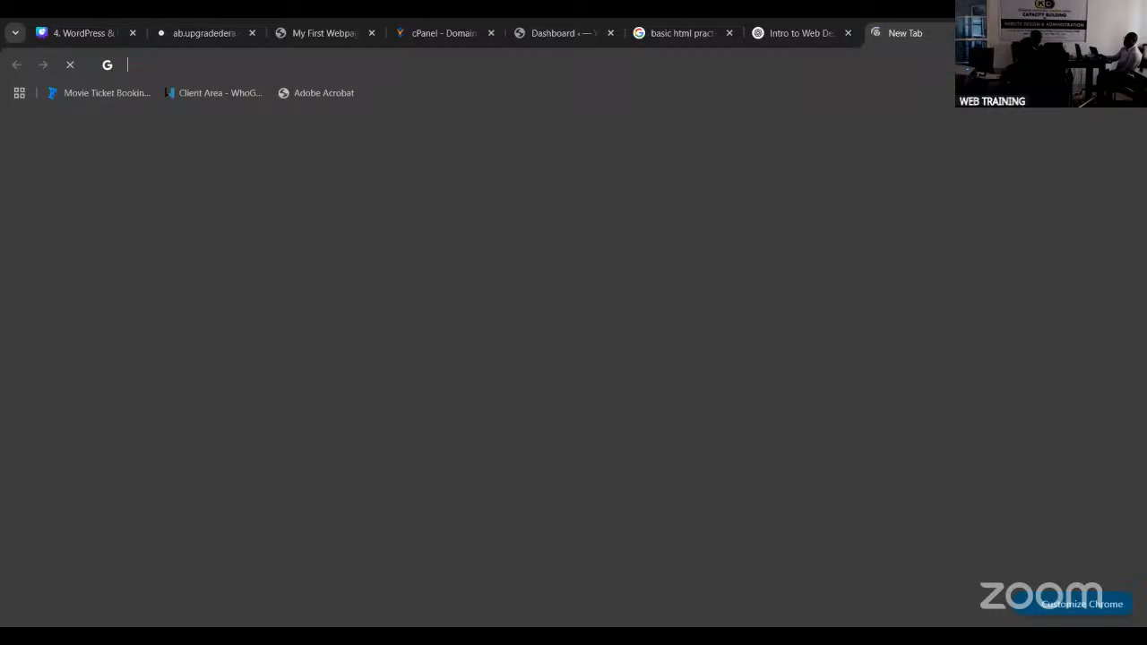
Step: Try loading training.upradedera.com.ng in a new tab, then return to the cPanel Domains list
type("tr")
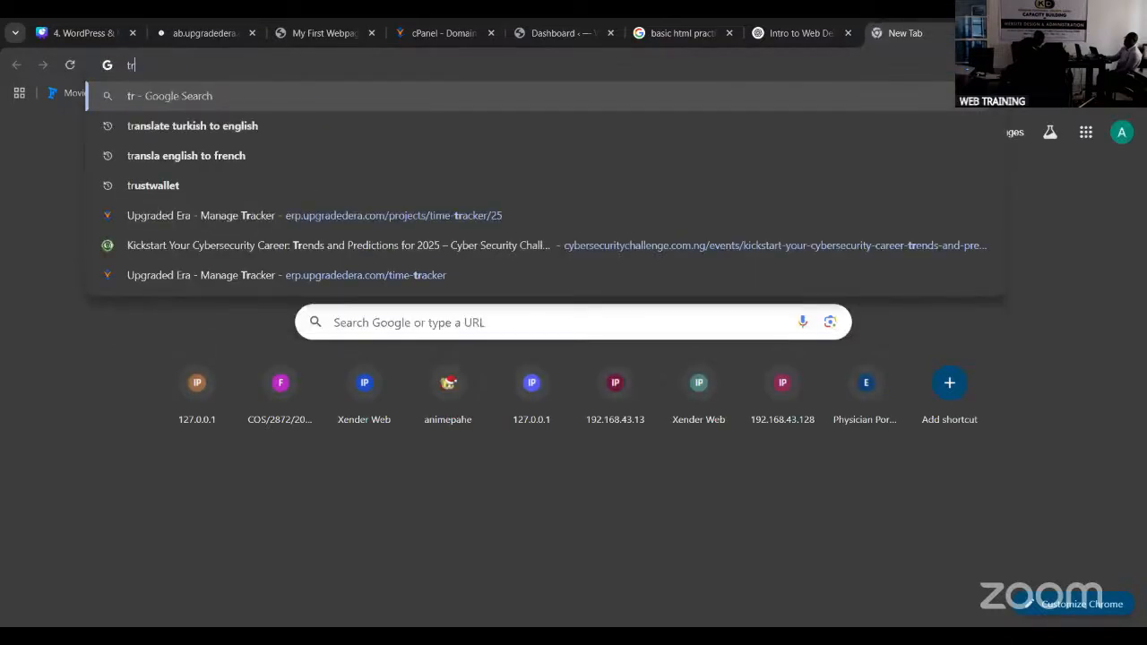
type("ainin")
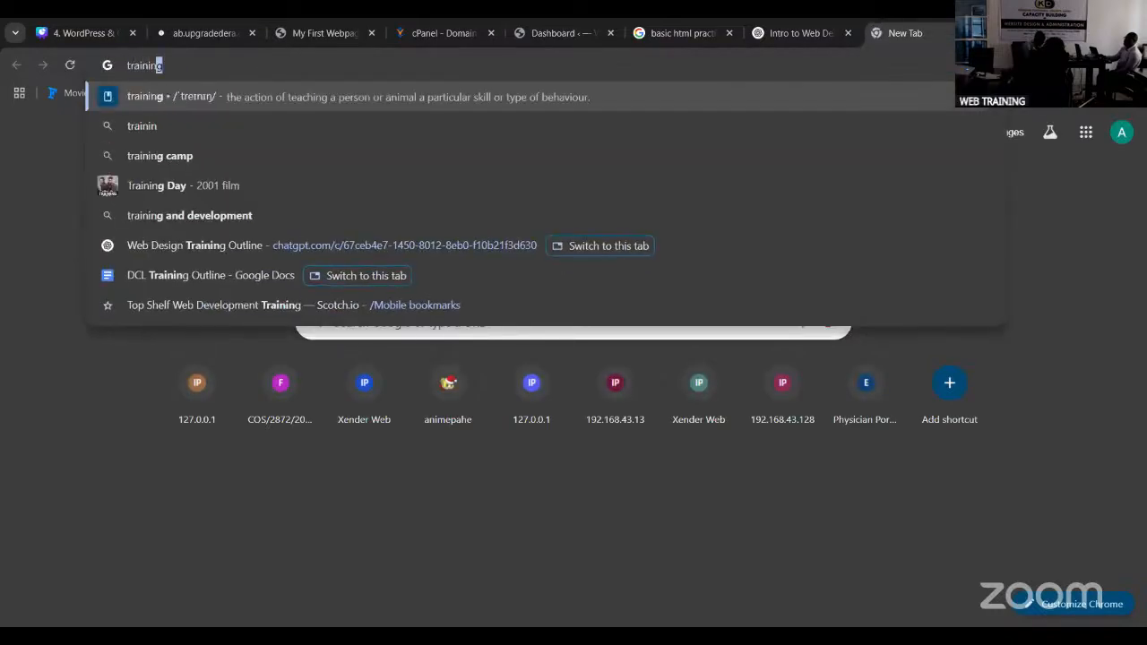
type("g.up")
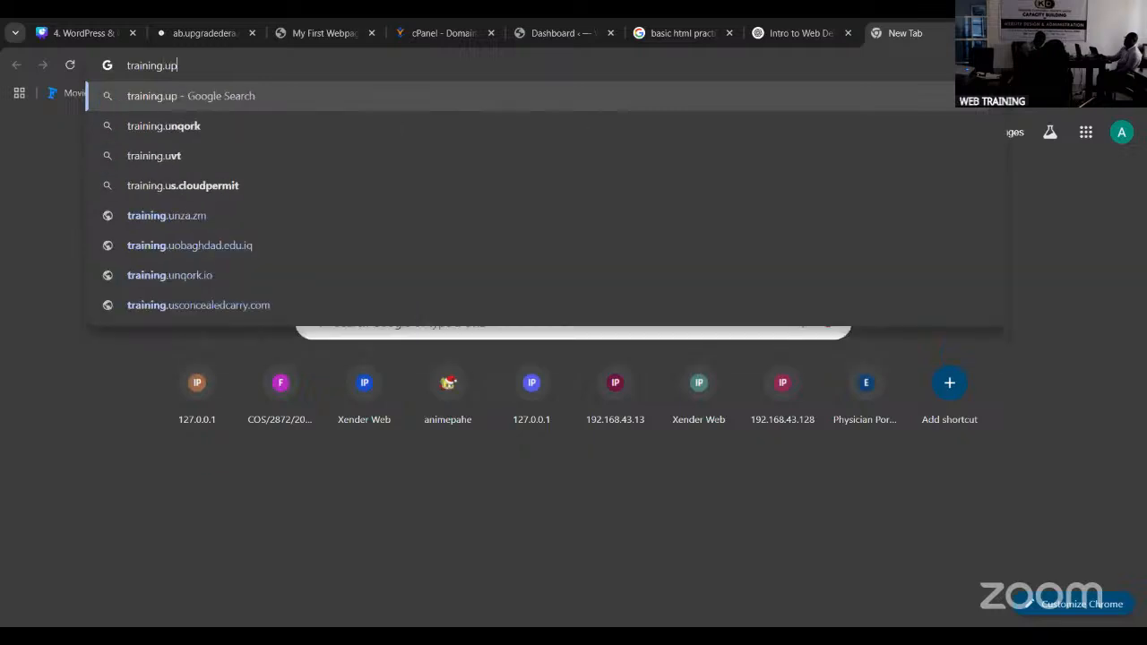
type("radede")
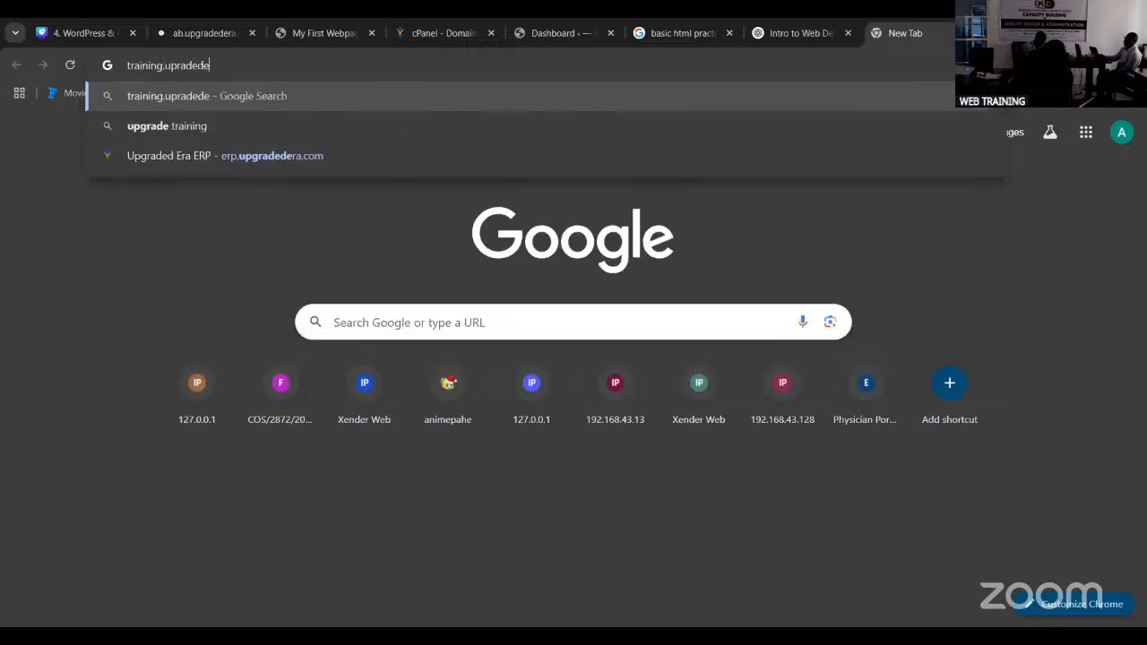
type("ra.c")
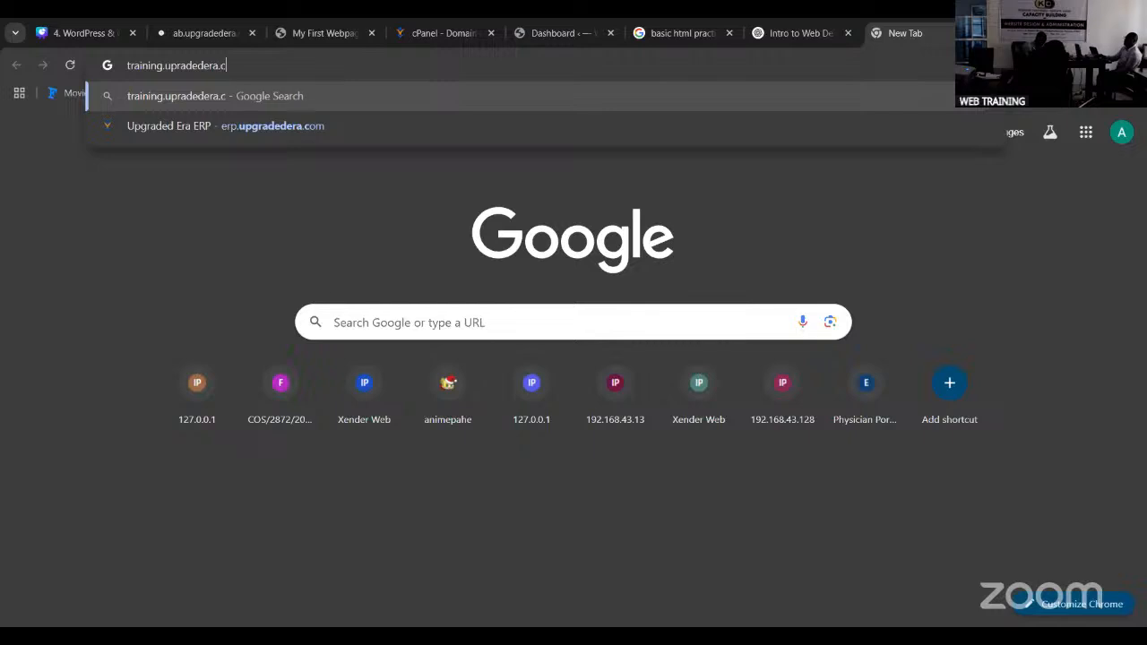
type("om.ng")
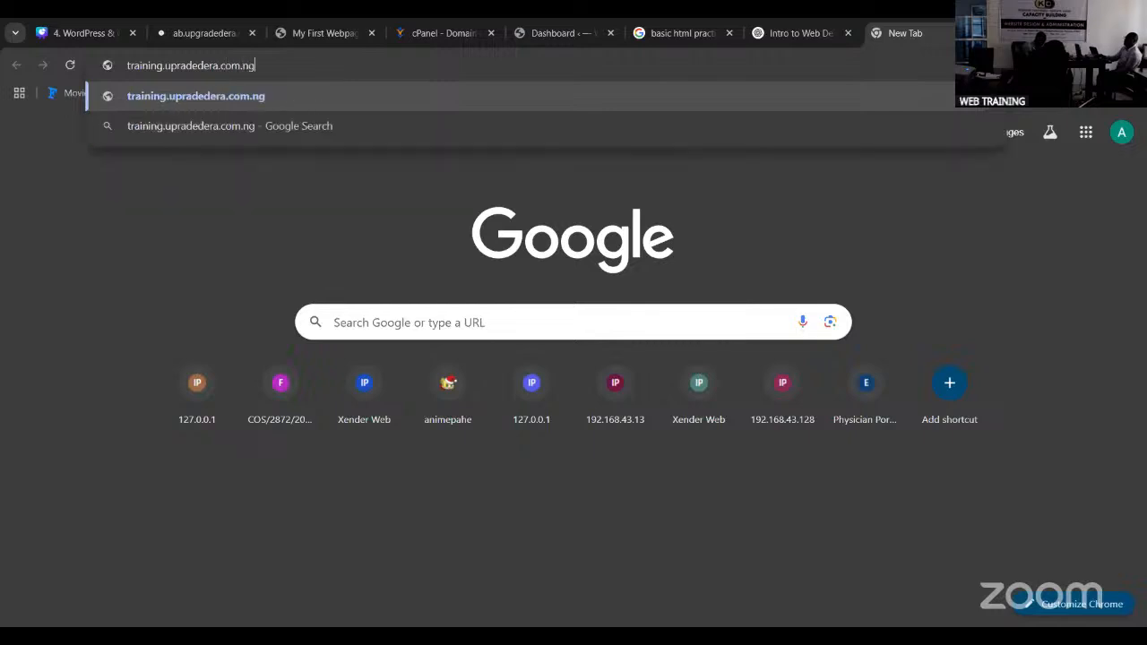
key("Return")
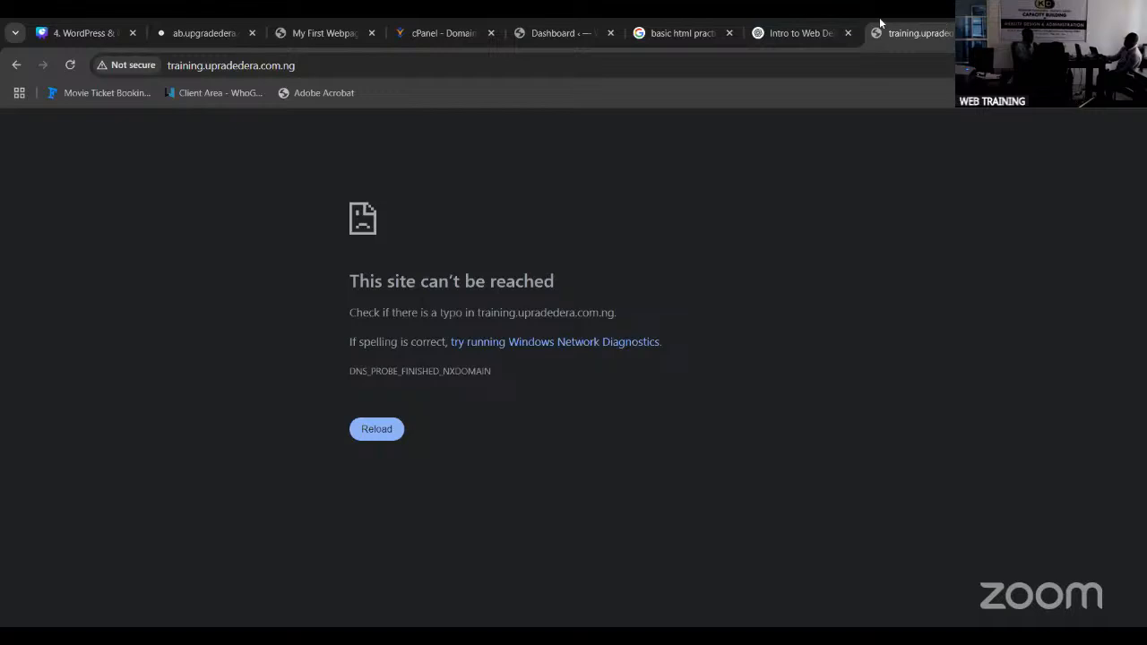
left_click(797, 27)
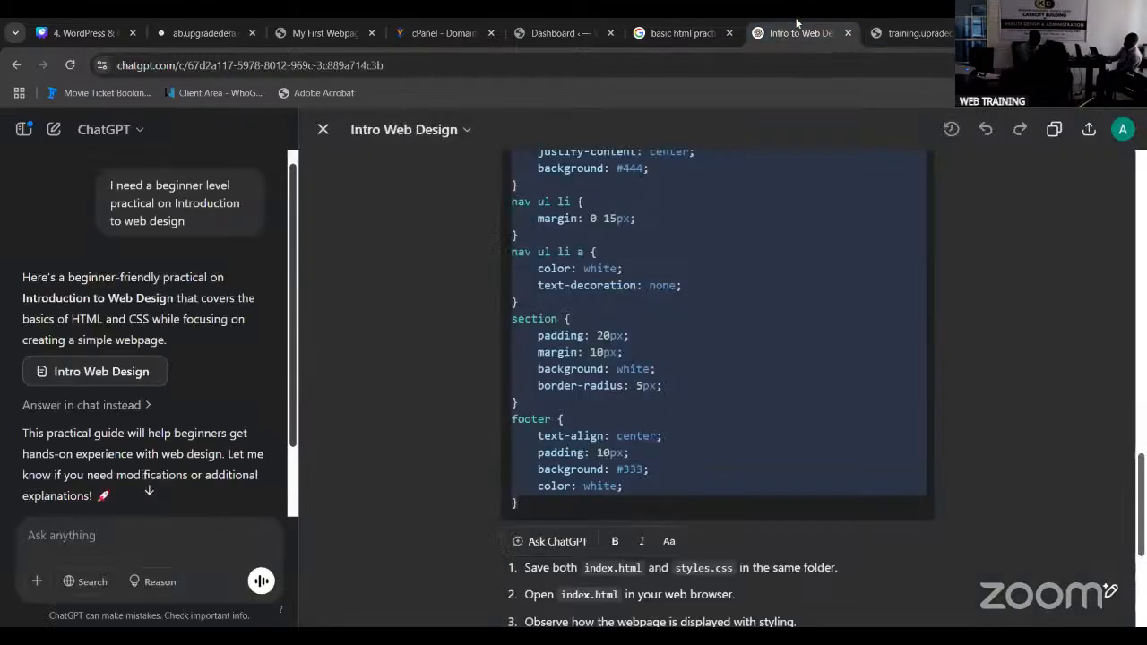
left_click(448, 27)
scroll(450, 325, "up", 2)
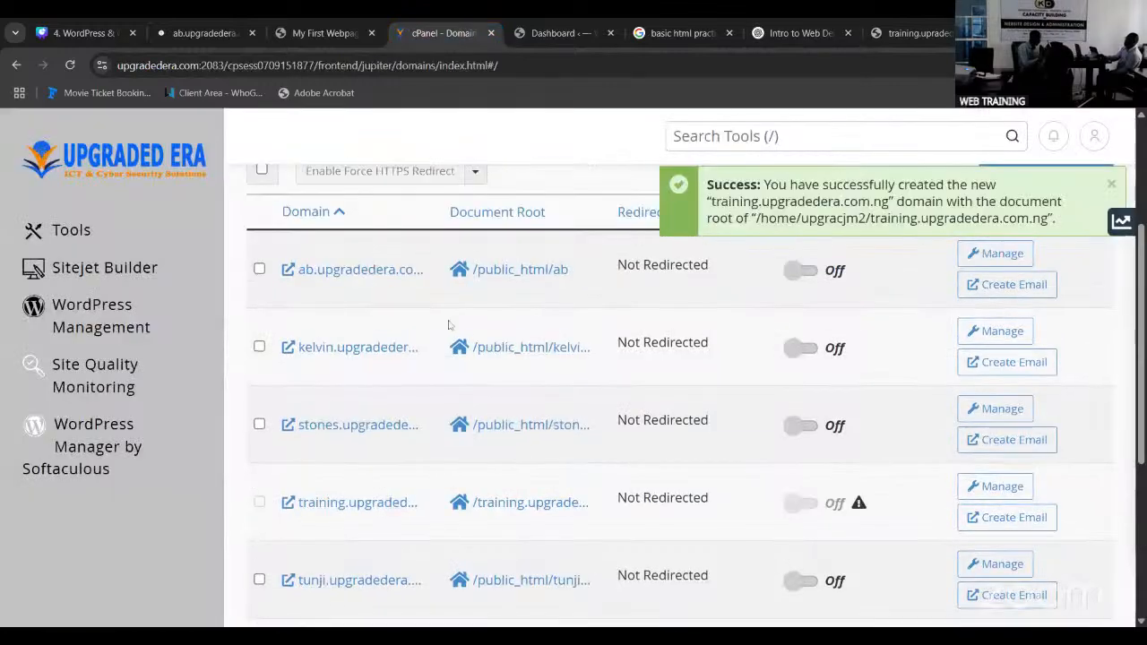
scroll(450, 325, "up", 3)
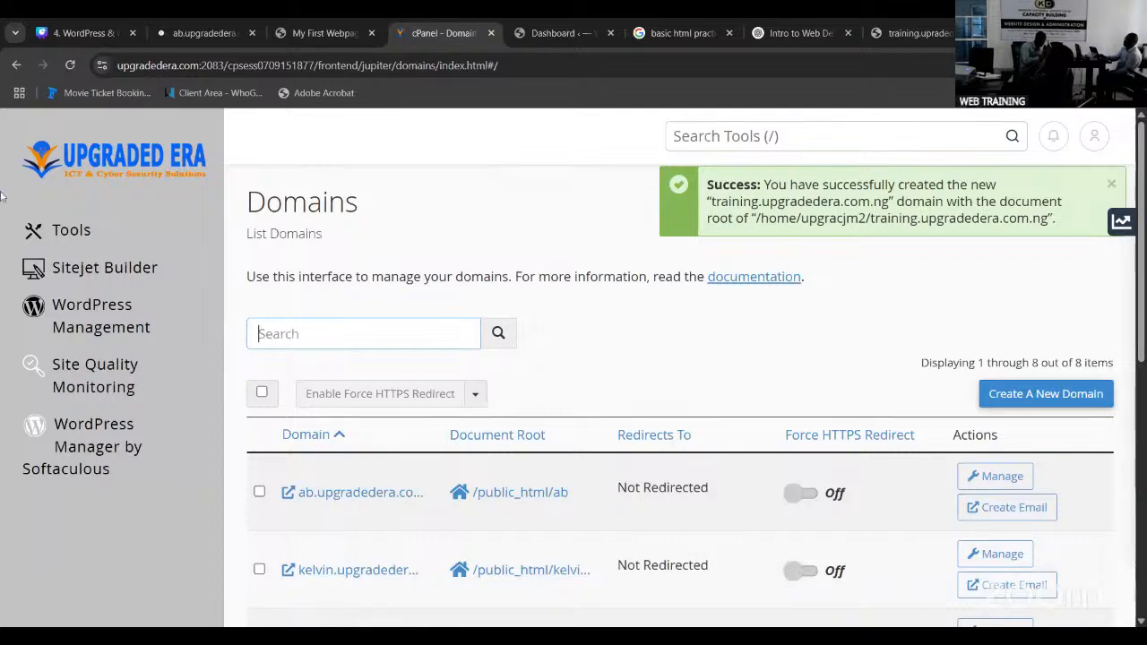
Step: Go to the cPanel Tools home and open WordPress Manager by Softaculous under Software
left_click(121, 166)
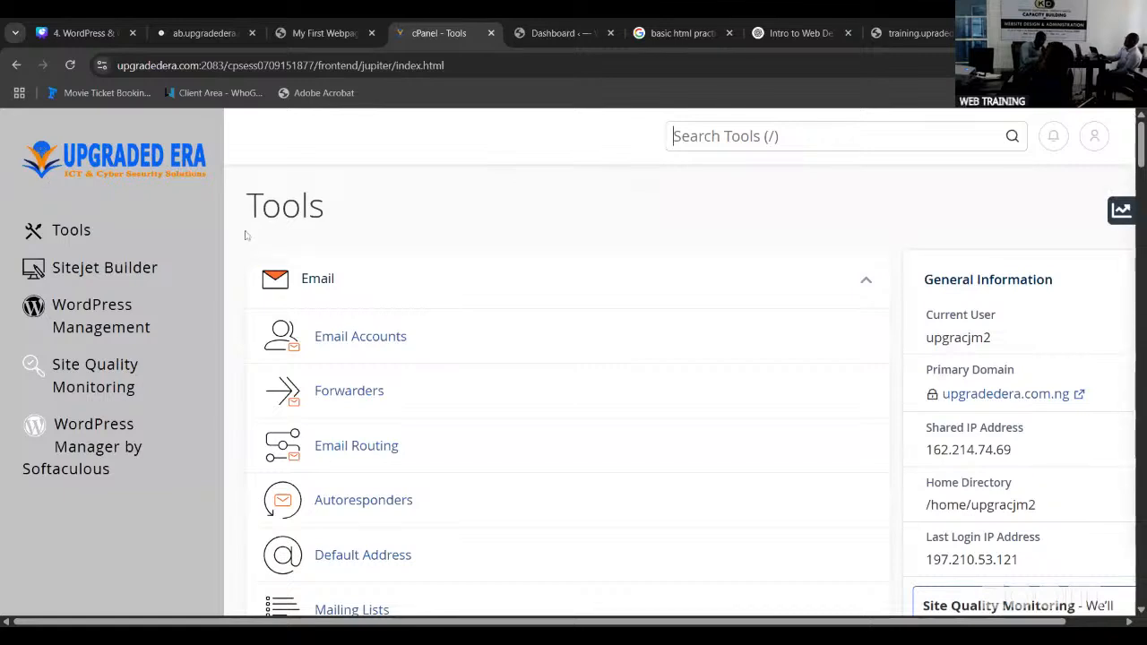
scroll(371, 377, "down", 5)
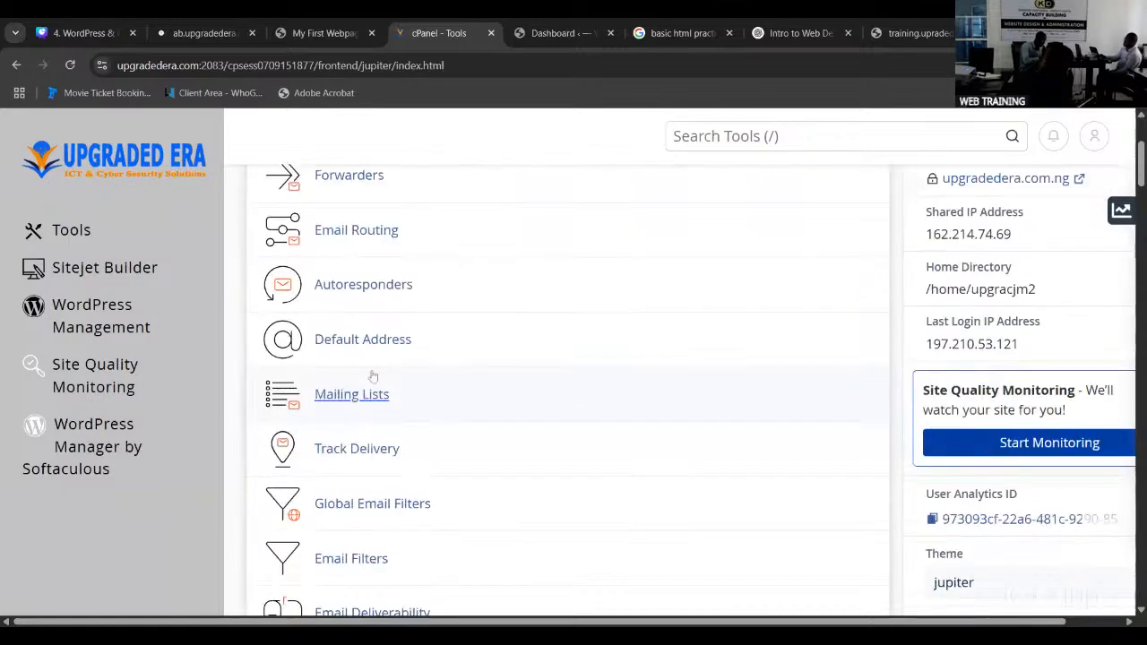
scroll(373, 376, "down", 5)
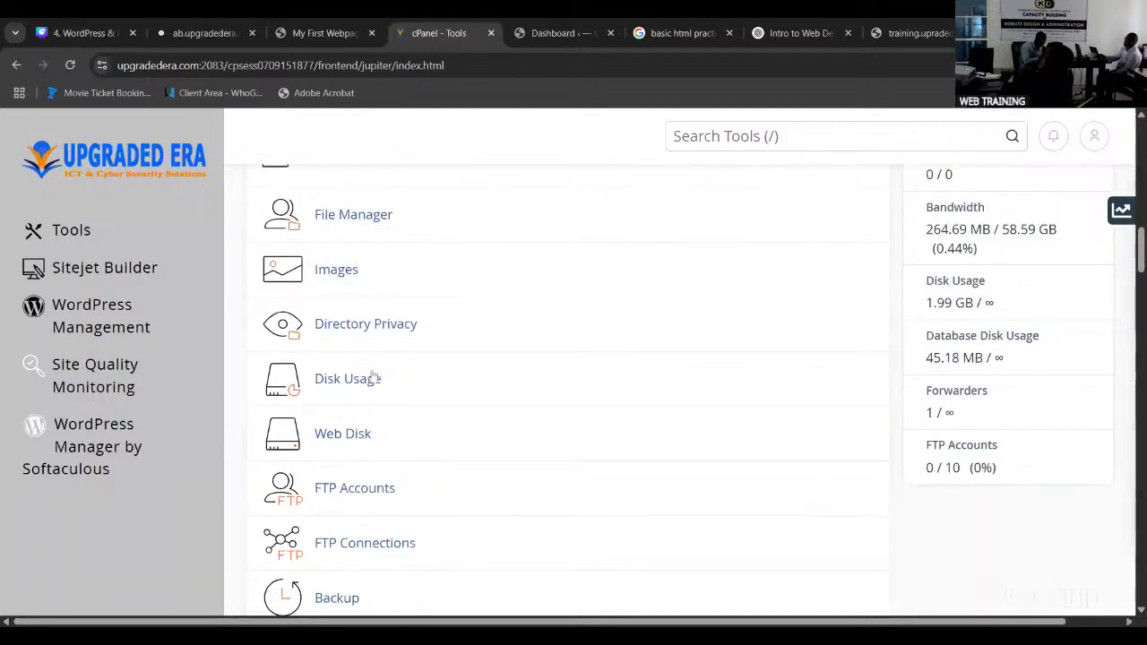
scroll(373, 376, "down", 15)
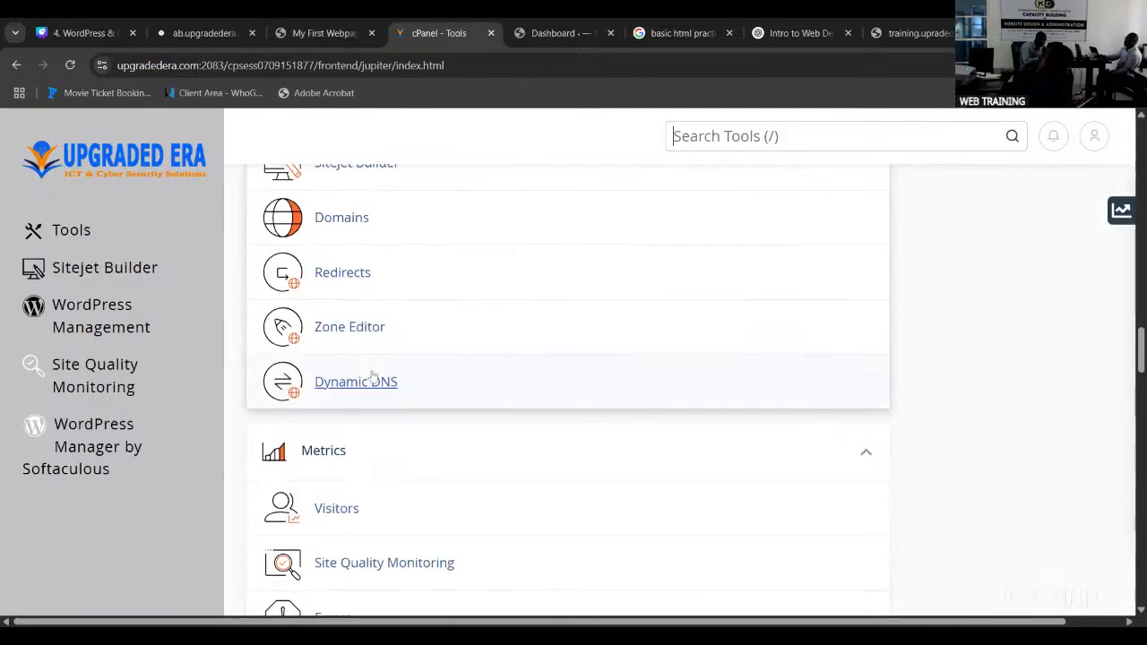
scroll(372, 377, "down", 6)
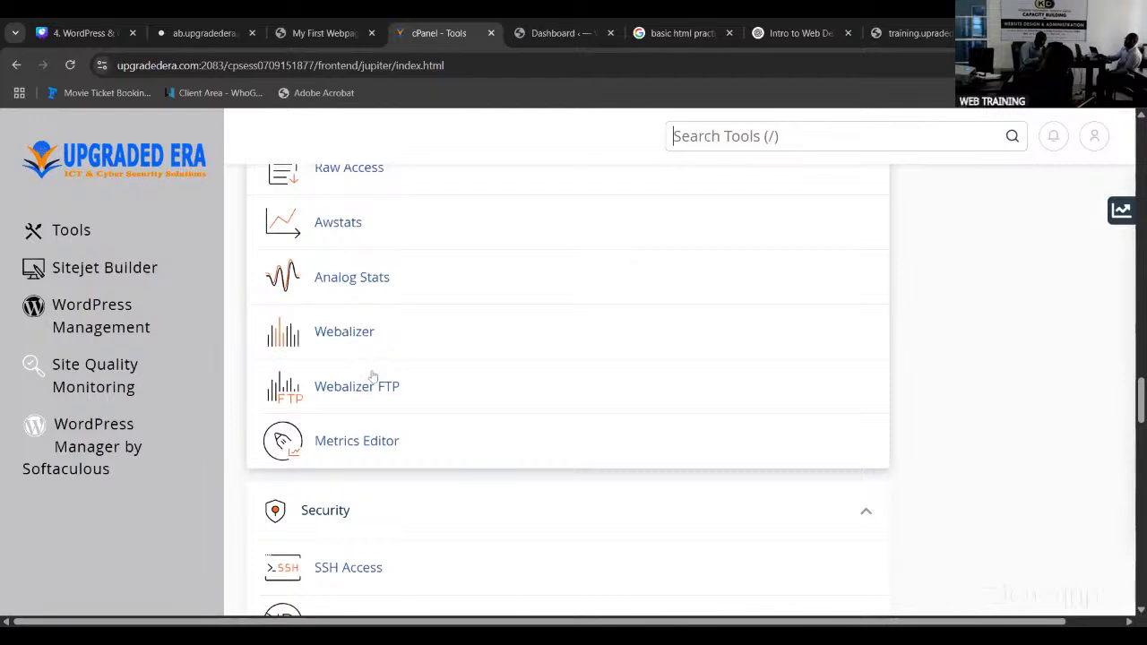
scroll(373, 376, "down", 10)
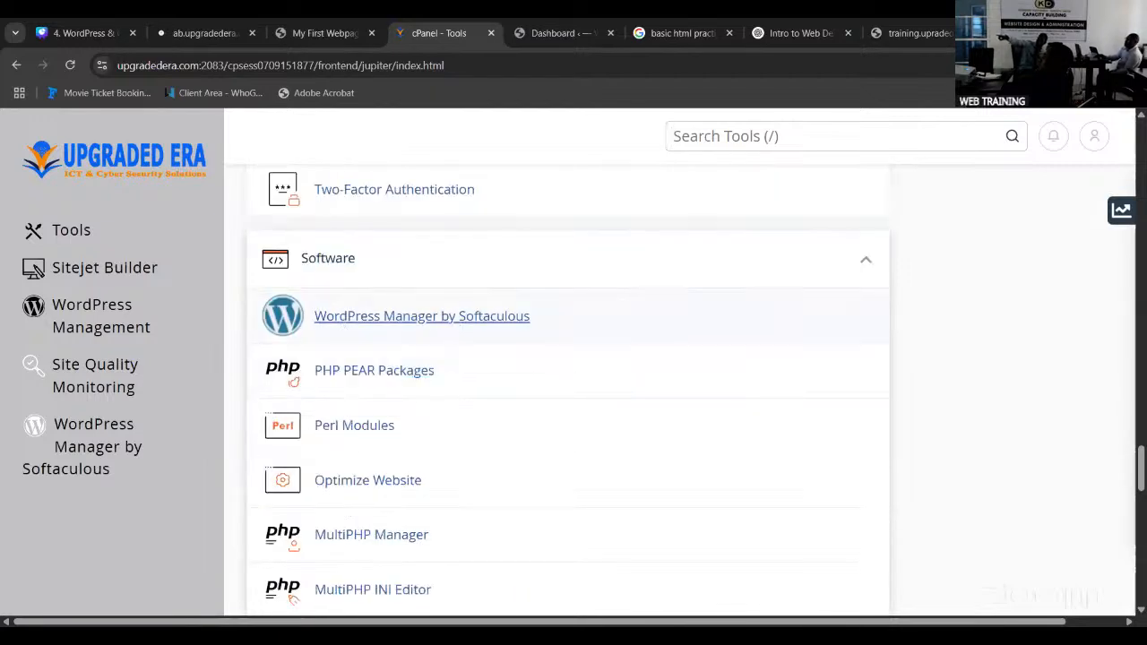
left_click(344, 320)
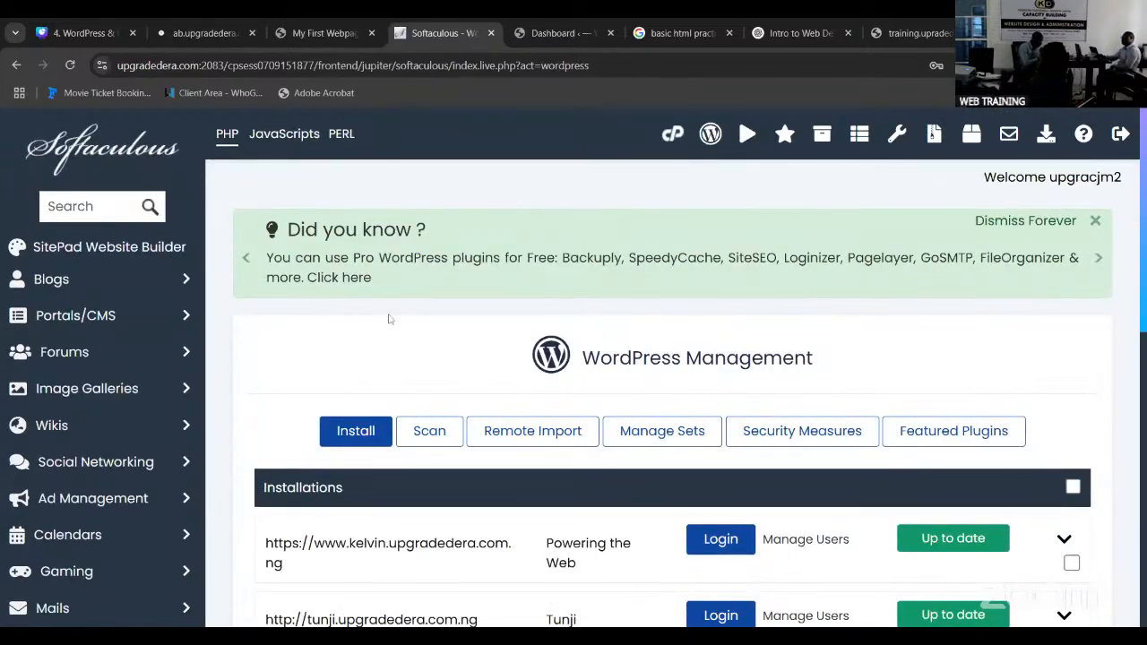
left_click(364, 437)
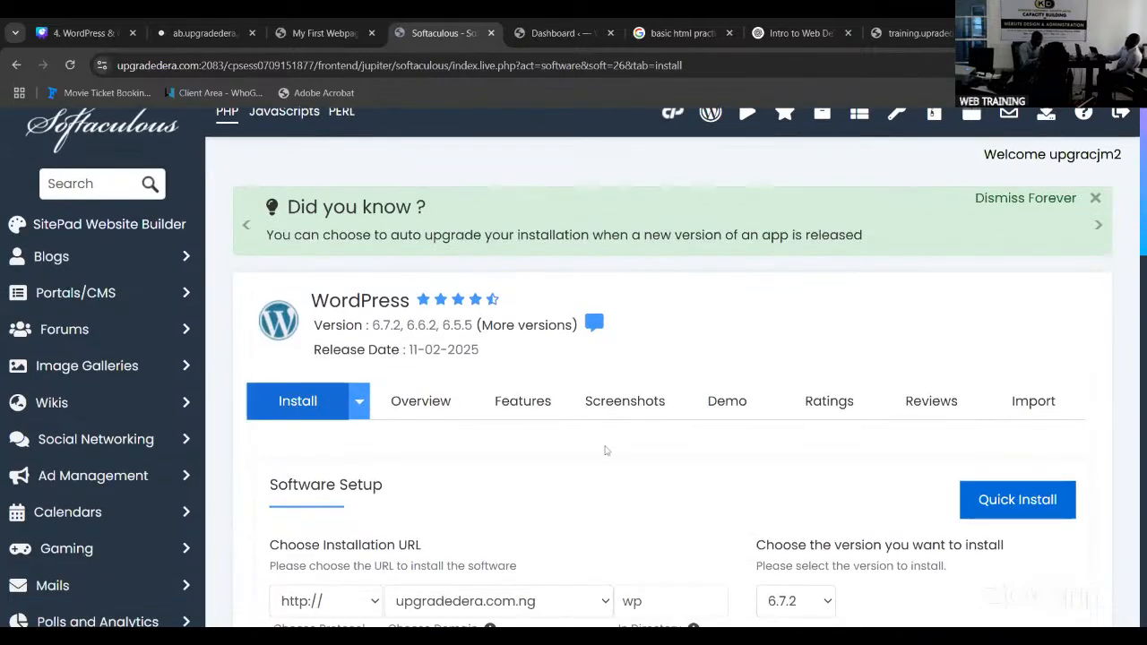
scroll(364, 439, "down", 3)
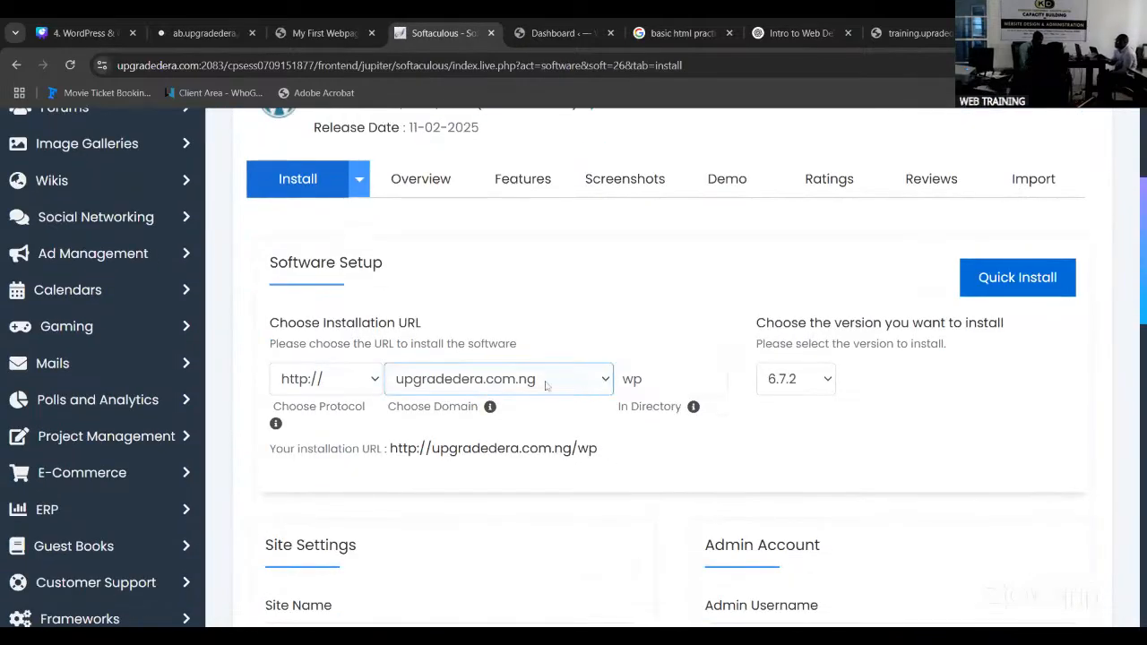
left_click(654, 379)
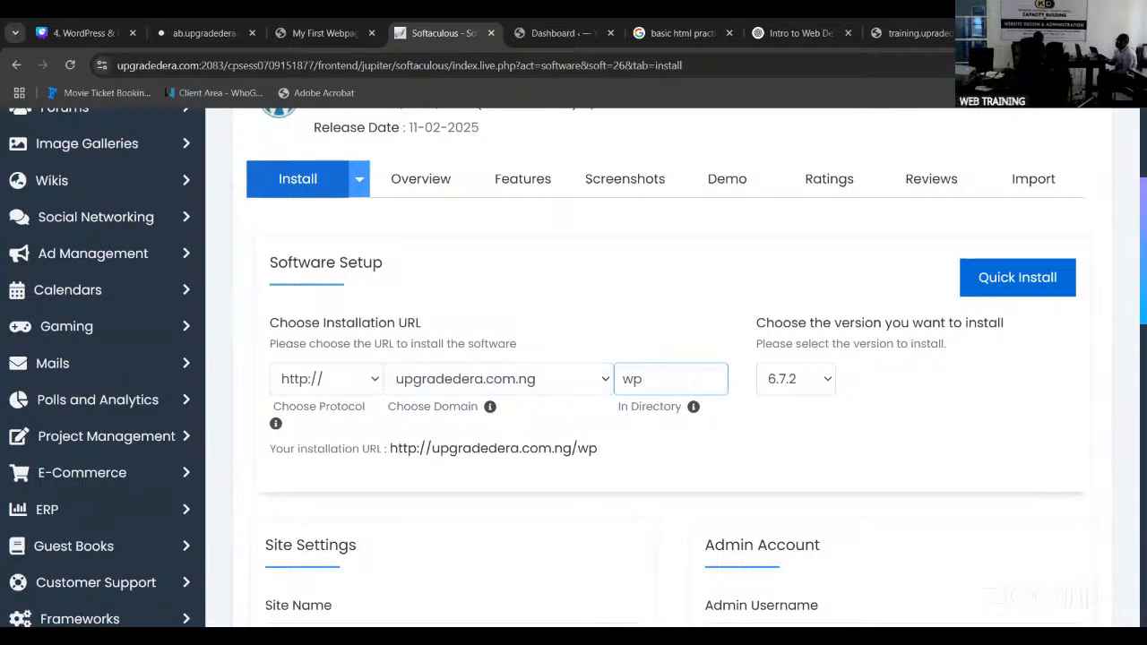
left_click(323, 384)
left_click(321, 446)
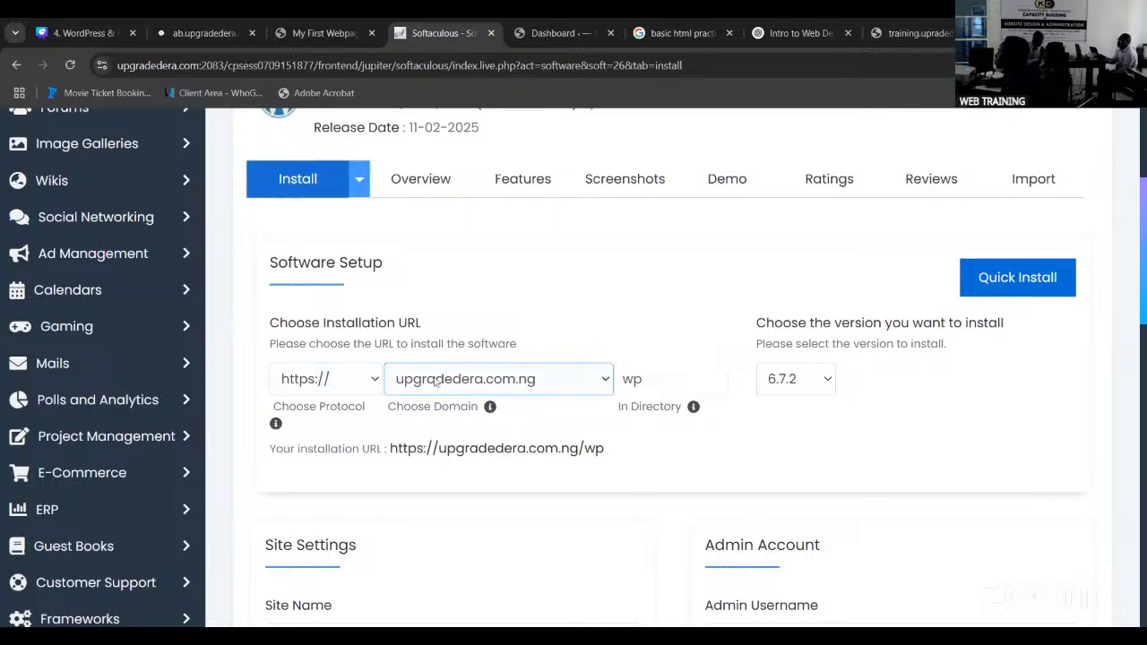
Step: Choose training.upgradedera.com.ng as the install domain and edit the wp directory value
left_click(661, 380)
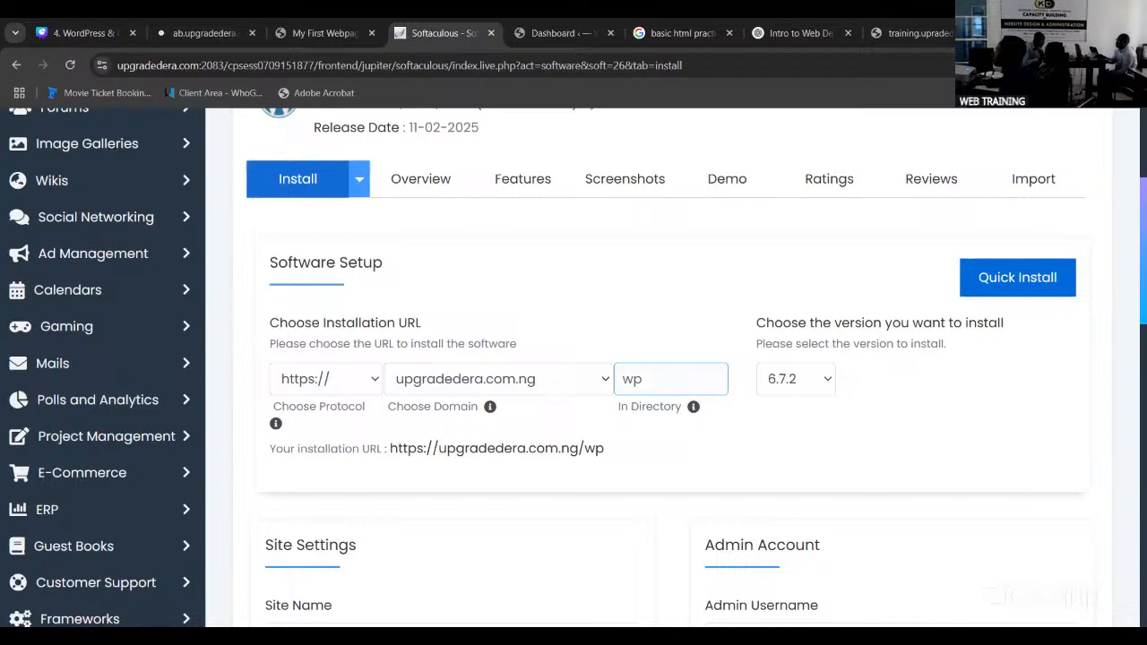
left_click(526, 388)
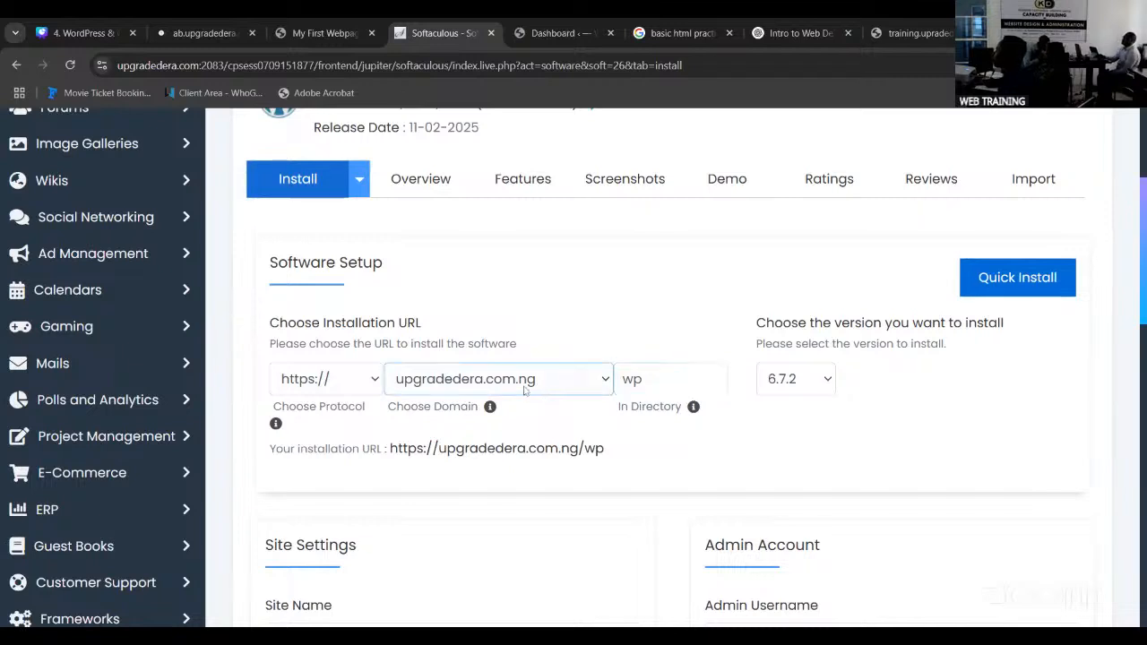
left_click(534, 380)
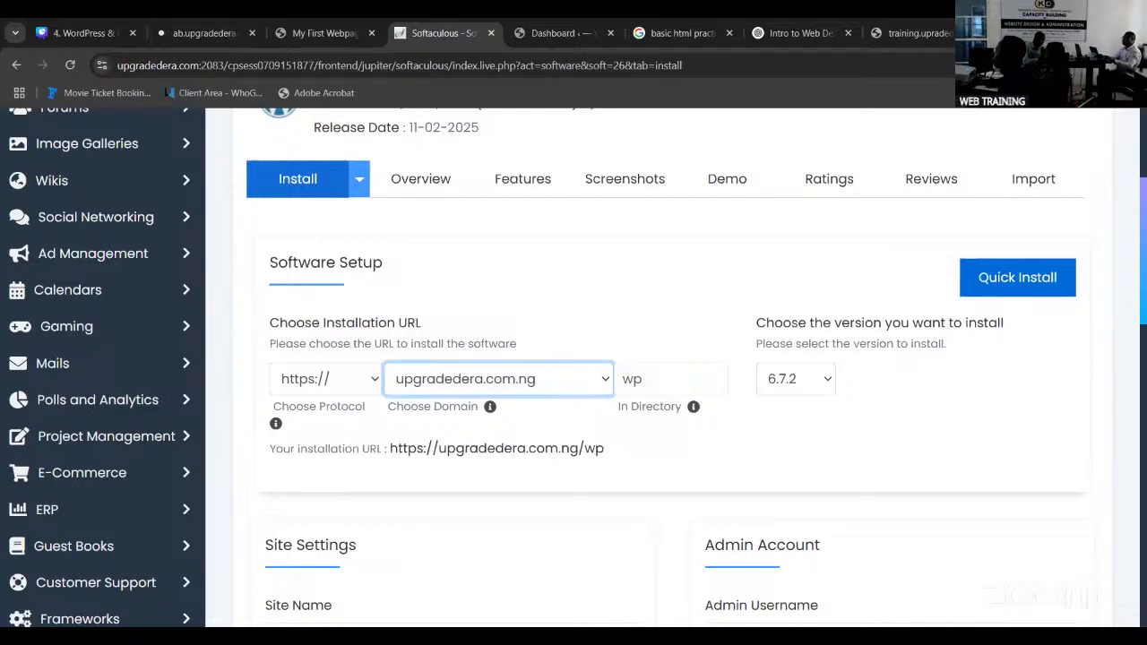
key("Down")
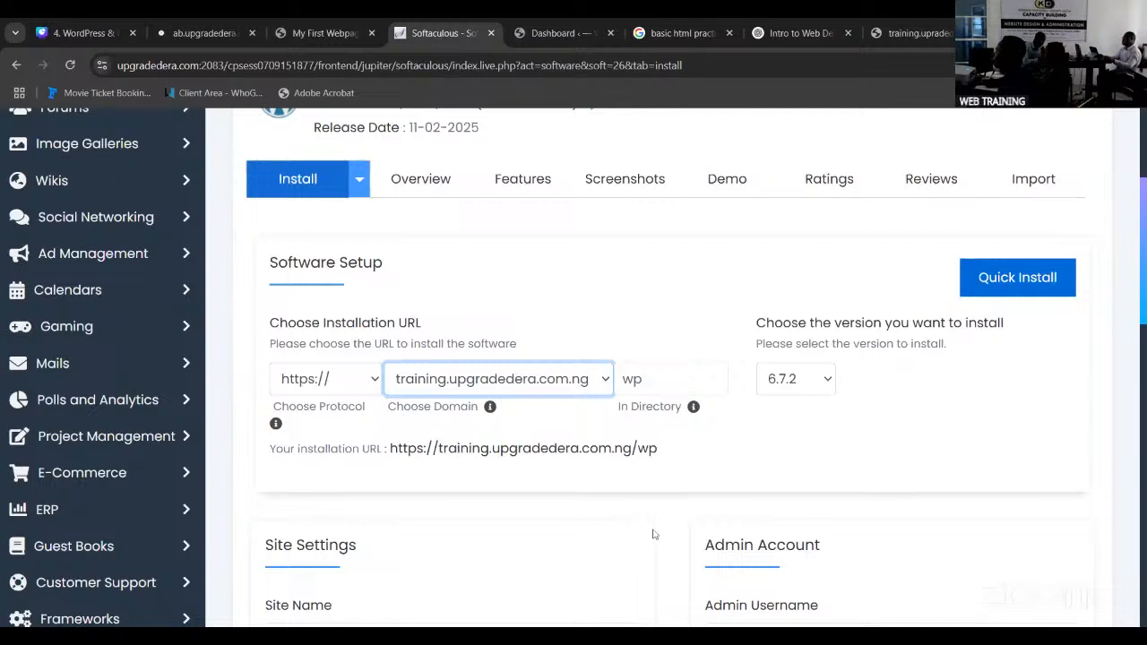
left_click(699, 381)
left_click(699, 381)
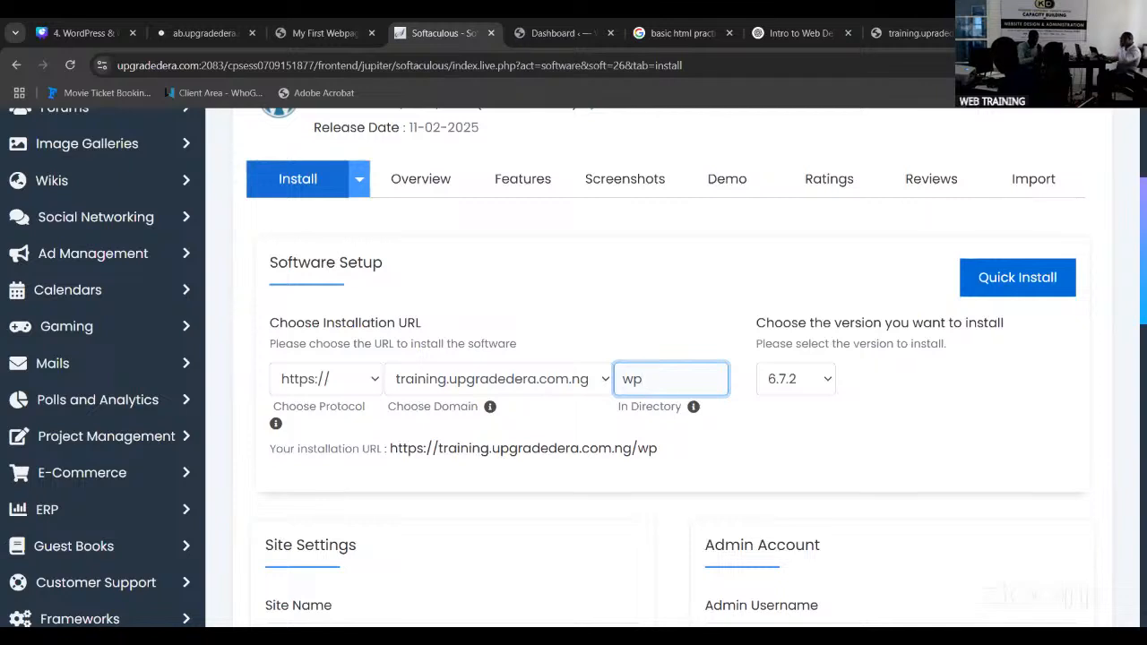
left_click(919, 20)
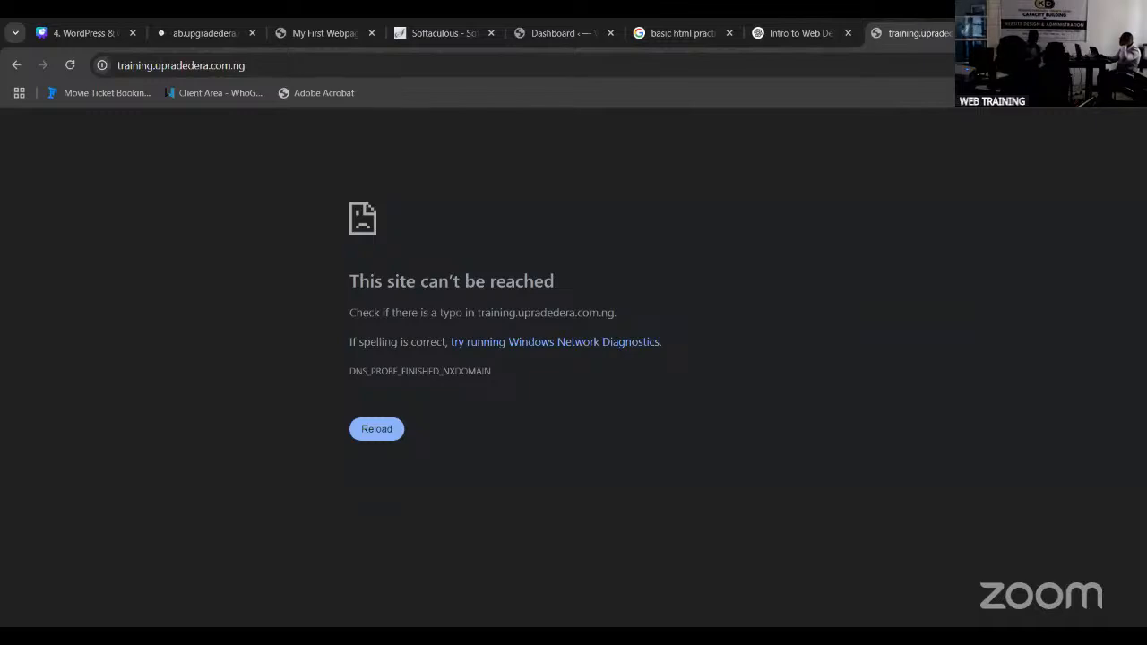
Step: Try editing the unreachable training site's address, then go back to the Softaculous install form
left_click(471, 65)
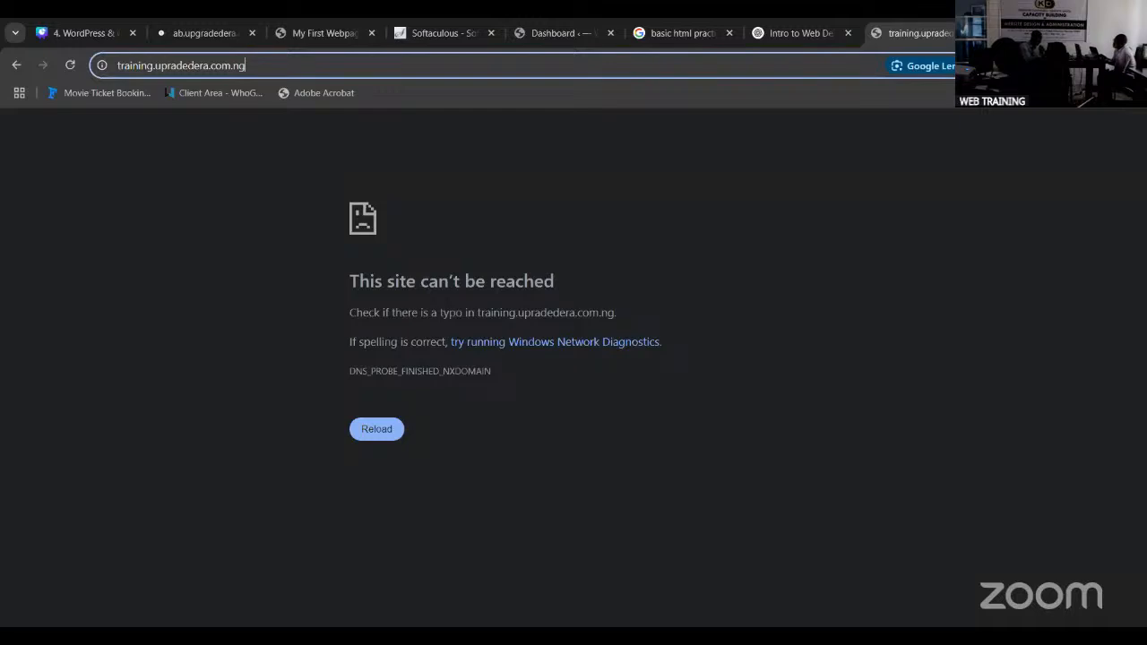
type("/traing")
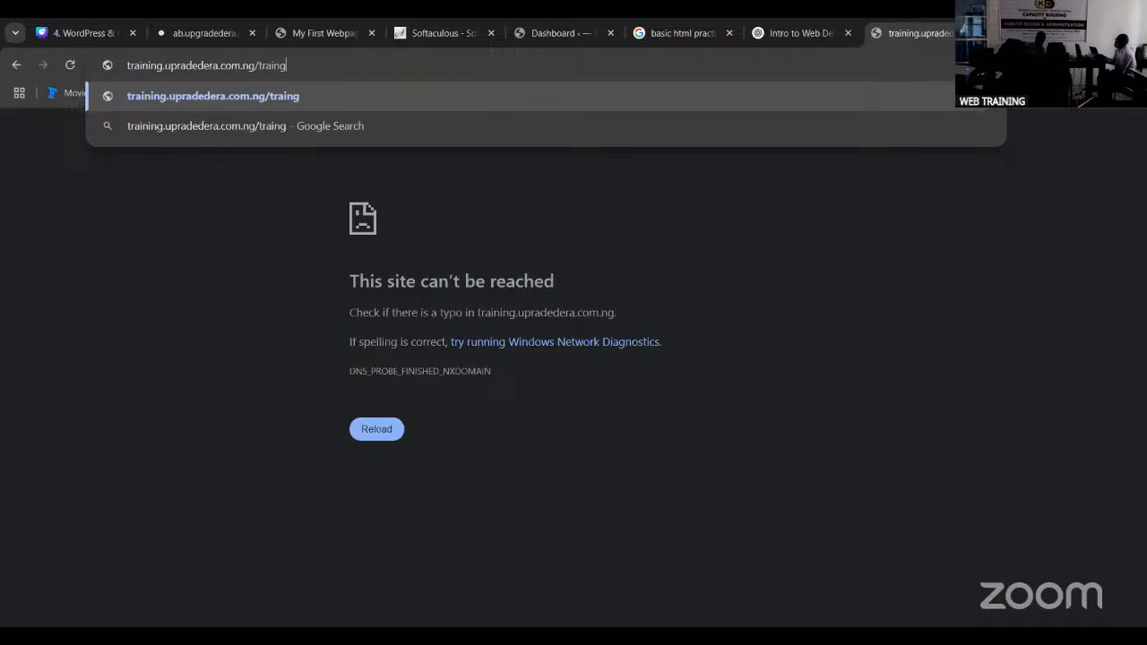
key("BackSpace")
key("BackSpace")
key("BackSpace")
key("BackSpace")
key("BackSpace")
key("BackSpace")
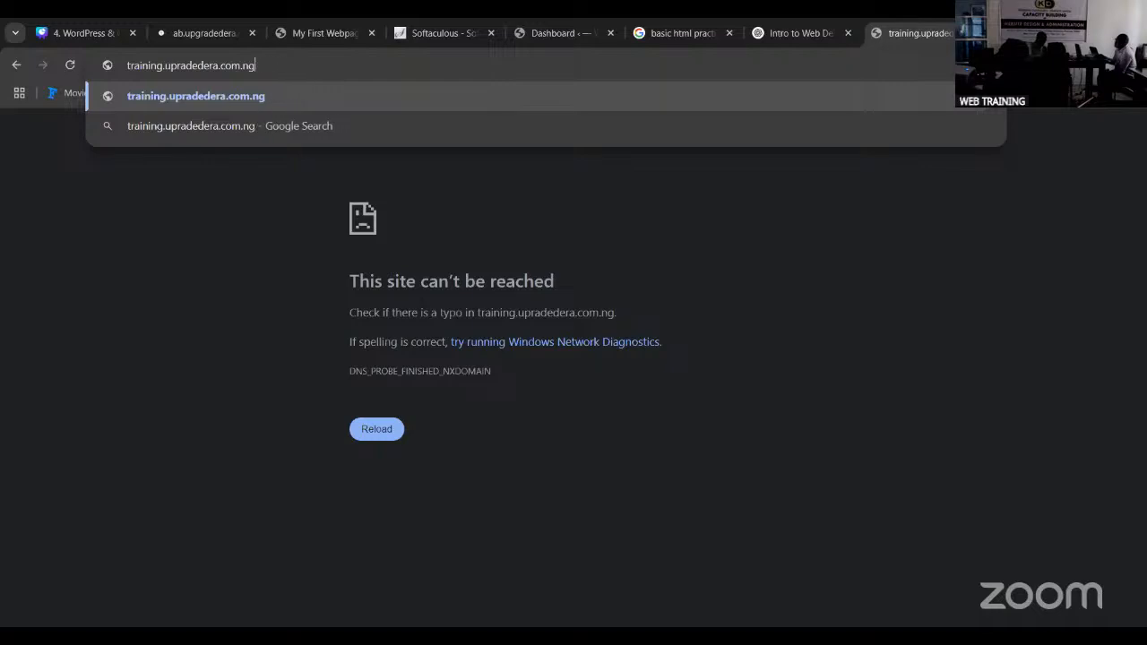
left_click(419, 35)
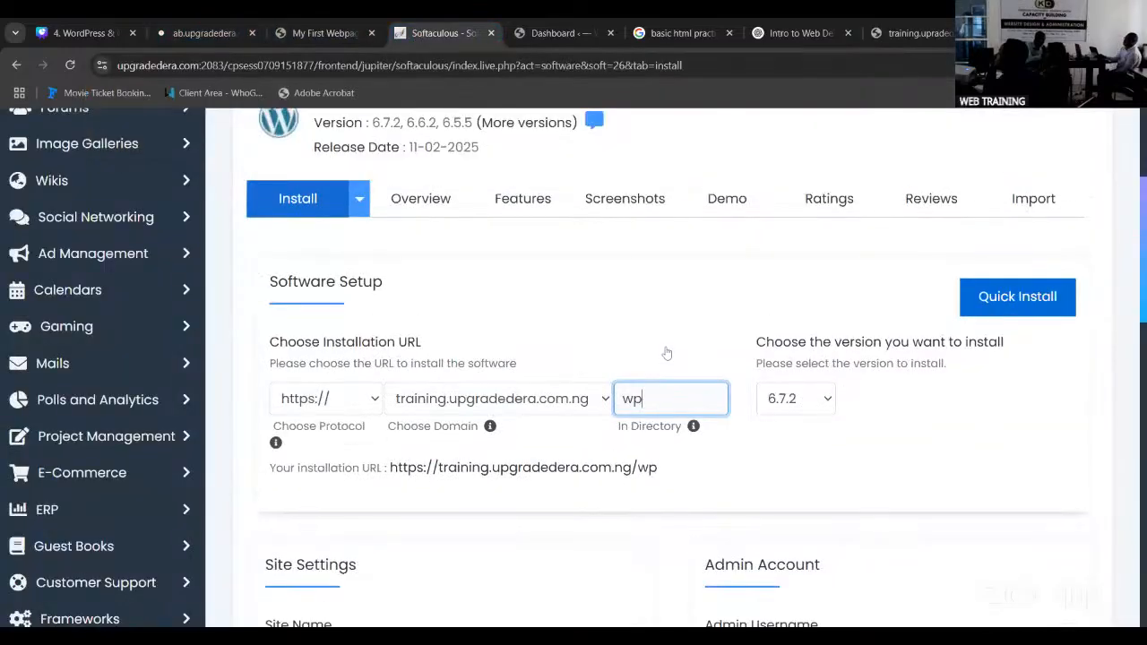
Step: Clear 'wp' from In Directory so WordPress installs at root, and switch to Custom Install
key("BackSpace")
key("BackSpace")
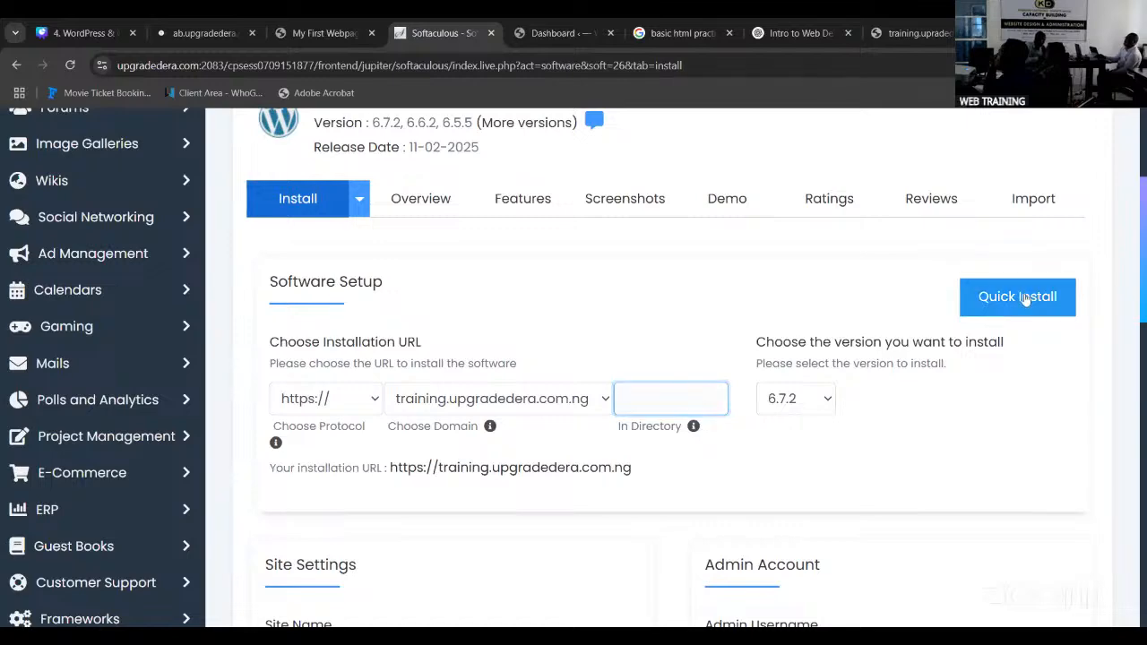
left_click(1024, 298)
scroll(762, 474, "down", 1)
scroll(762, 474, "down", 6)
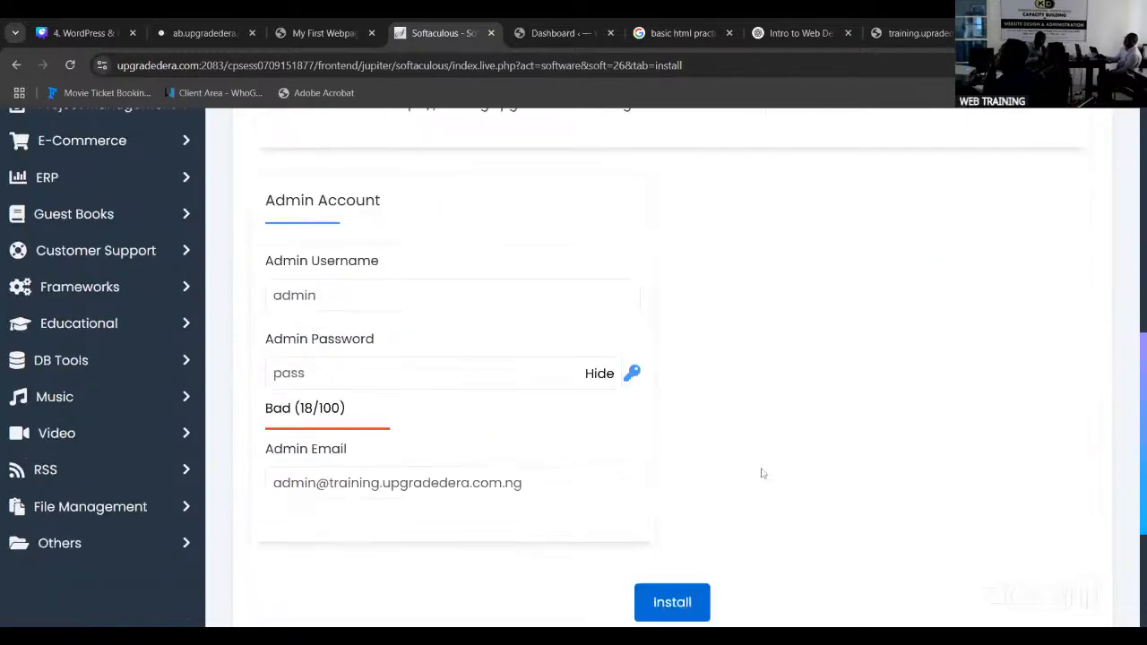
scroll(761, 474, "up", 2)
scroll(578, 370, "up", 1)
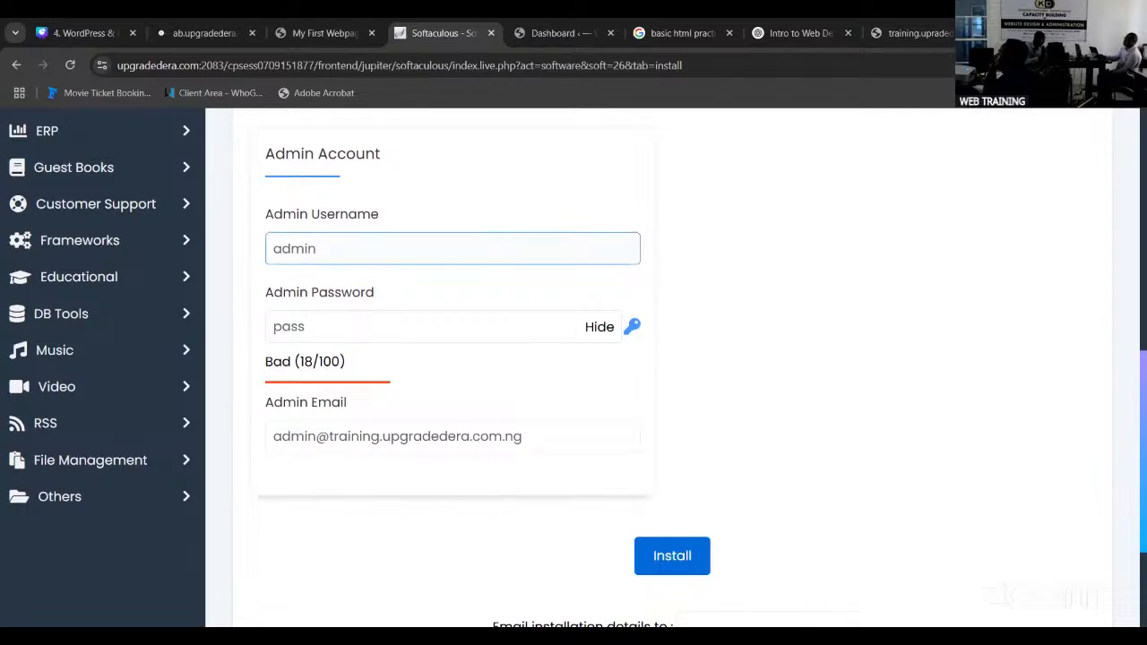
Step: Generate a strong random admin password and select it
left_click(631, 328)
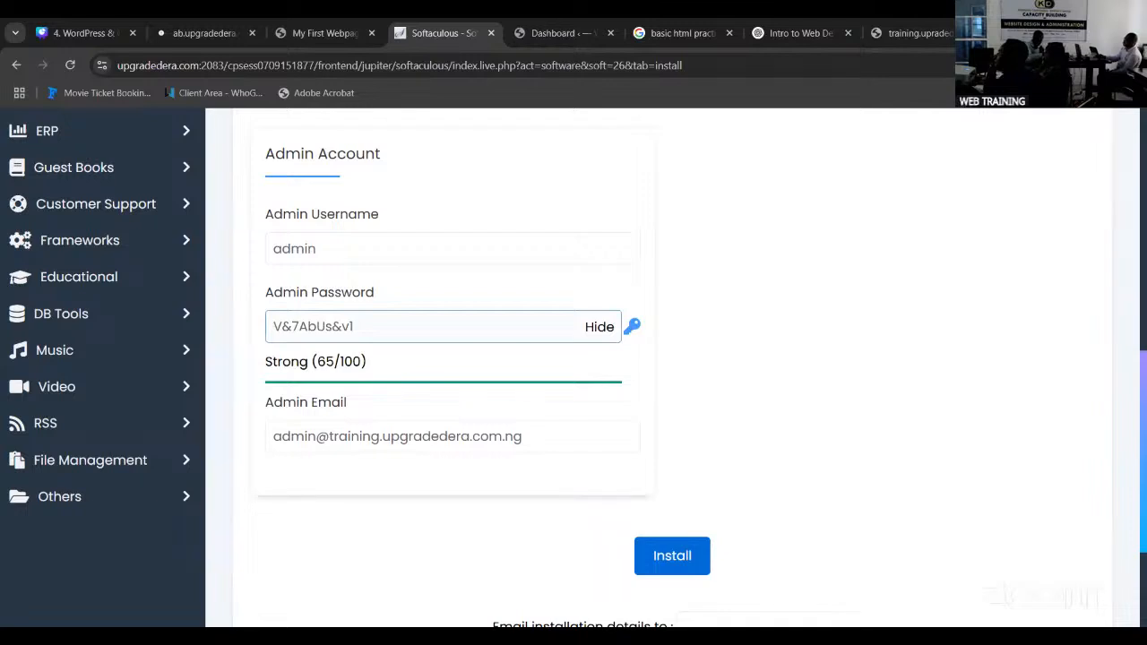
key("ctrl+plus")
key("ctrl+plus")
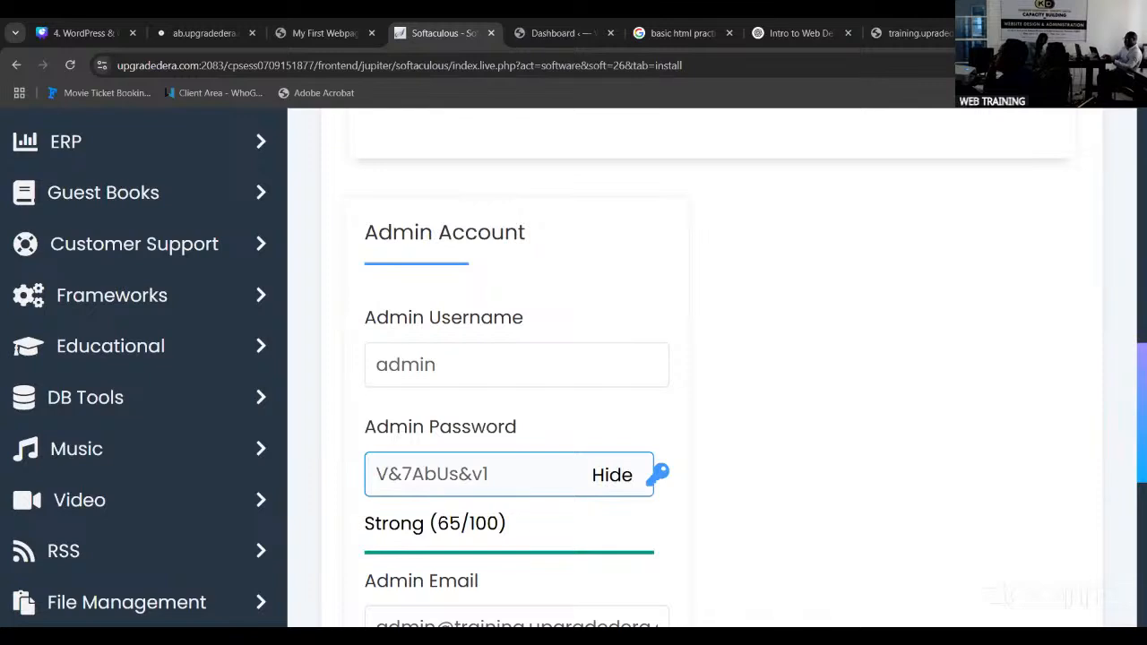
scroll(751, 379, "down", 1)
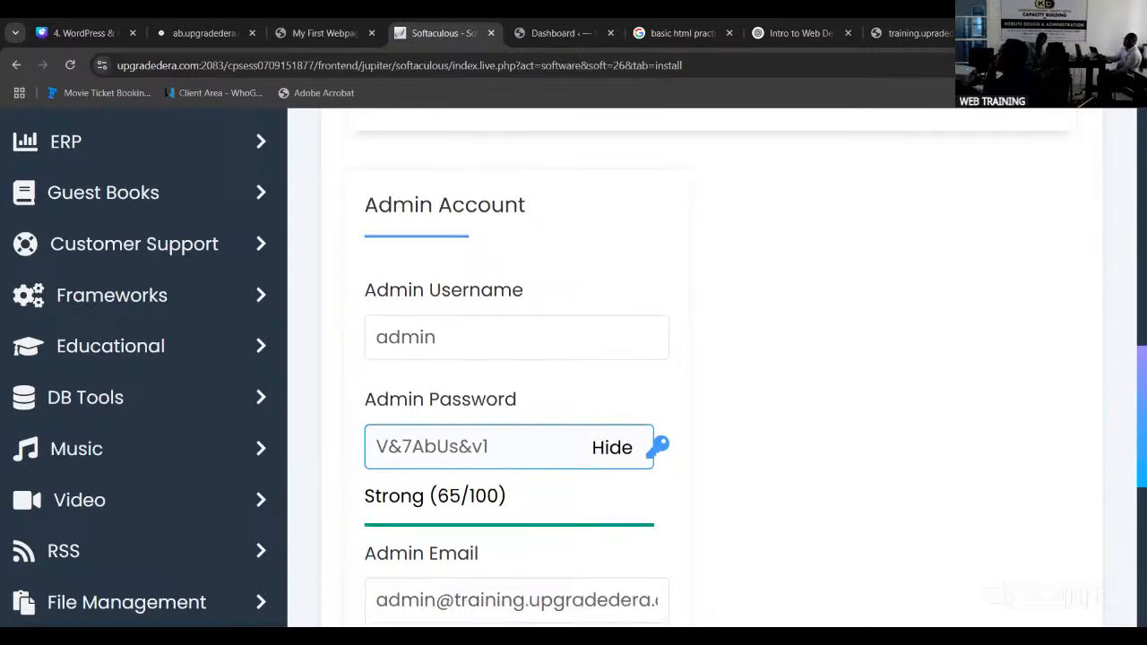
left_click(477, 534)
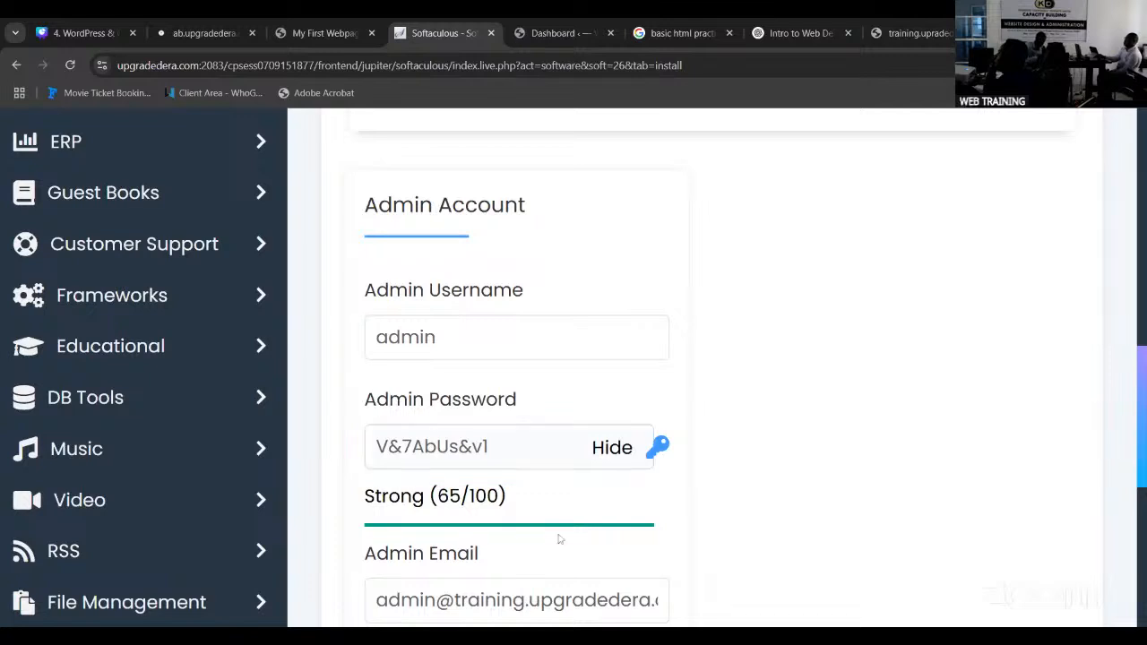
scroll(605, 521, "up", 1)
key("ctrl+minus")
key("ctrl+minus")
key("ctrl+minus")
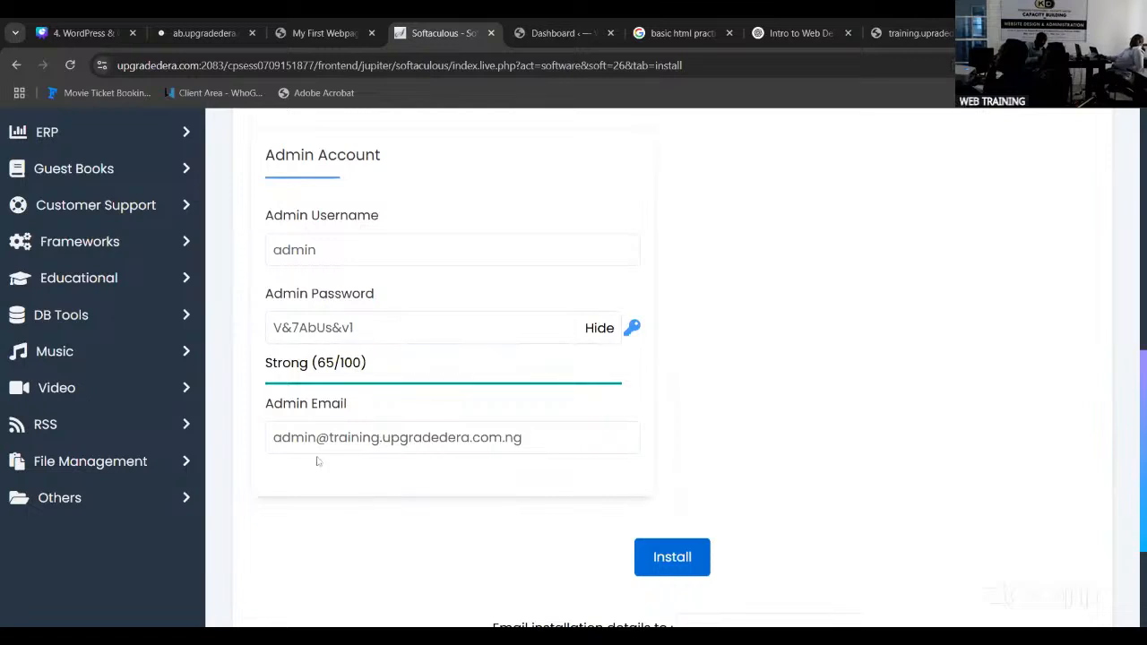
left_click(403, 328)
left_click_drag(354, 328, 260, 325)
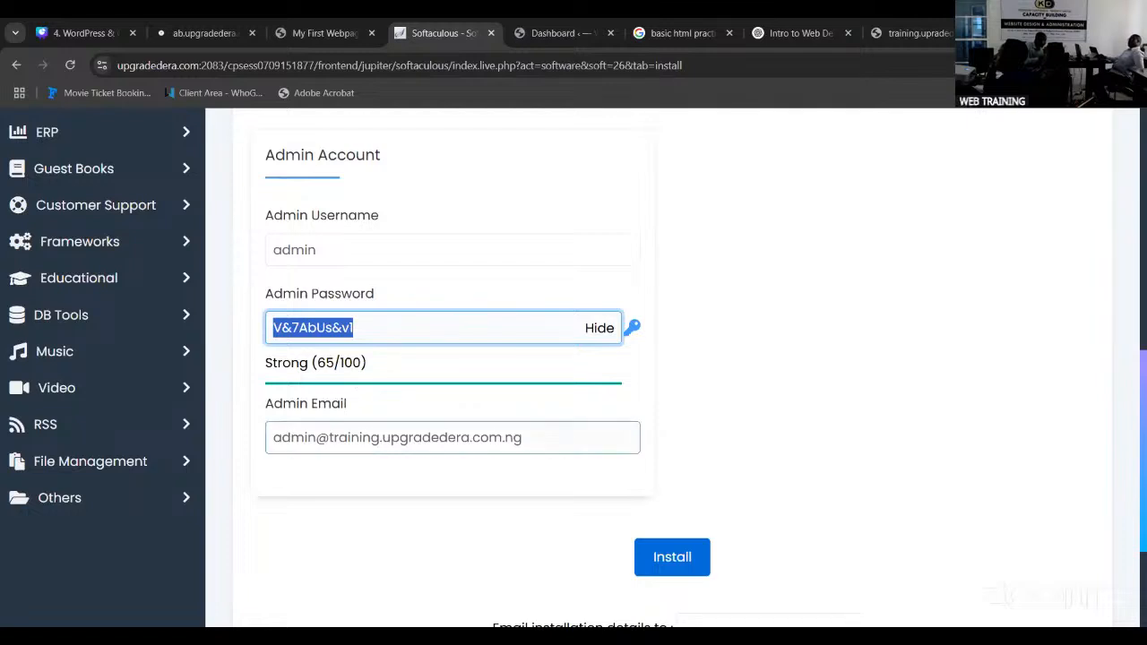
Step: Replace the Admin Email with the admin's own e-mail address
left_click_drag(524, 437, 245, 443)
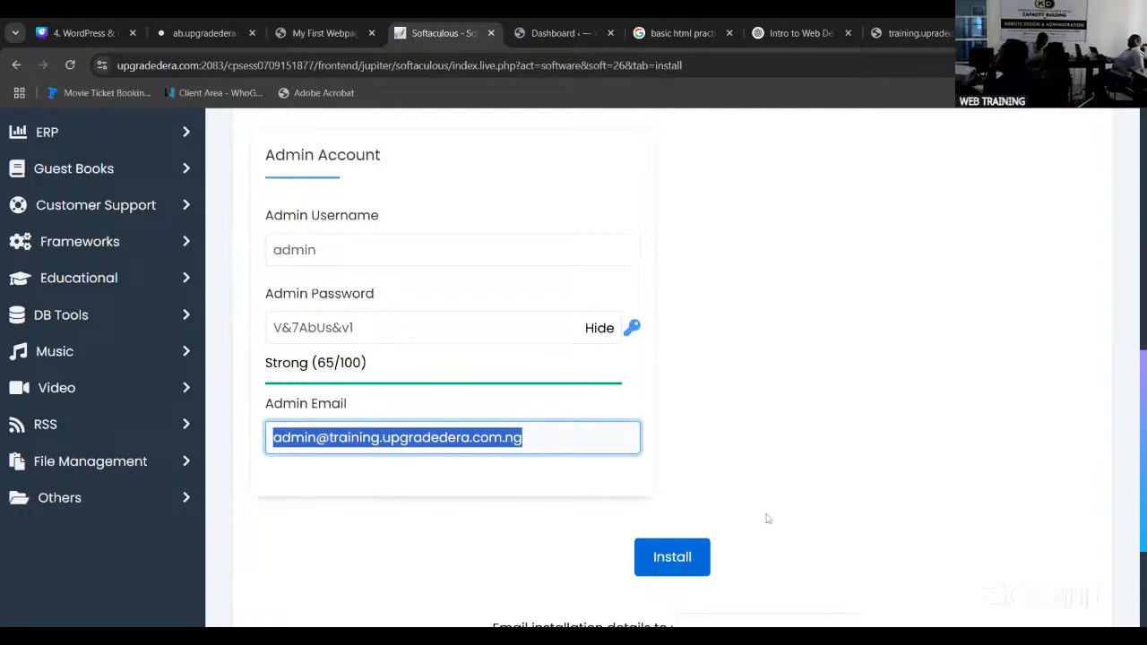
type("ab")
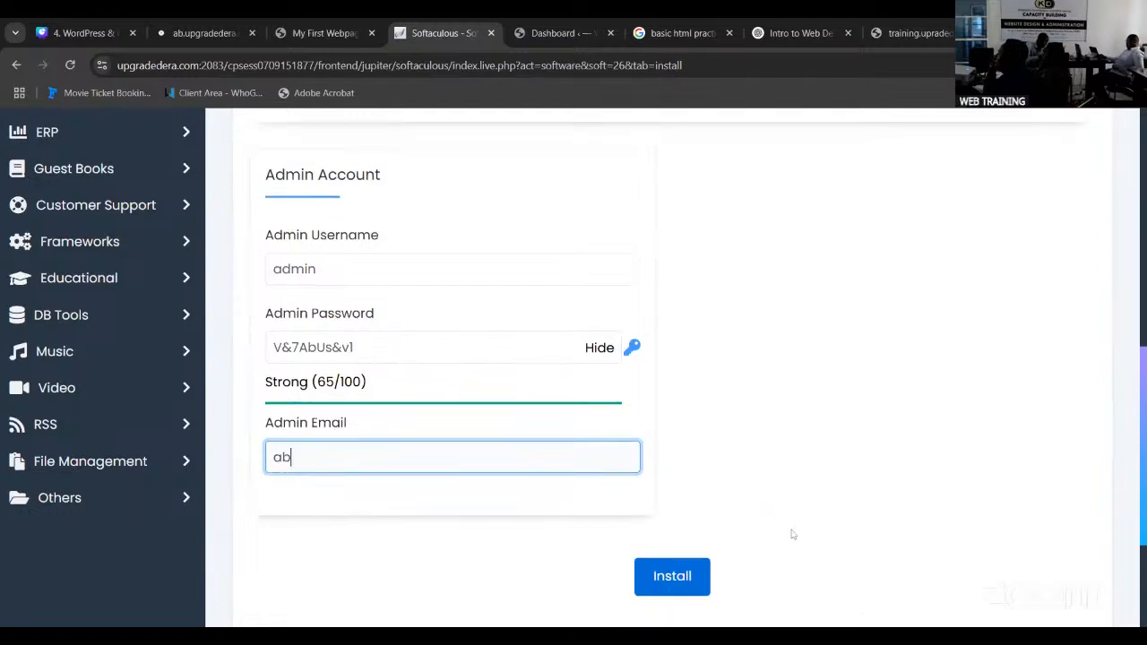
left_click(525, 497)
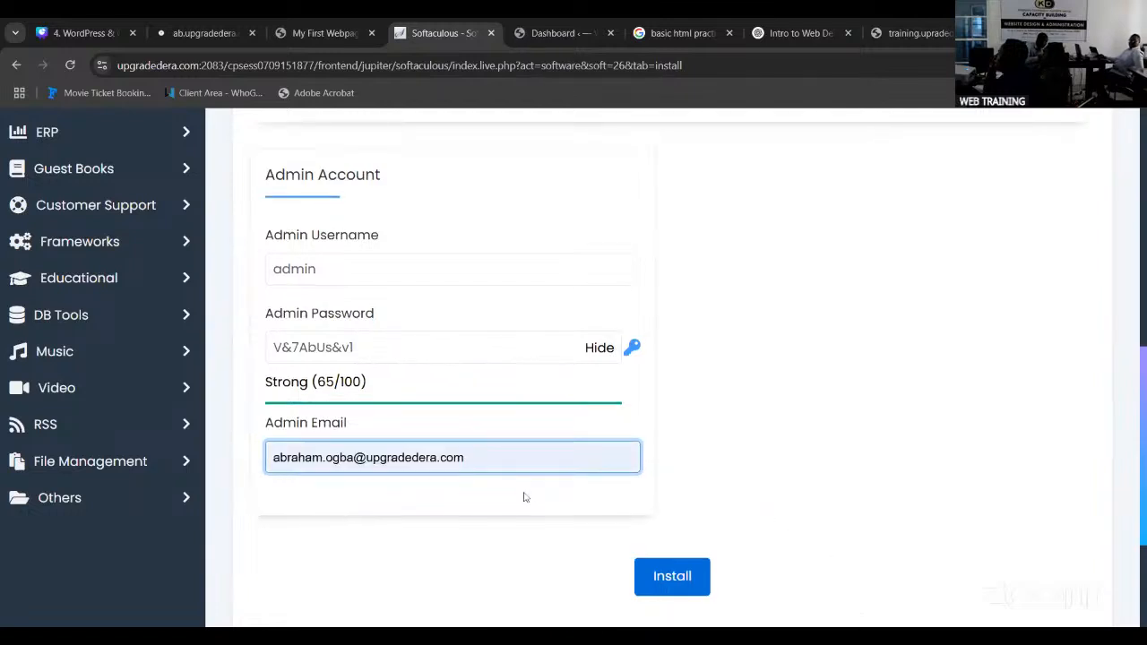
Step: Run the Softaculous WordPress install for training.upgradedera.com.ng and open the new site from the success page
left_click(676, 564)
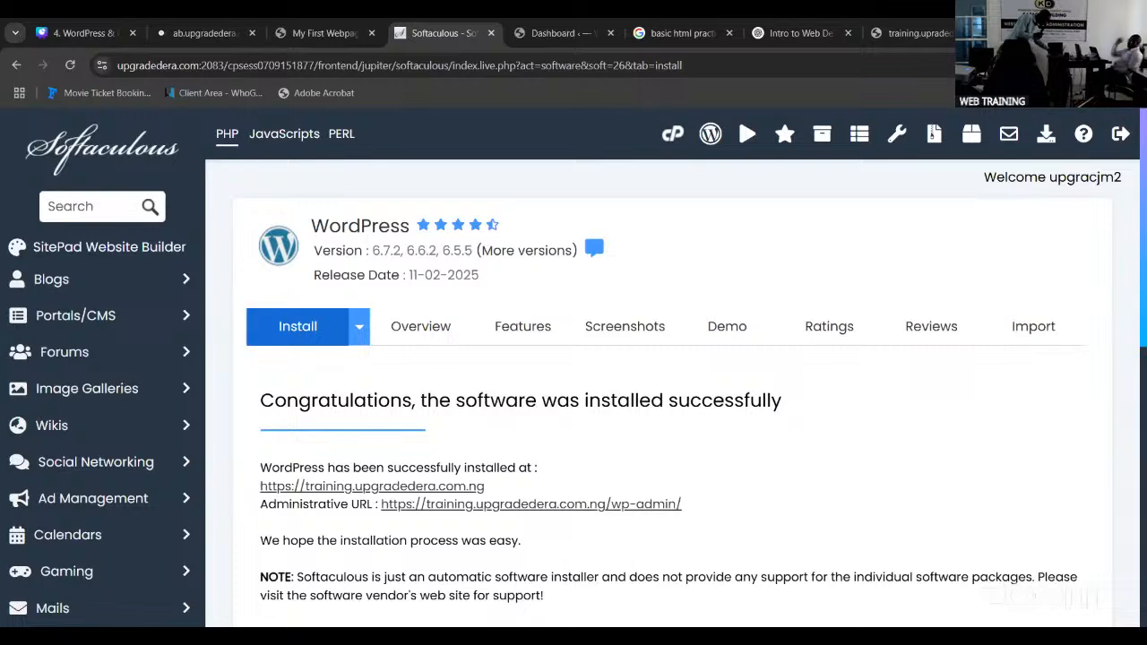
key("ctrl+plus")
key("ctrl+plus")
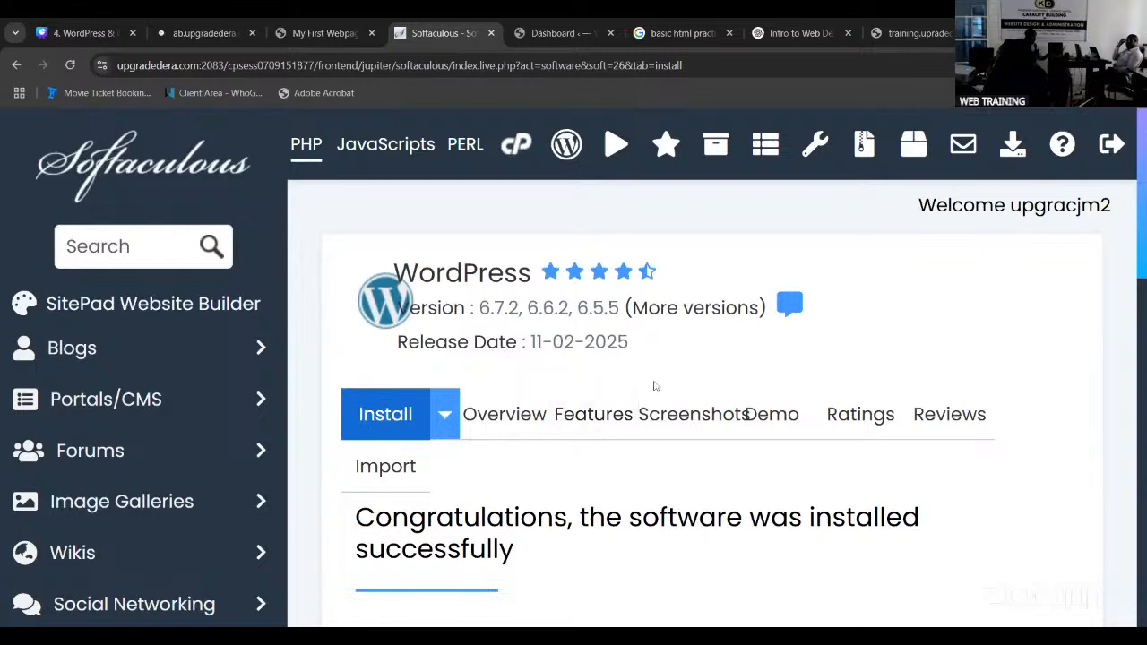
scroll(654, 386, "down", 3)
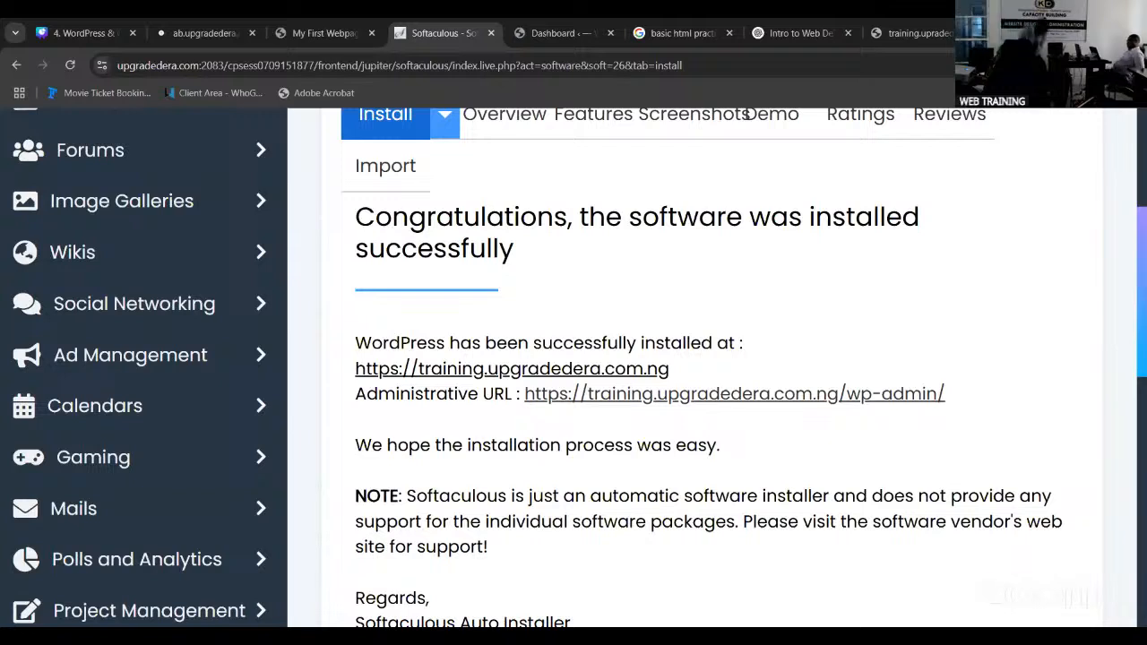
left_click(636, 377)
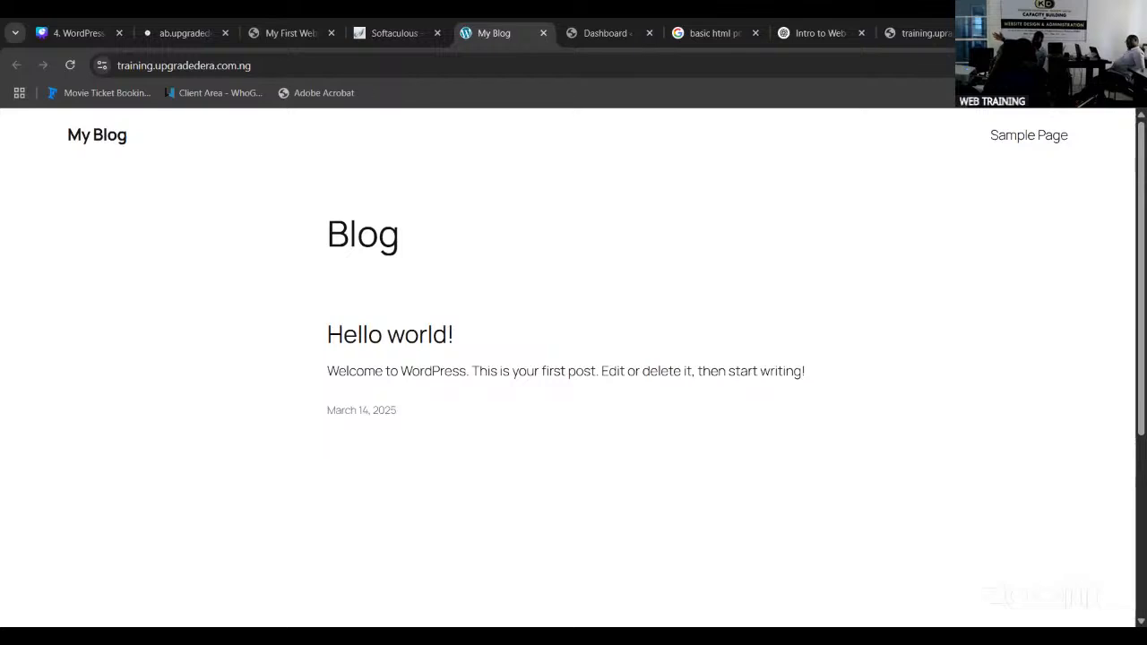
Step: Enlarge the new My Blog page showing Hello world!, then return to the Softaculous results
key("ctrl+plus")
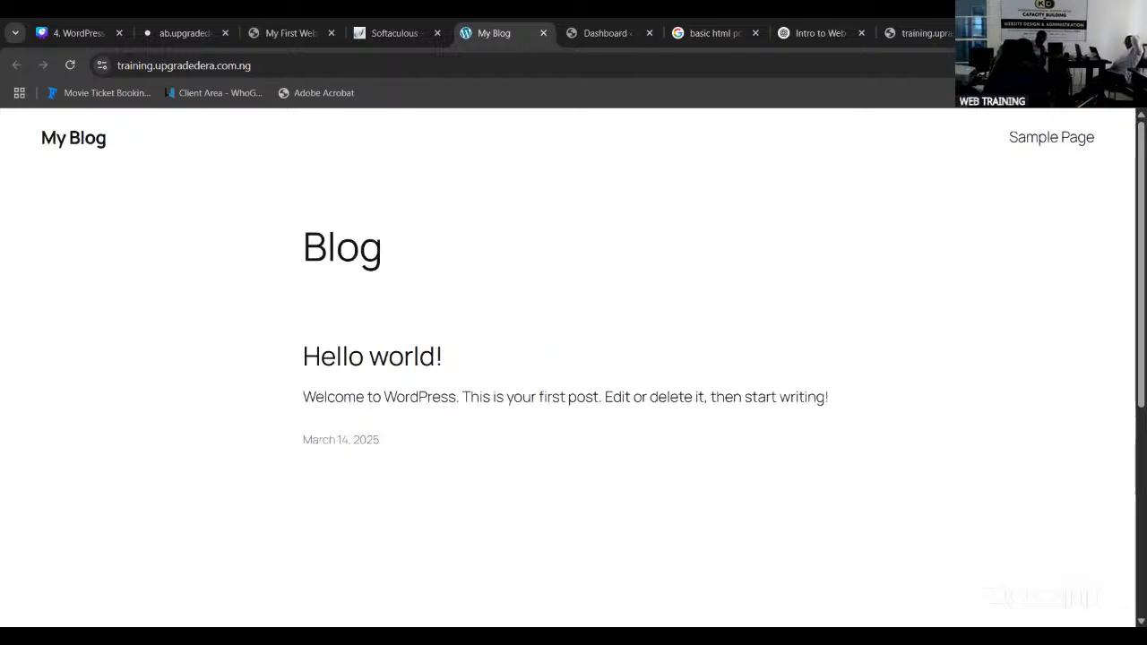
key("ctrl+plus")
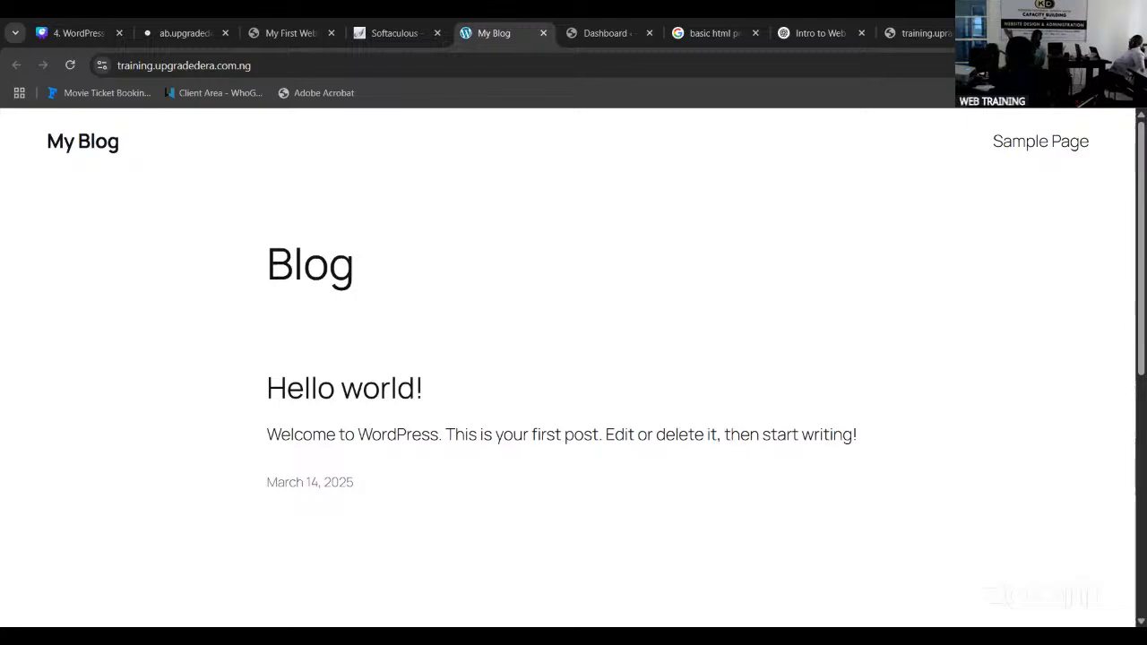
left_click(403, 20)
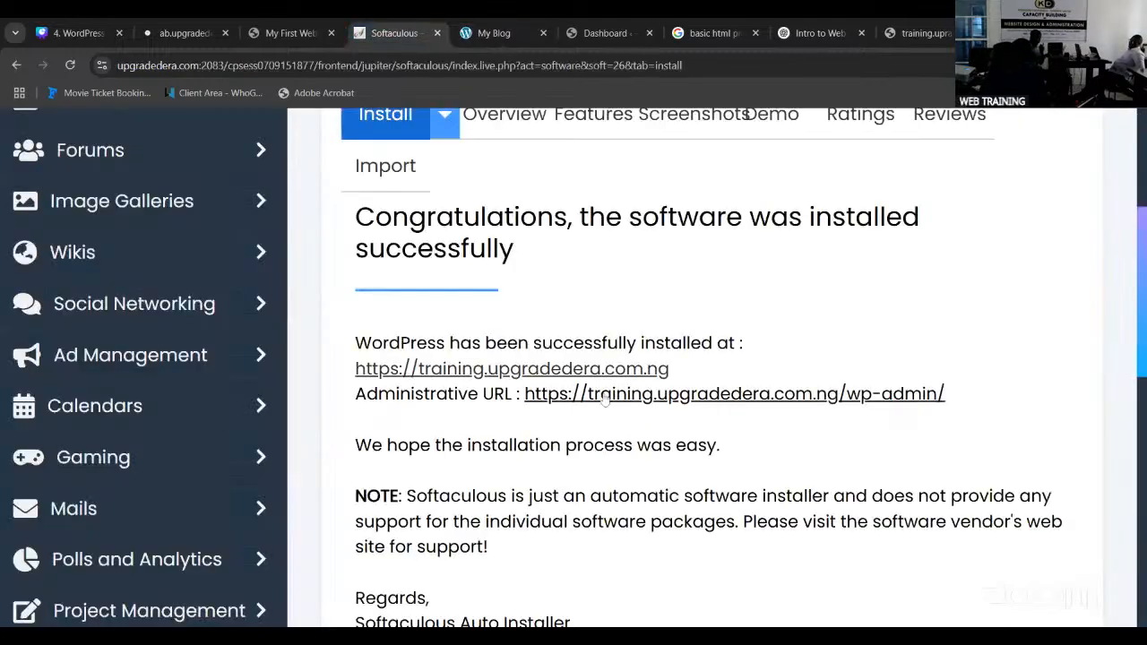
Step: Open wp-admin, decline the easy setup process, then close the admin and Softaculous tabs
left_click(549, 404)
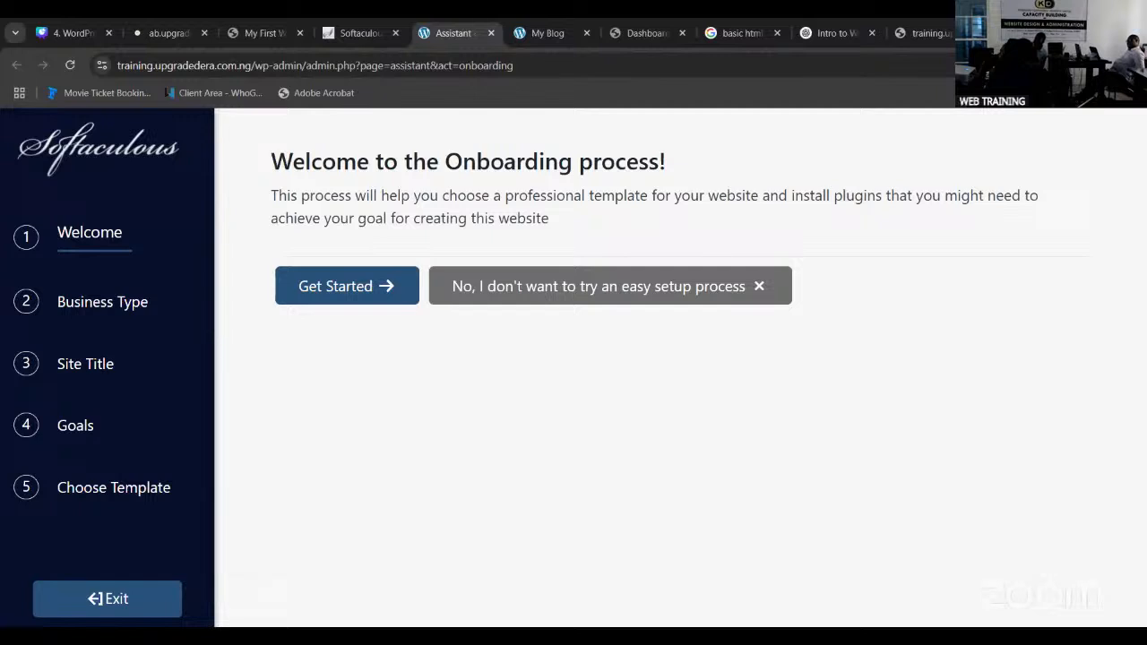
left_click(482, 287)
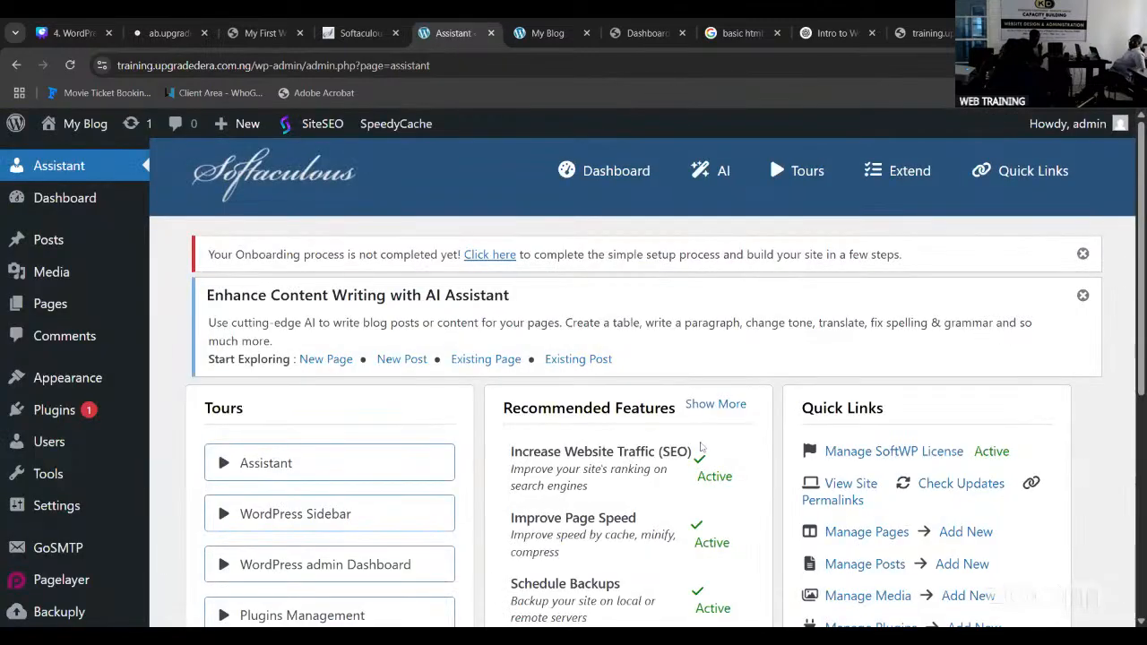
left_click(361, 33)
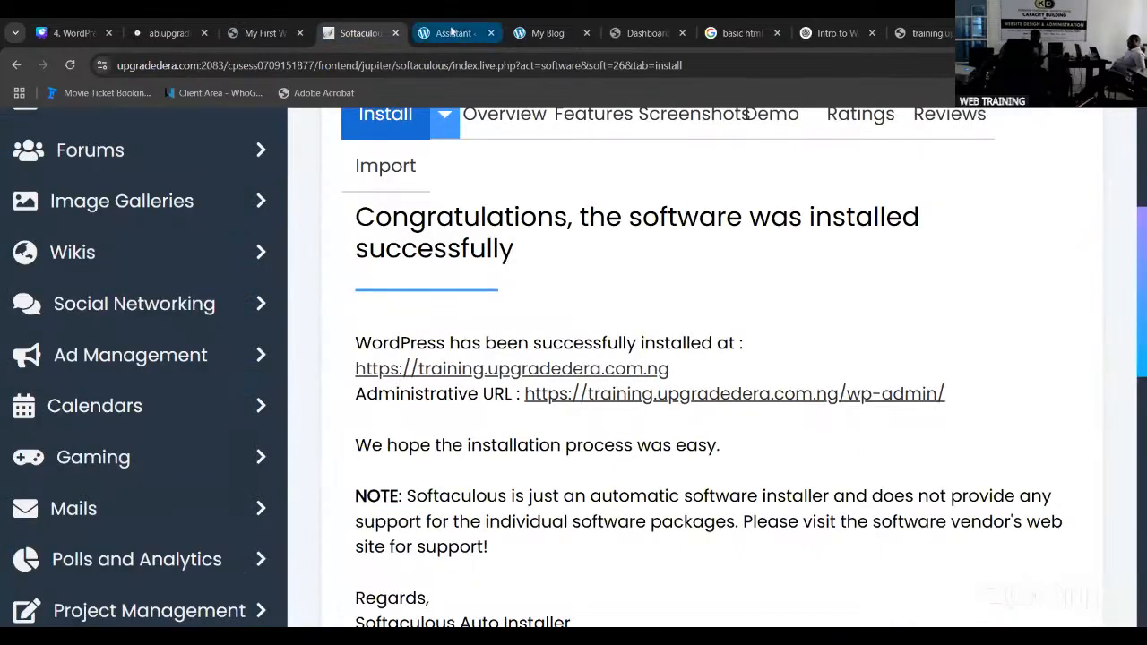
left_click(452, 34)
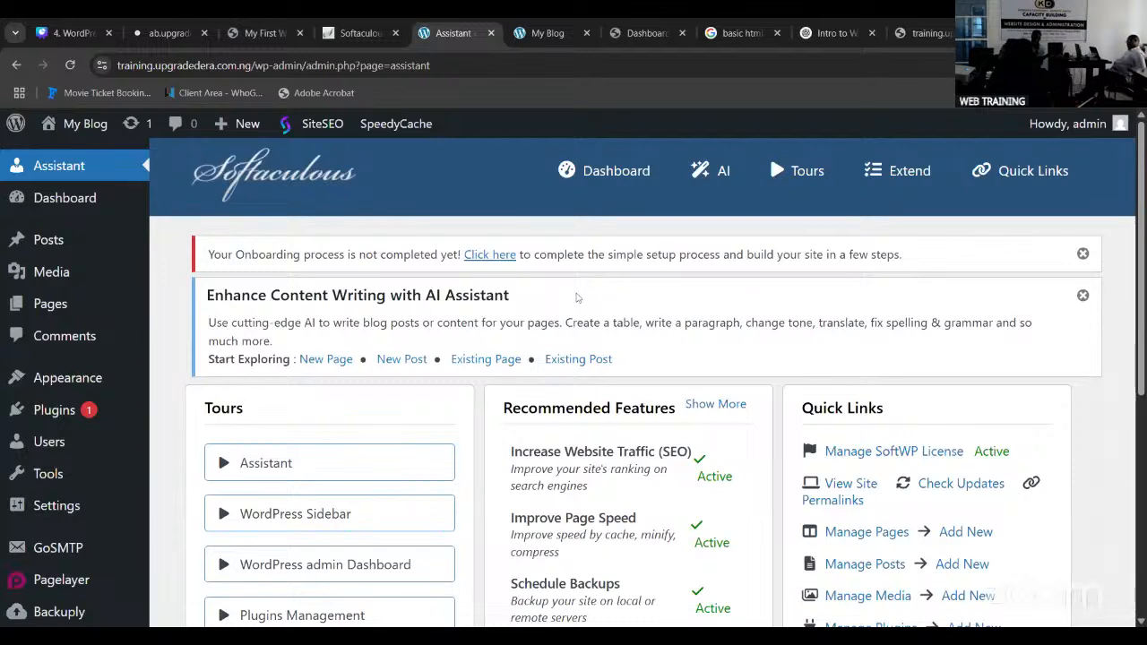
left_click(491, 34)
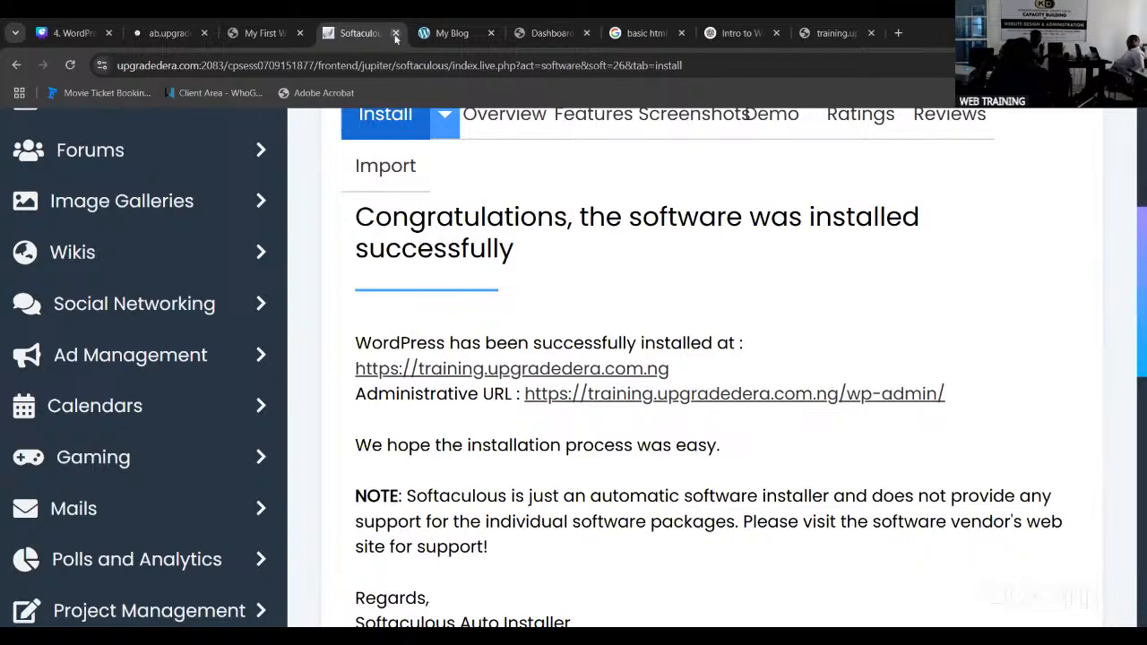
left_click(396, 34)
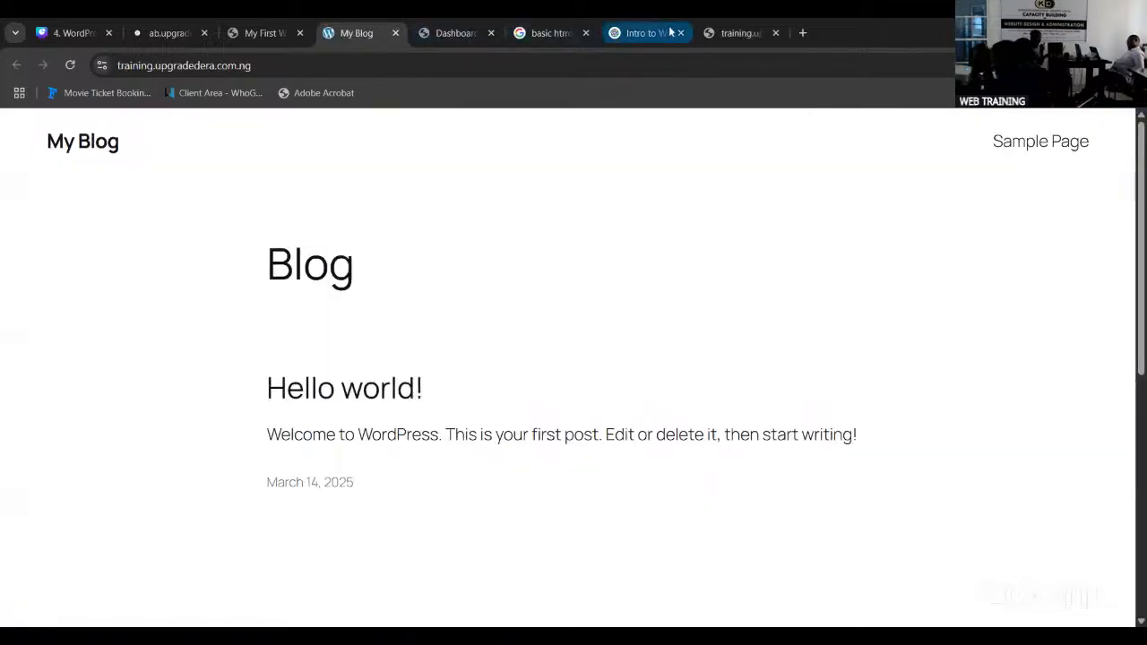
Step: Append /wp-admin to the training site address in the earlier tab
left_click(737, 33)
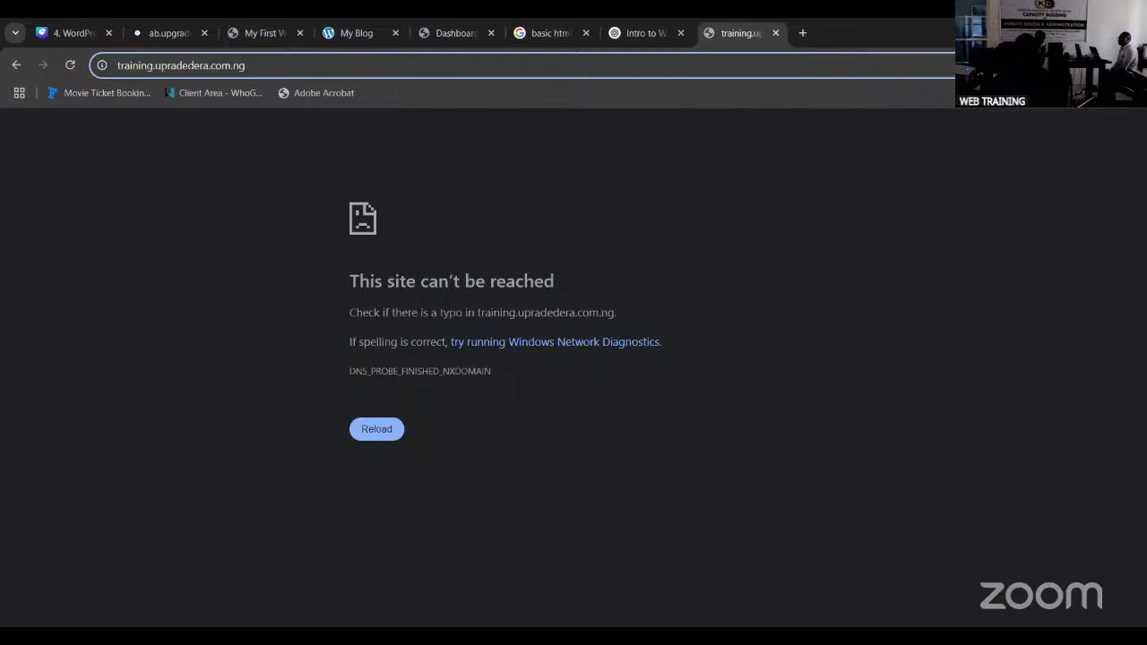
type("/")
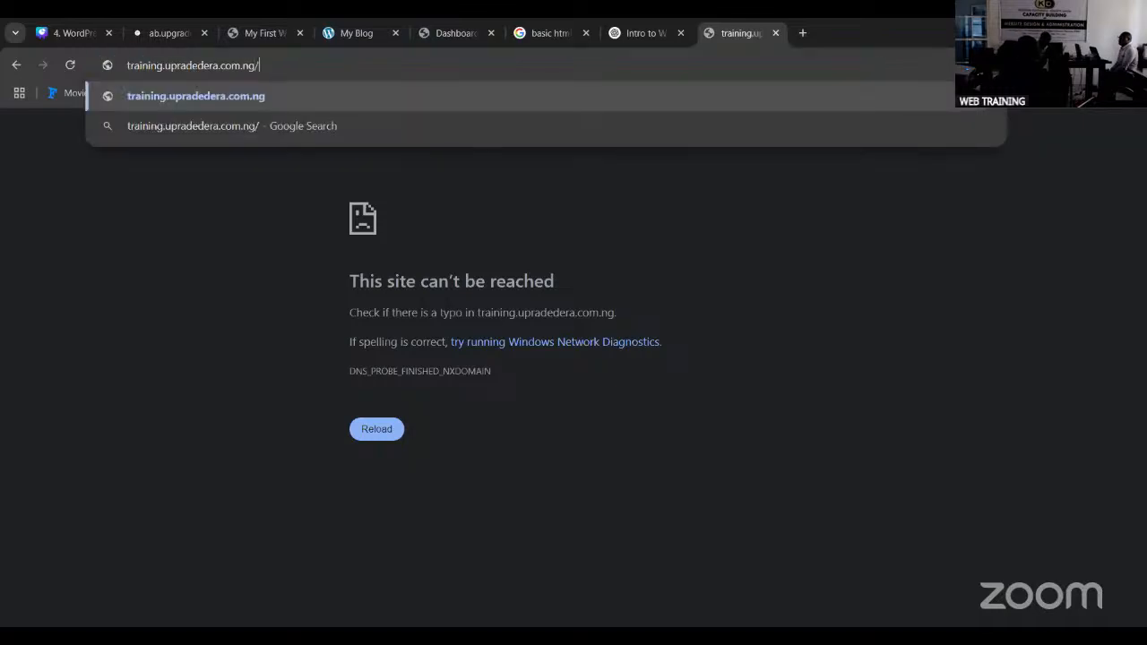
type("wp-")
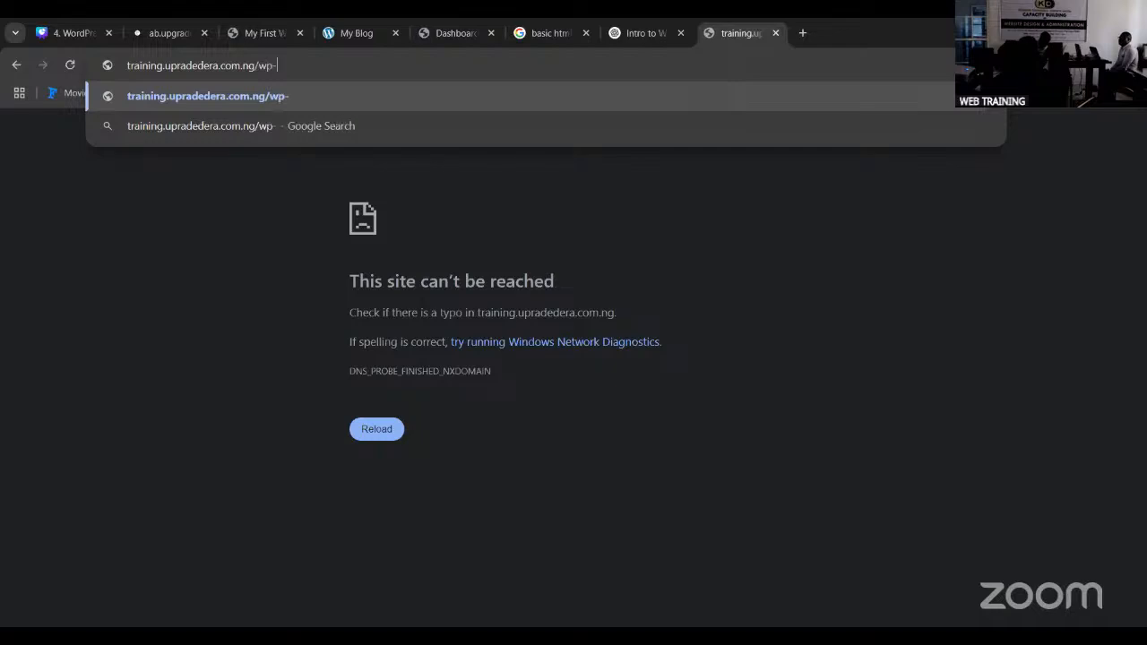
type("admin")
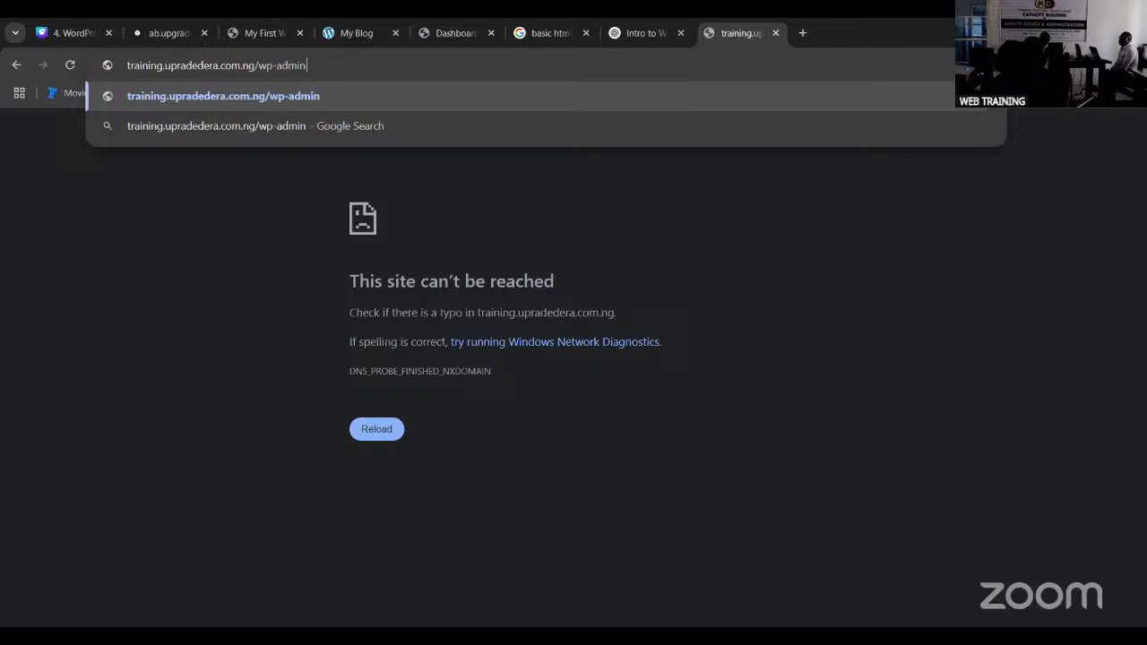
key("Return")
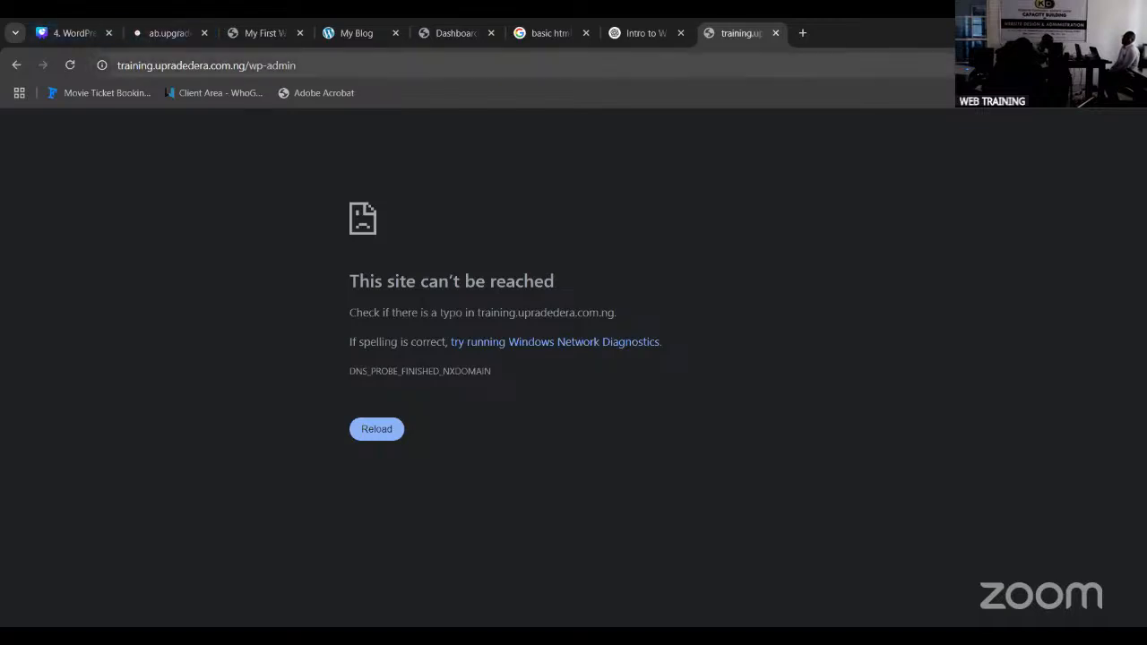
Step: Insert the missing 'g' in 'upradedera' to load the training.upgradedera.com.ng/wp-admin dashboard
left_click(207, 65)
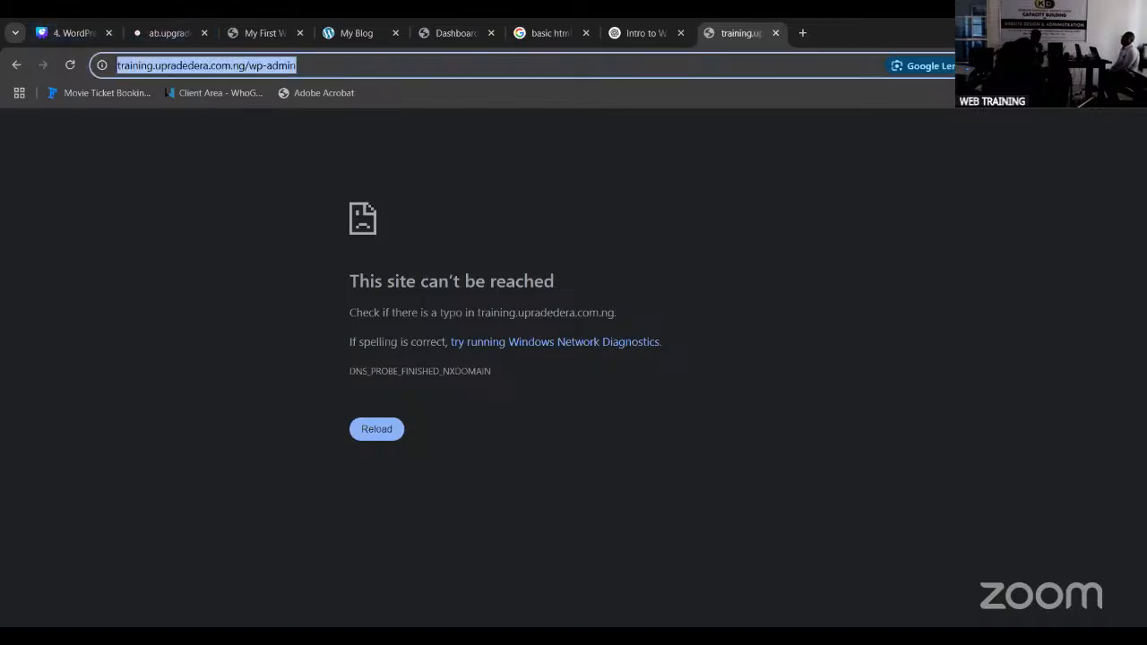
left_click(167, 65)
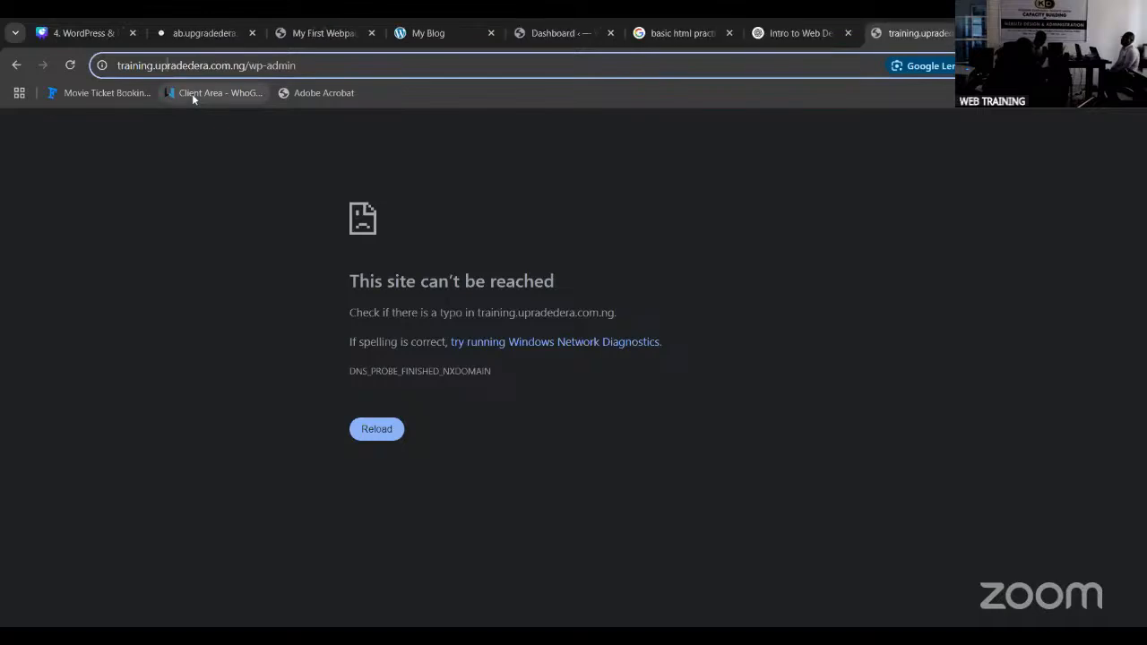
type("g")
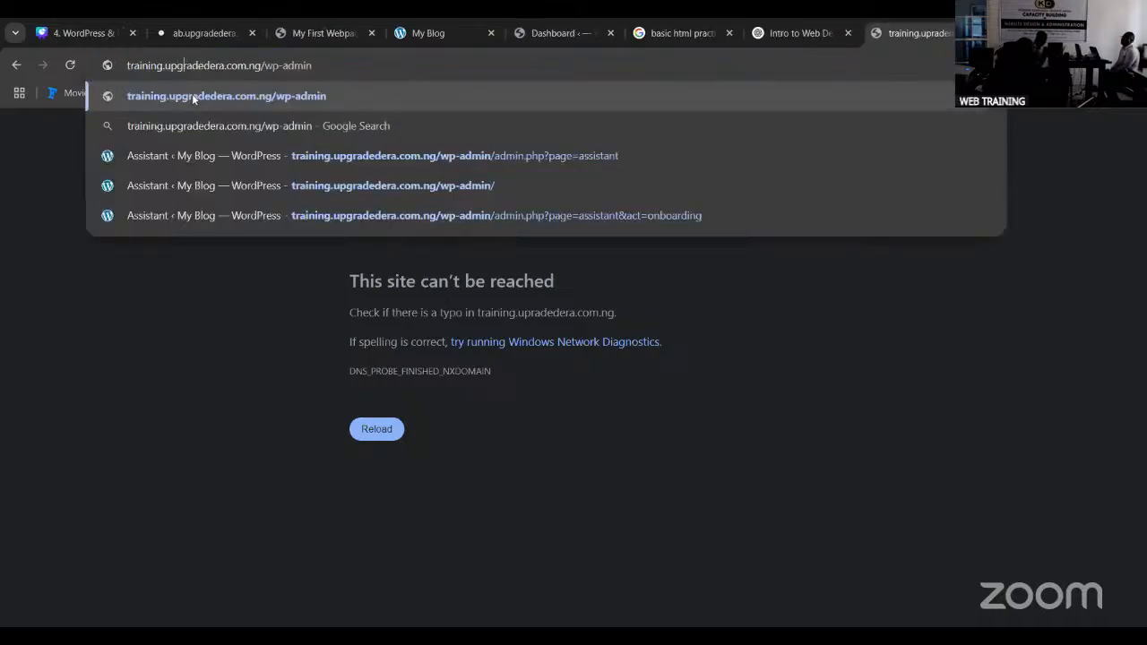
key("Return")
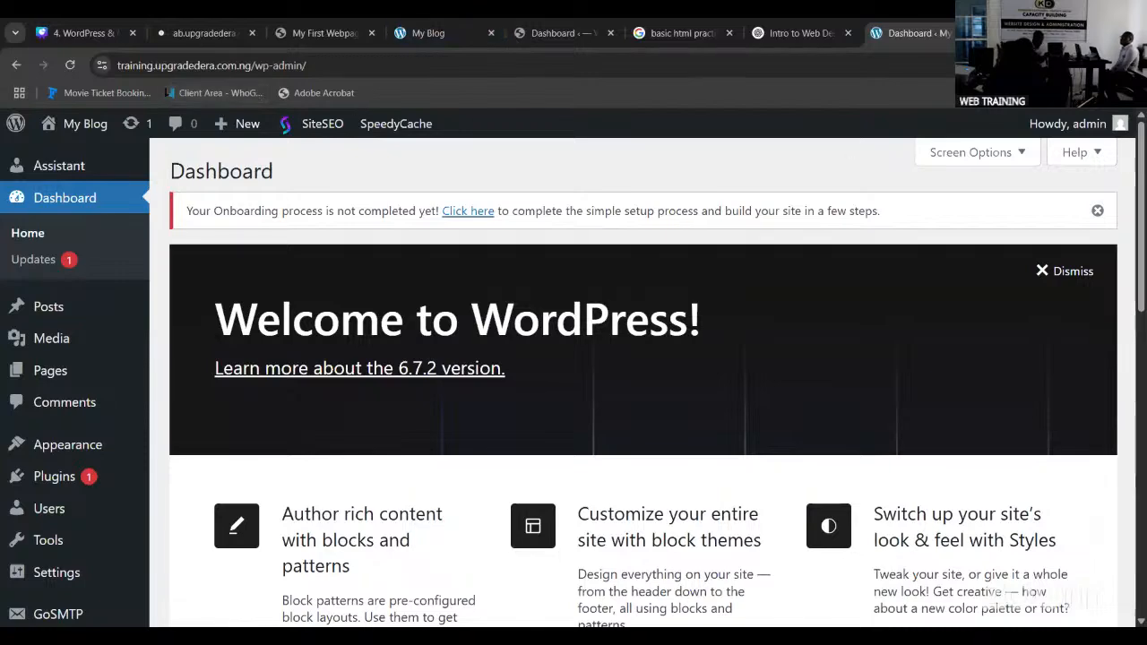
Step: Close the My Blog Dashboard tab with Ctrl+W
key("ctrl+w")
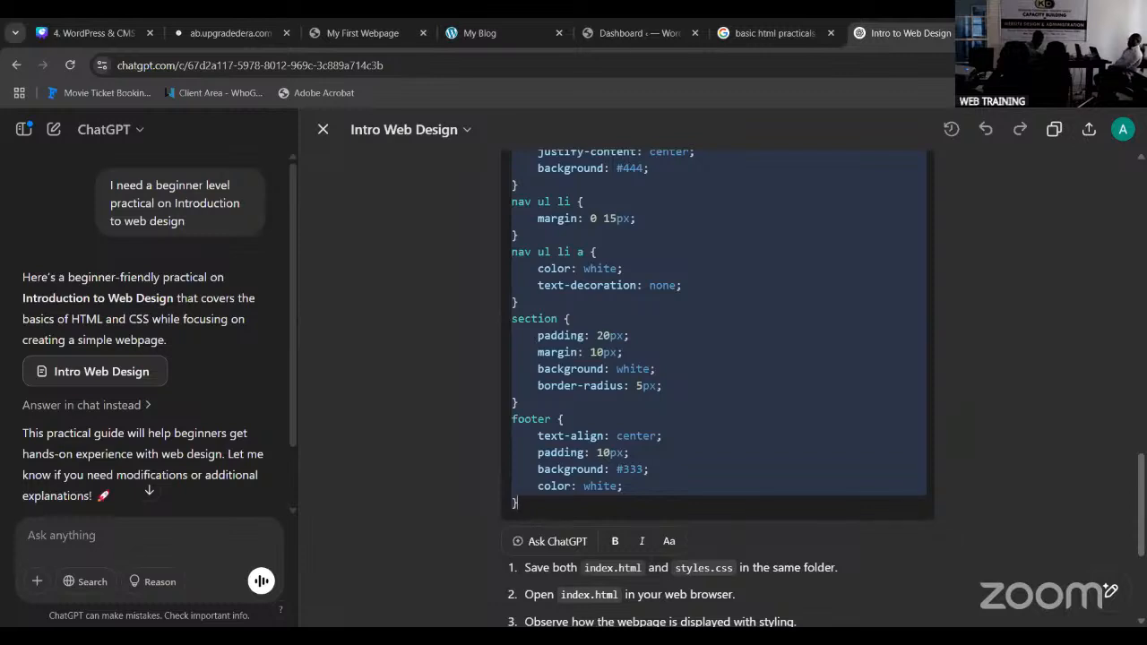
Step: Log out of the other site's WordPress admin from the Howdy menu
left_click(657, 28)
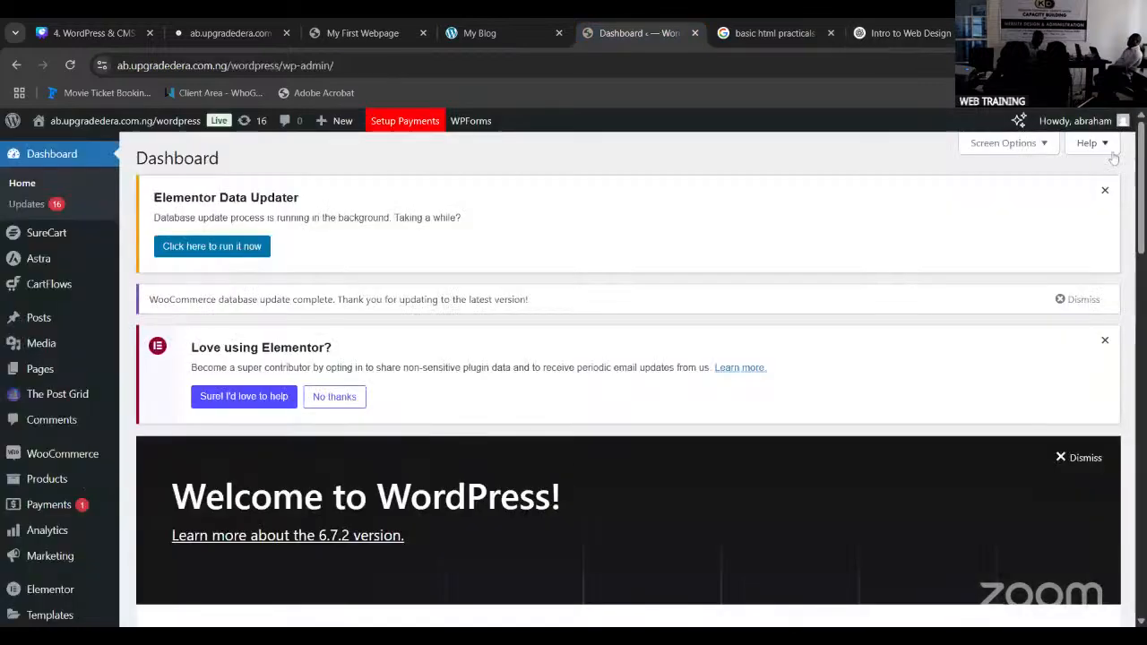
mouse_move(1119, 123)
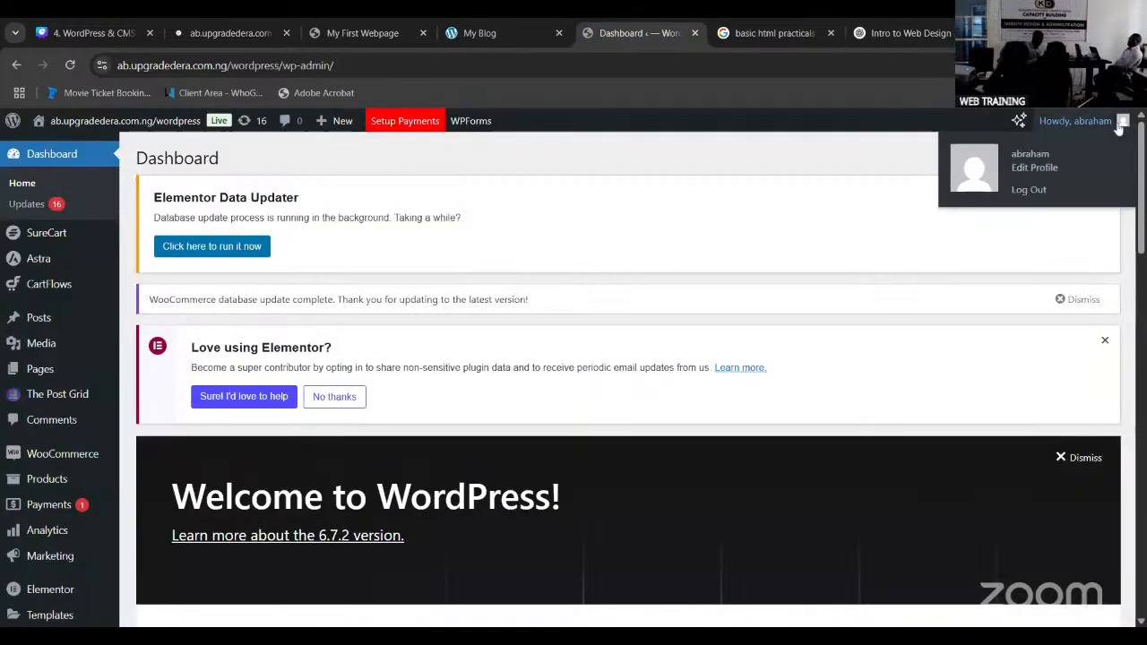
left_click(1034, 191)
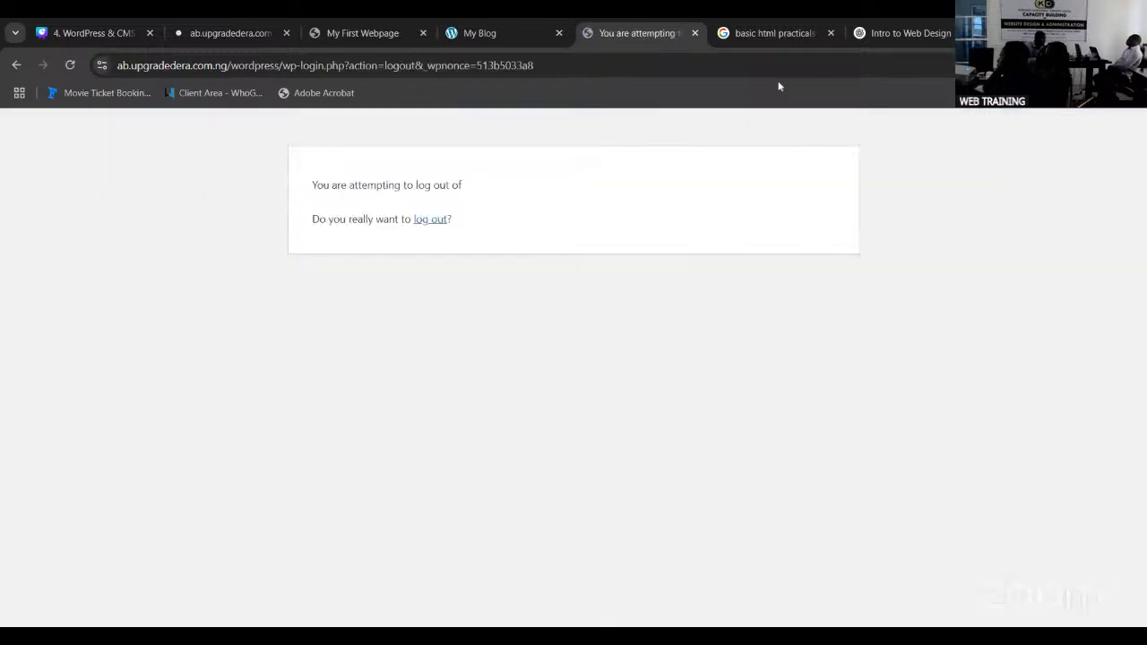
Step: Log in at training.upgradedera.com.ng/wp-admin as admin with the pasted password
left_click(591, 66)
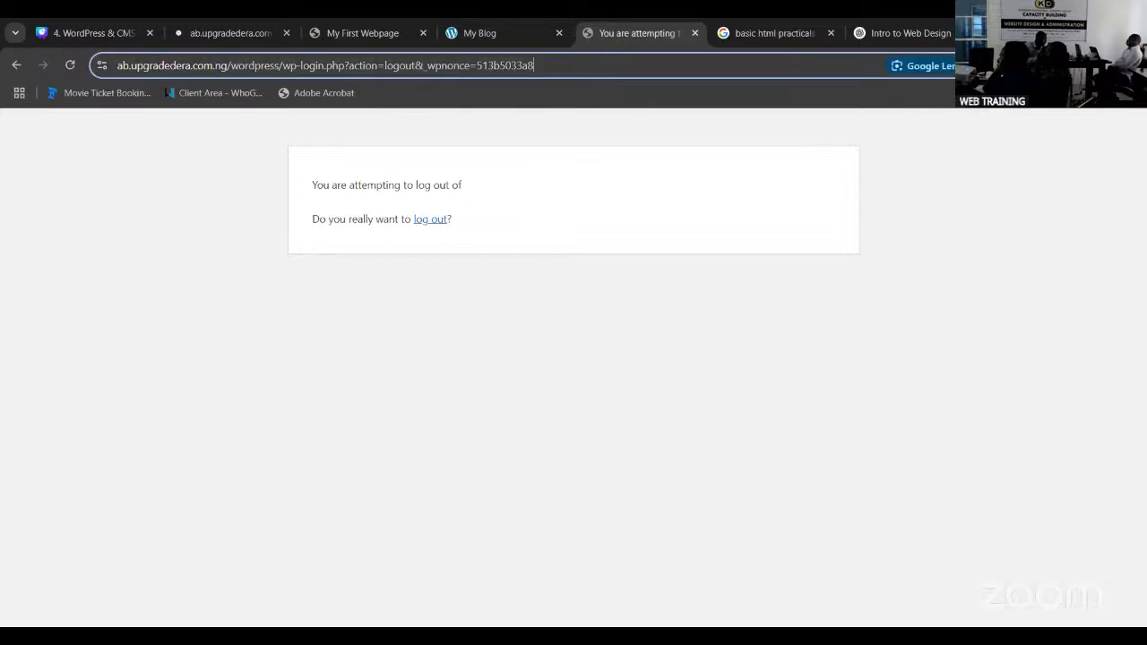
type("tra")
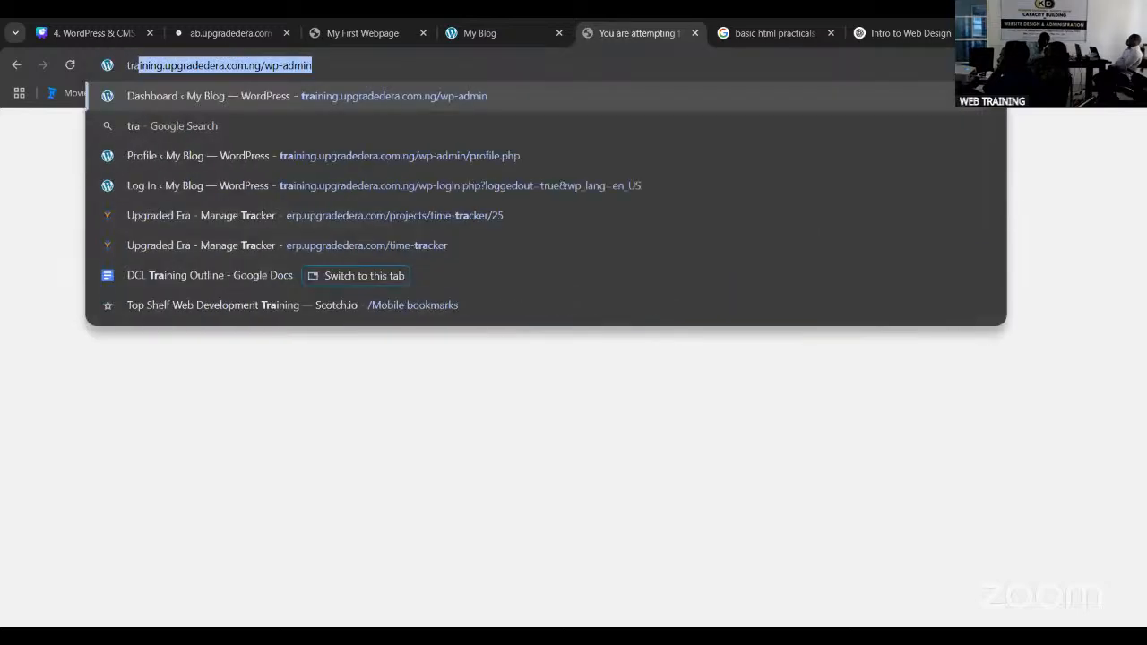
key("Return")
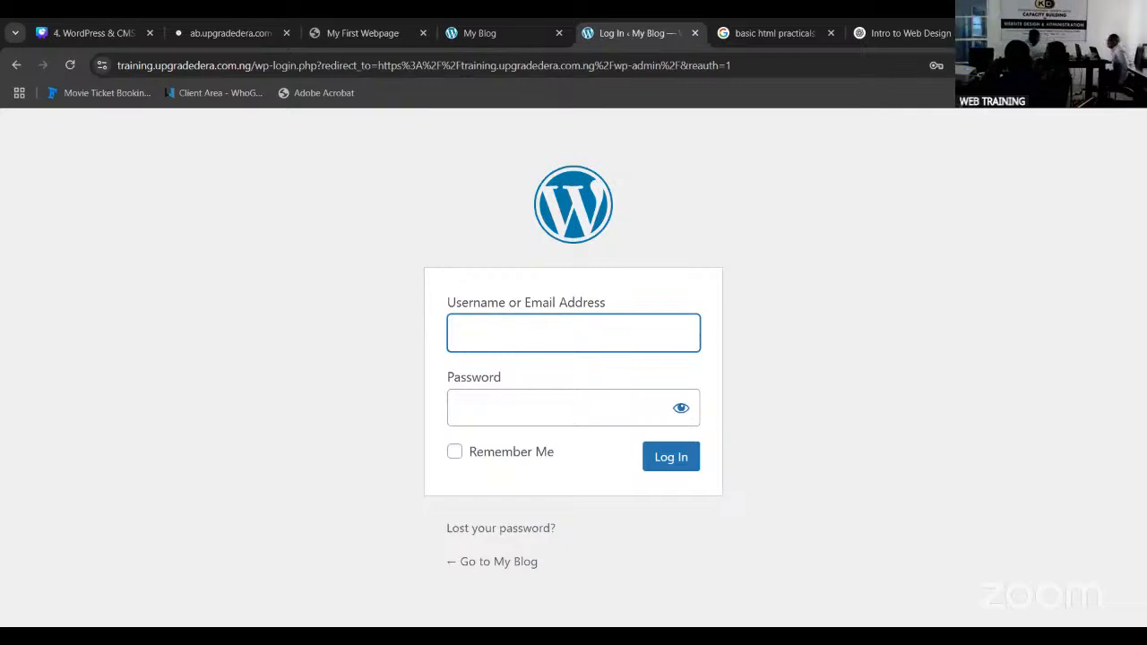
type("admin")
key("Tab")
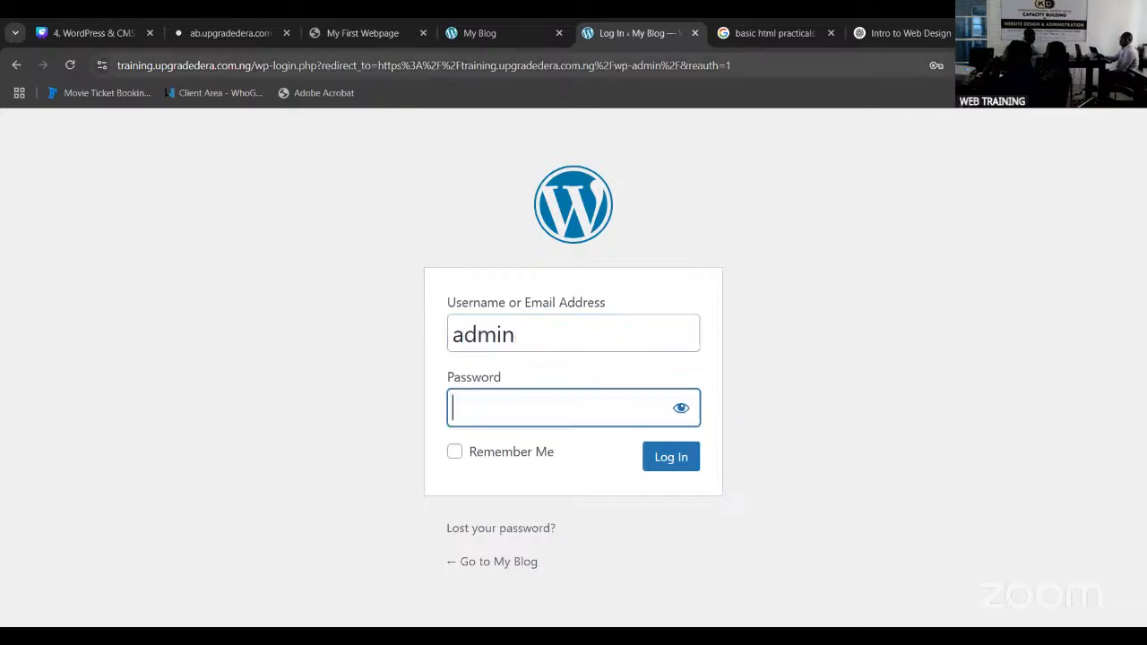
key("ctrl+v")
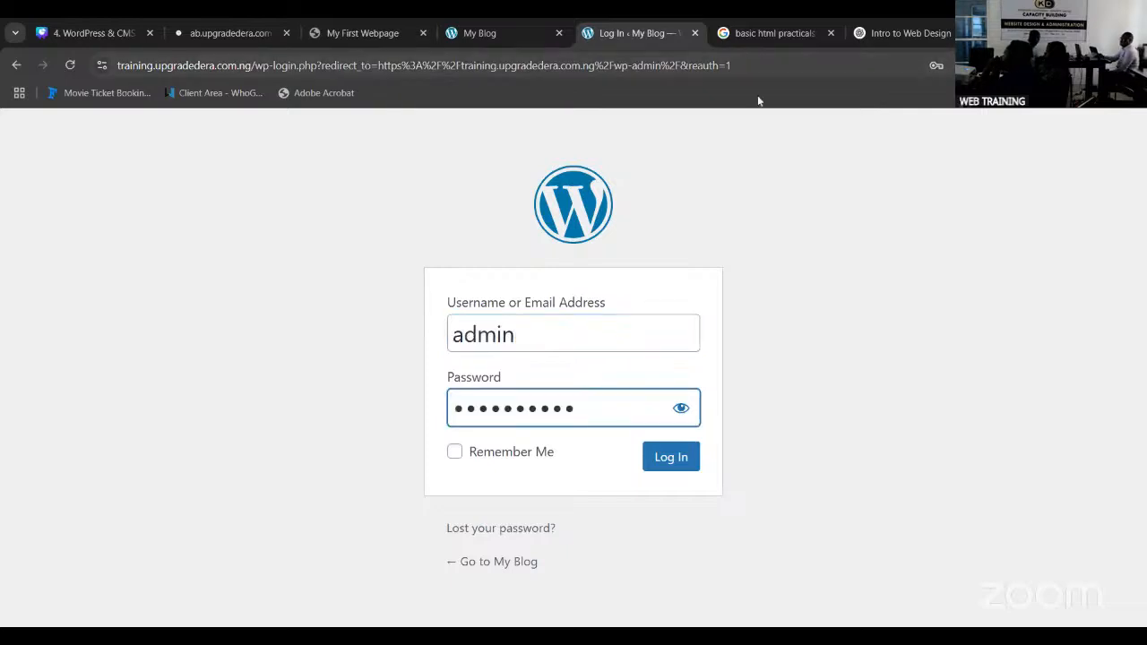
left_click(675, 458)
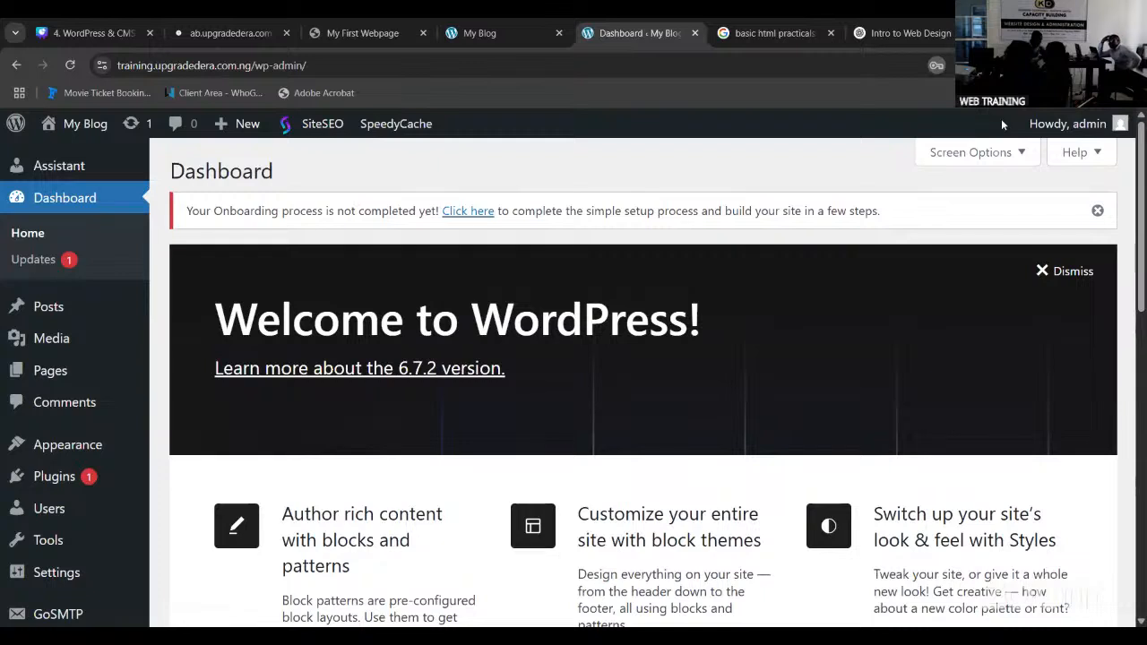
mouse_move(84, 343)
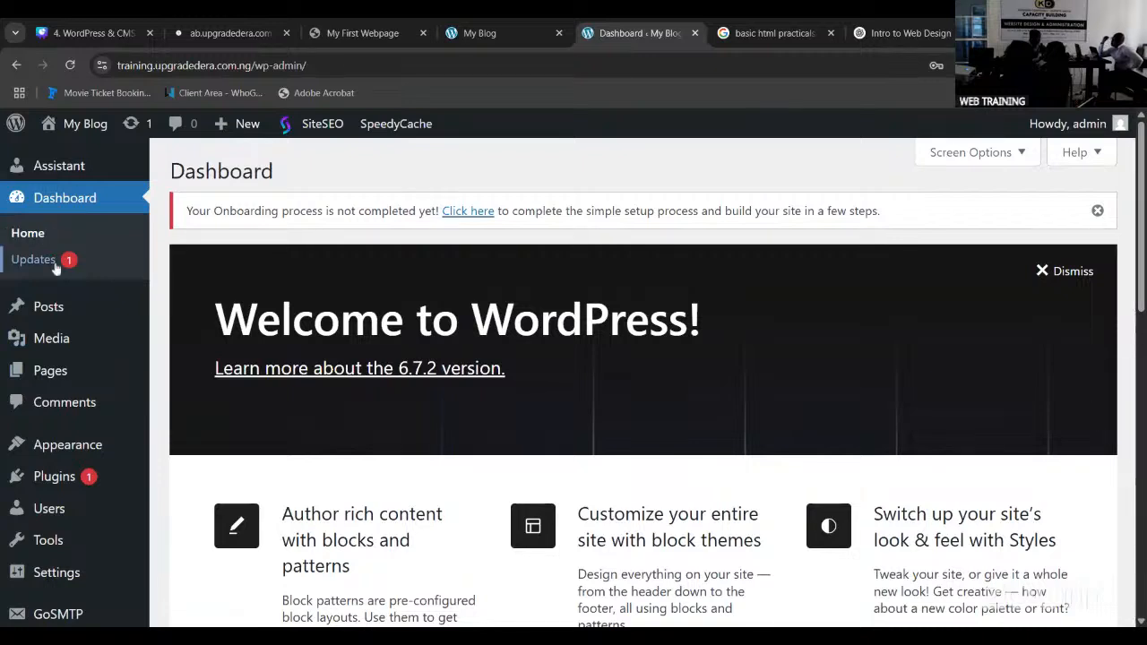
mouse_move(67, 320)
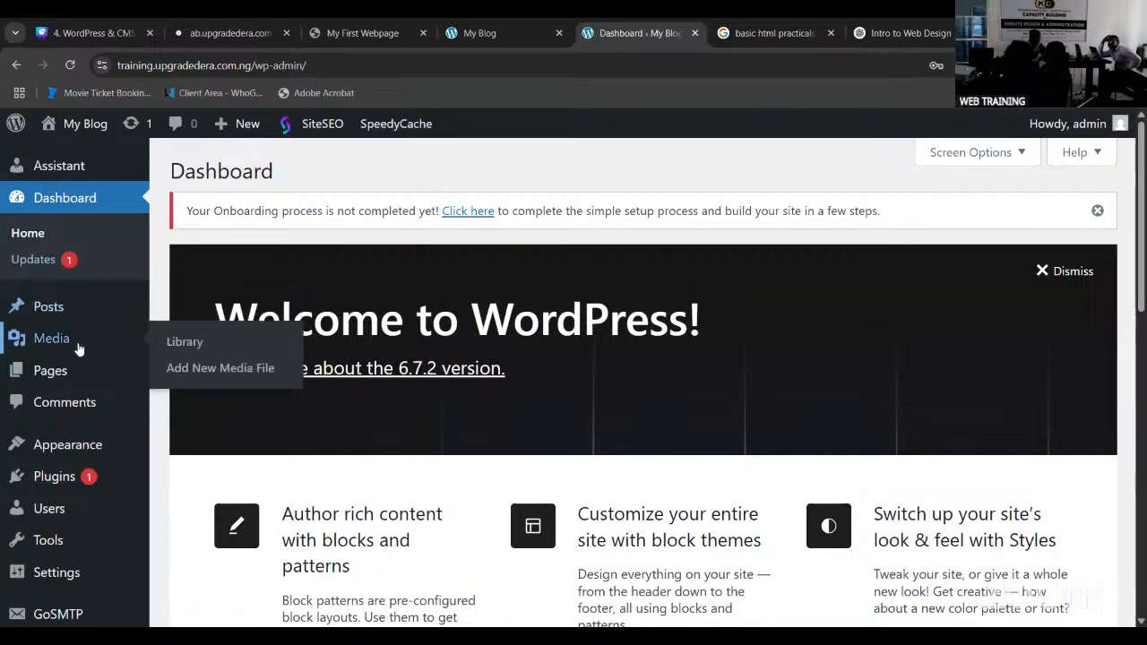
mouse_move(77, 457)
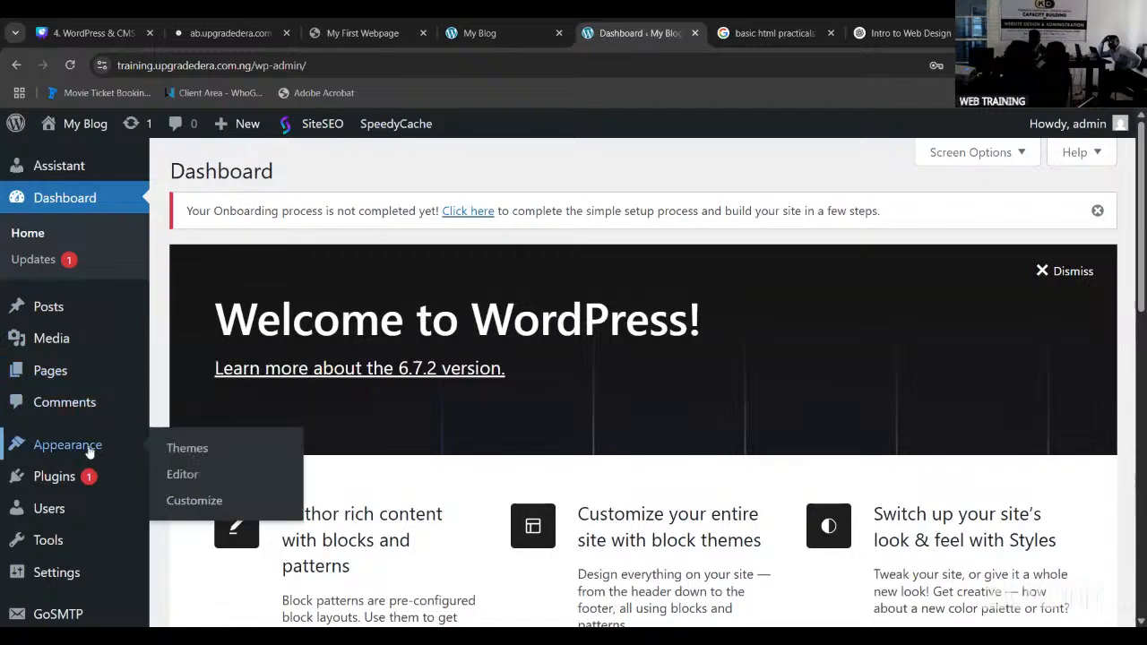
mouse_move(70, 482)
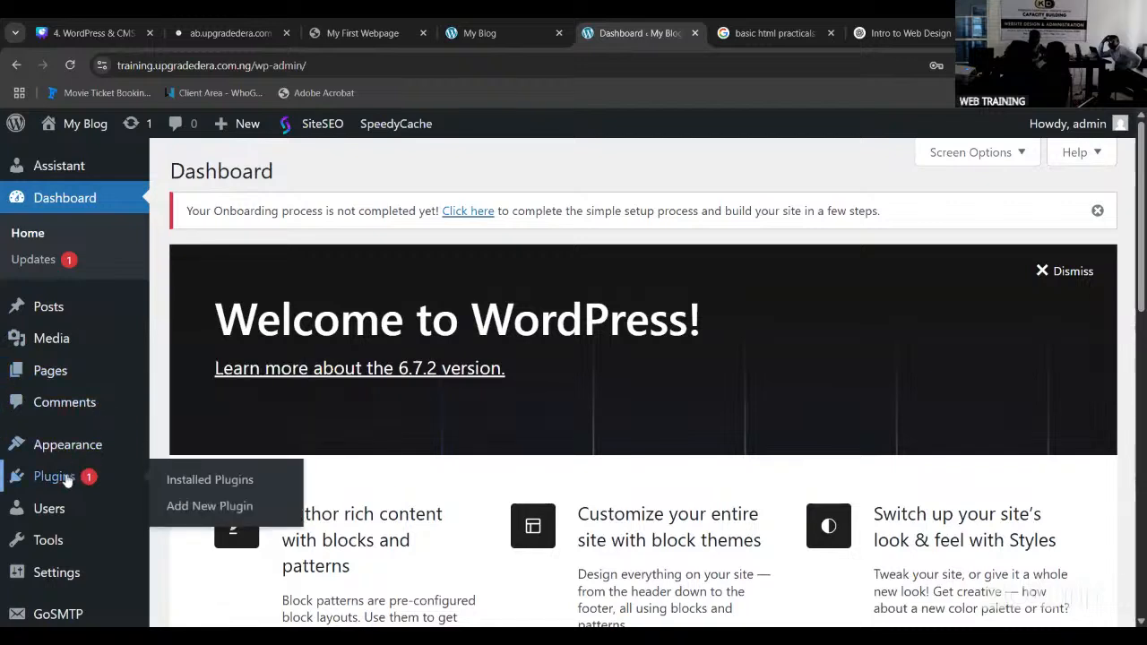
mouse_move(65, 509)
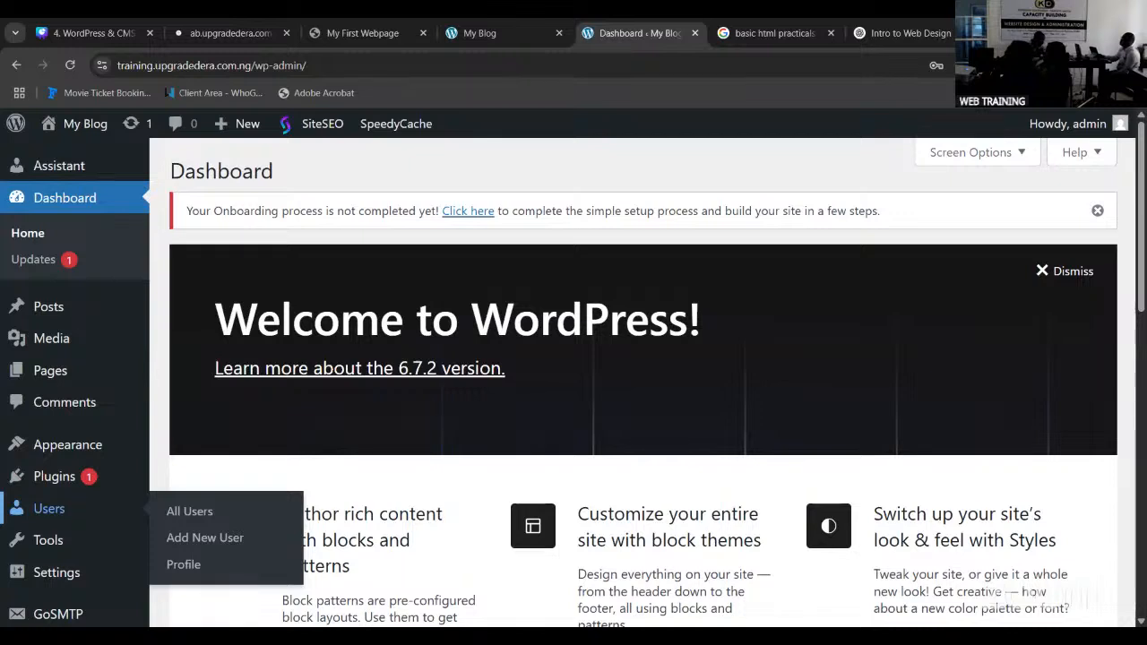
mouse_move(49, 556)
scroll(47, 548, "down", 1)
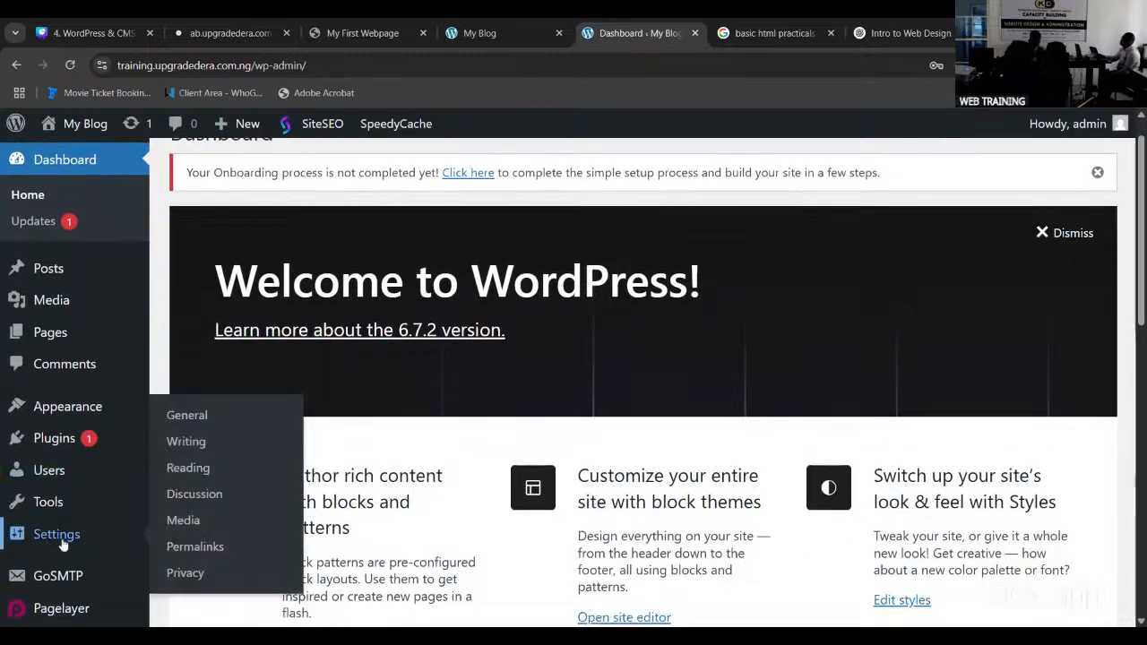
scroll(712, 351, "up", 1)
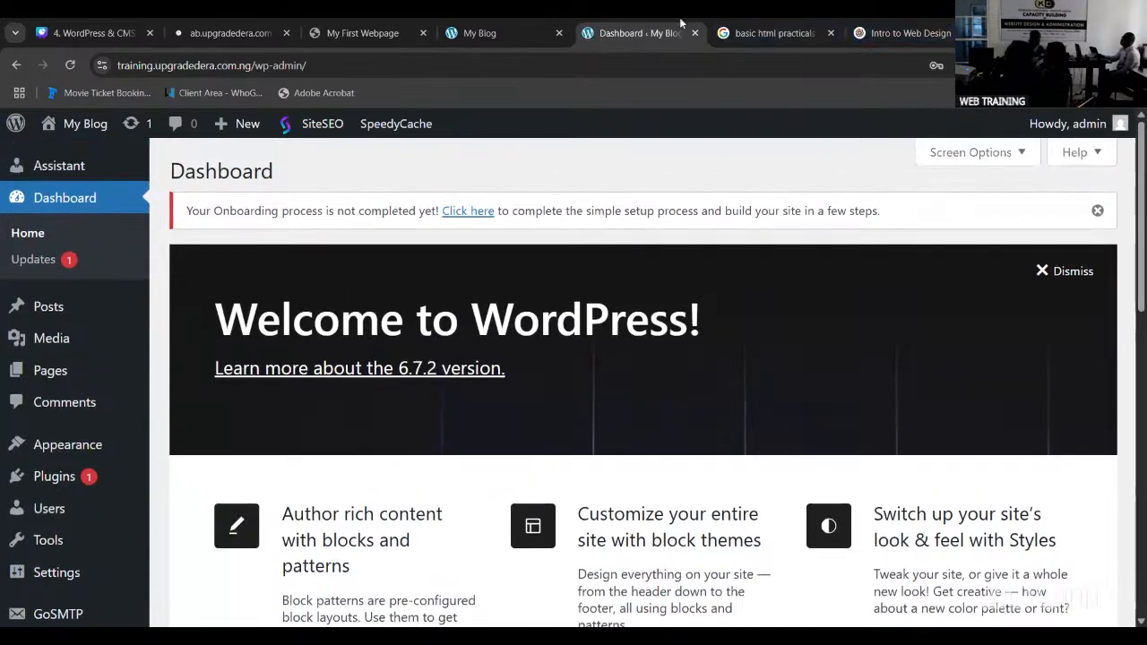
left_click(459, 33)
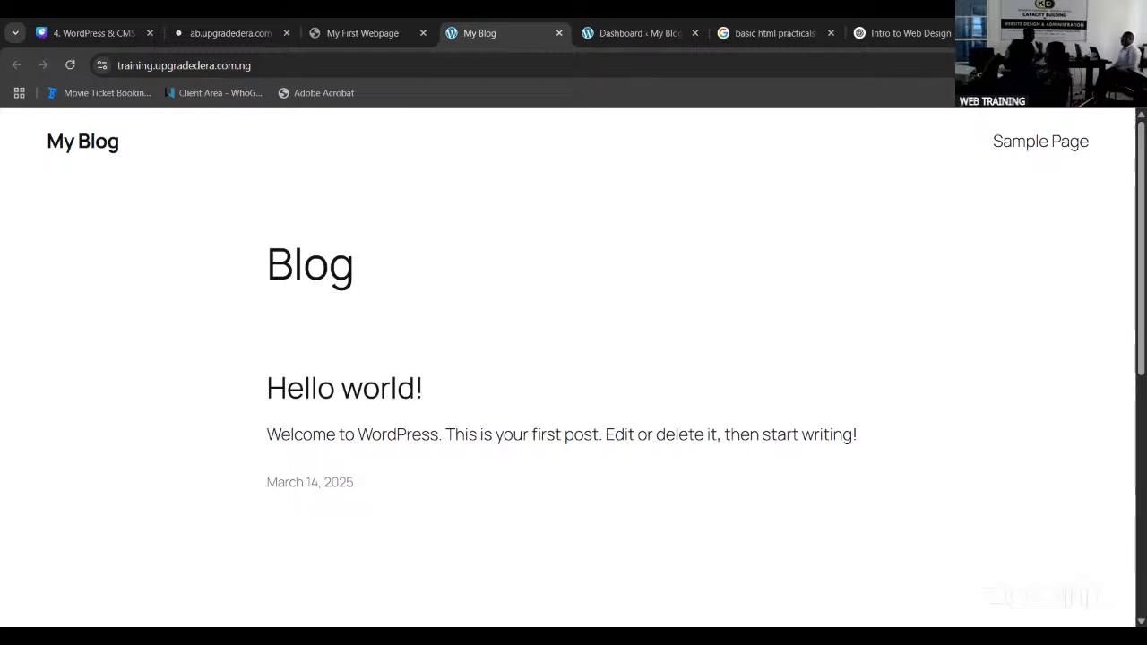
left_click(643, 33)
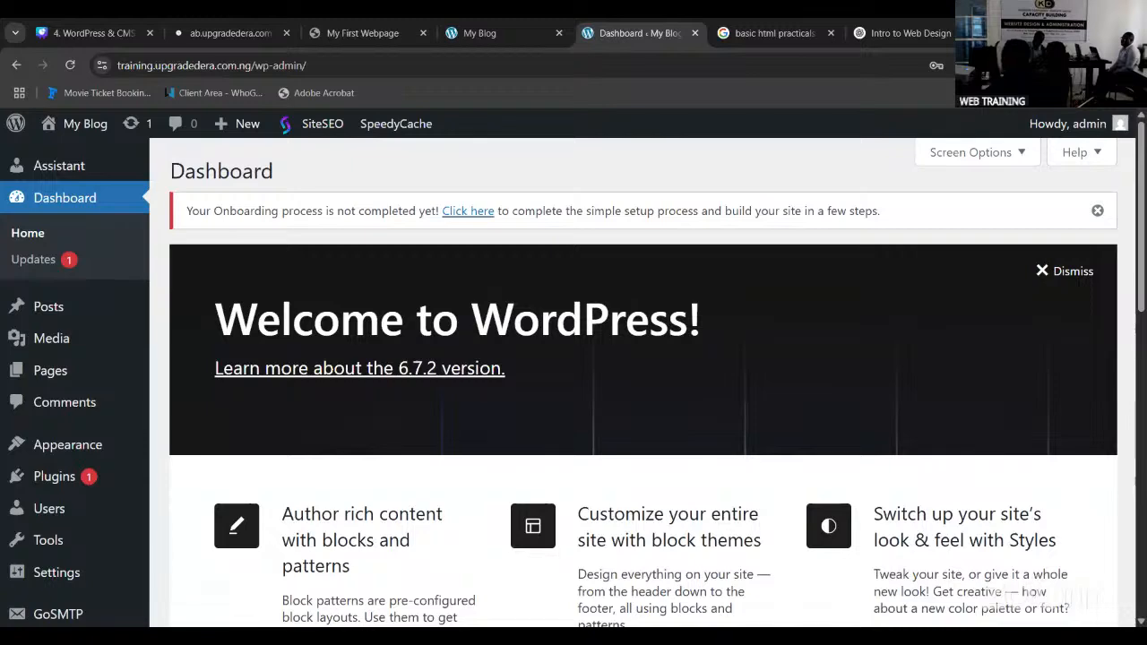
scroll(29, 529, "down", 1)
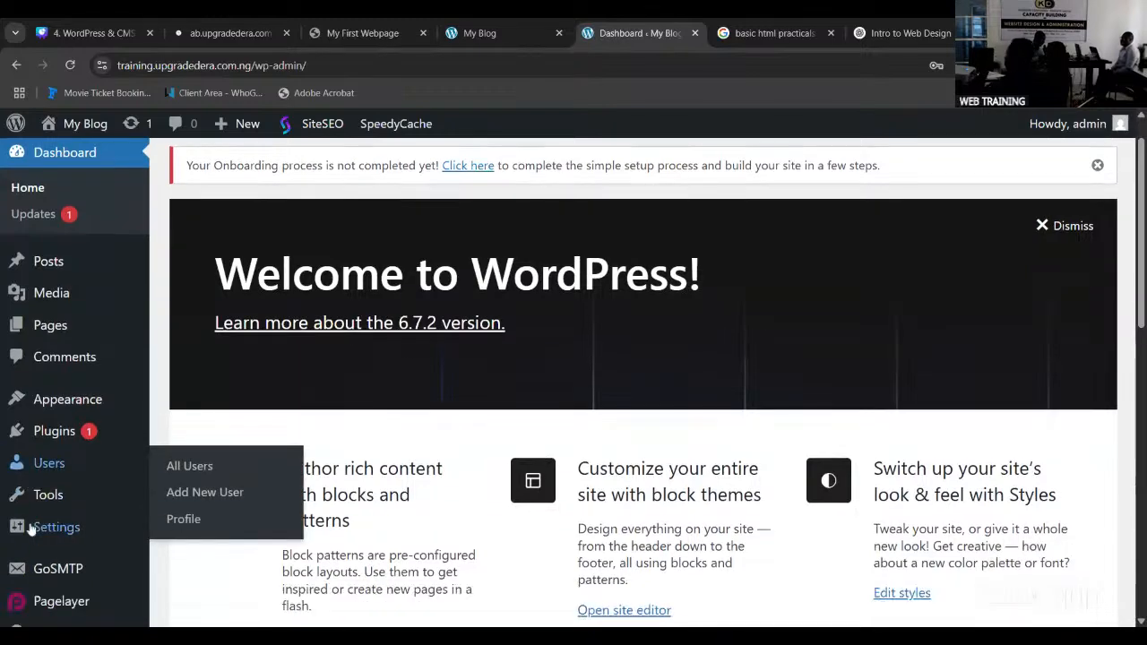
scroll(29, 529, "down", 1)
scroll(29, 529, "down", 1)
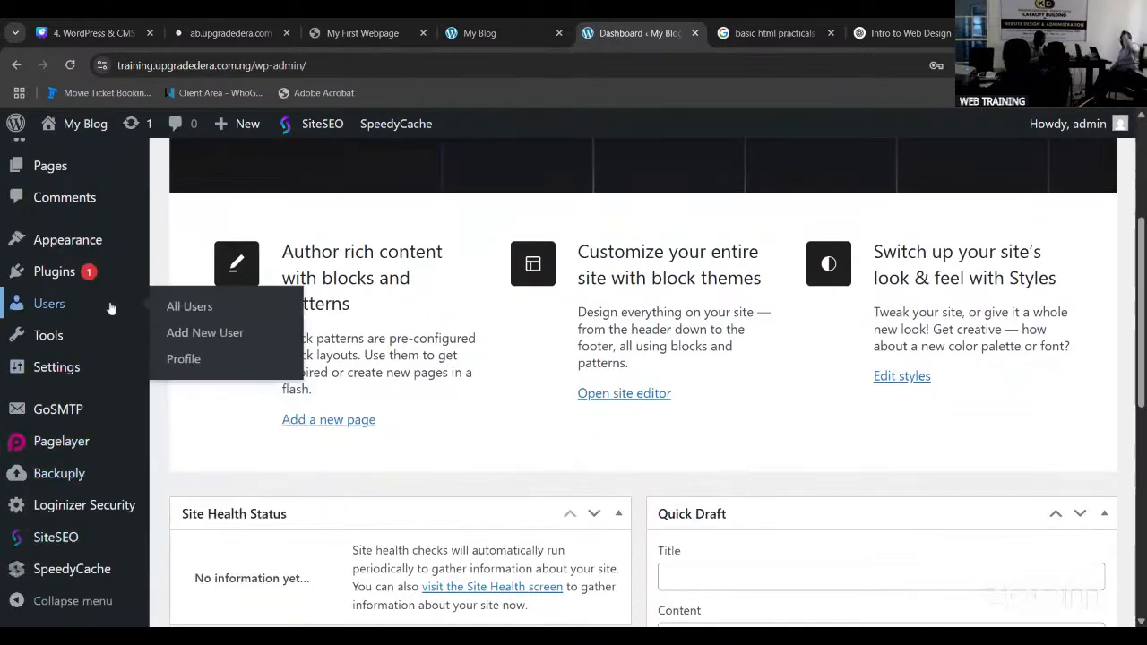
Step: Review the 15 installed plugins, including Akismet, Backuply, GoSMTP and Loginizer
mouse_move(113, 362)
scroll(89, 368, "up", 2)
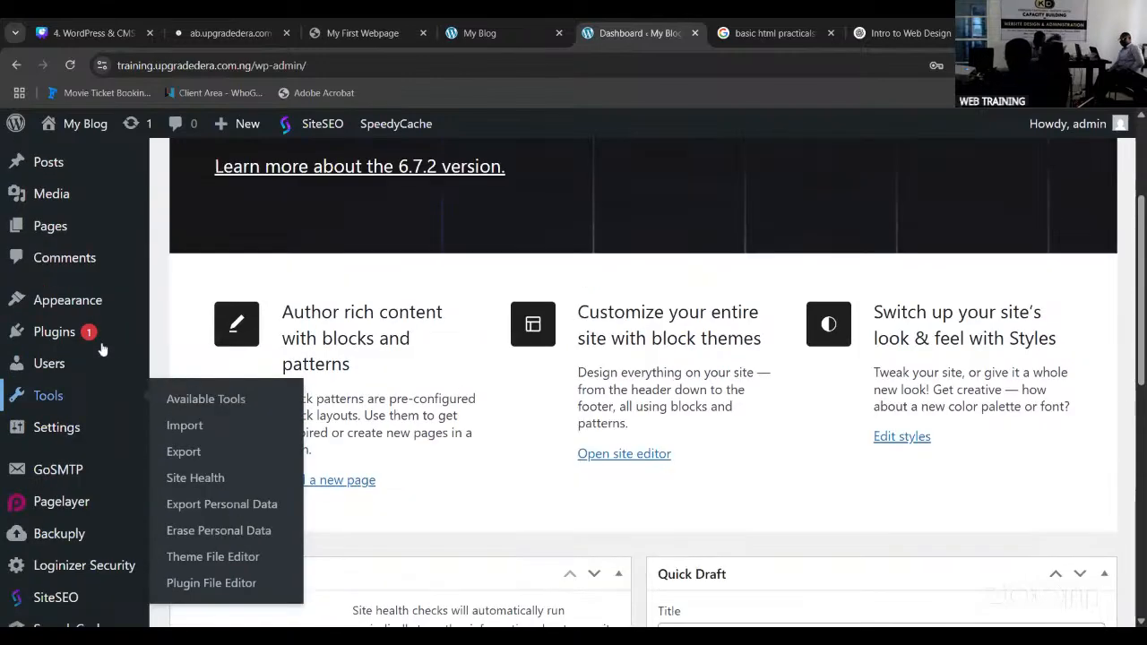
left_click(54, 386)
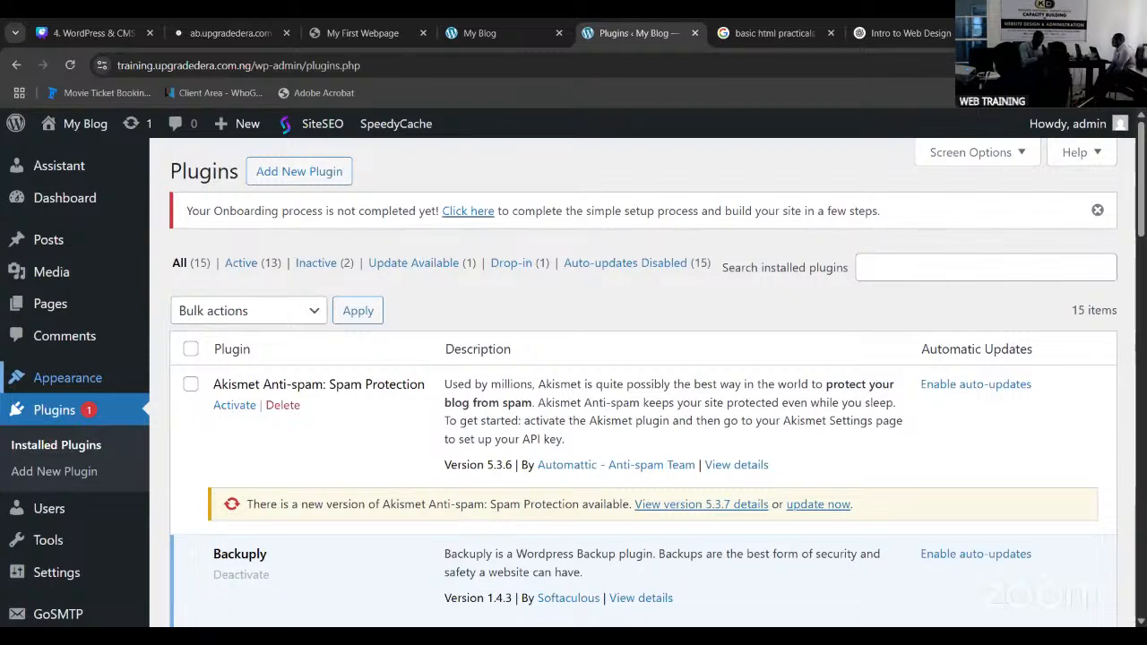
scroll(315, 498, "down", 5)
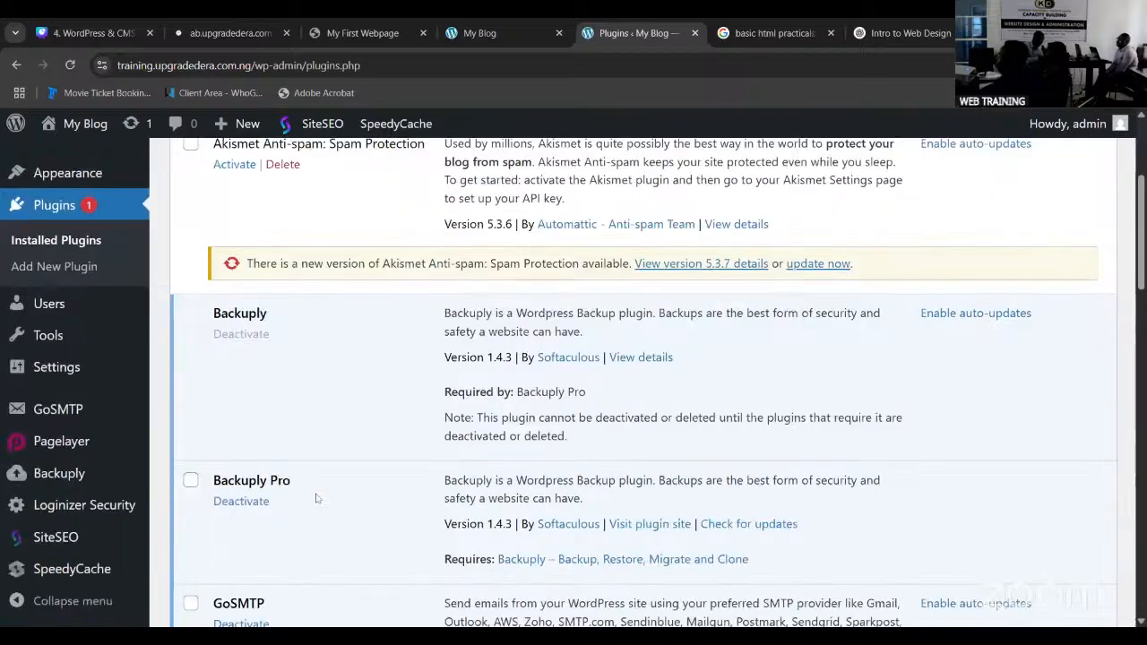
scroll(315, 498, "down", 3)
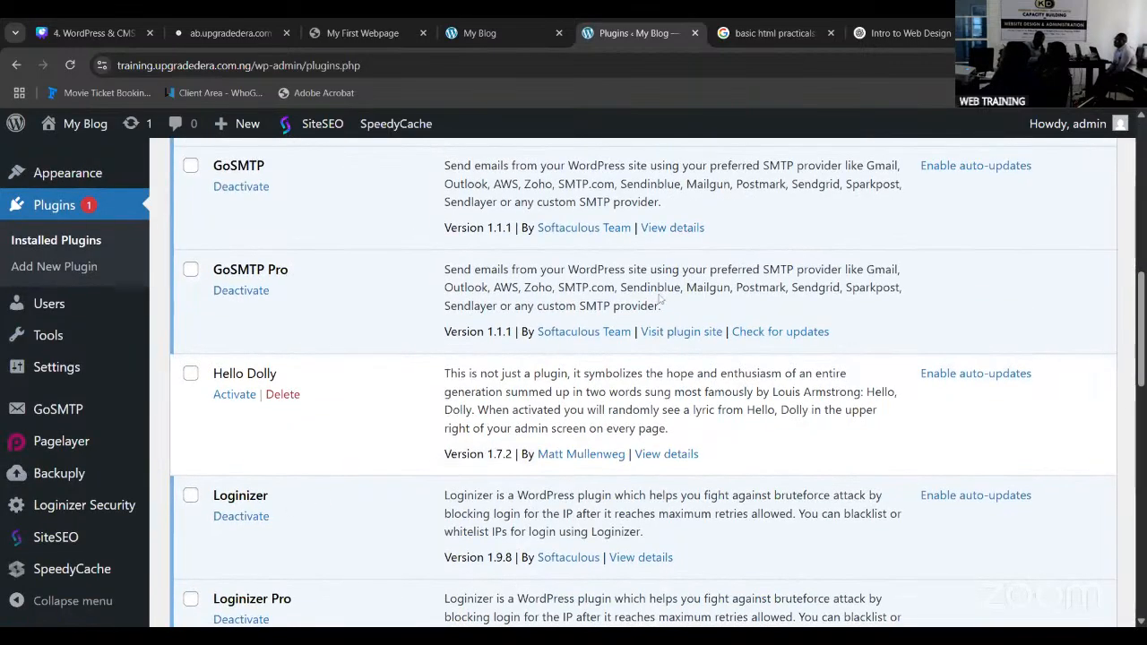
scroll(659, 298, "up", 3)
scroll(659, 298, "up", 5)
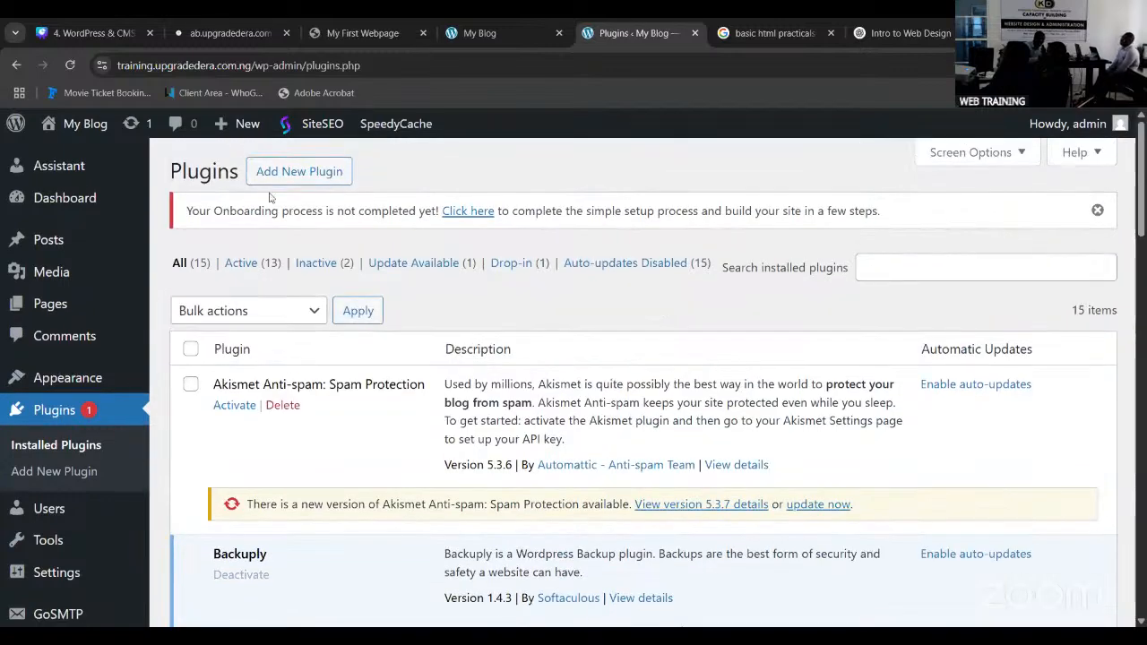
Step: Search new plugins for 'starter templates', then install and activate Starter Templates
left_click(291, 172)
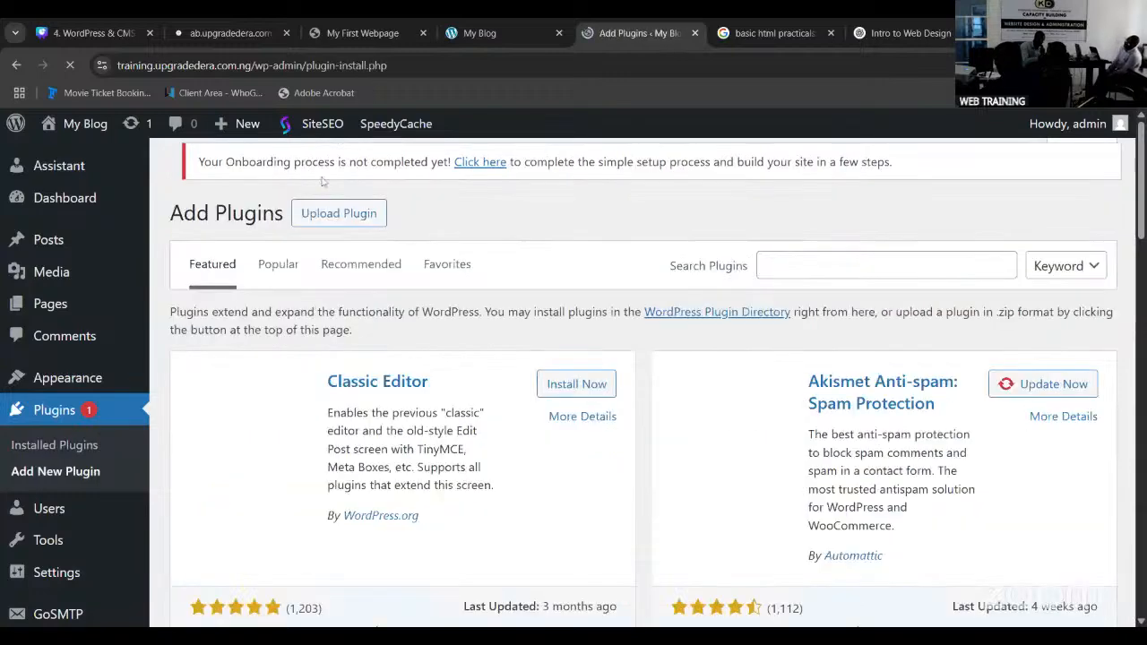
type("st")
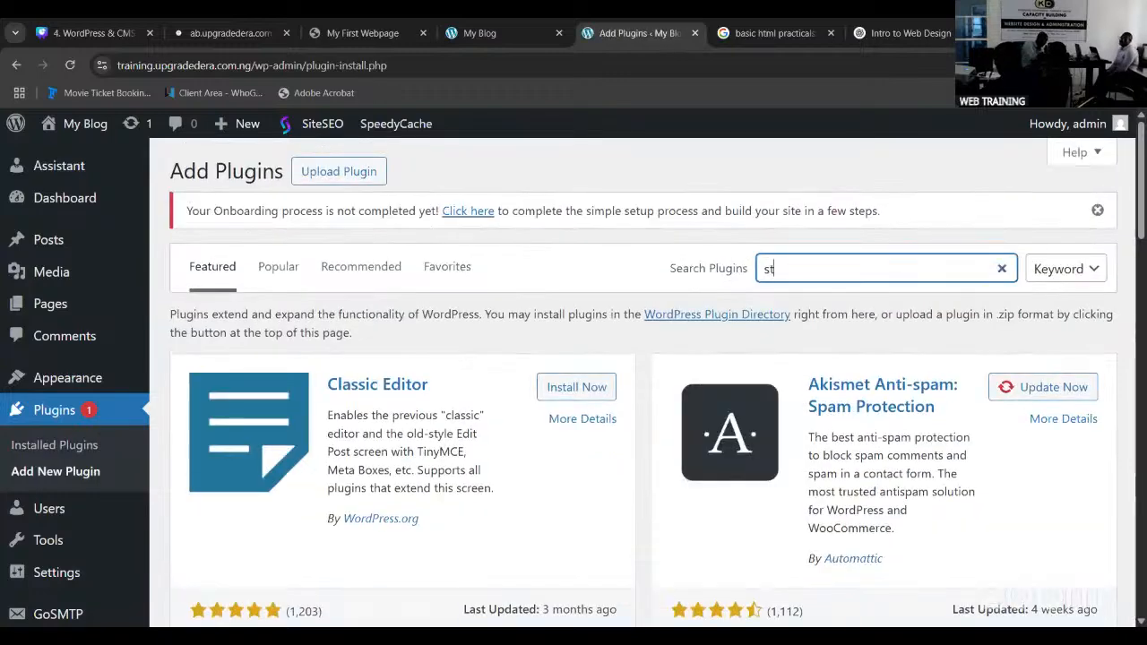
type("arter ")
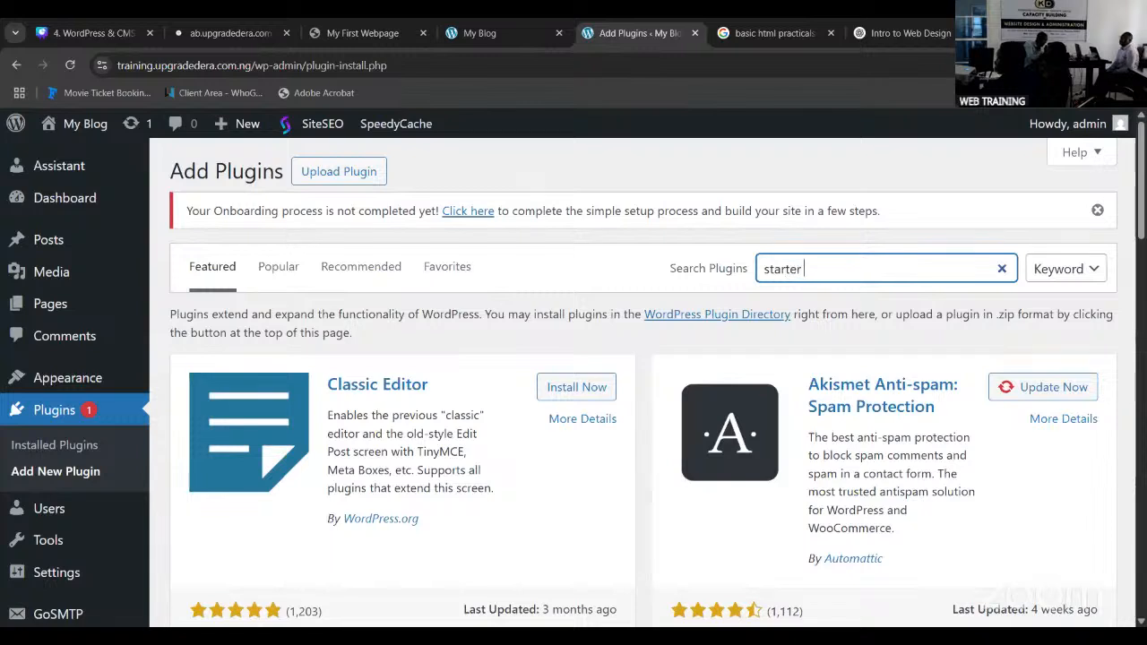
type("te")
type("mpla")
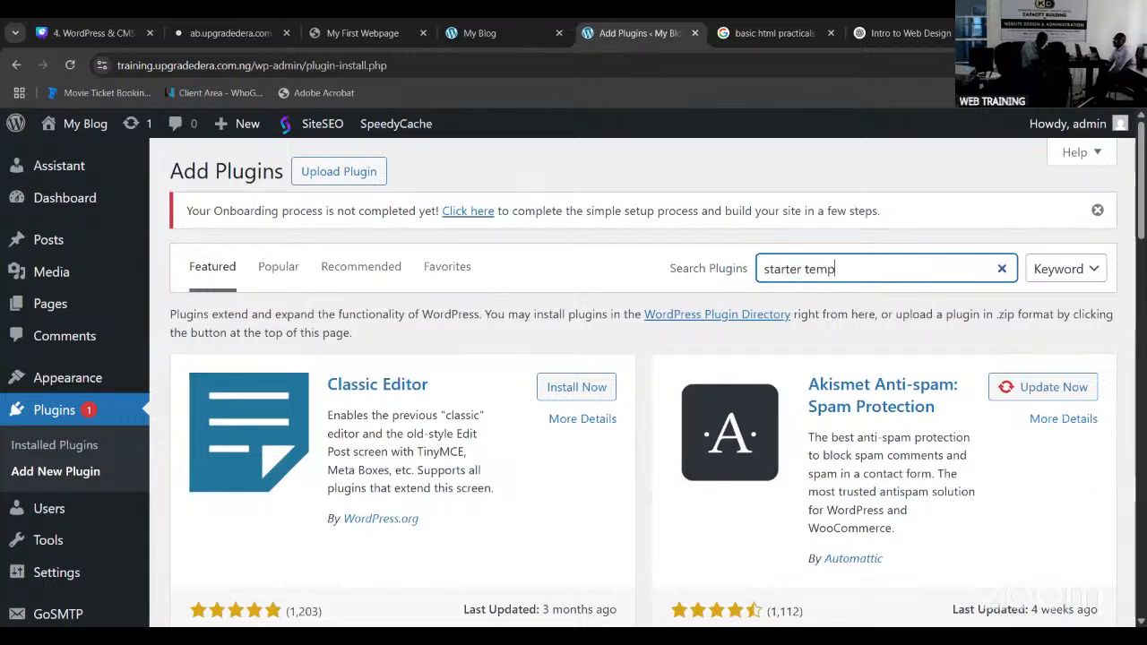
type("s")
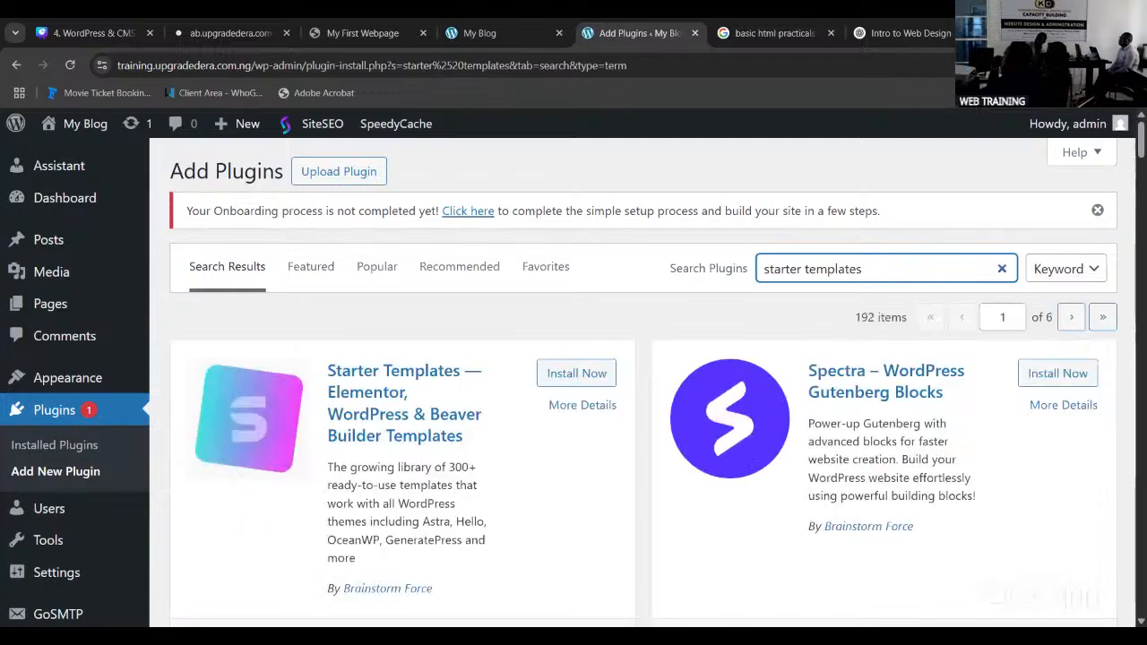
left_click(564, 375)
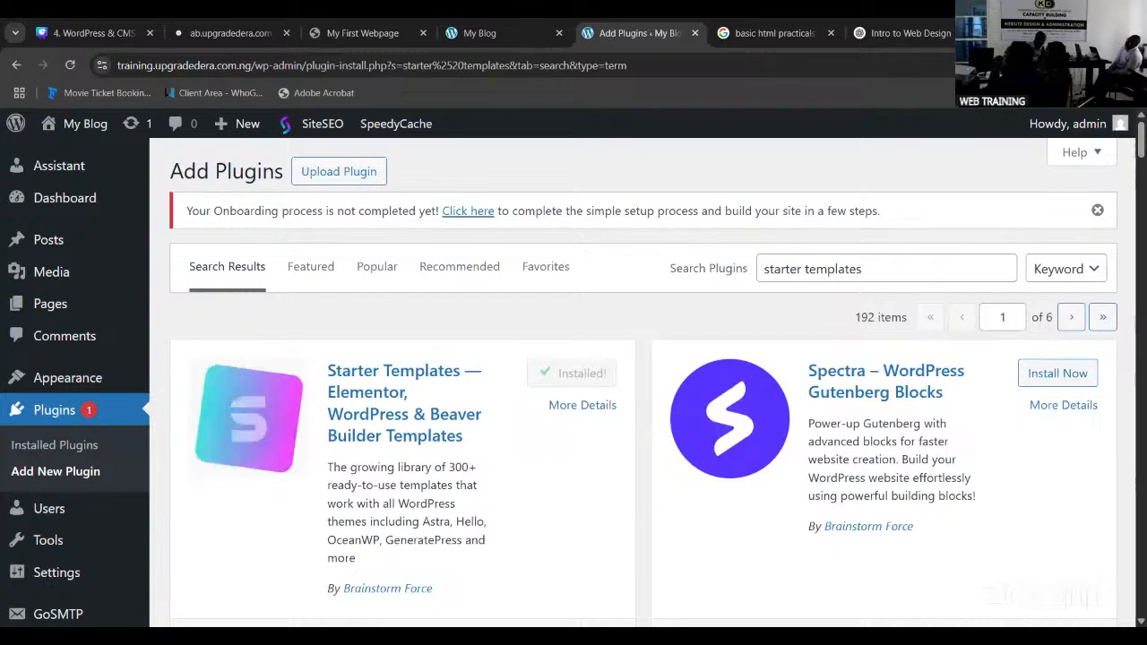
scroll(549, 437, "down", 1)
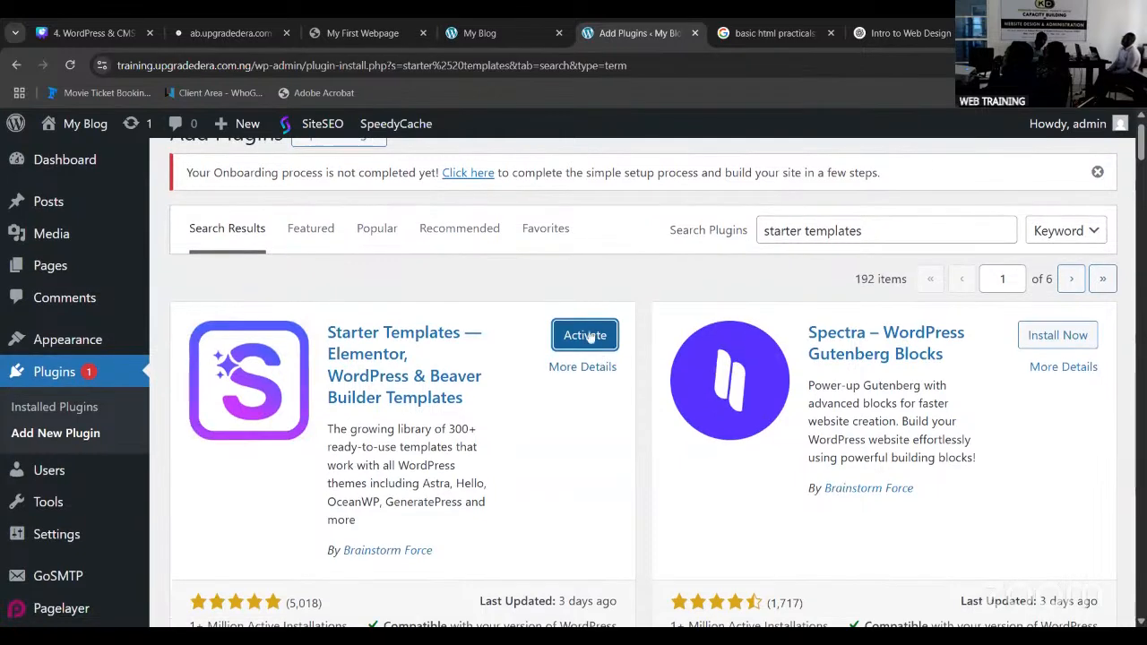
left_click(587, 335)
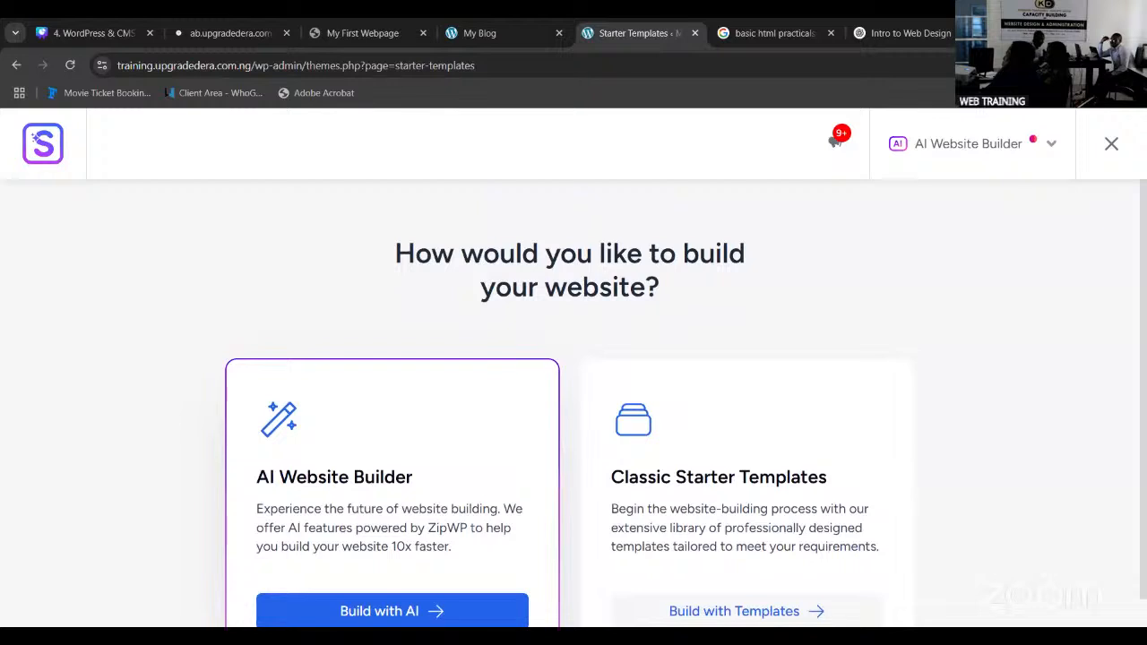
Step: Pick Classic Starter Templates with Elementor as page builder, reselecting Elementor after stepping back
scroll(848, 506, "down", 1)
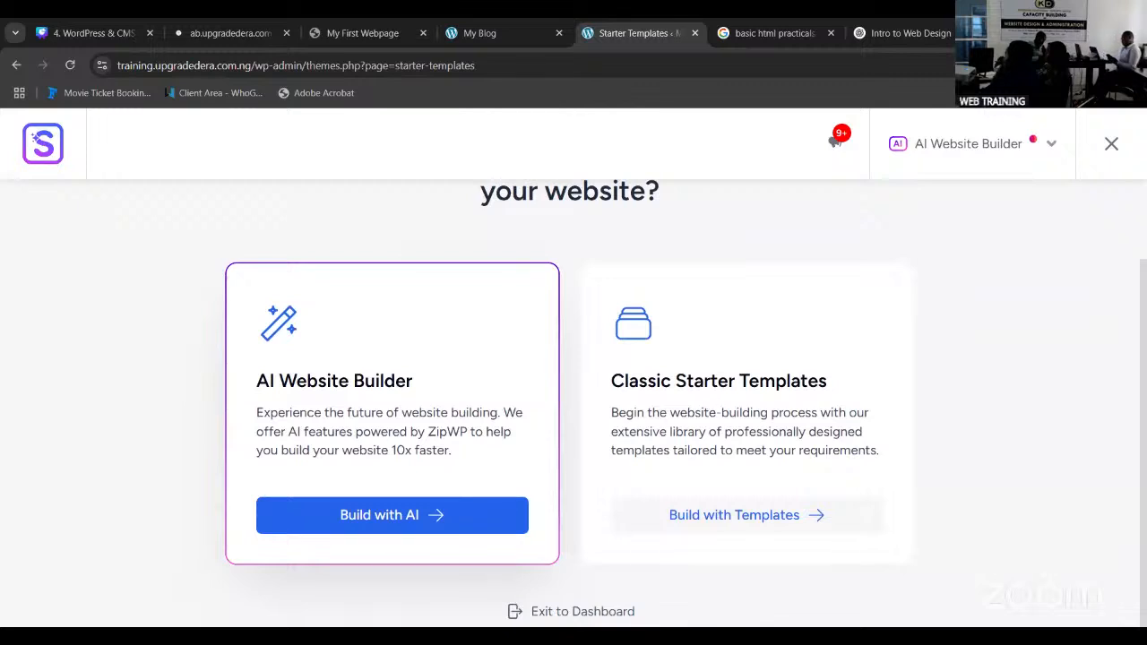
left_click(798, 517)
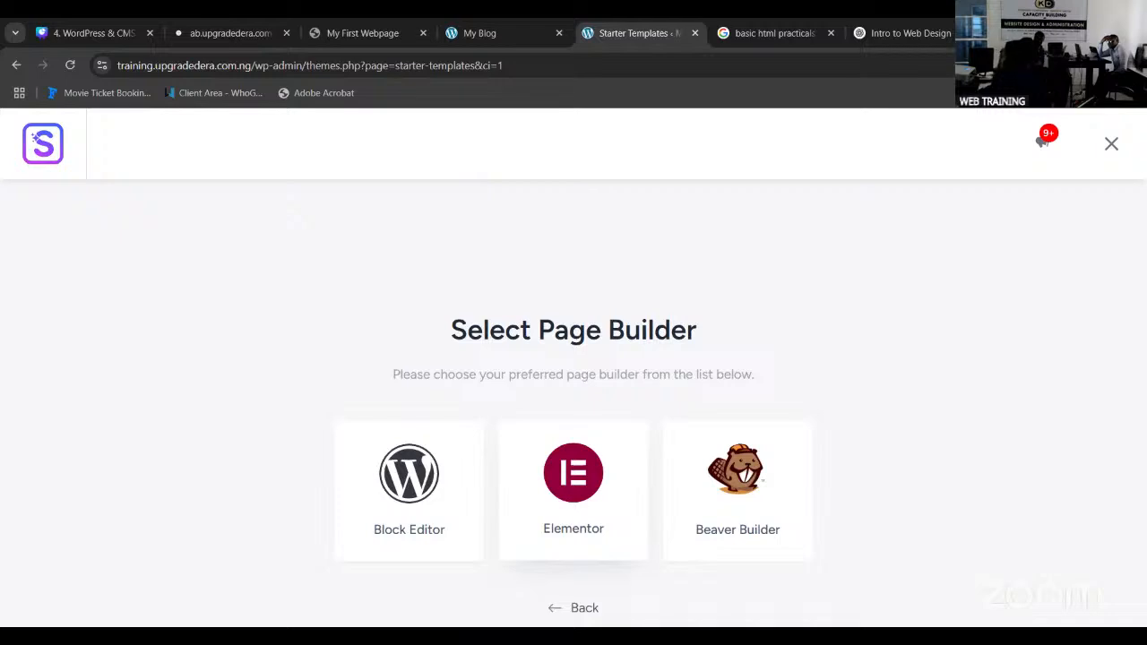
left_click(585, 481)
left_click(22, 71)
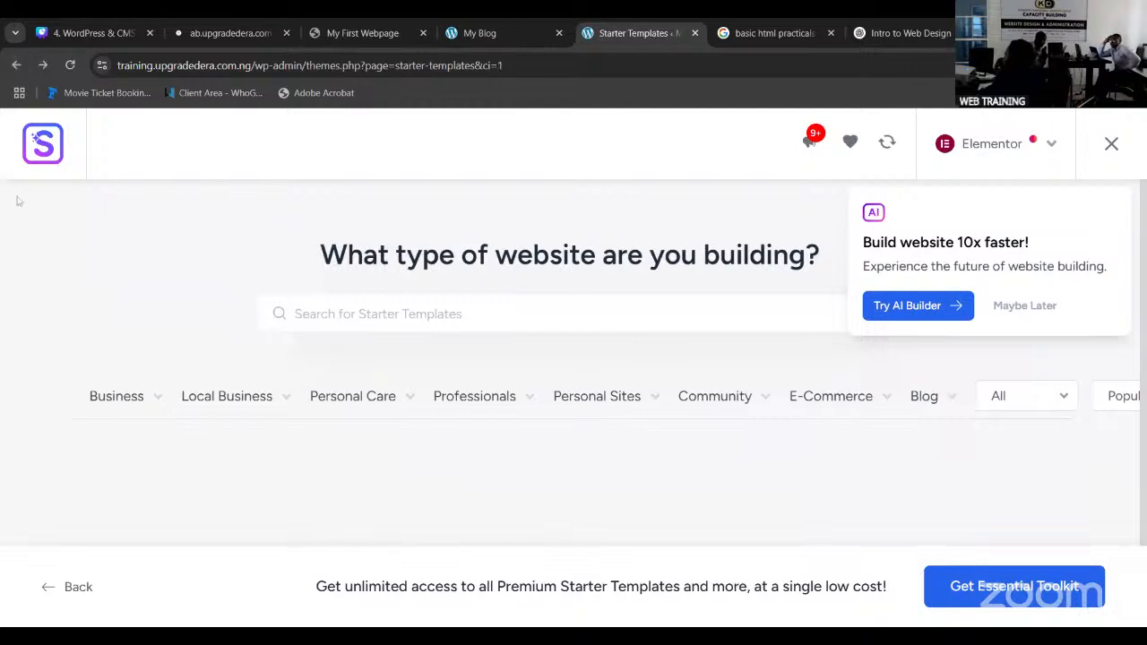
left_click(17, 65)
left_click(76, 588)
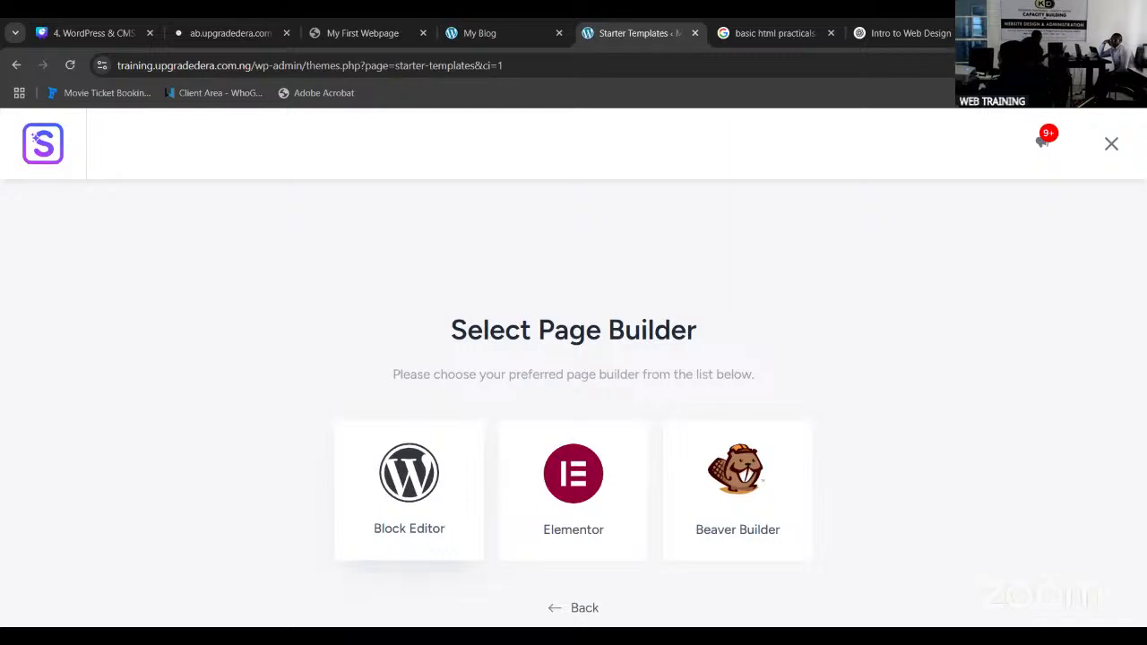
left_click(570, 492)
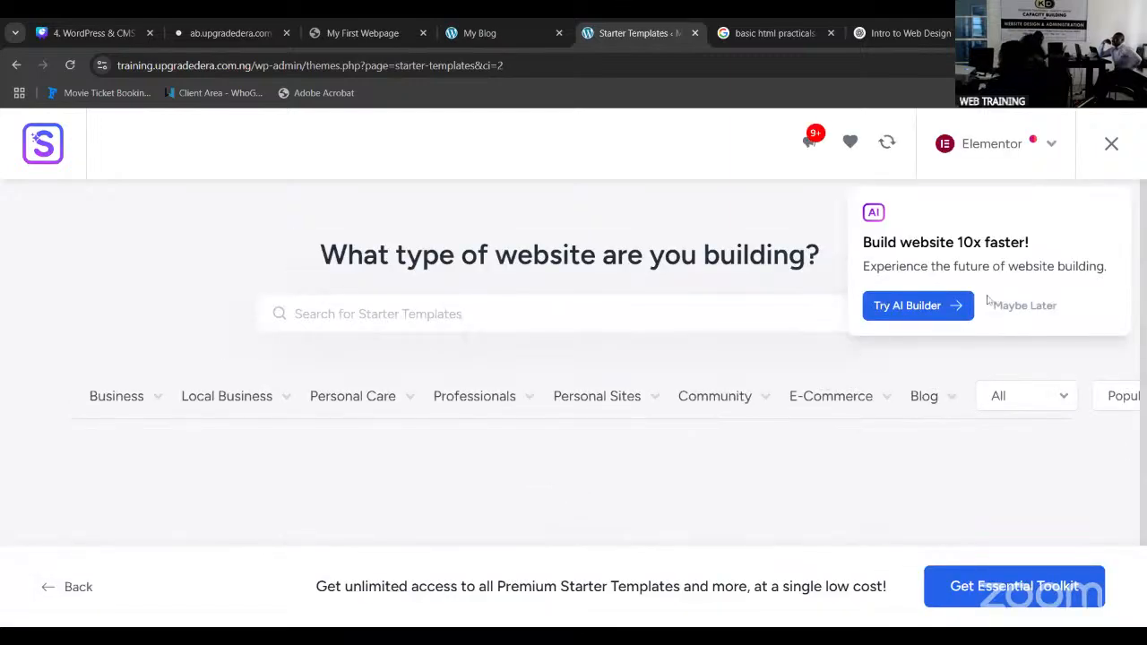
Step: Dismiss the AI builder suggestion and browse templates for a Clothing store
left_click(1014, 310)
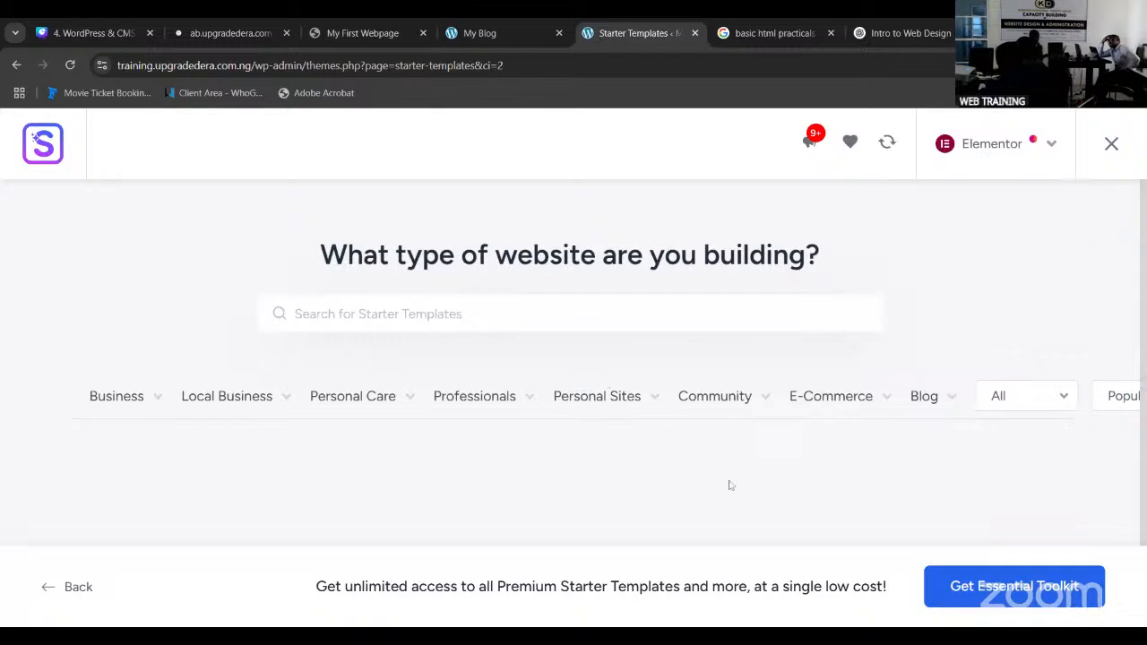
scroll(725, 483, "down", 1)
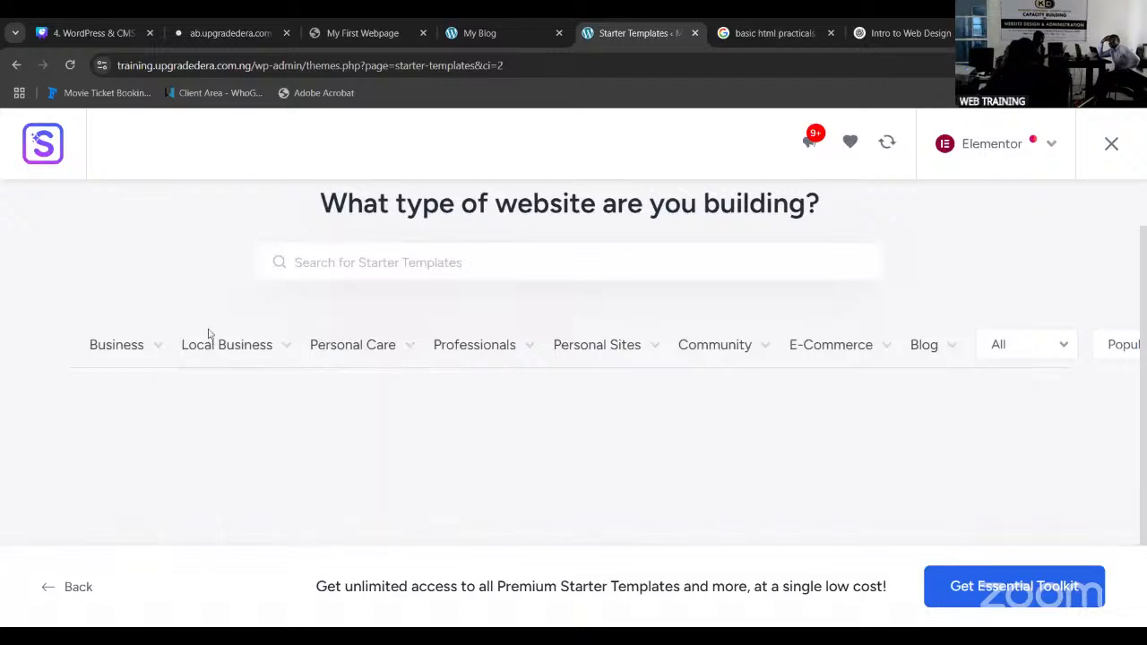
mouse_move(143, 347)
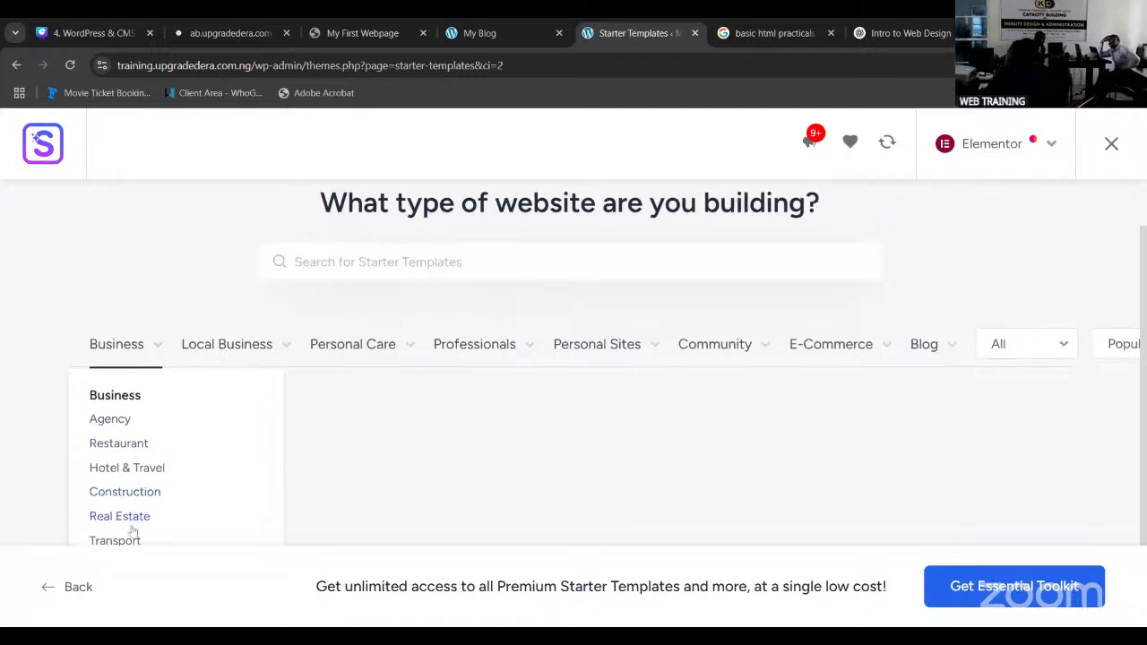
mouse_move(217, 359)
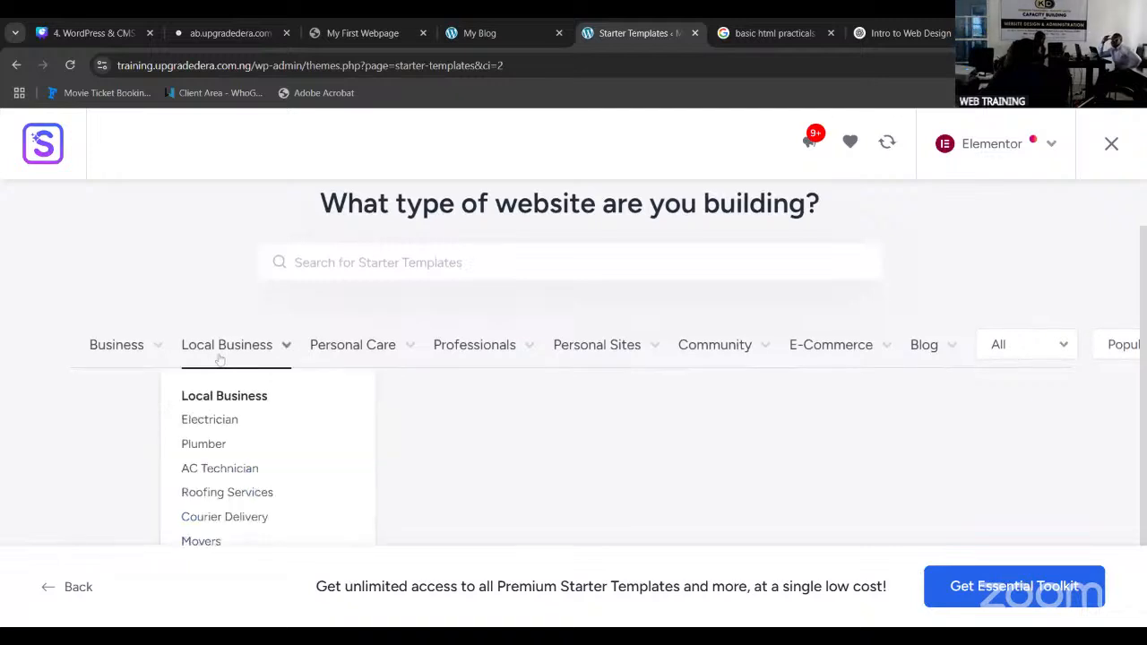
mouse_move(473, 349)
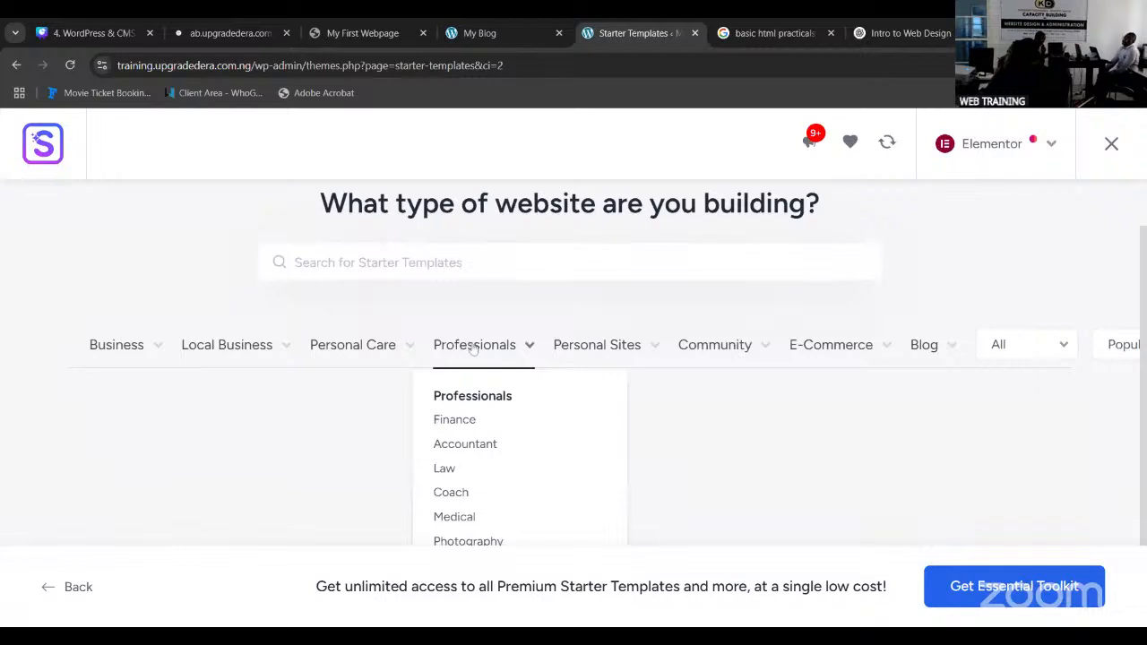
mouse_move(595, 350)
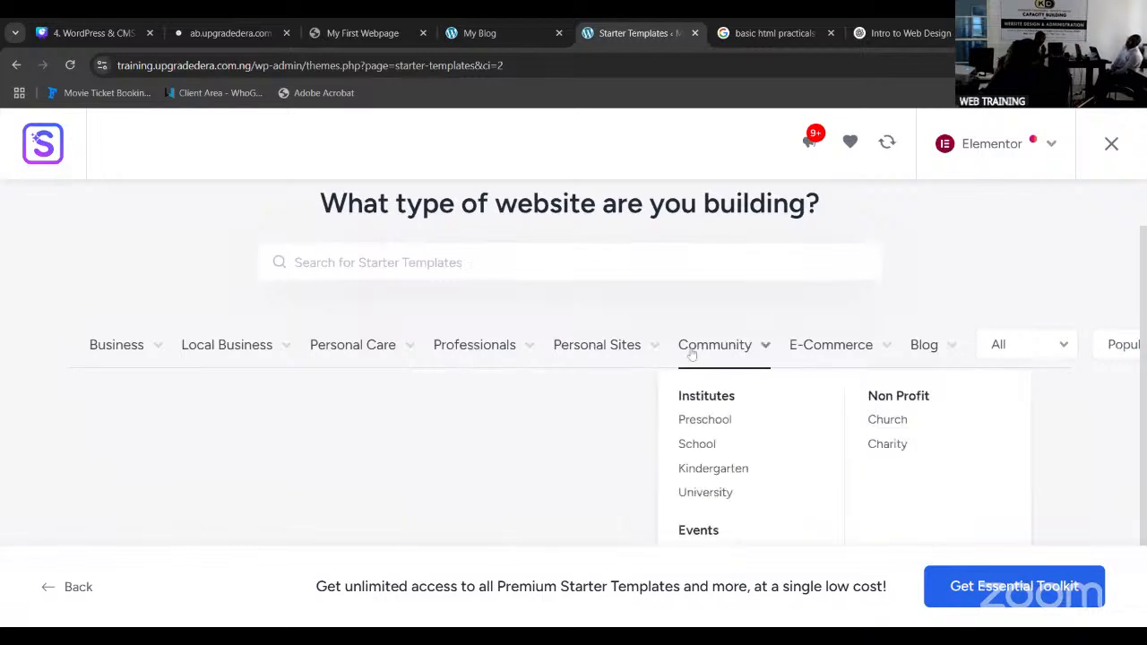
mouse_move(926, 355)
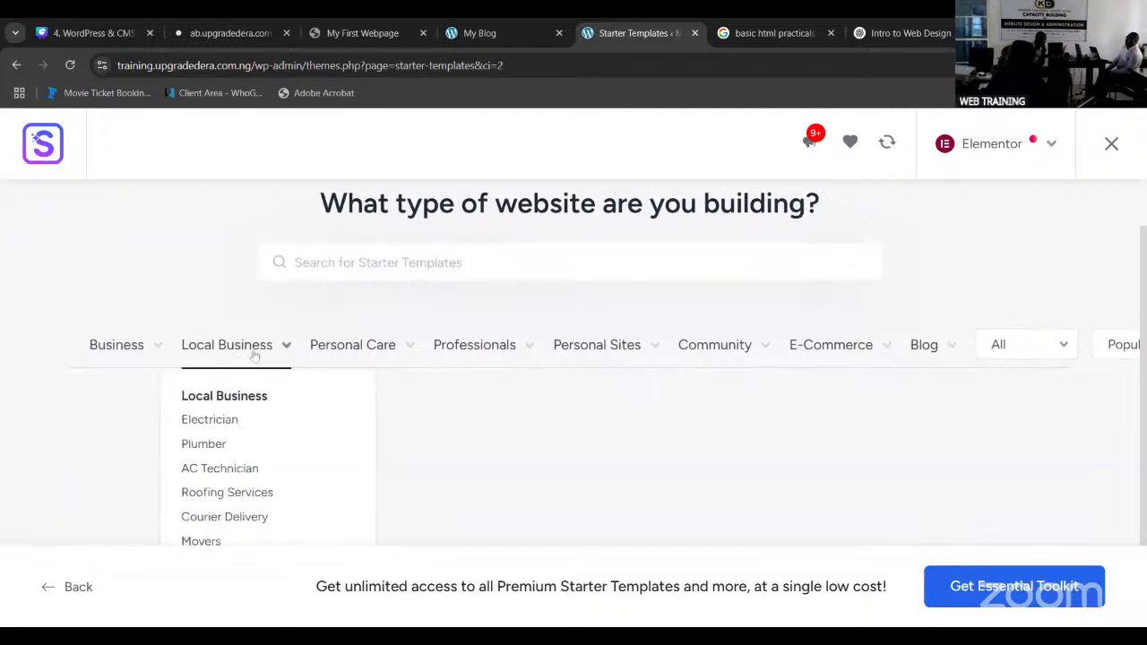
mouse_move(366, 349)
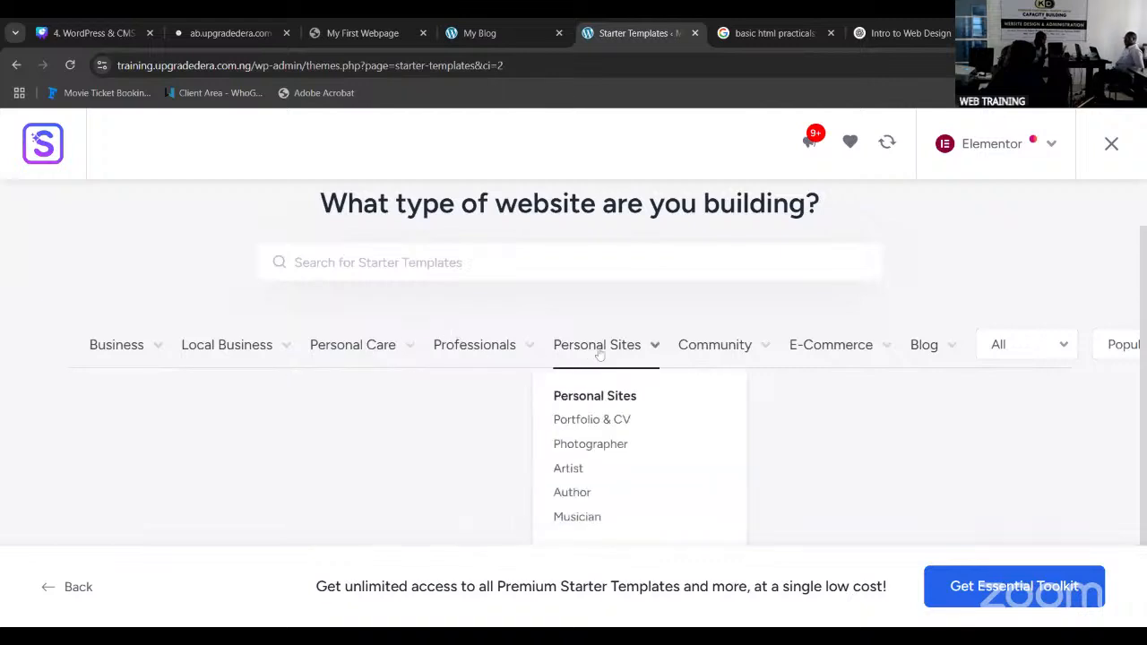
mouse_move(737, 348)
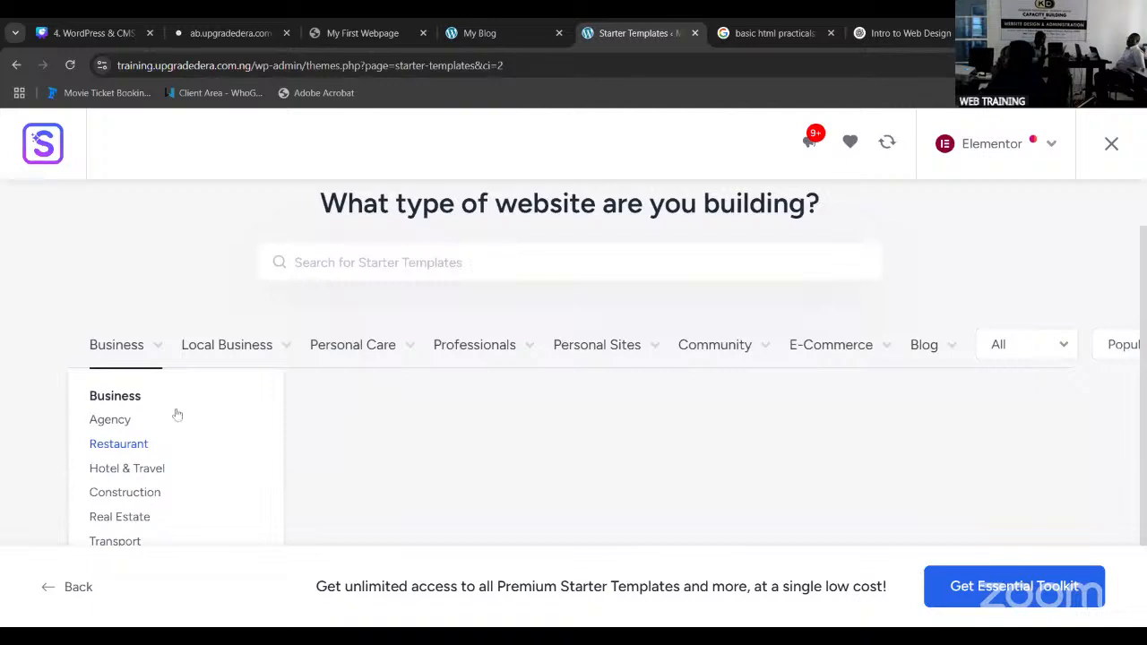
mouse_move(858, 358)
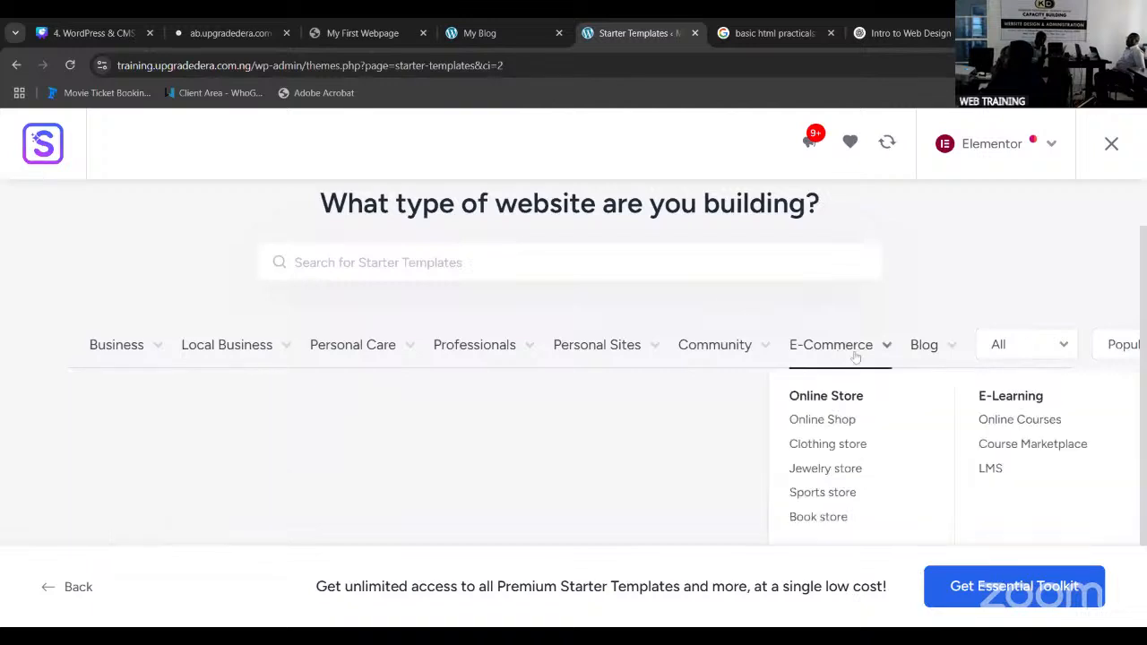
left_click(839, 454)
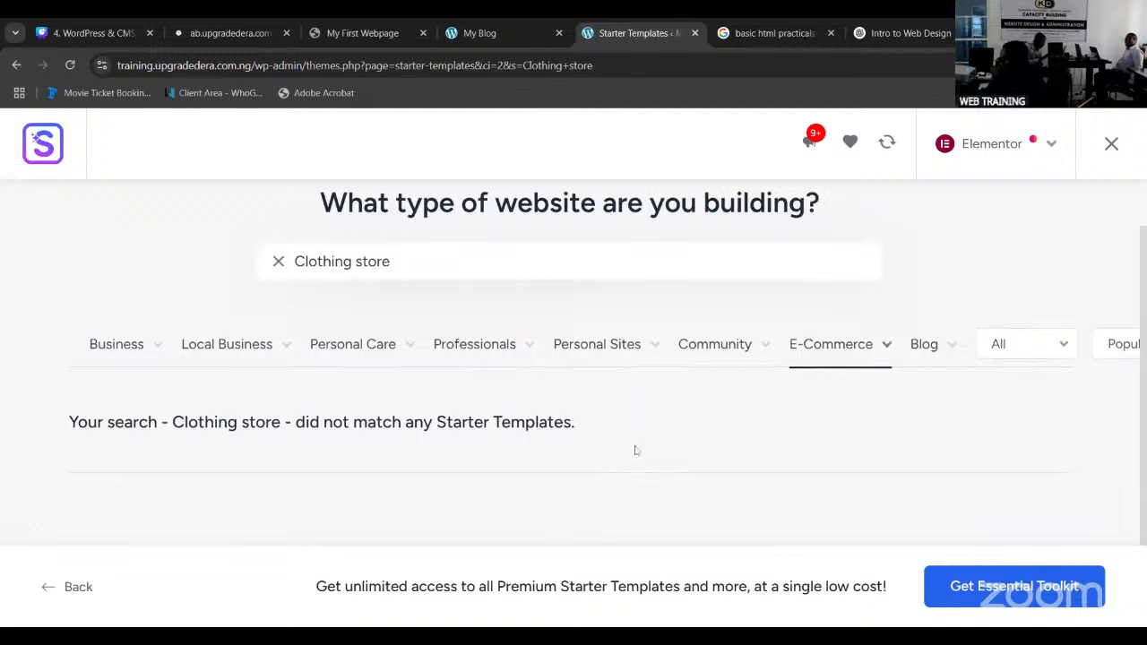
Step: Filter the Community category to School sites, then close the Starter Templates library
left_click(708, 351)
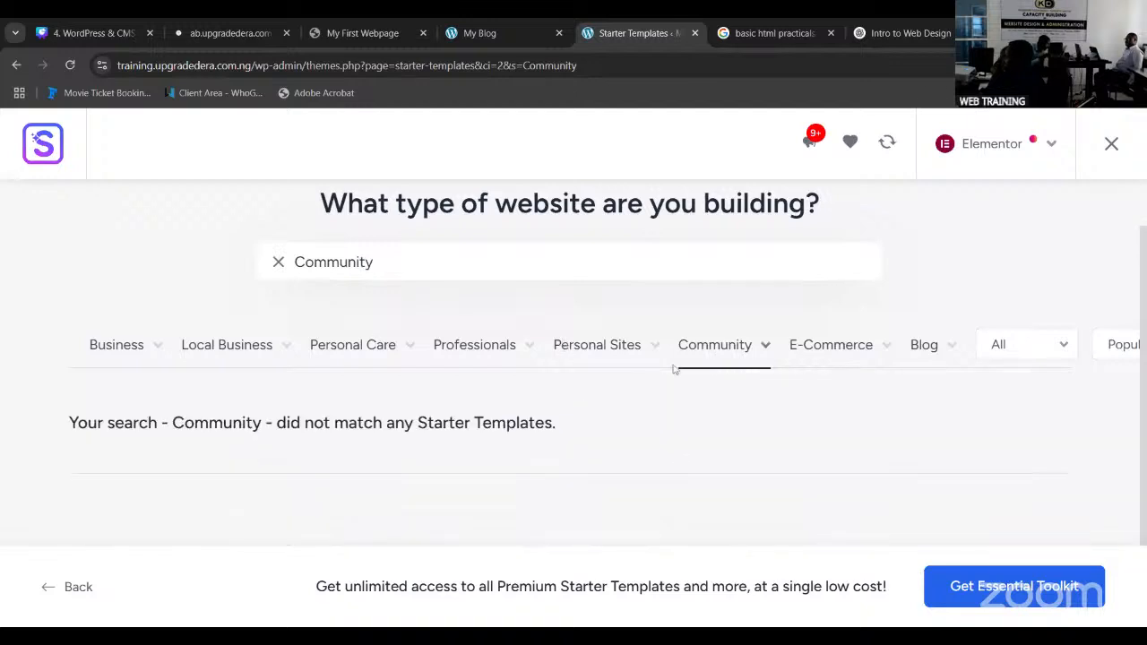
mouse_move(675, 369)
left_click(698, 446)
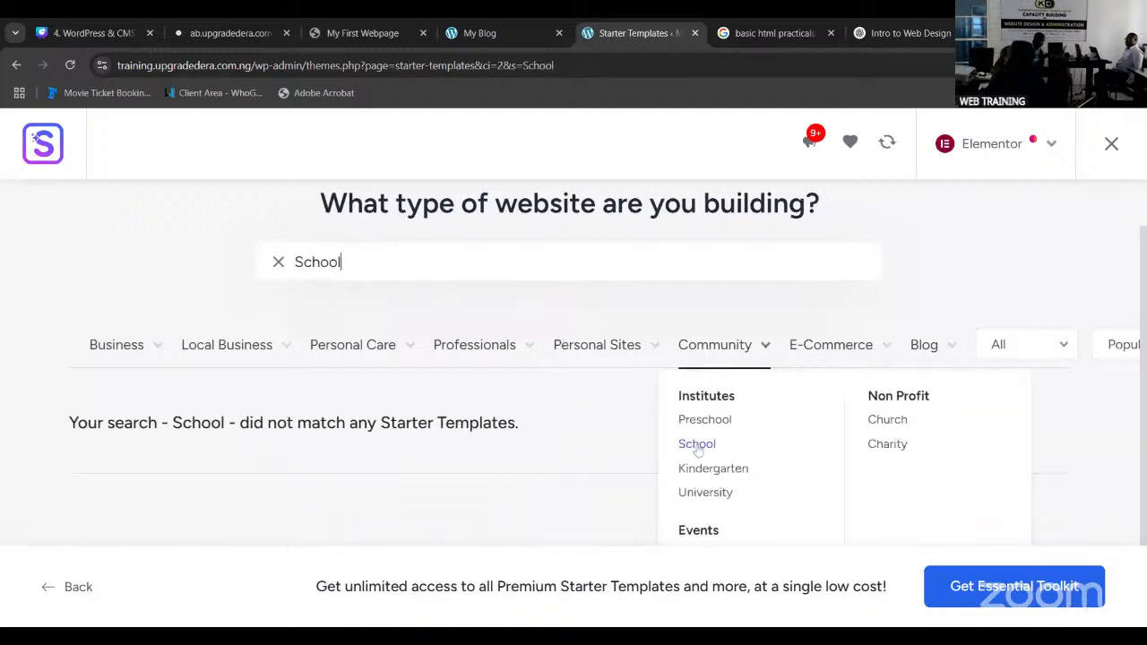
left_click(1113, 145)
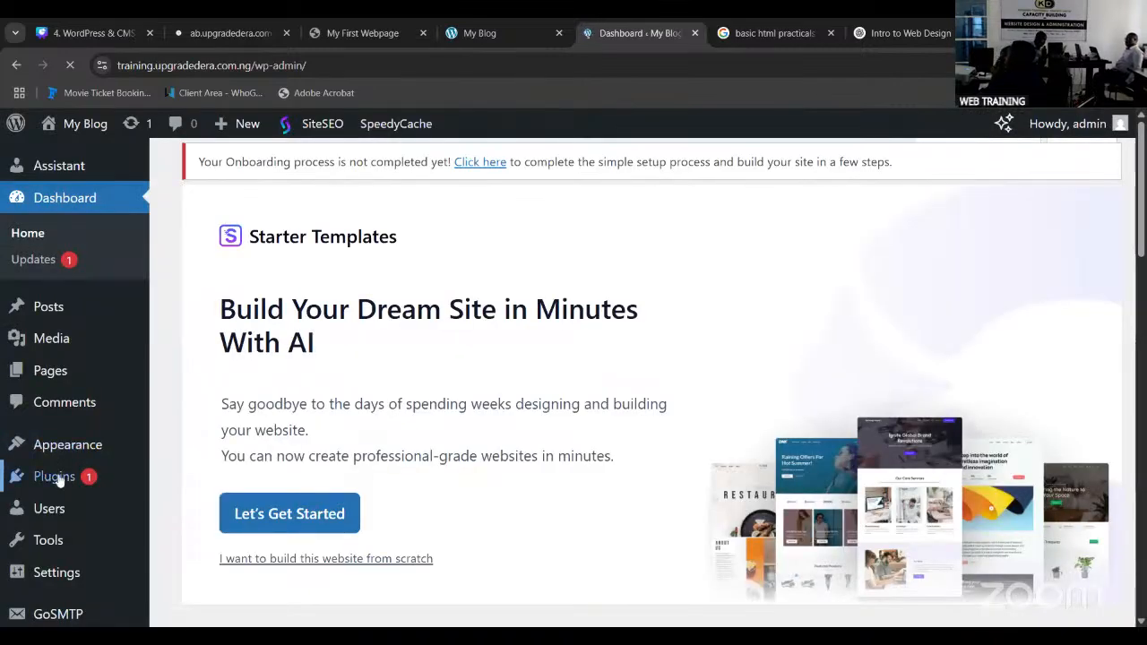
Step: Search Add New Plugin for 'elementor', then install and activate Elementor Website Builder
mouse_move(58, 480)
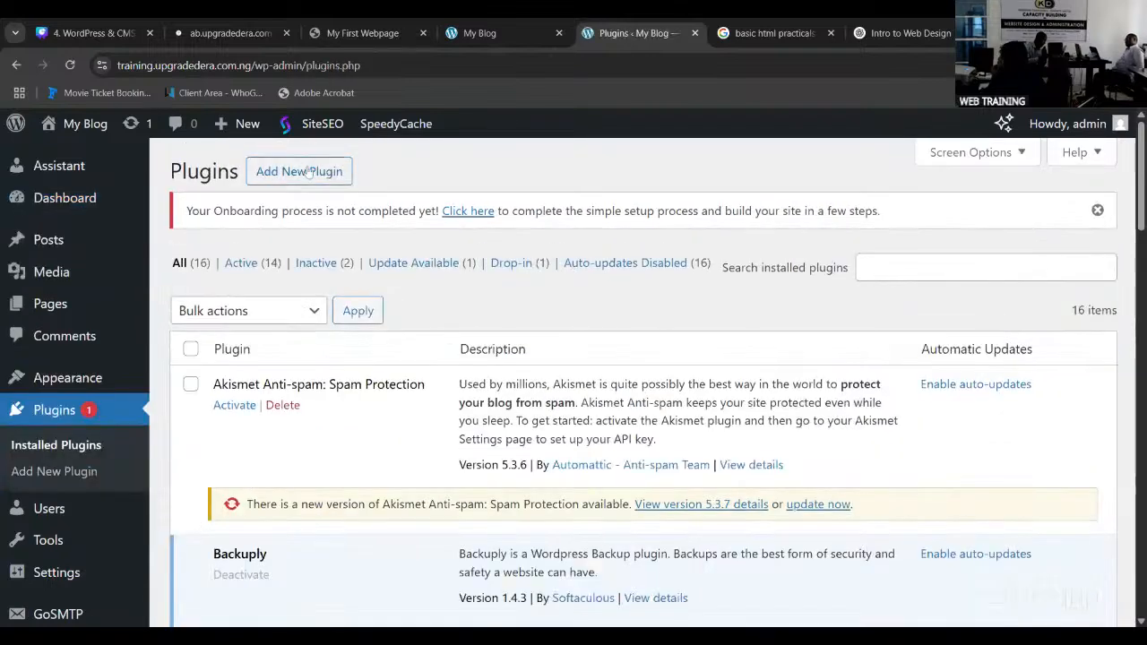
left_click(307, 172)
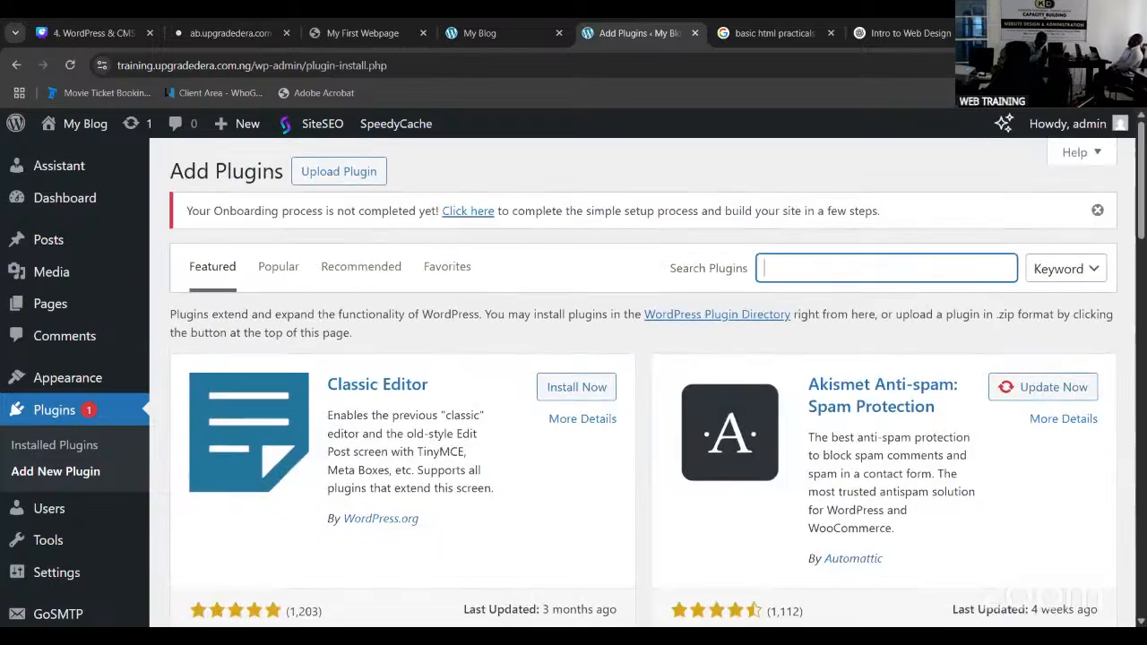
type("element")
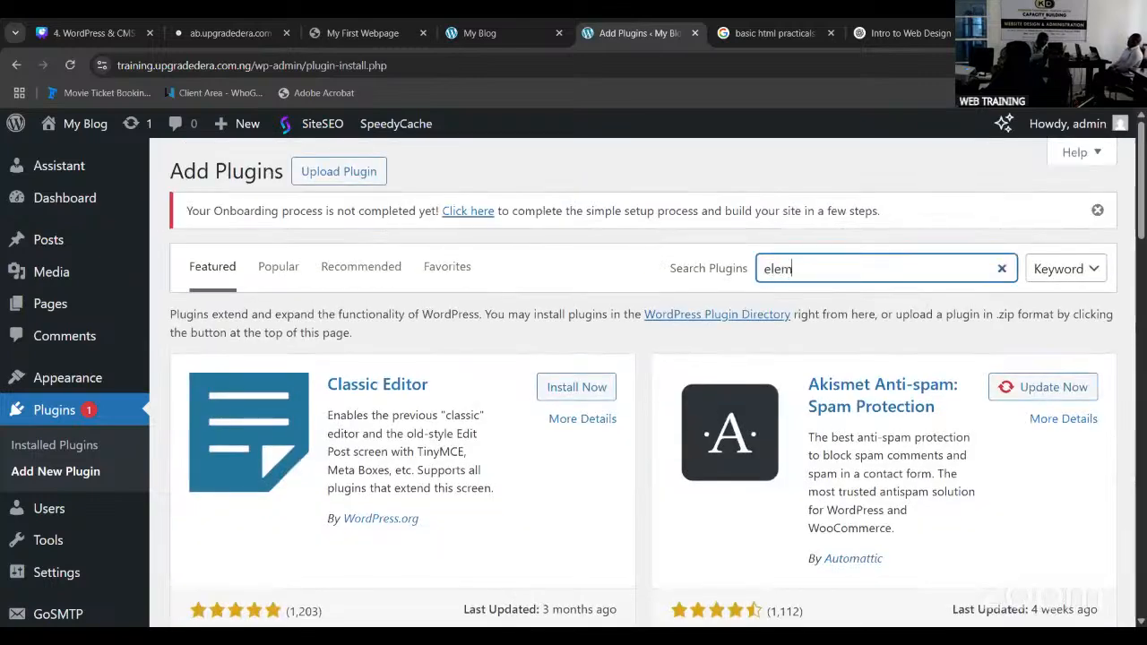
type("or")
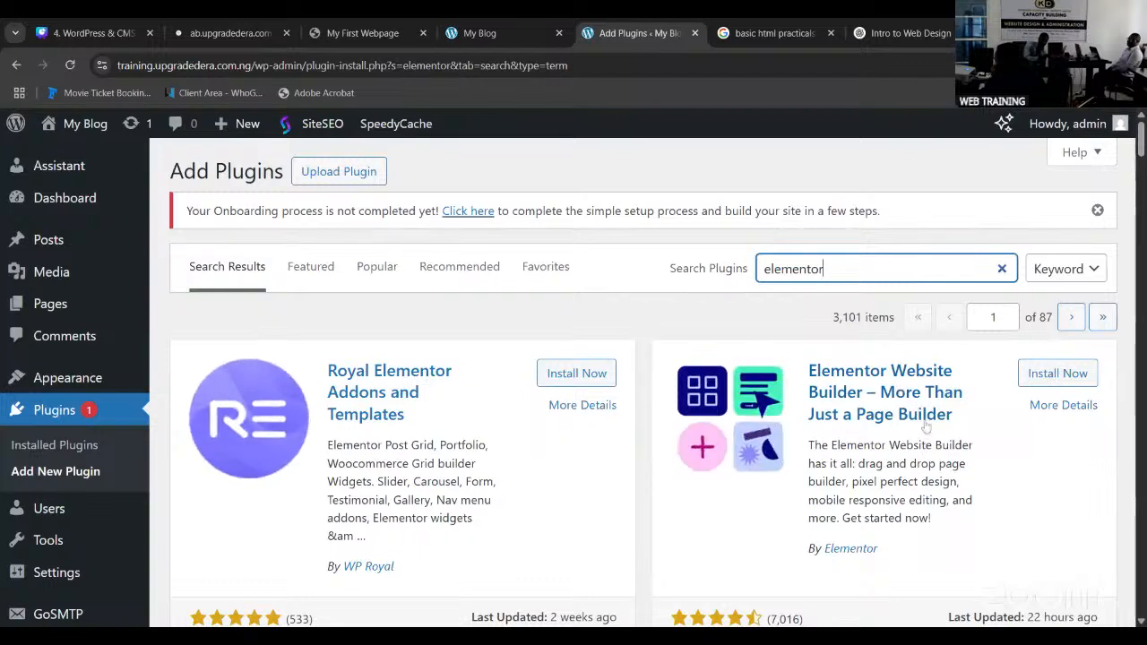
left_click(1063, 380)
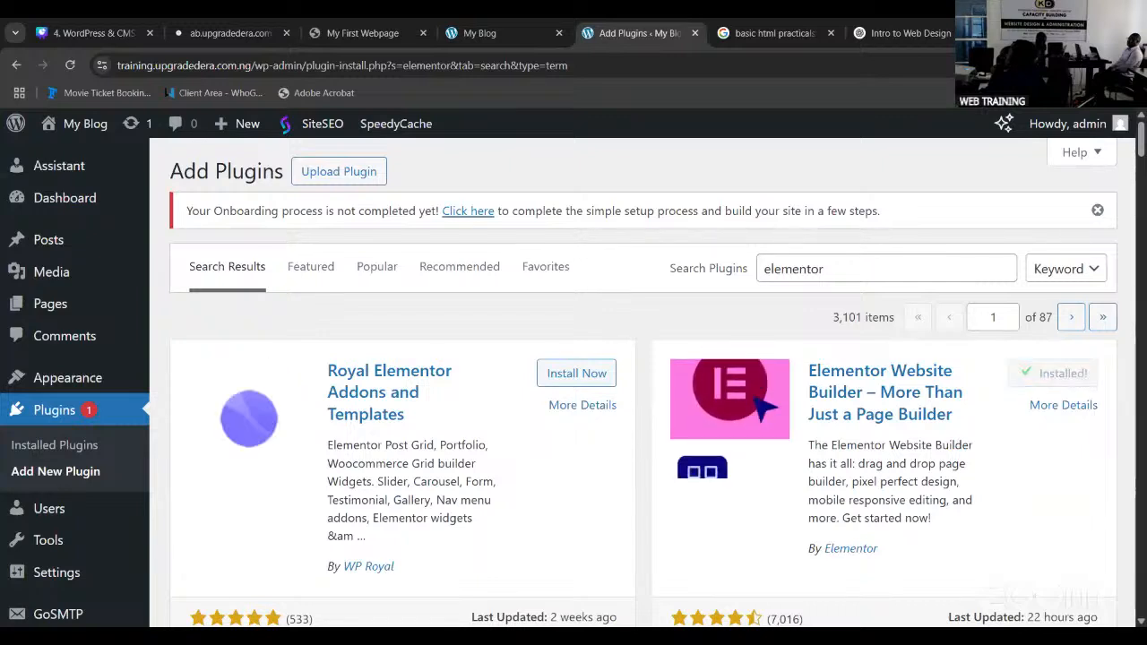
scroll(1033, 417, "down", 2)
scroll(1051, 438, "down", 1)
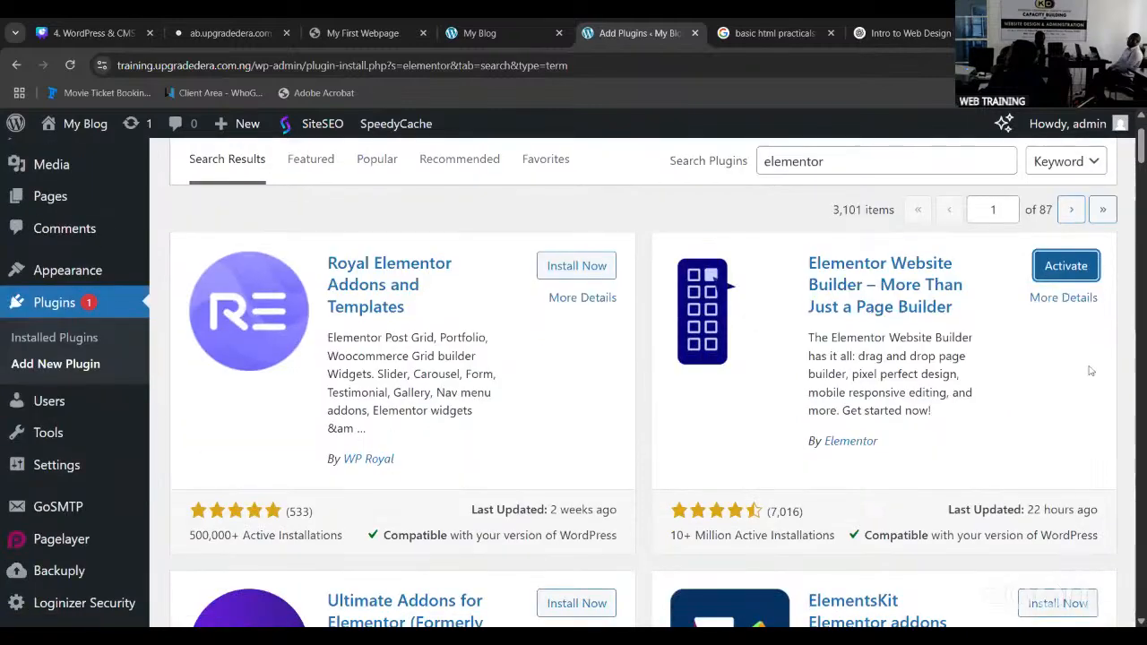
left_click(1065, 267)
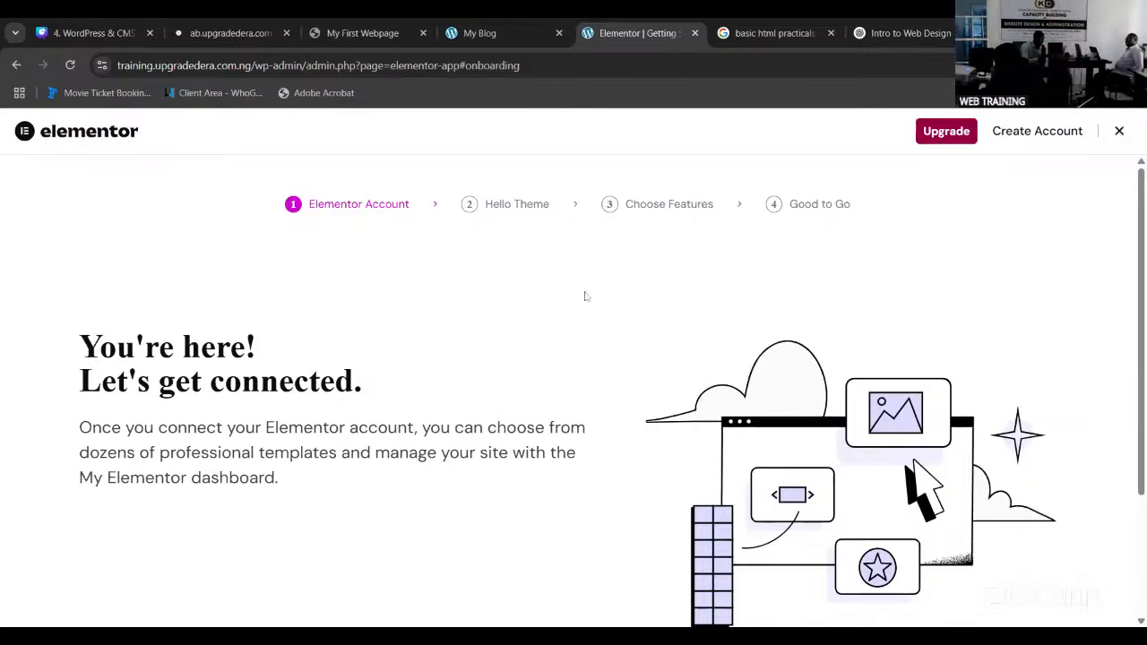
Step: Skip connecting an Elementor account and continue setup with the Hello theme
scroll(627, 379, "down", 2)
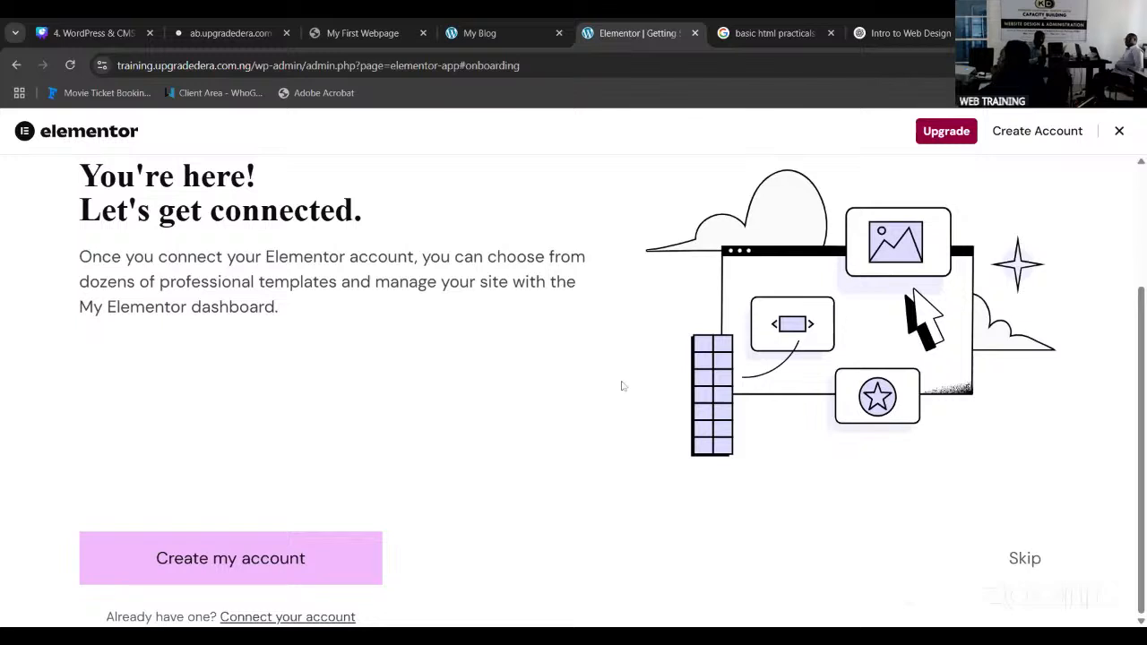
scroll(621, 384, "up", 2)
scroll(620, 383, "down", 2)
left_click(1027, 561)
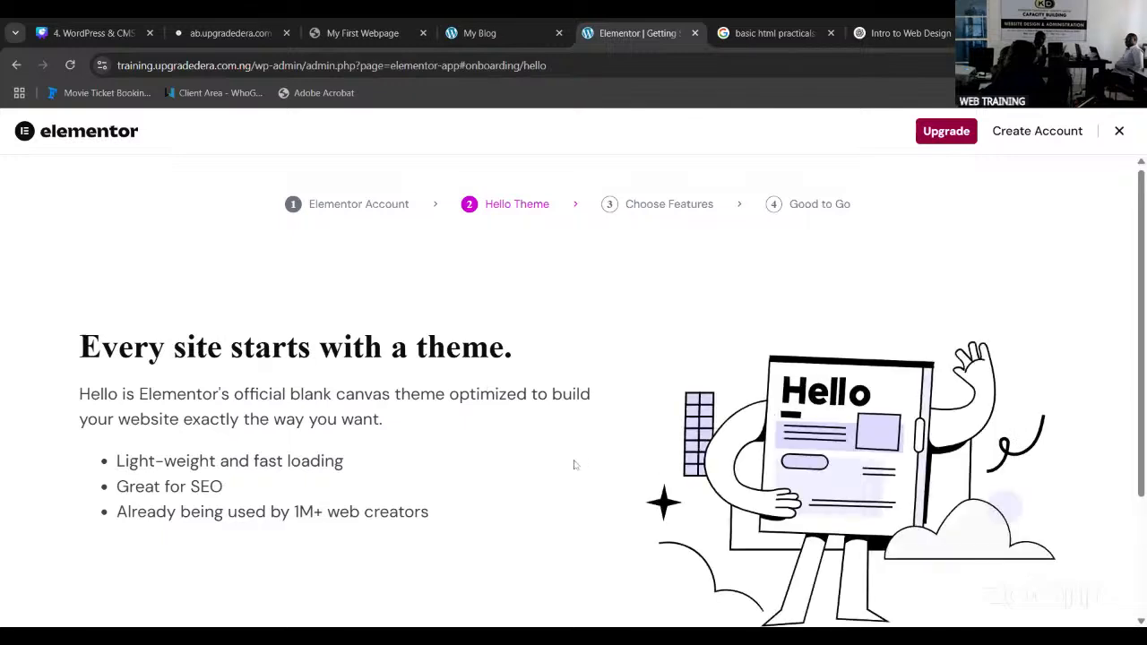
scroll(576, 464, "down", 2)
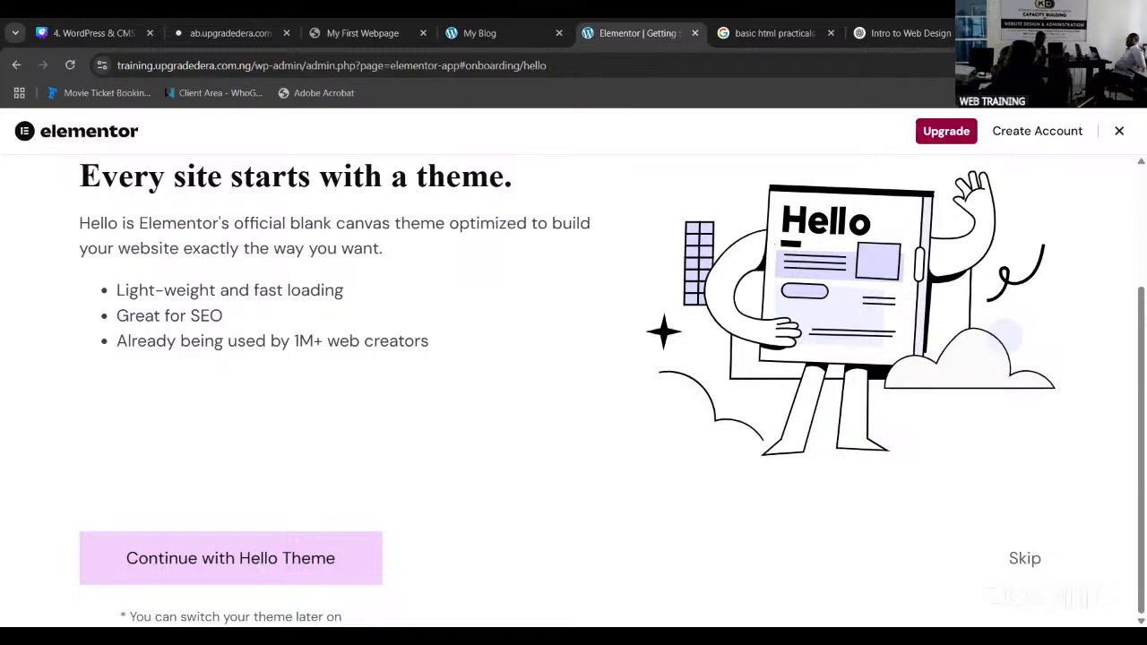
left_click(261, 567)
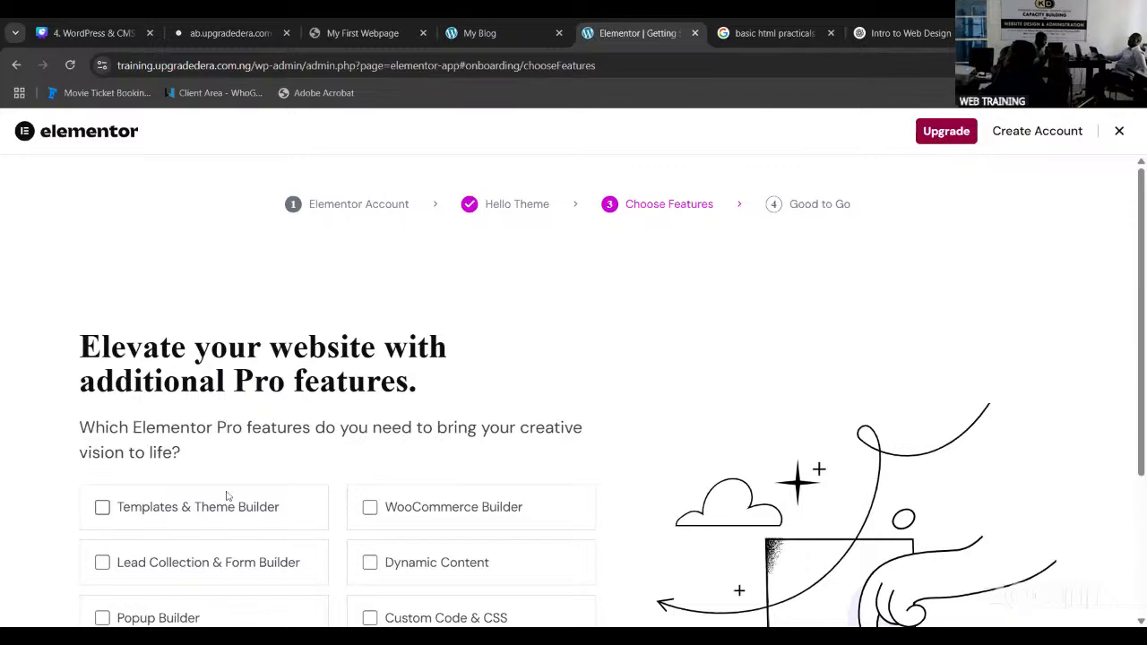
Step: Mark Templates & Theme Builder as wanted, skip the Pro upgrade, and start from a professional template
scroll(226, 497, "down", 2)
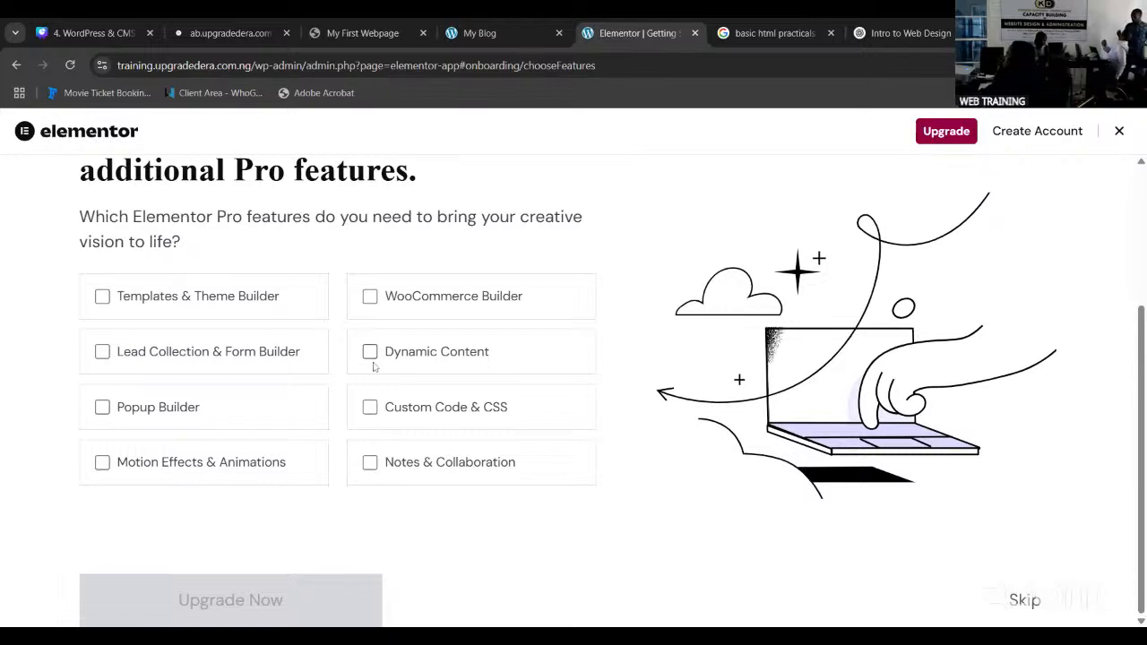
left_click(103, 299)
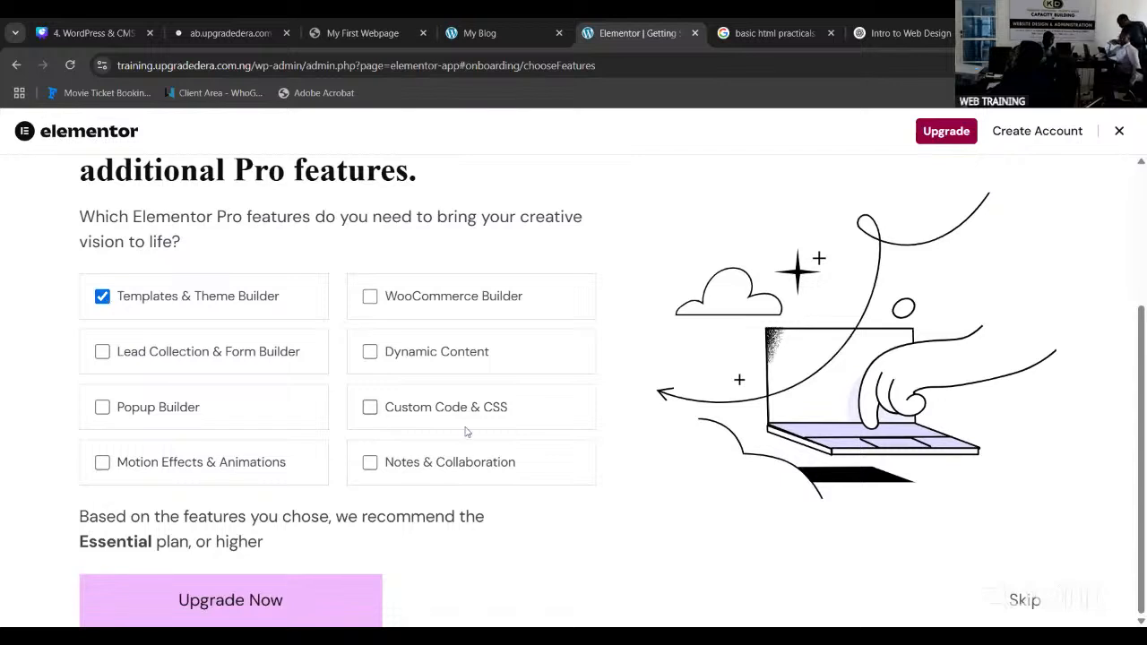
left_click(1017, 602)
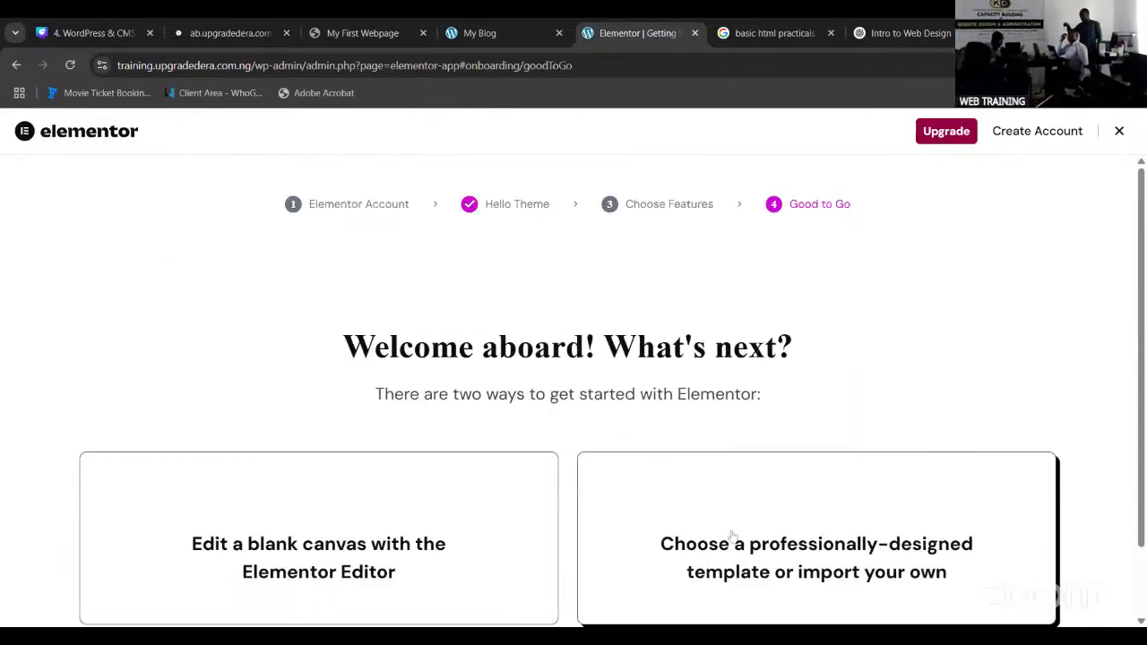
scroll(908, 513, "down", 1)
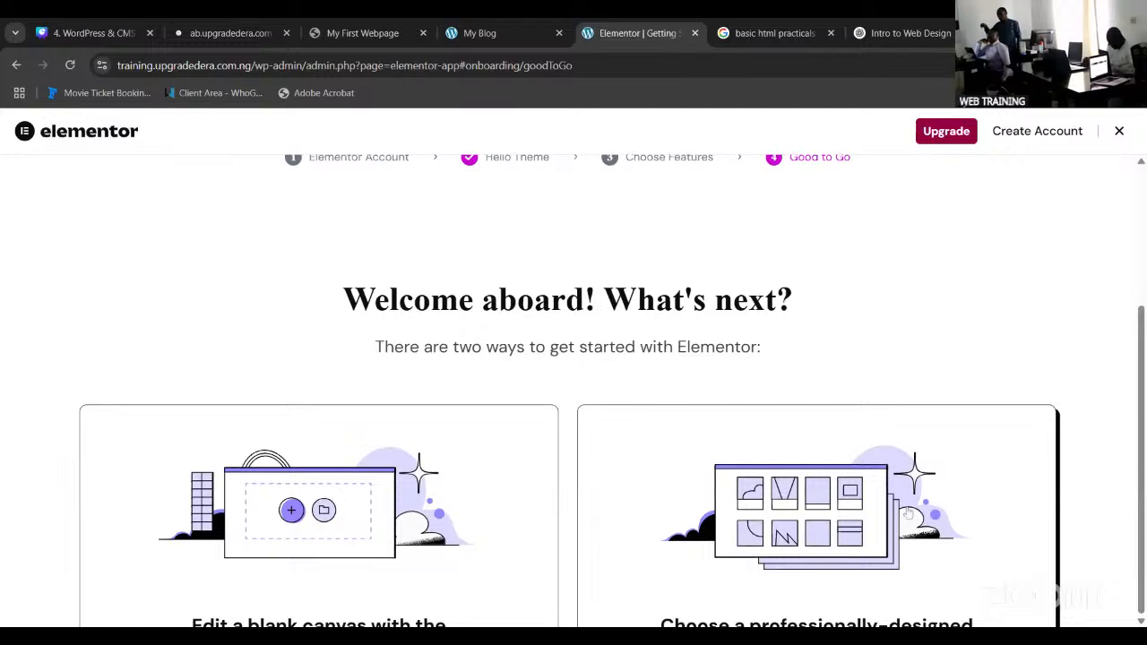
scroll(891, 507, "down", 3)
left_click(847, 492)
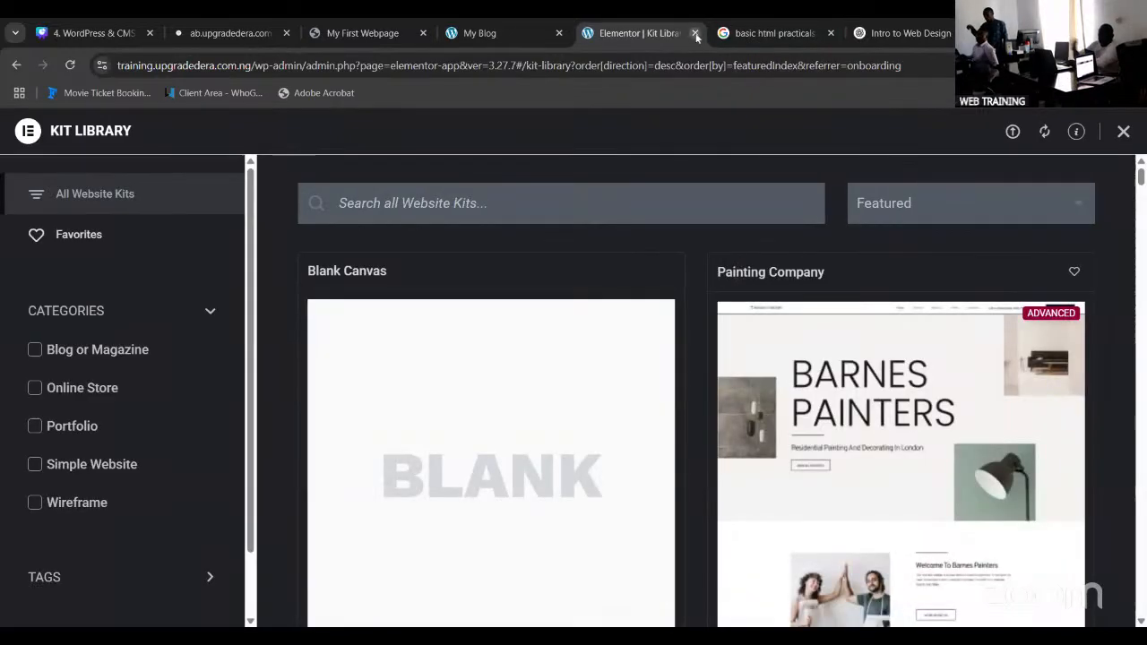
Step: Close the Kit Library tab and load training.upgradedera.com.ng/wp-admin in a new tab
left_click(696, 33)
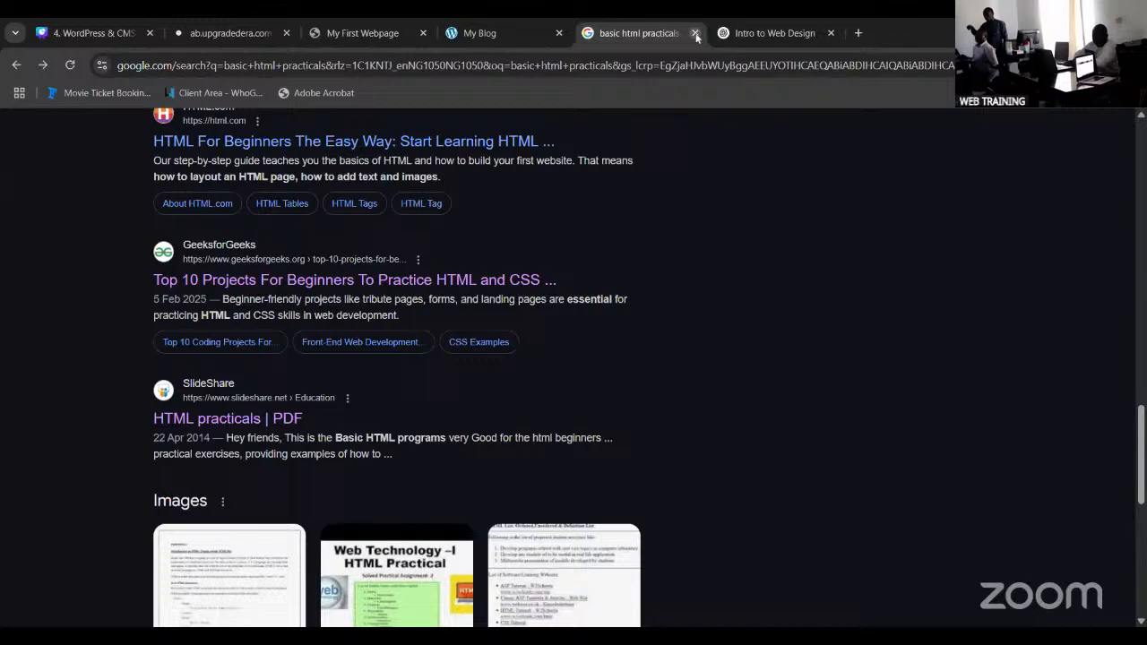
left_click(480, 30)
left_click(617, 36)
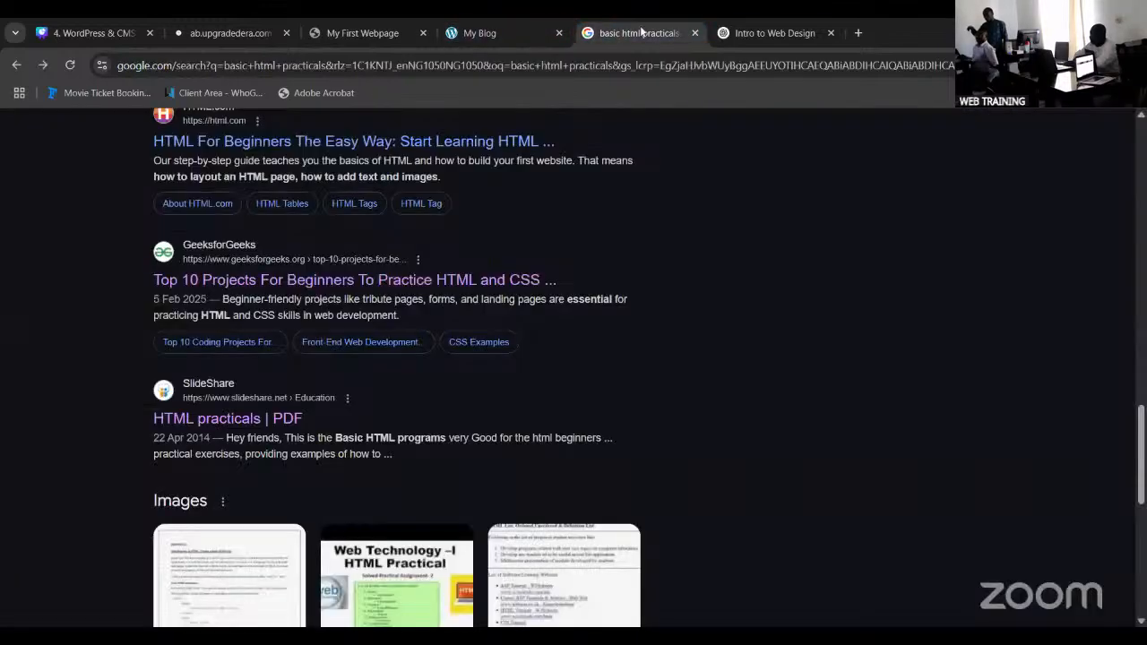
left_click(859, 32)
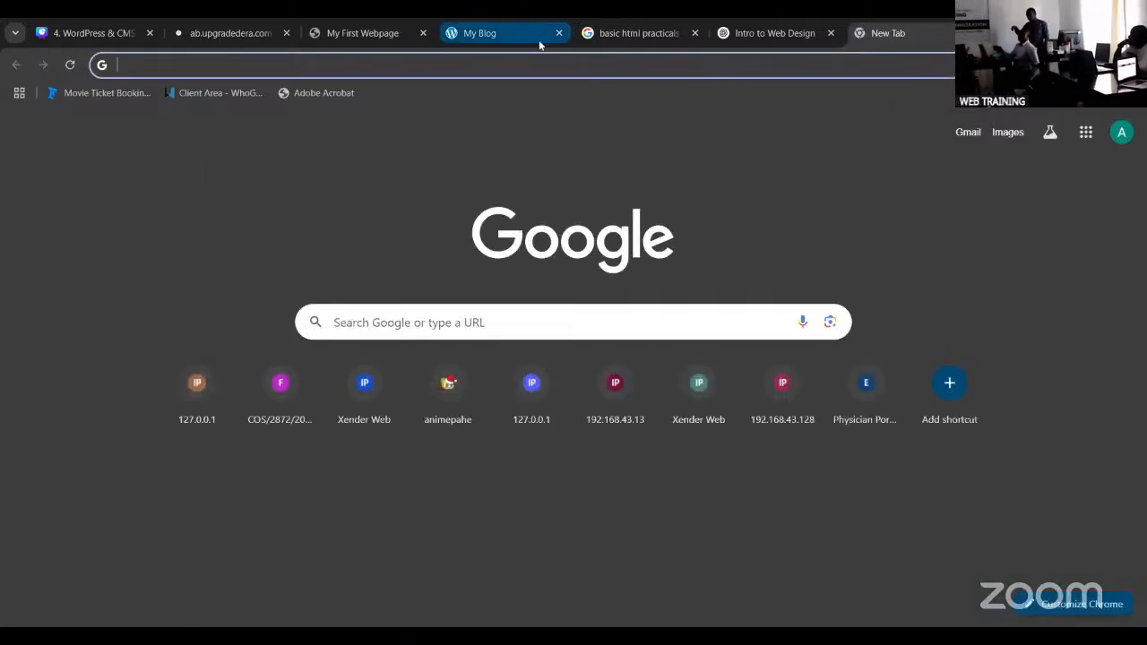
type("tra")
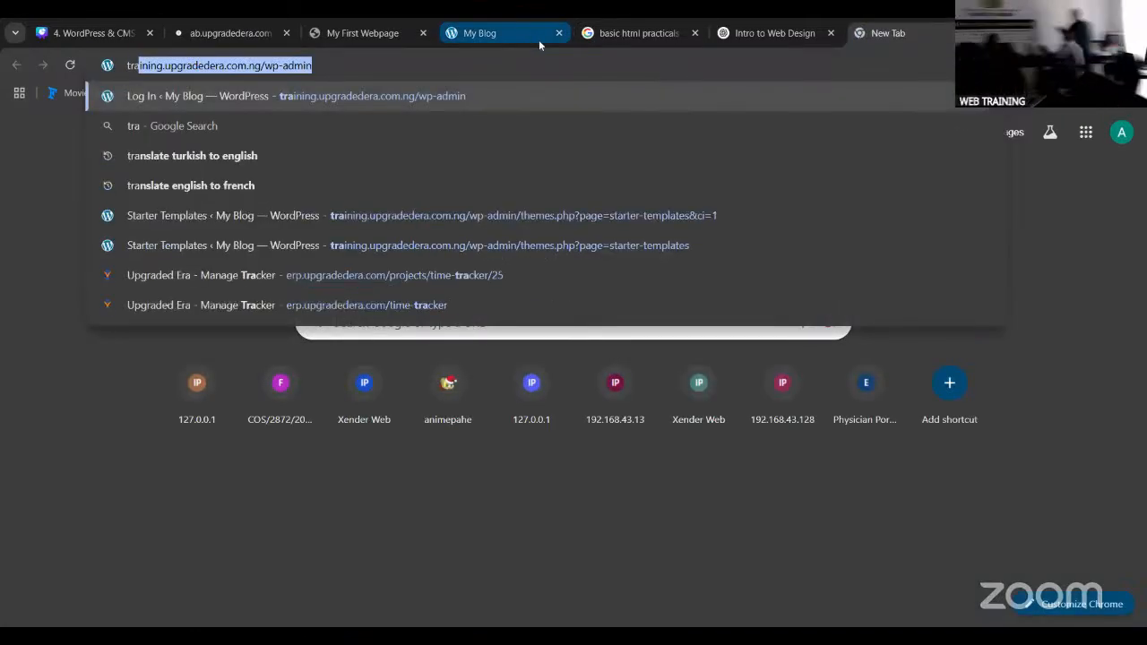
key("Return")
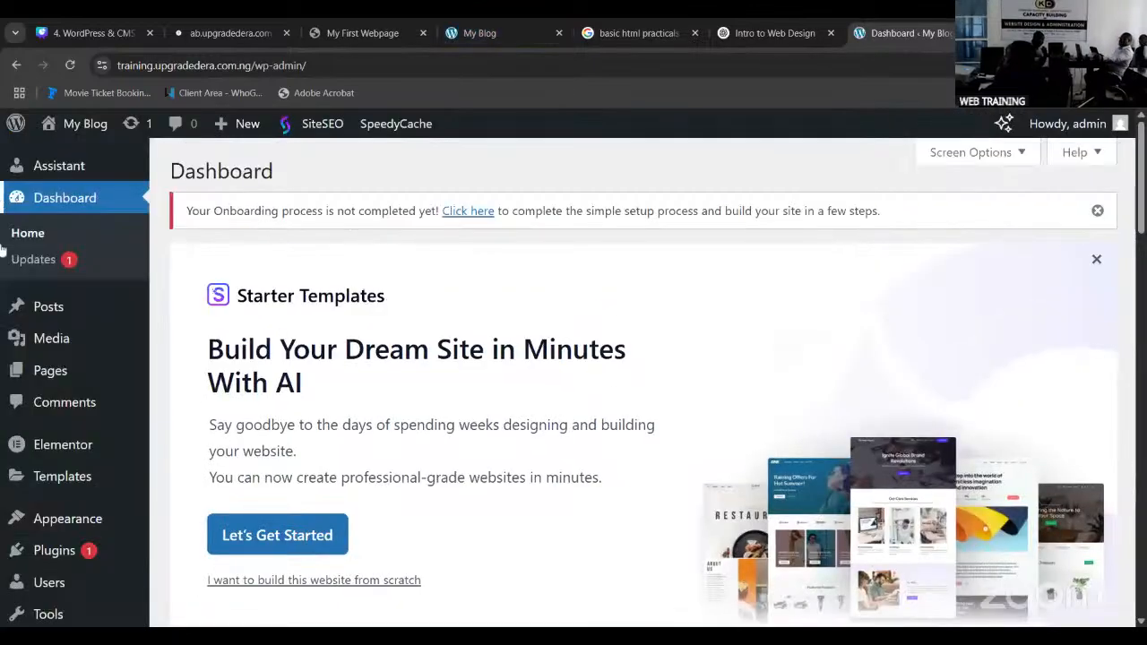
Step: Go to Installed Plugins and launch Starter Templates through its Get Started link
mouse_move(72, 518)
scroll(76, 520, "down", 1)
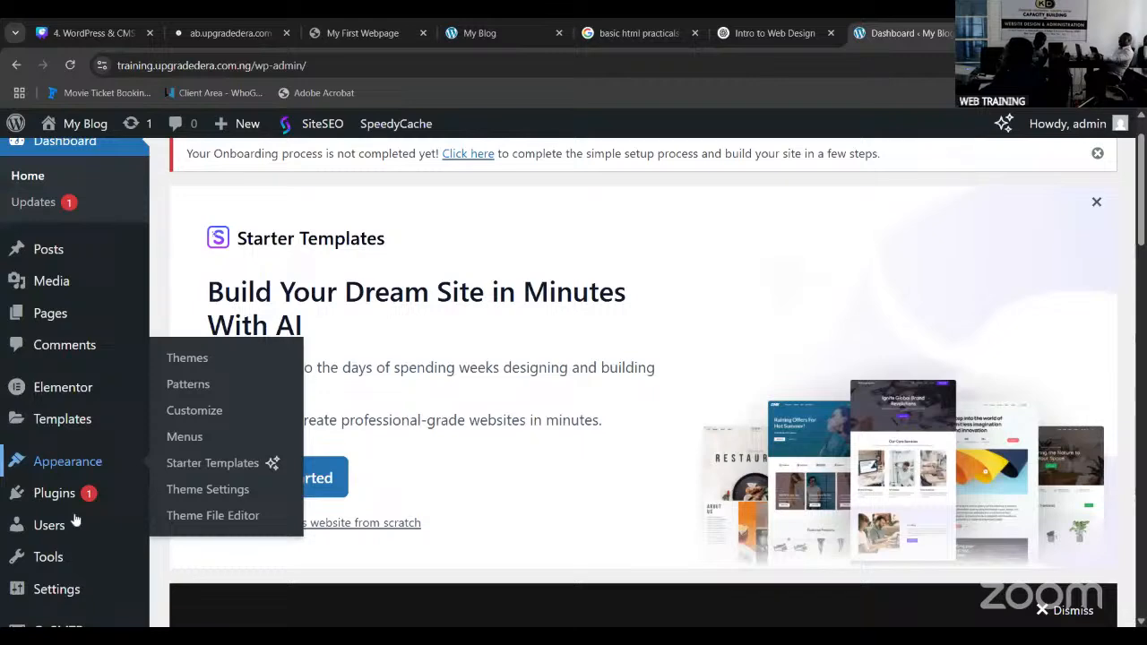
scroll(75, 520, "down", 1)
scroll(76, 520, "down", 3)
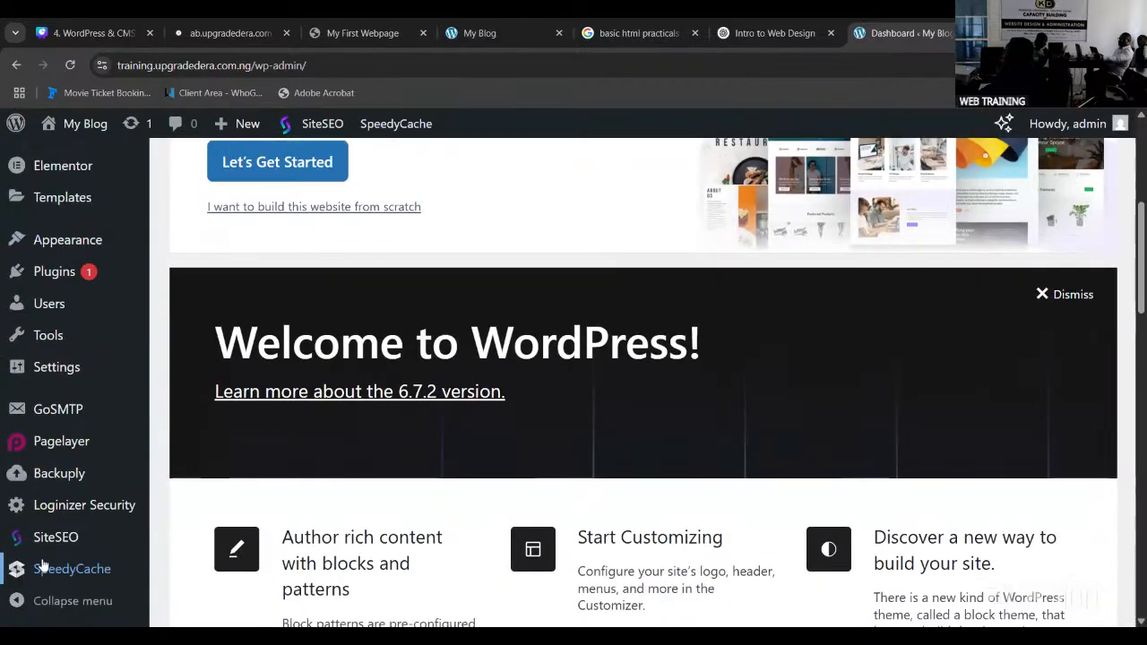
left_click(82, 271)
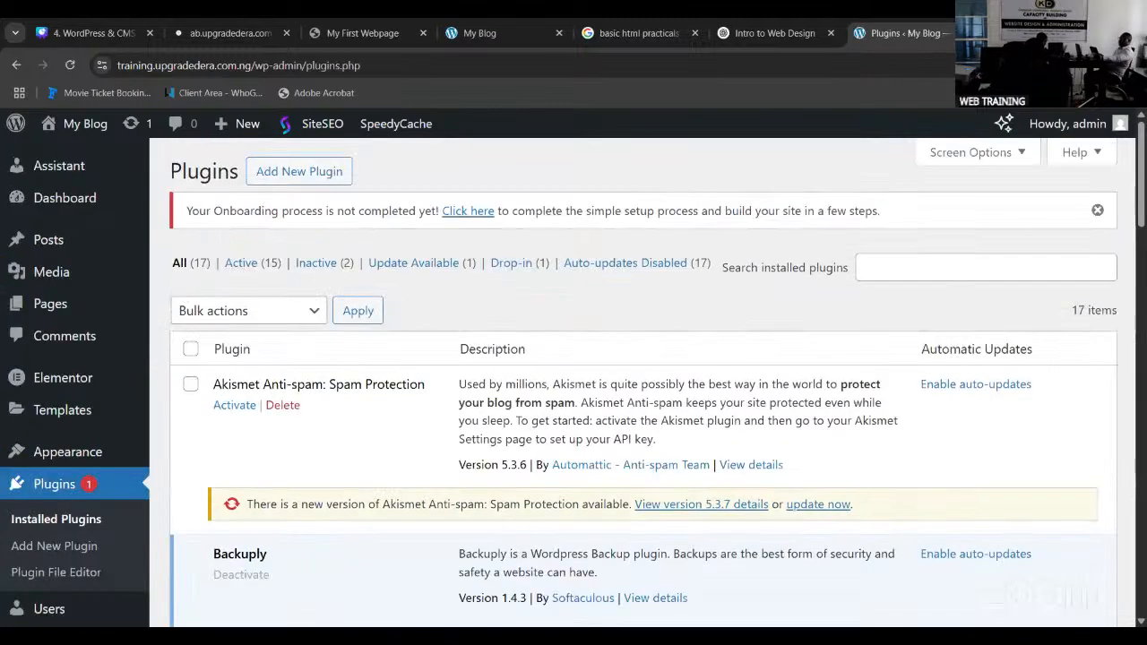
scroll(644, 377, "down", 4)
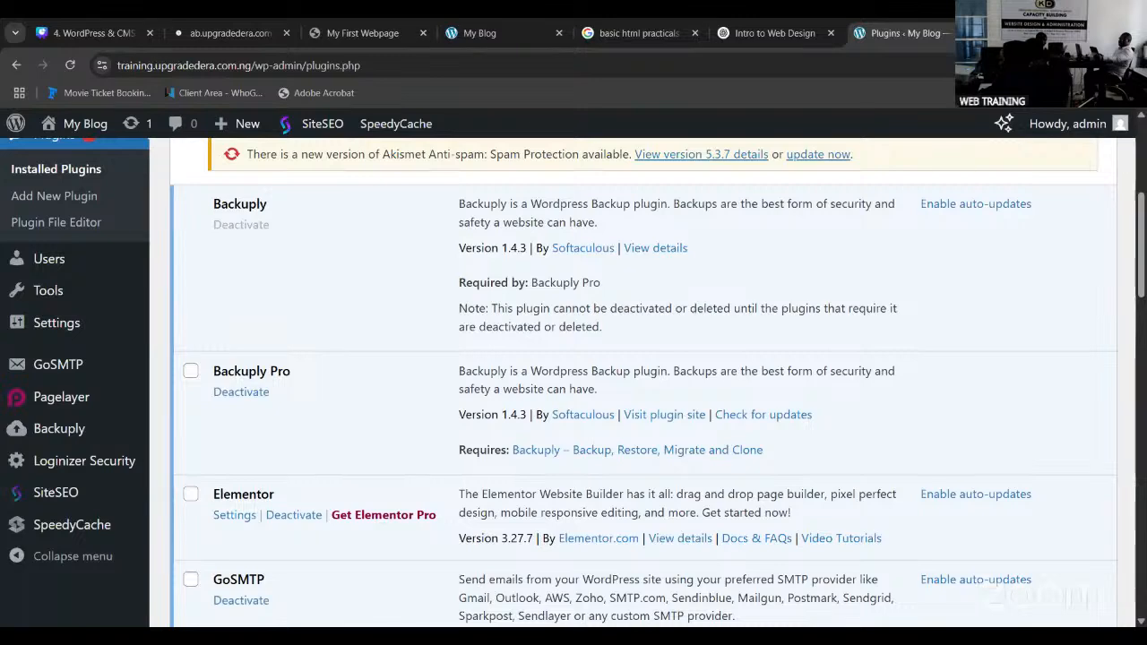
scroll(643, 376, "down", 5)
scroll(909, 438, "down", 8)
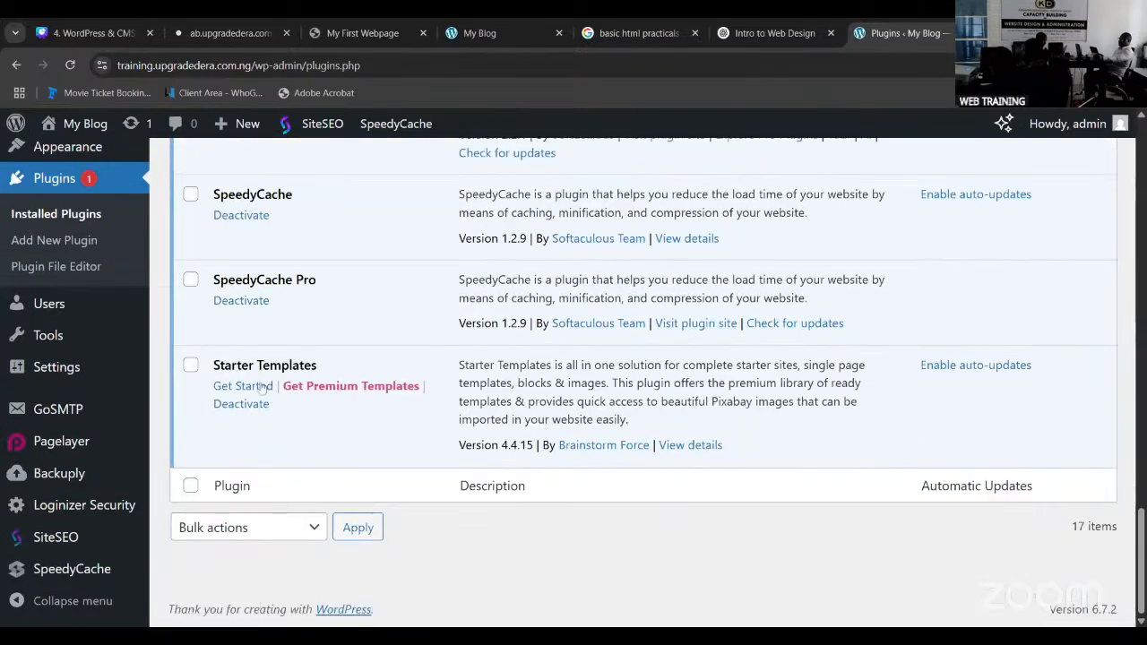
left_click(259, 386)
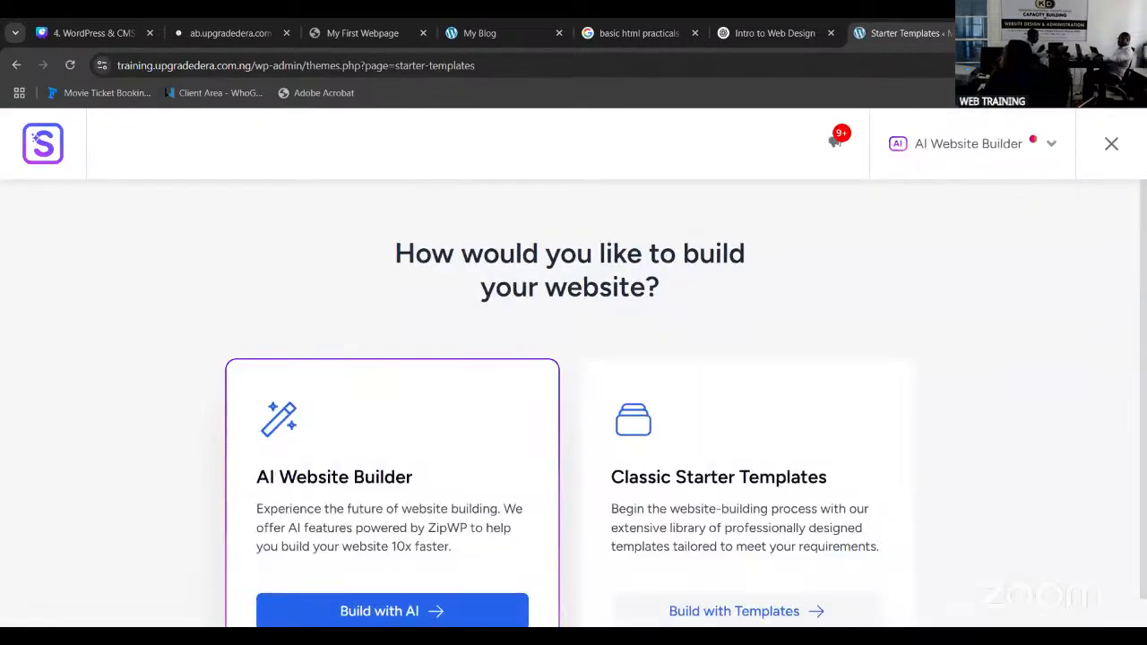
Step: Set the Starter Templates page builder to Elementor and browse website categories such as E-Commerce
left_click(1022, 143)
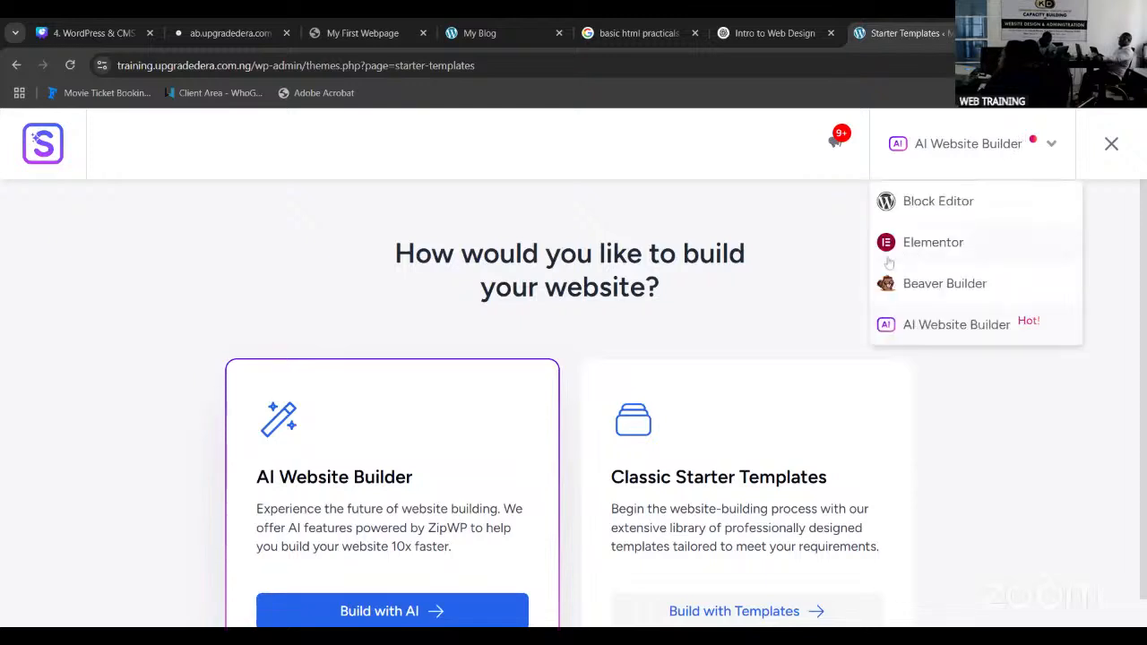
left_click(780, 385)
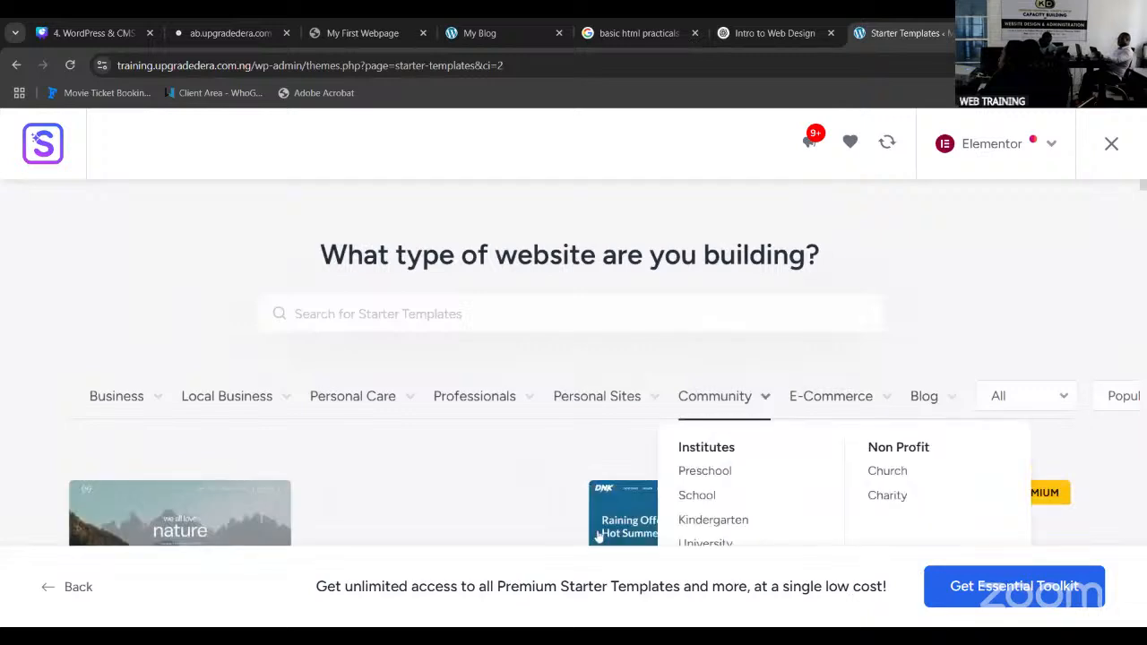
scroll(436, 457, "down", 4)
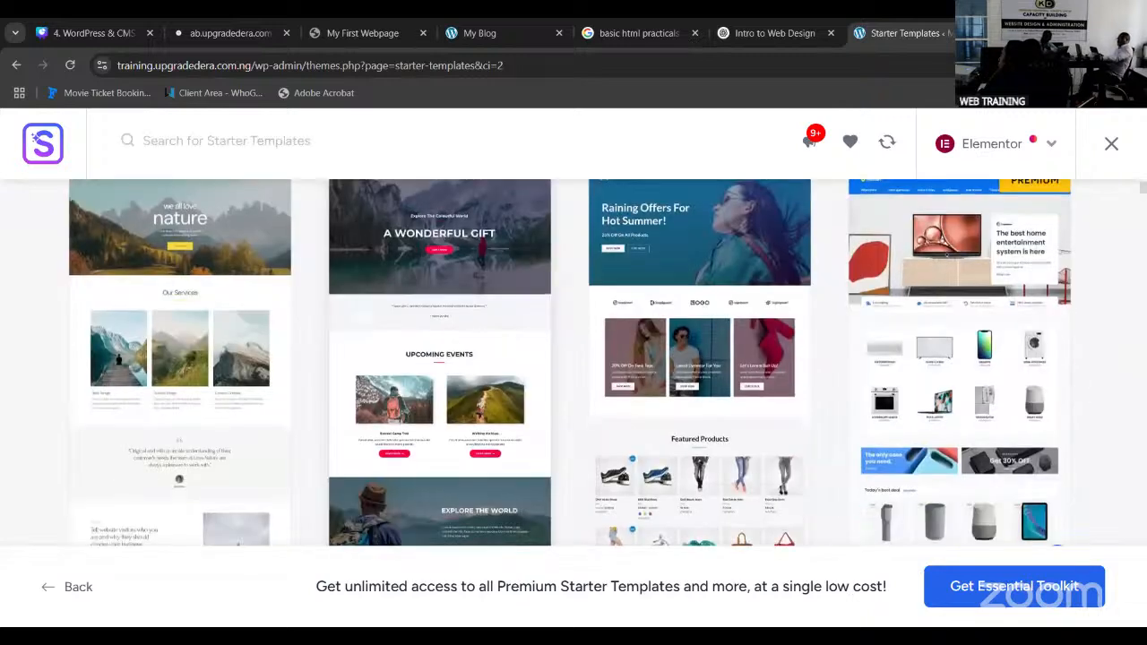
scroll(573, 363, "up", 1)
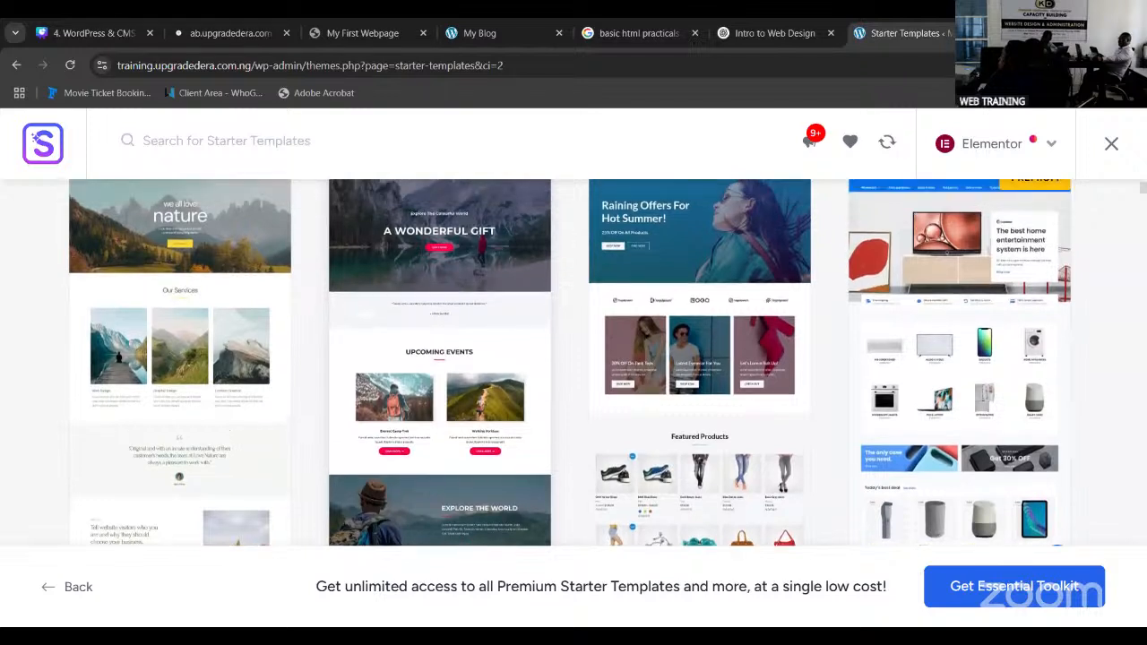
scroll(574, 363, "down", 1)
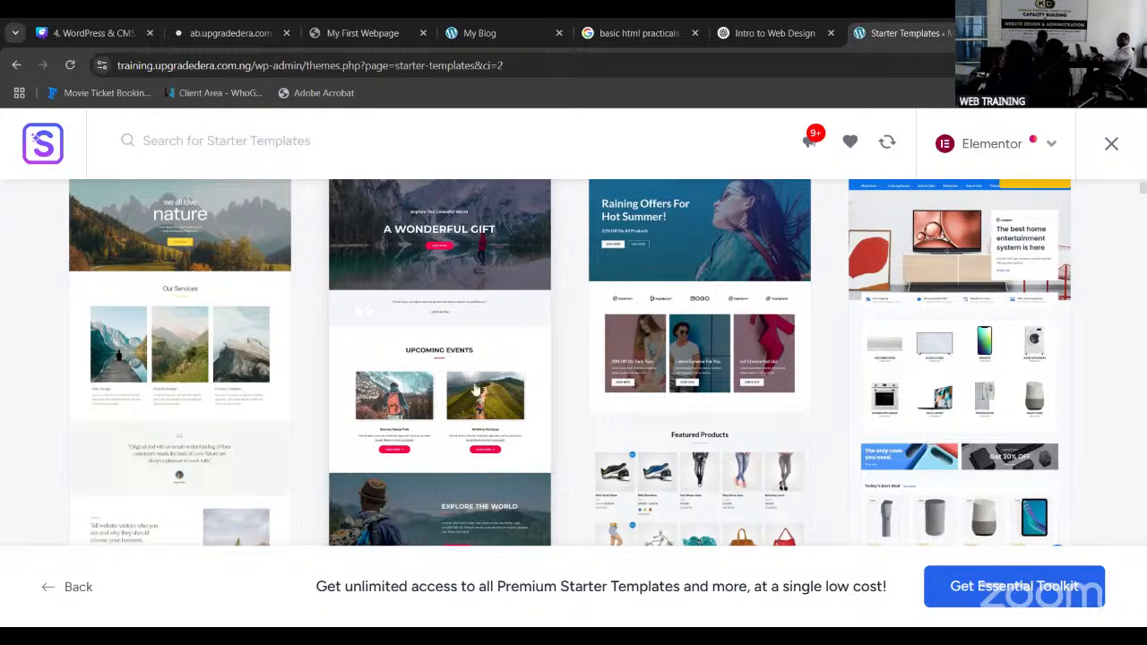
scroll(632, 358, "up", 4)
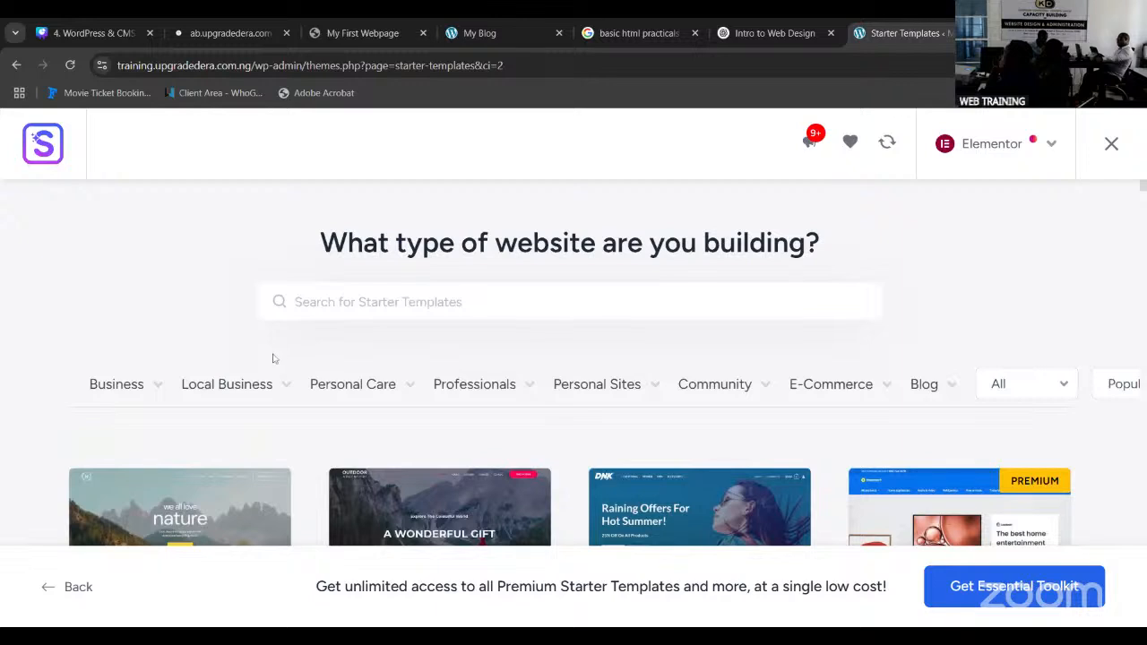
mouse_move(150, 392)
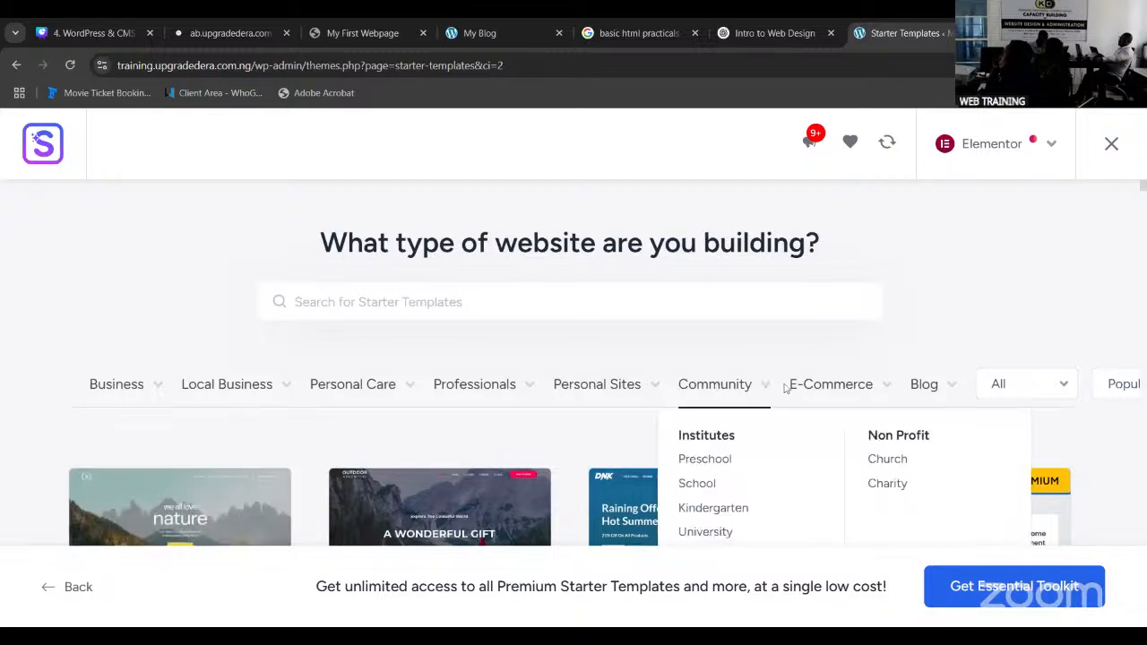
mouse_move(820, 394)
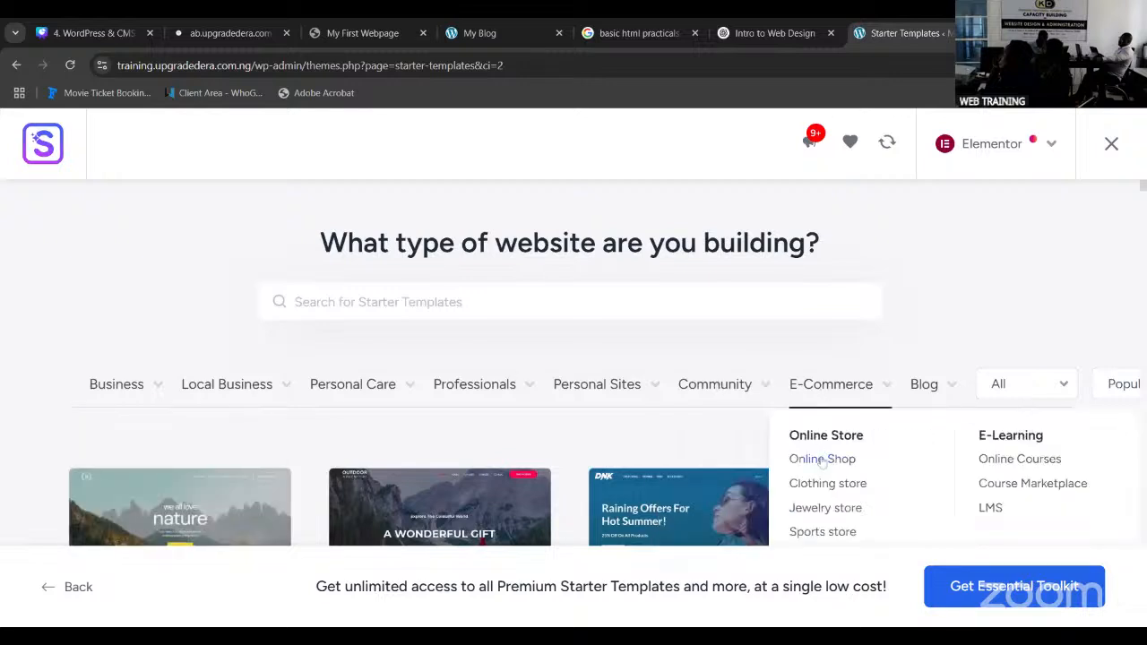
Step: Filter the templates to Clothing store under E-Commerce and scroll through the results
left_click(823, 485)
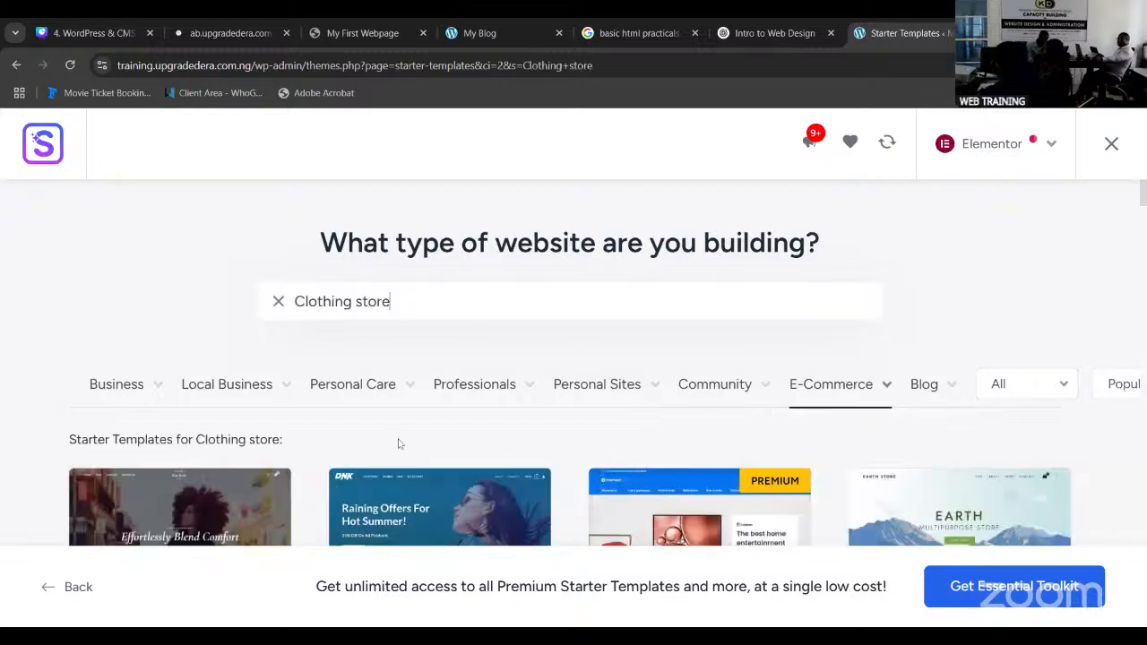
scroll(401, 443, "down", 4)
scroll(401, 444, "down", 2)
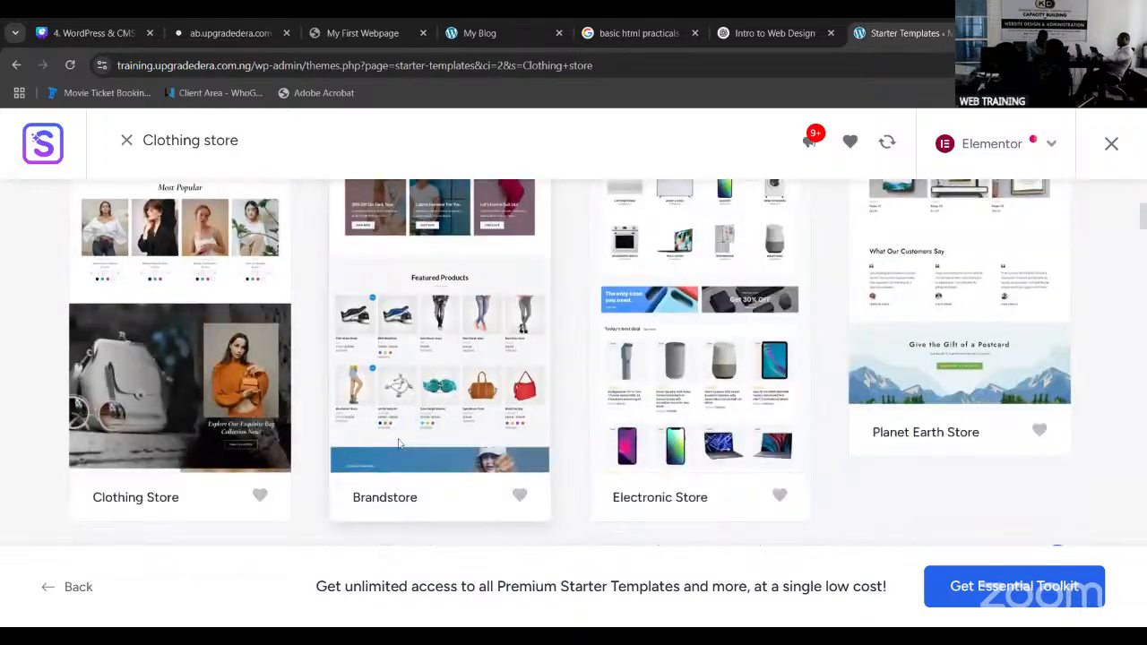
scroll(401, 444, "up", 5)
scroll(570, 363, "down", 2)
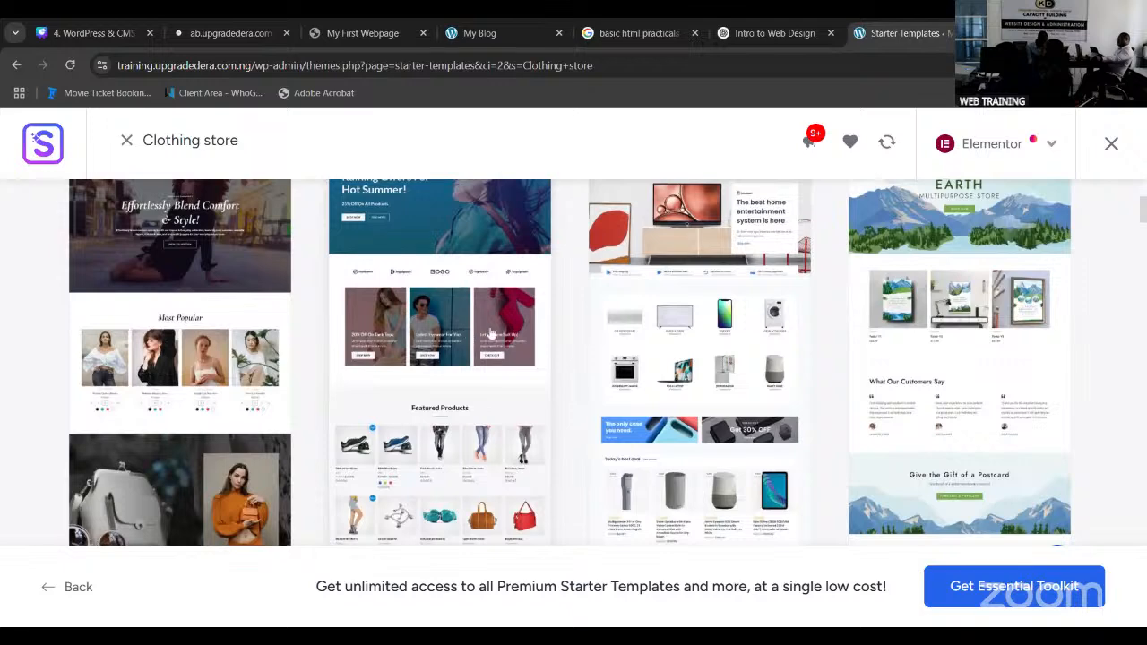
scroll(665, 375, "down", 1)
scroll(665, 376, "down", 2)
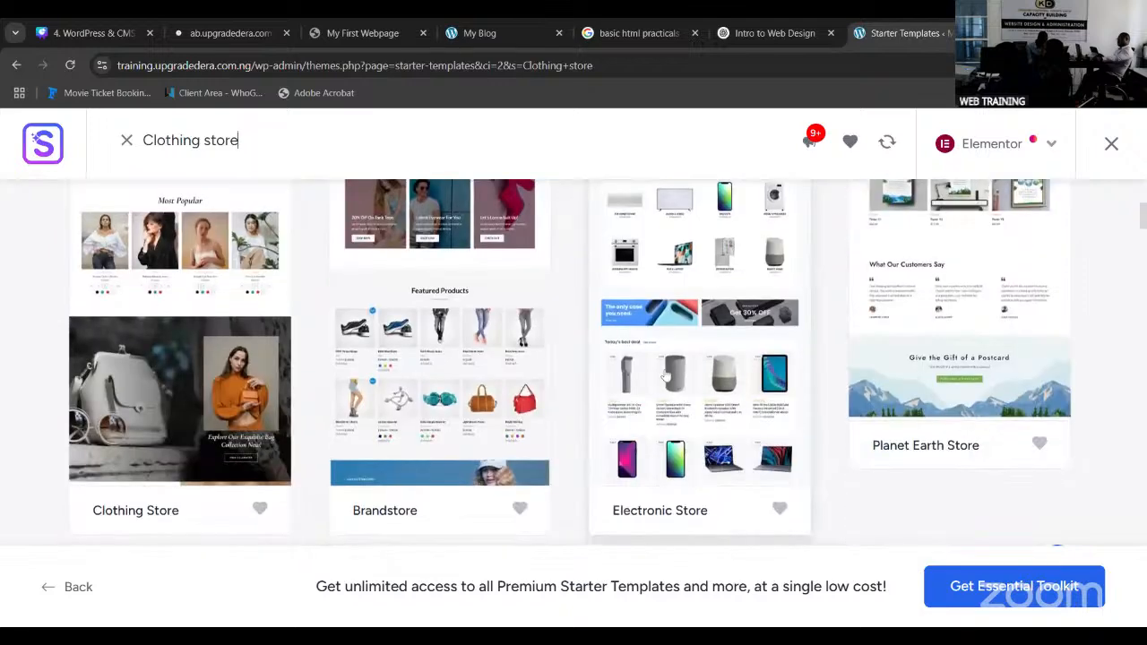
scroll(665, 376, "down", 2)
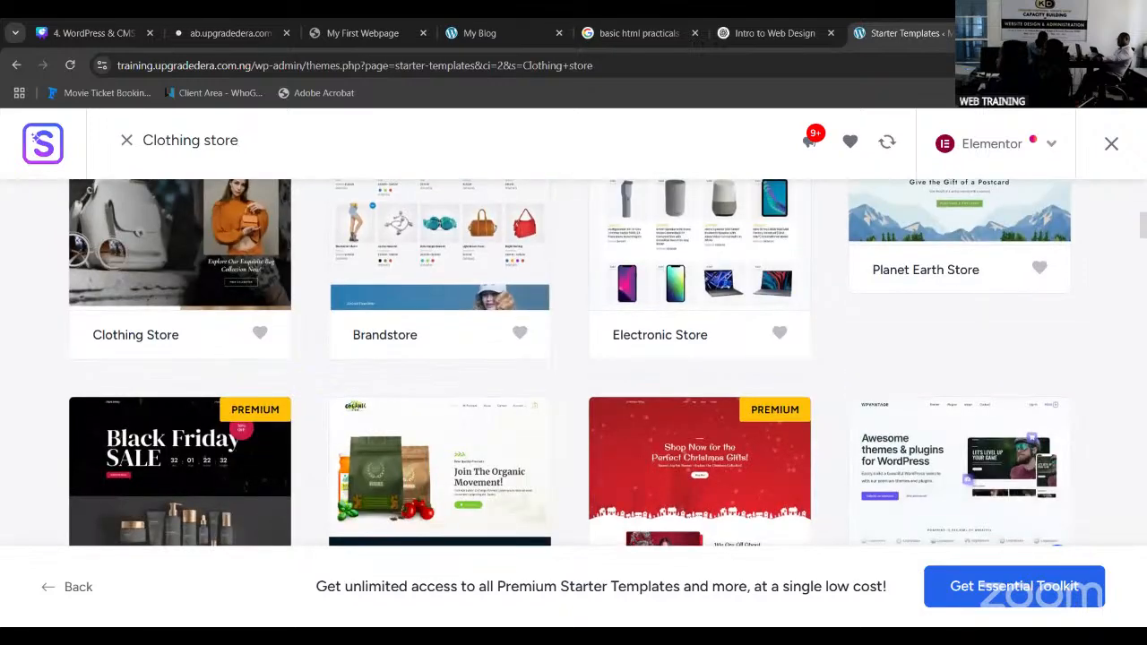
scroll(574, 363, "down", 3)
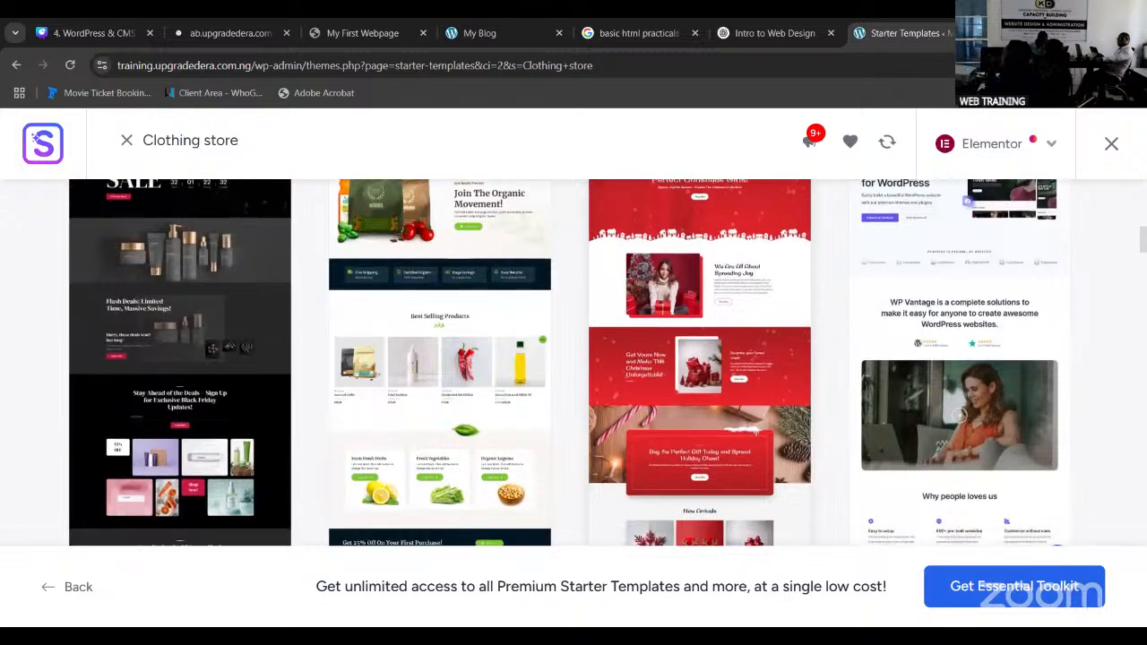
scroll(699, 358, "down", 3)
scroll(573, 363, "down", 7)
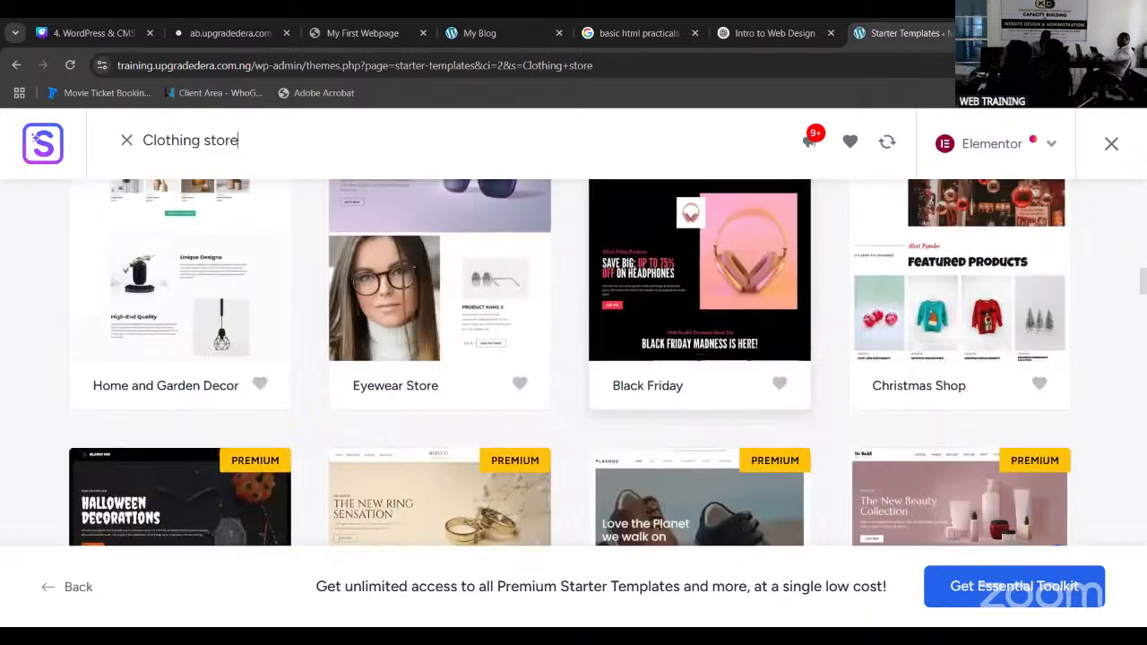
scroll(699, 358, "down", 2)
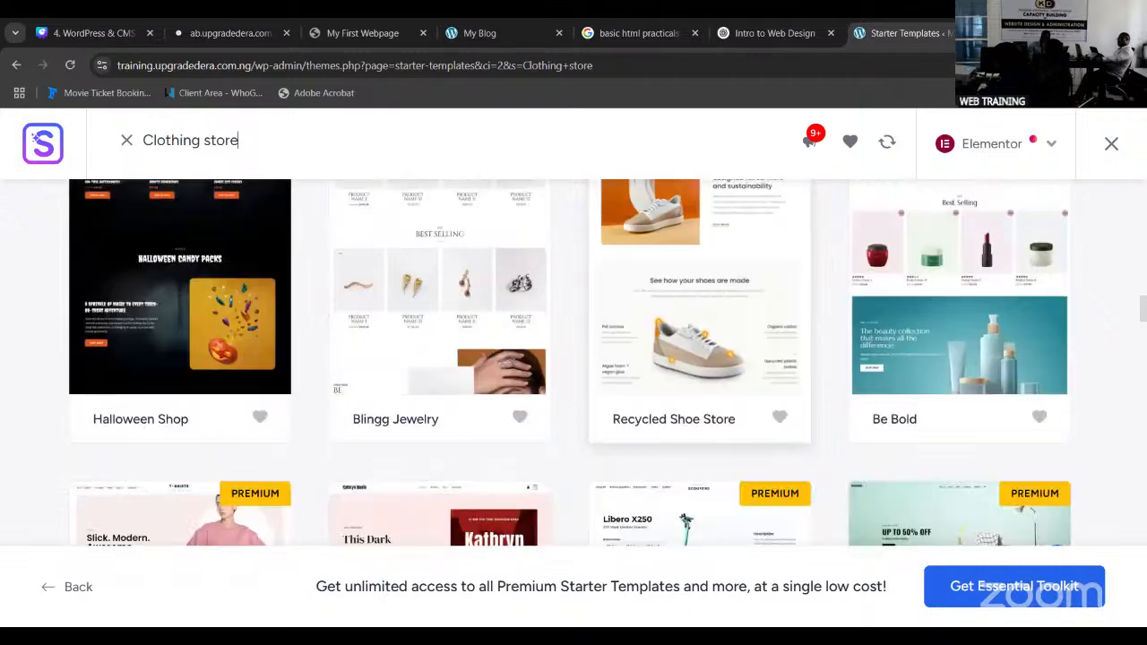
scroll(573, 363, "down", 4)
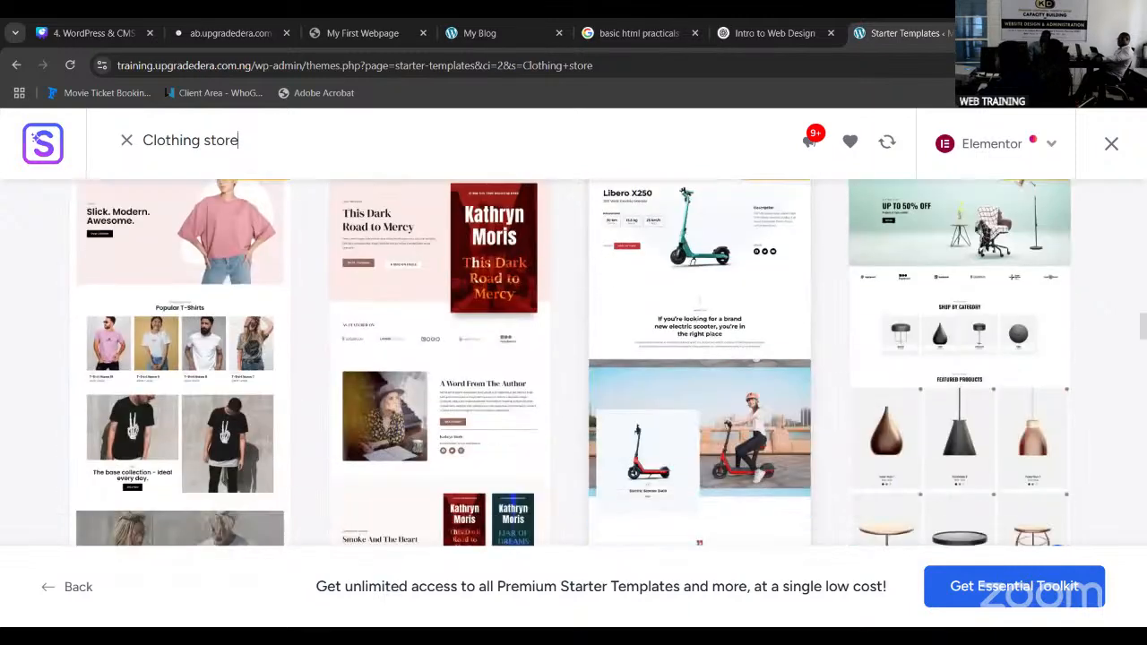
scroll(573, 363, "down", 2)
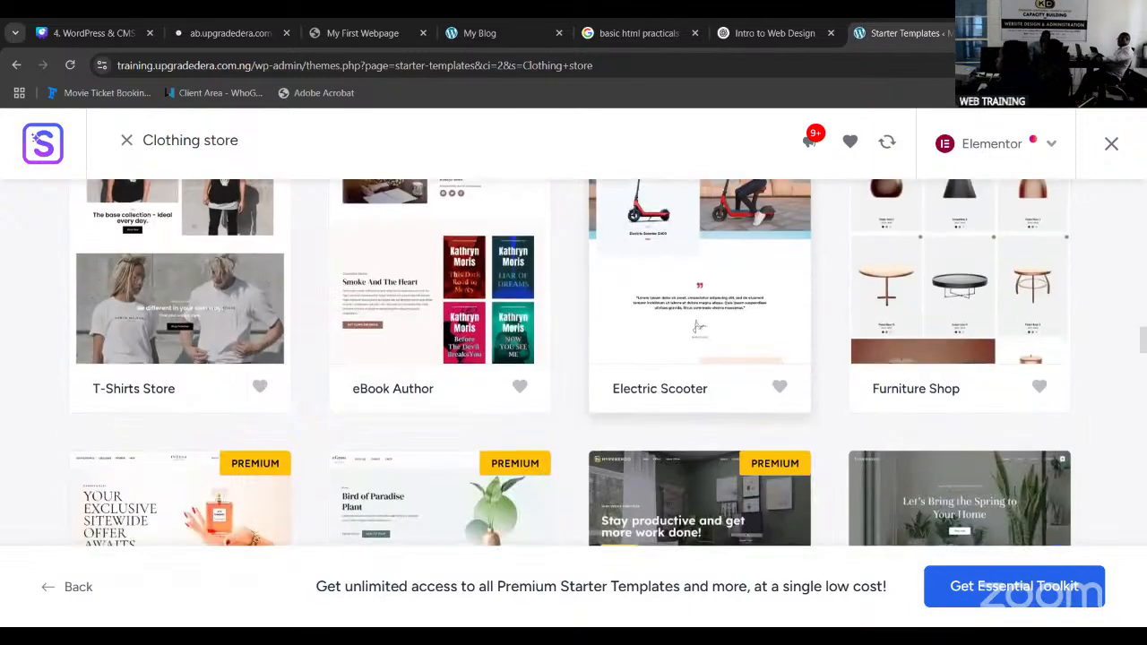
scroll(573, 363, "down", 5)
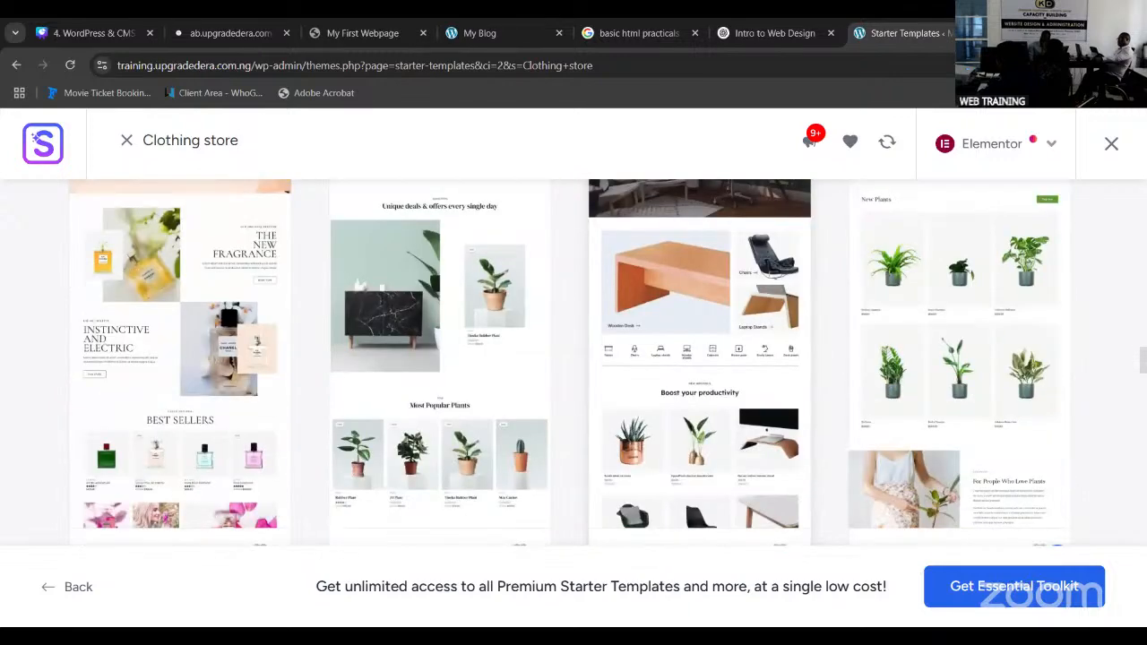
scroll(573, 363, "down", 2)
scroll(573, 363, "up", 3)
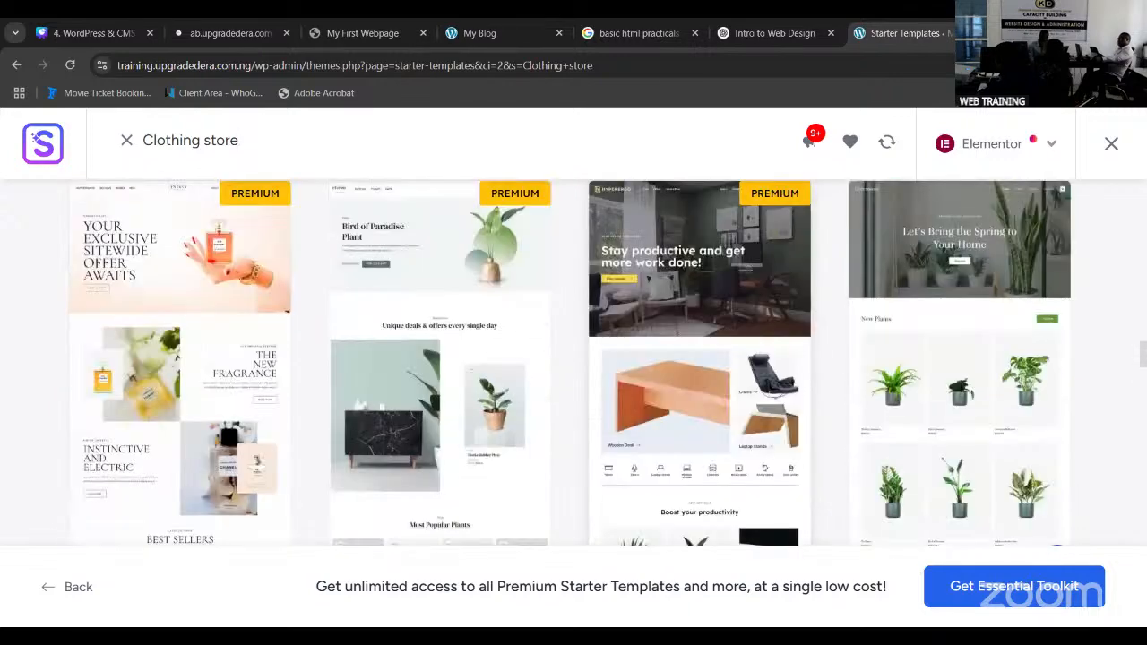
scroll(573, 363, "up", 2)
scroll(574, 363, "up", 3)
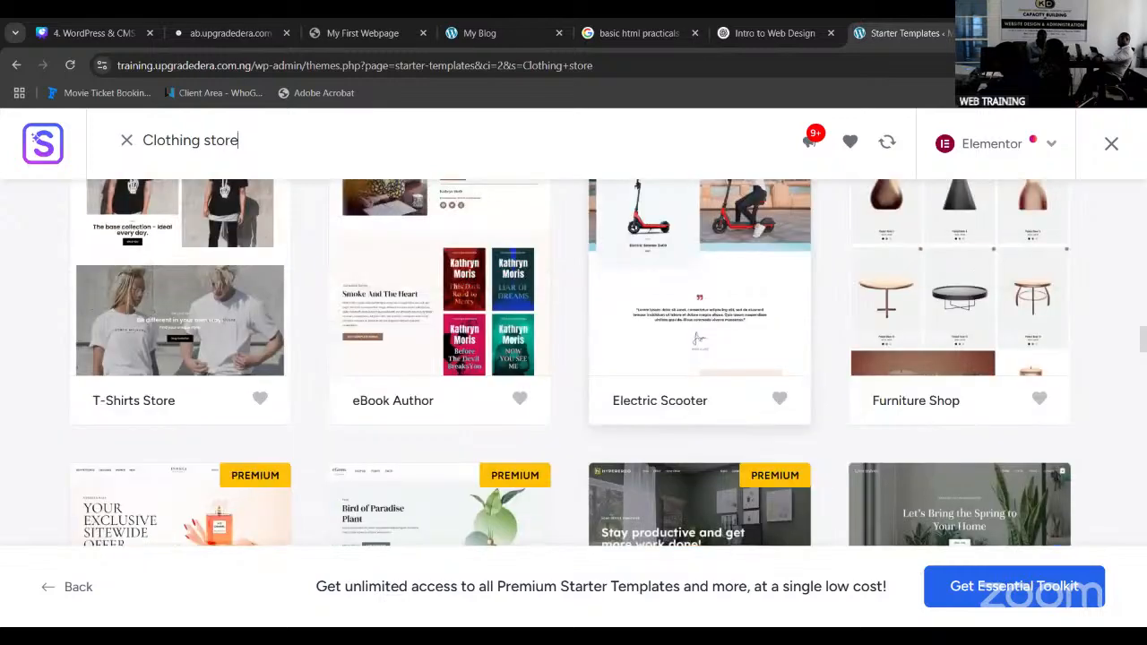
scroll(975, 305, "up", 1)
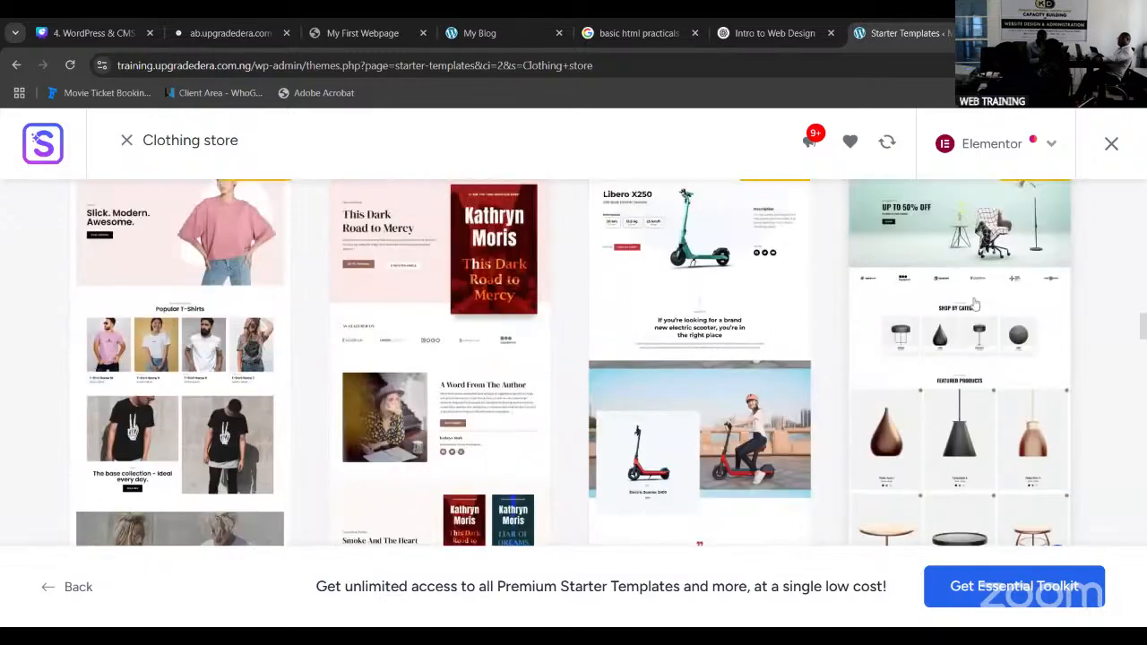
Step: Preview the Furniture Shop template, then return to the template list
left_click(975, 305)
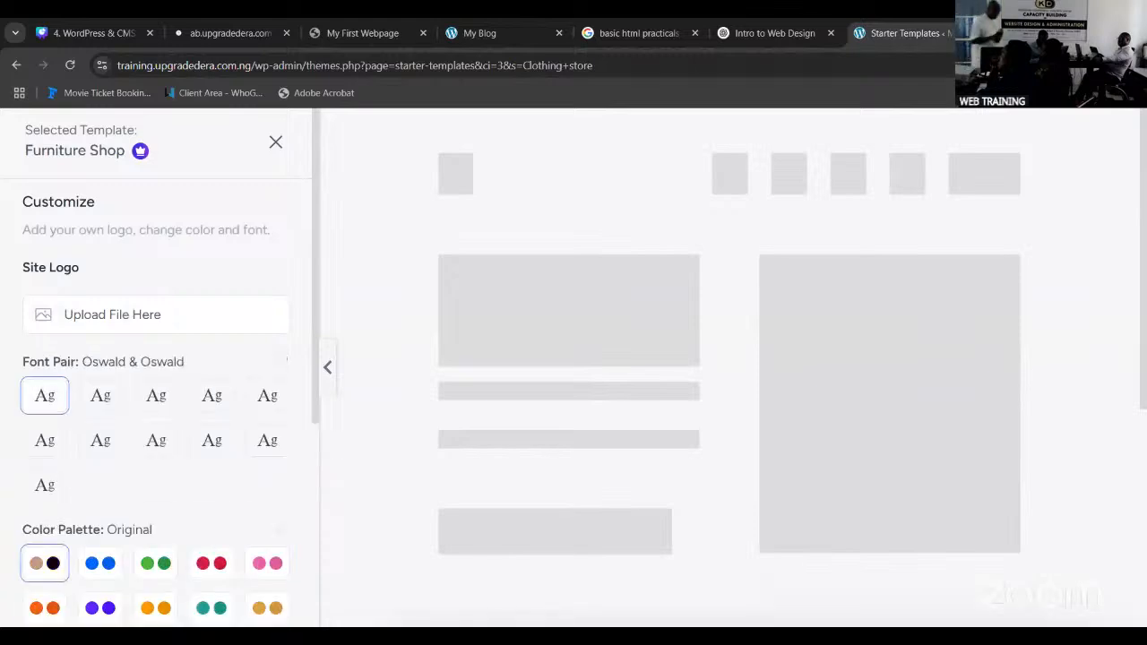
scroll(113, 405, "down", 4)
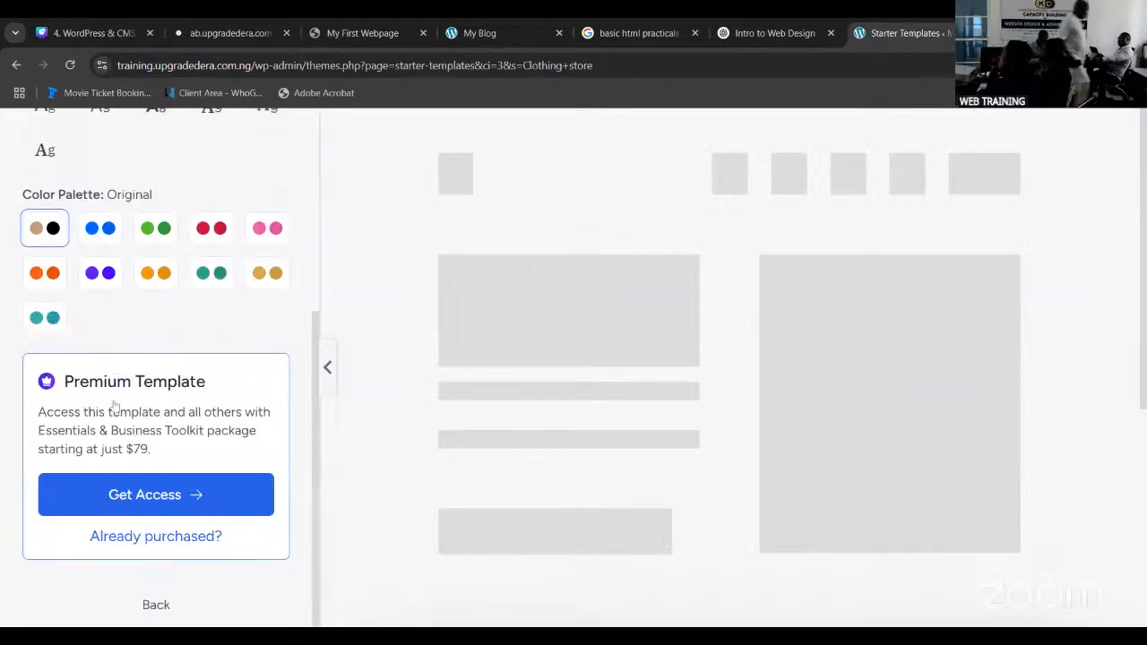
scroll(9, 167, "up", 4)
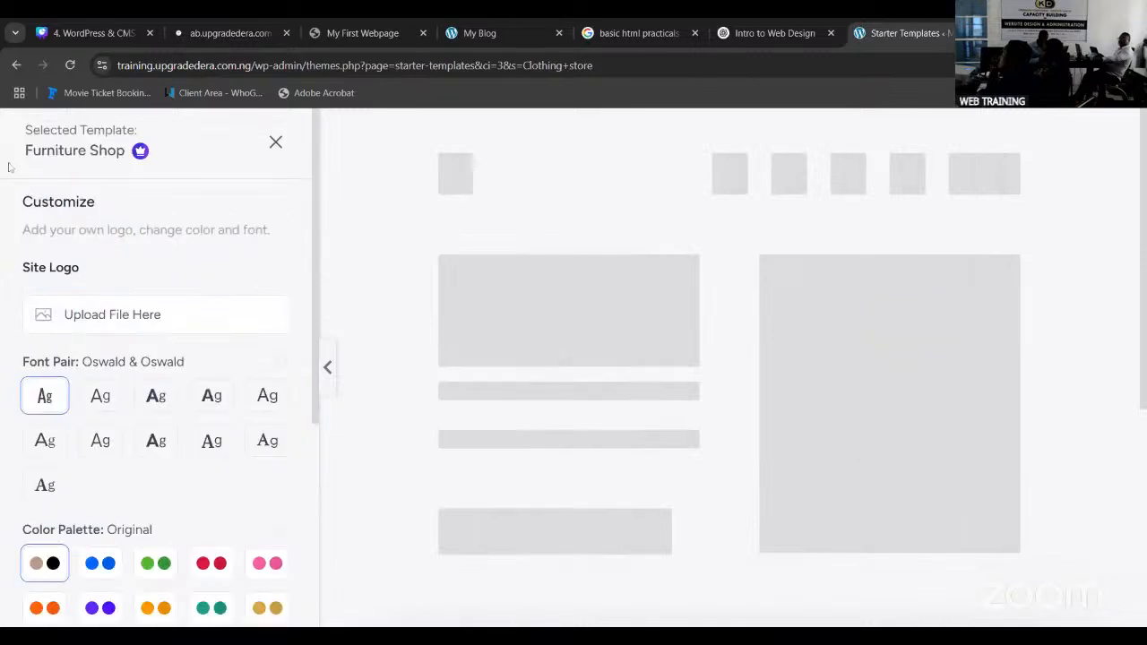
left_click(276, 144)
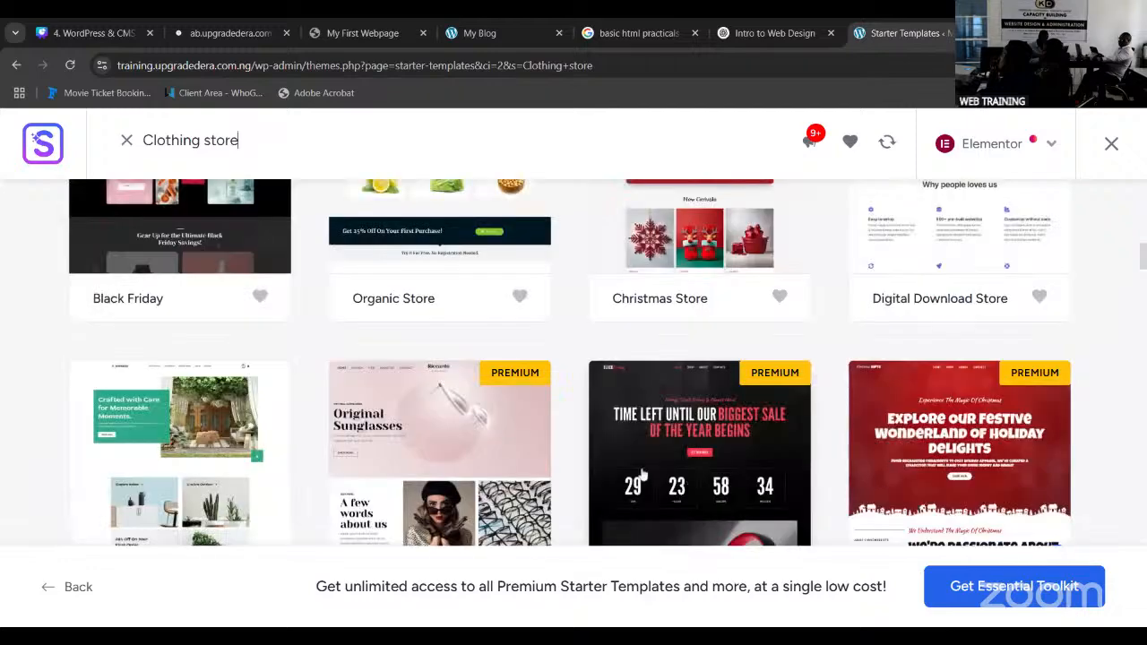
Step: Select the Digital Download Store template for customizing
scroll(489, 408, "up", 1)
scroll(489, 408, "up", 3)
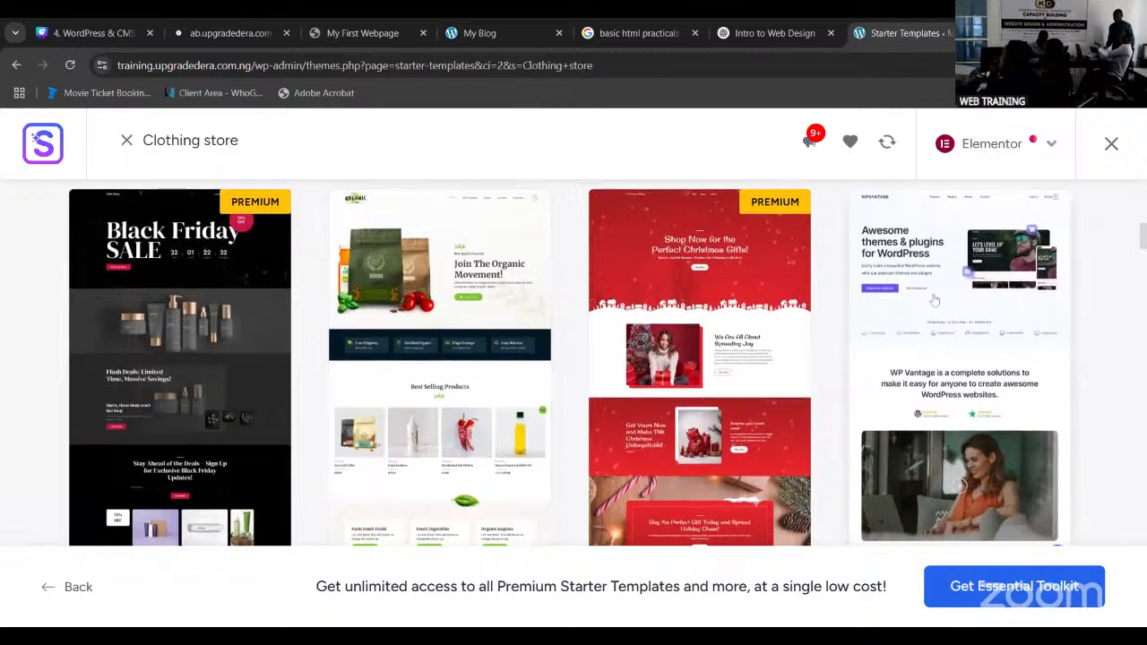
scroll(935, 307, "down", 1)
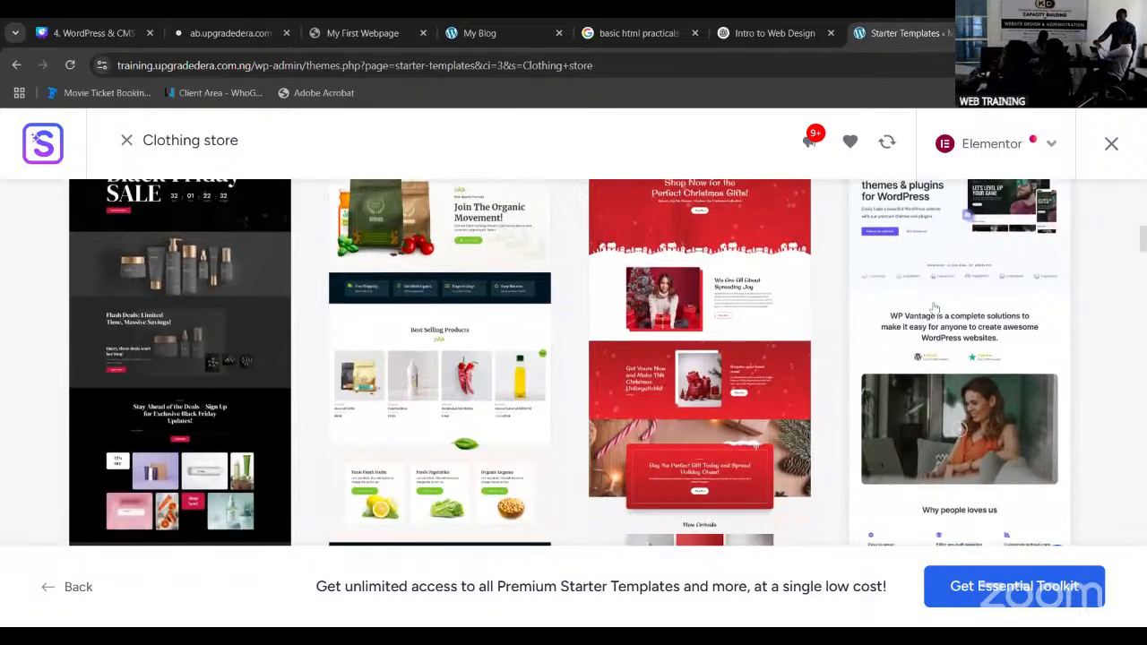
left_click(935, 307)
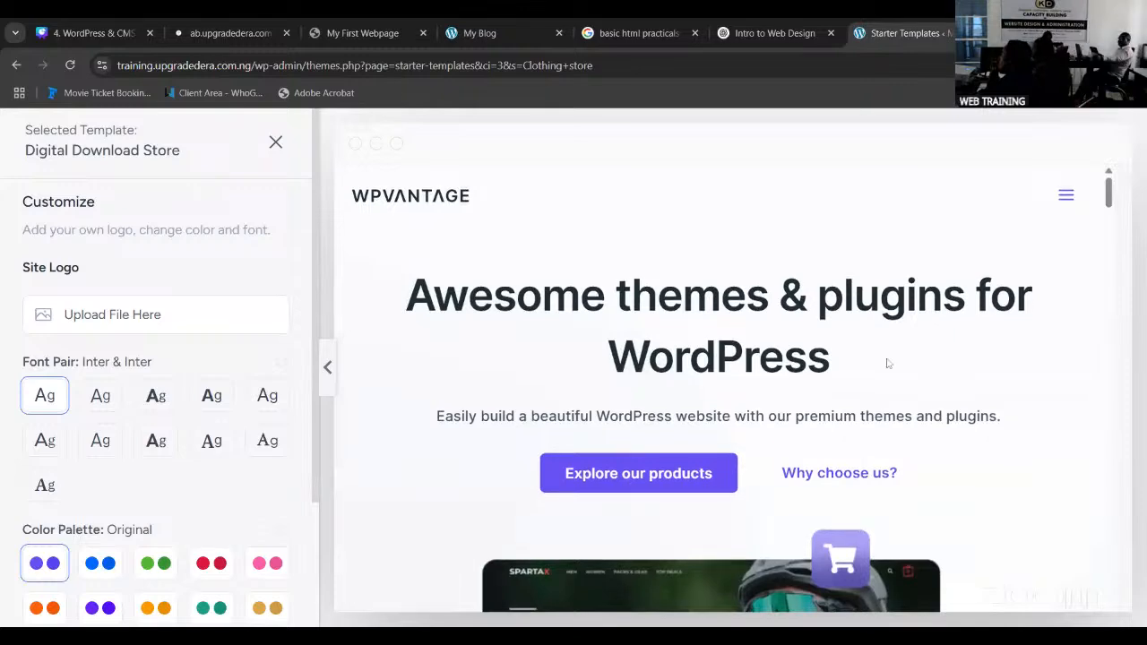
Step: Open the site logo media picker and close it without adding a logo
scroll(887, 363, "down", 3)
scroll(721, 368, "down", 4)
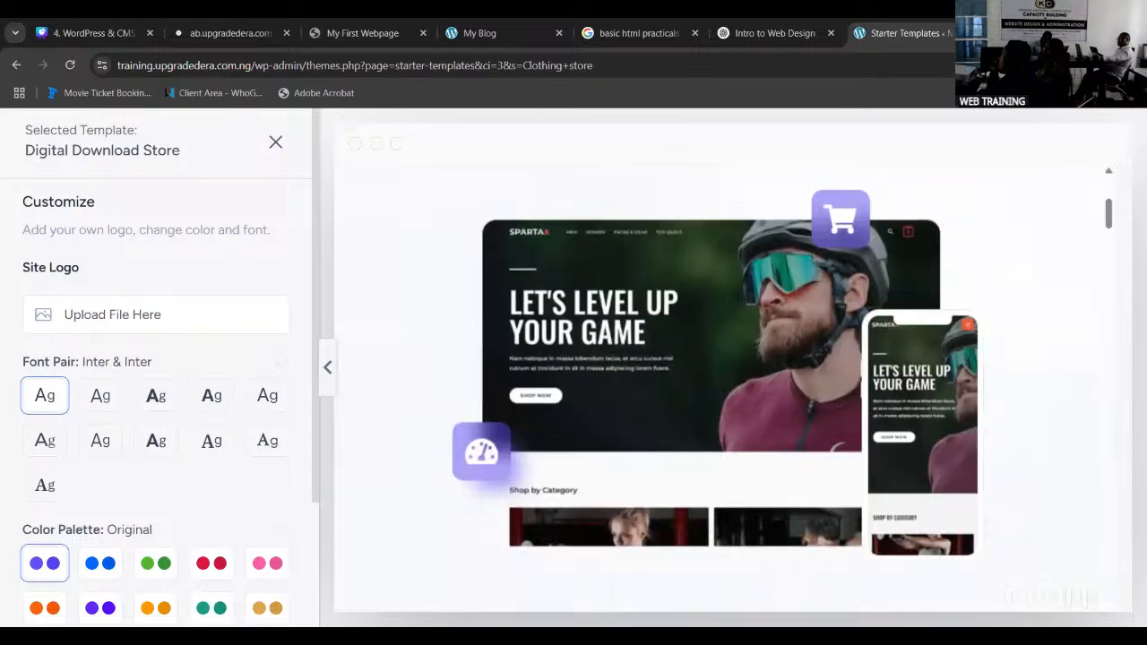
scroll(722, 368, "down", 4)
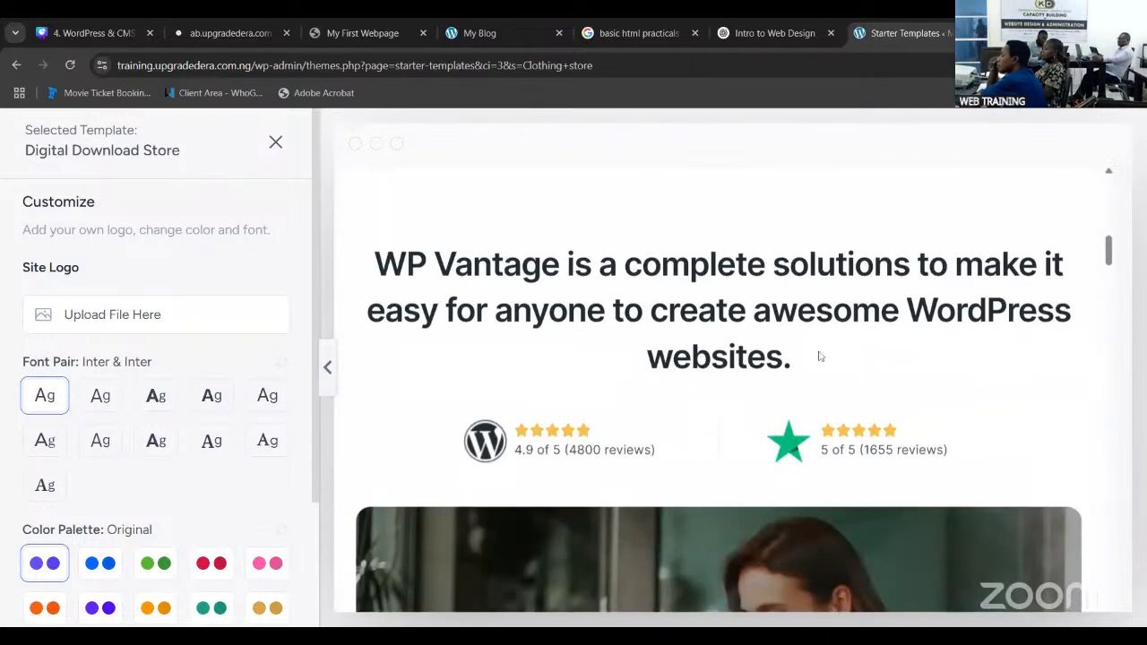
left_click(53, 328)
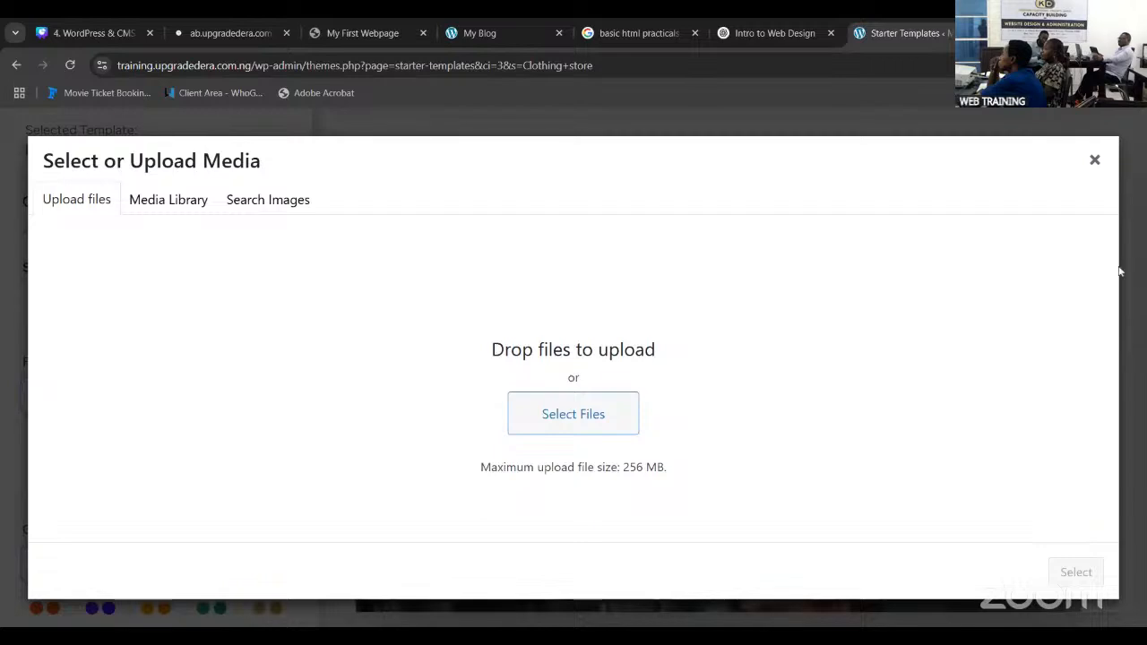
left_click(1094, 159)
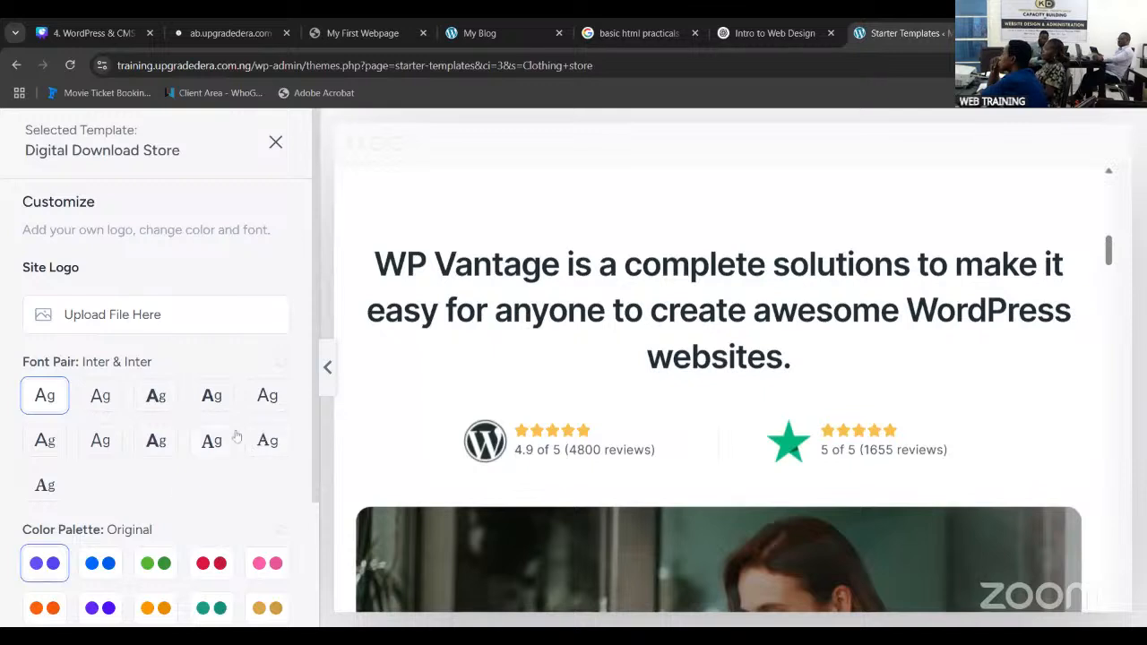
Step: Try the red Style 3 and teal Style 8 palettes, then apply purple Style 6 and continue
scroll(148, 475, "down", 3)
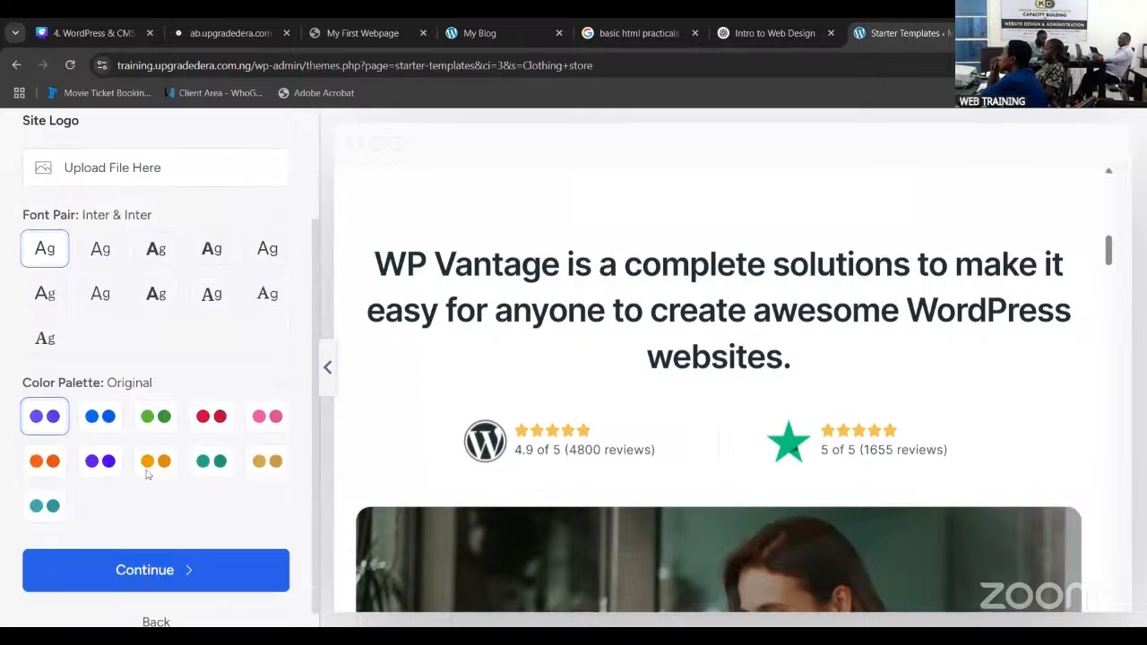
left_click(212, 415)
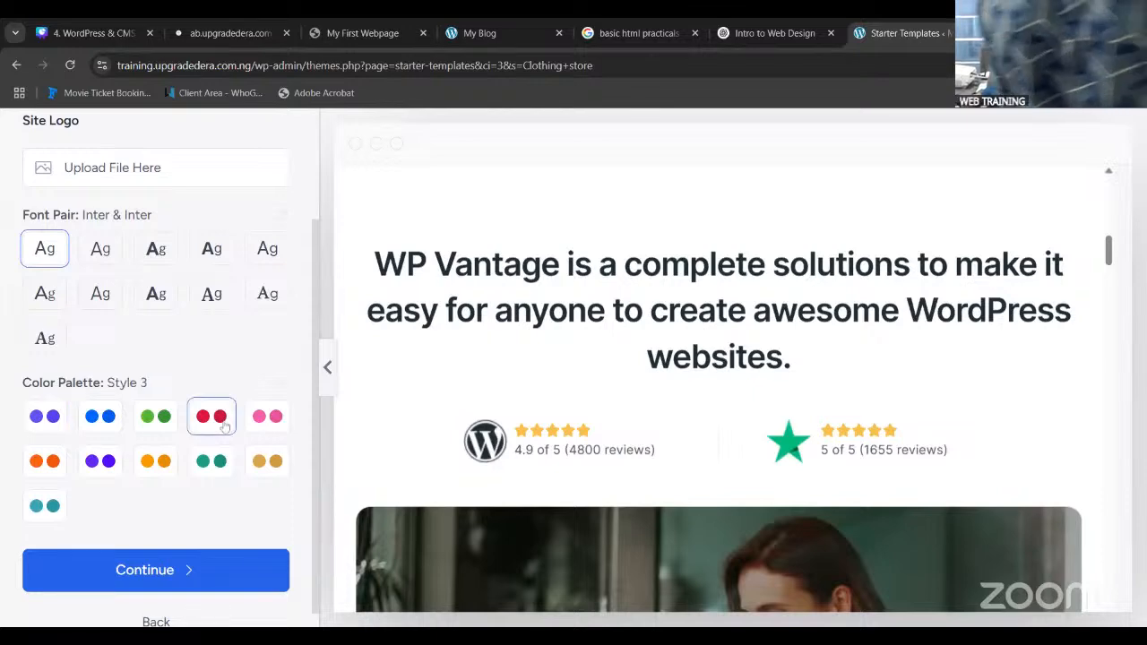
scroll(616, 390, "up", 5)
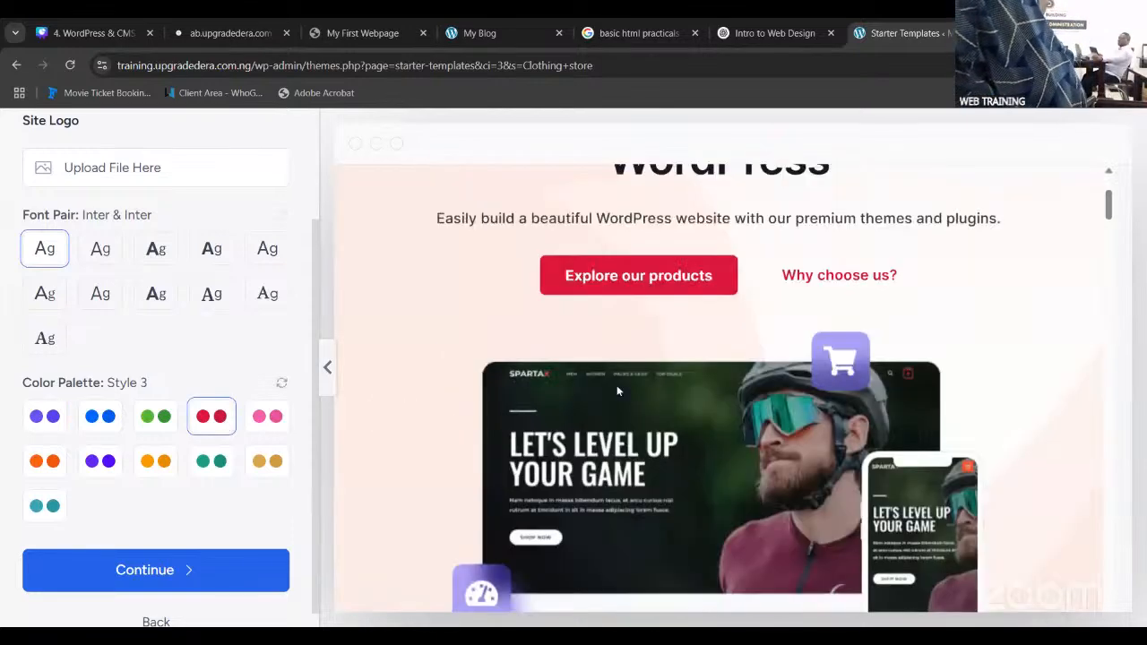
left_click(218, 464)
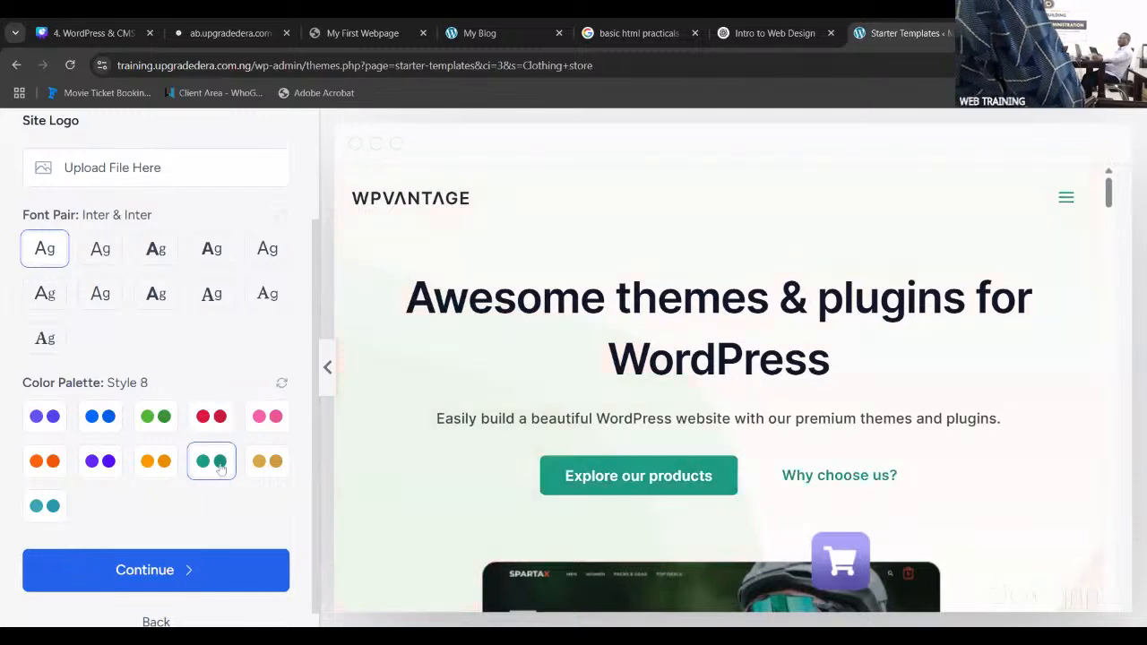
left_click(90, 469)
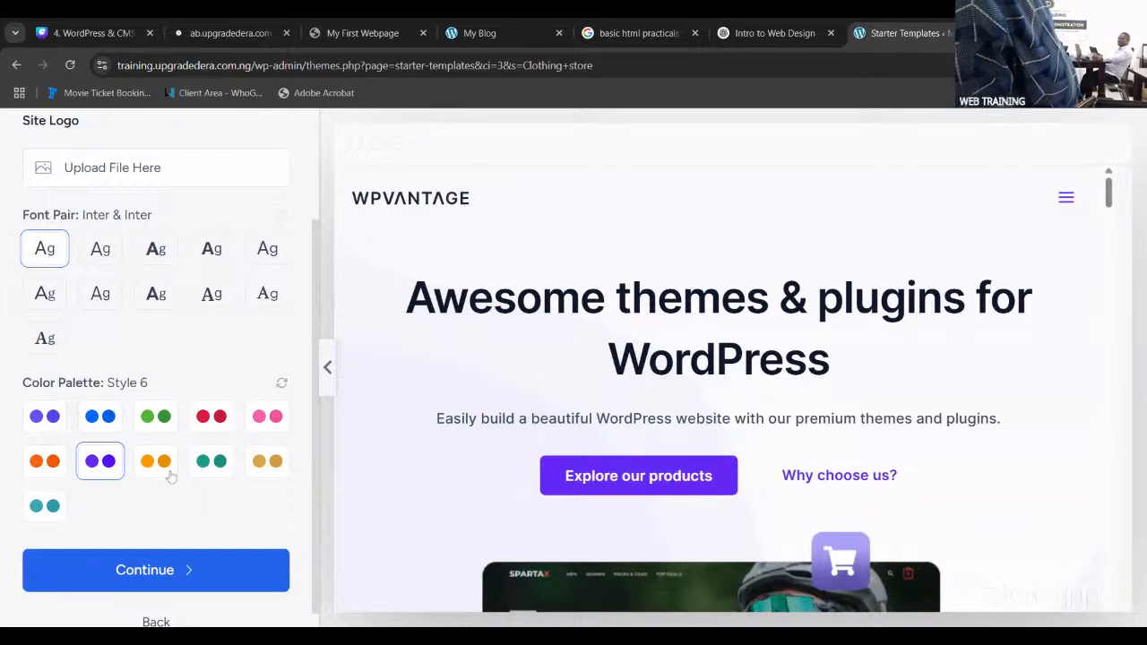
mouse_move(582, 451)
left_mouse_down()
mouse_move(663, 453)
mouse_move(571, 450)
left_mouse_up()
scroll(571, 451, "down", 5)
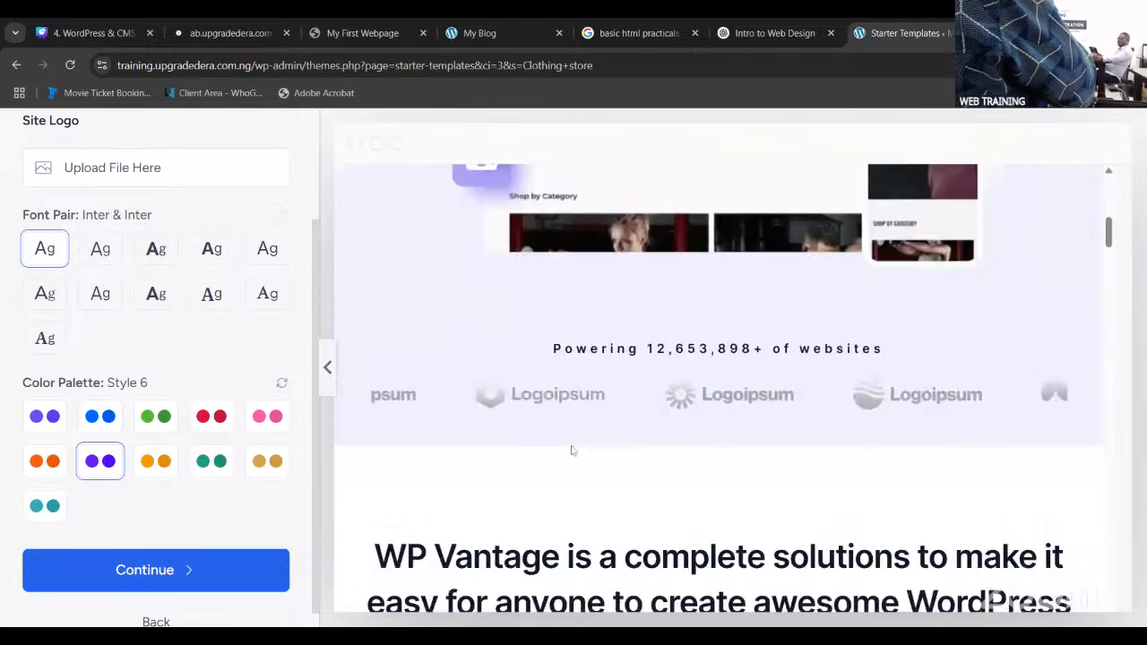
left_click(164, 574)
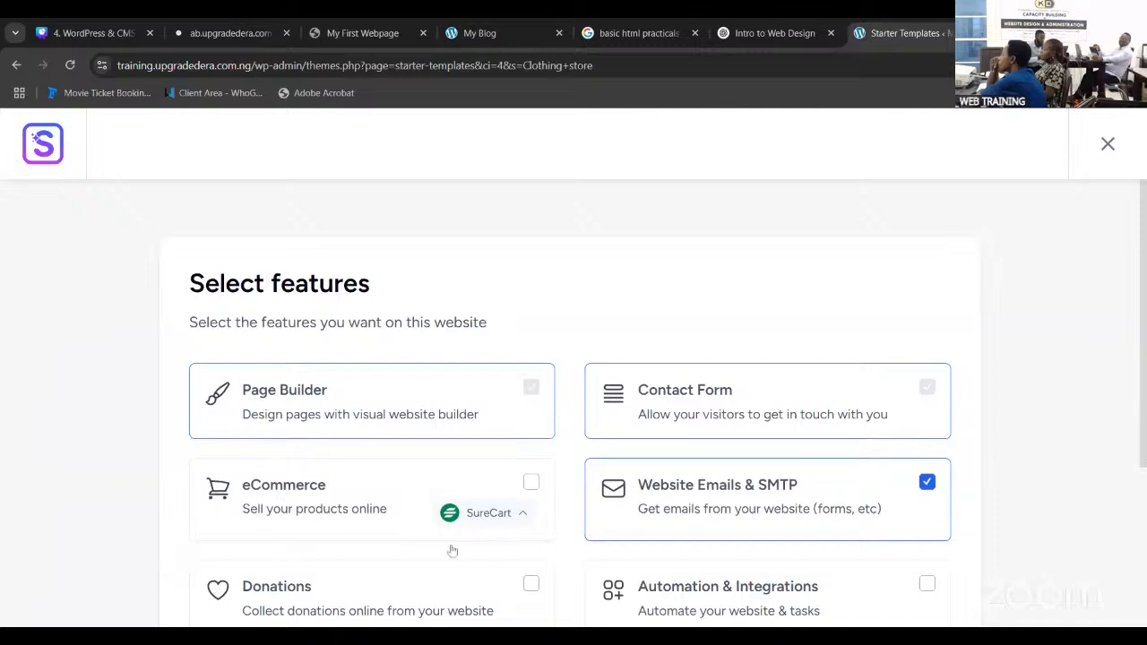
Step: Leave the Select features defaults unchanged and continue to the details form
scroll(476, 561, "down", 2)
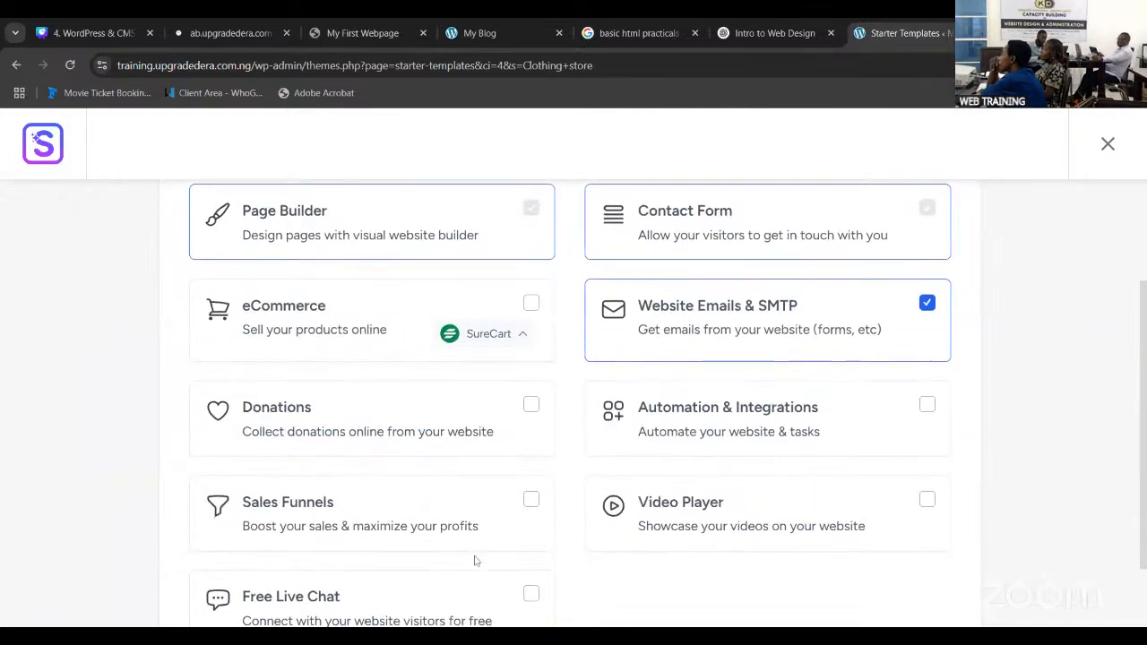
scroll(476, 561, "down", 2)
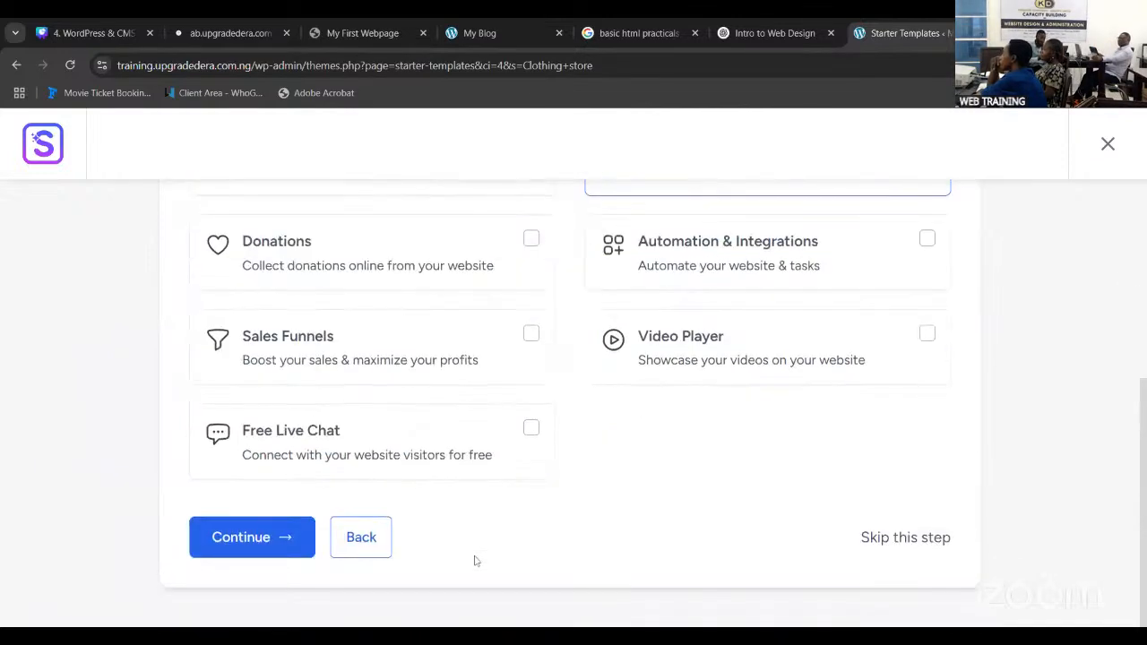
scroll(476, 561, "up", 4)
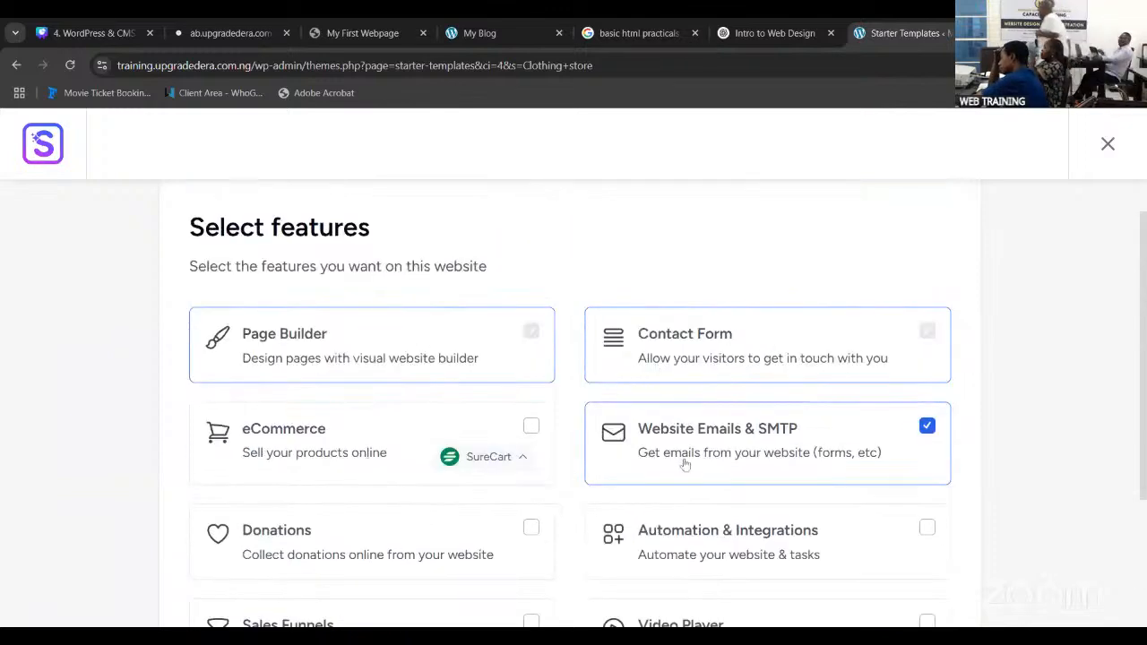
scroll(719, 462, "down", 3)
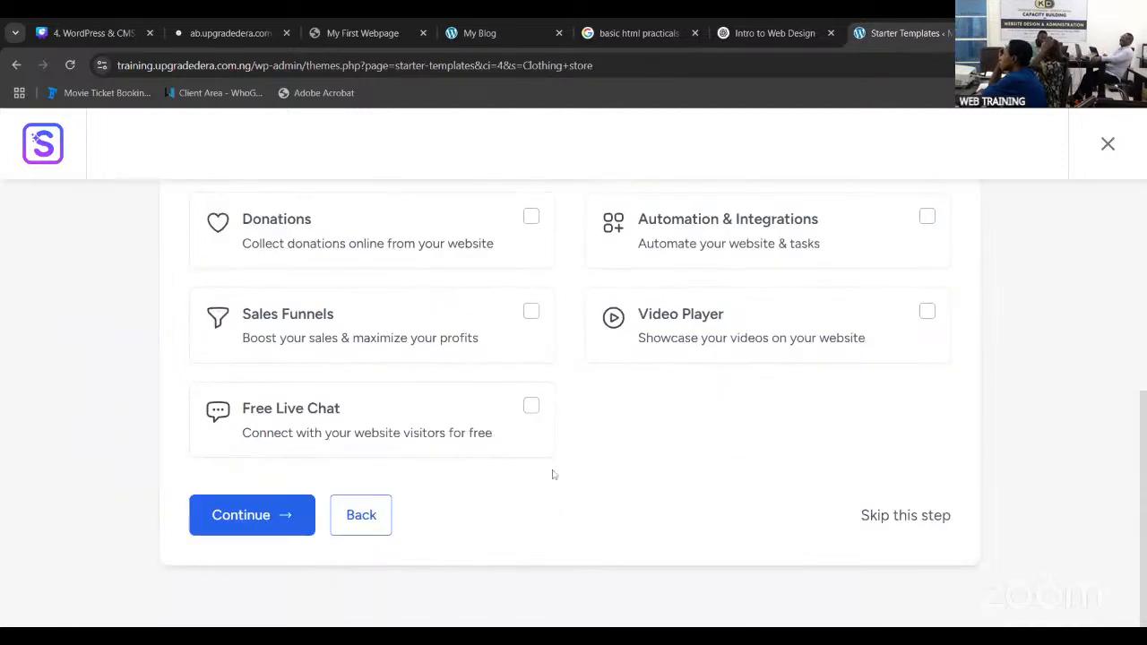
left_click(285, 520)
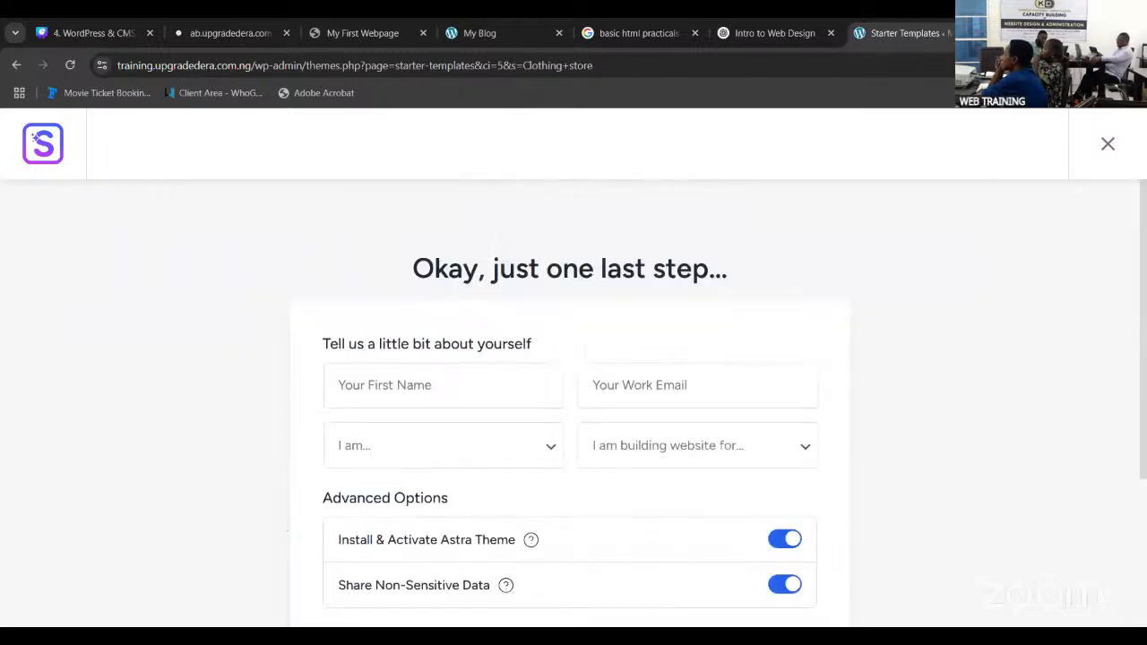
Step: Fill in the First Name and Work Email fields from the browser's autofill suggestions
scroll(570, 403, "down", 4)
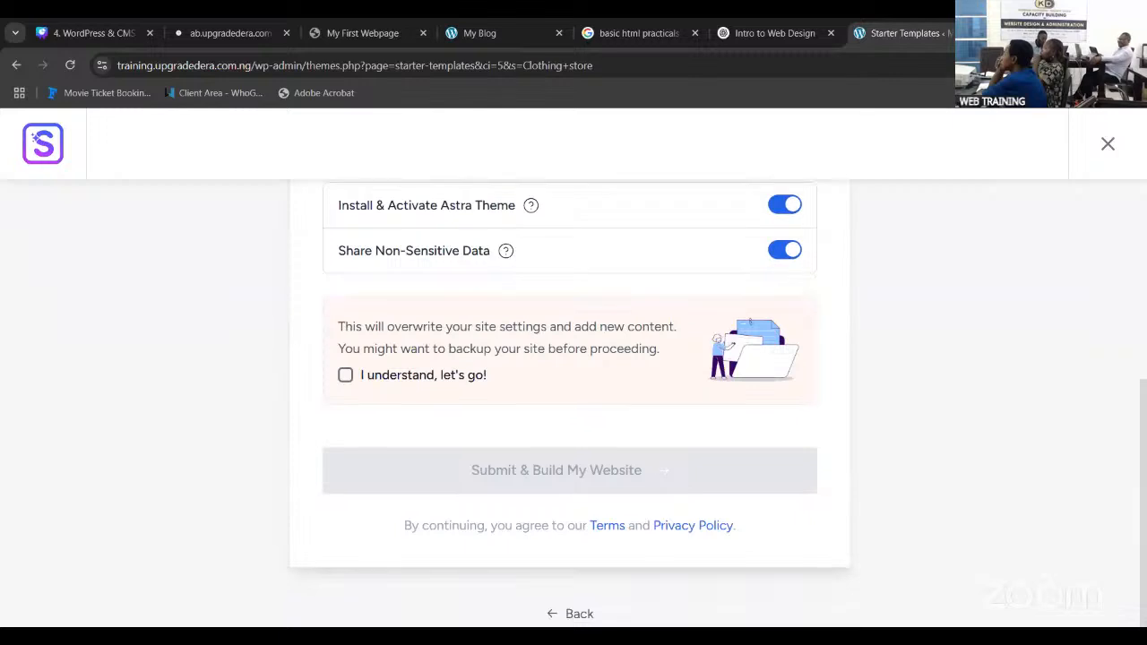
scroll(515, 485, "up", 3)
scroll(516, 486, "down", 3)
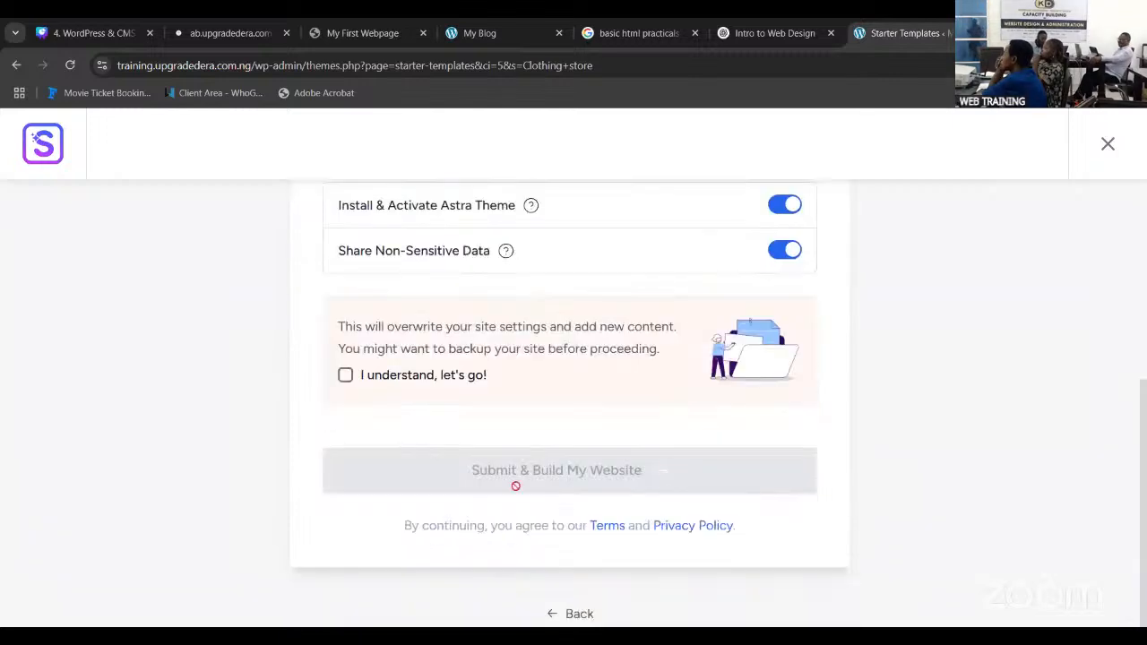
scroll(550, 466, "up", 4)
left_click(470, 369)
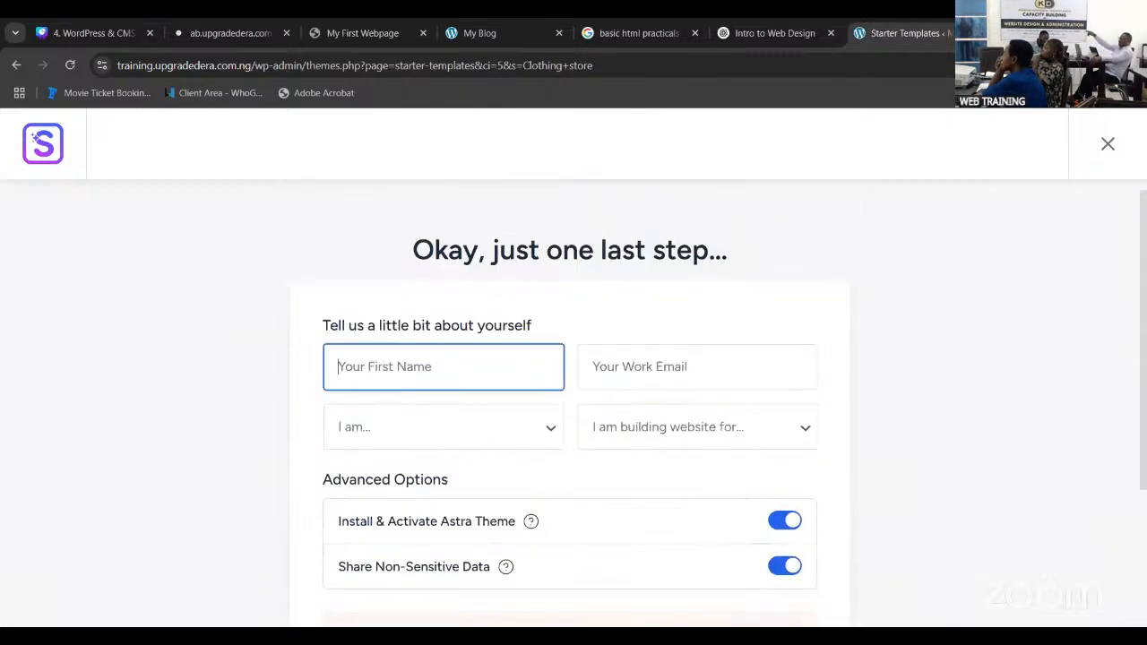
key("Down")
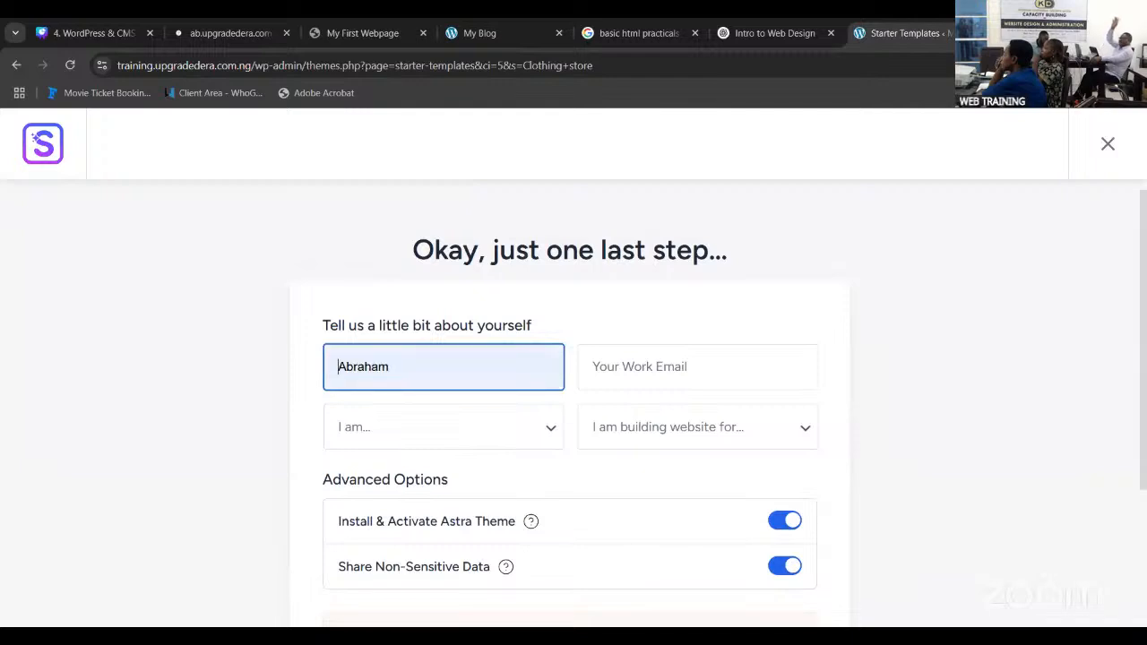
key("Return")
left_click(698, 367)
key("Down")
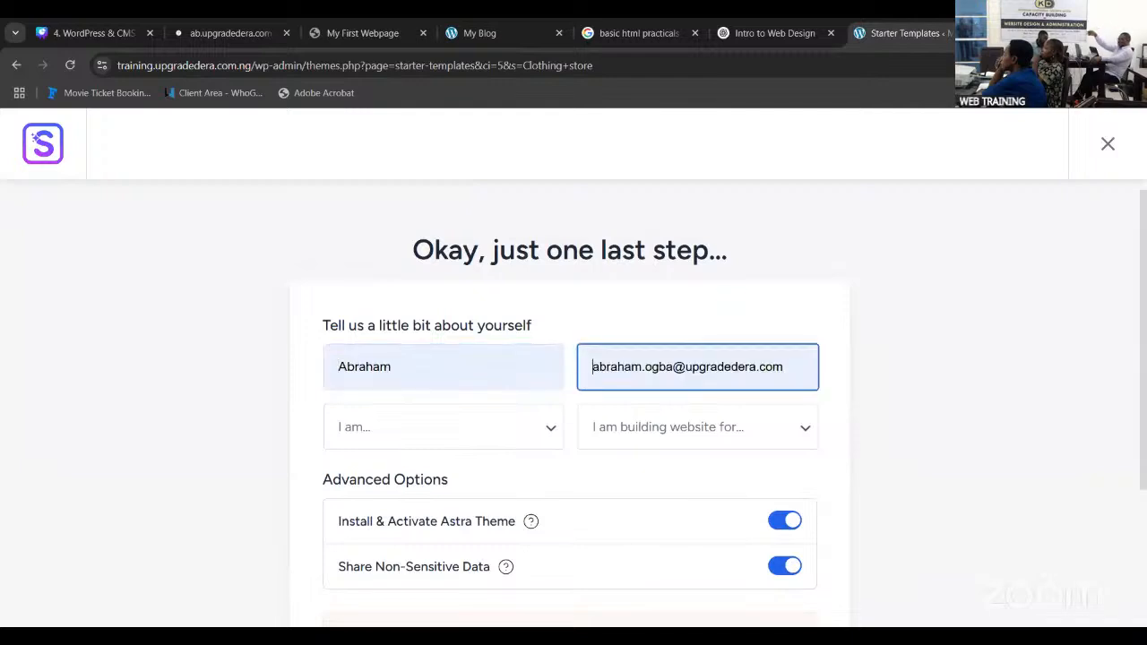
key("Return")
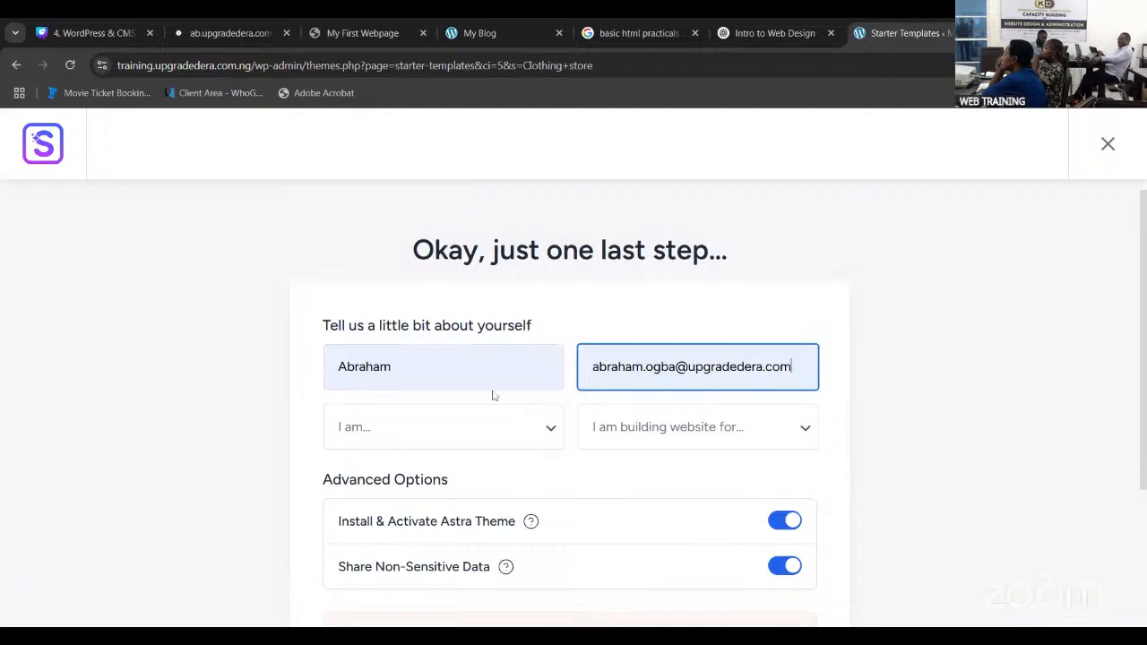
Step: Choose Intermediate and Myself/My Company, accept the overwrite warning, and submit to build the website
left_click(421, 430)
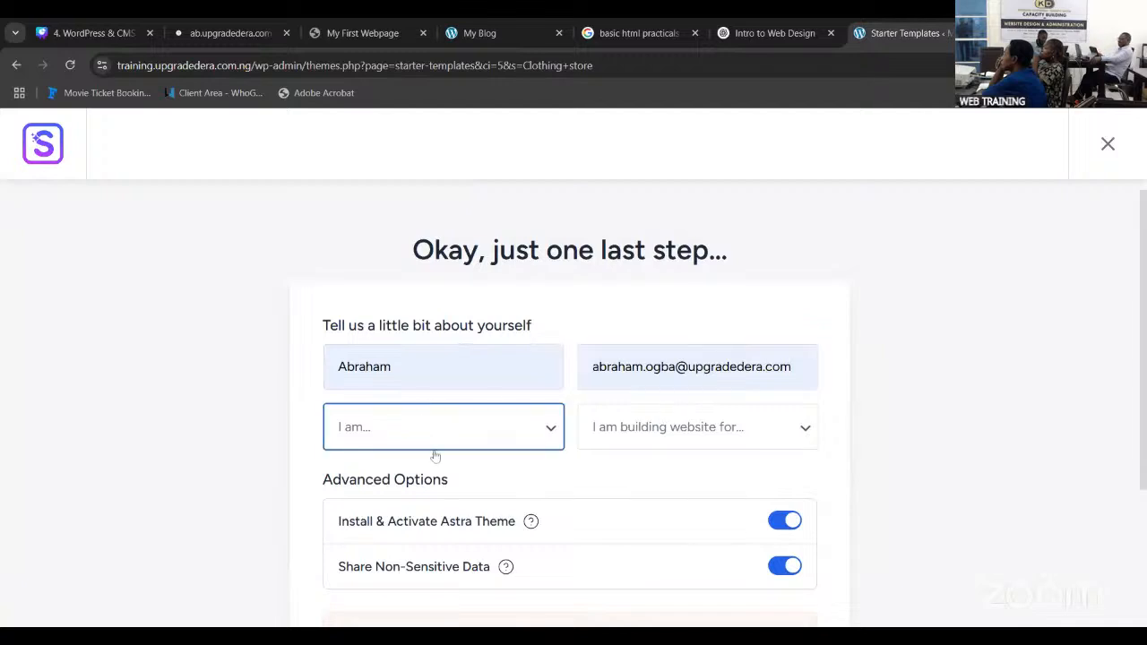
left_click(435, 489)
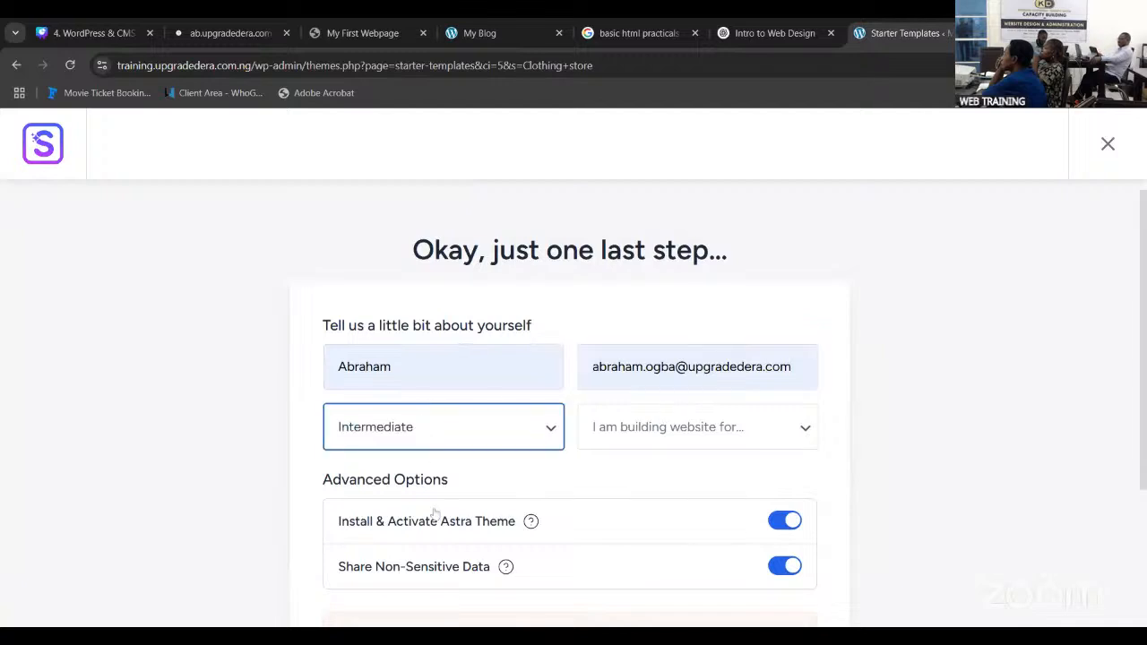
left_click(692, 439)
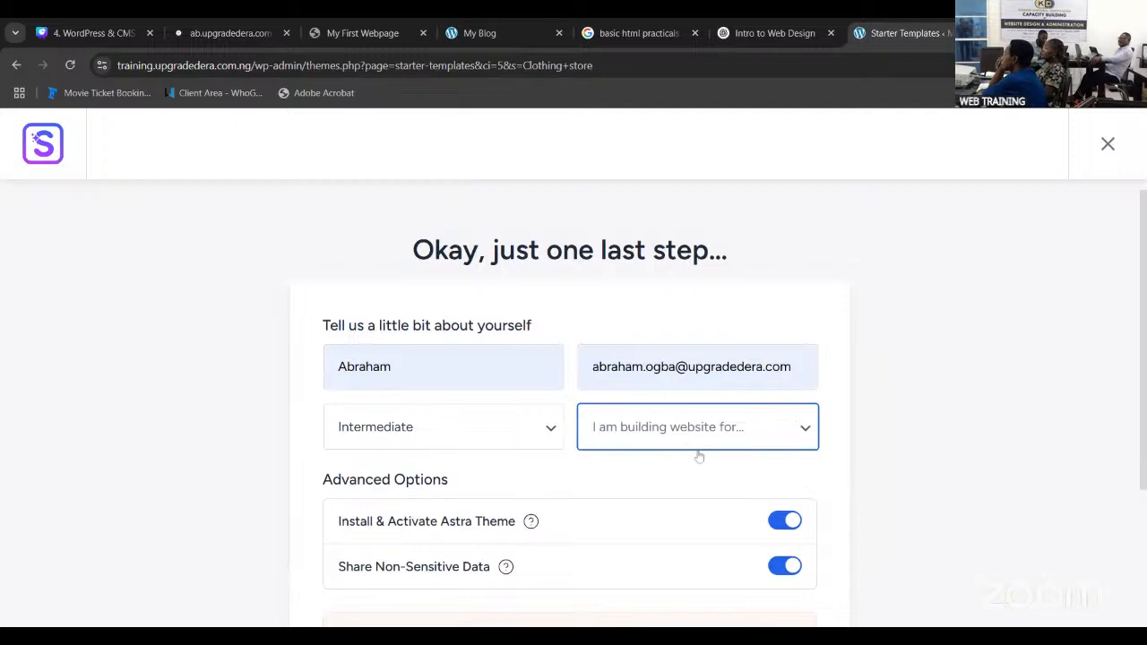
left_click(712, 493)
scroll(615, 493, "down", 3)
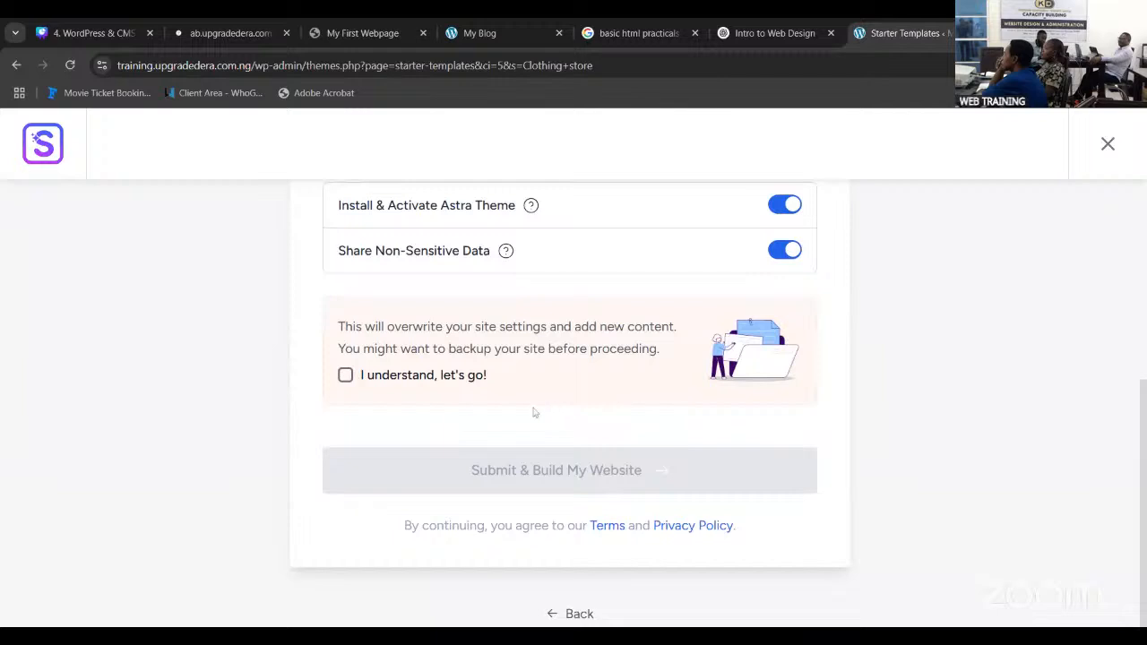
left_click(349, 376)
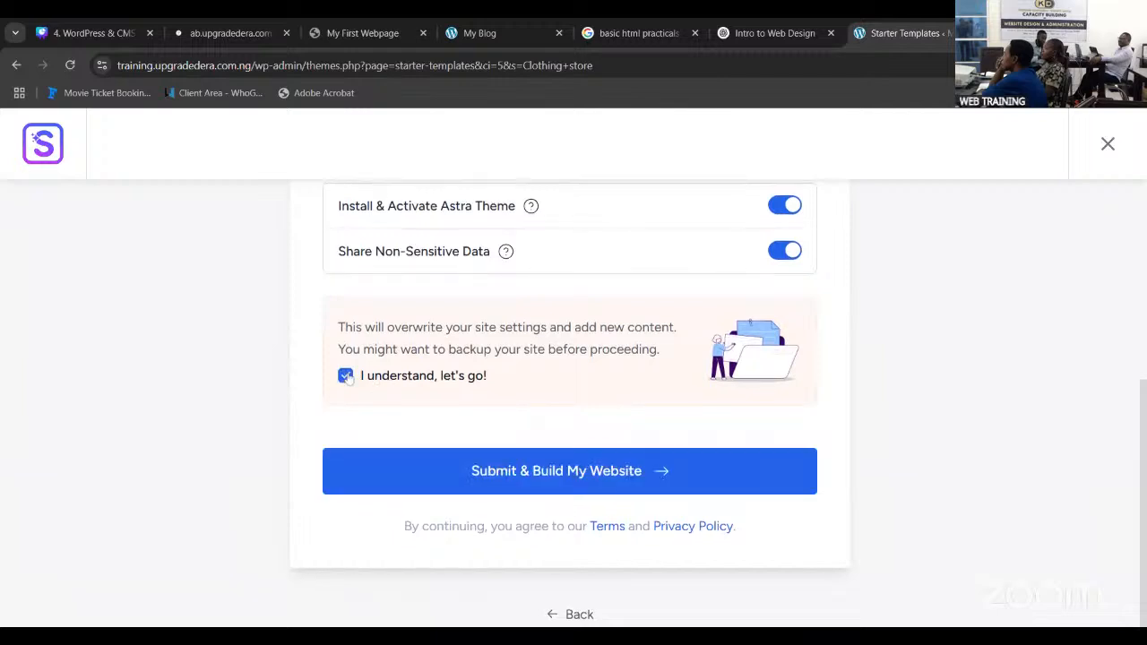
left_click(643, 477)
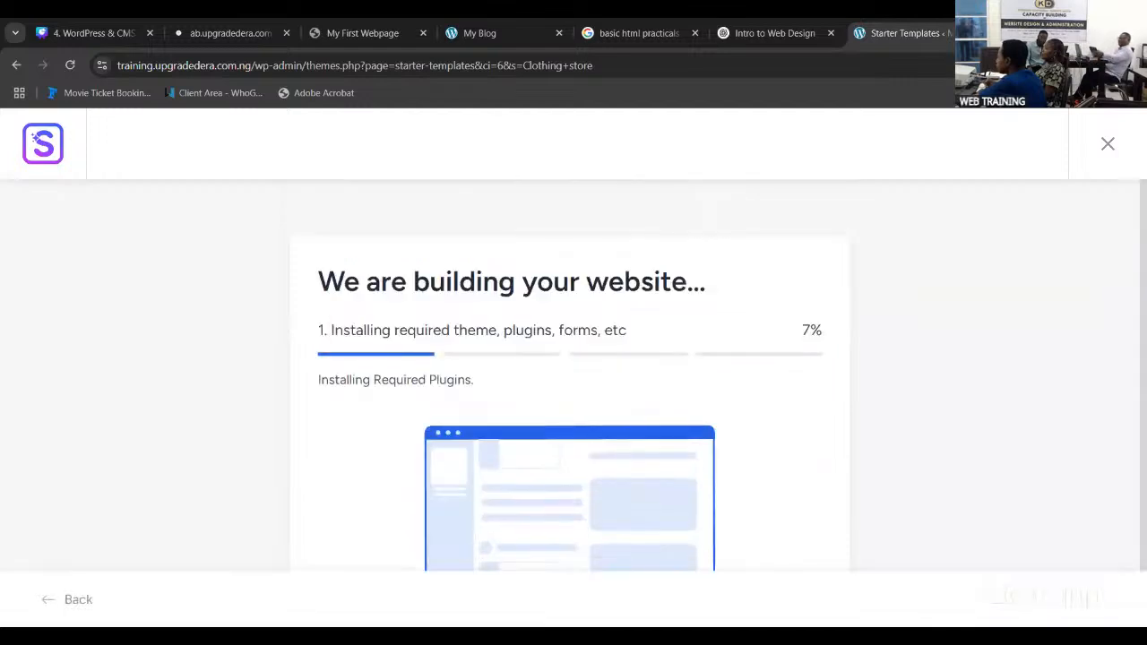
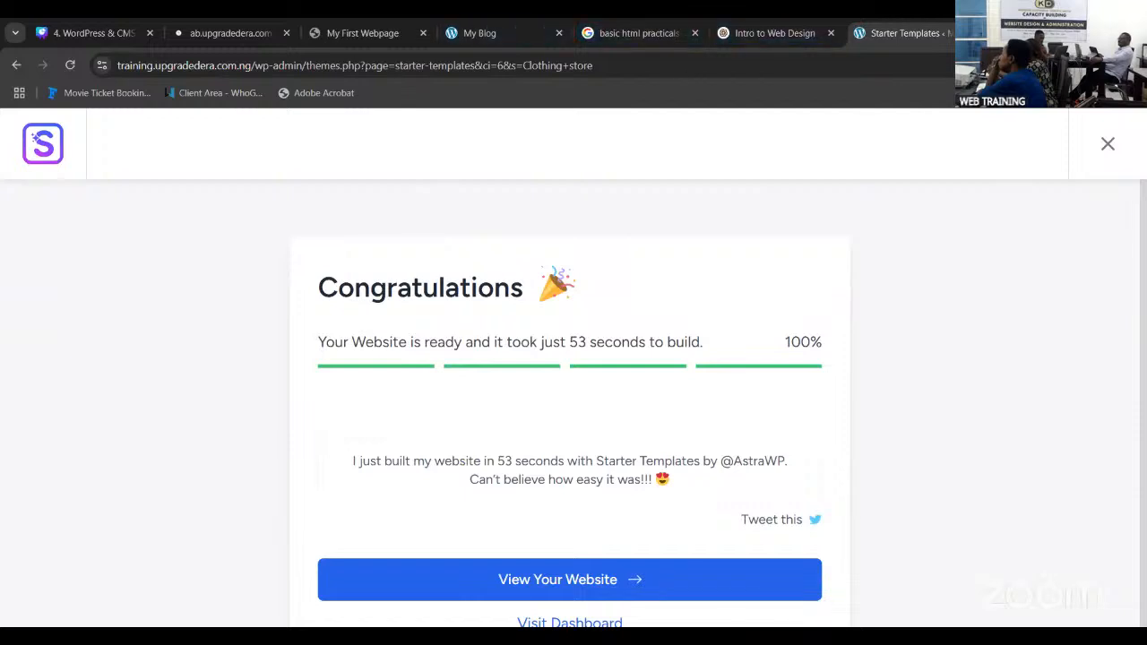
Step: Load training.upgradedera.com.ng in a new tab, without the /wp-admin suffix
key("ctrl+t")
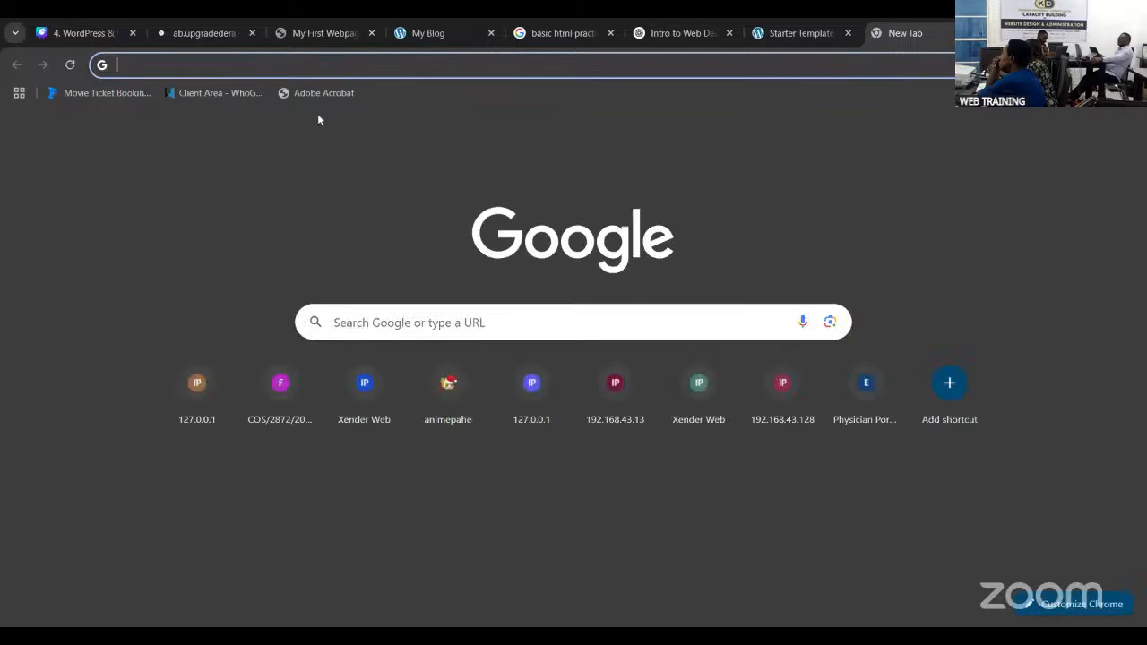
type("tr")
key("Right")
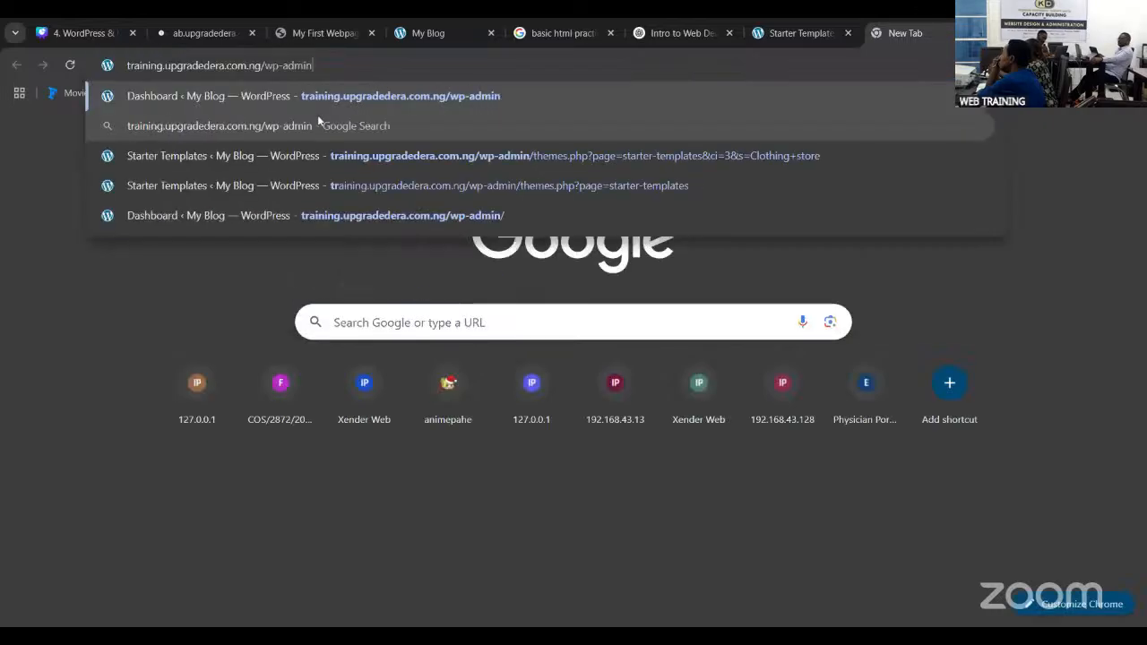
key("BackSpace")
key("BackSpace")
key("BackSpace")
key("BackSpace")
key("BackSpace")
key("BackSpace")
key("BackSpace")
key("BackSpace")
key("BackSpace")
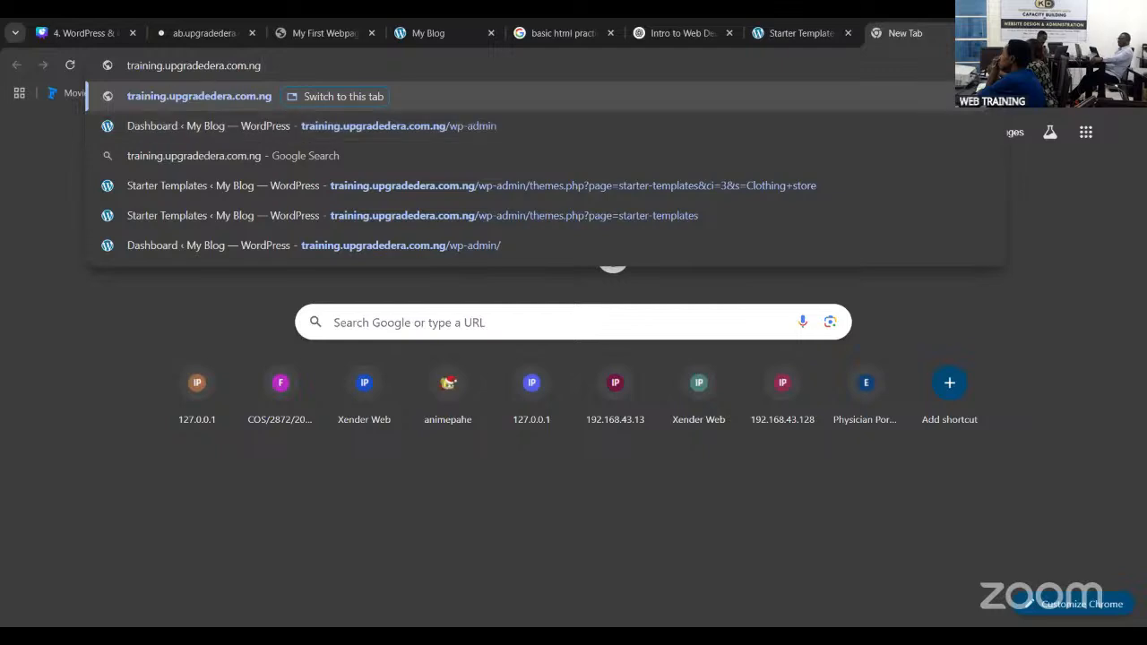
key("Return")
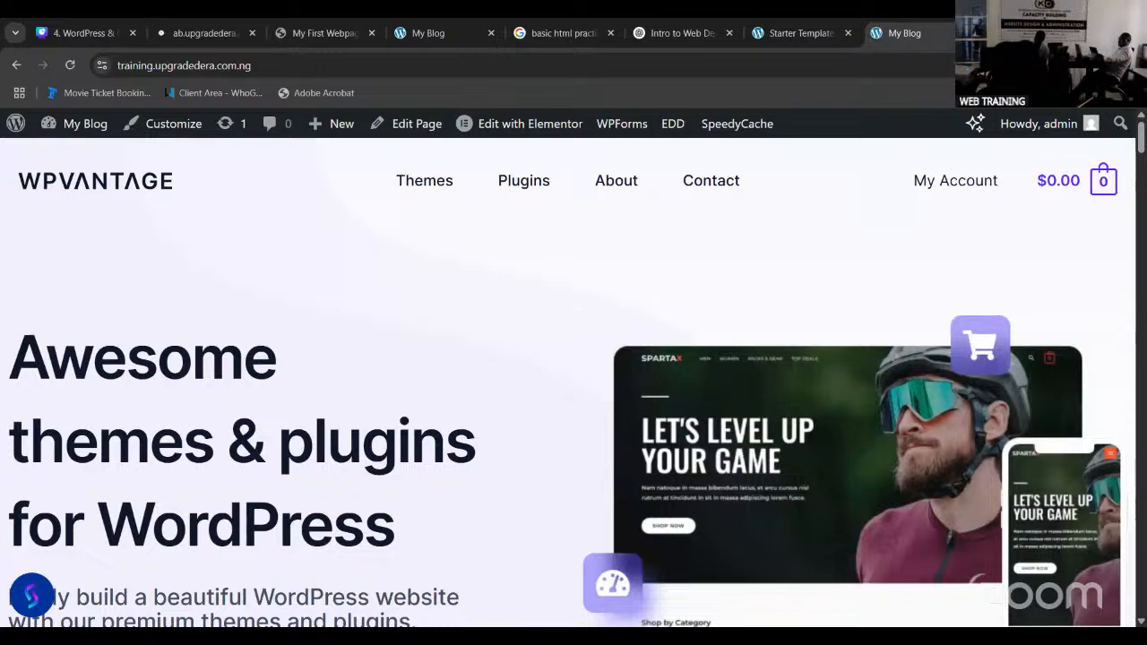
scroll(574, 376, "down", 2)
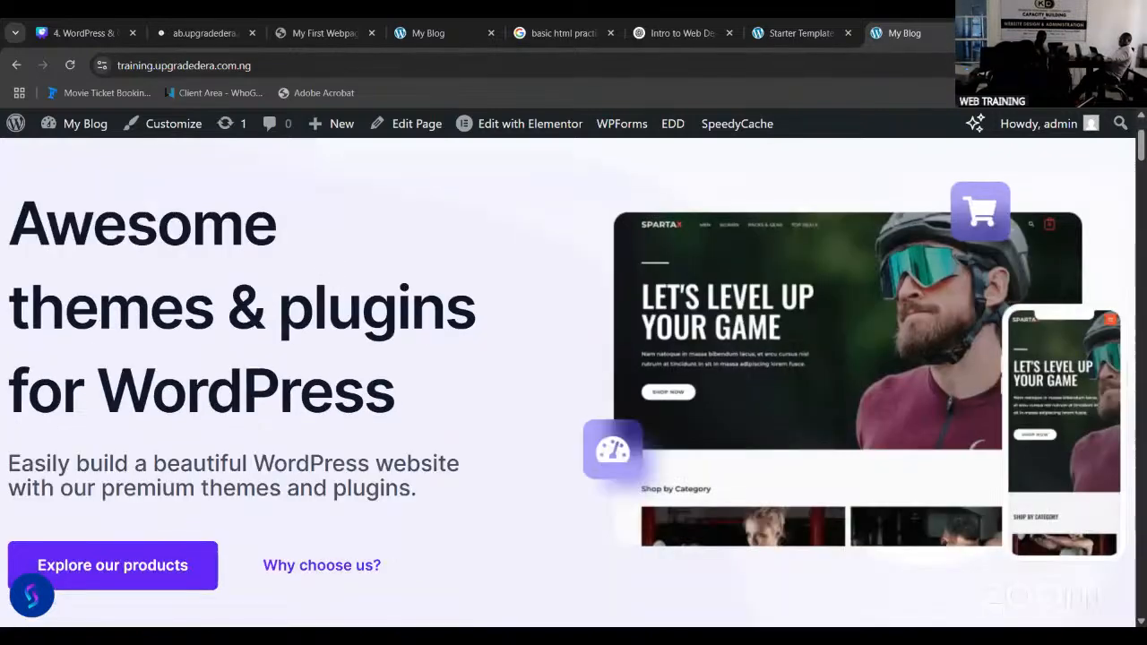
scroll(574, 377, "down", 5)
scroll(573, 376, "down", 2)
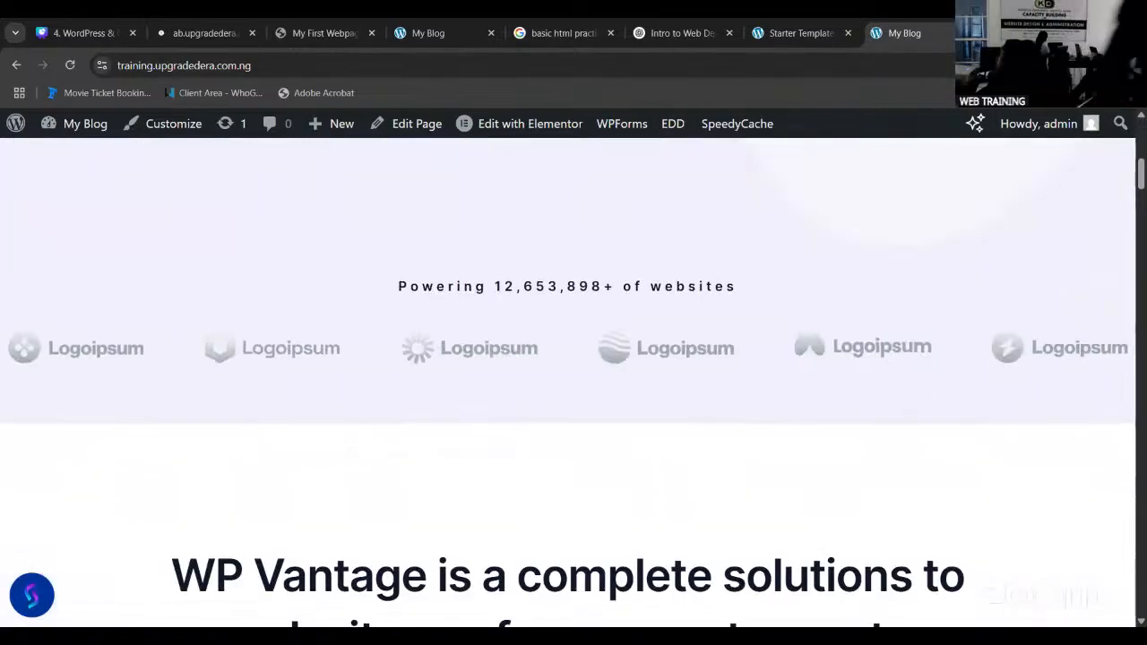
scroll(574, 377, "down", 6)
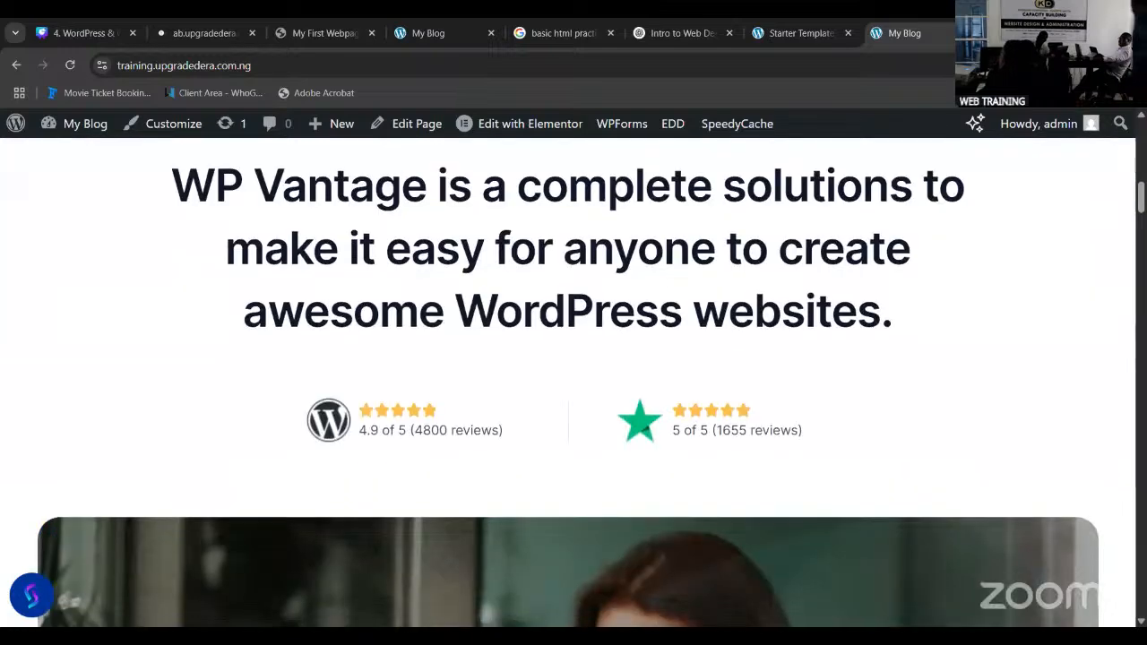
scroll(574, 377, "down", 4)
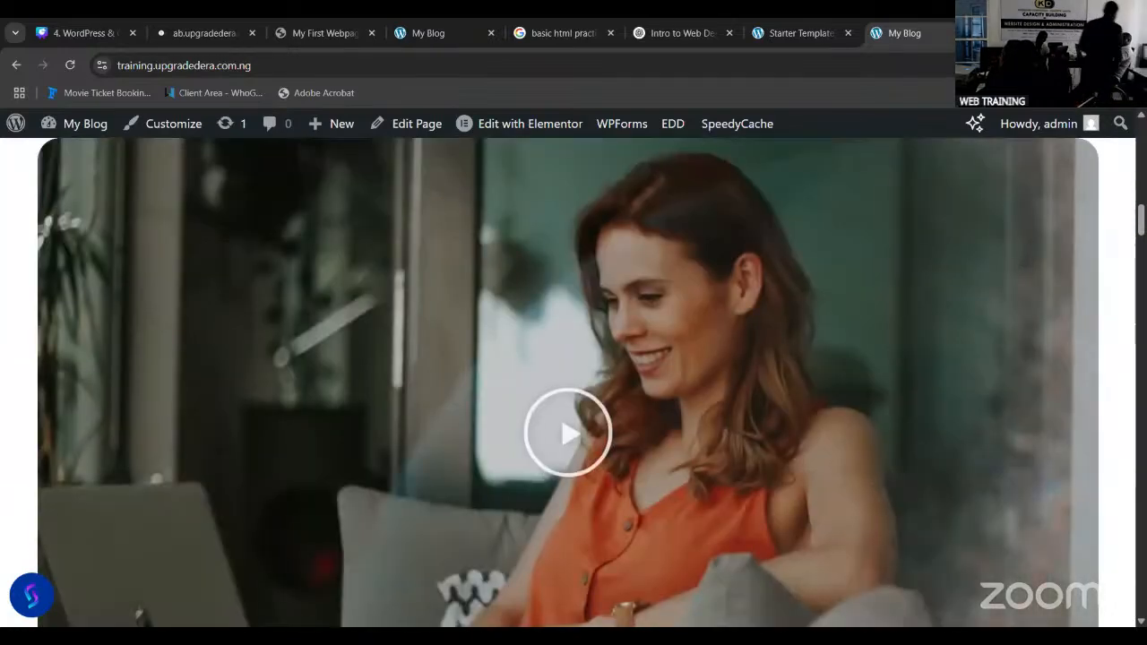
scroll(573, 376, "down", 3)
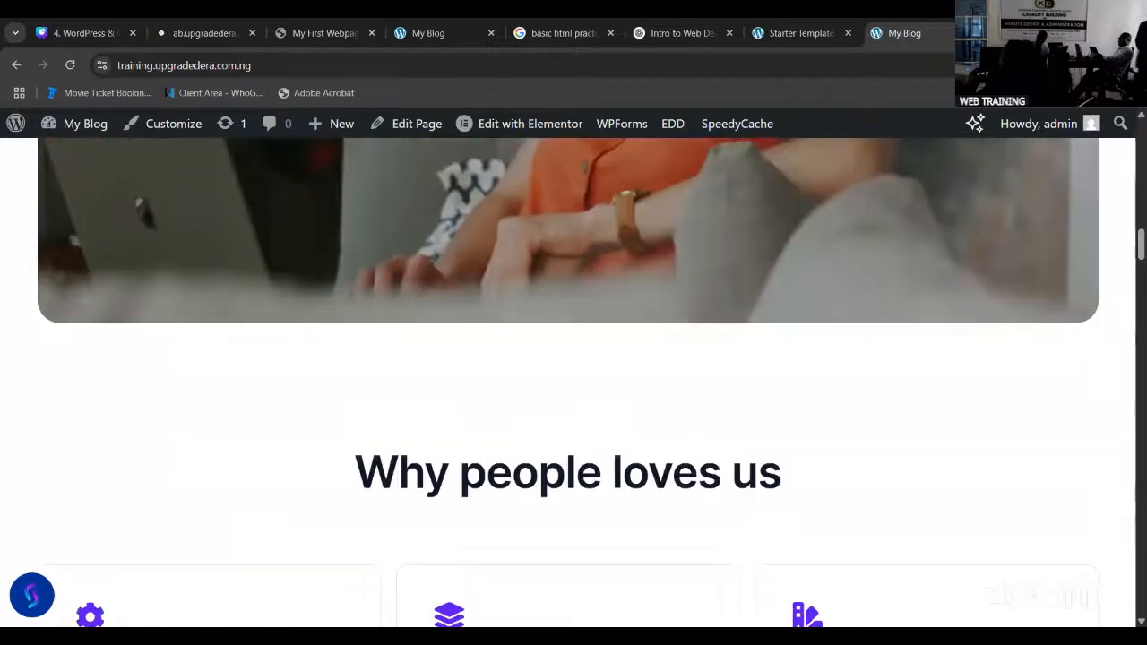
scroll(573, 377, "down", 4)
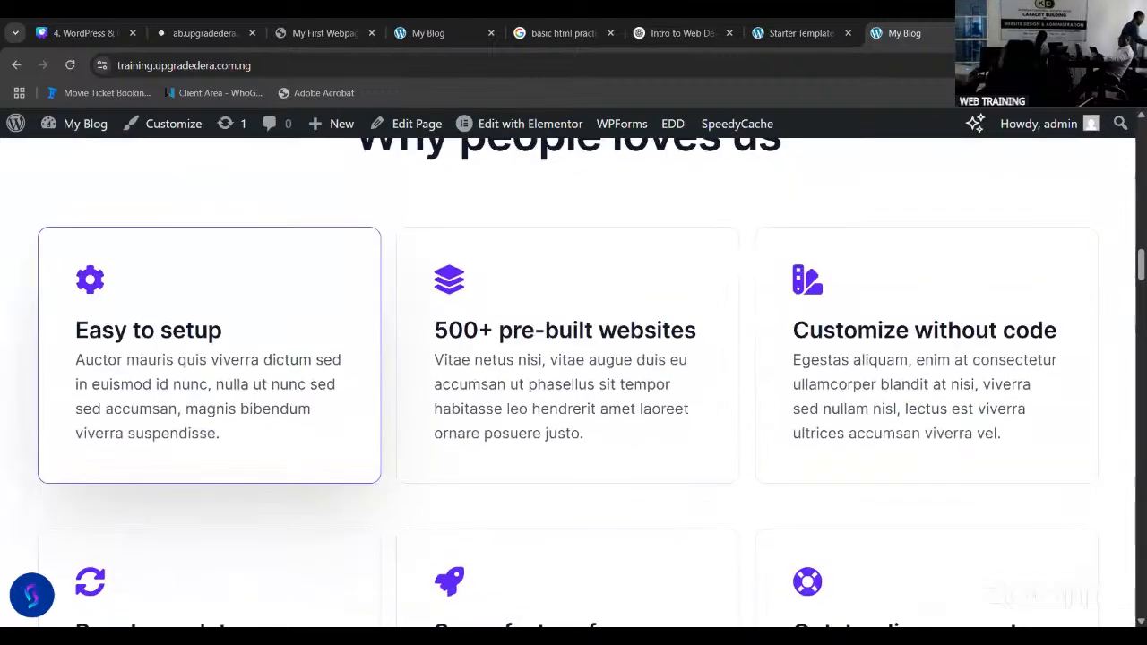
scroll(206, 430, "down", 2)
scroll(206, 430, "down", 5)
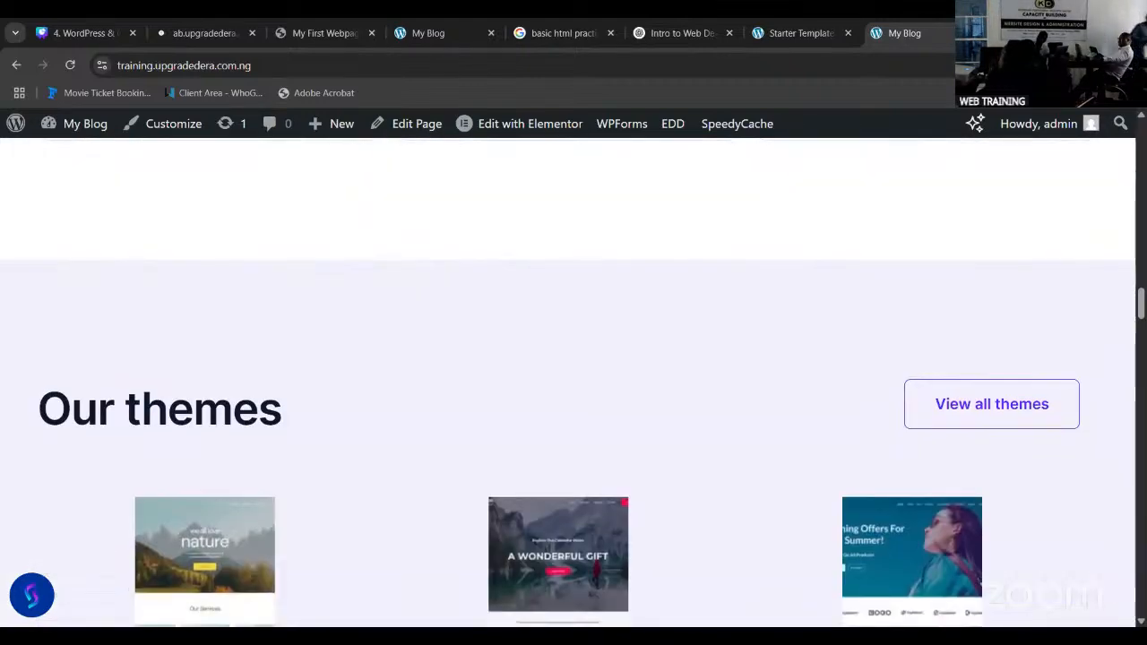
scroll(206, 431, "down", 2)
scroll(574, 376, "down", 2)
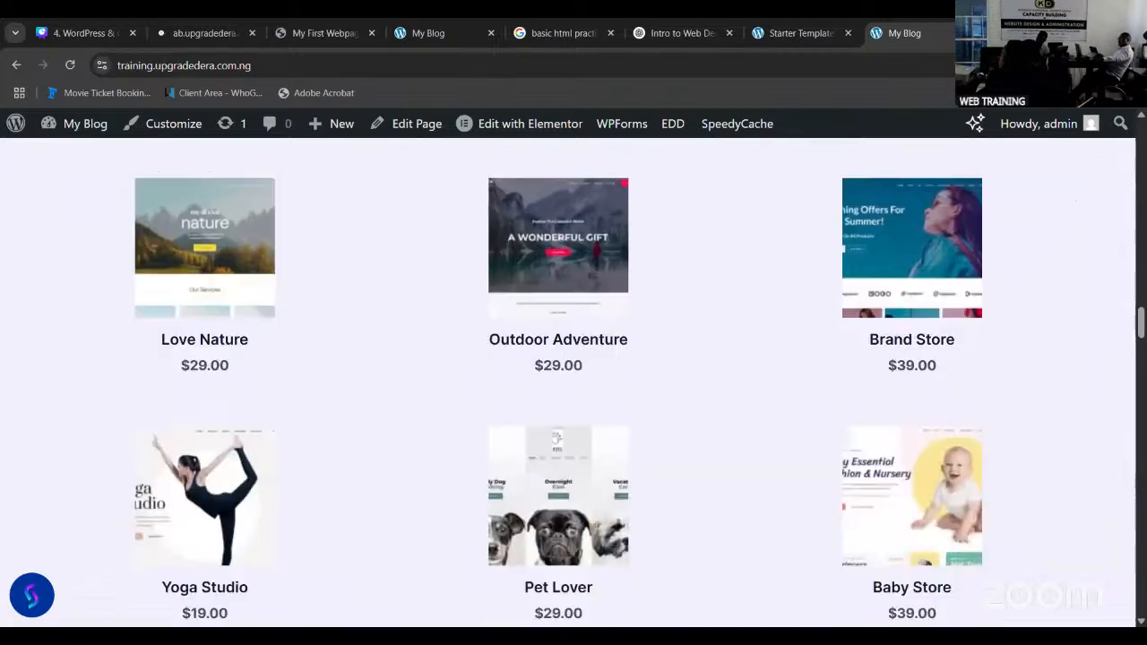
scroll(574, 376, "down", 1)
scroll(574, 376, "down", 7)
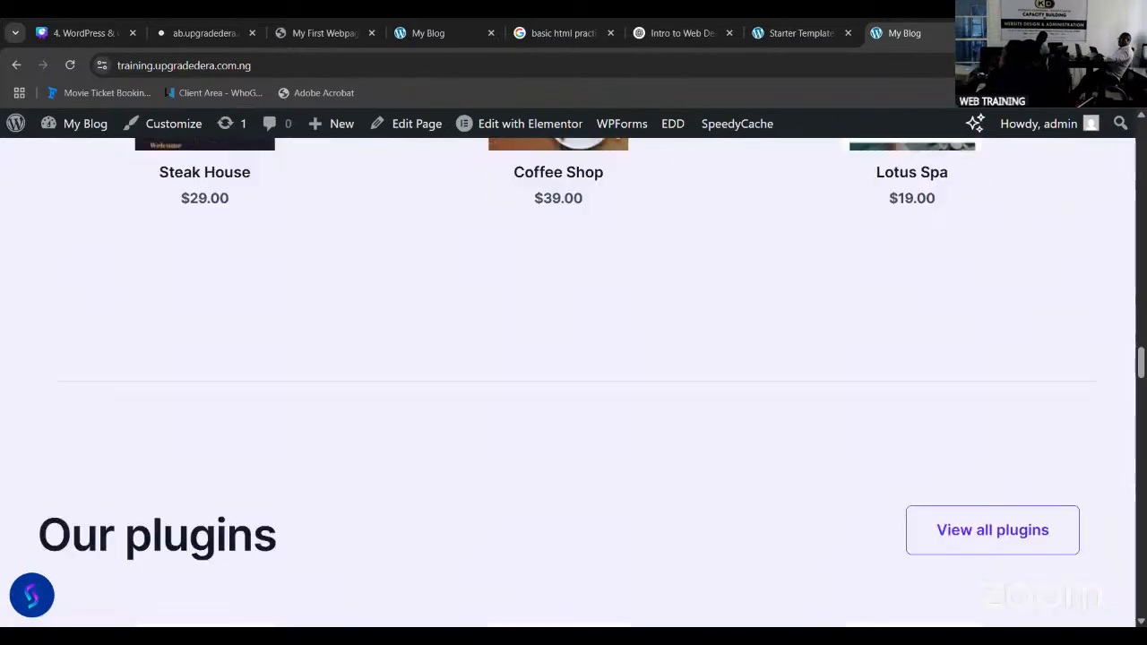
scroll(574, 376, "down", 5)
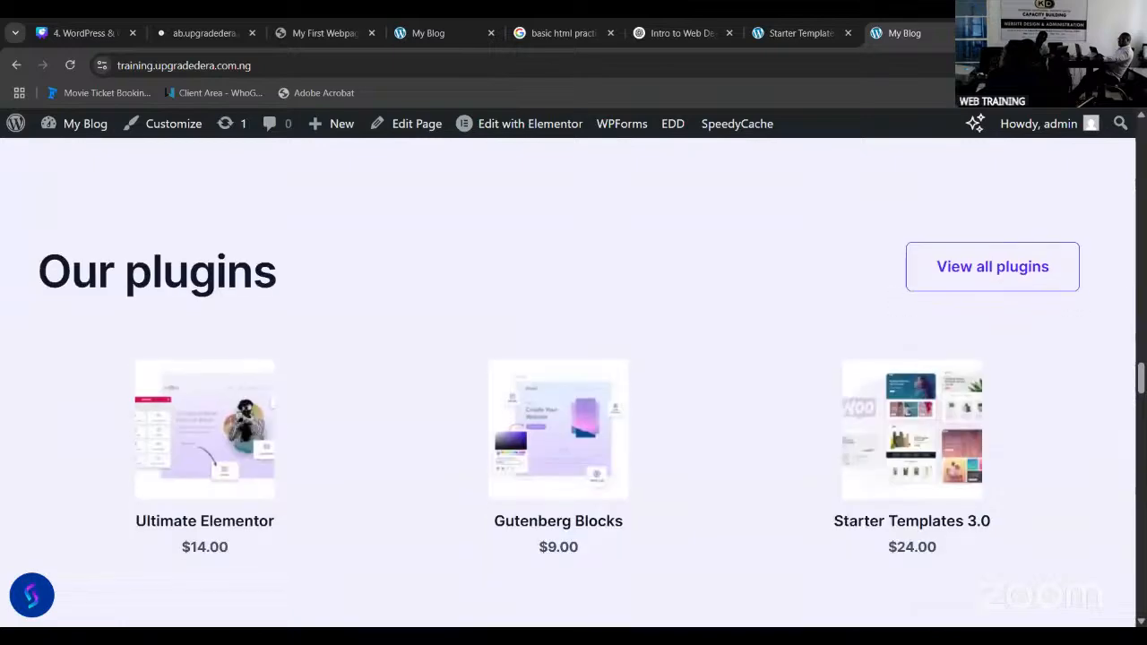
scroll(573, 376, "down", 1)
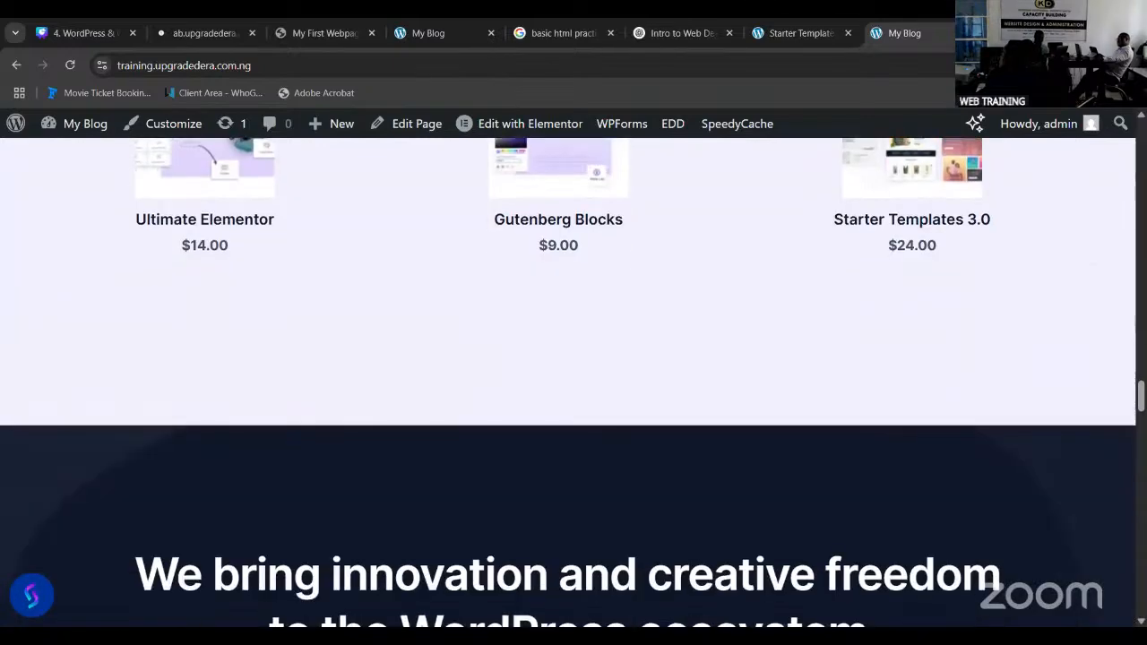
scroll(573, 376, "down", 1)
scroll(574, 376, "down", 4)
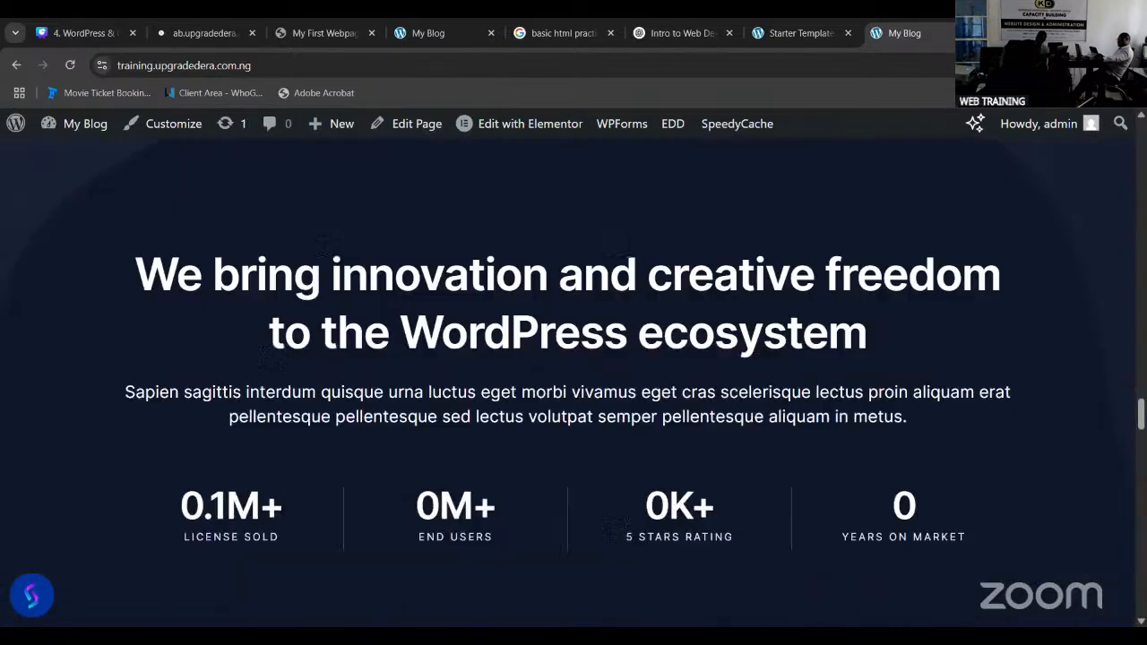
scroll(574, 376, "up", 9)
scroll(574, 376, "up", 3)
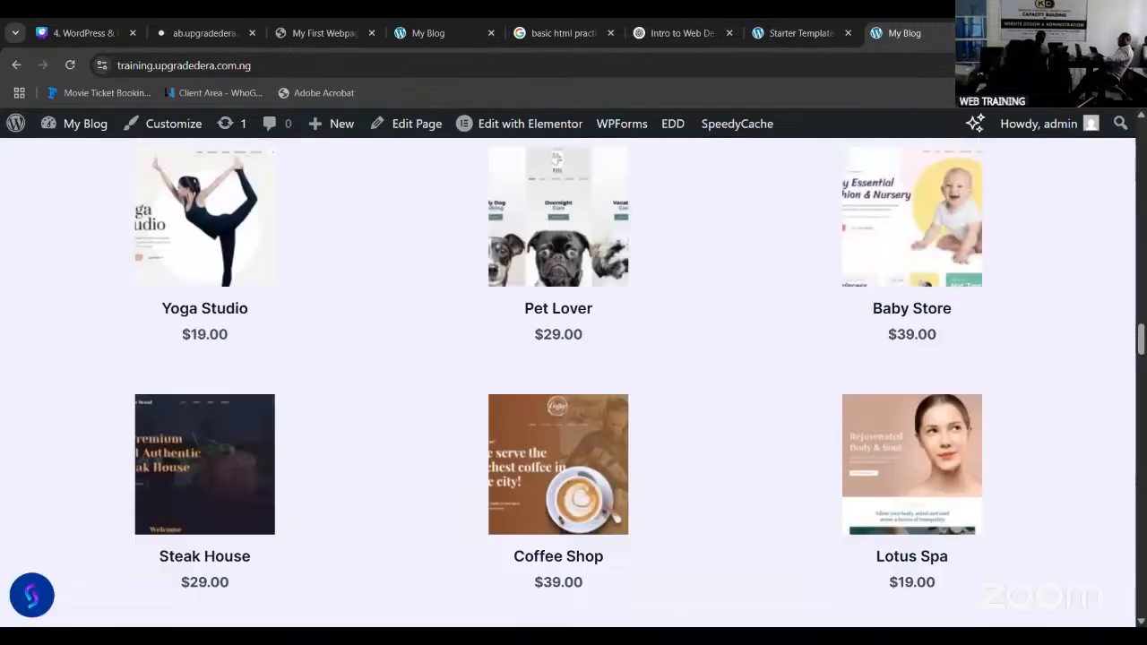
scroll(574, 377, "up", 15)
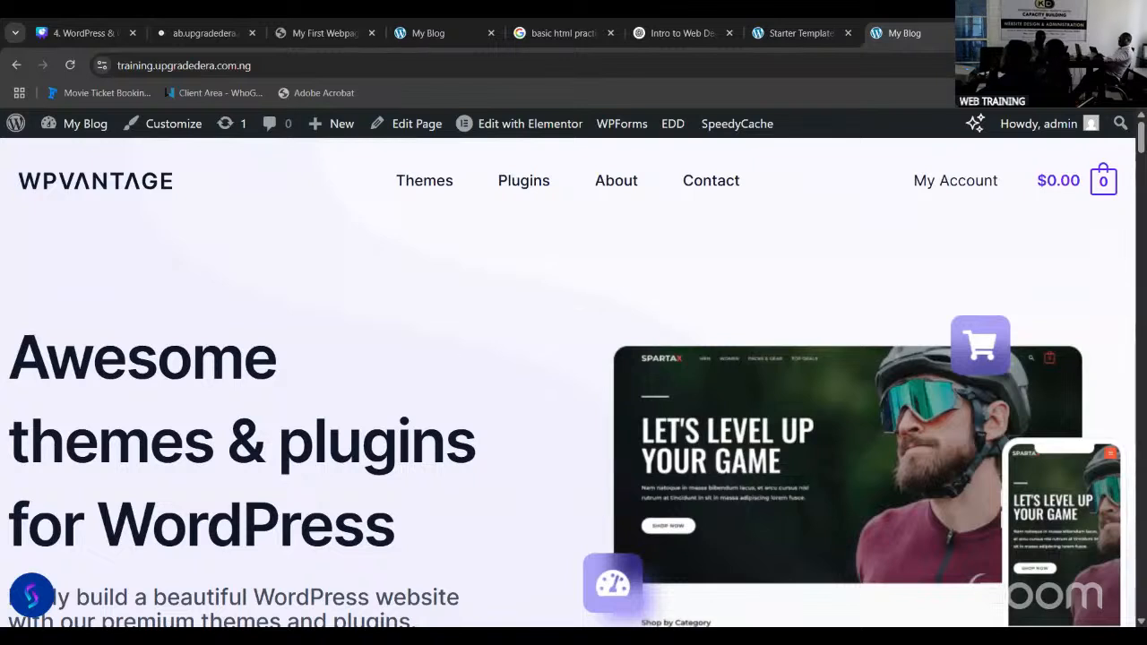
Step: Open the My First Webpage practice site in a new tab, then switch back to the My Blog tab
key("ctrl+t")
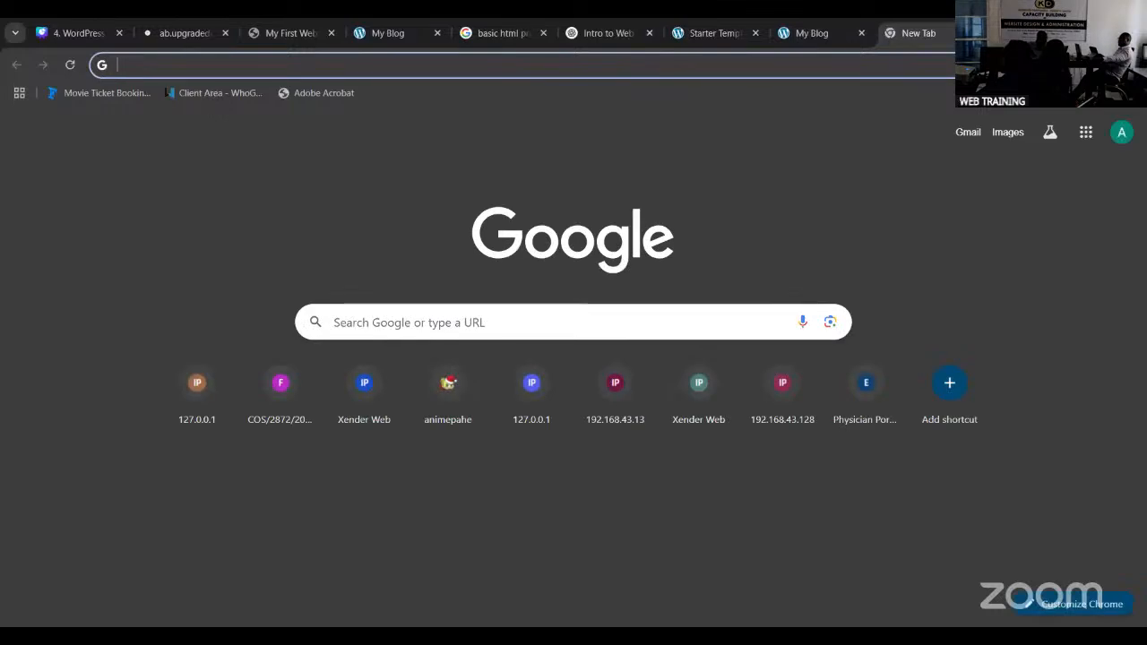
type("a")
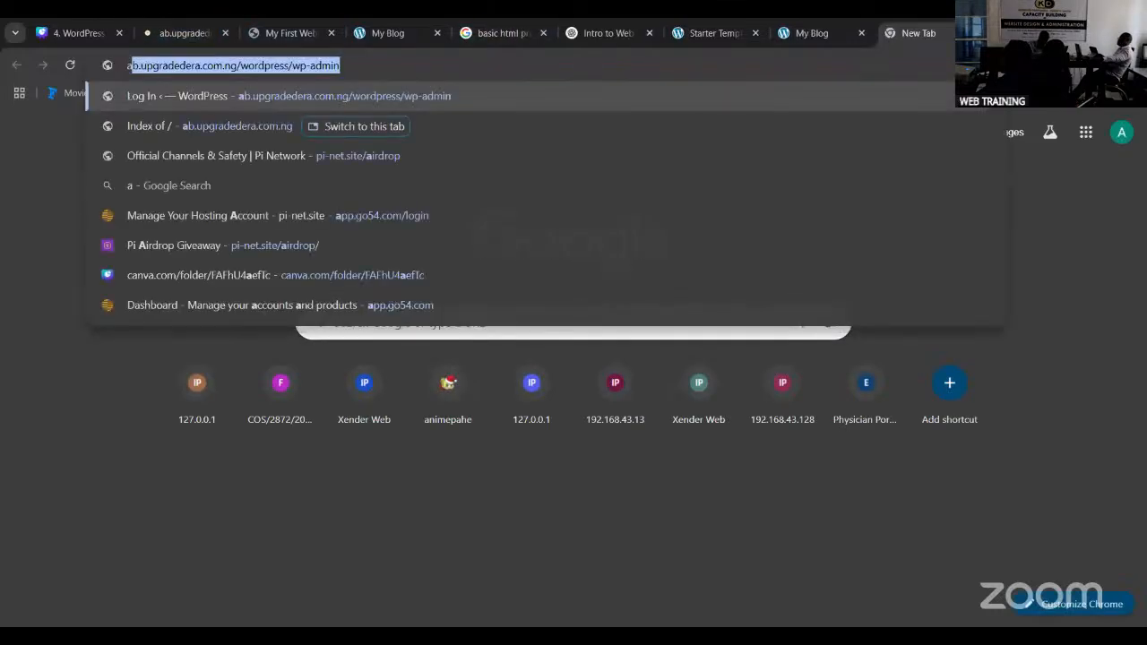
type("b")
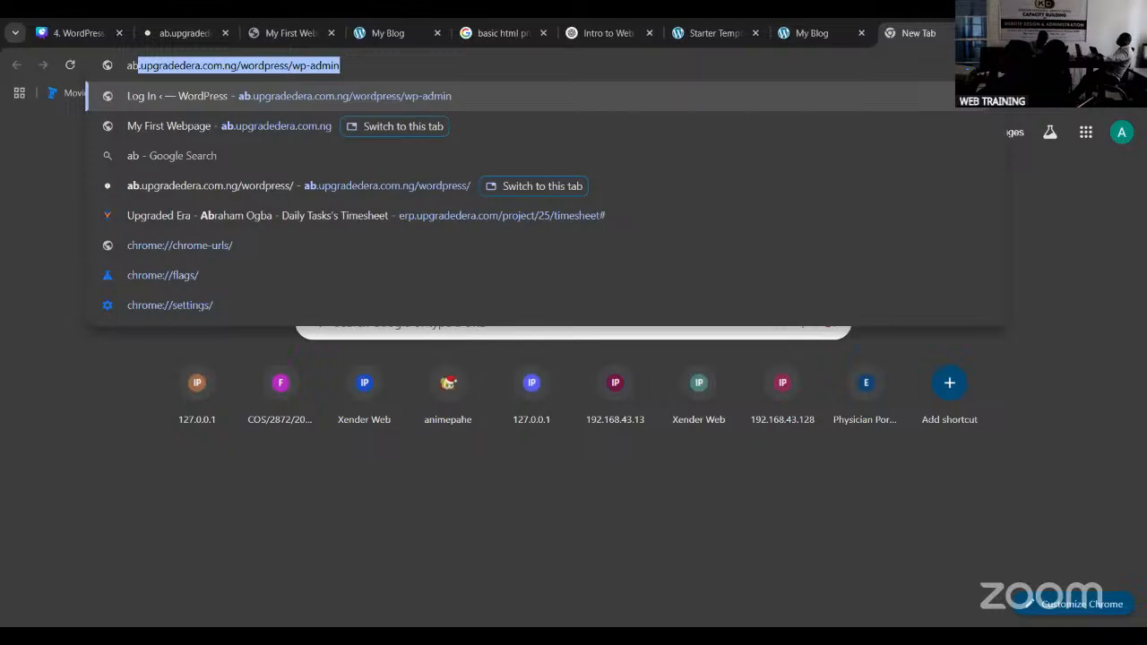
left_click(287, 132)
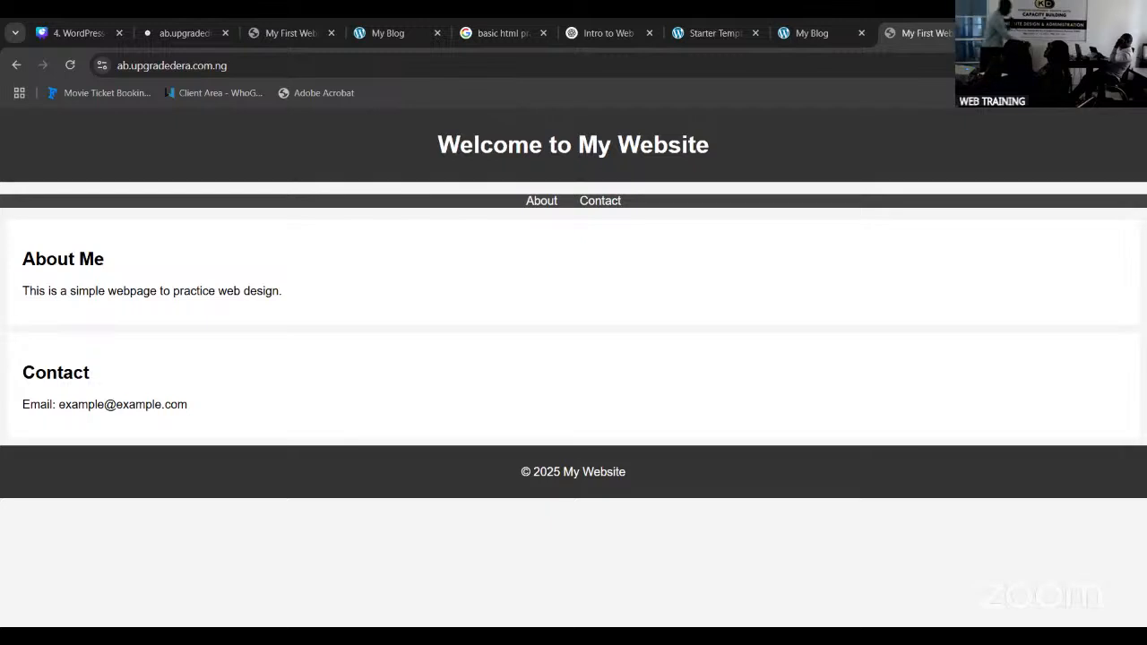
left_click(801, 32)
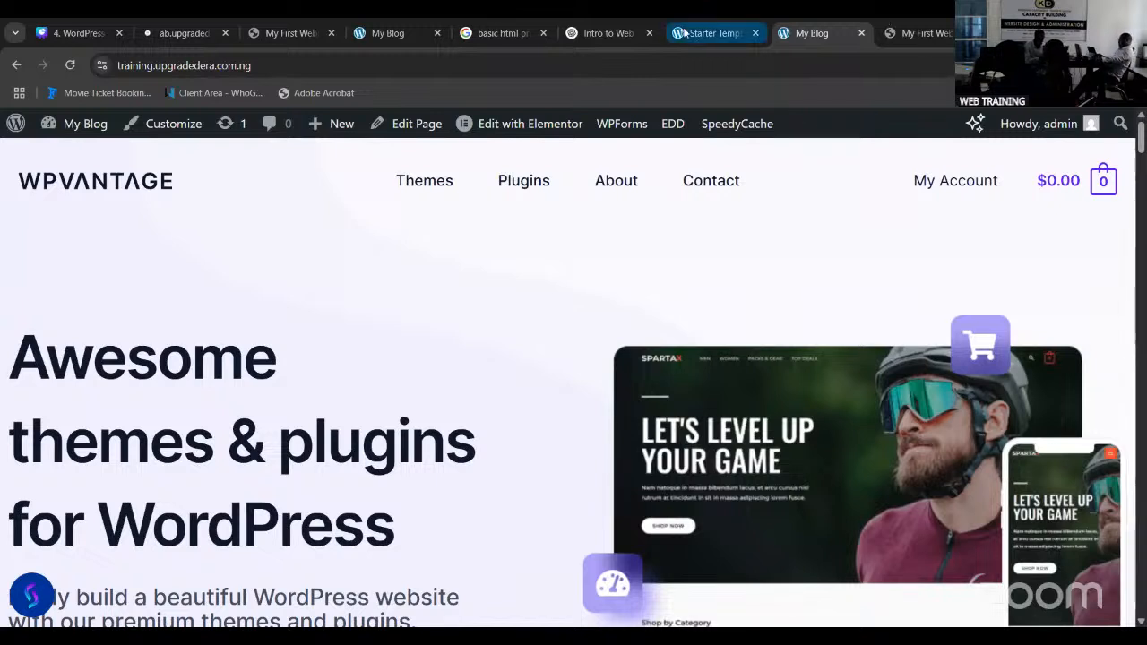
Step: Leave the Starter Templates congratulations page for the WordPress dashboard
left_click(704, 29)
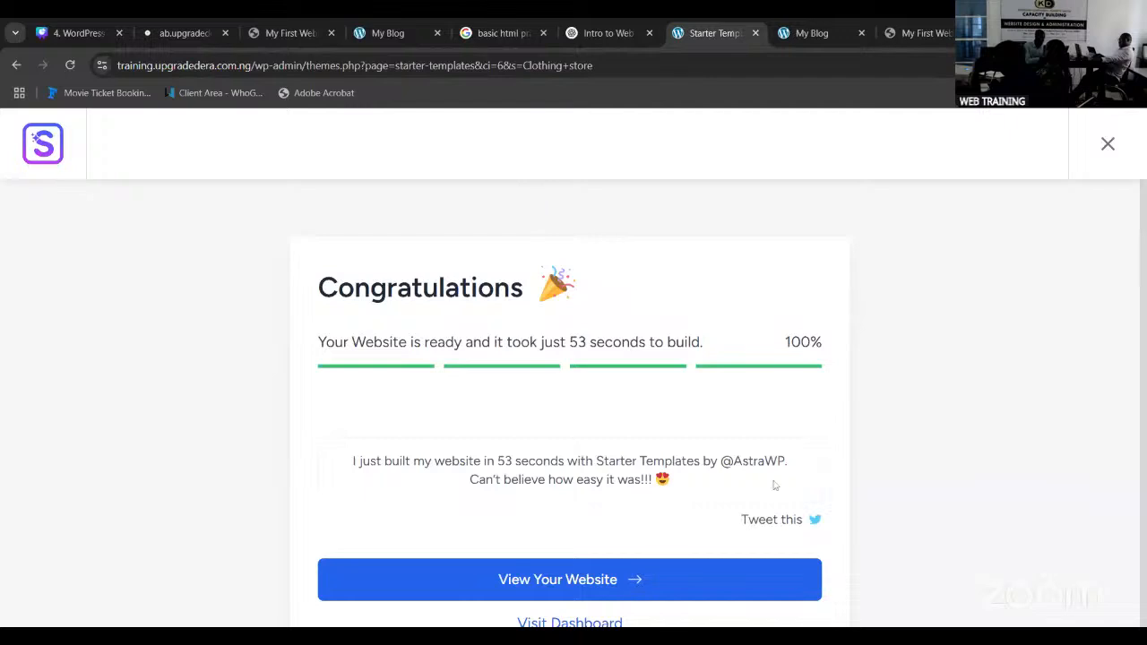
scroll(698, 502, "down", 1)
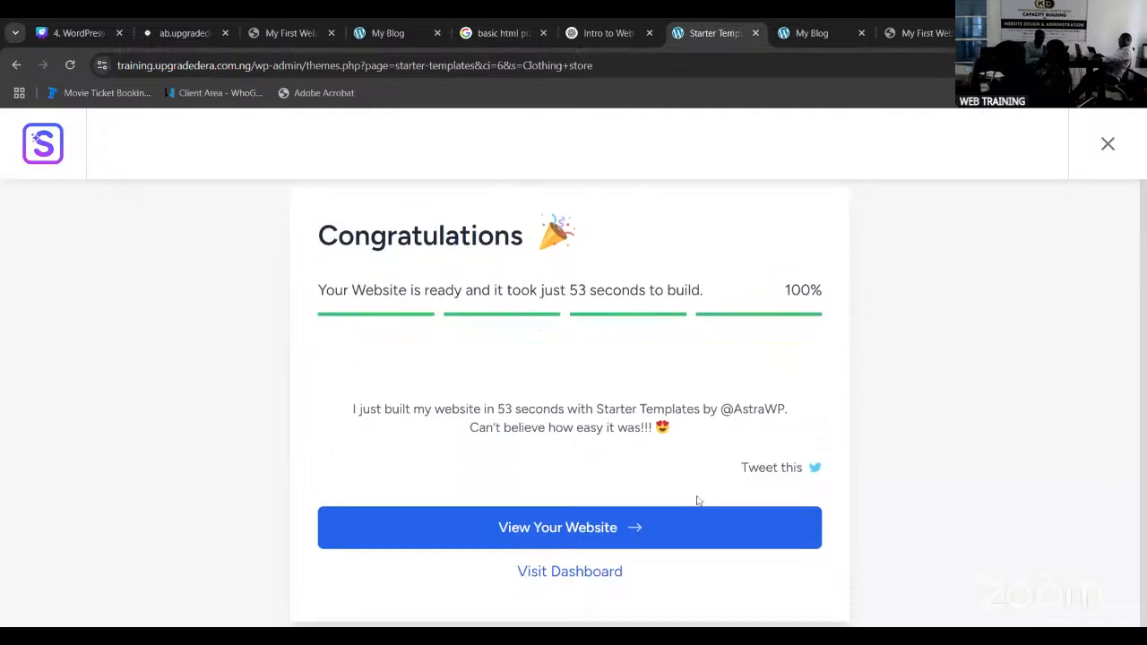
left_click(1108, 144)
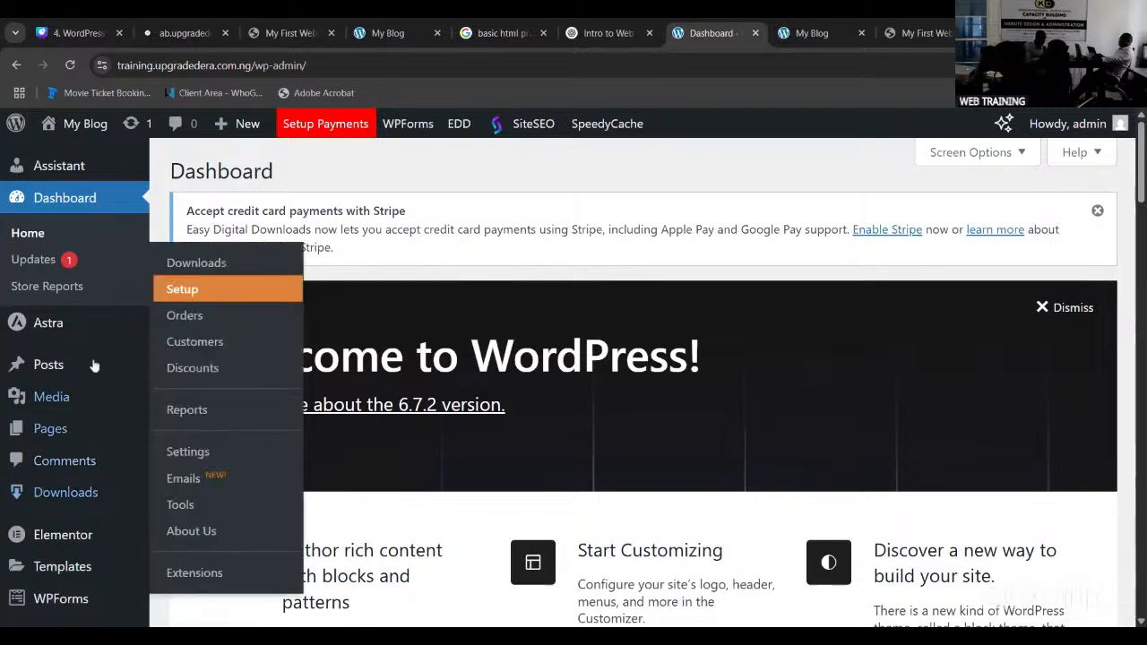
Step: Open Pages > All Pages, zoom in, and scroll down to the Home row
mouse_move(61, 431)
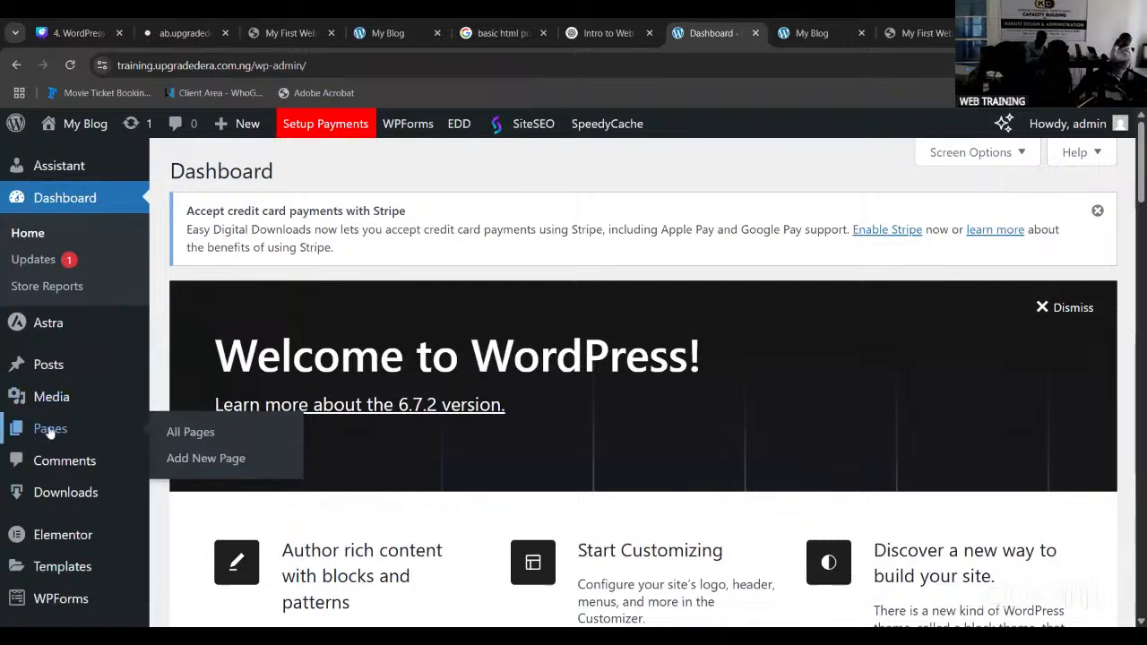
left_click(51, 433)
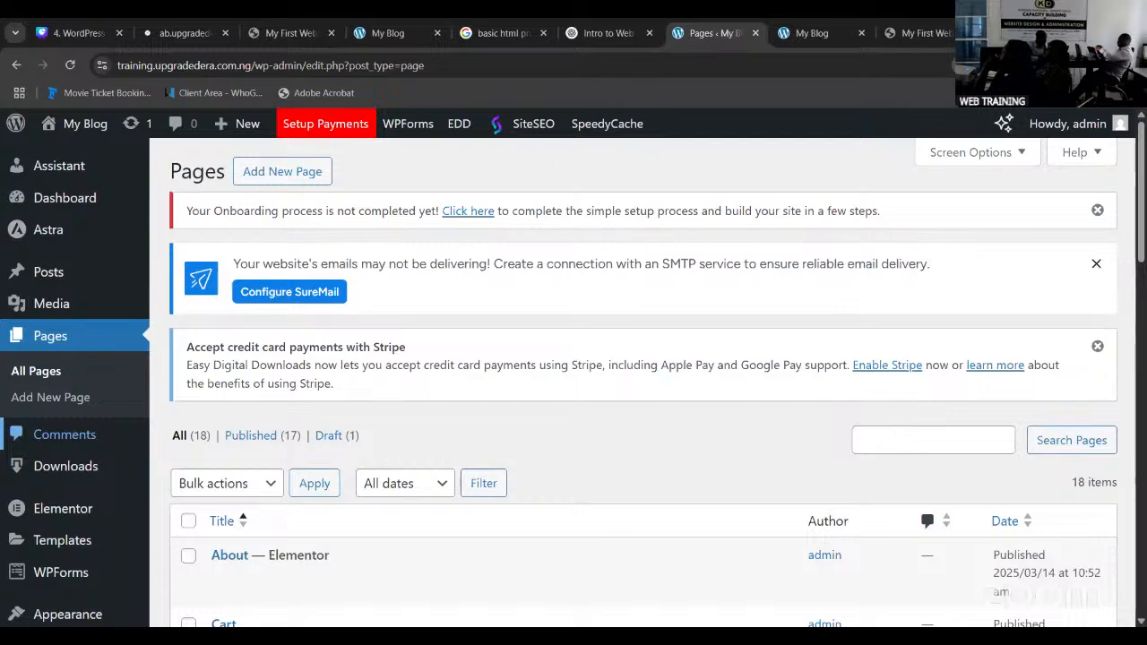
key("ctrl+plus")
key("ctrl+plus")
scroll(569, 394, "down", 5)
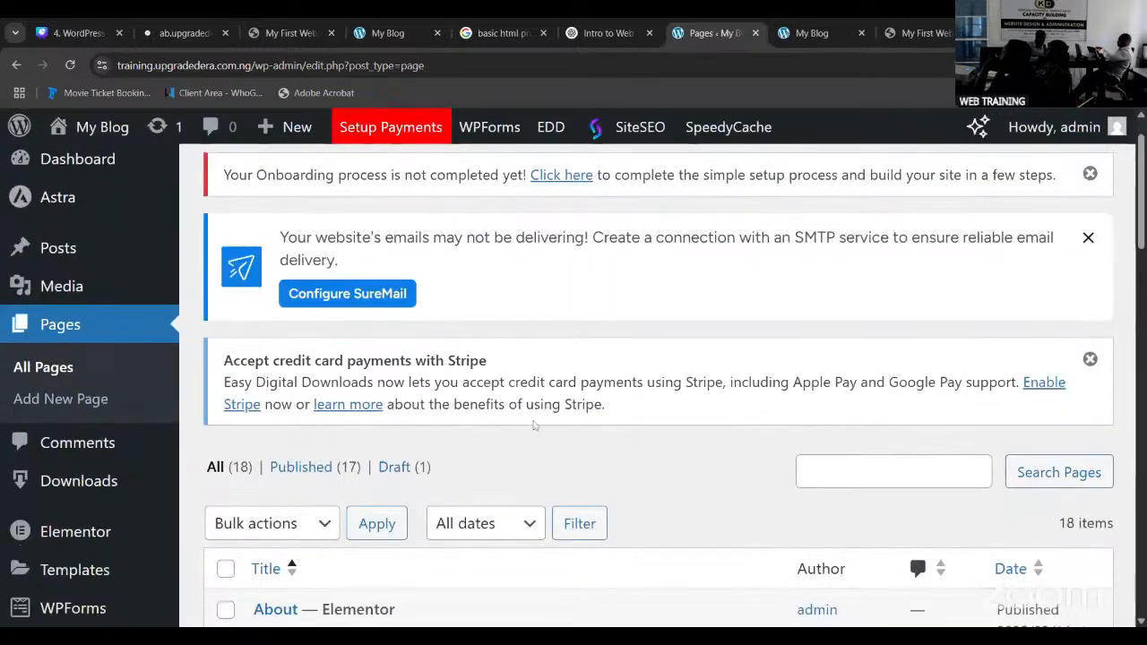
scroll(533, 425, "down", 8)
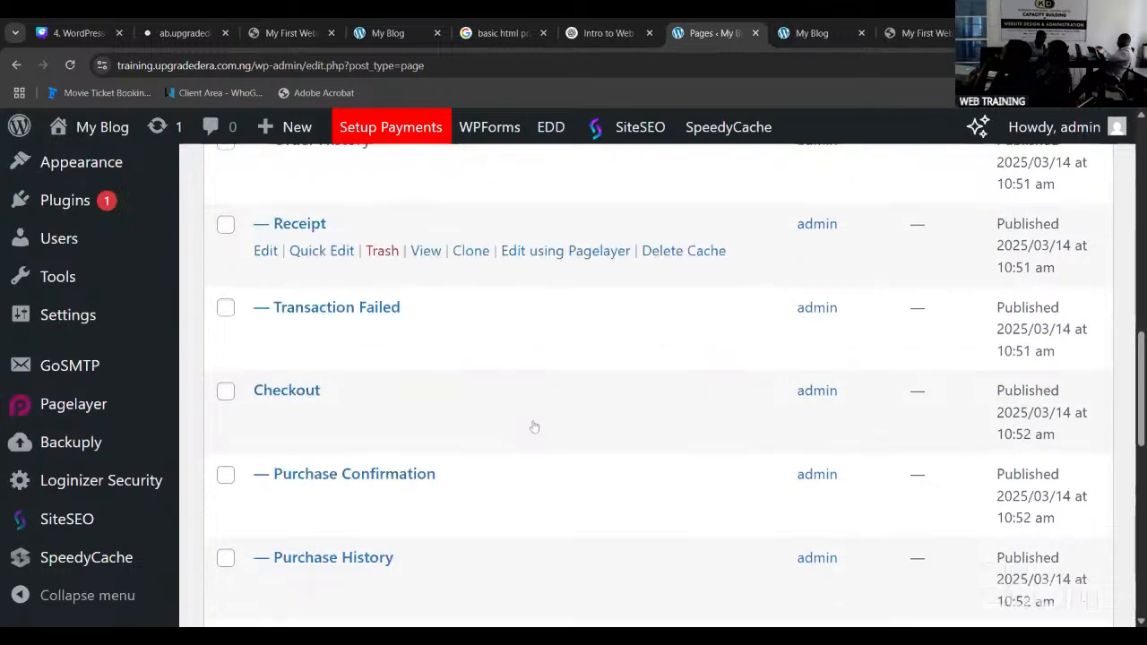
scroll(532, 423, "up", 5)
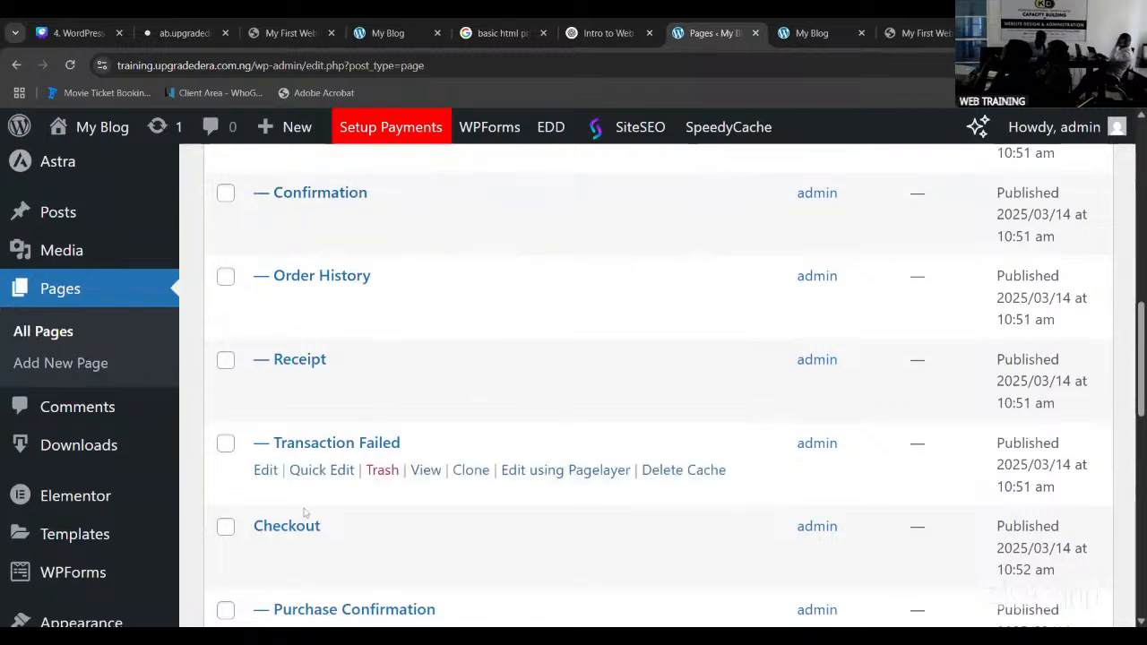
scroll(307, 518, "down", 3)
scroll(306, 512, "down", 1)
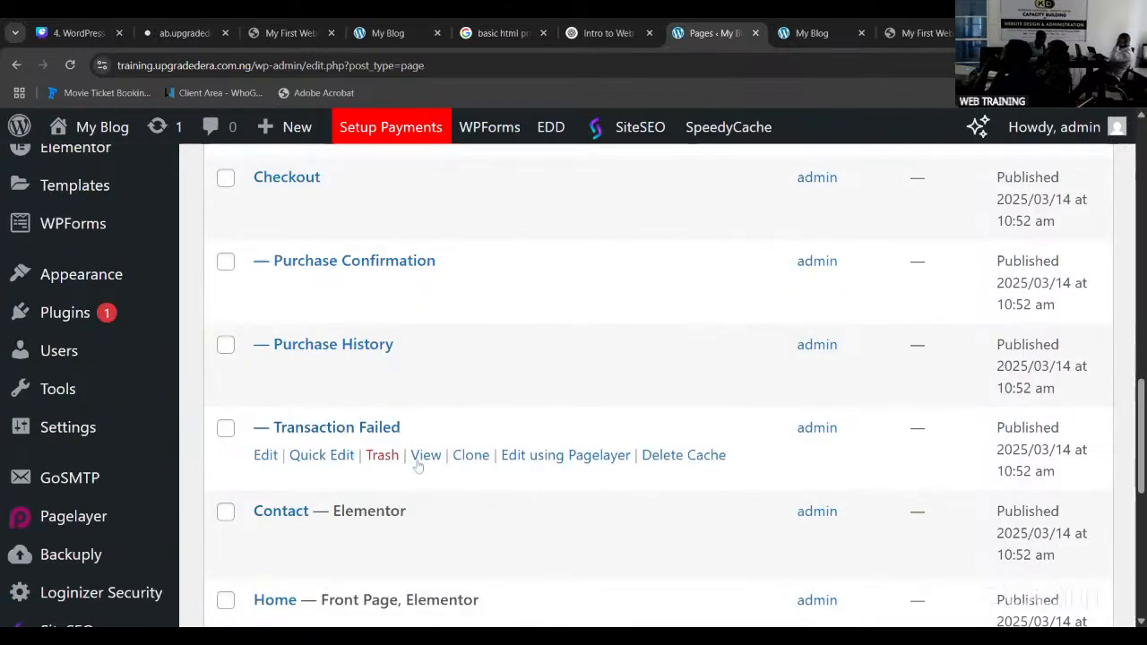
scroll(418, 529, "down", 1)
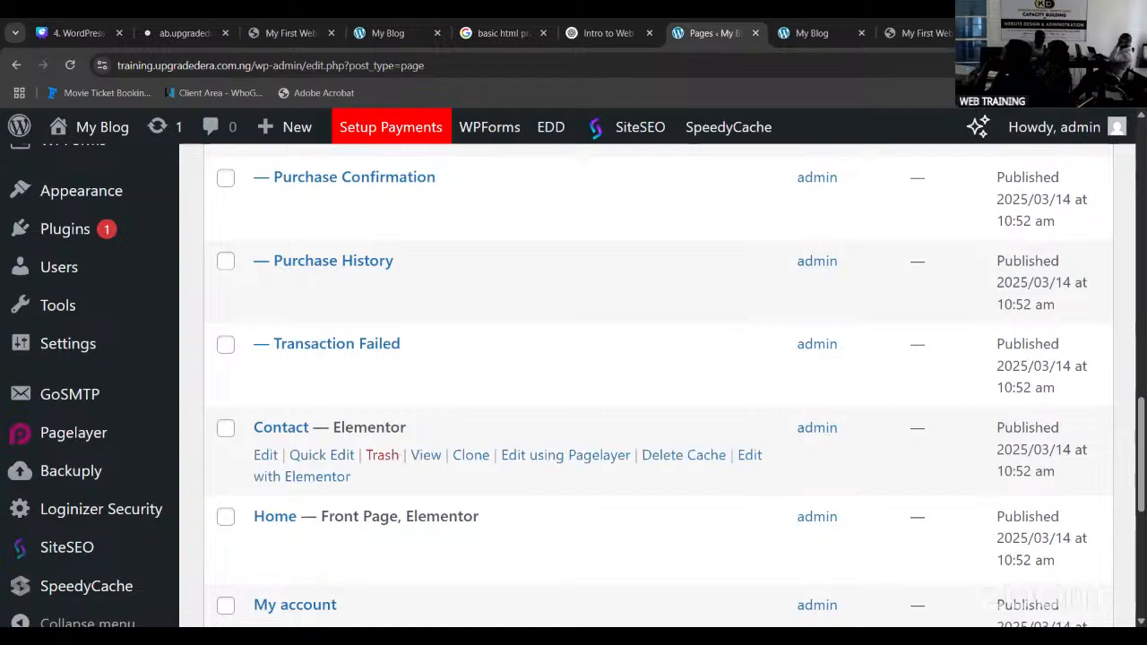
scroll(517, 498, "down", 1)
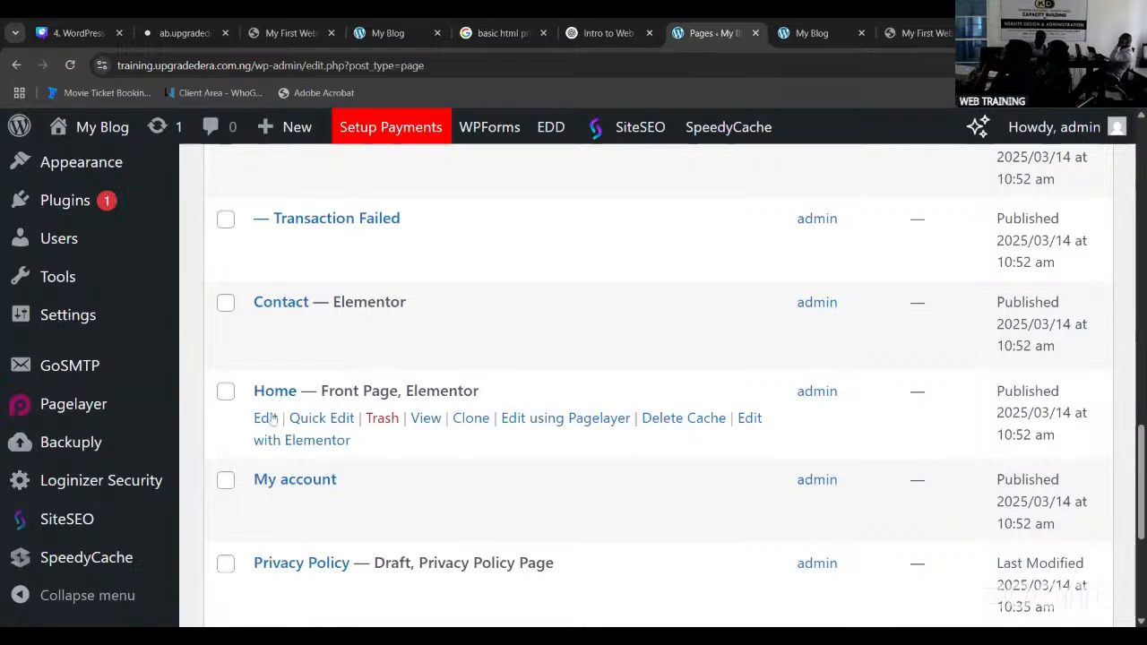
Step: Open Home in the block editor, dismiss the welcome tour, and choose Edit with Elementor
left_click(267, 420)
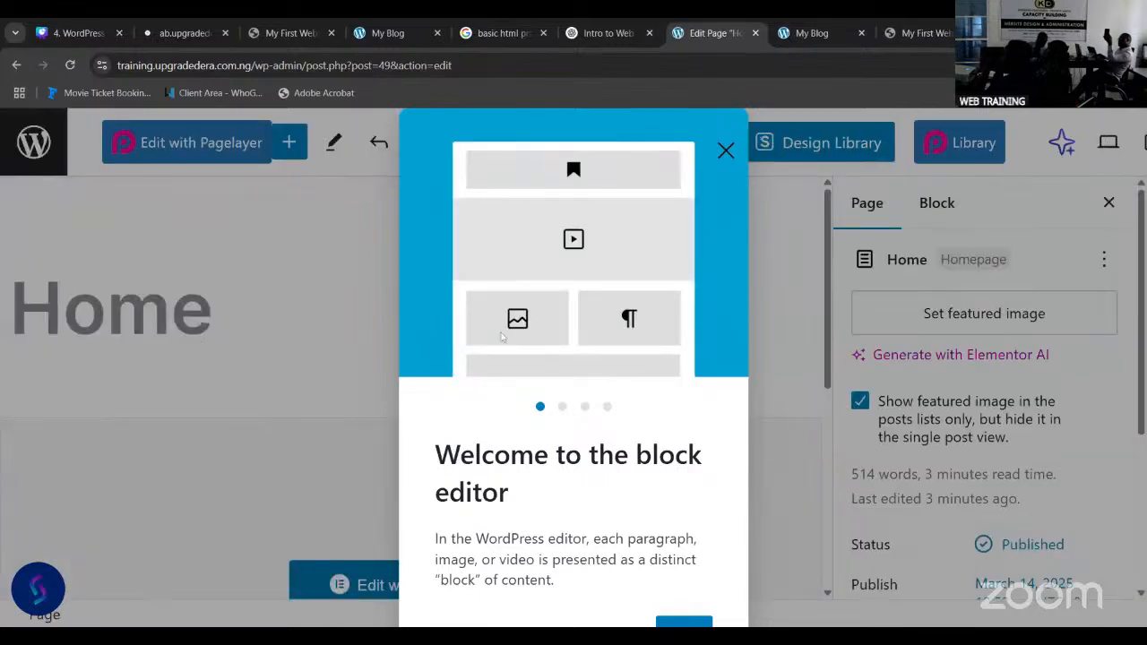
left_click(723, 159)
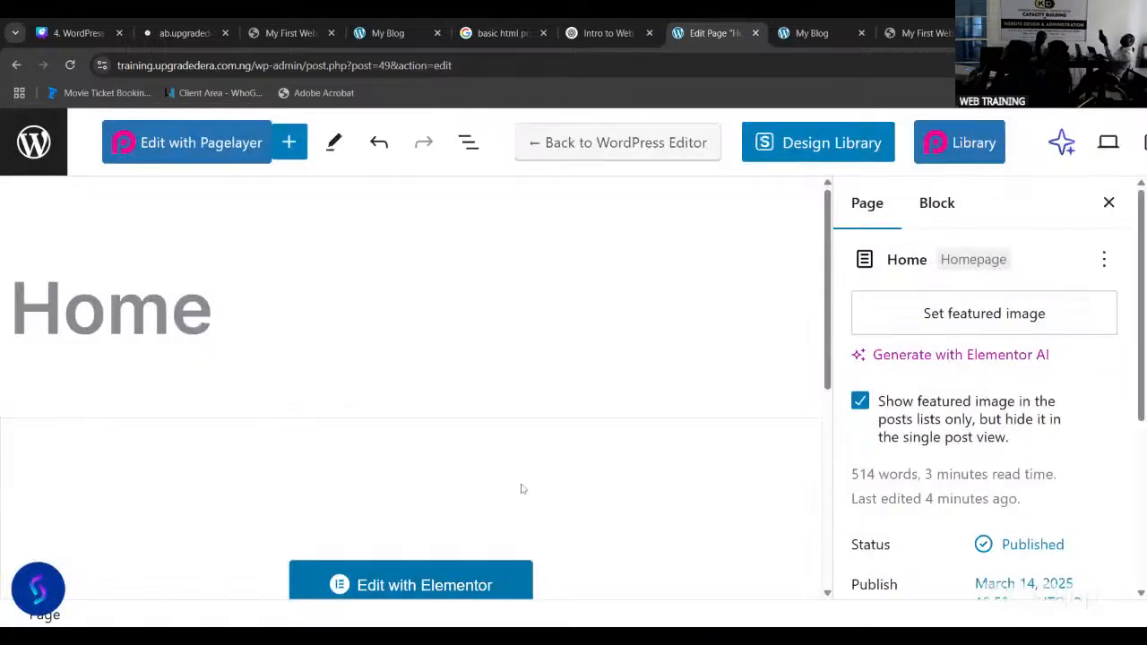
scroll(522, 487, "down", 4)
scroll(523, 489, "up", 4)
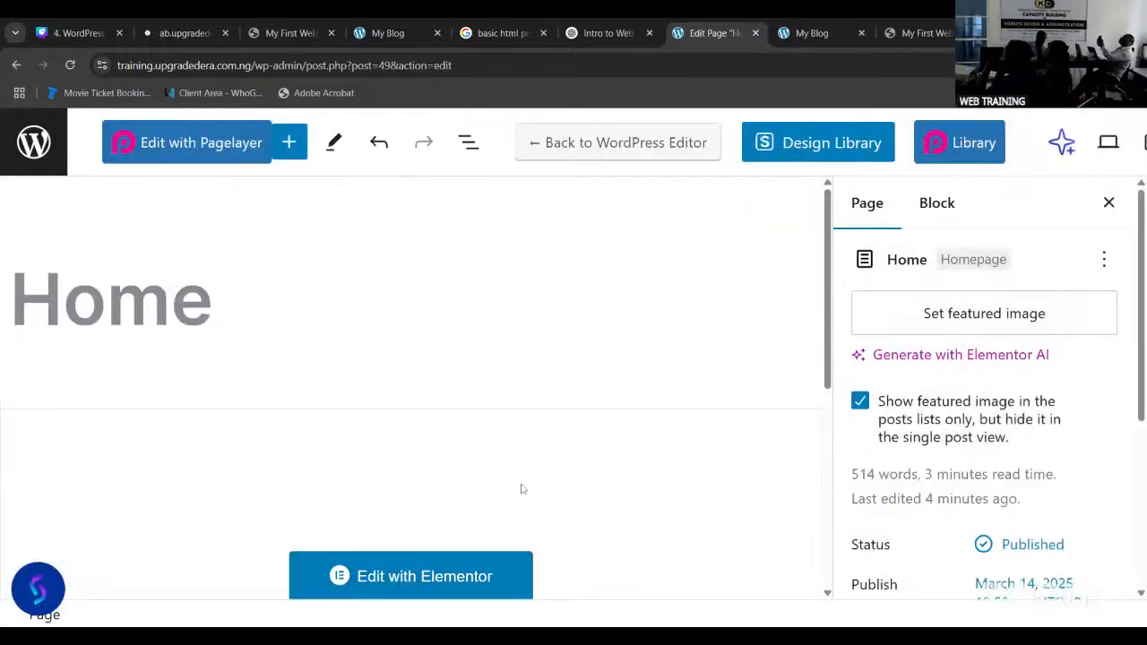
scroll(522, 488, "down", 2)
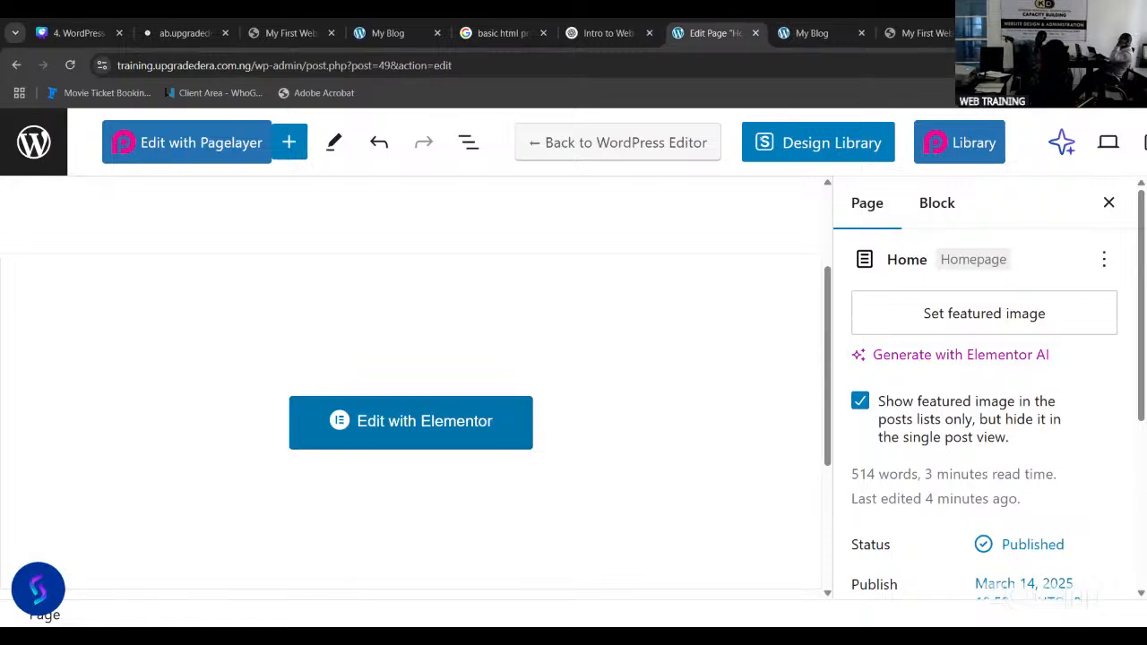
left_click(418, 422)
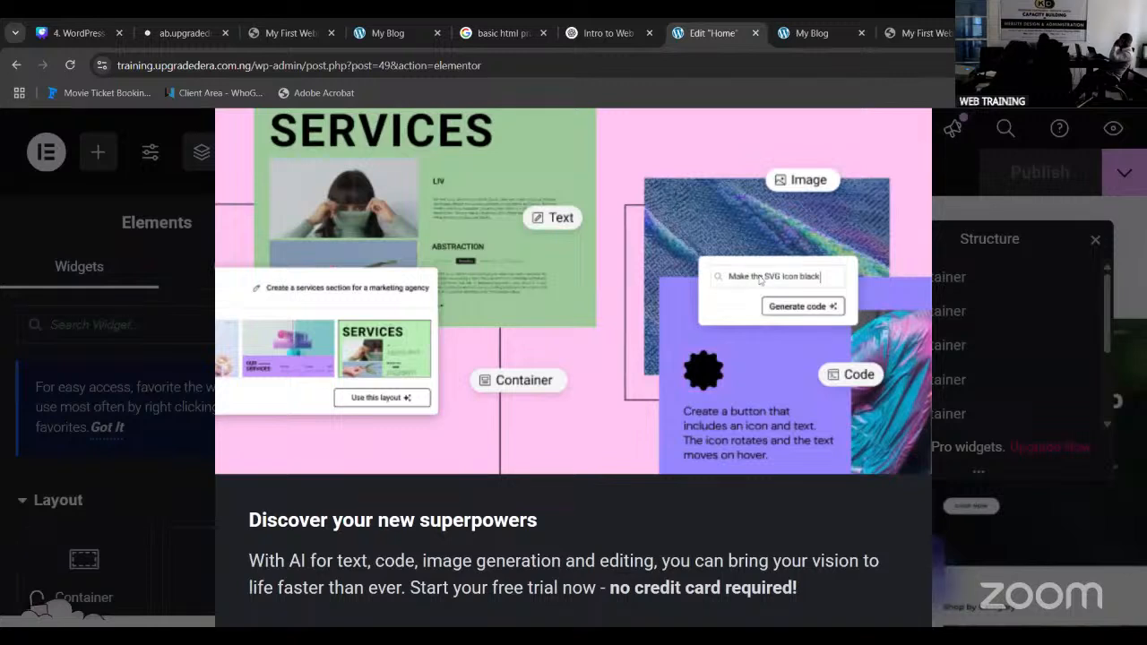
Step: Reload the Elementor editor and close the Structure panel
left_click(71, 64)
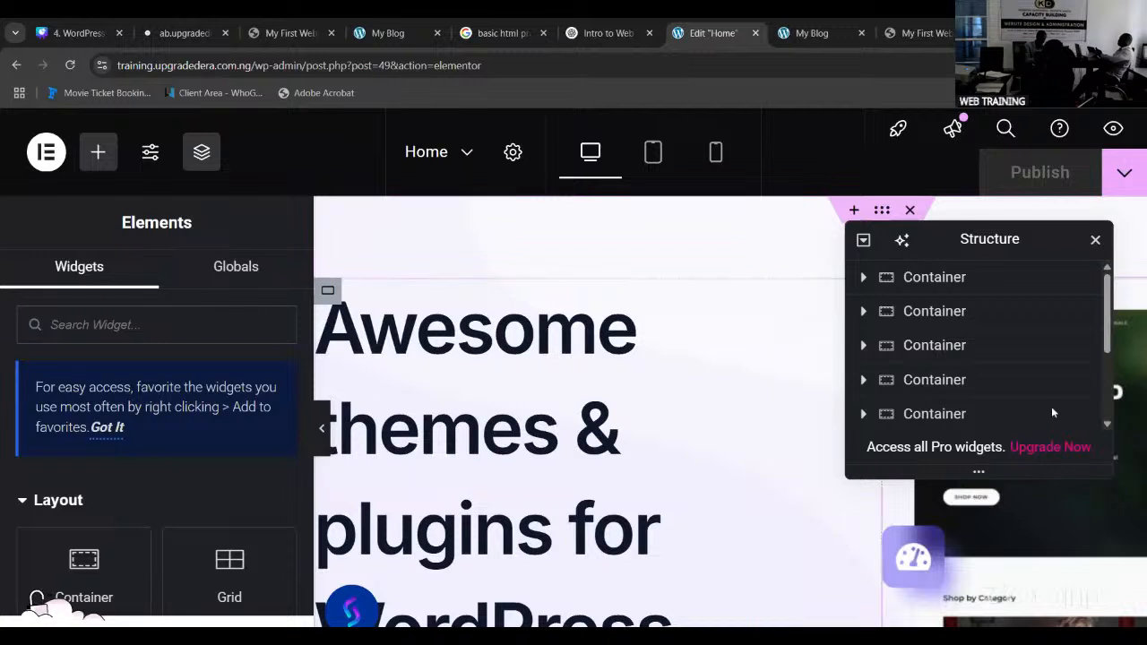
left_click(1095, 242)
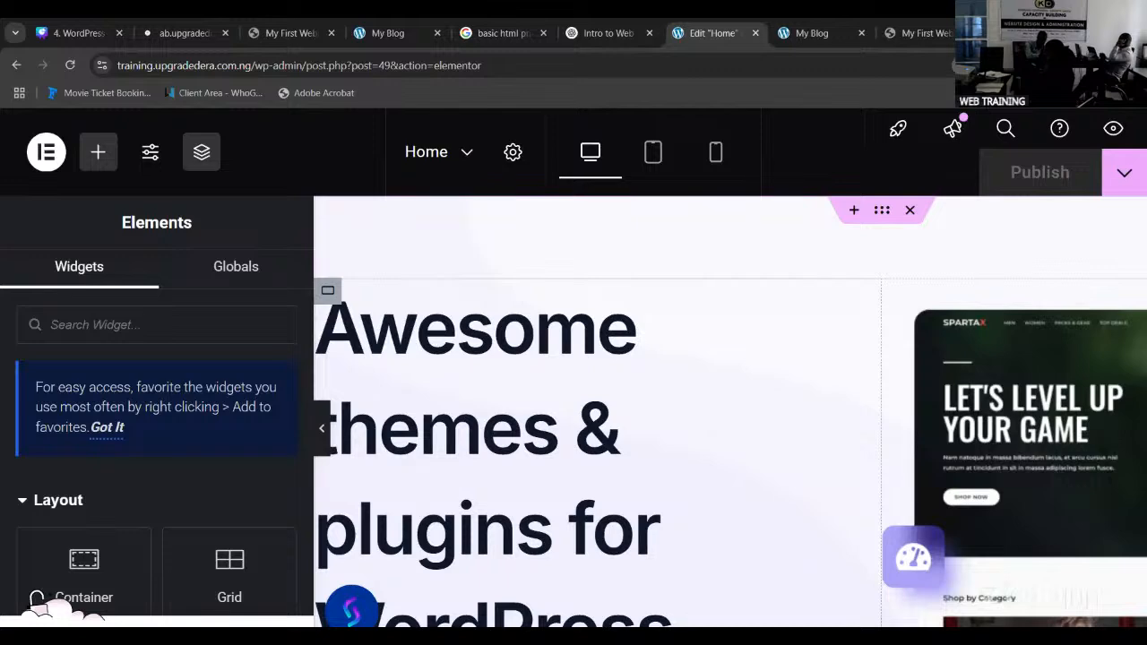
Step: Zoom out the editor and compare the practice HTML site and the live front page
key("ctrl+minus")
key("ctrl+minus")
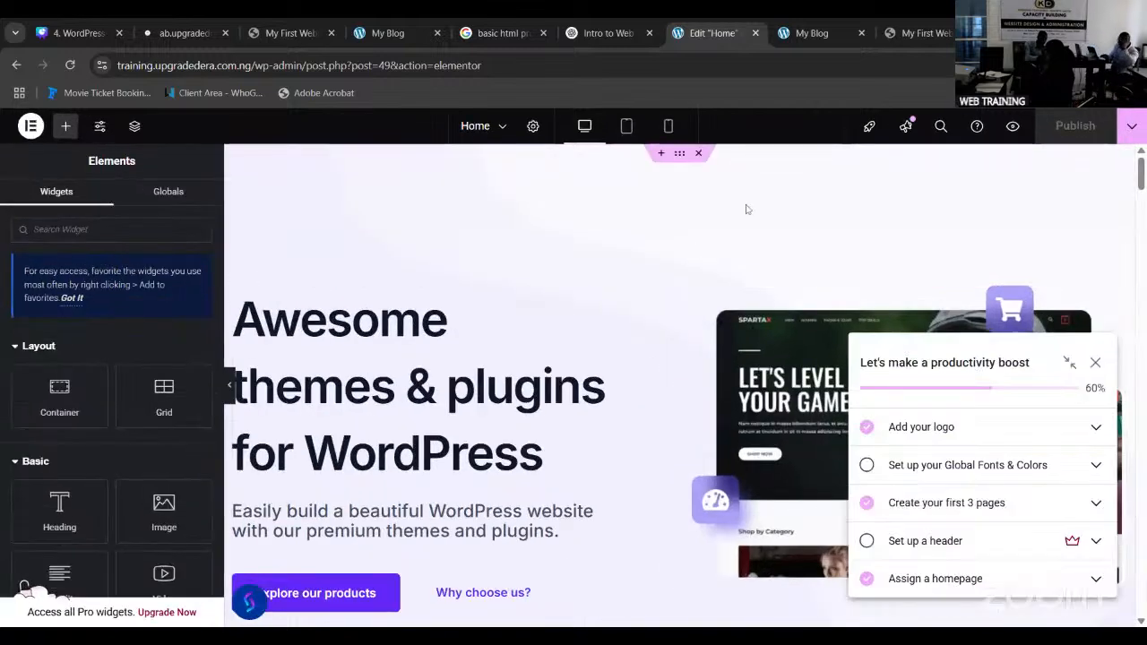
left_click(923, 36)
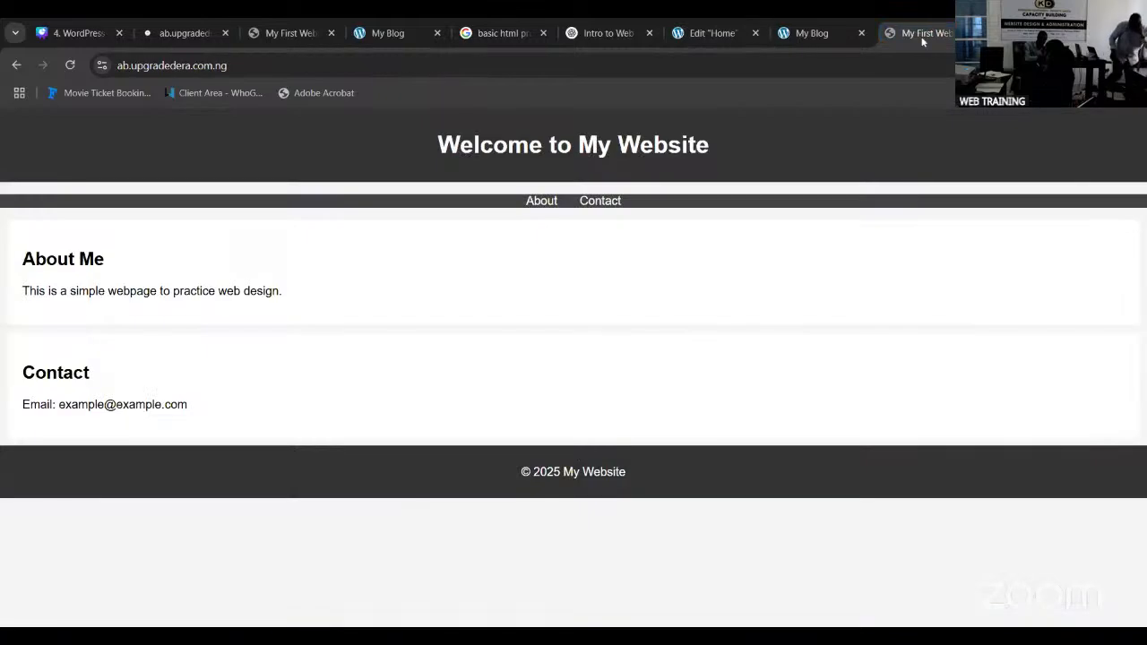
left_click(814, 33)
scroll(507, 463, "down", 3)
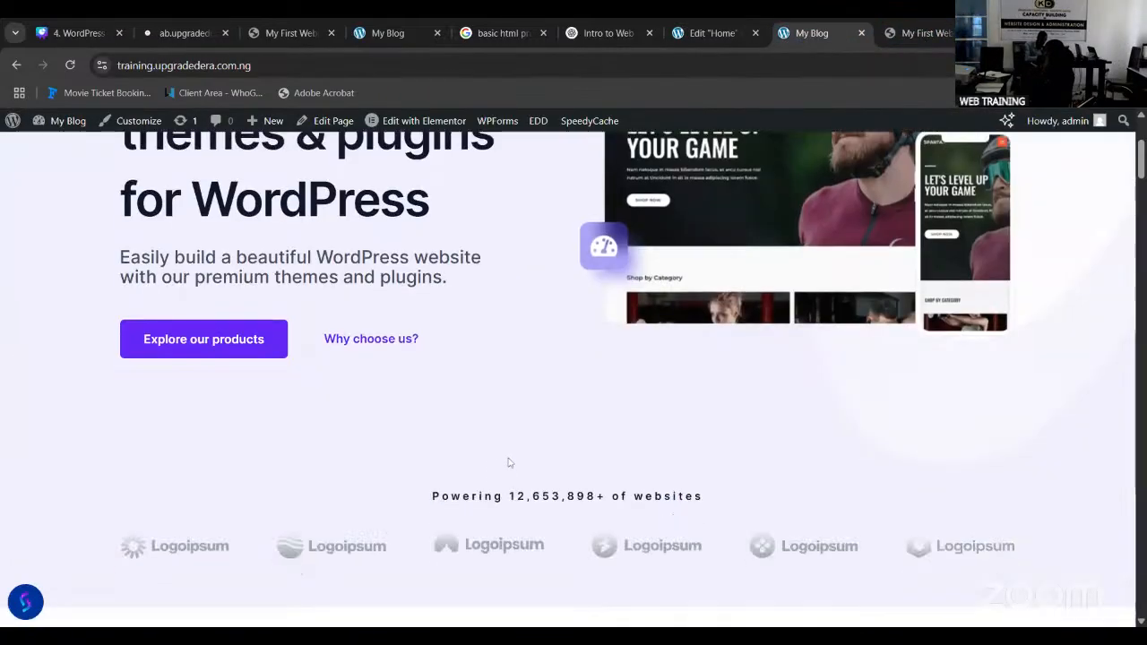
scroll(507, 463, "down", 2)
Step: Back in the Edit Home tab, close the productivity checklist and select the hero heading
left_click(708, 25)
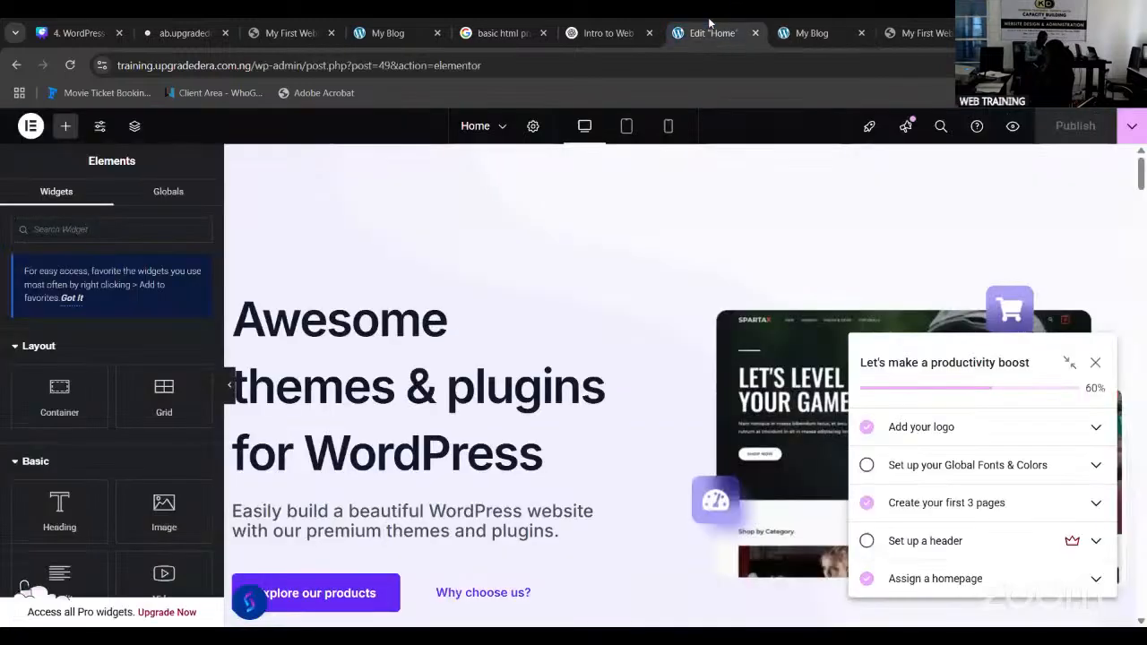
left_click(1094, 363)
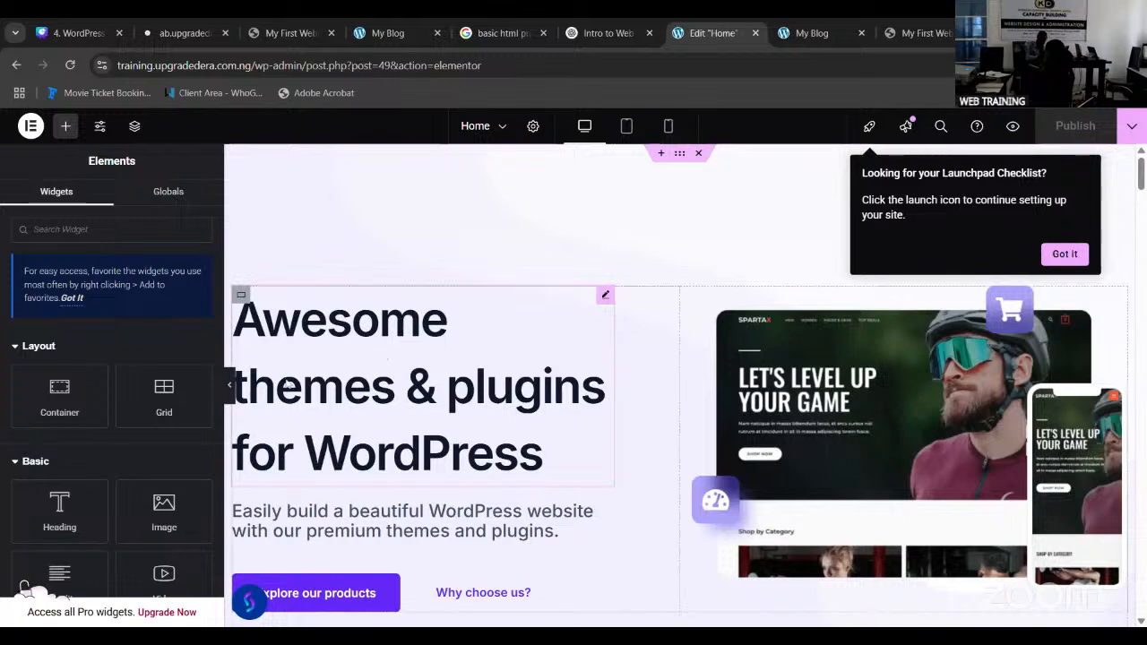
left_click(345, 314)
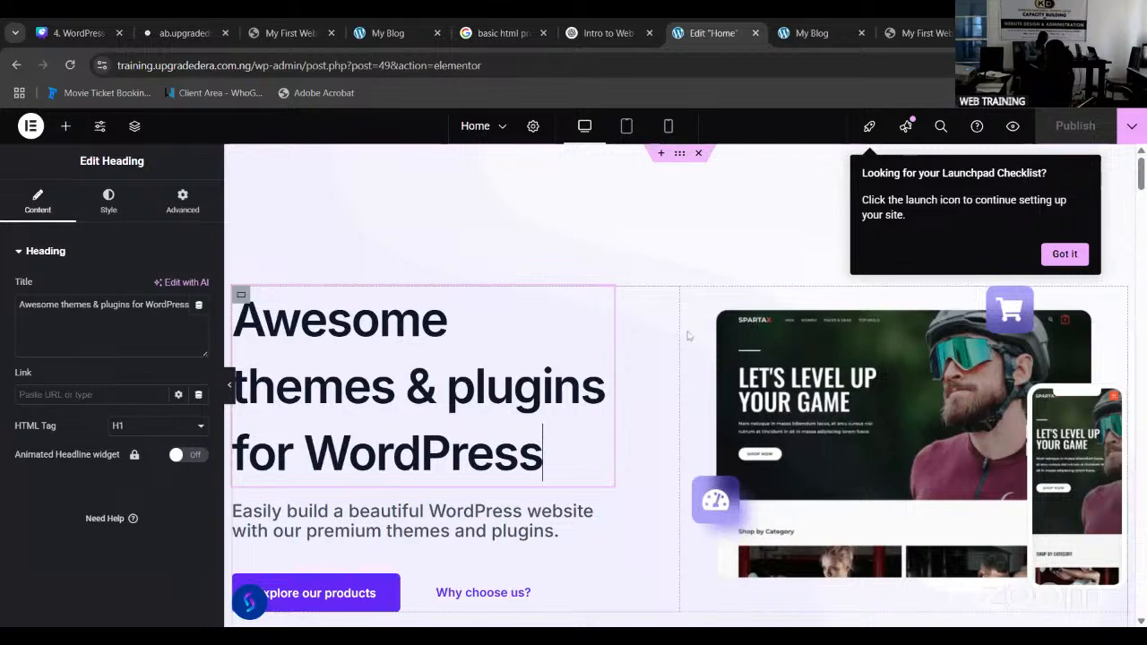
Step: Replace 'plugins for WordPress' with 'awesome plugins' in the hero heading
key("BackSpace")
key("BackSpace")
key("BackSpace")
key("BackSpace")
key("BackSpace")
key("BackSpace")
key("BackSpace")
key("BackSpace")
key("BackSpace")
key("BackSpace")
key("BackSpace")
key("BackSpace")
key("BackSpace")
key("BackSpace")
key("BackSpace")
key("BackSpace")
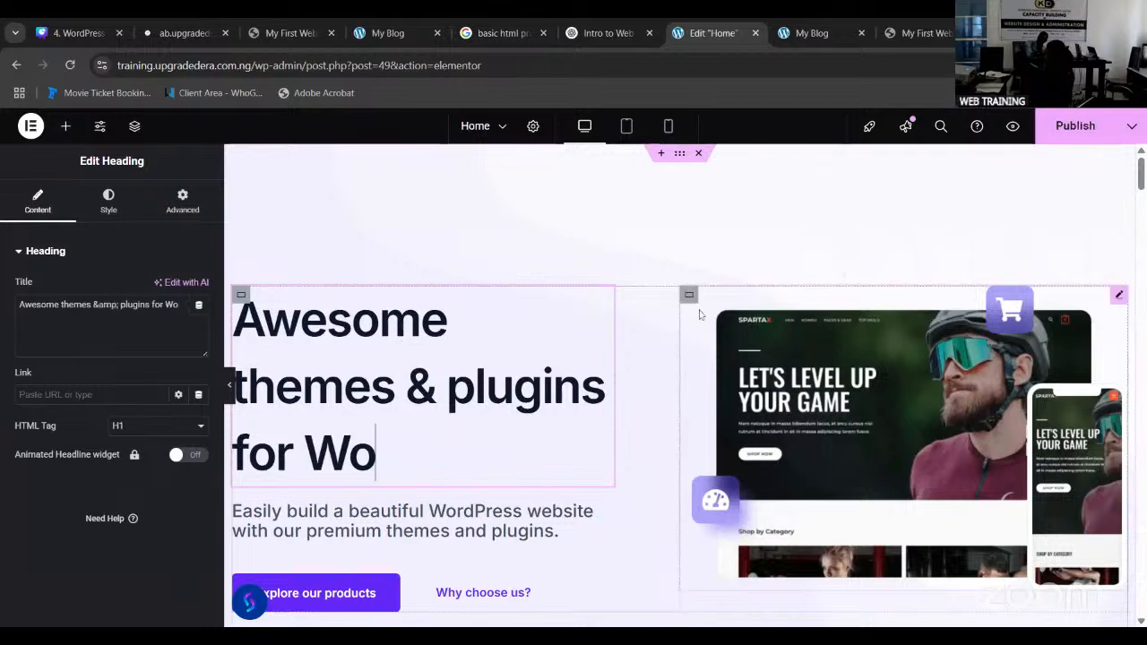
key("BackSpace")
key("BackSpace")
key("BackSpace")
key("BackSpace")
key("BackSpace")
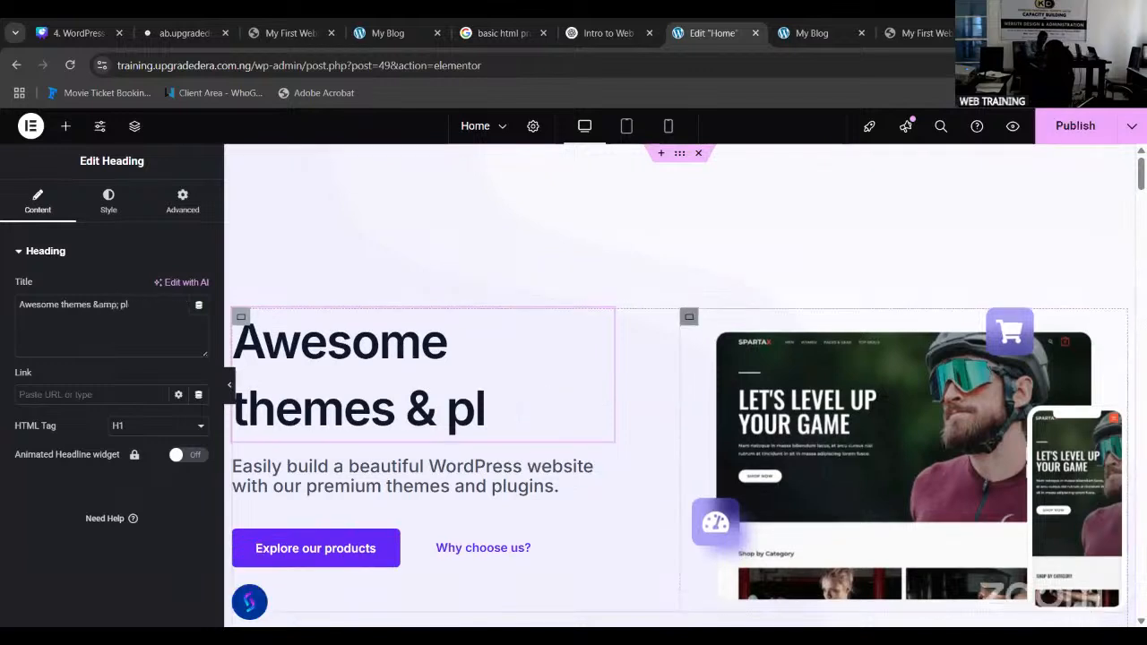
type("awe")
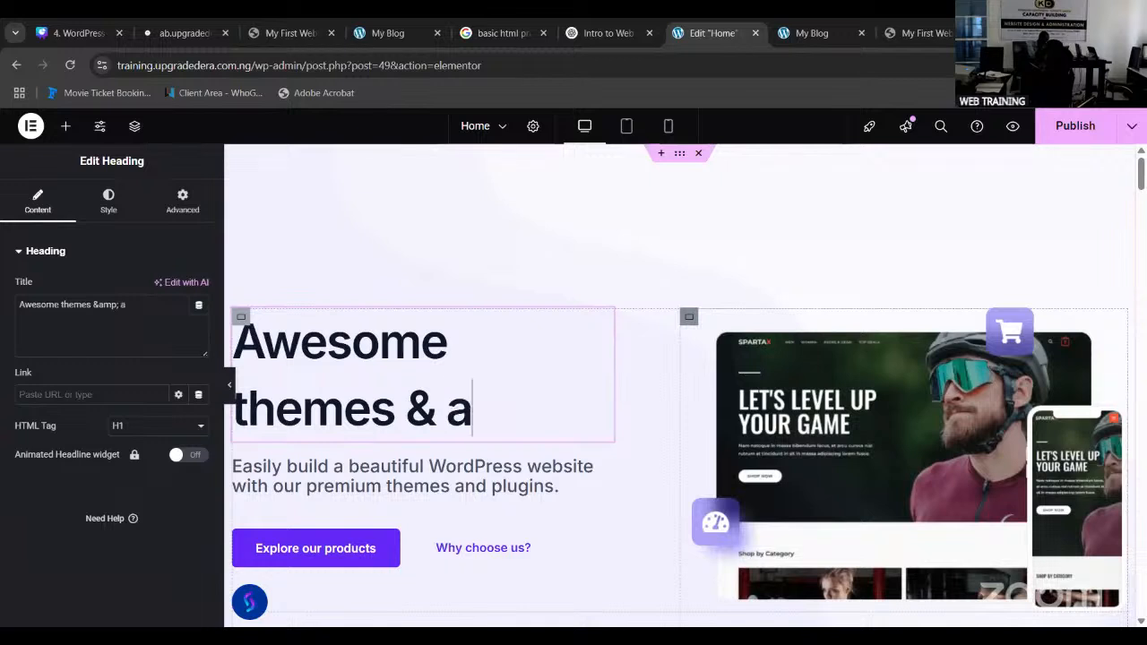
type("so")
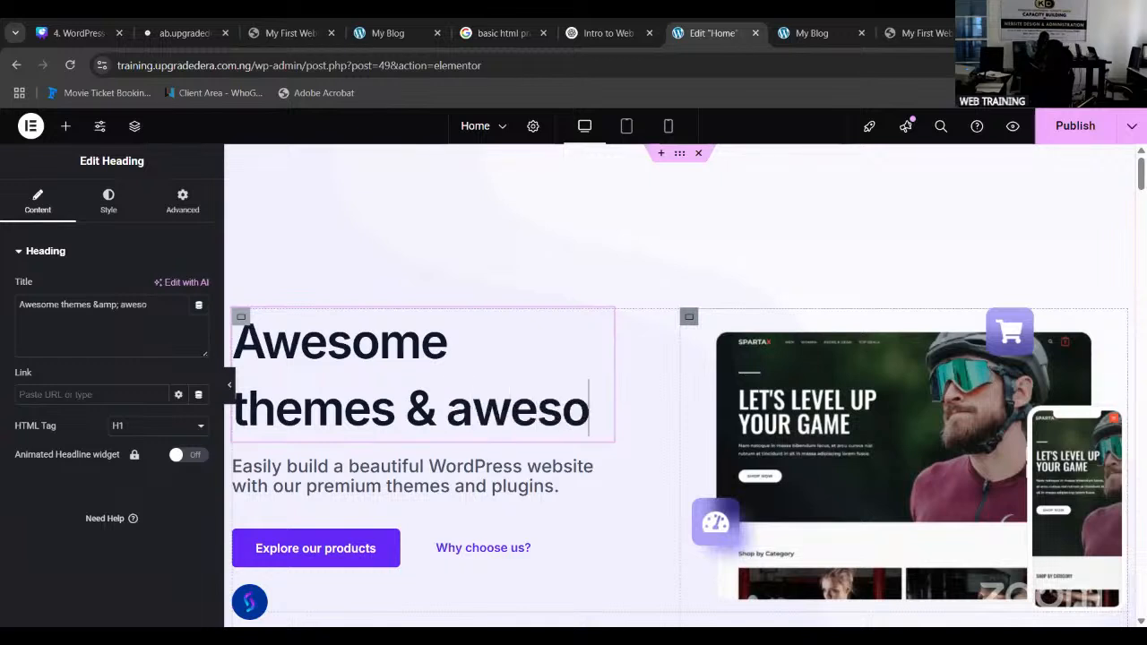
type("me ")
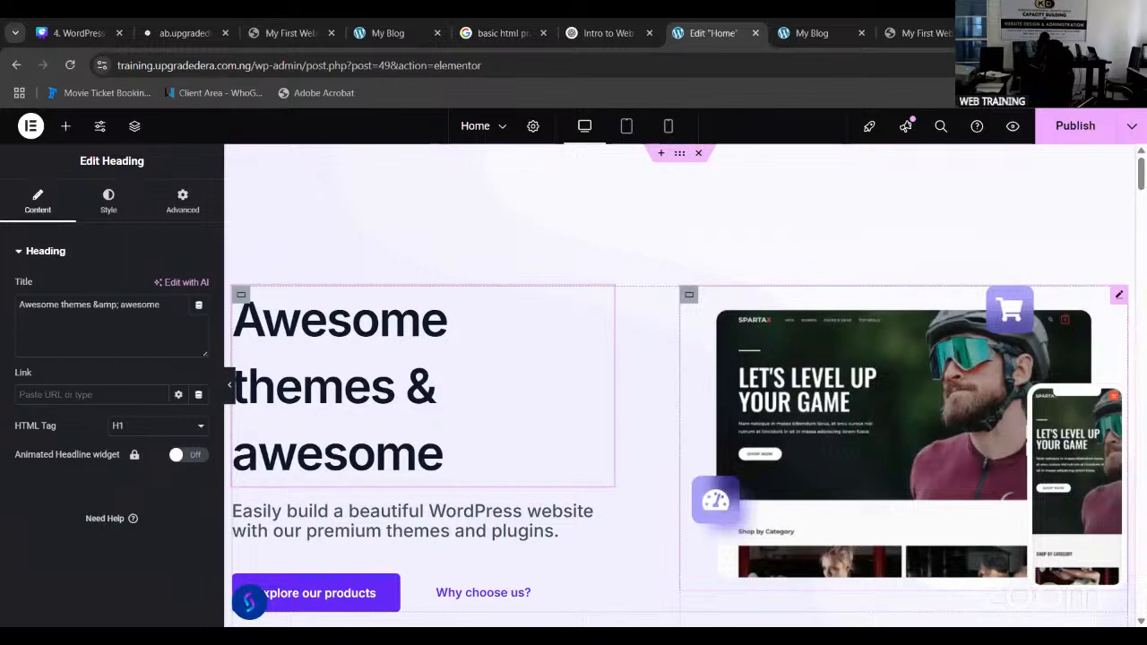
type("plugin")
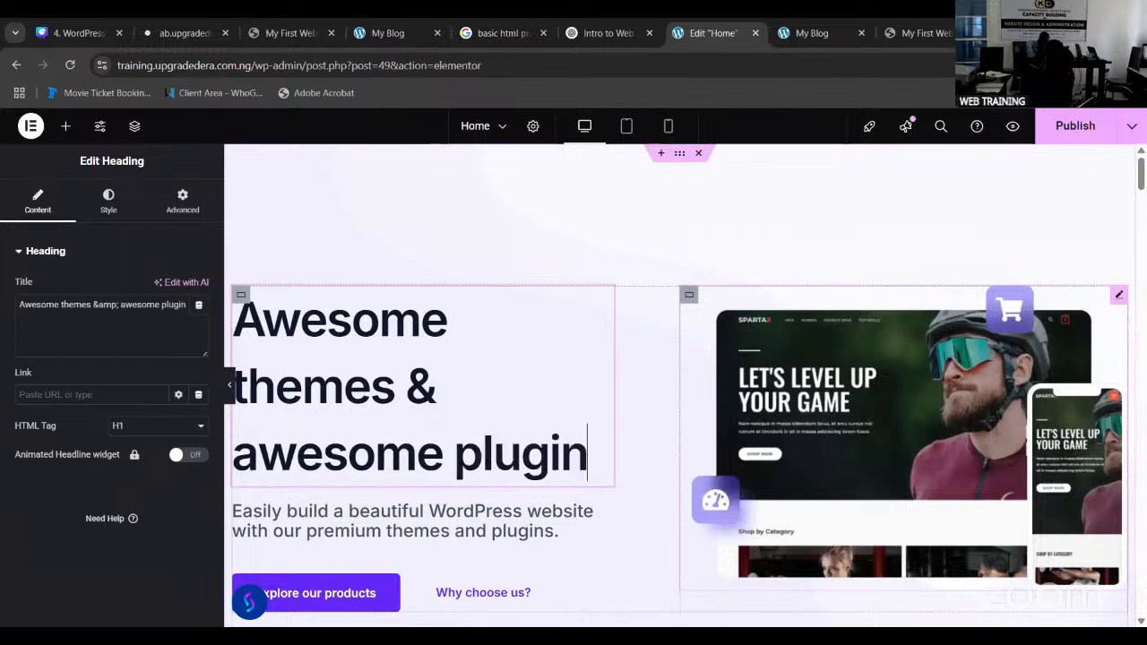
type("s")
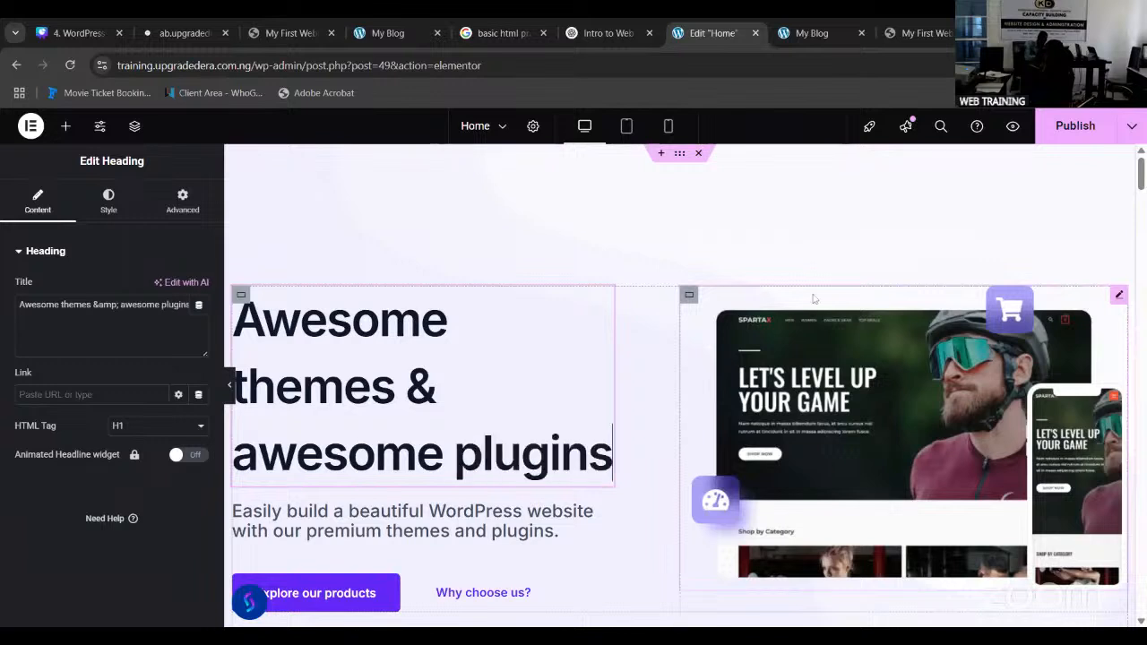
scroll(854, 419, "down", 3)
scroll(854, 419, "up", 1)
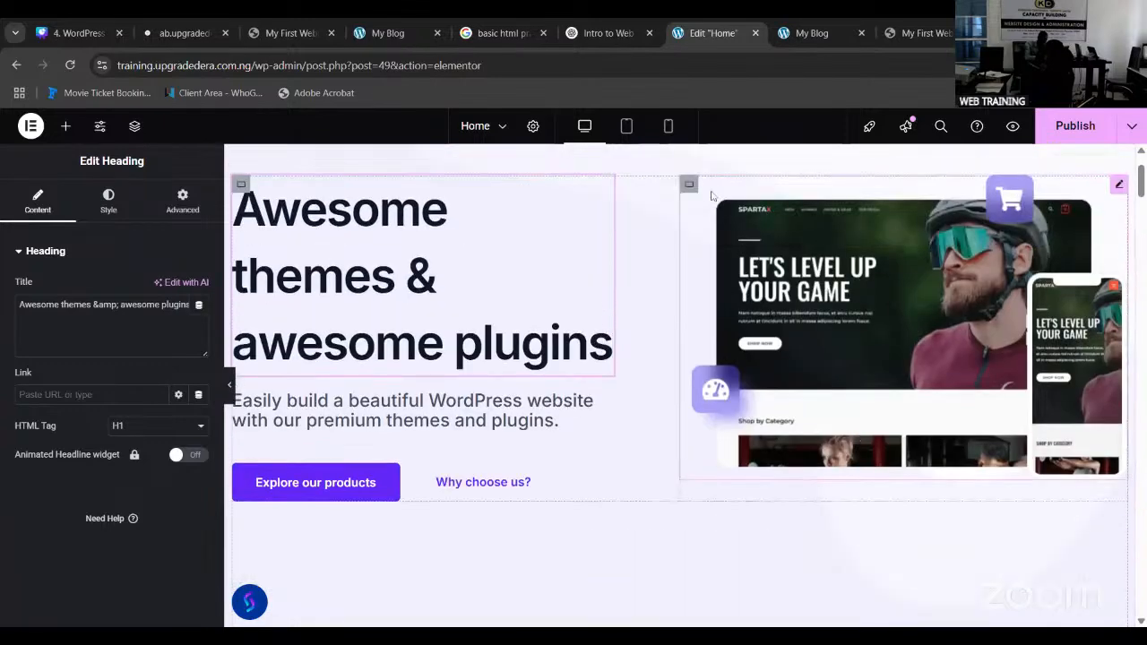
left_click(689, 184)
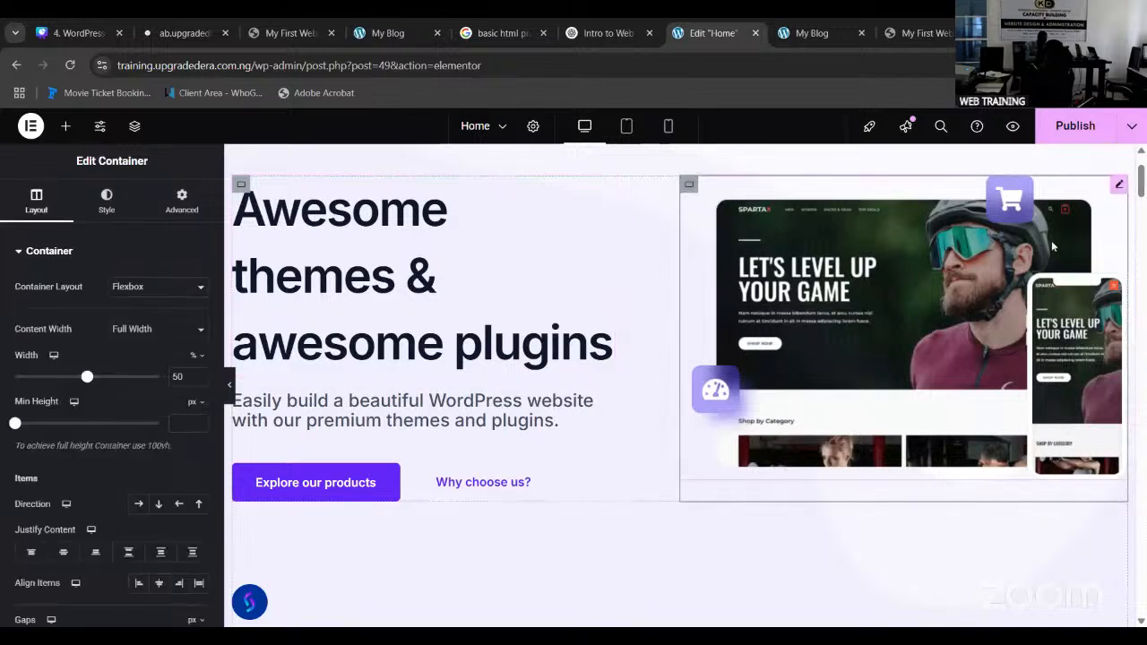
Step: Open the hero image's media picker, close it without uploading a file, and reselect the heading
left_click(1119, 186)
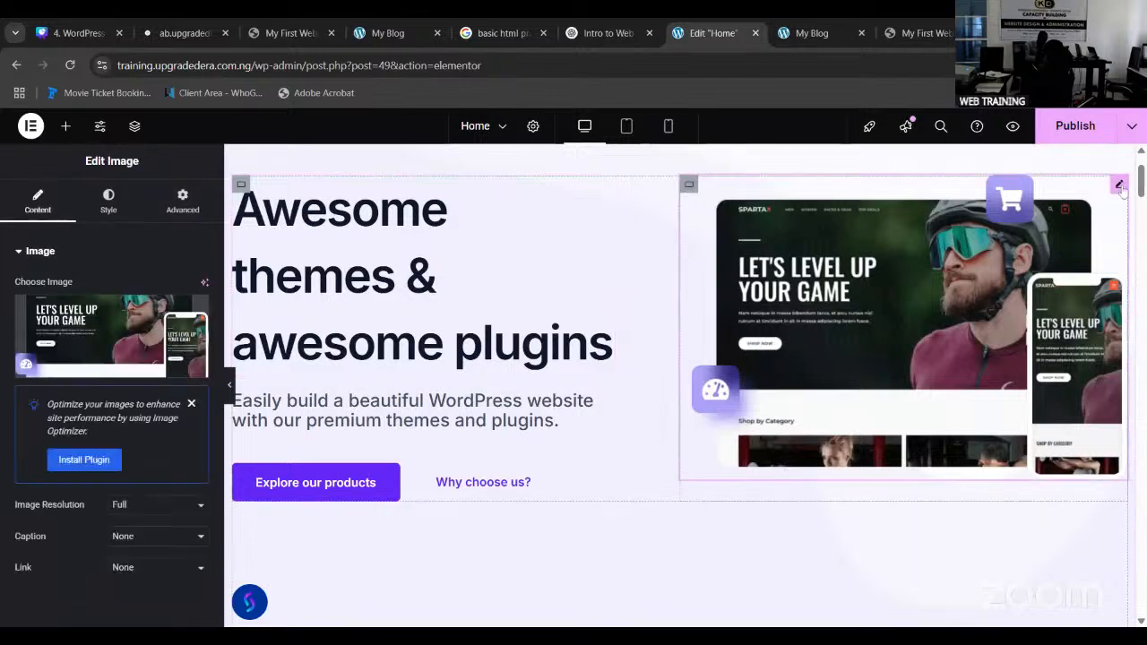
left_click(100, 335)
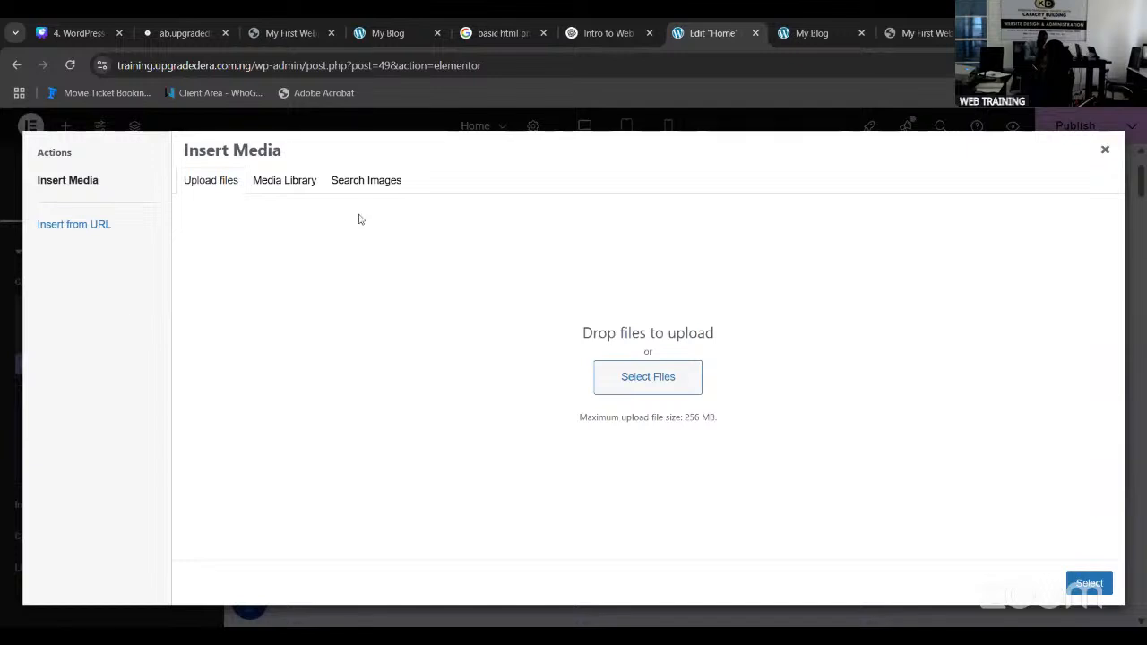
left_click(658, 381)
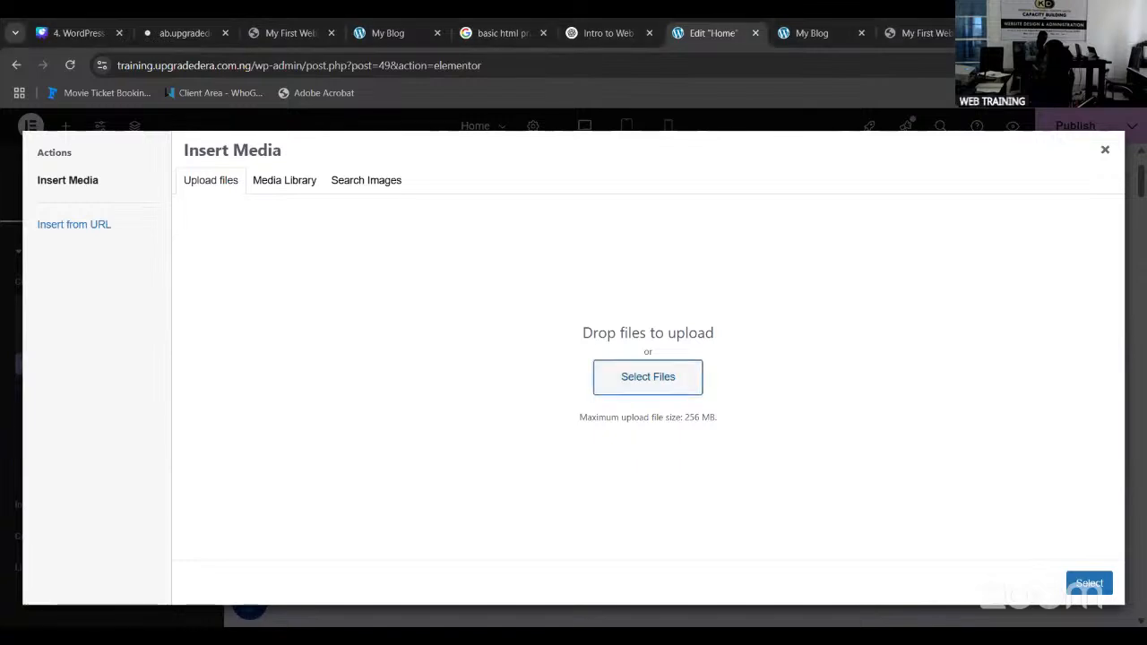
left_click(1106, 150)
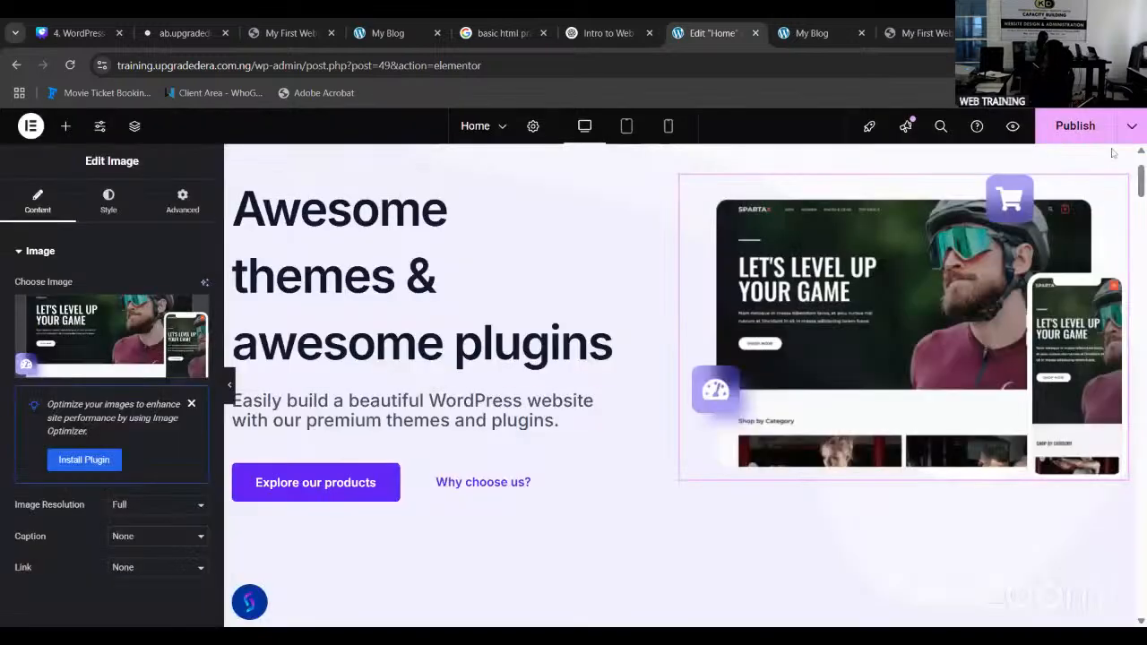
left_click(352, 281)
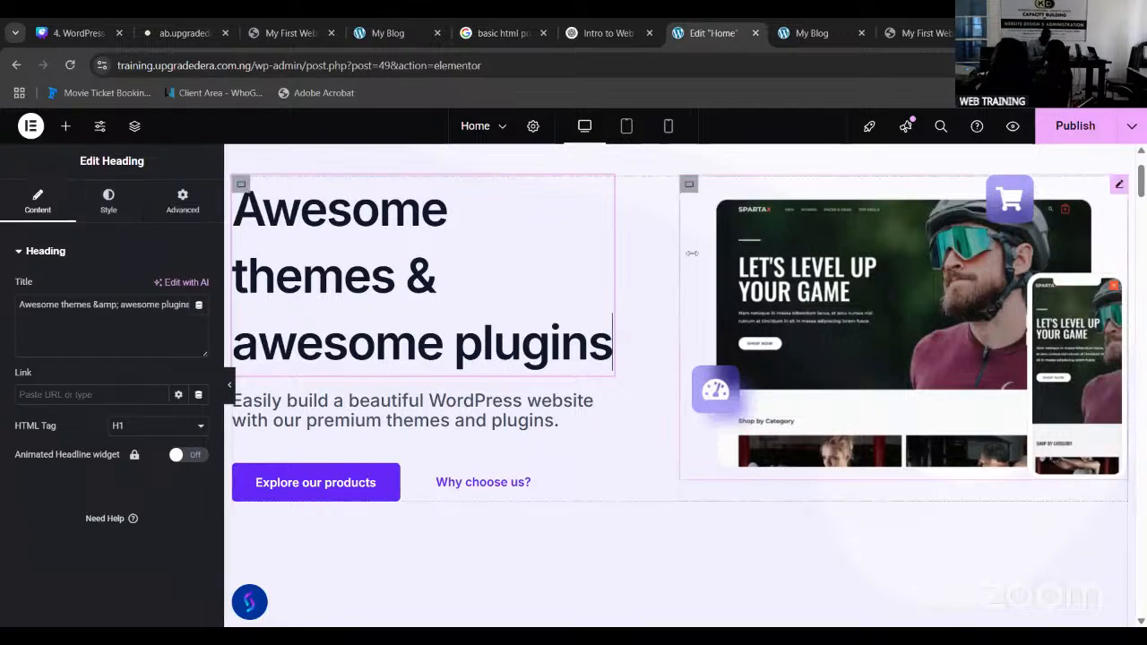
Step: Select the hero product mockup image to show its Edit Image panel
left_click(944, 305)
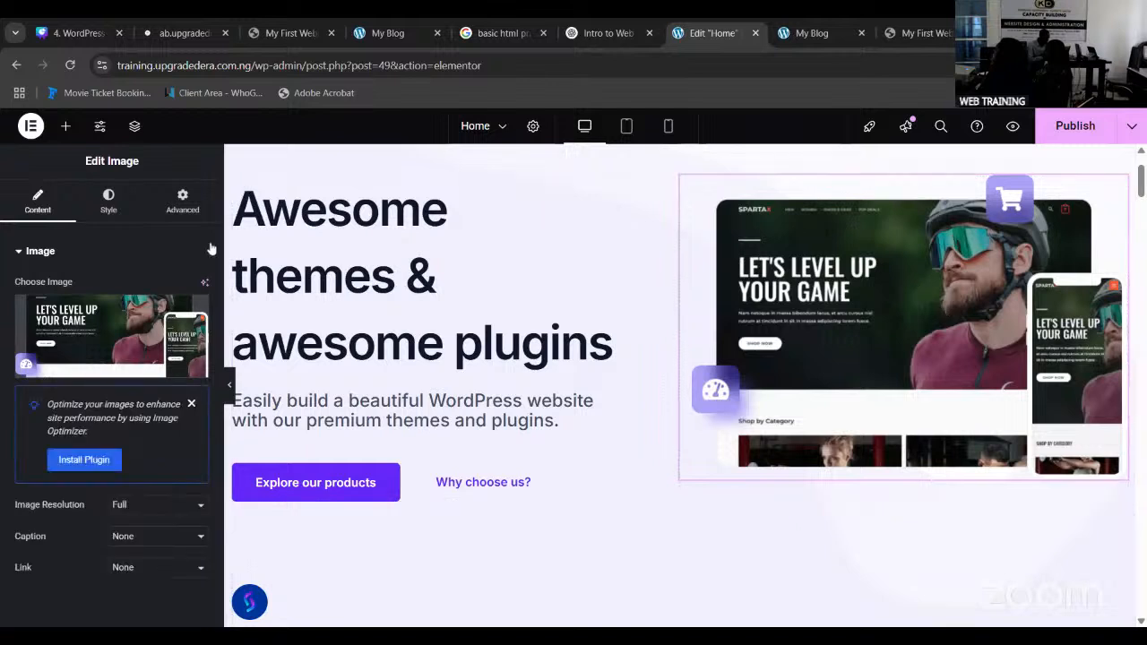
Step: In the image's Style tab, set width to 100% and height to 446 px
left_click(109, 201)
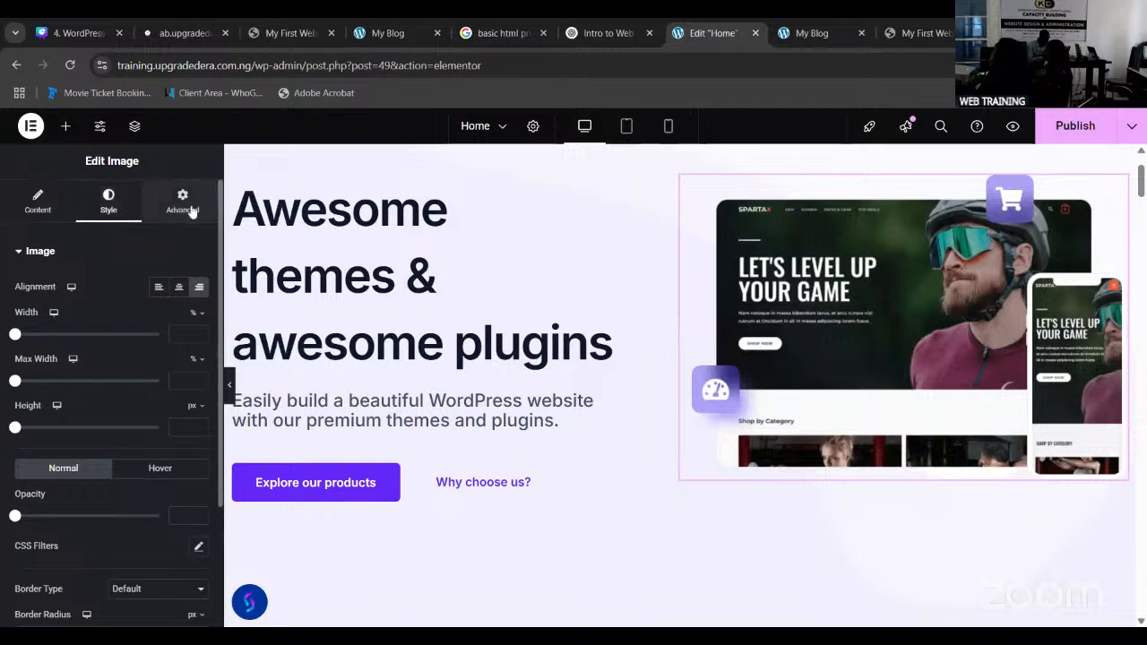
left_click(23, 334)
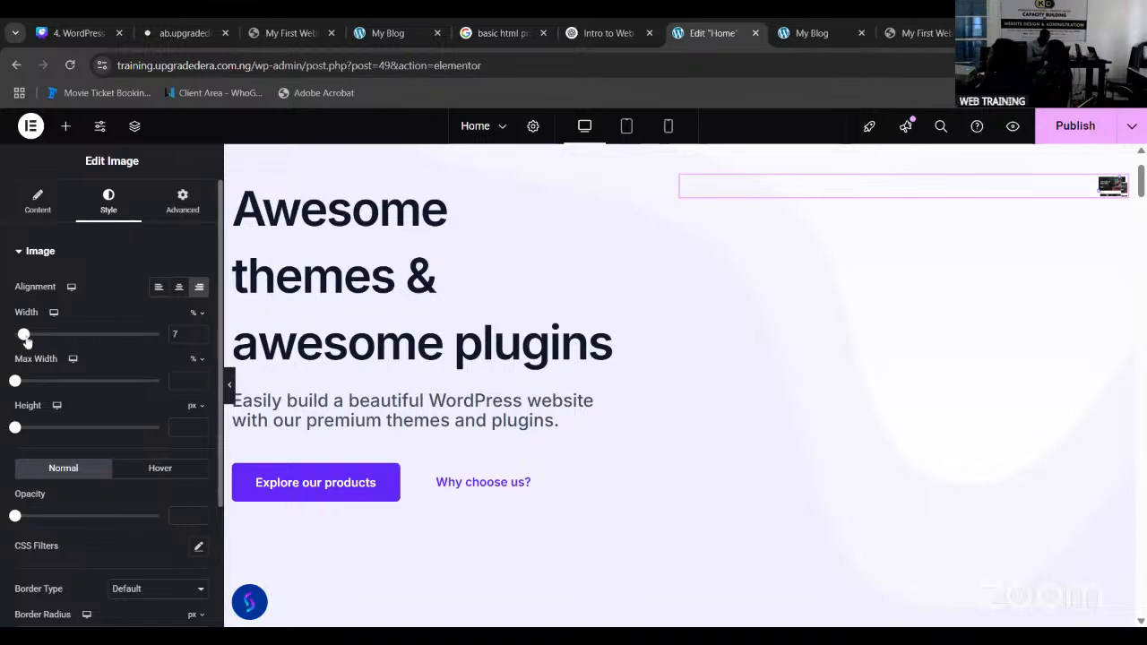
left_click_drag(24, 335, 34, 334)
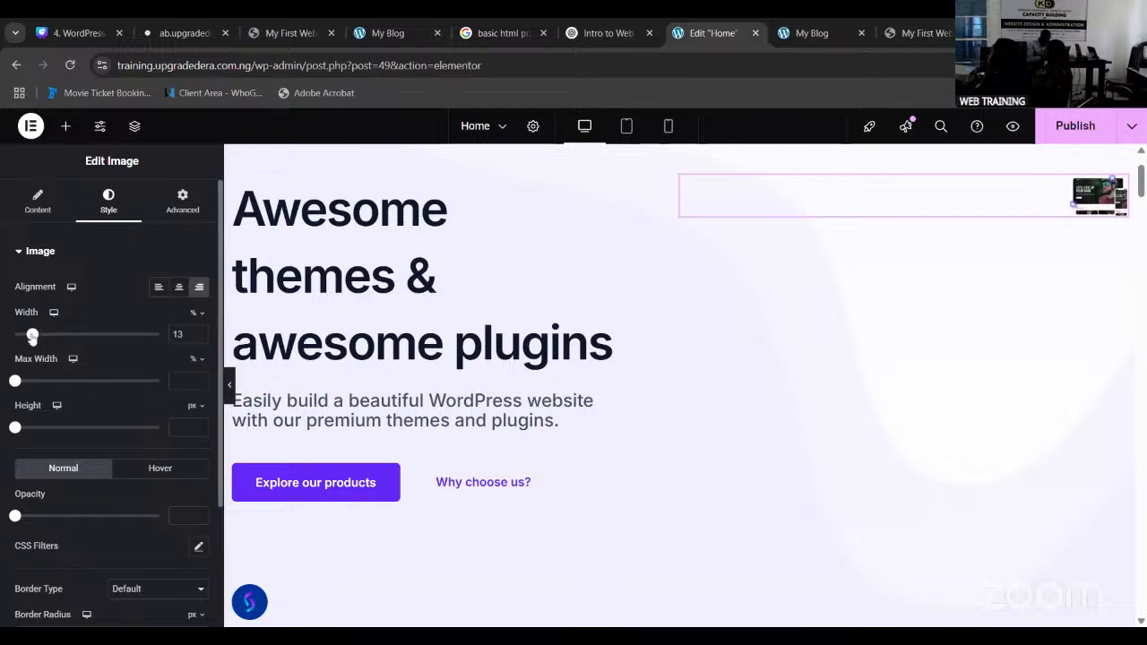
left_click_drag(33, 336, 163, 348)
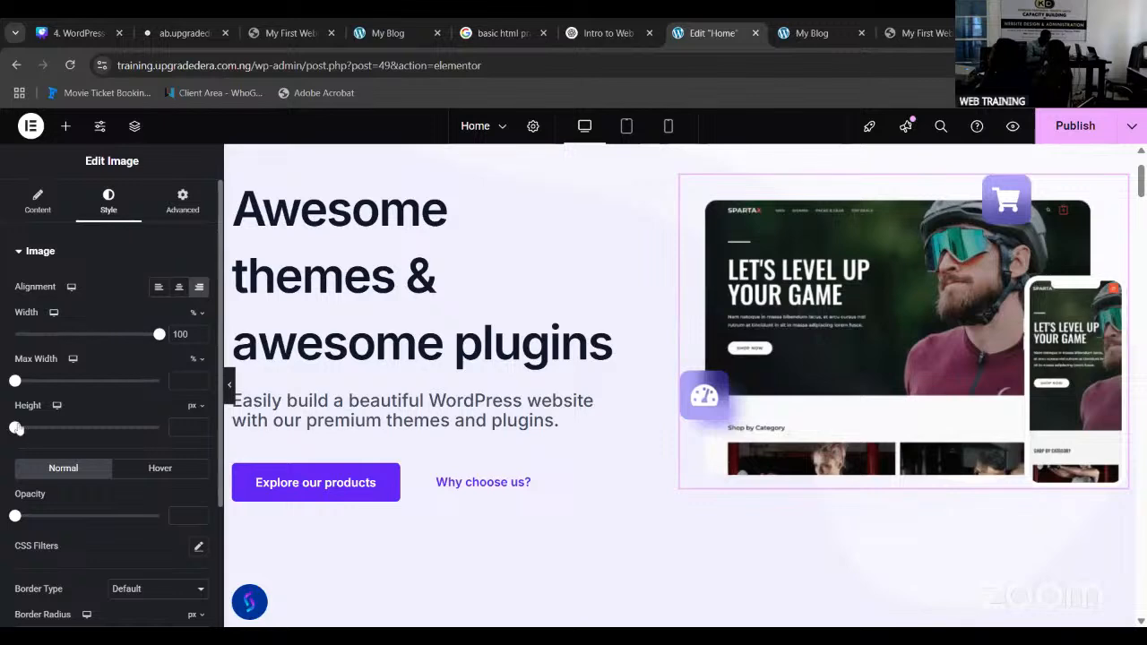
left_click_drag(16, 428, 144, 428)
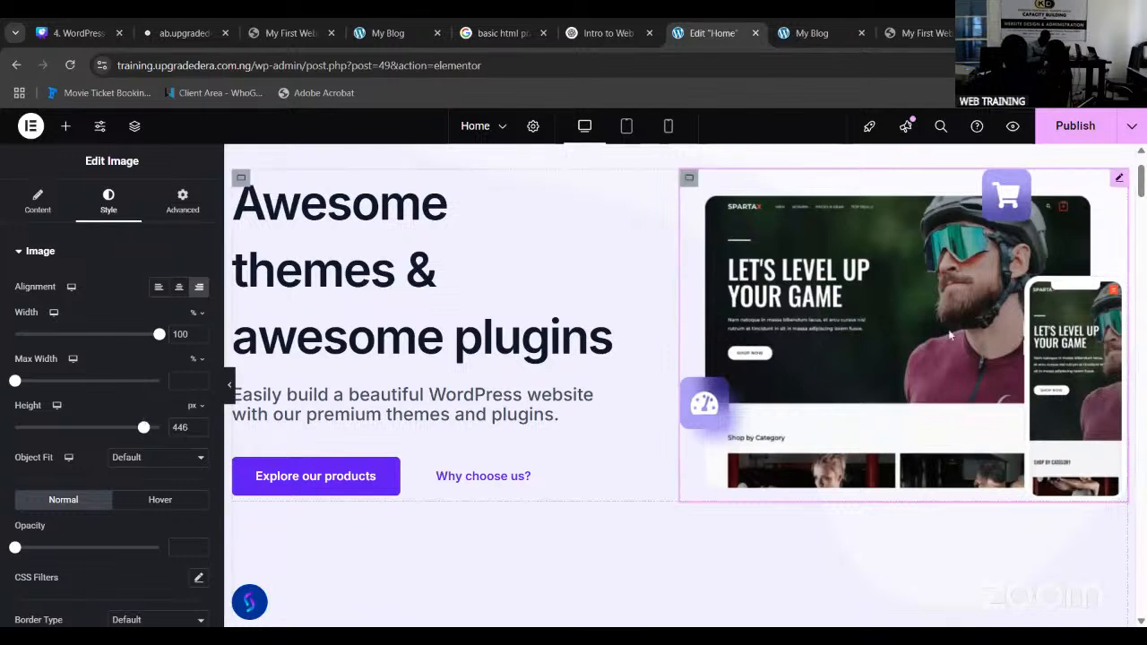
left_click(43, 203)
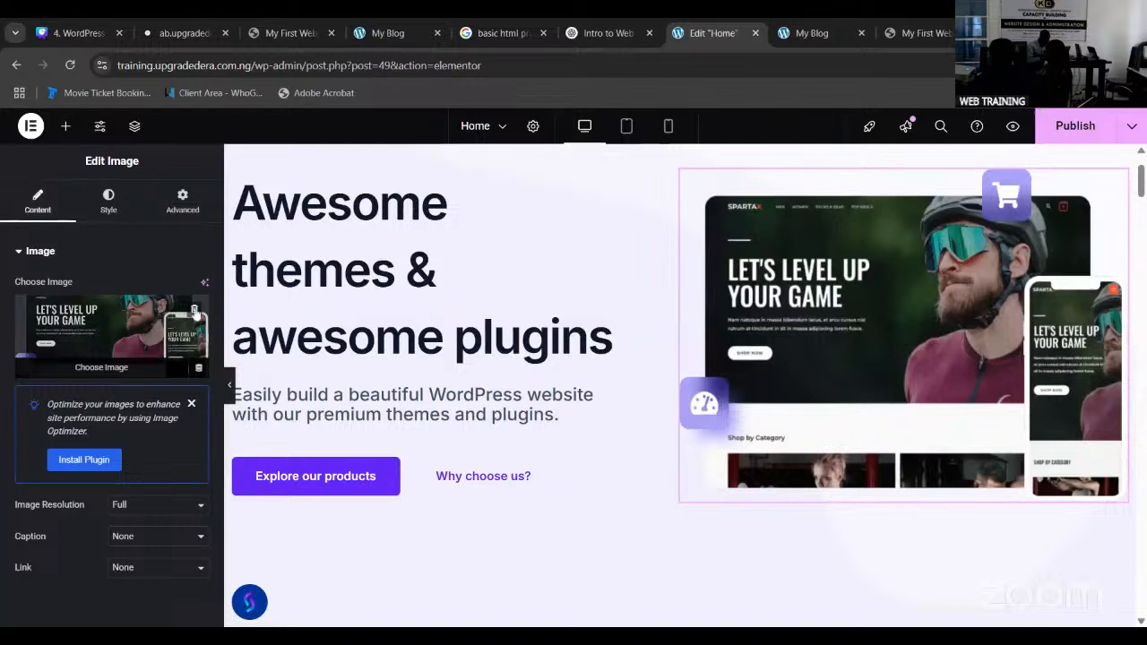
Step: Remove the product mockup from the hero image, browse the Media Library, and close it without choosing
left_click(195, 310)
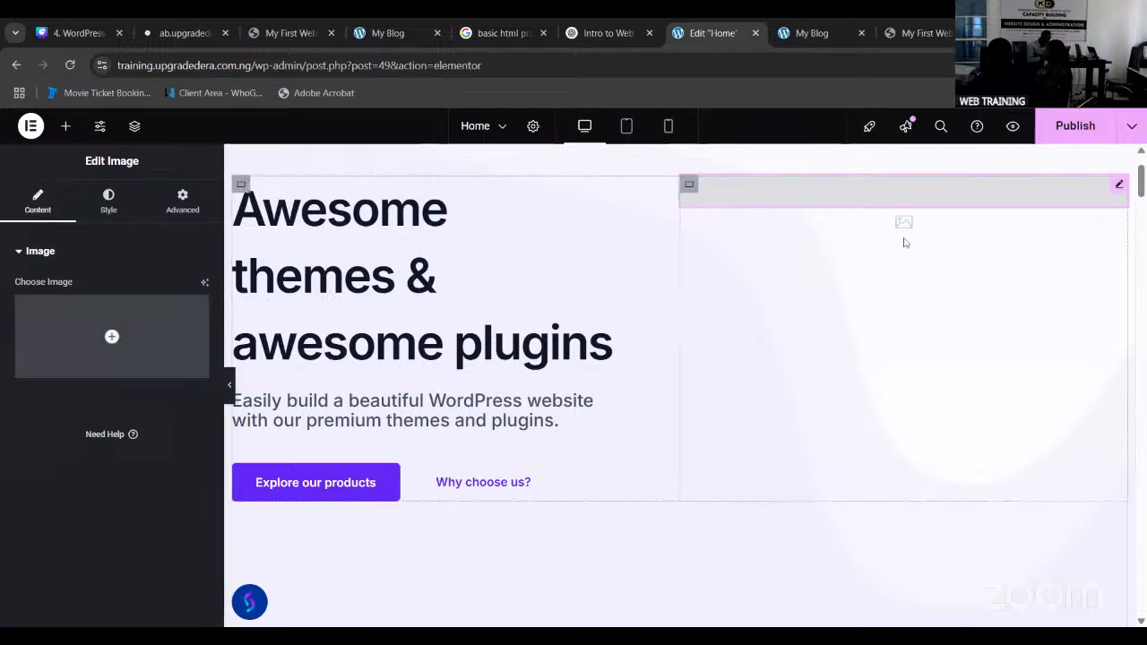
left_click(113, 336)
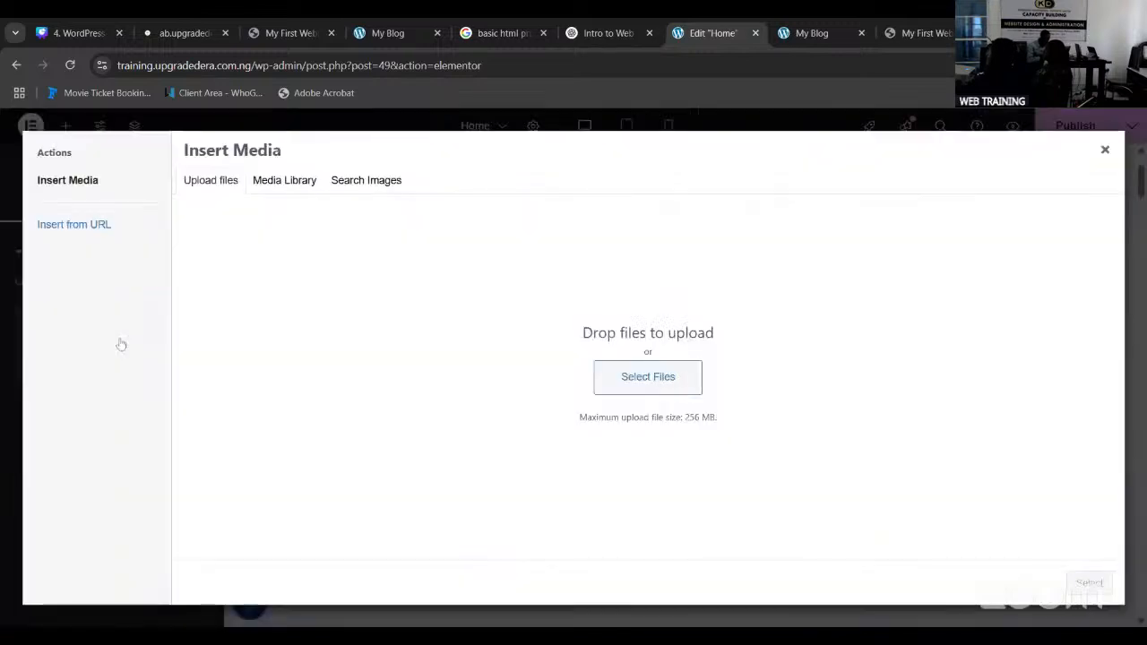
left_click(285, 180)
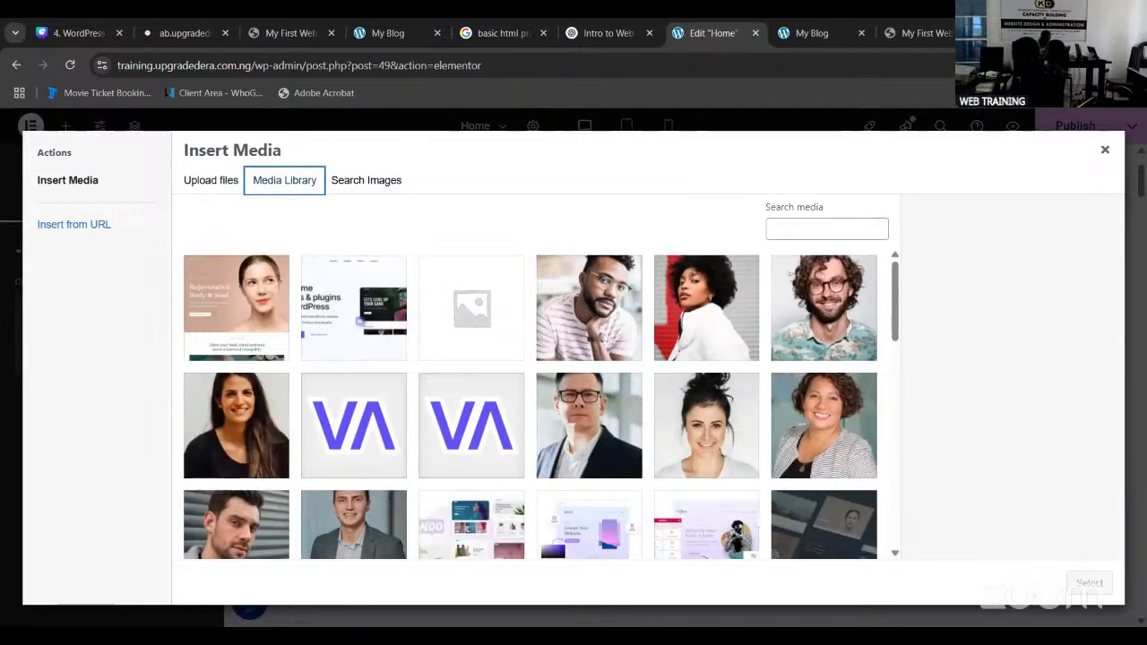
scroll(596, 472, "down", 5)
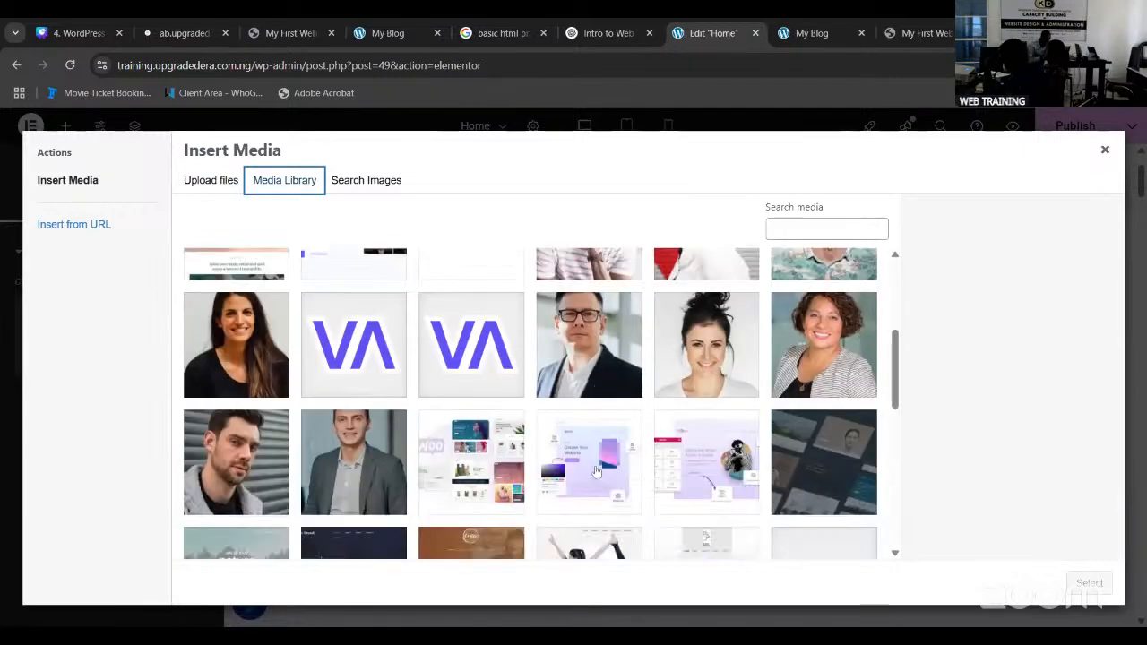
scroll(596, 472, "down", 6)
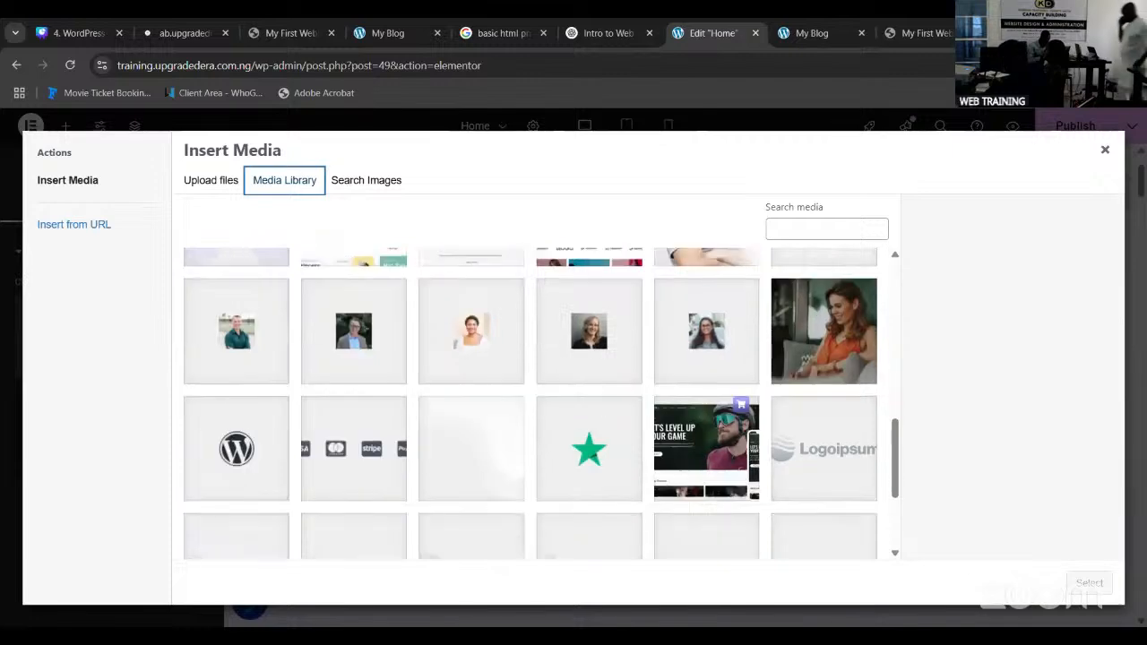
scroll(596, 472, "up", 3)
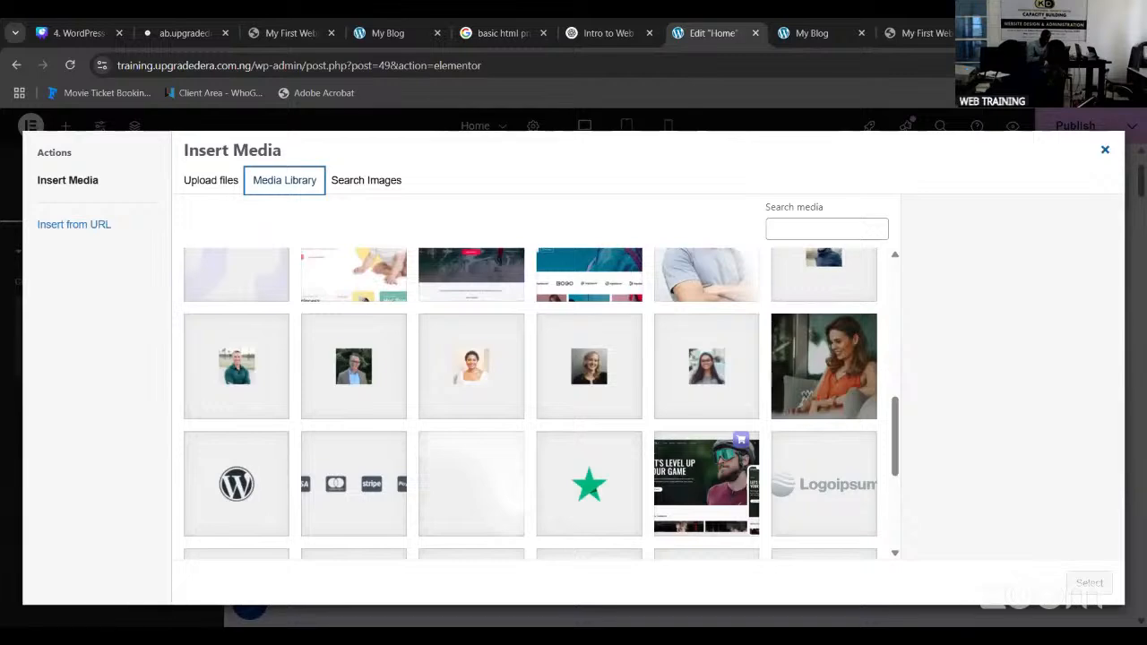
left_click(1105, 153)
scroll(668, 495, "down", 2)
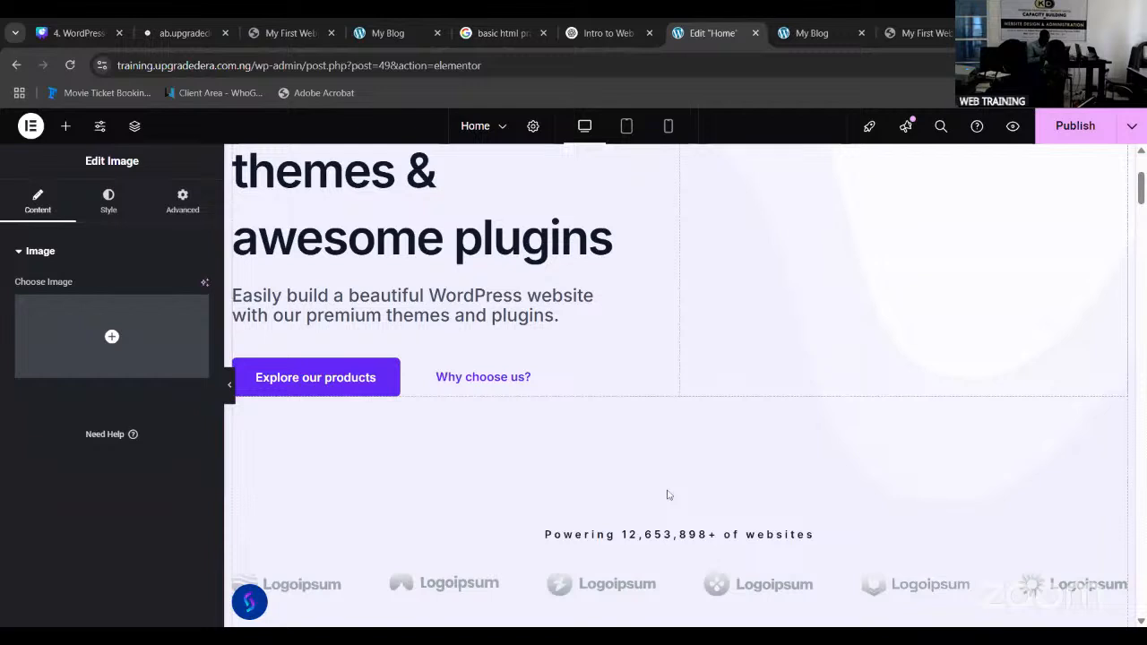
scroll(667, 495, "down", 4)
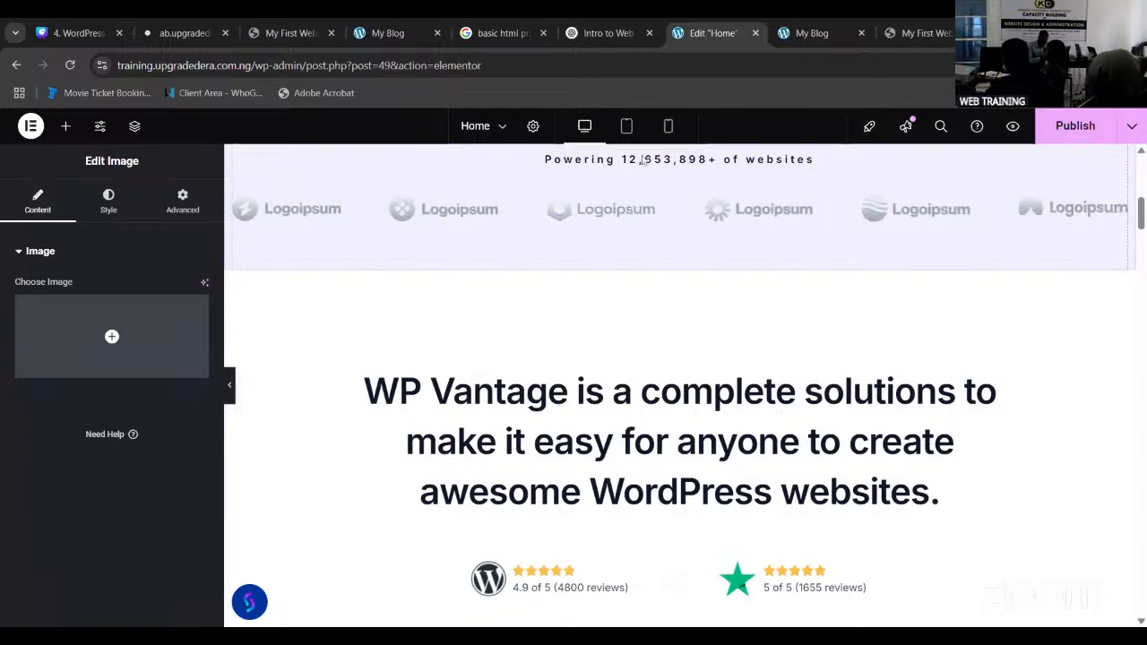
scroll(911, 265, "up", 5)
scroll(911, 265, "up", 2)
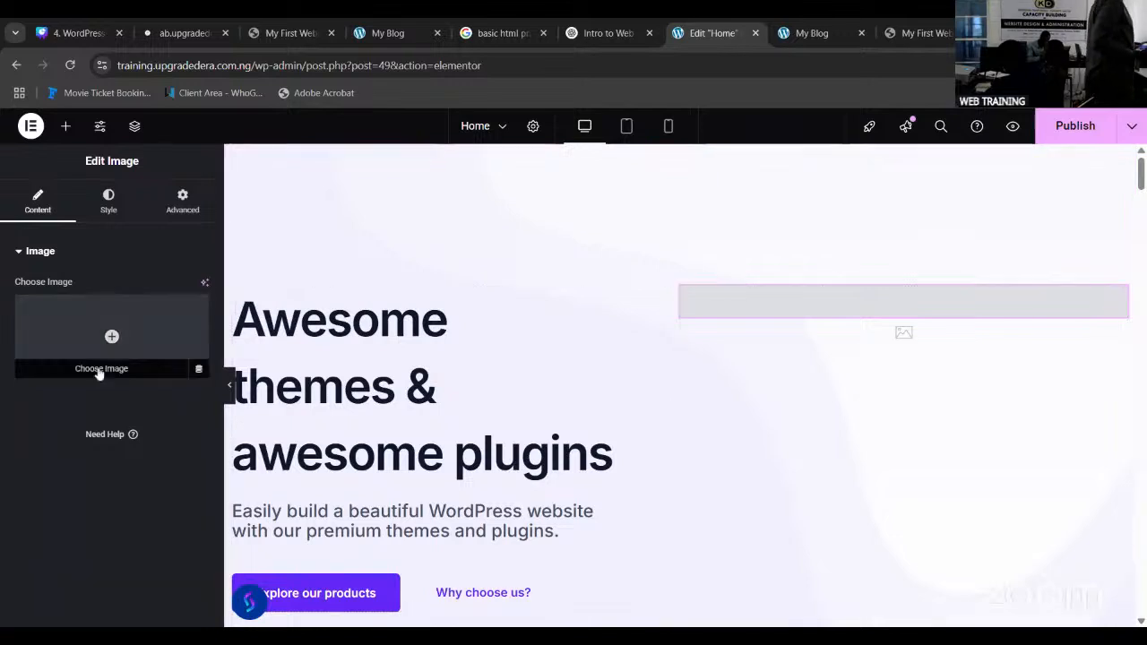
left_click(110, 341)
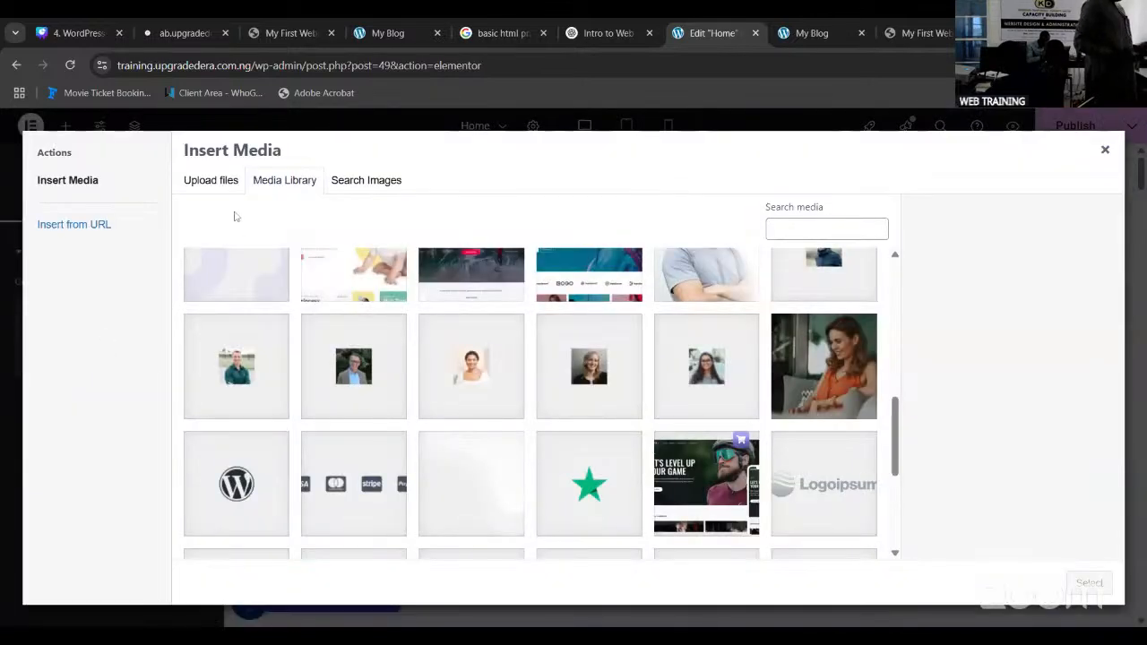
scroll(556, 469, "down", 3)
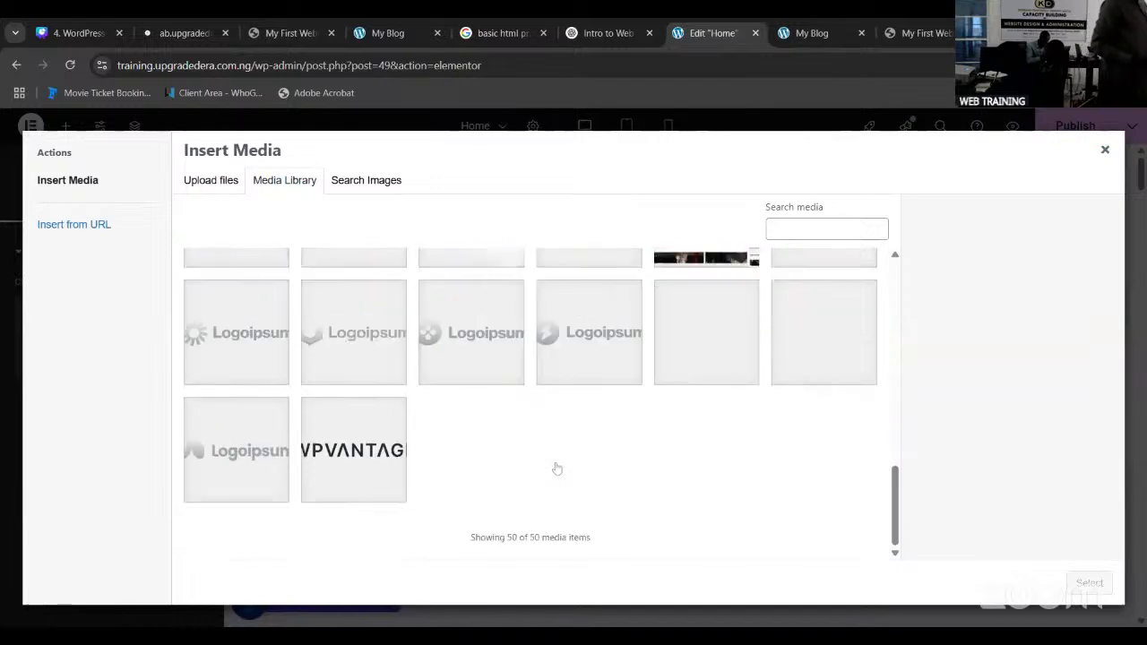
scroll(530, 403, "up", 10)
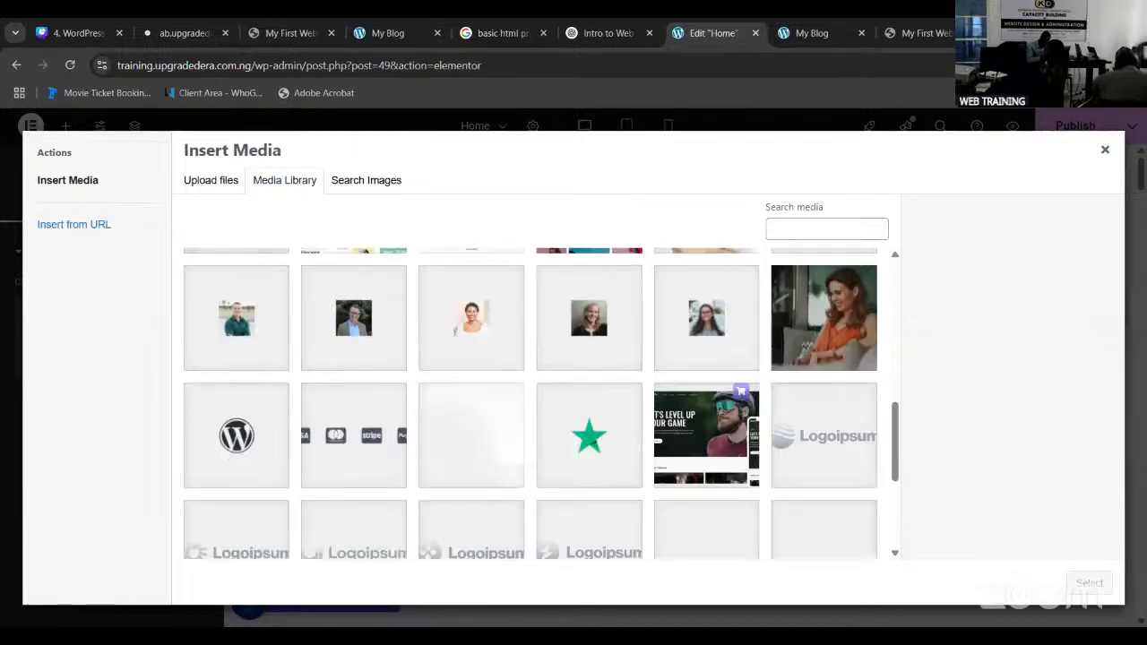
scroll(723, 406, "up", 3)
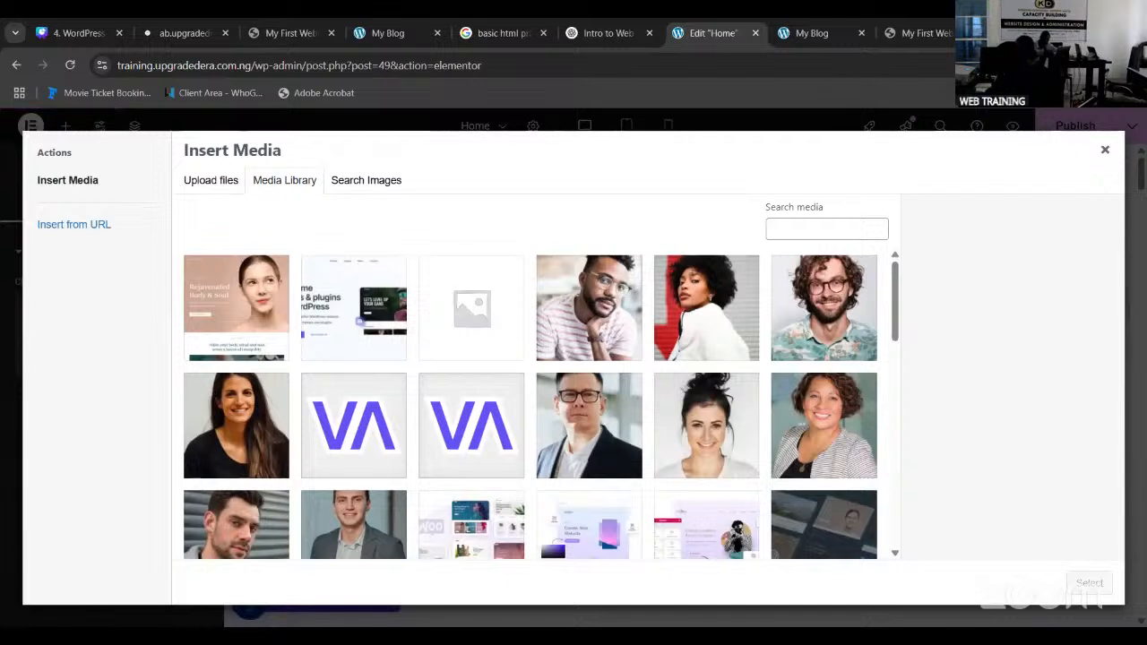
left_click(1105, 150)
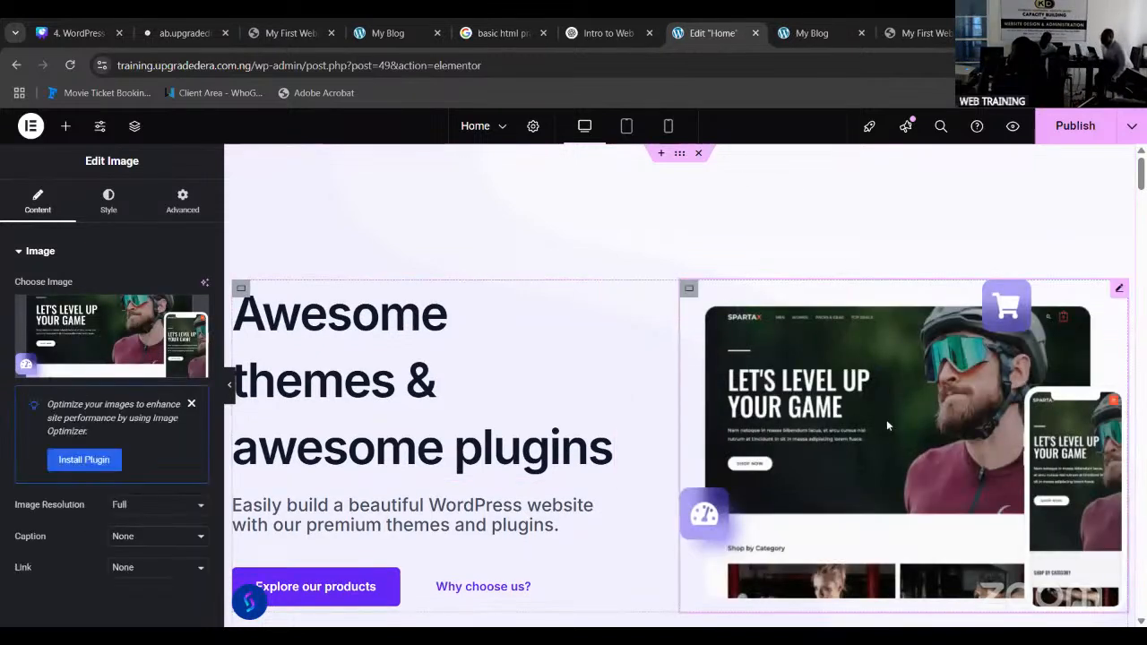
Step: Open the mockup image's Advanced settings and unlink the four margin fields
left_click(176, 211)
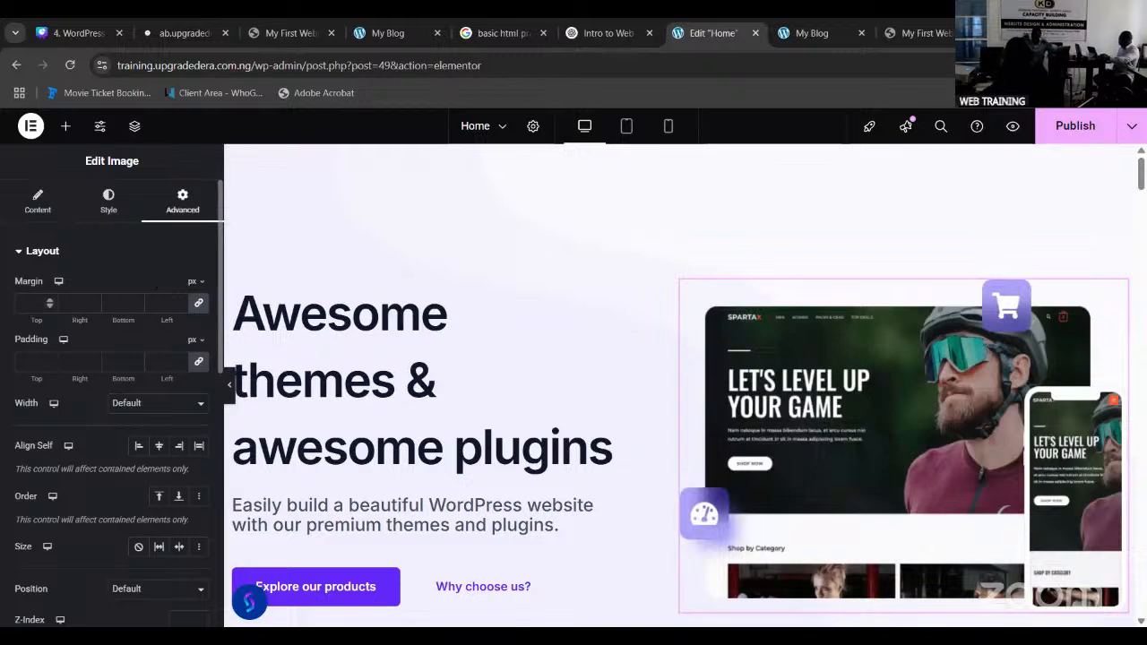
left_click(200, 307)
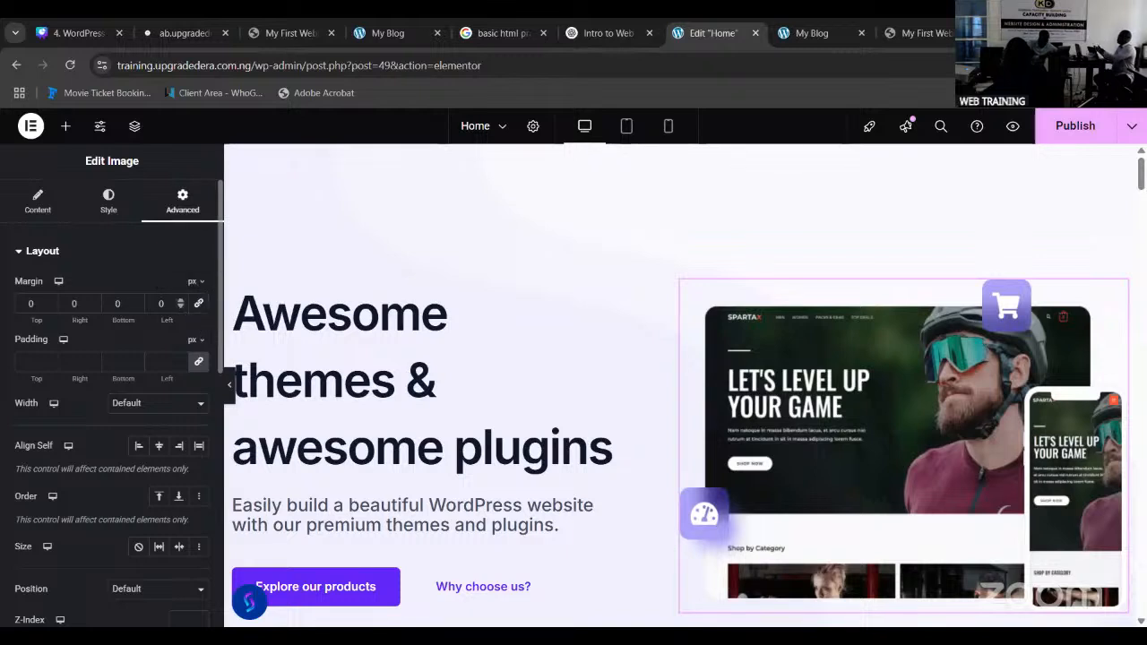
Step: Enter 5 in the left margin and 0 in the top, giving margins 0, 100, 100, 5 px
left_click(162, 304)
type("1")
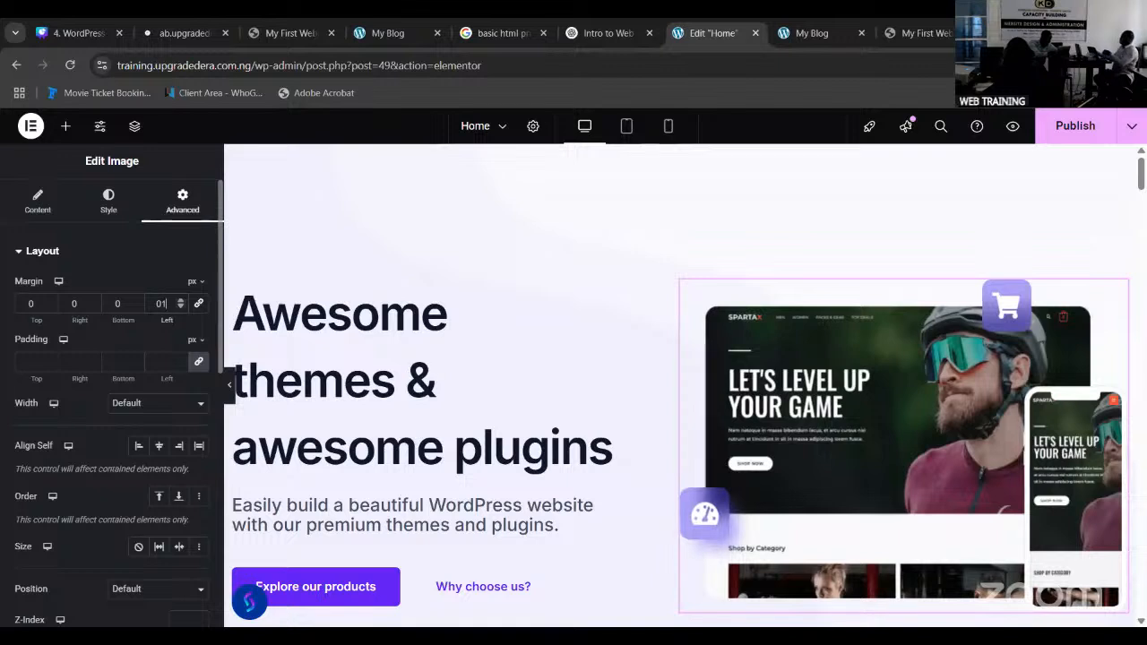
key("BackSpace")
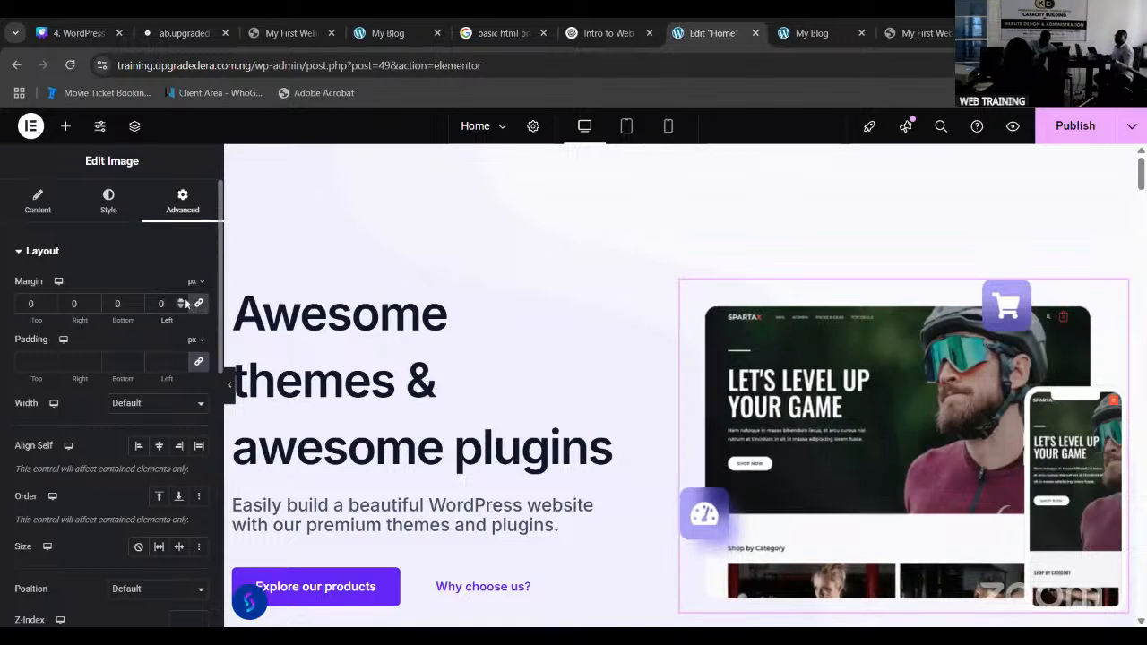
type("1")
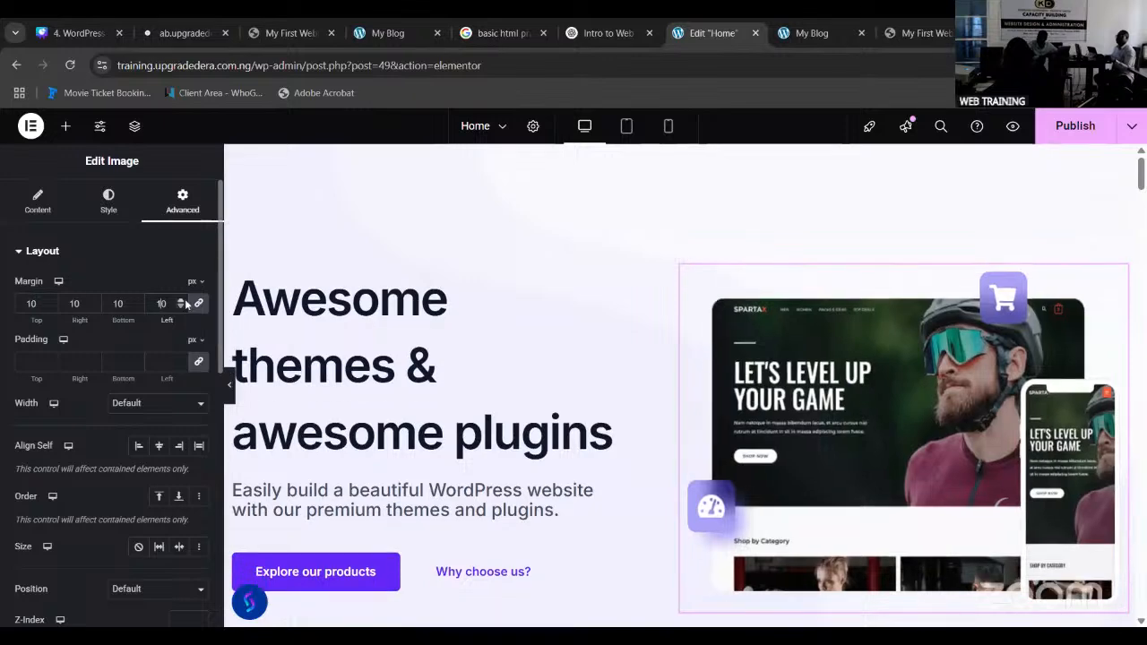
type("0")
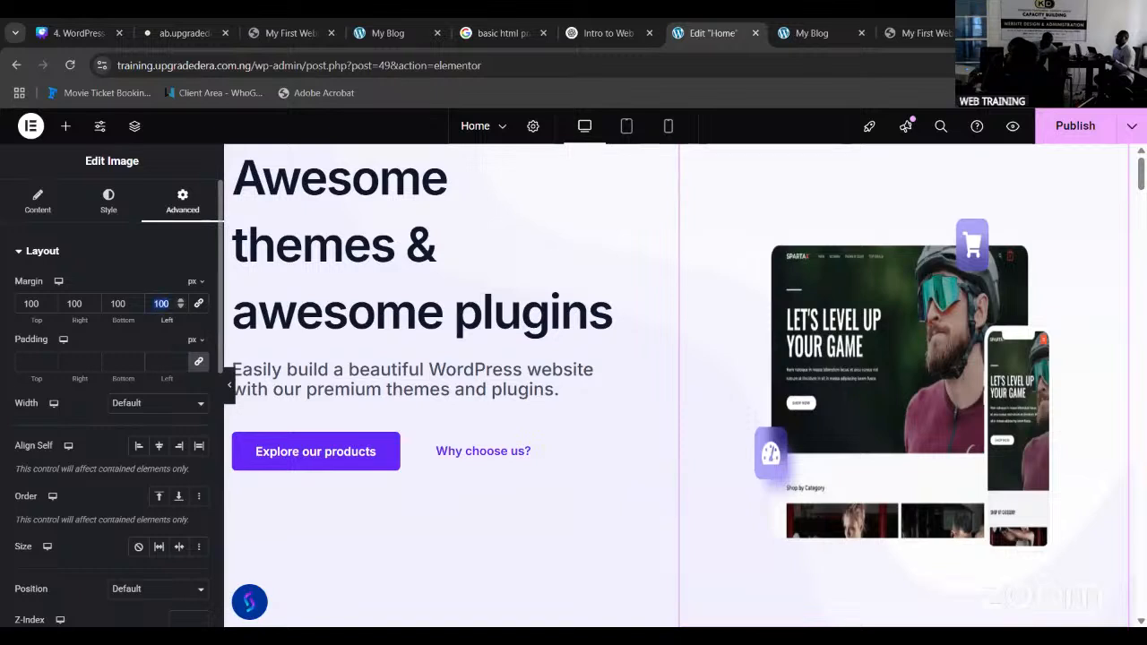
type("02")
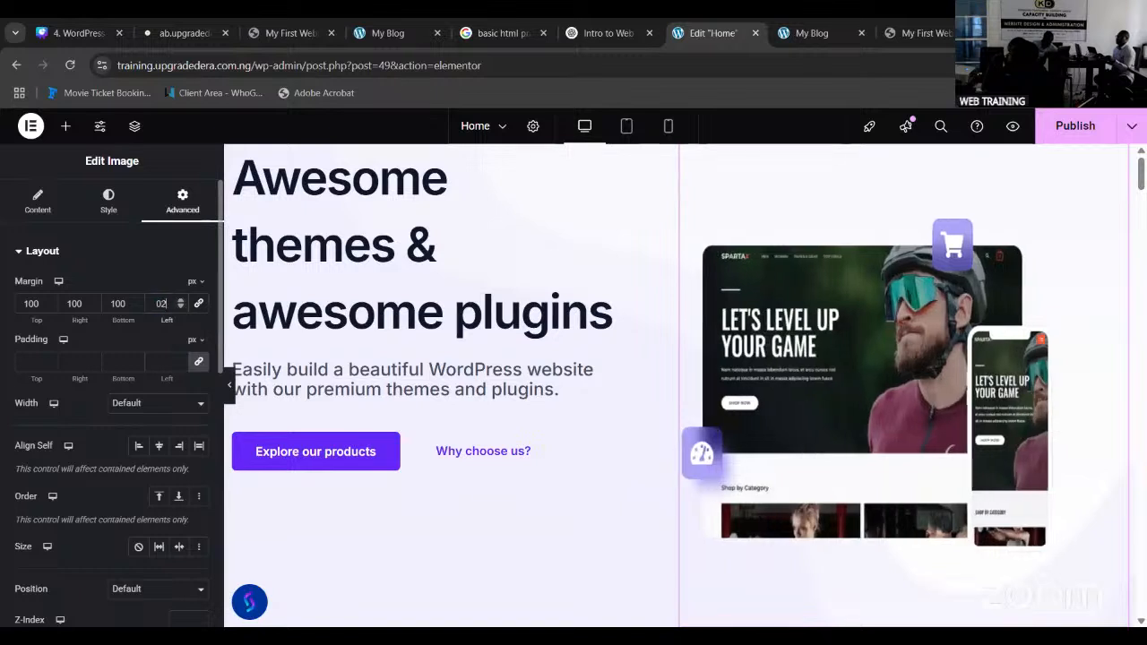
type("0")
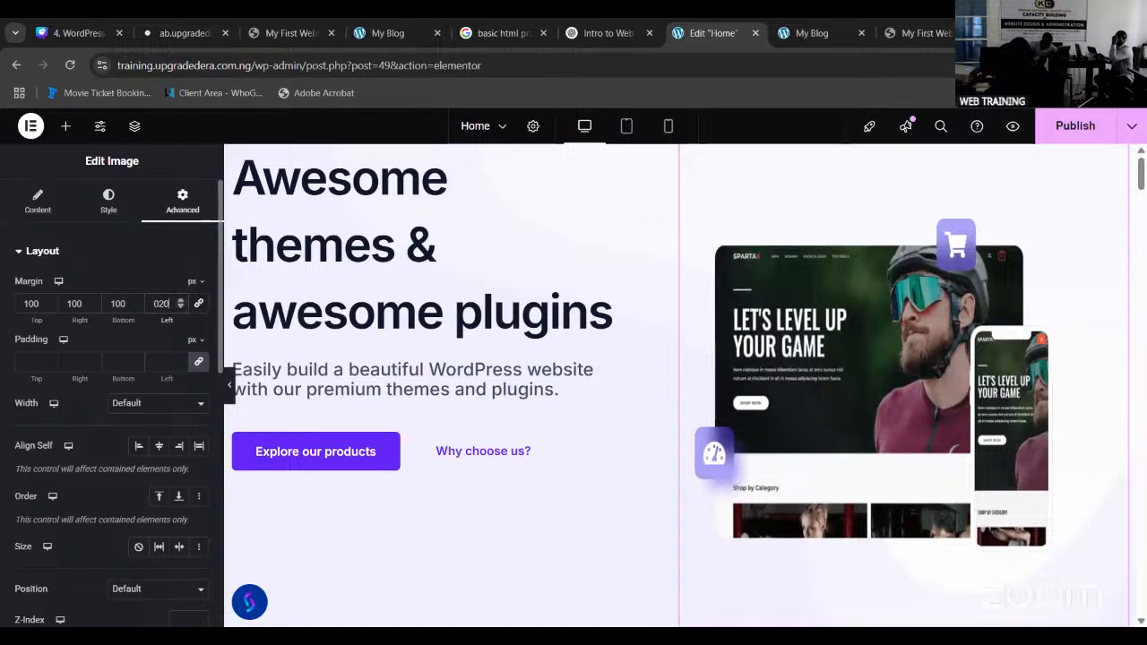
key("BackSpace")
key("BackSpace")
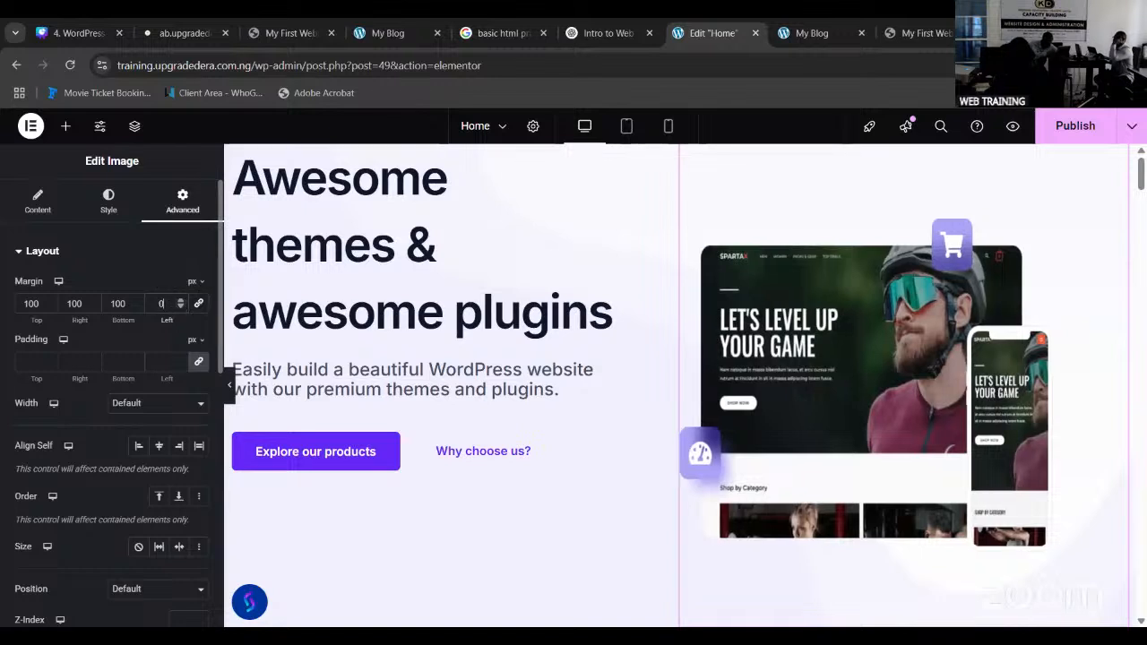
type("5")
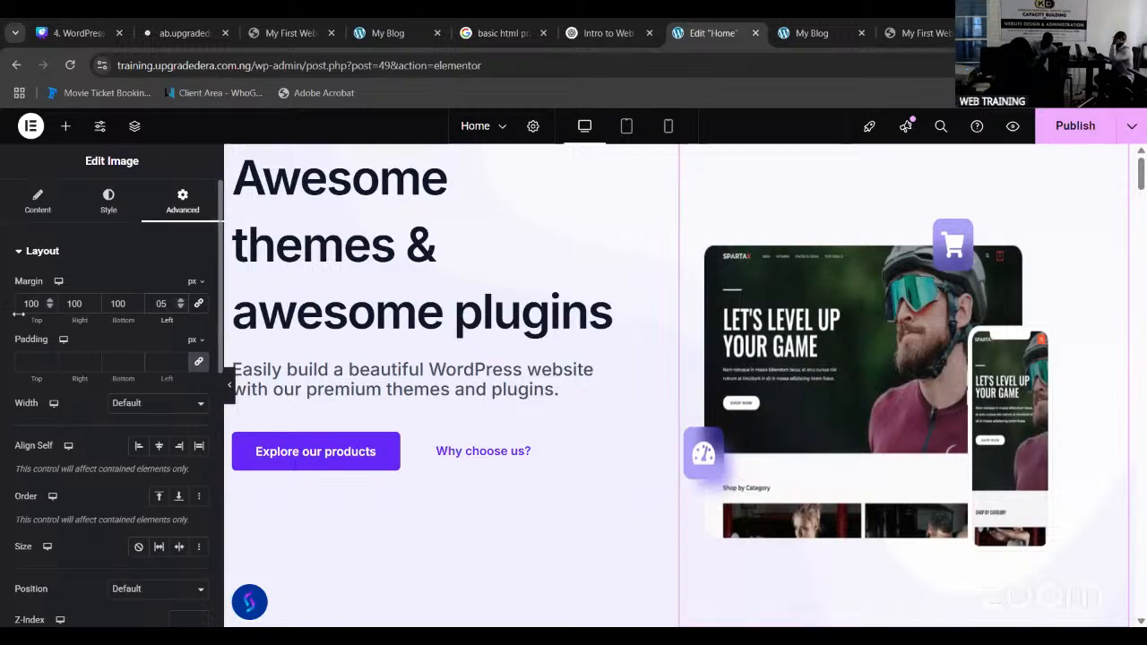
left_click_drag(83, 304, 75, 304)
left_click(39, 304)
left_click(50, 306)
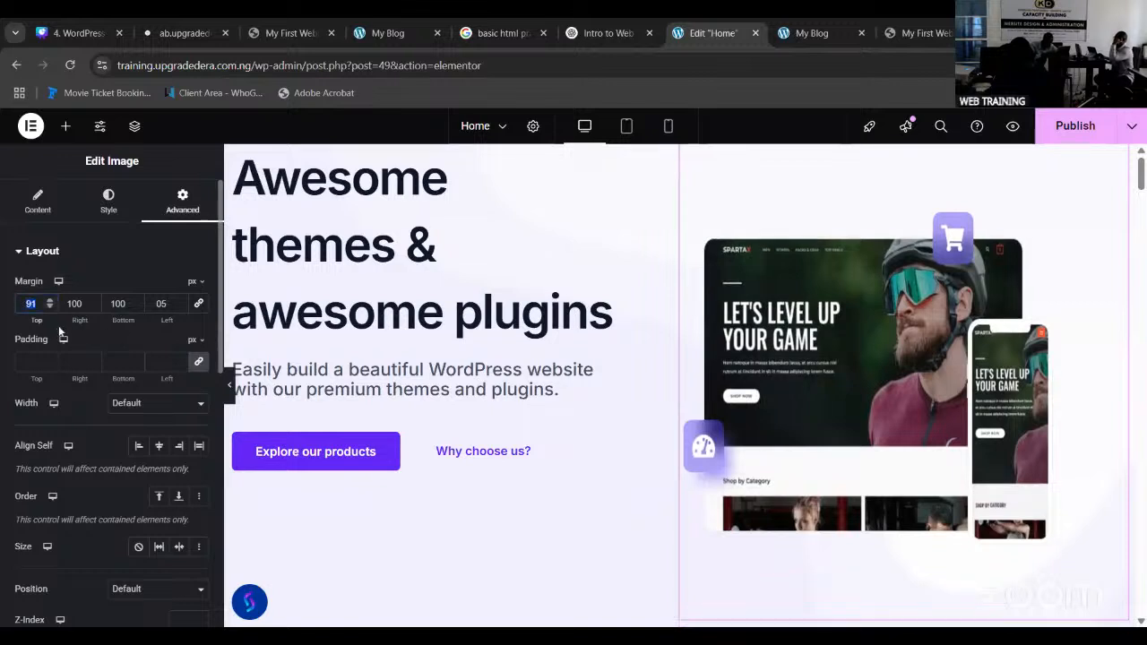
type("0")
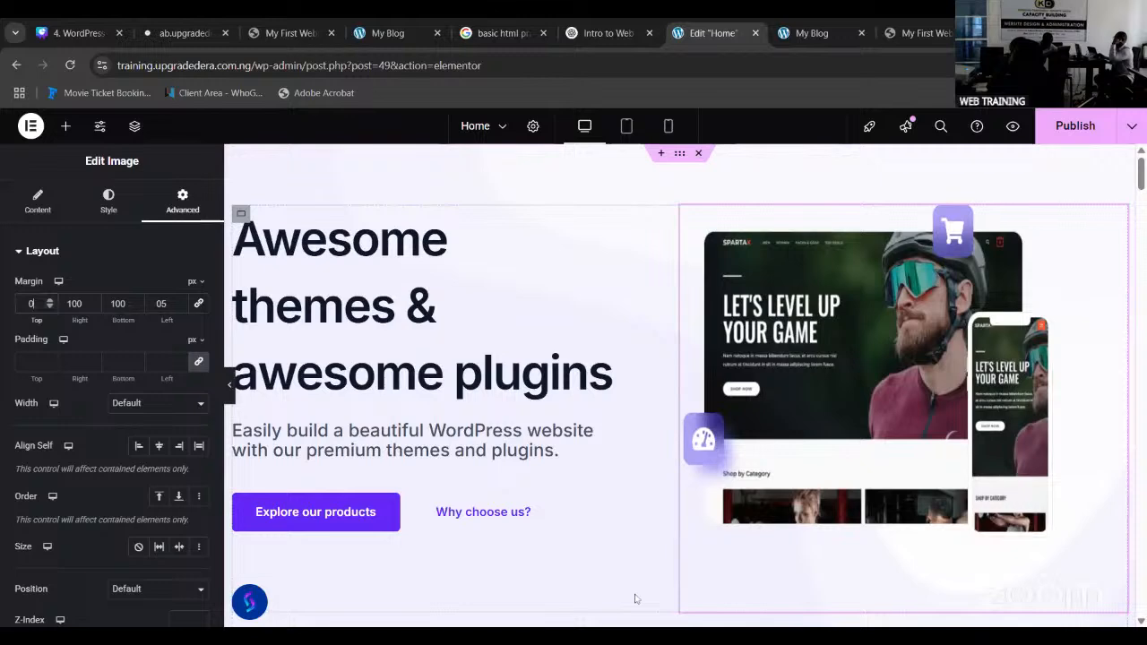
scroll(655, 443, "down", 4)
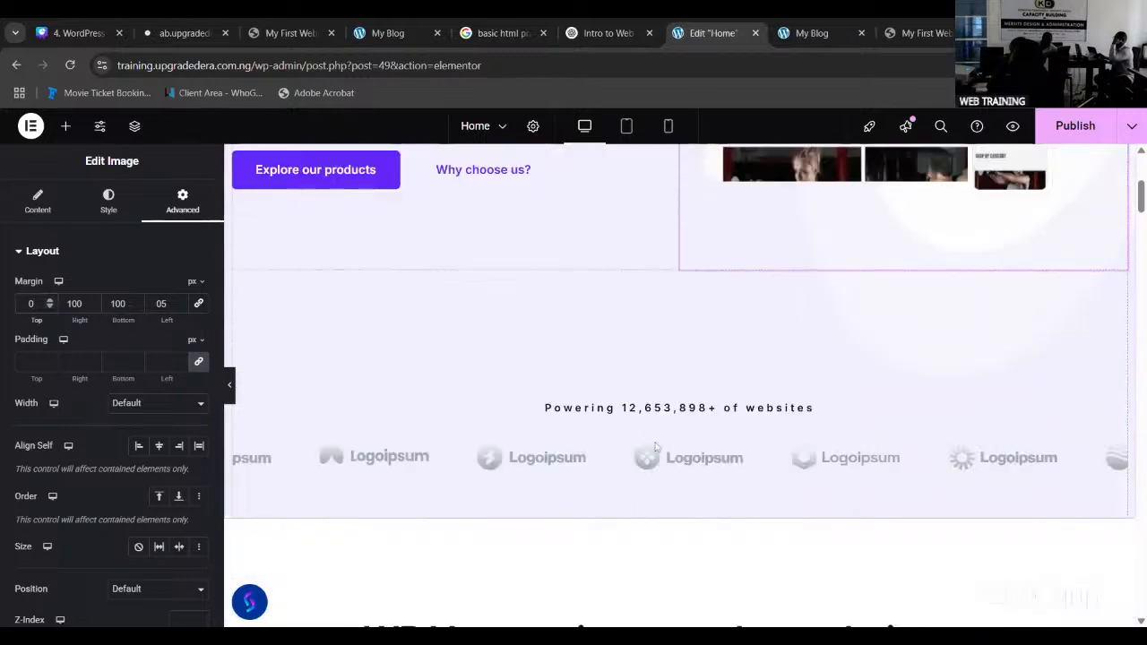
Step: Insert a new container below the 'Powering 12,653,898+ of websites' logo strip
scroll(655, 444, "down", 2)
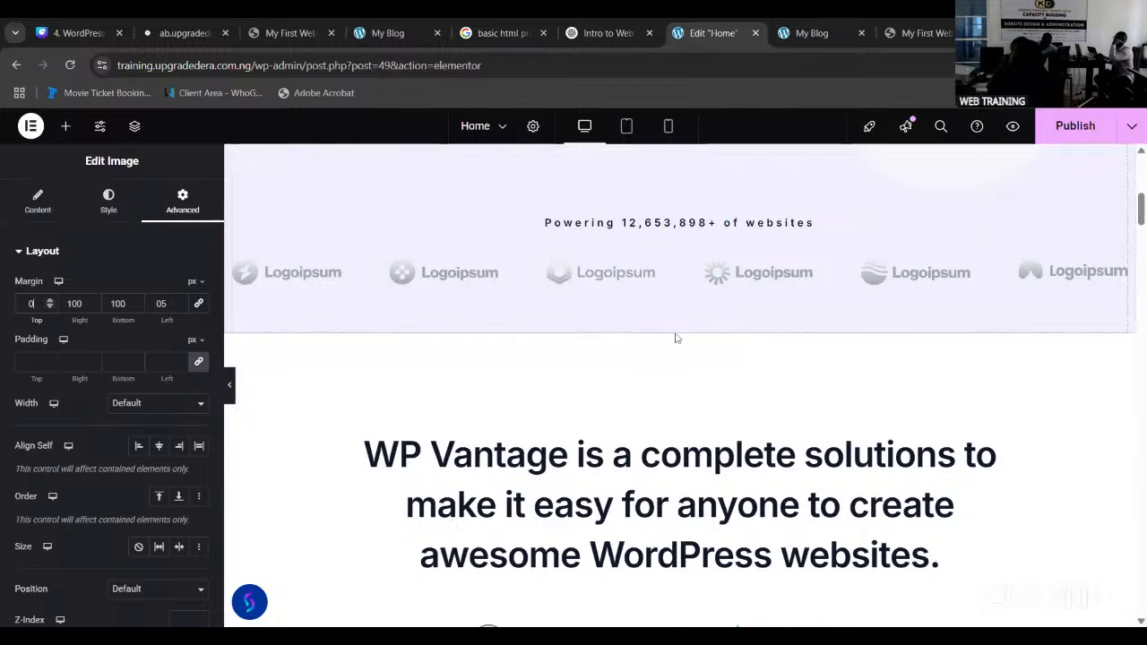
mouse_move(687, 346)
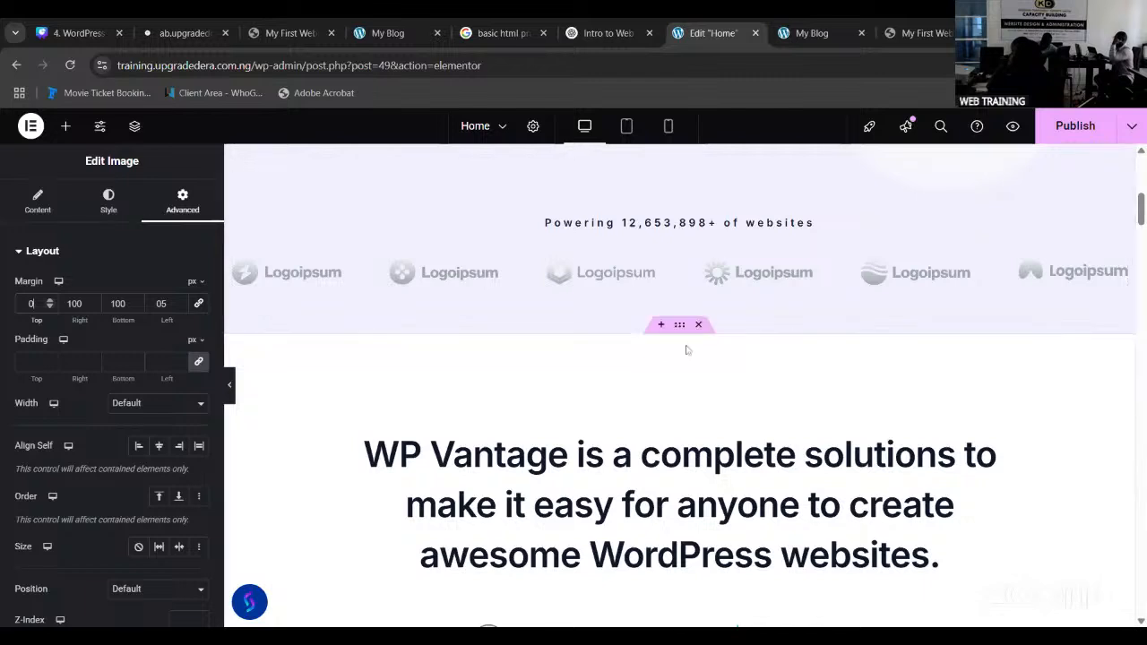
left_click(662, 327)
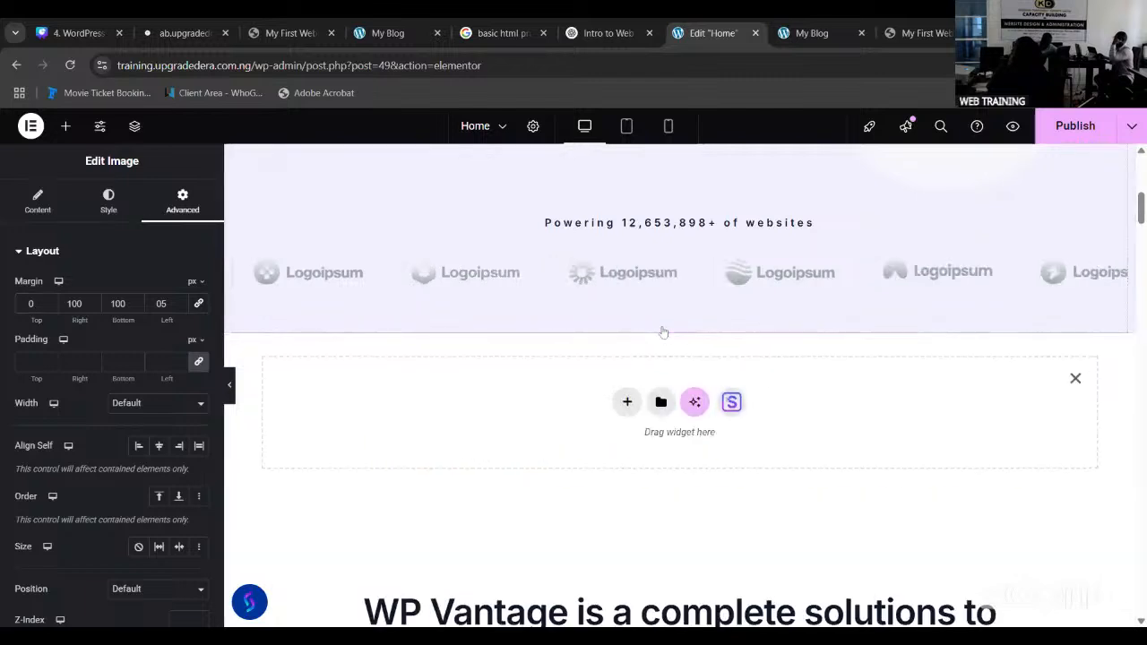
left_click(627, 403)
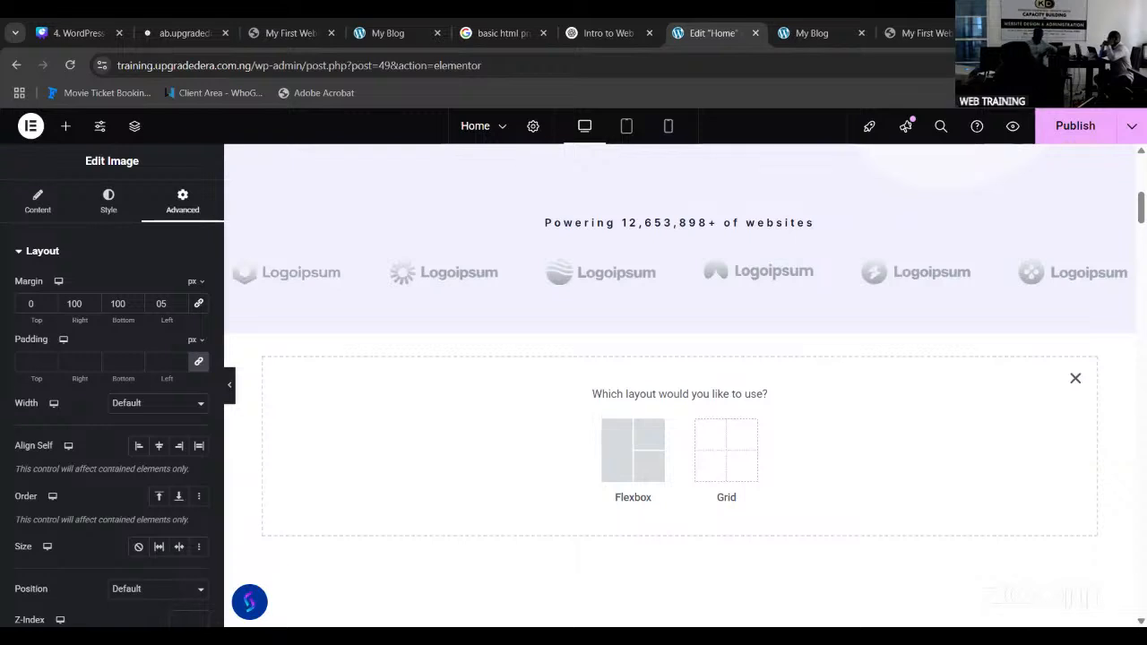
Step: Choose Flexbox and the two-column structure preset for the new container
left_click(640, 462)
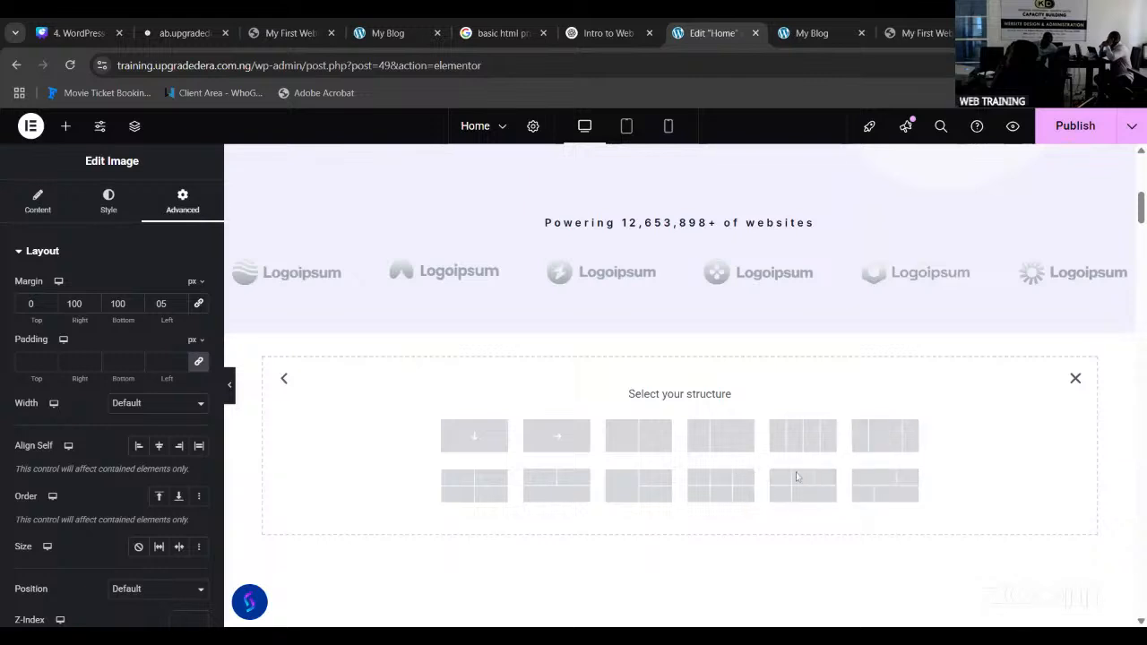
left_click(655, 448)
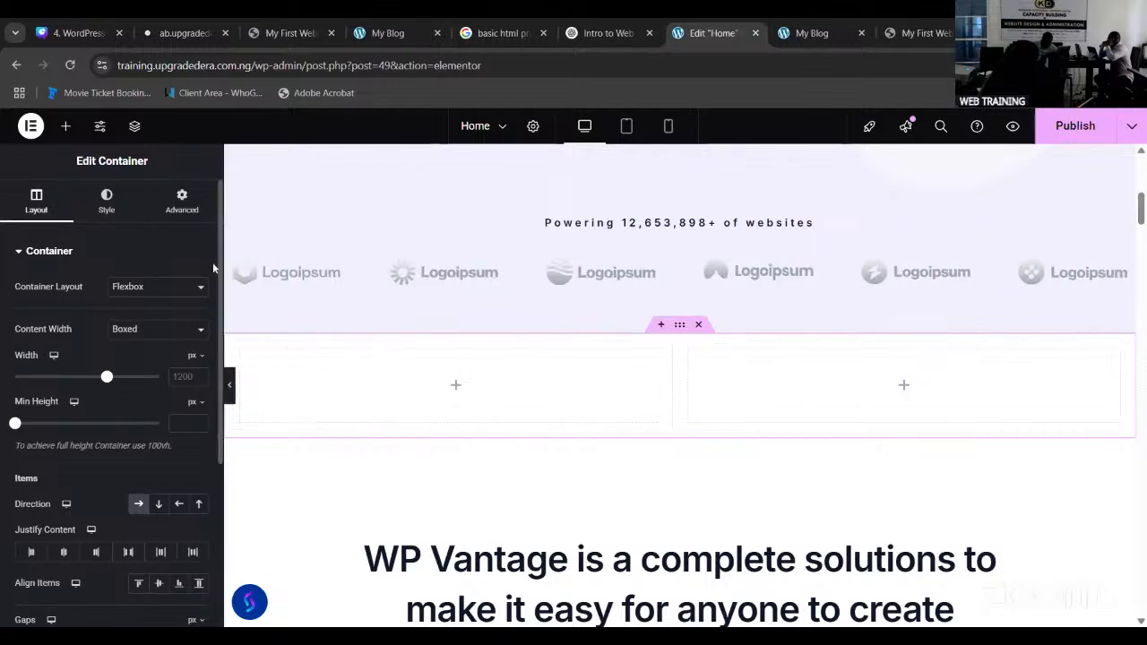
Step: Browse the left column's widget list and dismiss the locked Media Carousel upgrade notice
left_click(455, 387)
scroll(164, 385, "down", 4)
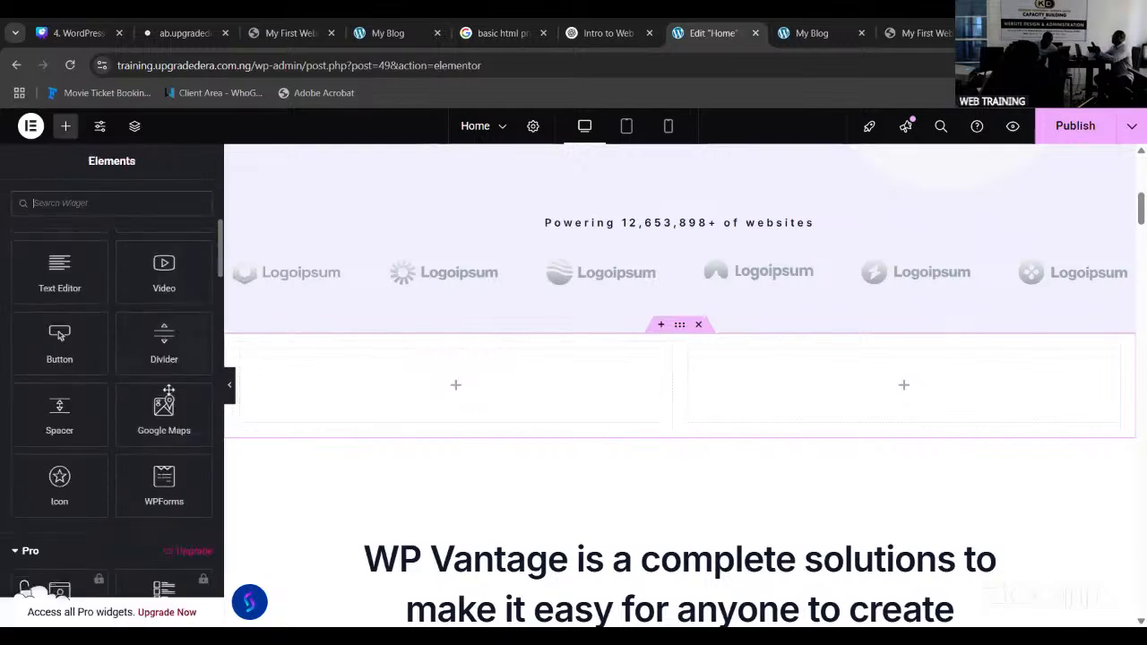
scroll(168, 390, "down", 2)
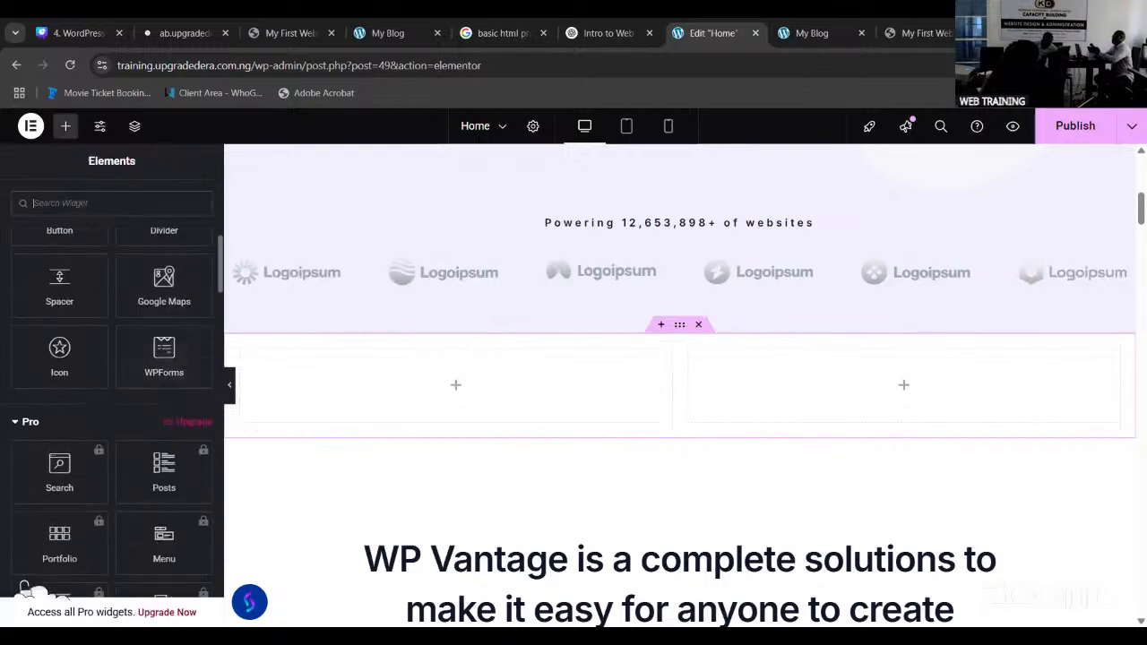
scroll(166, 394, "up", 5)
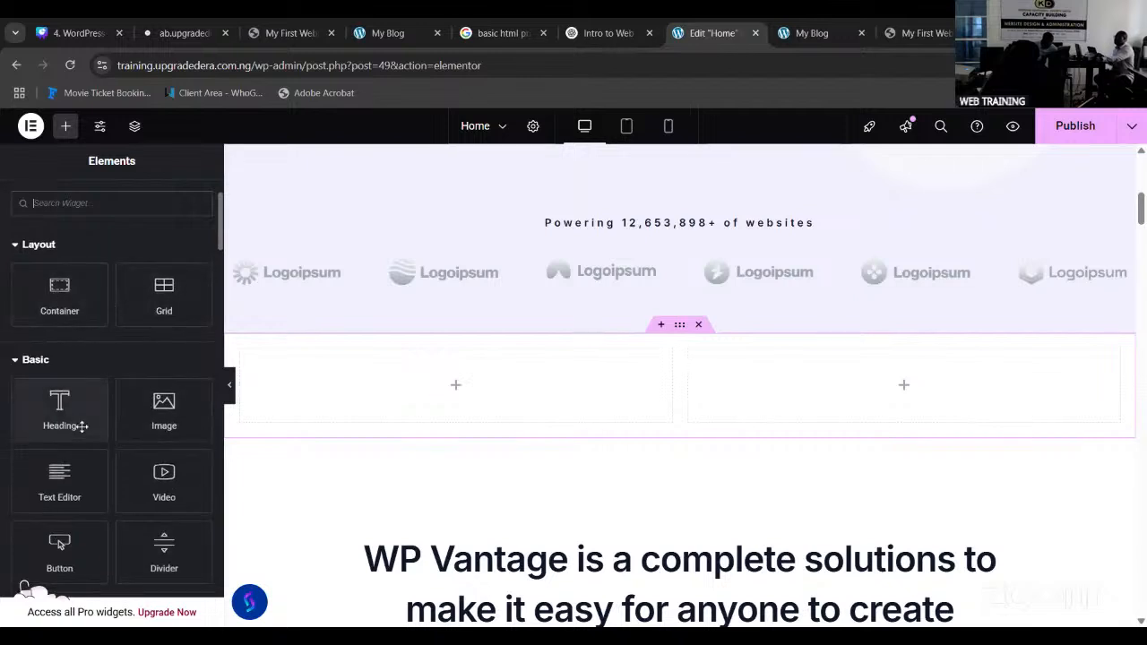
scroll(174, 418, "down", 2)
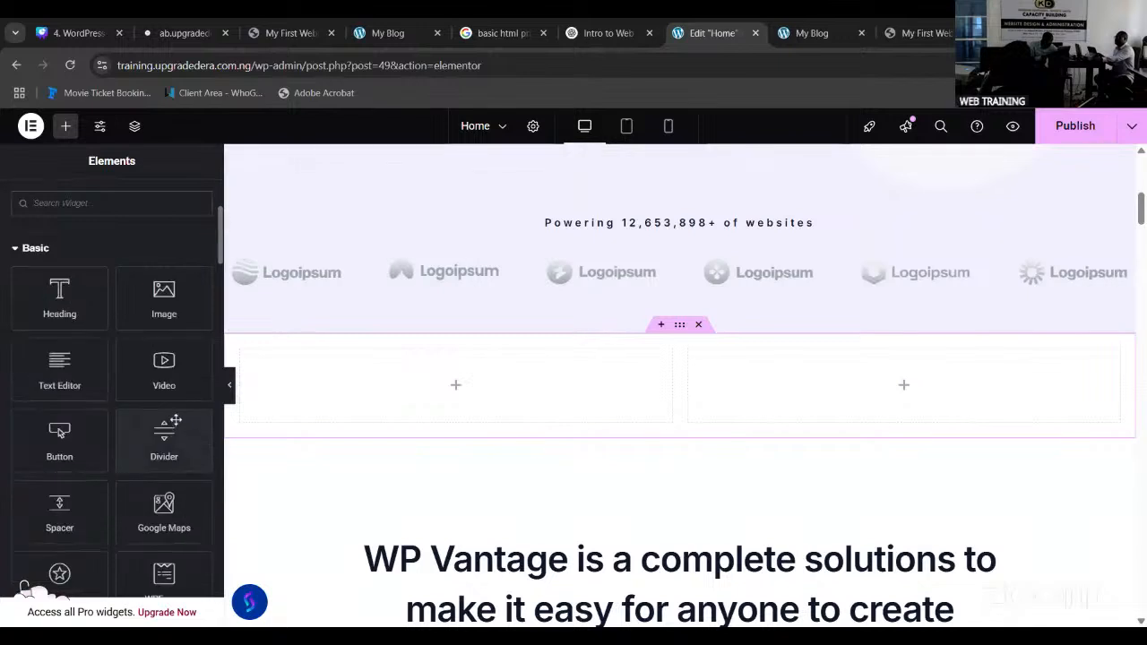
scroll(175, 420, "down", 2)
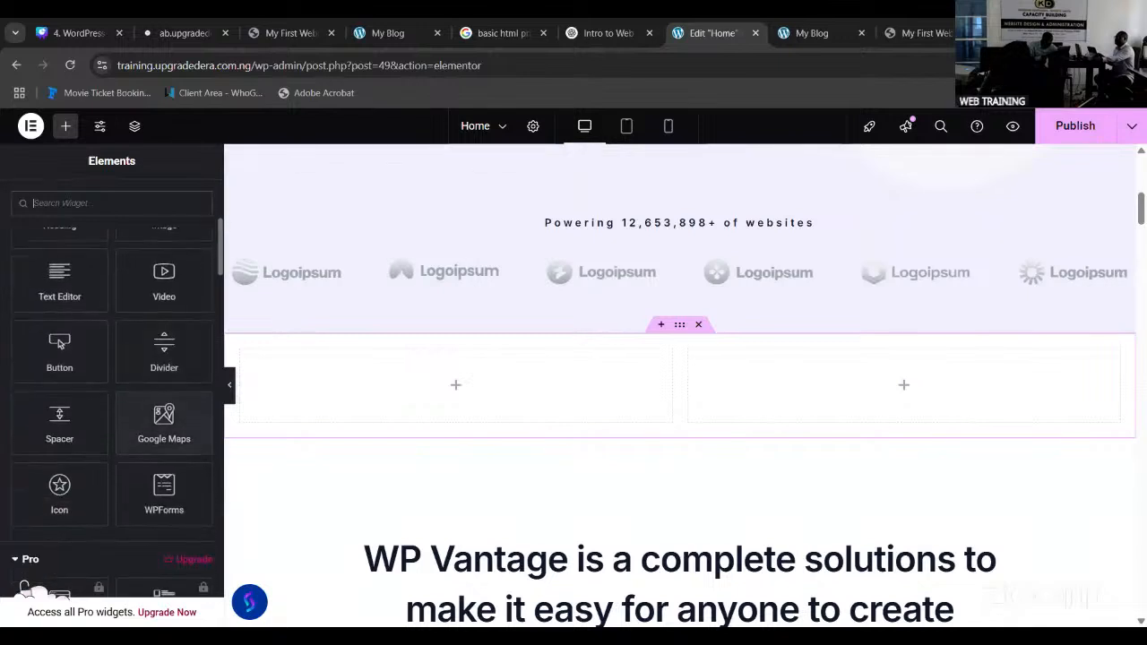
scroll(164, 421, "down", 6)
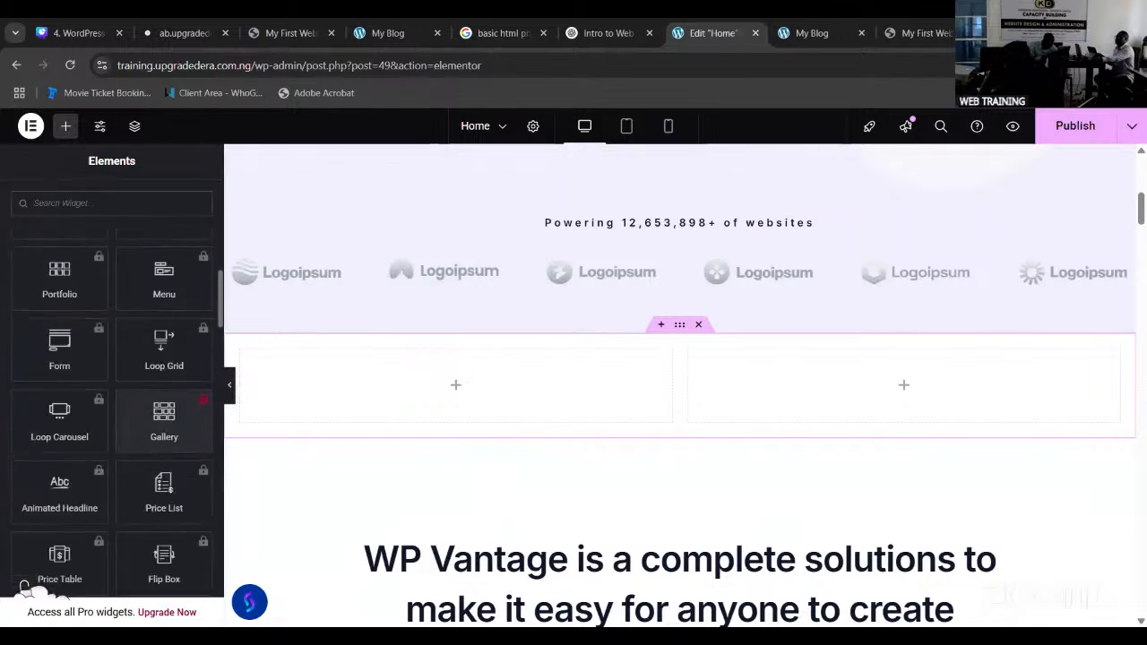
scroll(164, 422, "down", 6)
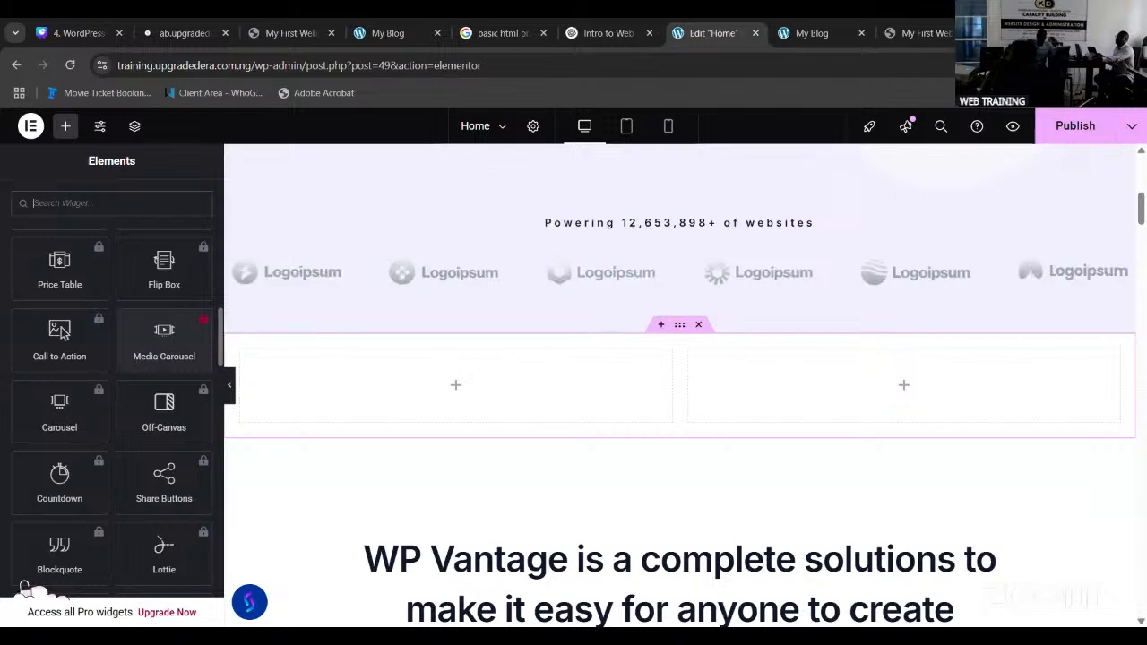
left_click(173, 332)
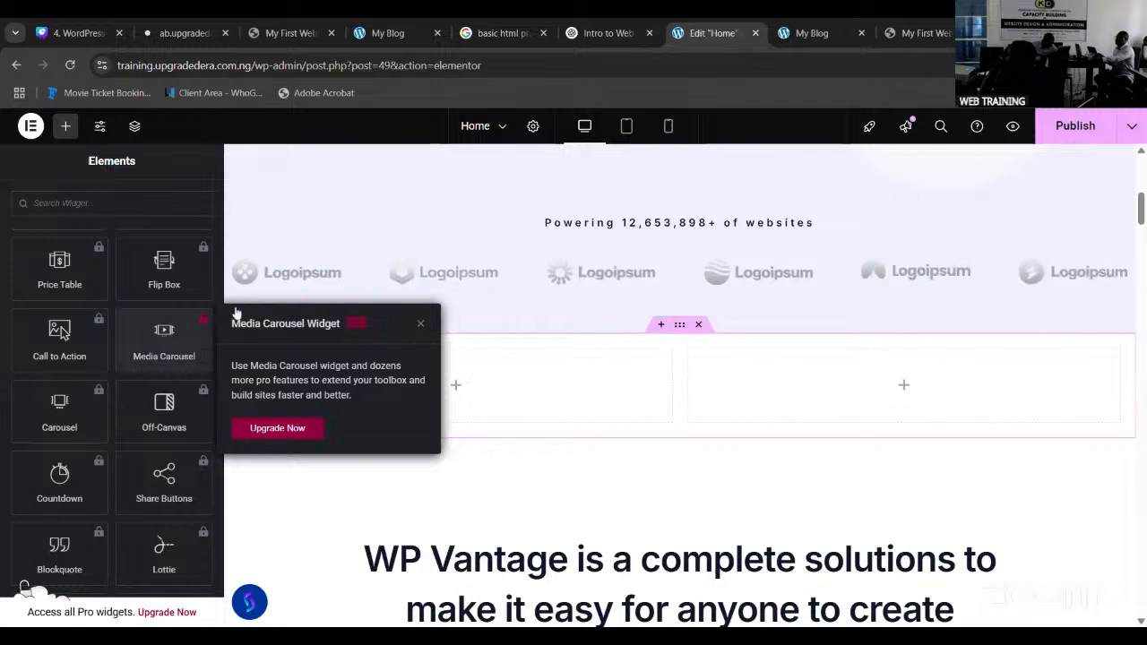
left_click(421, 324)
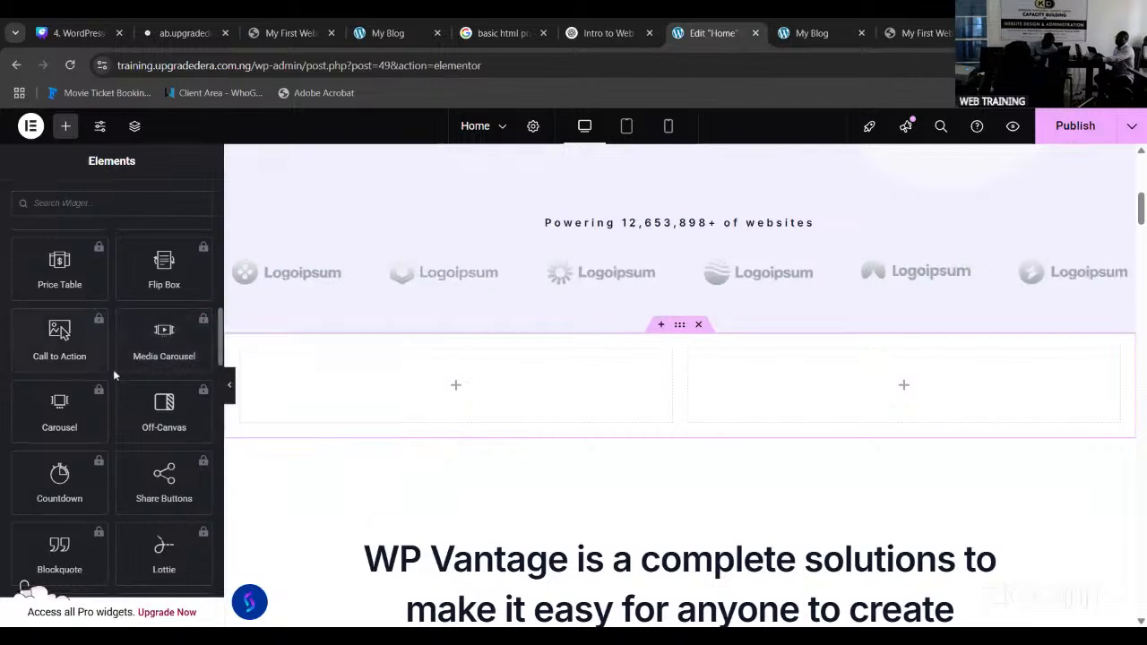
Step: Drag an Image widget into the left column of the new section
scroll(113, 369, "up", 5)
scroll(113, 369, "down", 2)
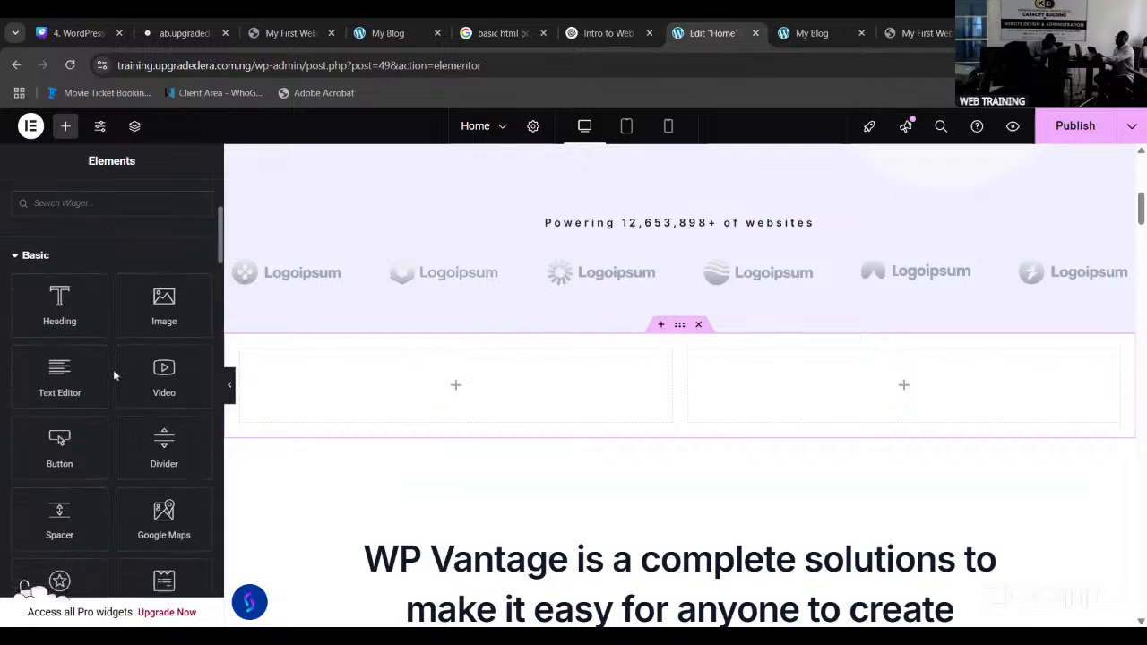
scroll(113, 403, "down", 1)
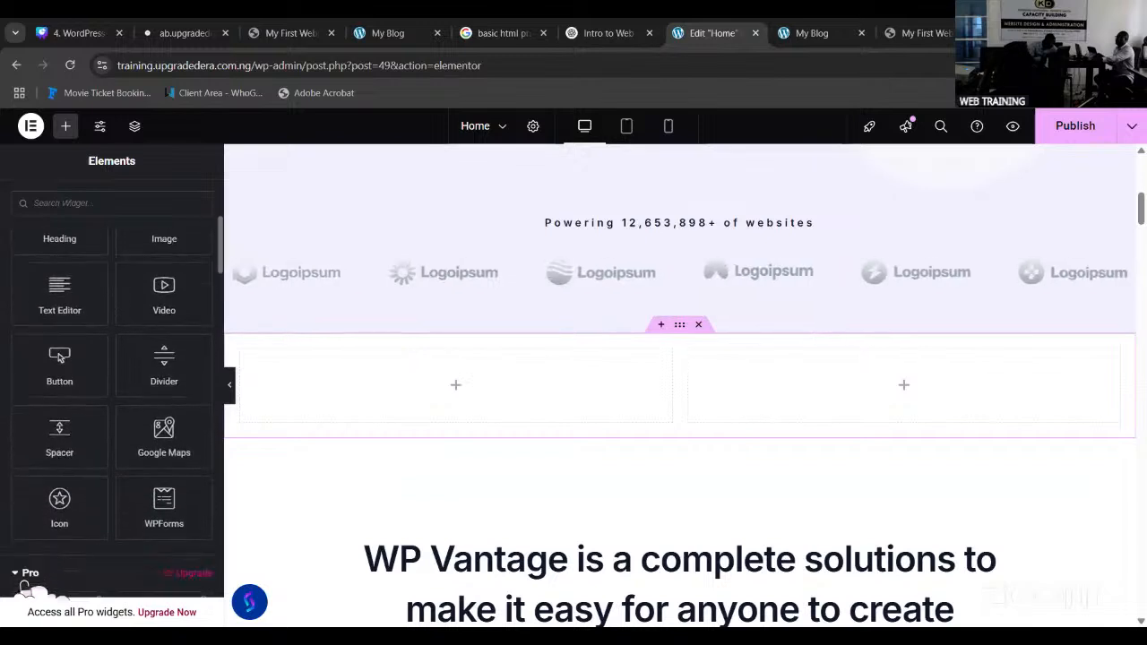
scroll(112, 403, "up", 2)
scroll(112, 404, "up", 1)
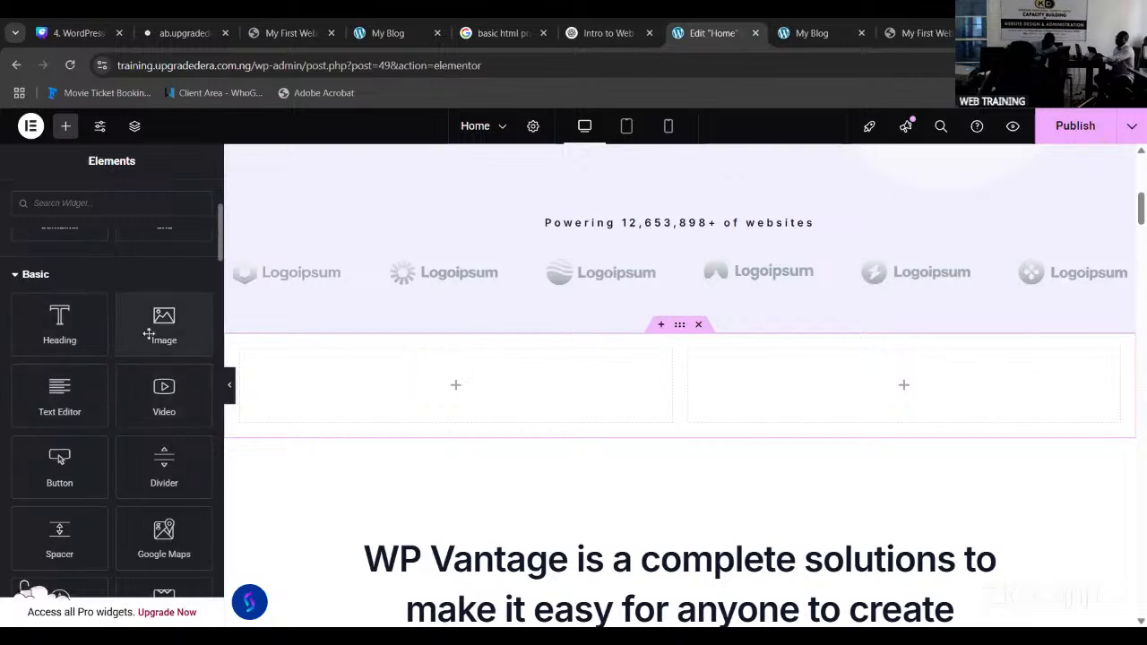
left_click_drag(159, 339, 408, 386)
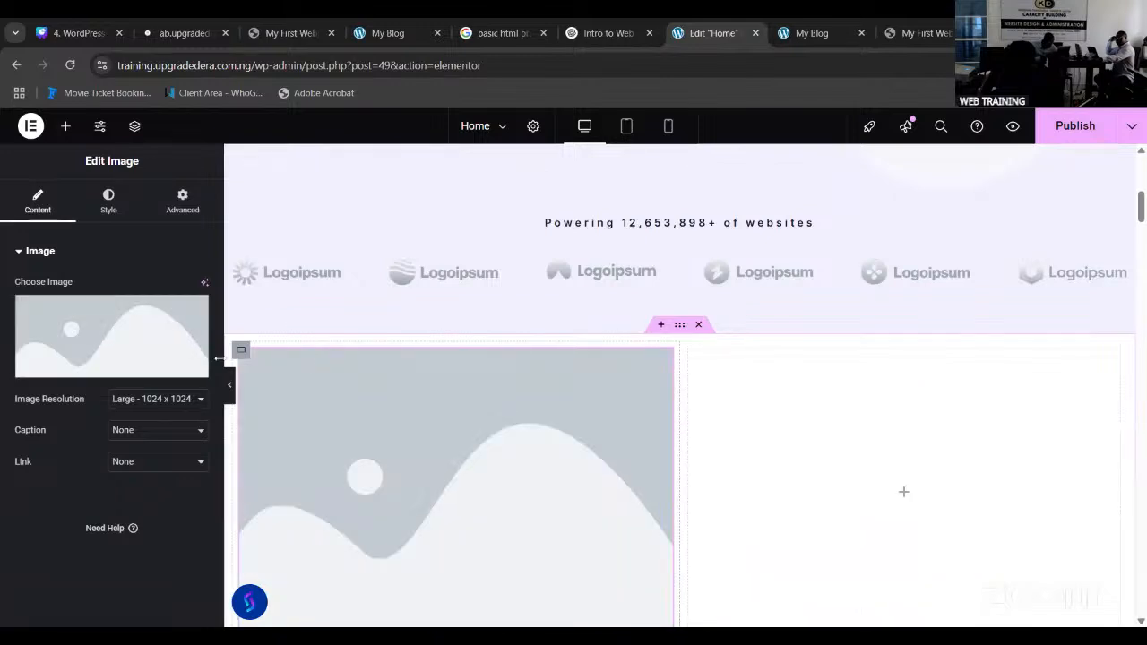
Step: Open the left column container's settings showing Flexbox, Full Width and 50% width
scroll(553, 430, "down", 2)
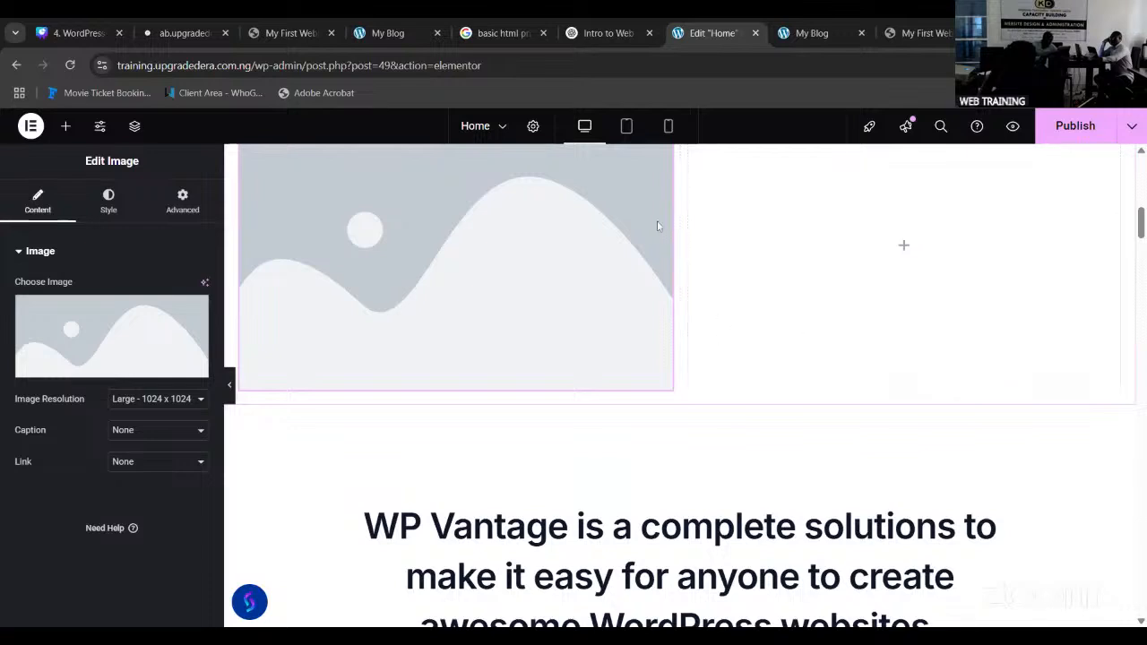
scroll(660, 224, "up", 1)
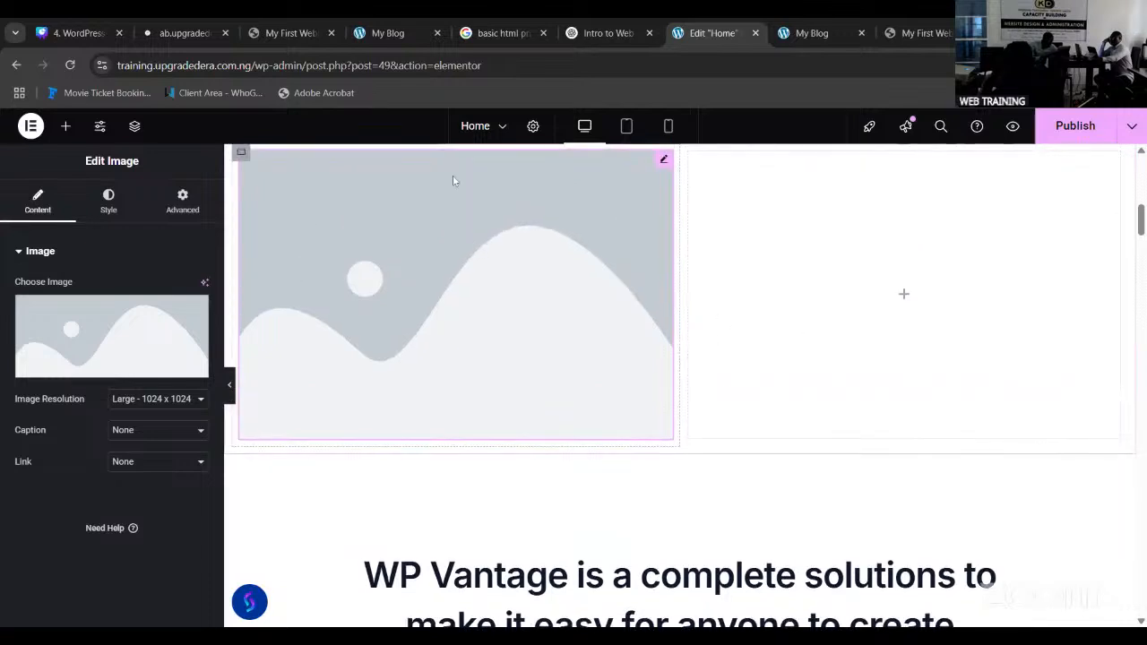
left_click(242, 154)
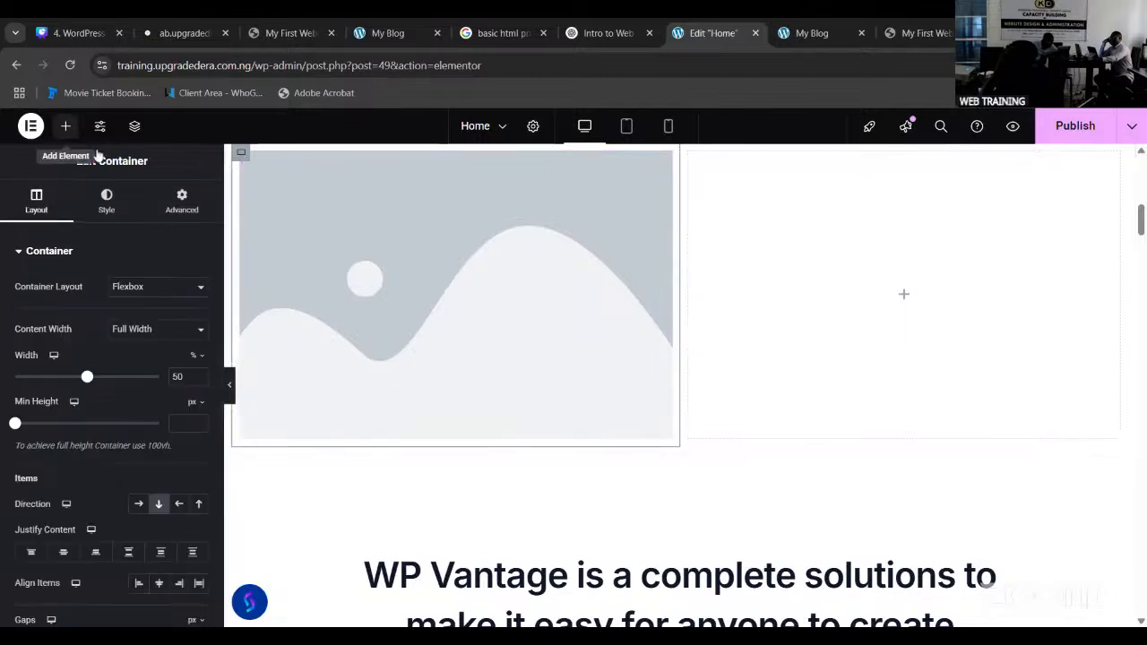
Step: Add a Heading widget and a Text Editor widget below the image in the left column
left_click(65, 126)
scroll(77, 424, "down", 1)
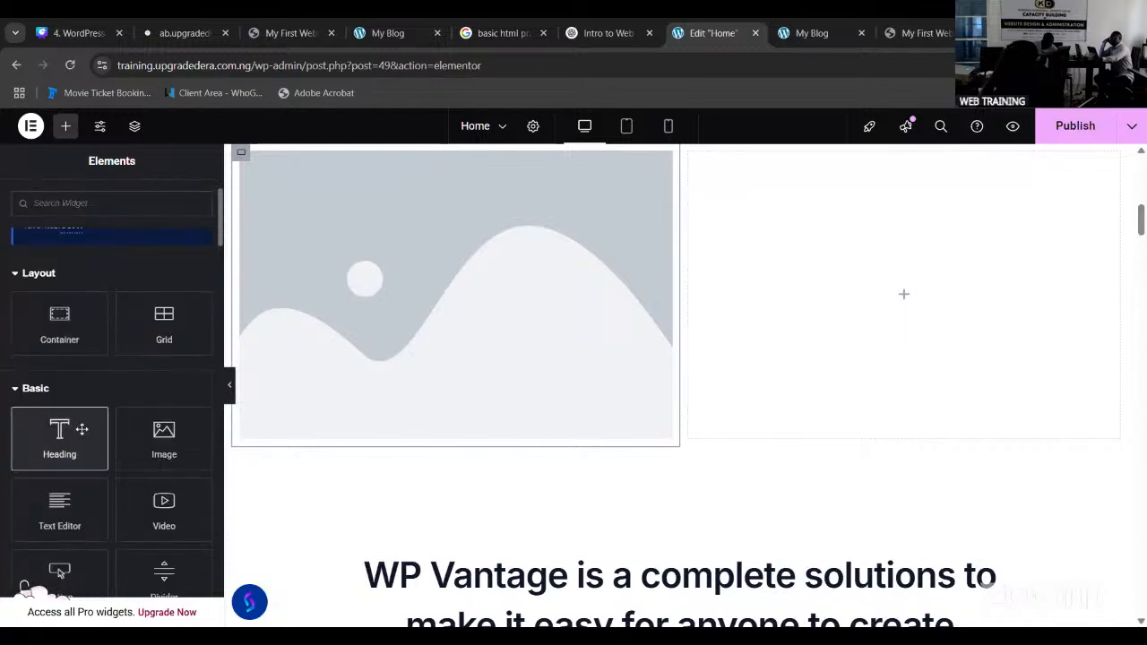
left_click_drag(59, 572, 408, 424)
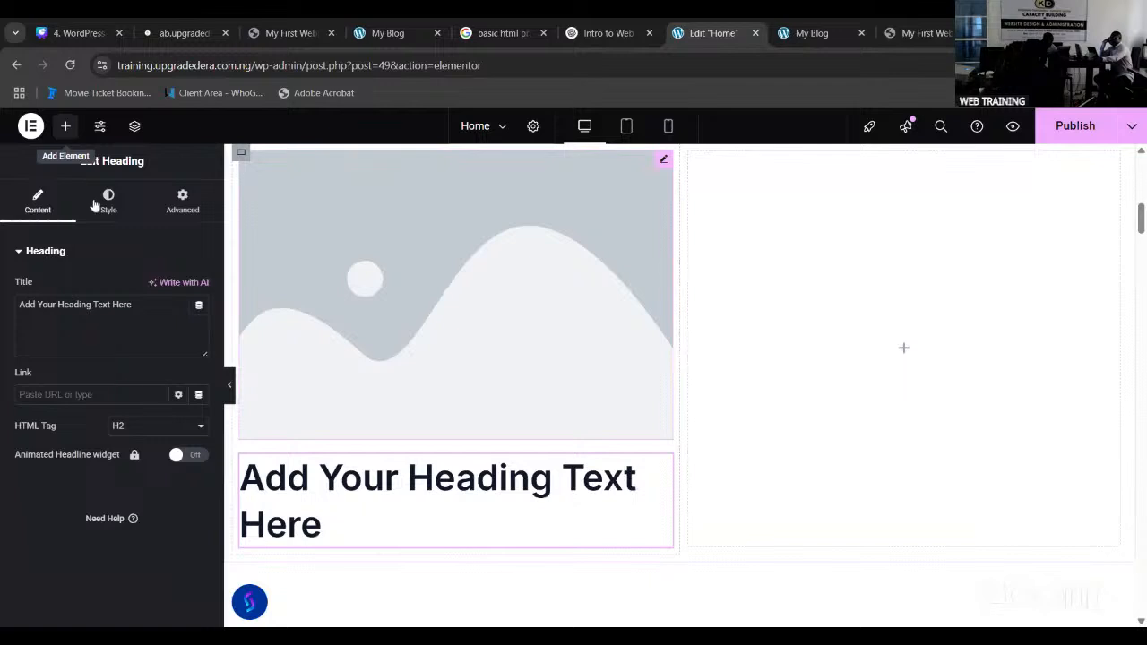
left_click(66, 125)
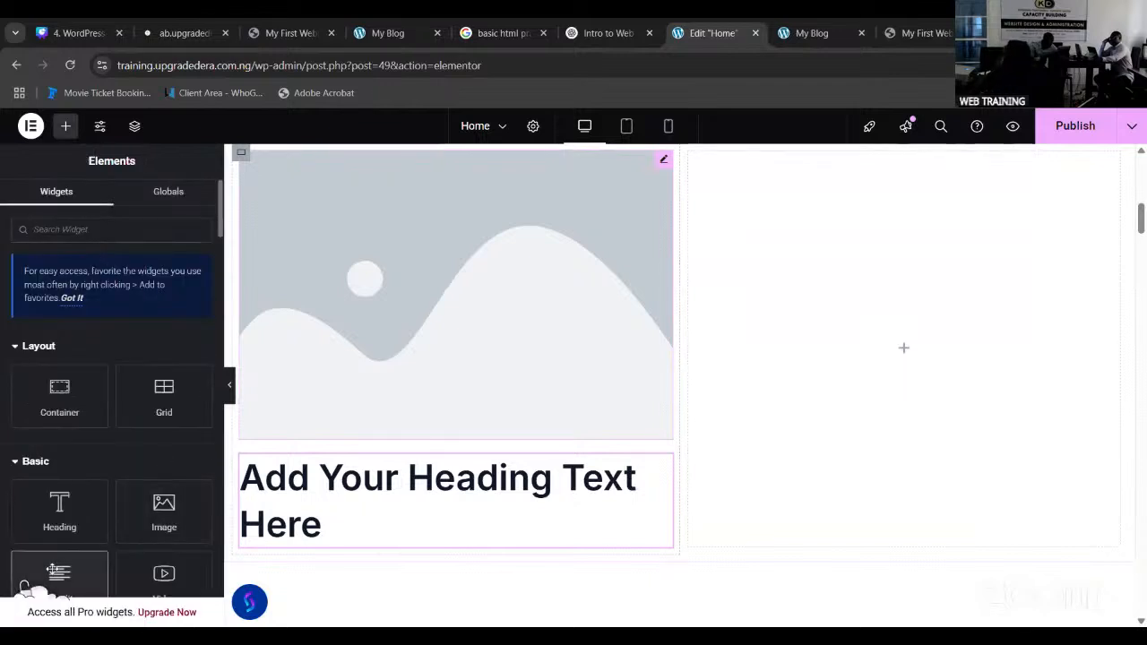
left_click_drag(59, 572, 346, 545)
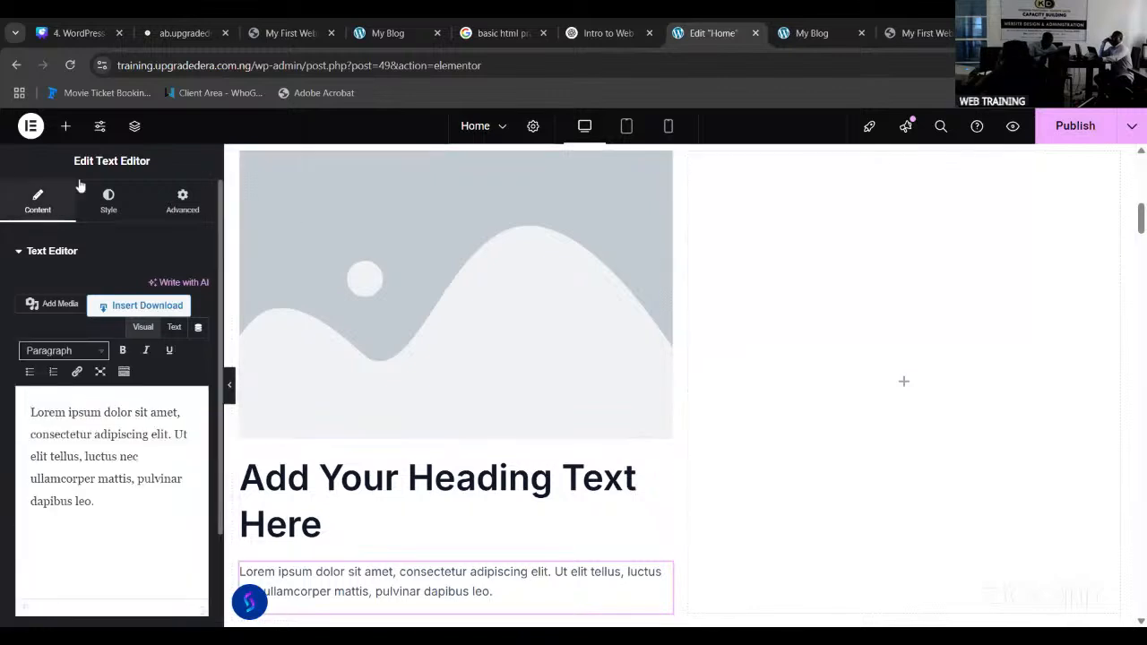
left_click(269, 260)
Step: Replace the left-column placeholder with the media library photo of the man in glasses
left_click(107, 357)
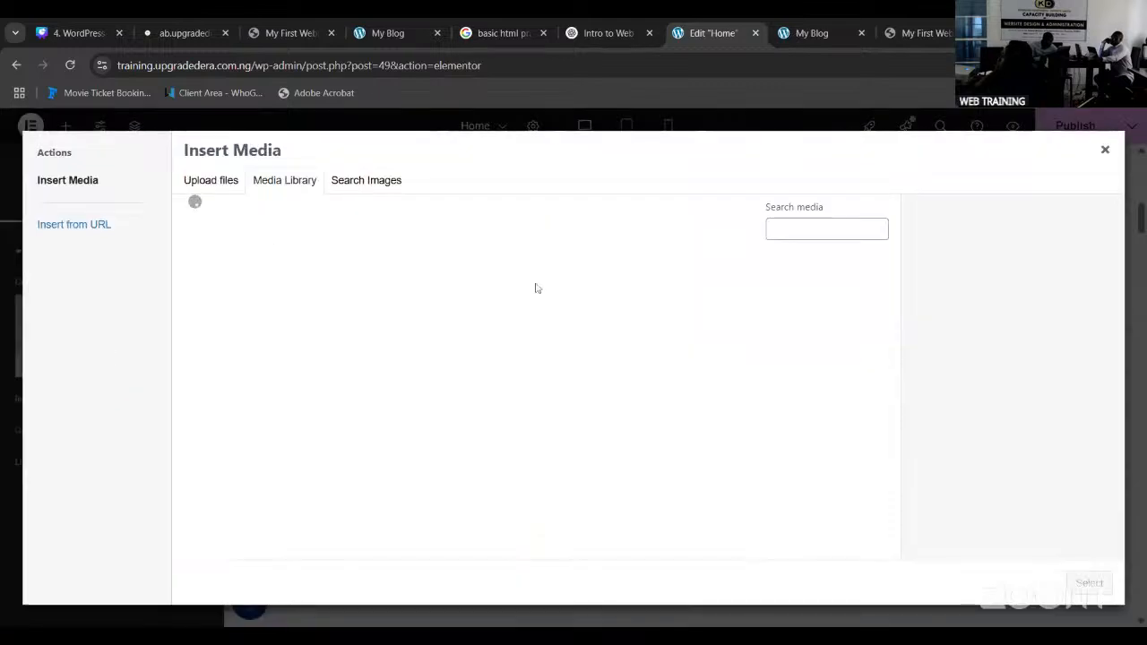
left_click(605, 423)
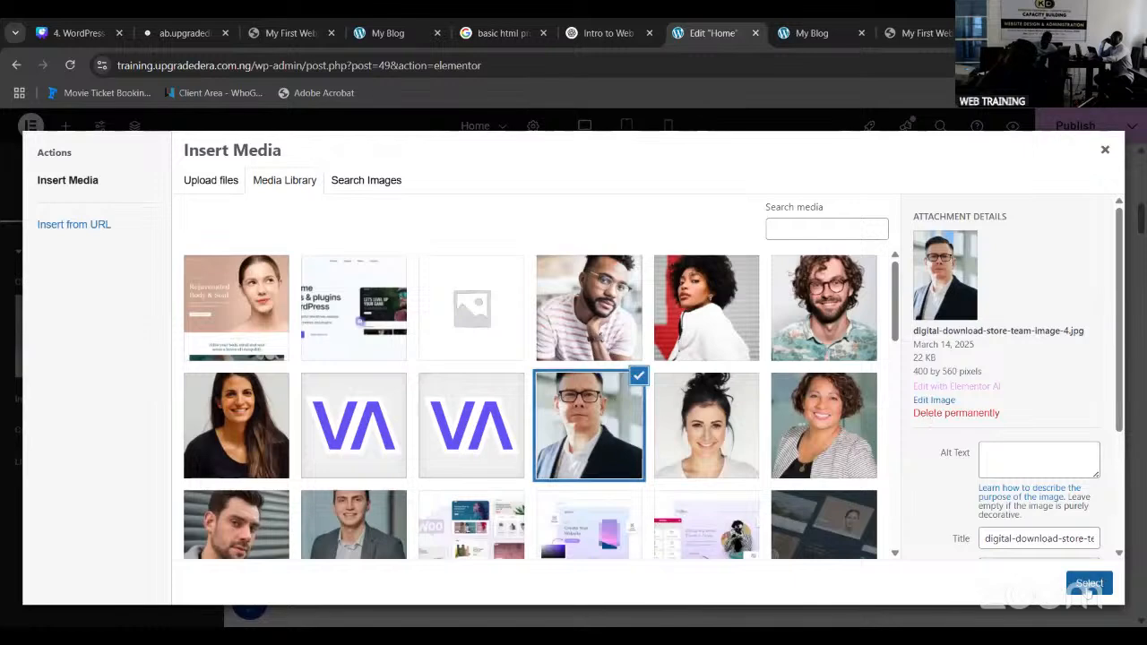
left_click(1088, 584)
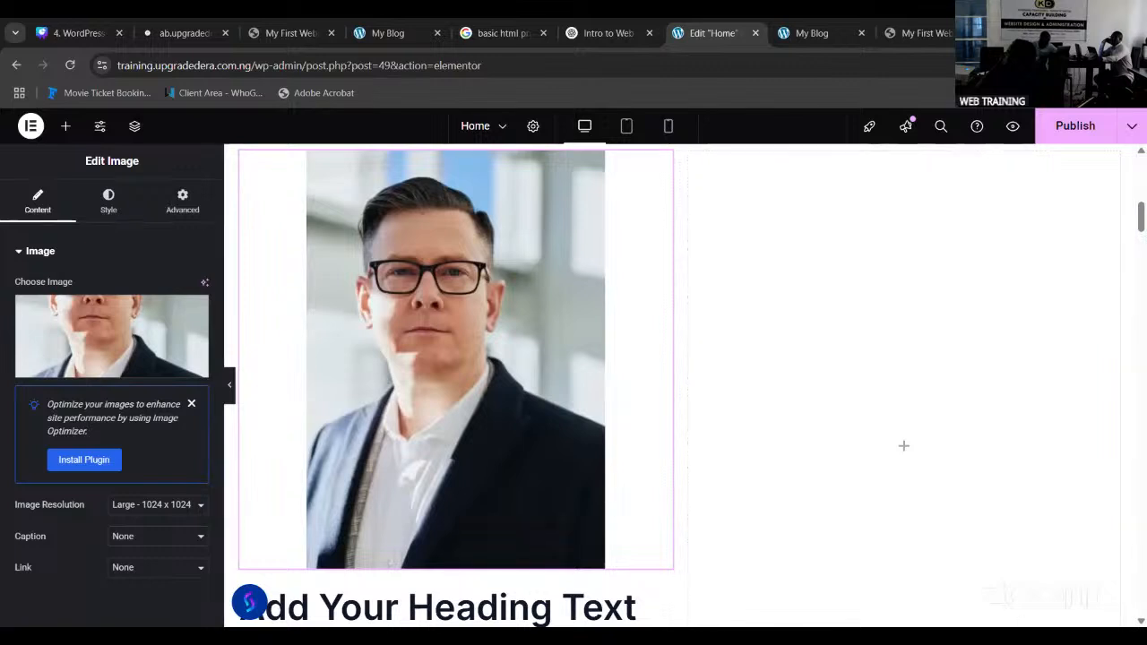
Step: Replace the default heading text with 'CEO: Mr' followed by the executive's name
double_click(527, 610)
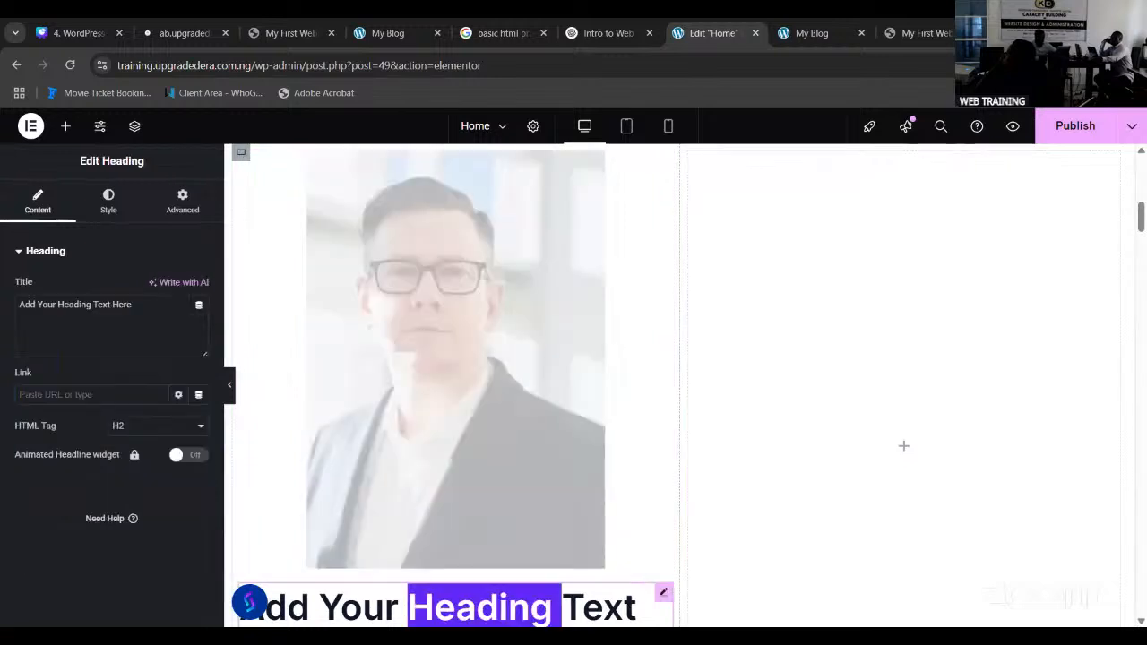
key("BackSpace")
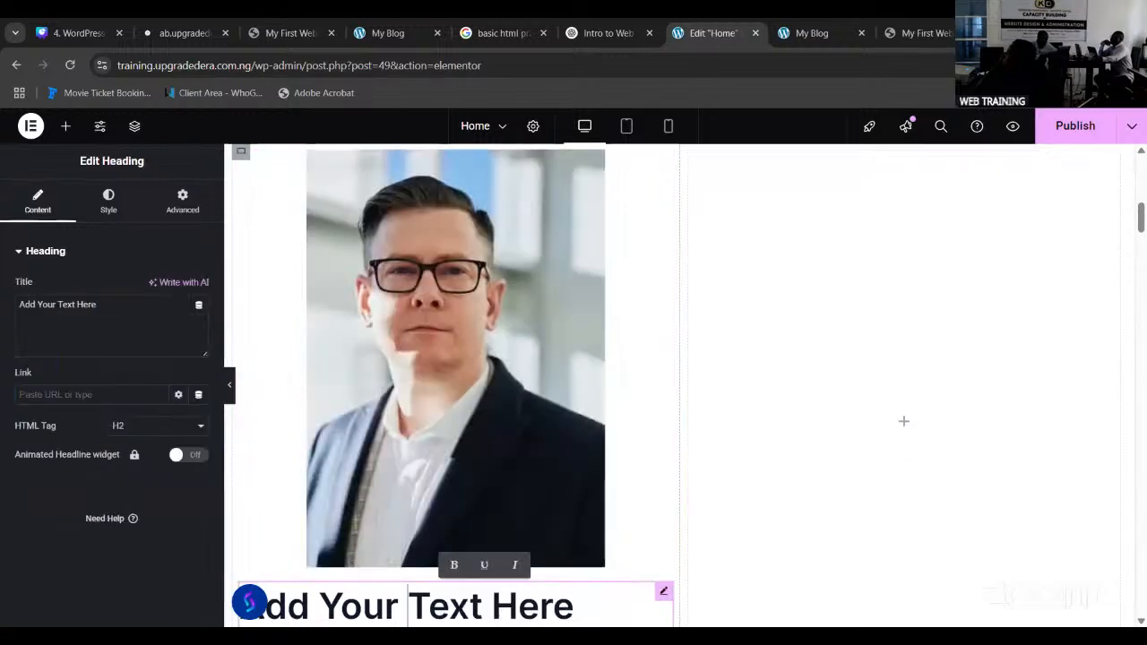
key("ctrl+a")
key("BackSpace")
type("C")
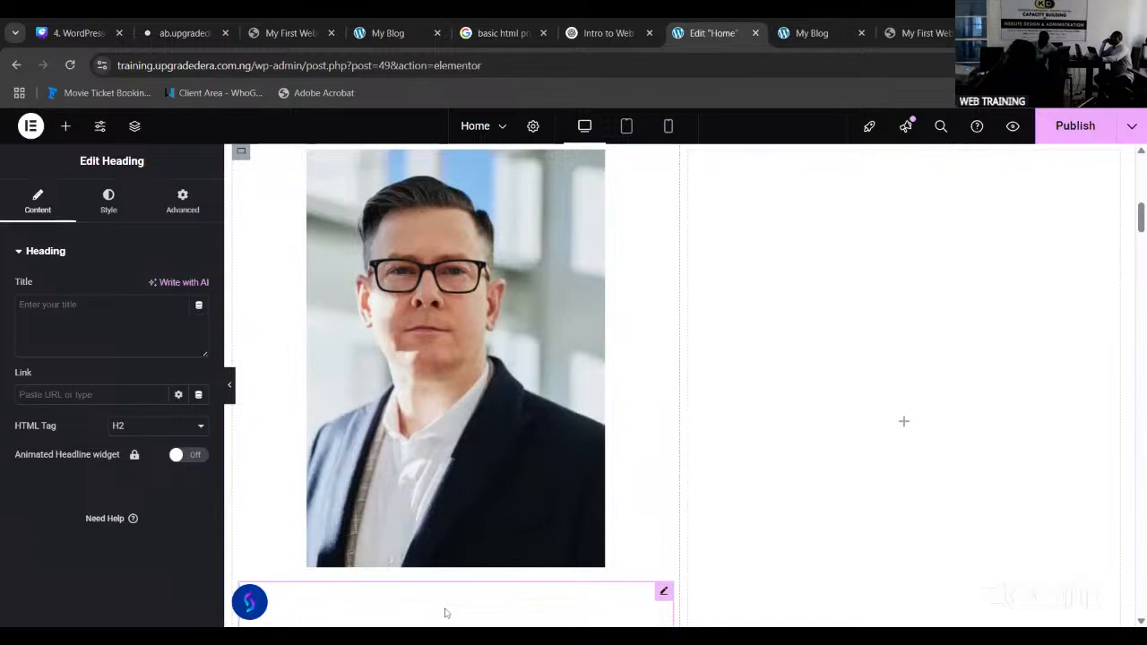
type("EO")
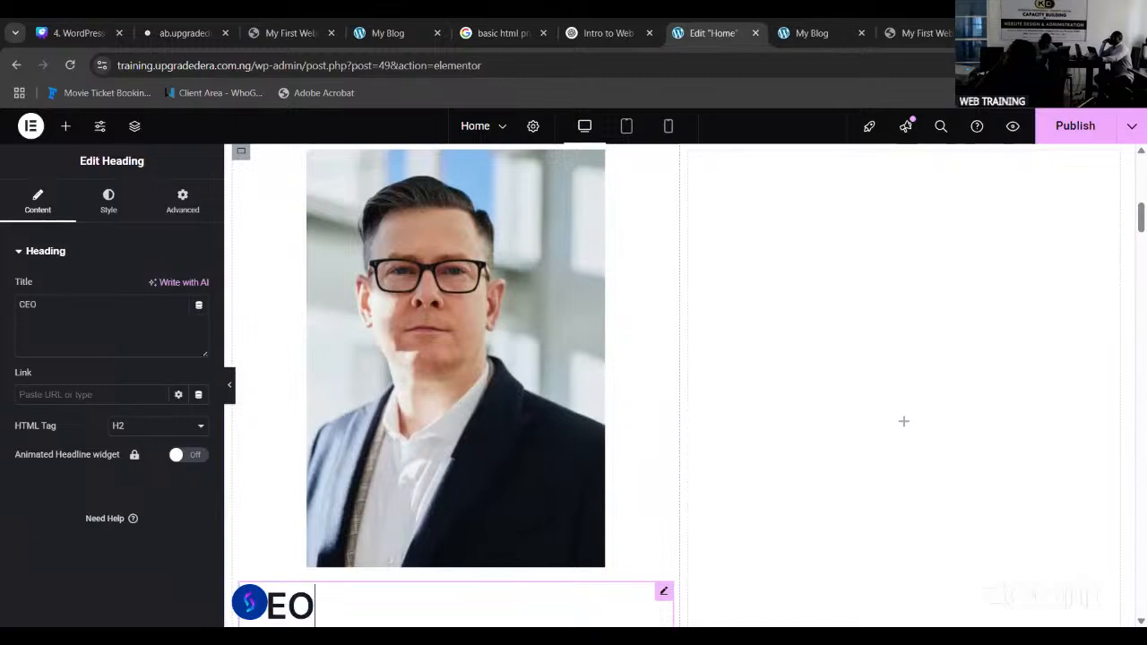
key("BackSpace")
key("BackSpace")
key("BackSpace")
type("CEO")
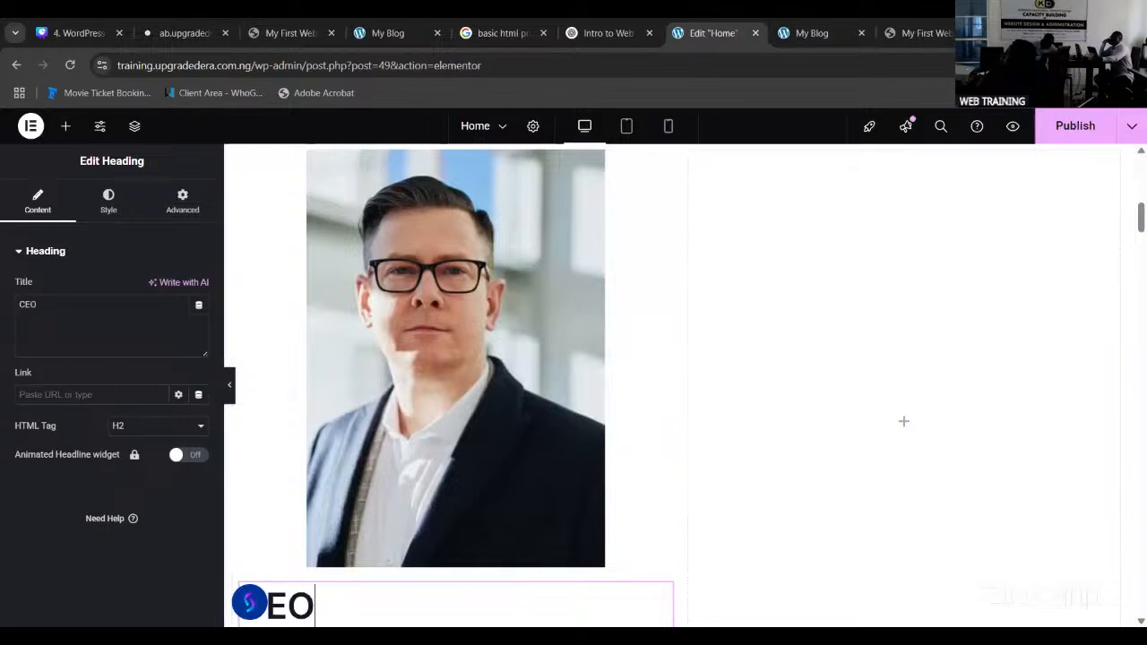
scroll(422, 569, "down", 2)
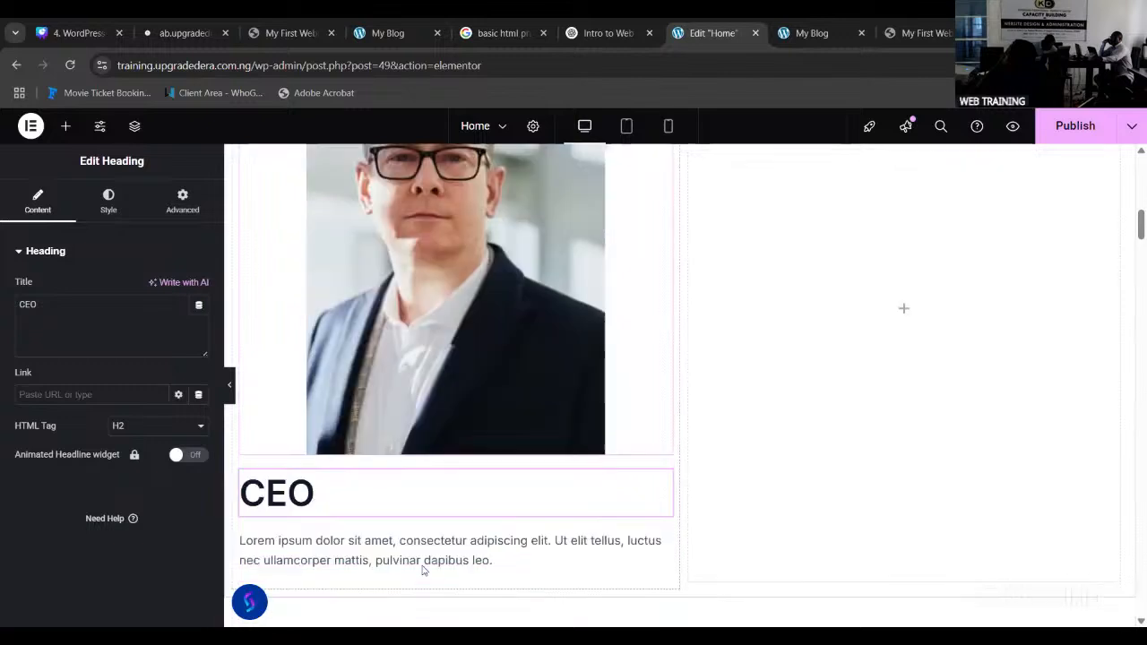
type(": Mrf")
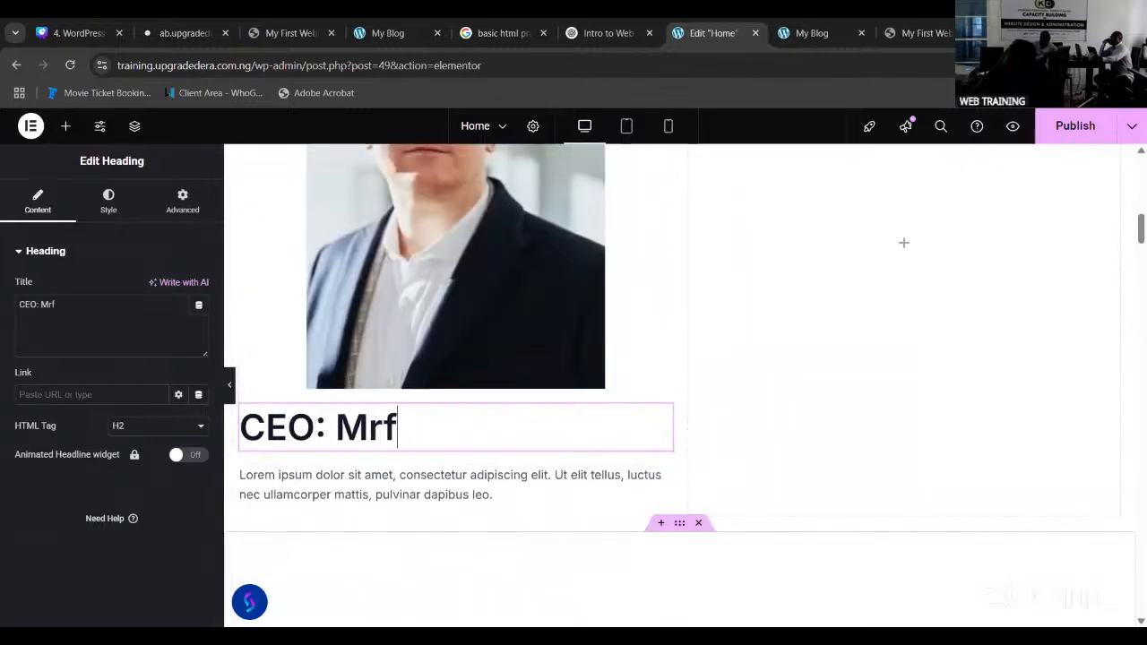
key("BackSpace")
type("Victor")
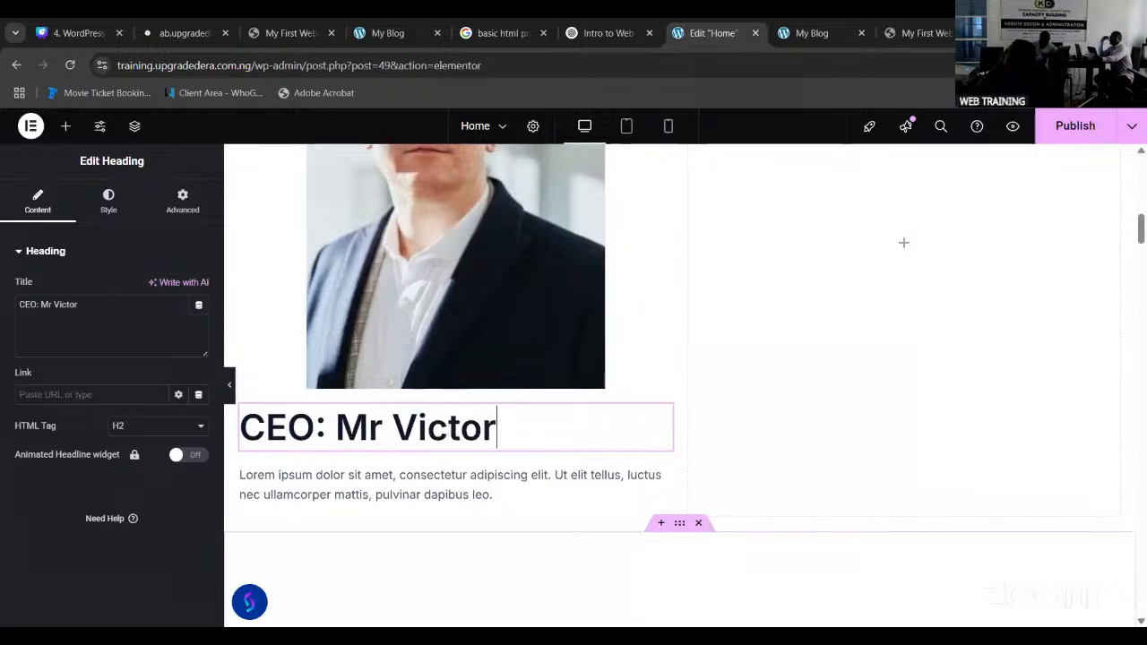
Step: Replace the Lorem ipsum text with a bio calling the CEO a cybersecurity expert with 10 years of experience
left_click(372, 492)
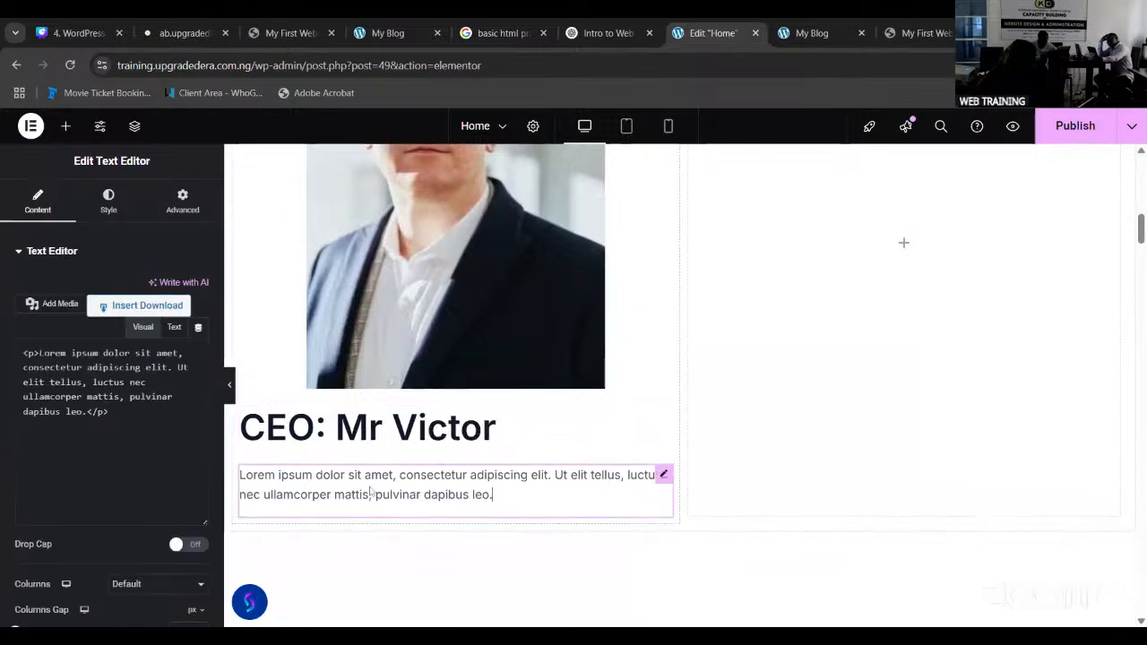
left_click(107, 479)
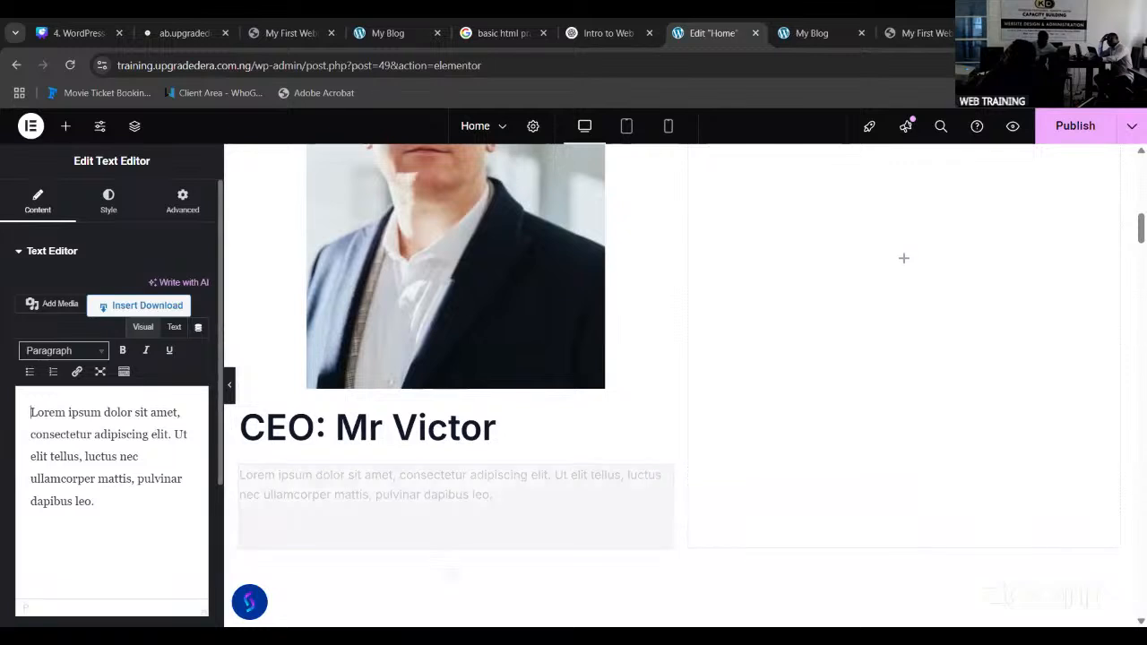
key("ctrl+a")
type("M")
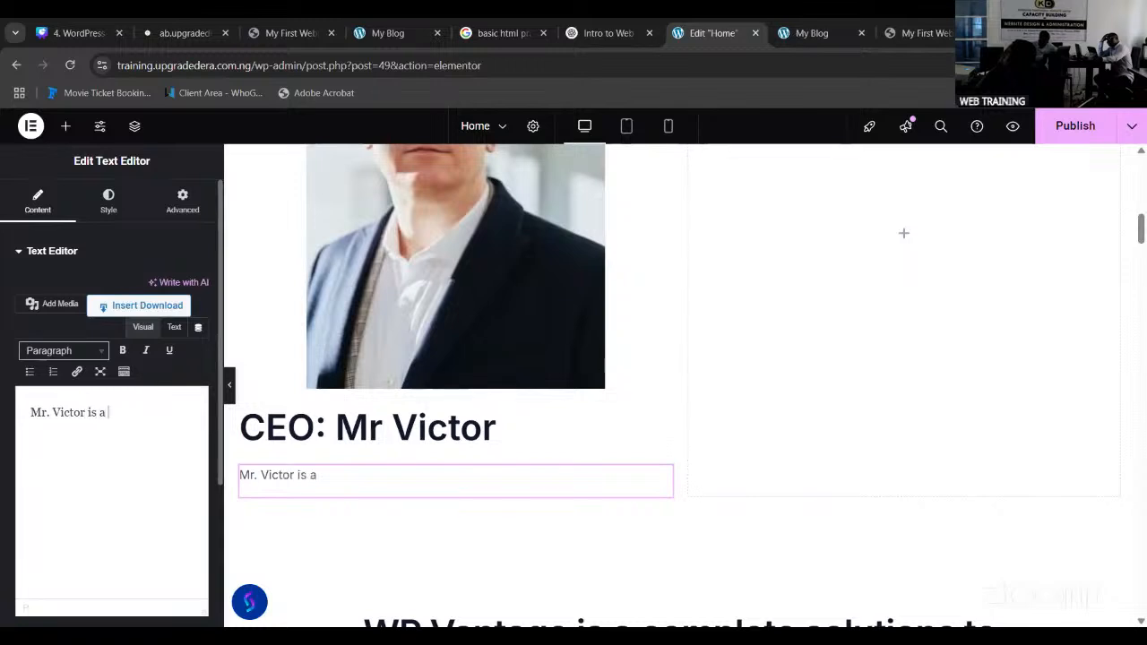
type("r. Victor is a cybersecu")
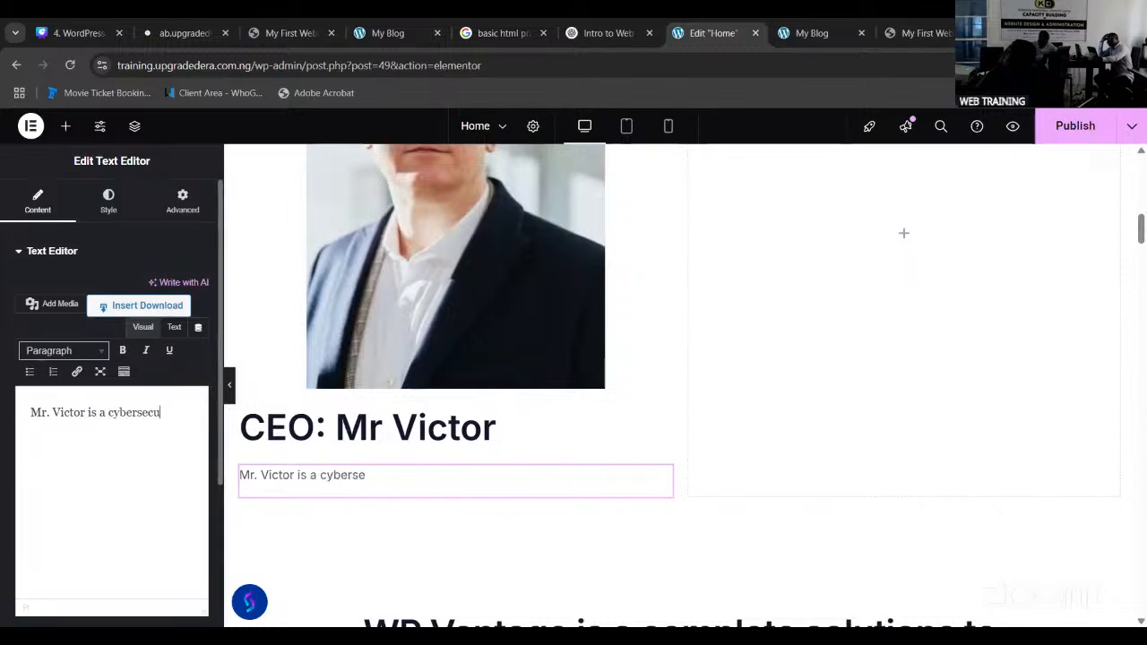
type("rity exper")
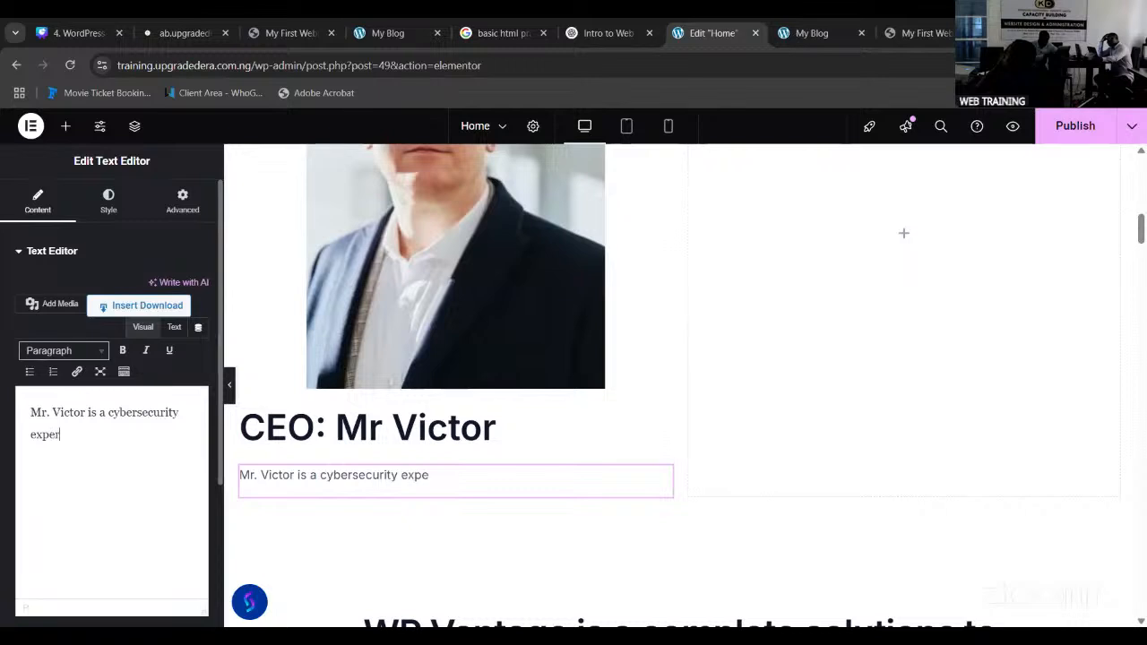
type("t wit 10 years of")
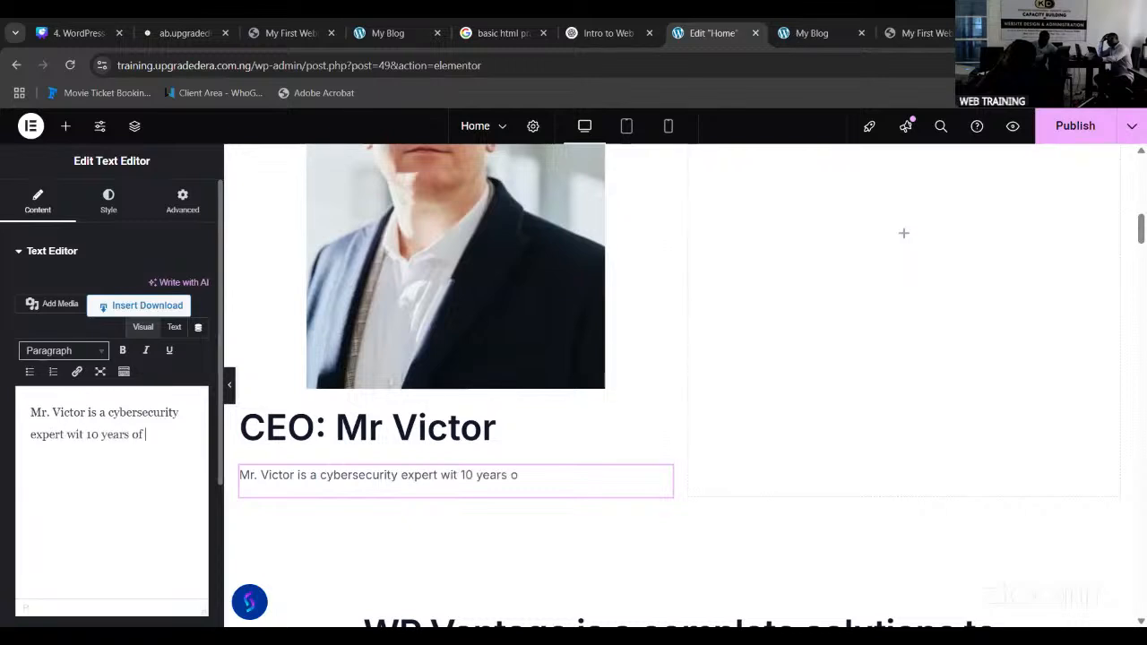
type(" exoeruience")
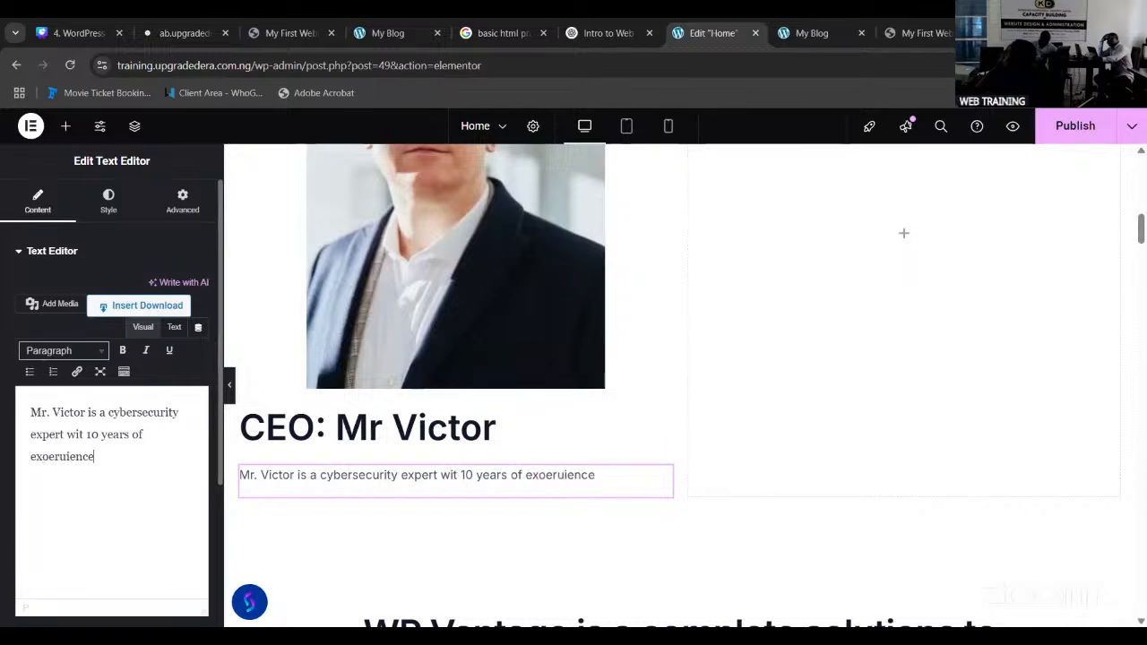
key("BackSpace")
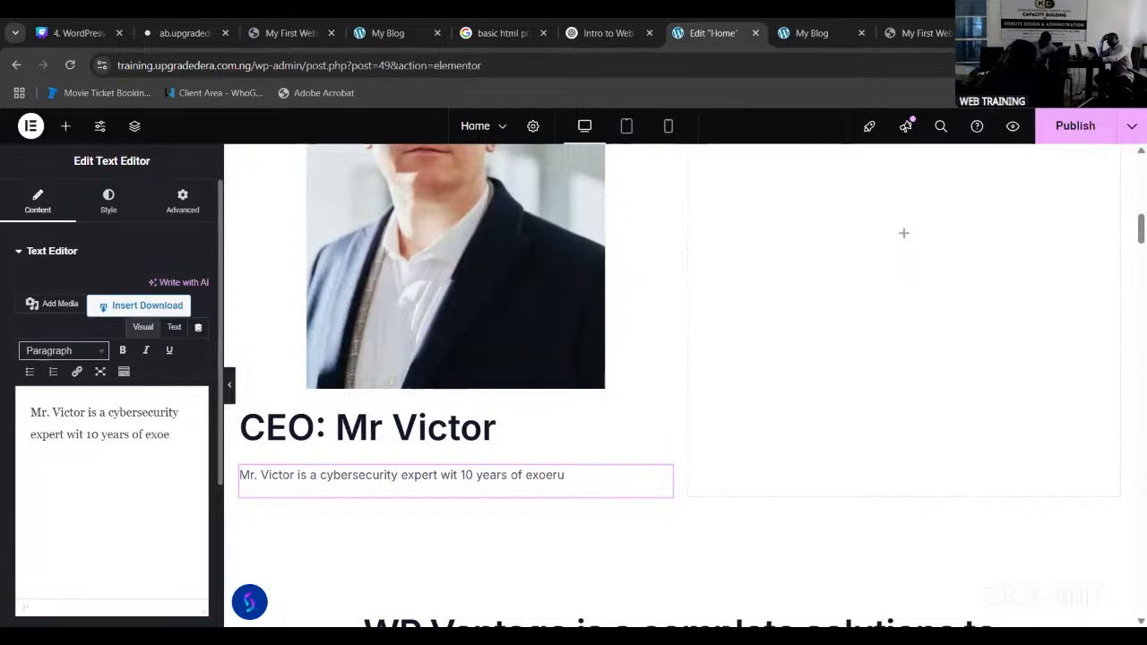
key("BackSpace")
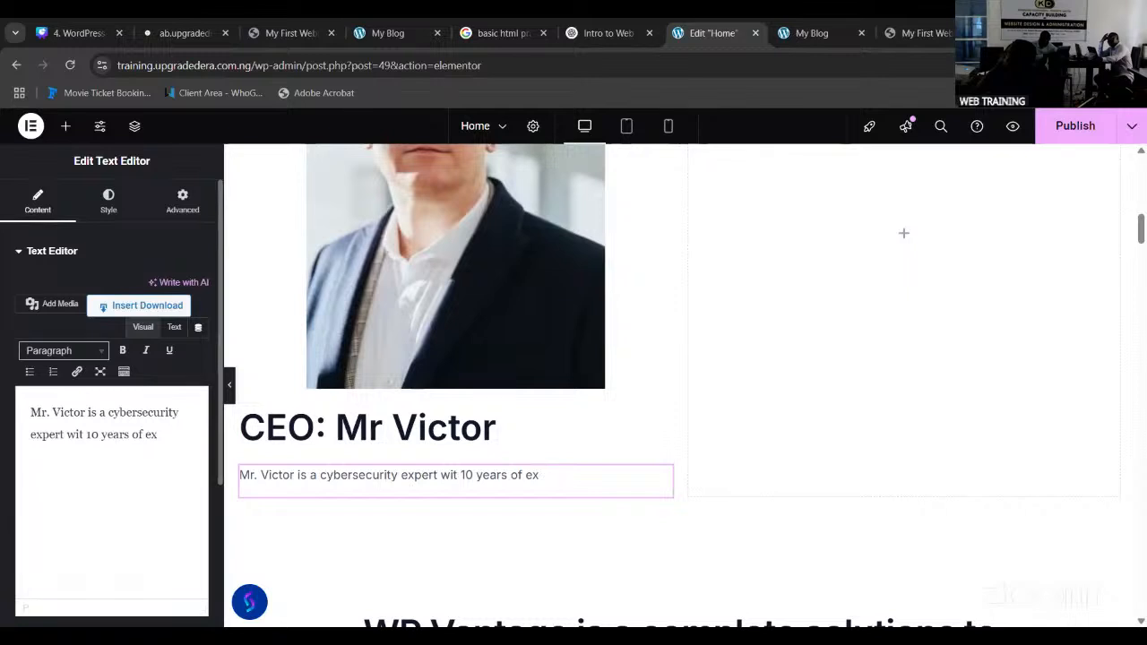
type("perience")
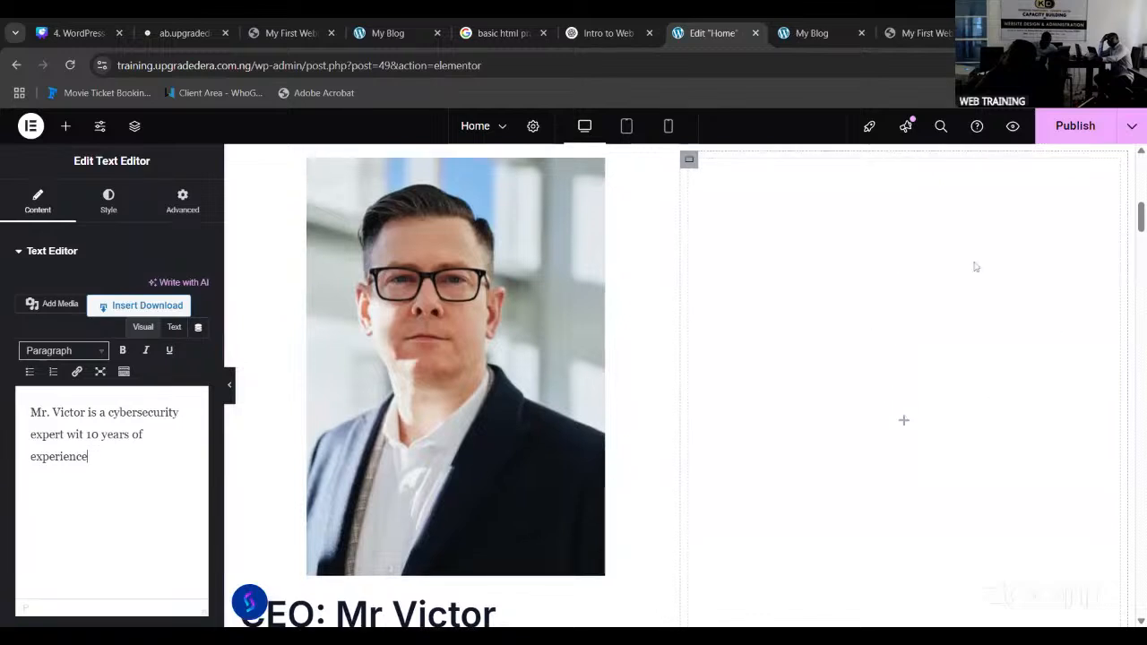
Step: Duplicate the portrait column and delete the empty third column, leaving two matching team columns
scroll(976, 266, "up", 1)
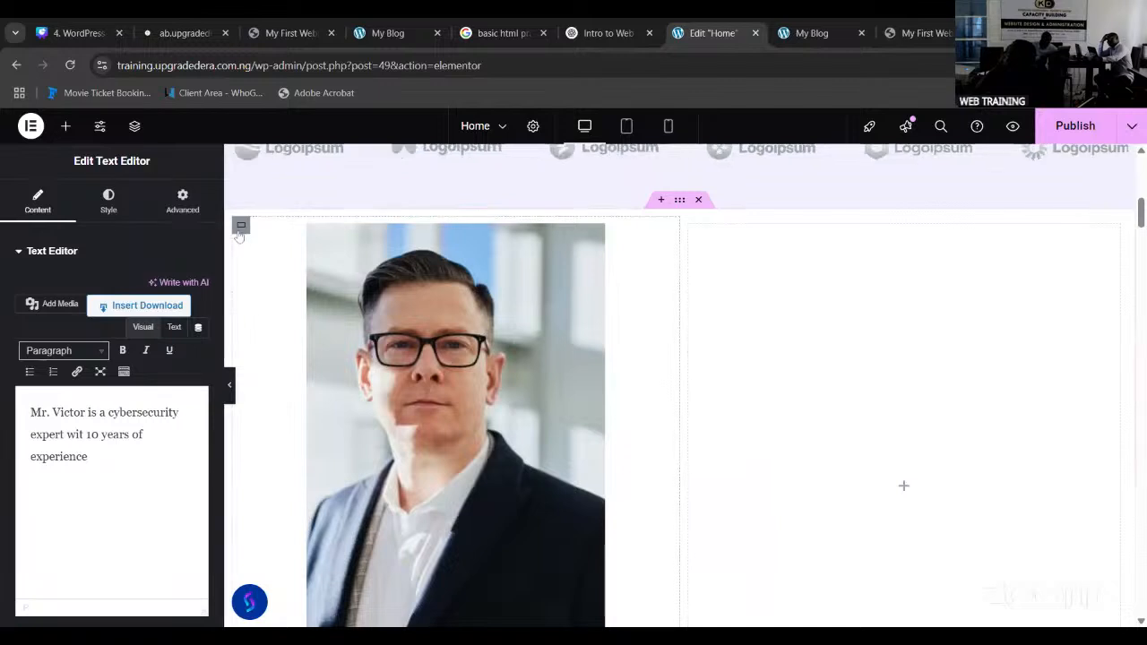
right_click(239, 231)
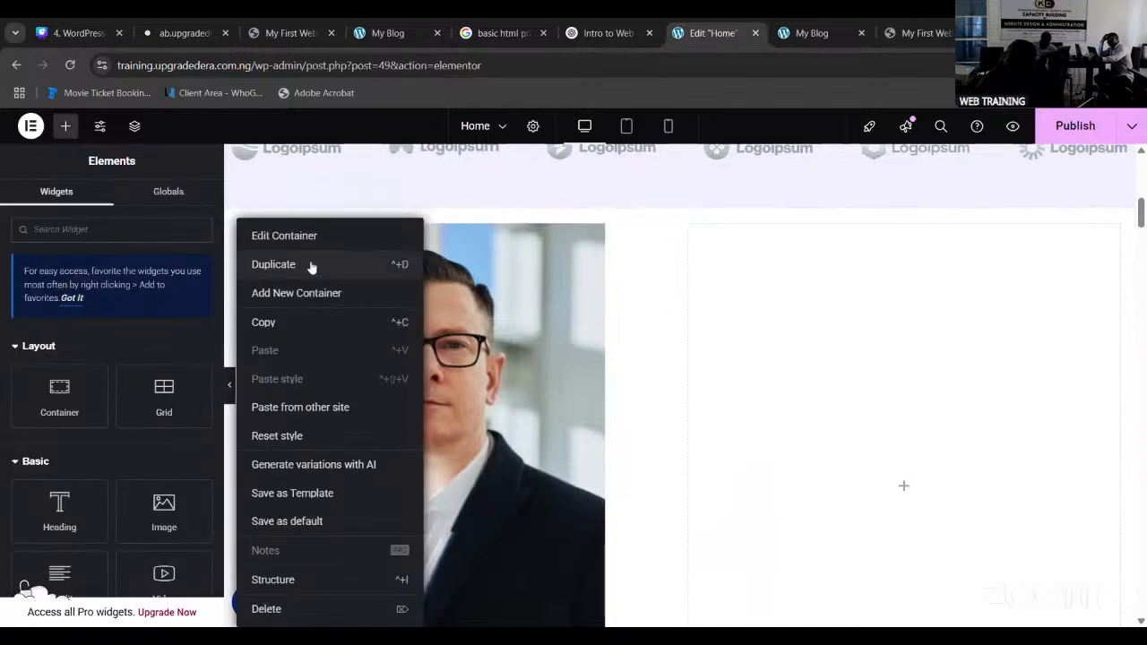
left_click(311, 266)
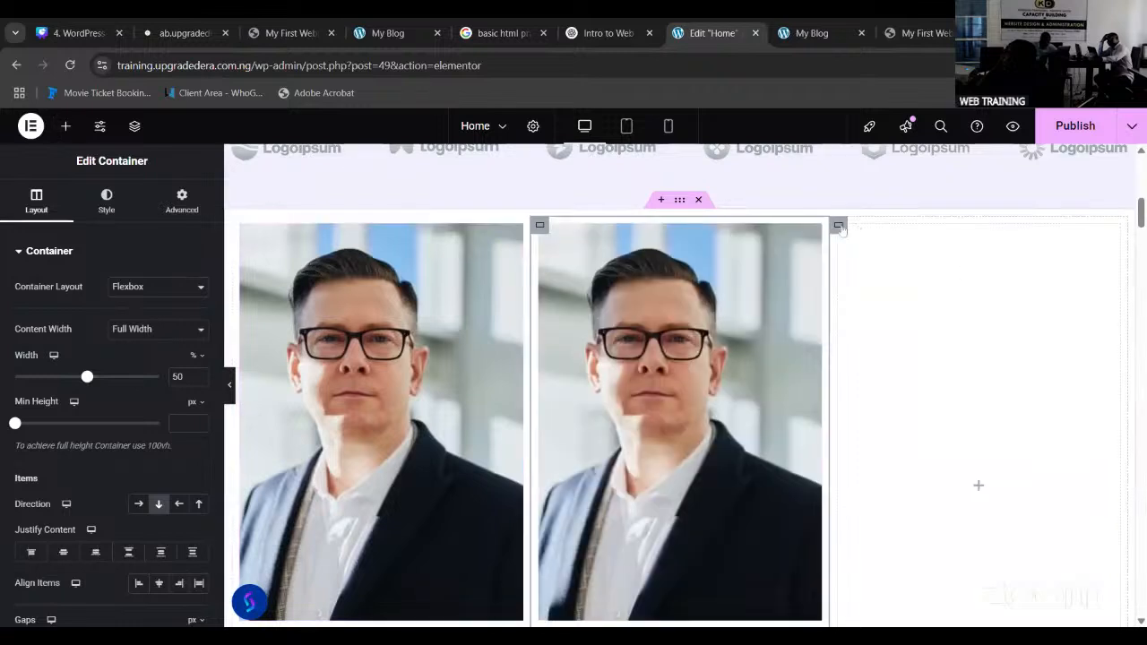
right_click(839, 227)
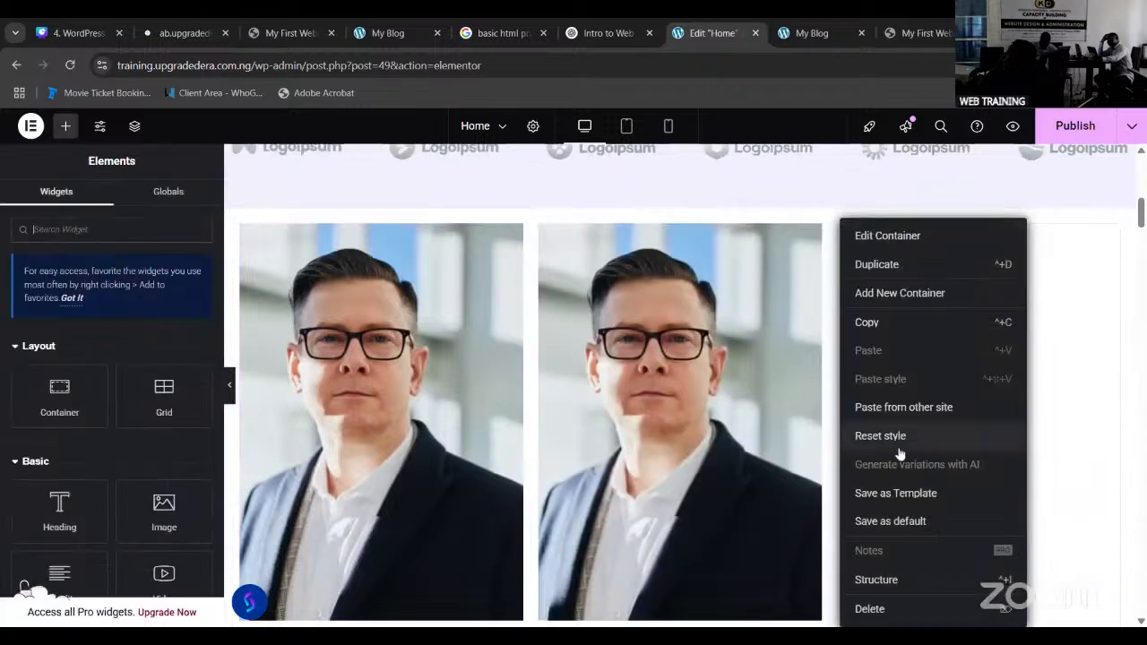
left_click(904, 610)
scroll(908, 616, "down", 3)
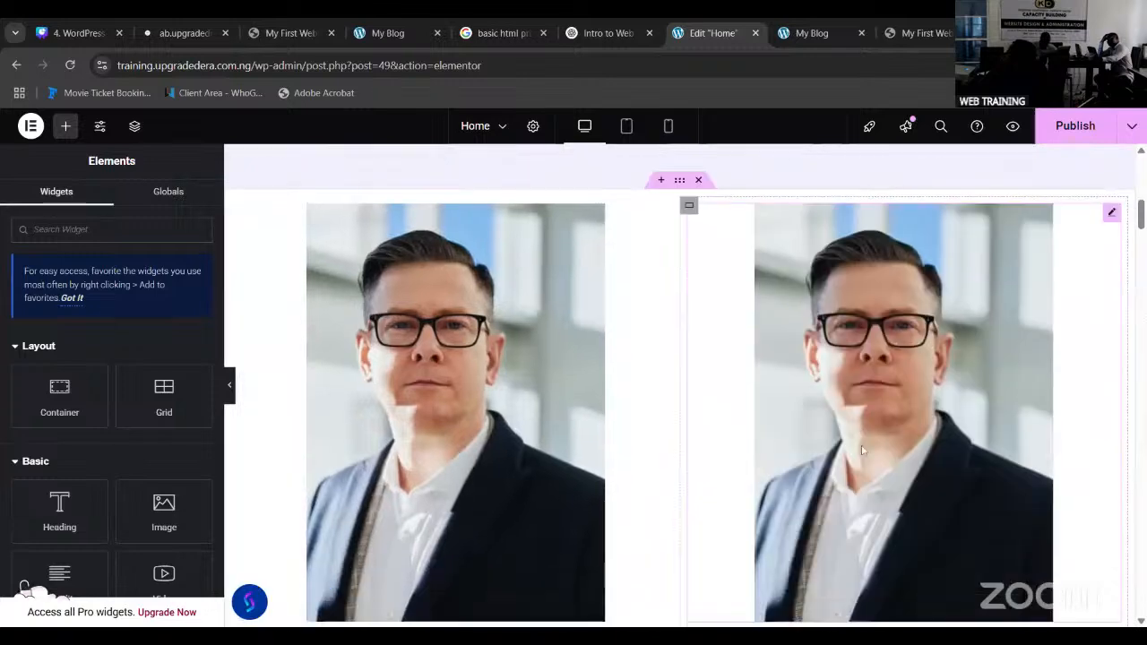
scroll(930, 264, "up", 1)
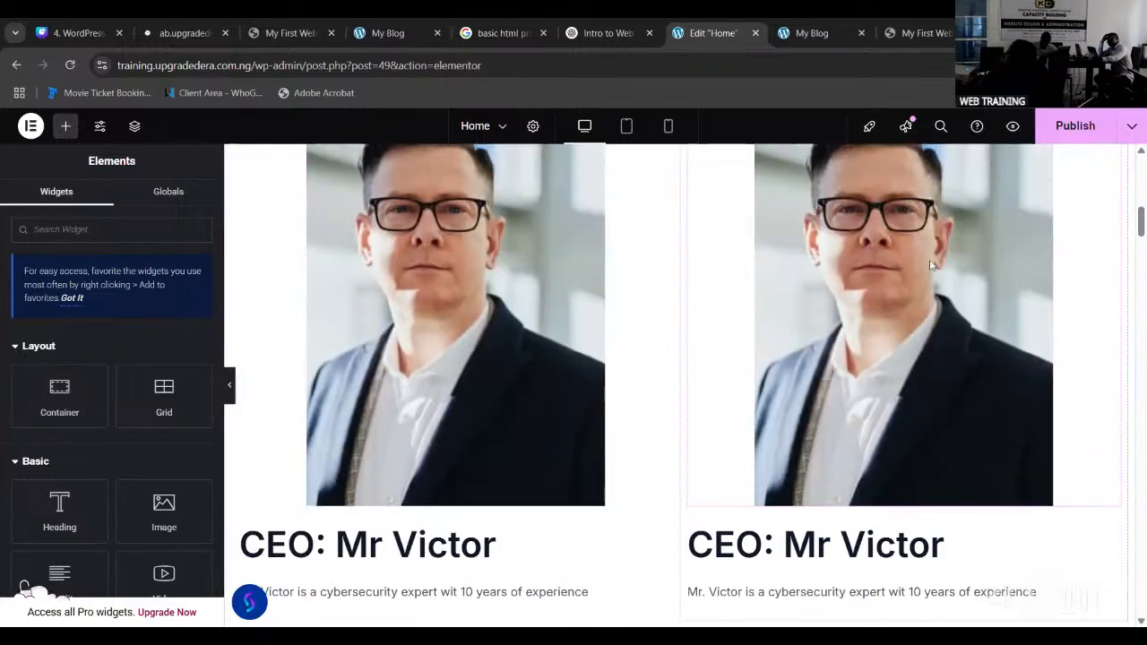
left_click(930, 265)
Step: Replace the right column's portrait with the striped-shirt image from the Media Library
left_click(124, 312)
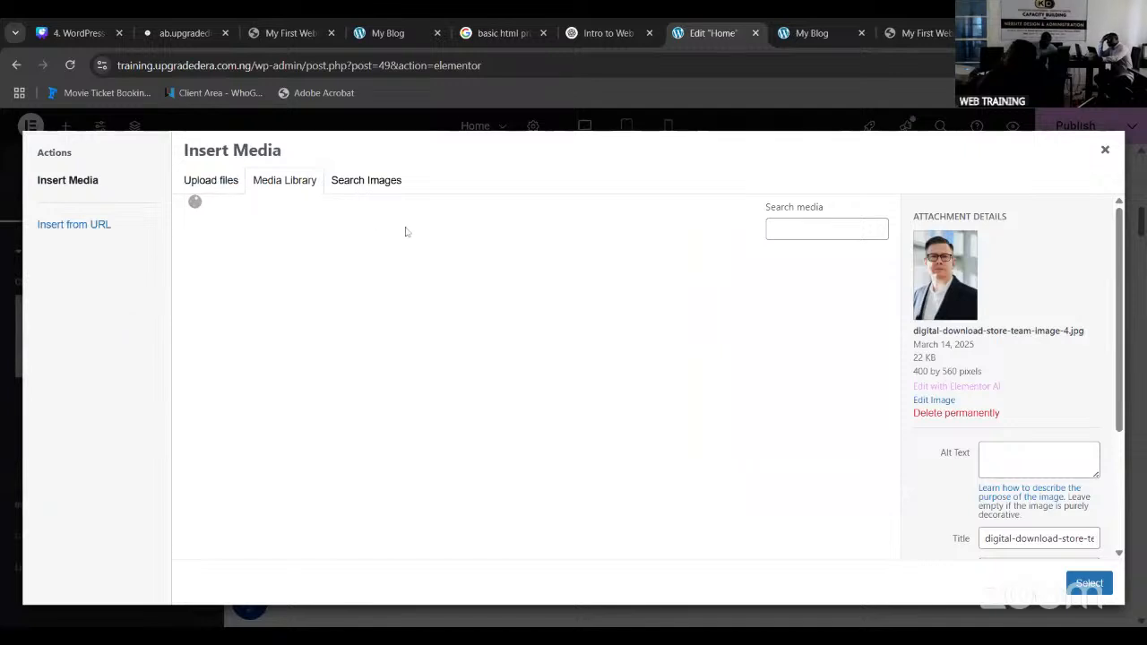
left_click(633, 316)
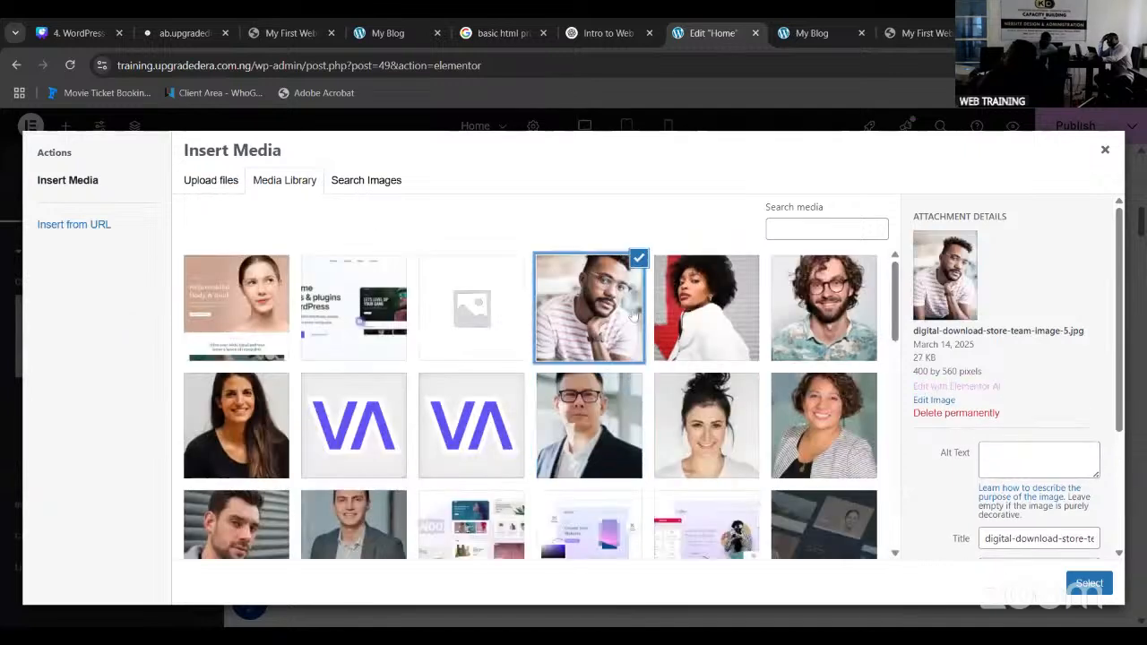
left_click(1073, 584)
Step: Retitle the right heading 'Designer:' followed by the designer's name, then publish the page
left_click(763, 545)
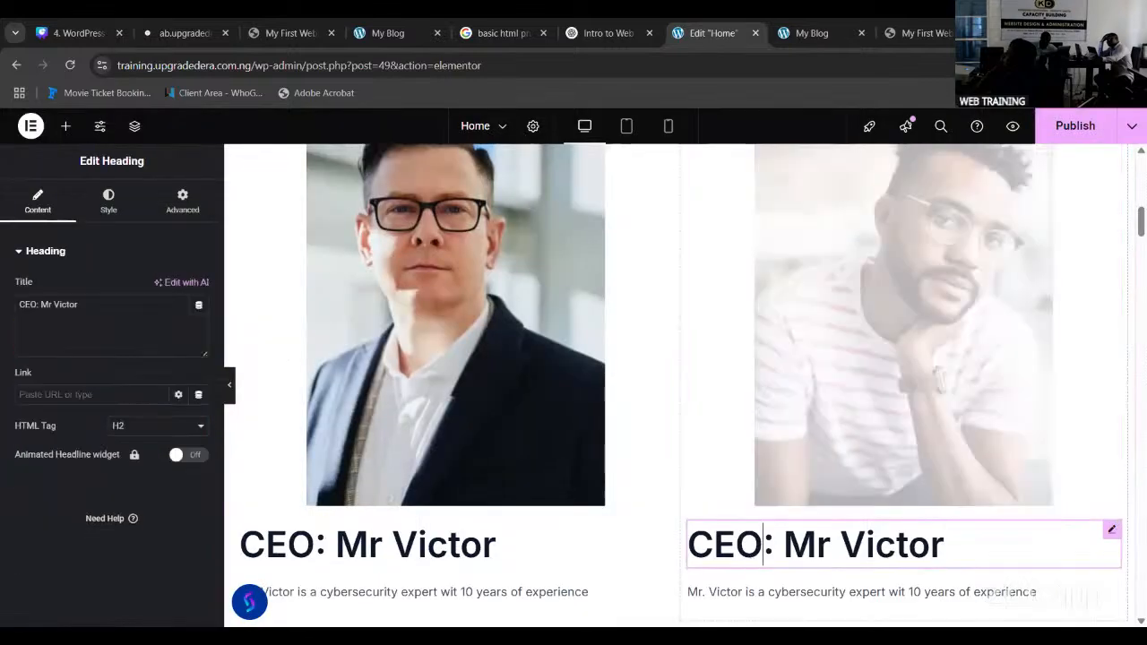
double_click(763, 545)
left_click(763, 545)
key("ctrl+a")
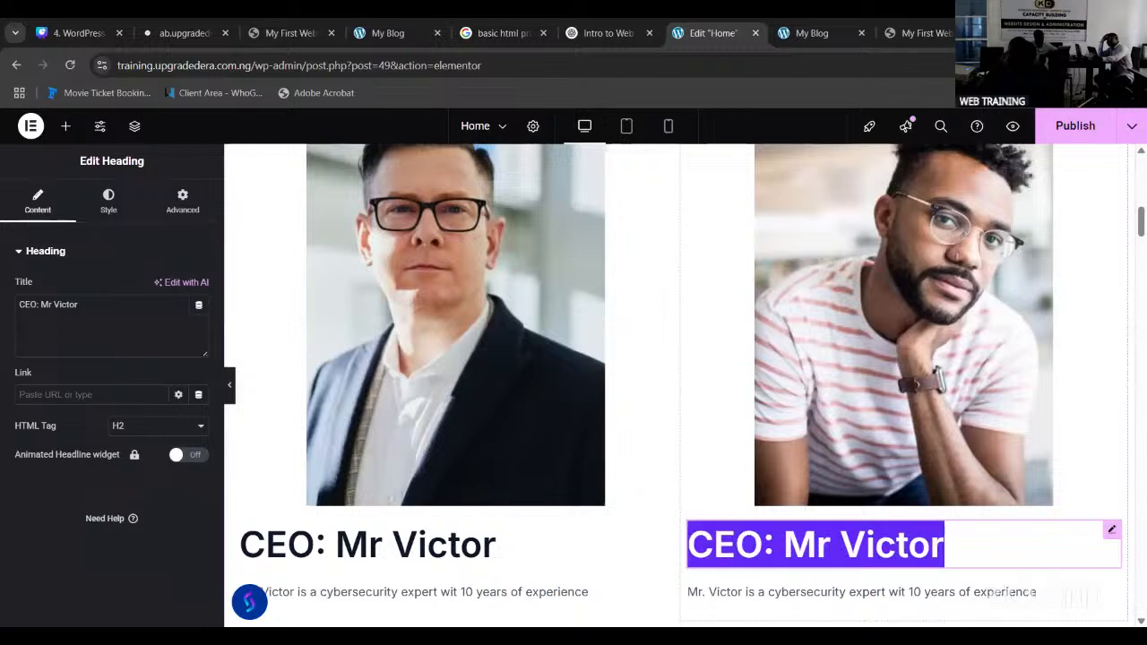
type("Design")
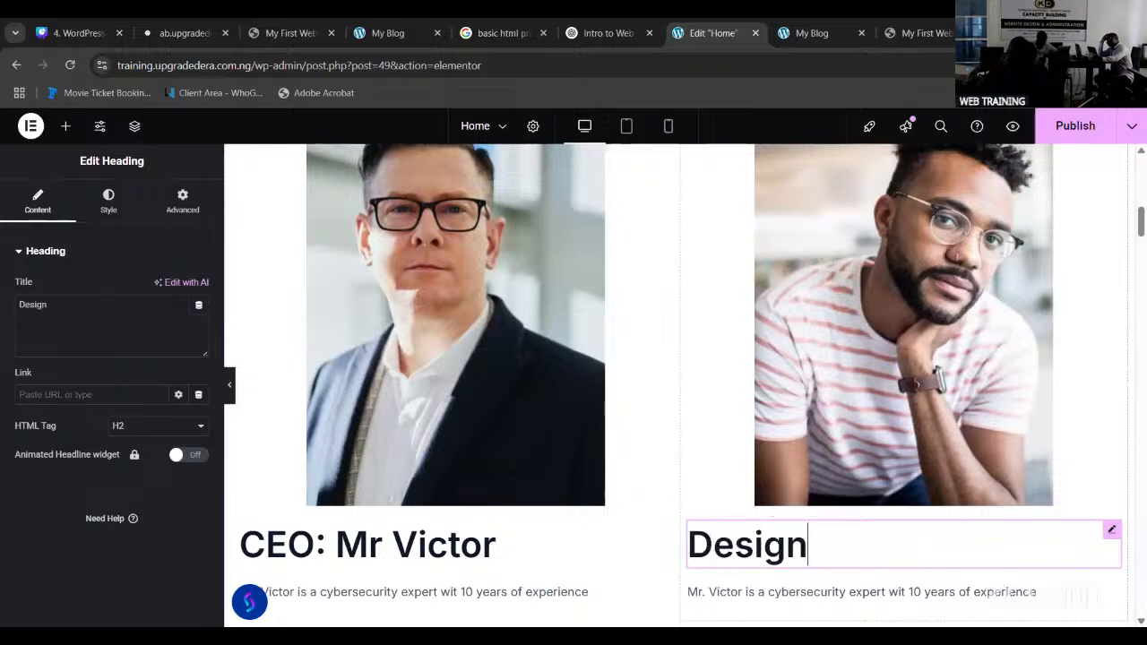
type("er: Mr ")
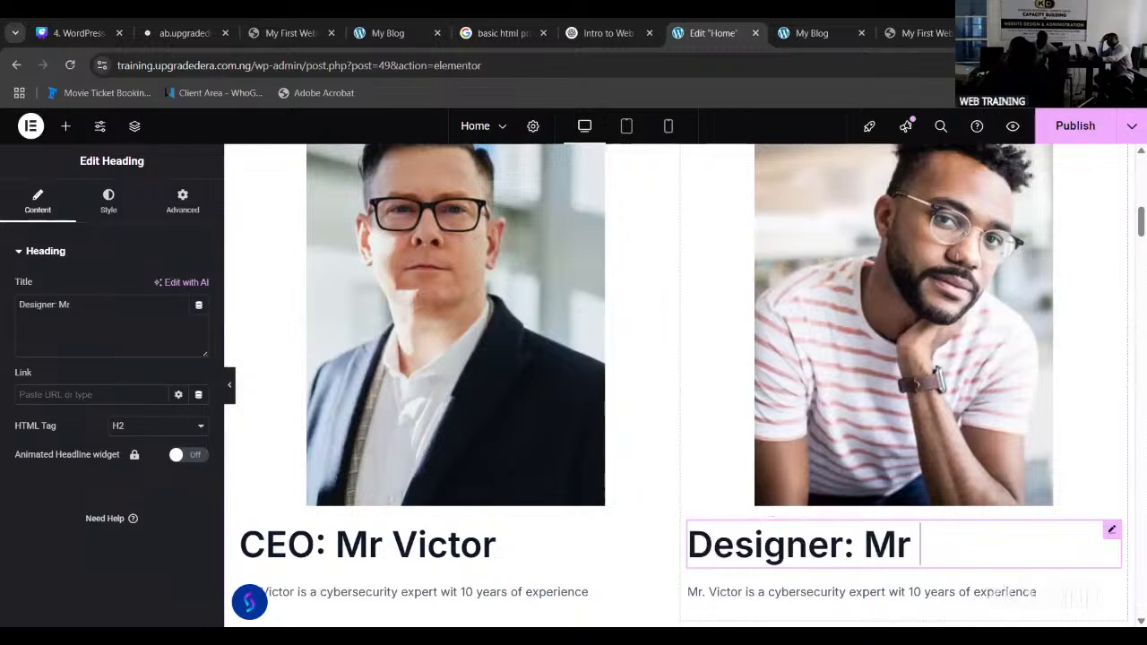
type("Ugonna")
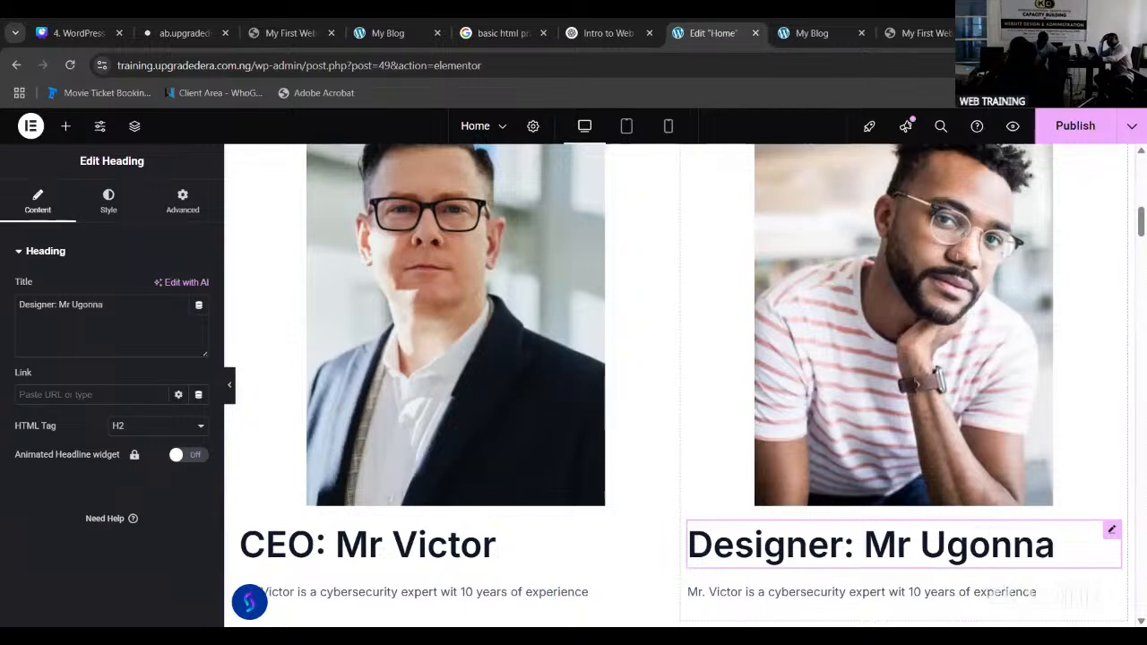
left_click(740, 599)
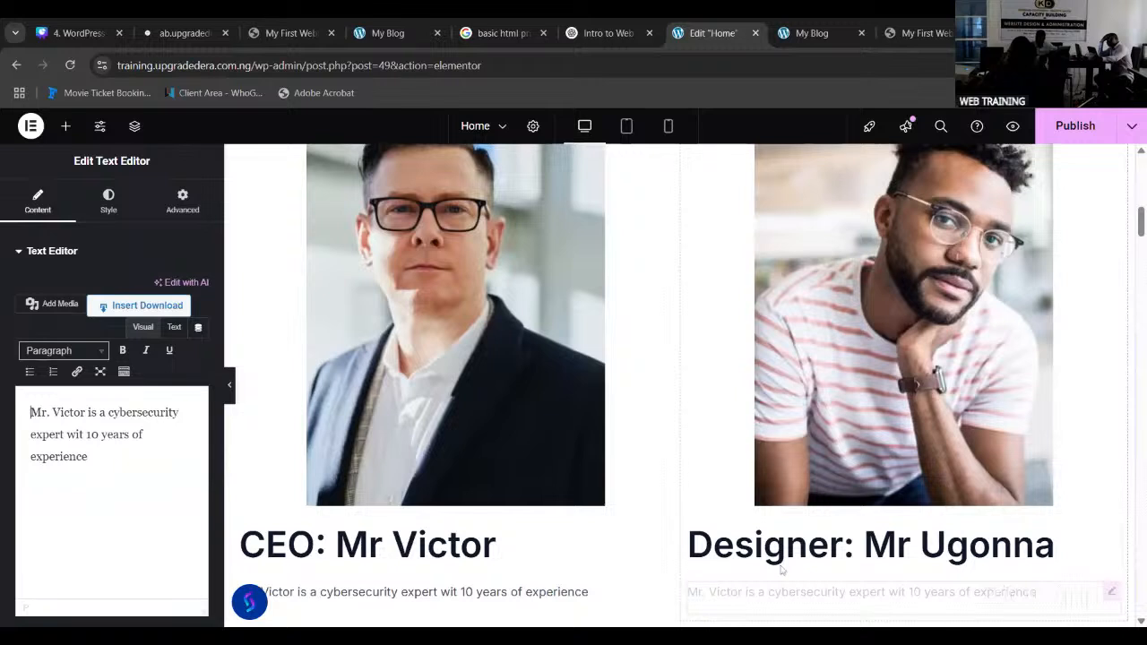
left_click(1093, 130)
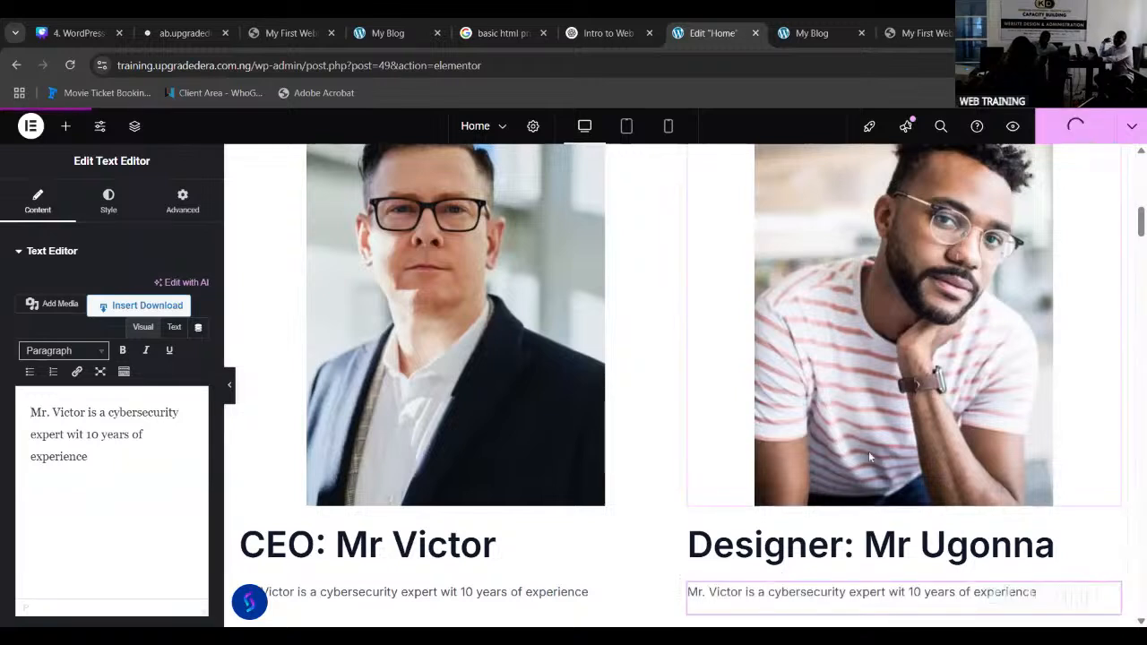
left_click(813, 33)
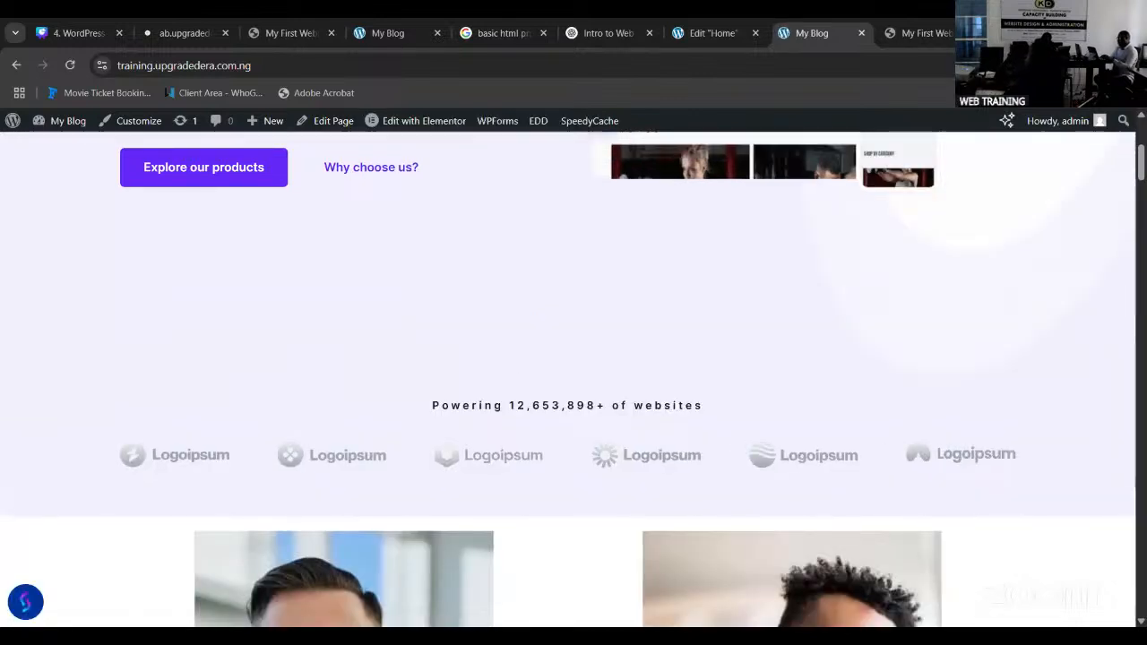
scroll(358, 452, "down", 3)
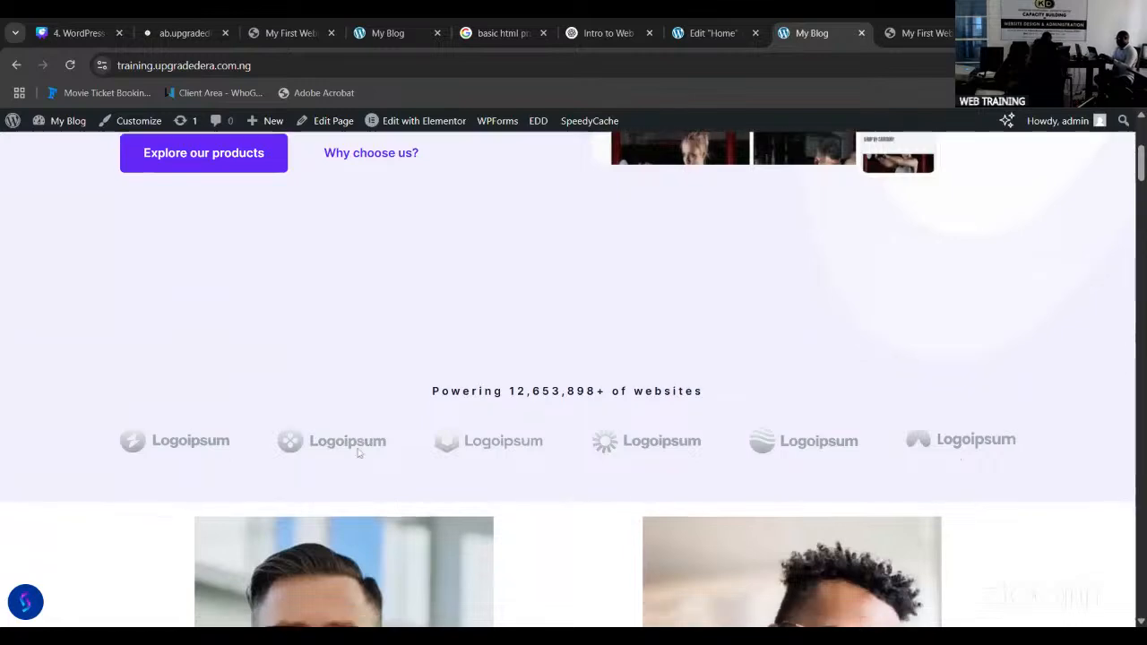
scroll(574, 376, "down", 3)
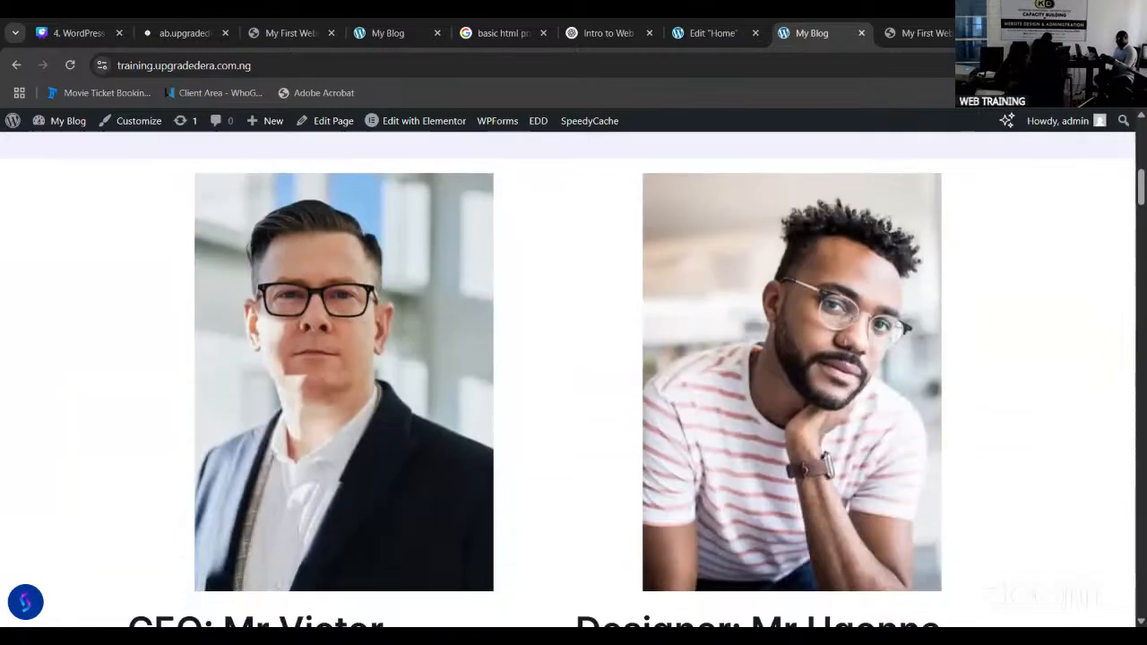
scroll(574, 377, "down", 2)
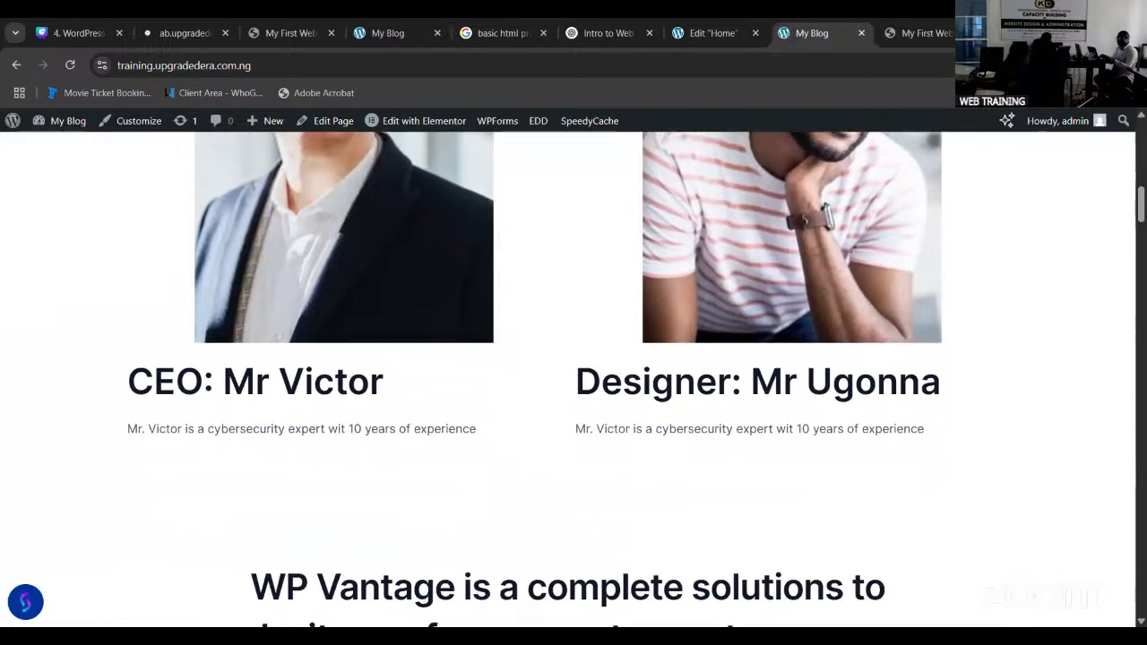
scroll(573, 377, "up", 2)
scroll(574, 377, "up", 1)
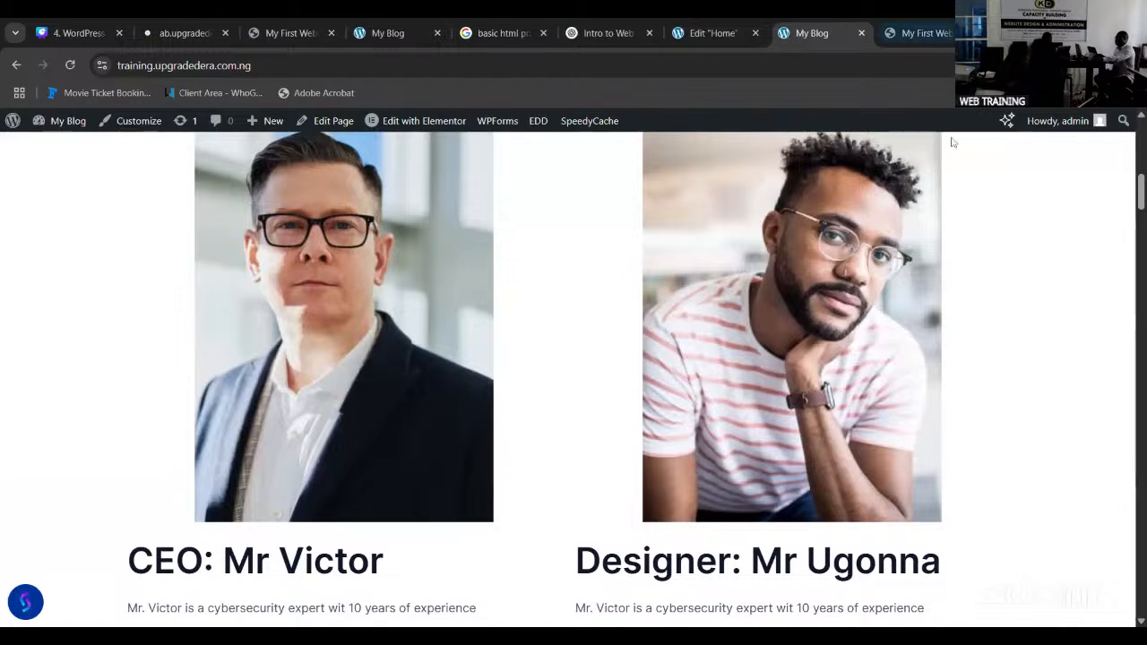
scroll(822, 144, "down", 2)
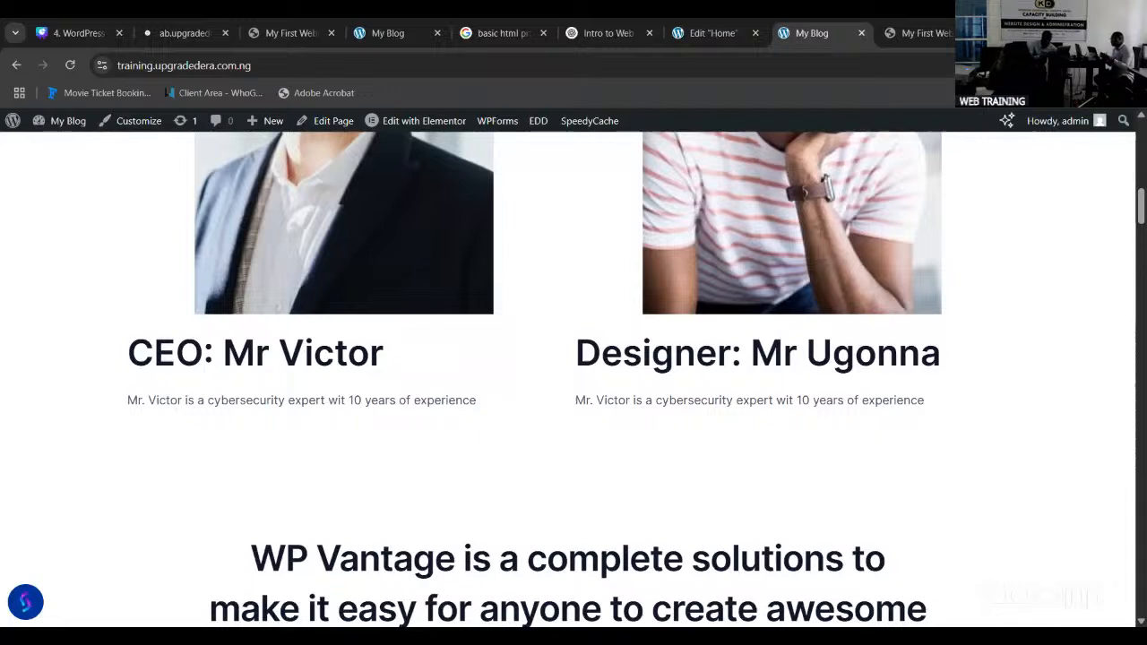
left_click(919, 29)
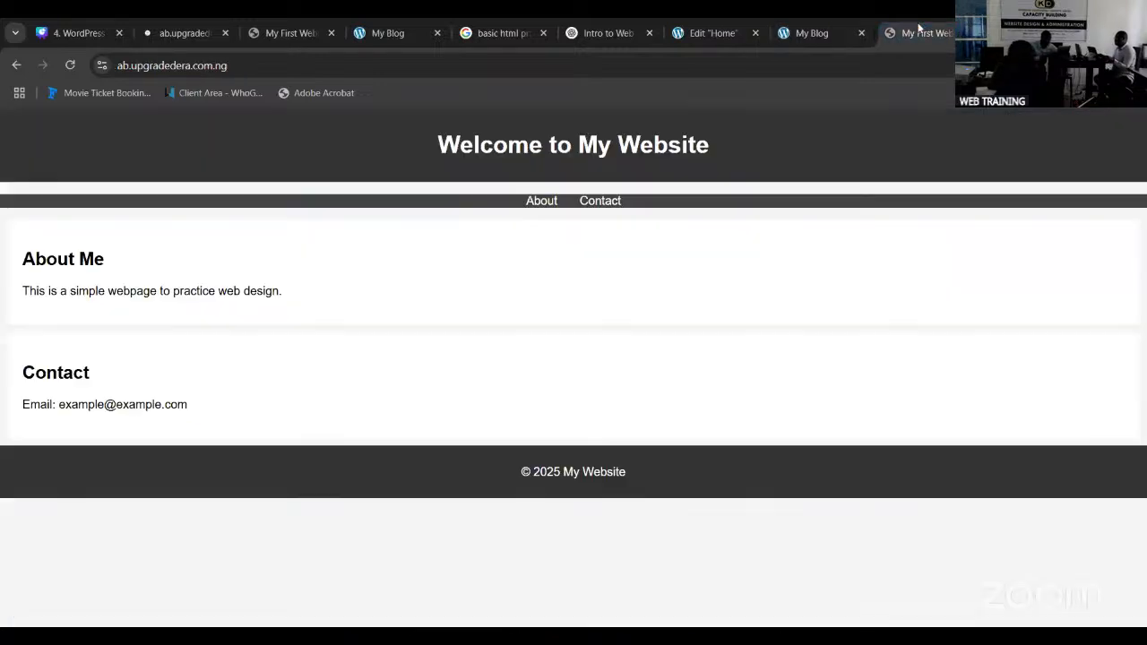
left_click(725, 33)
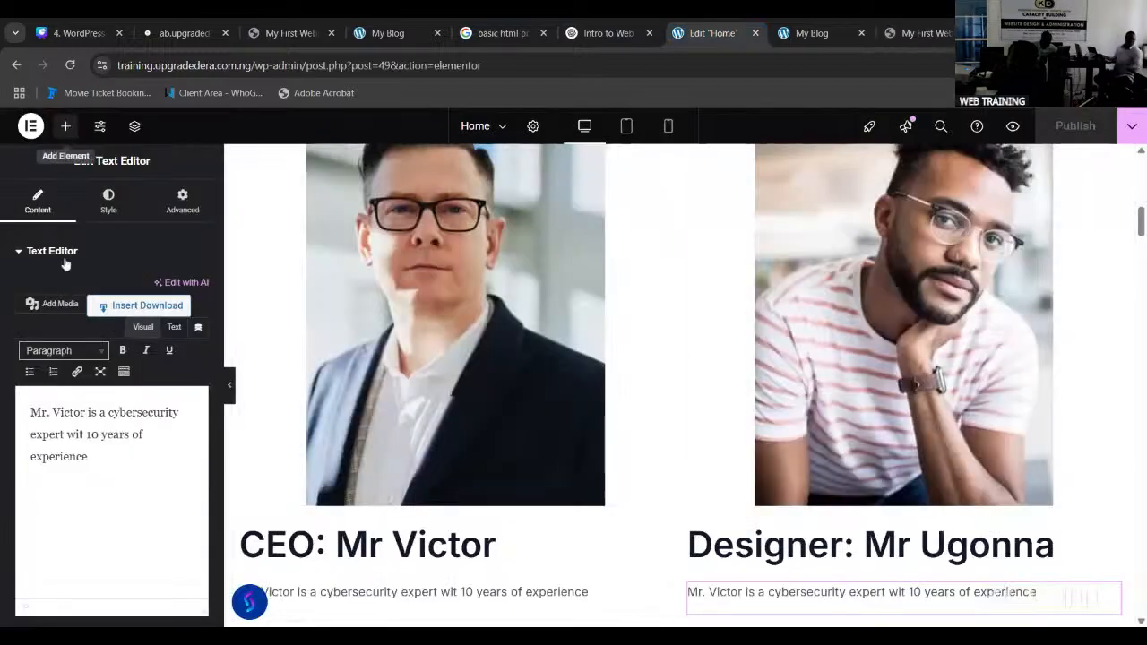
Step: Add a 'Click here' Button widget to the CEO column and move it below the bio text
left_click(66, 127)
scroll(112, 513, "down", 4)
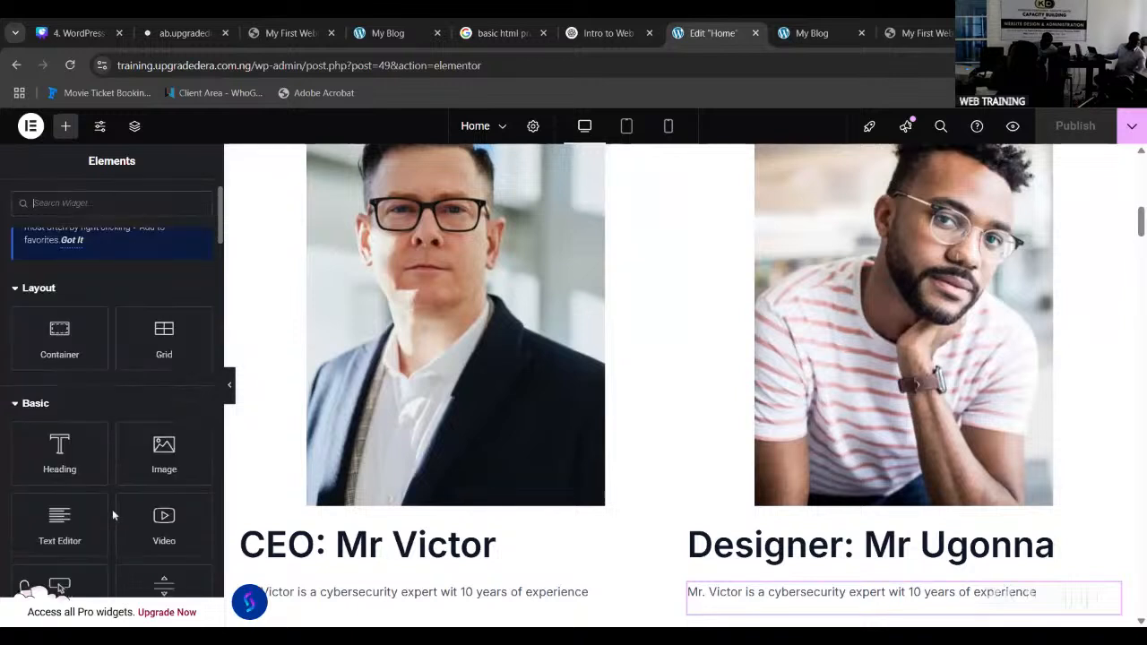
scroll(112, 512, "up", 1)
scroll(112, 509, "down", 3)
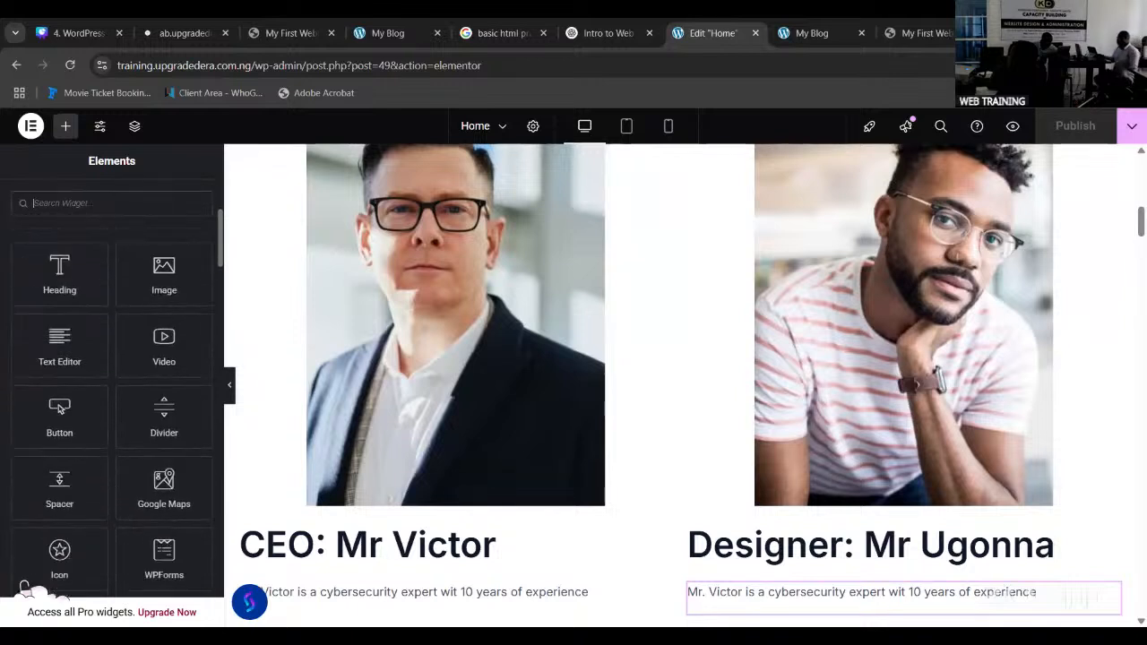
scroll(59, 306, "down", 6)
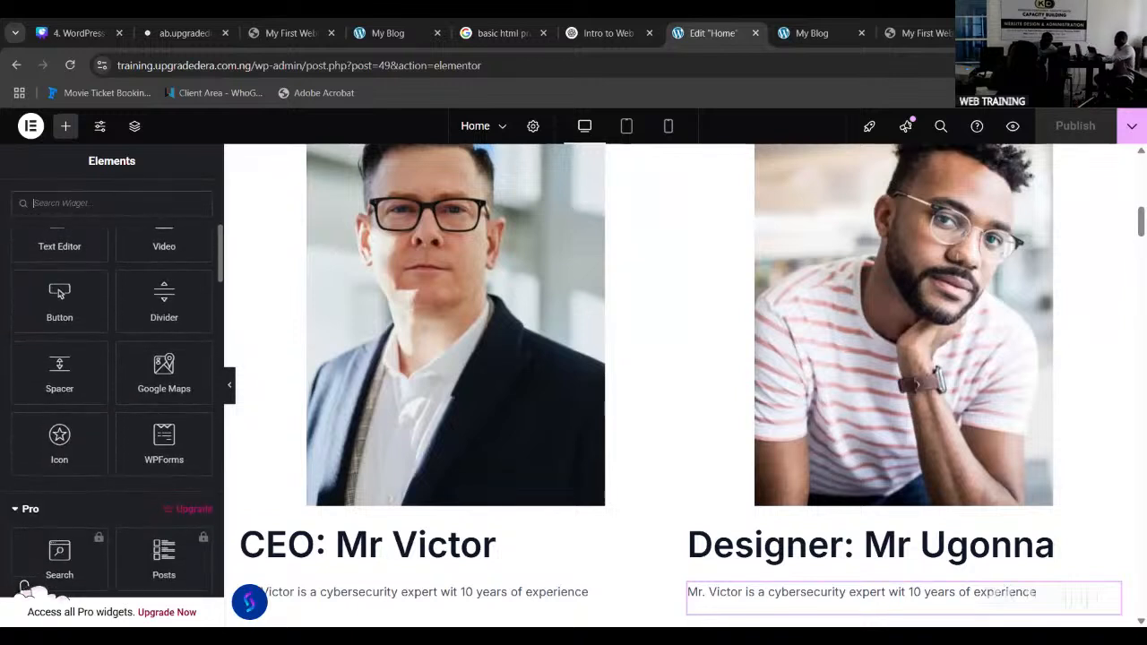
scroll(62, 453, "down", 10)
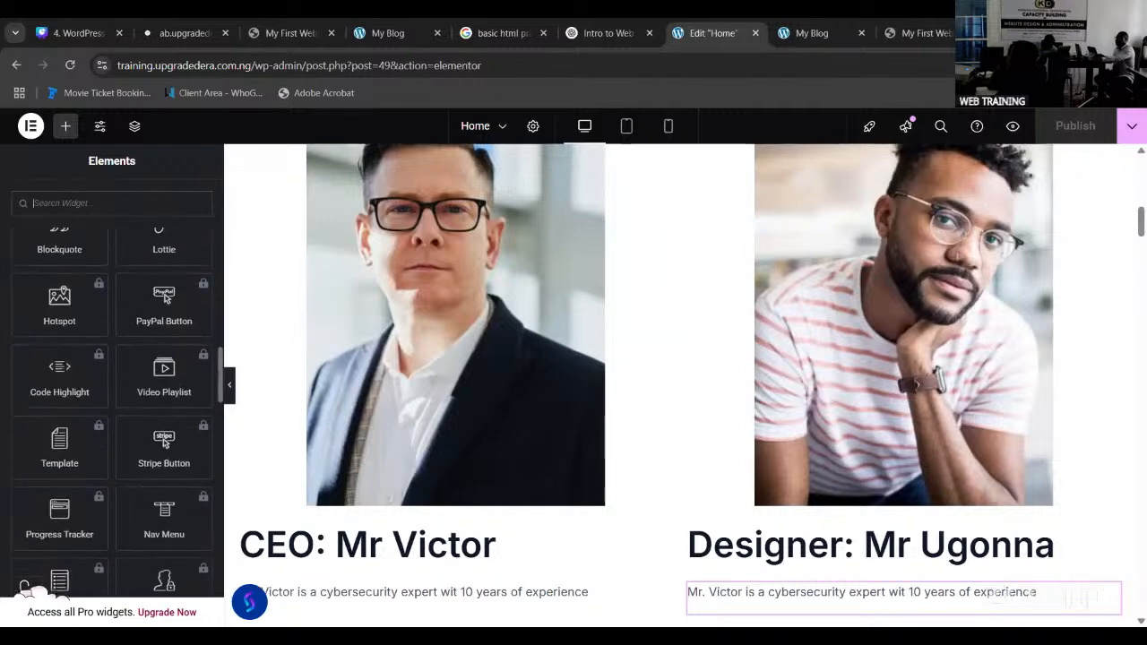
scroll(59, 466, "up", 15)
scroll(59, 448, "up", 5)
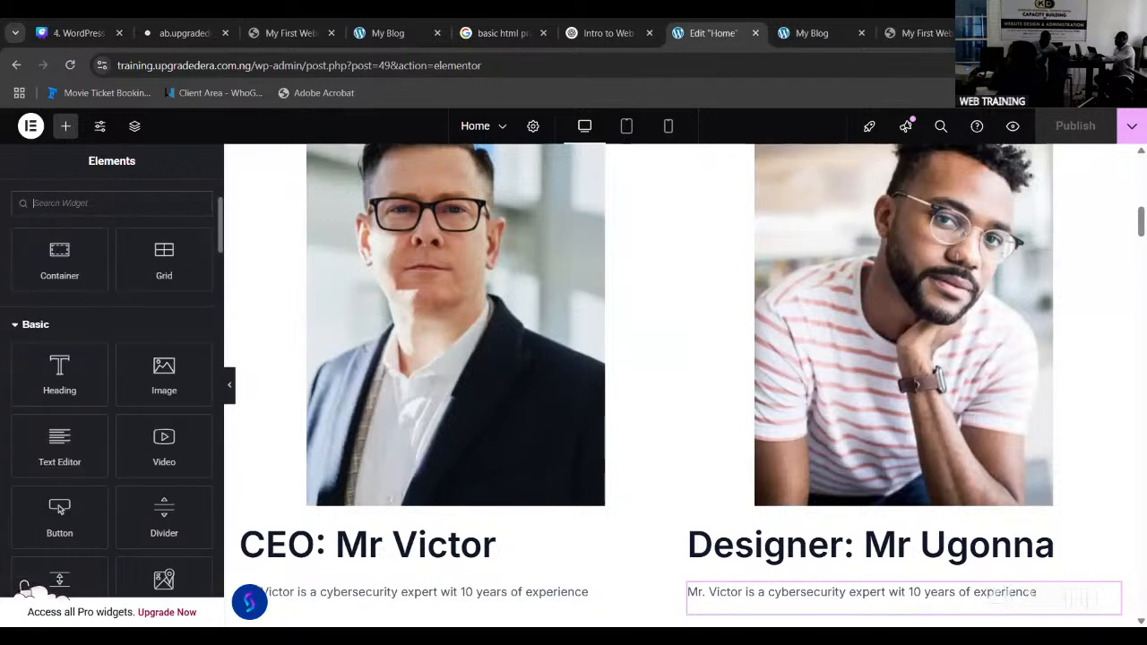
left_click(112, 202)
type("but")
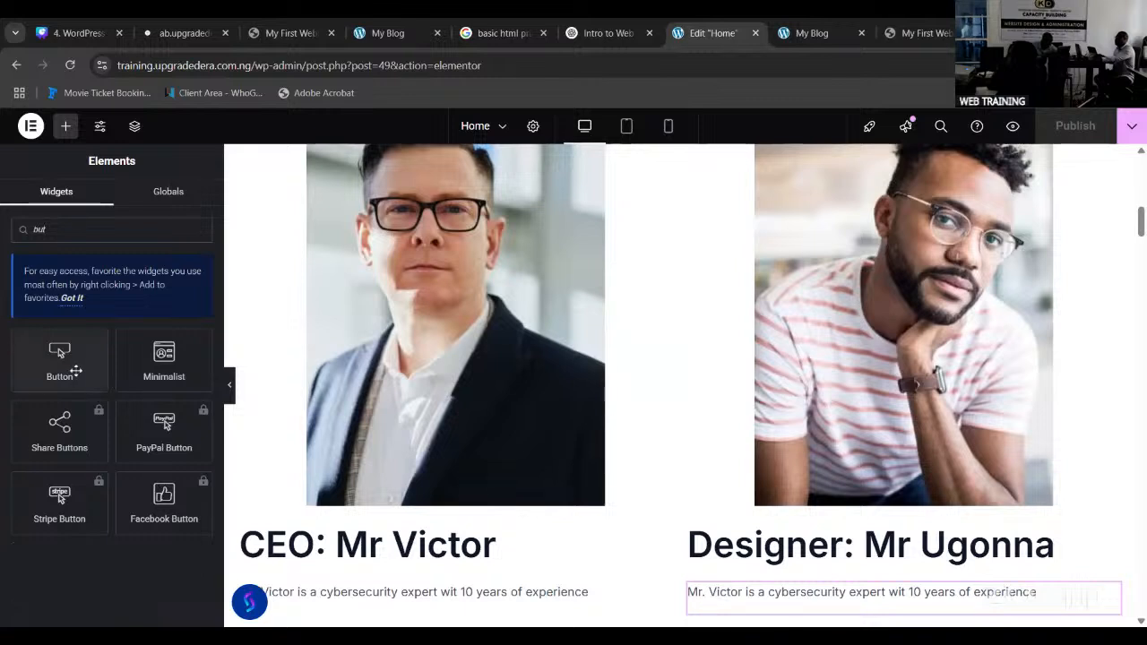
left_click_drag(84, 371, 383, 586)
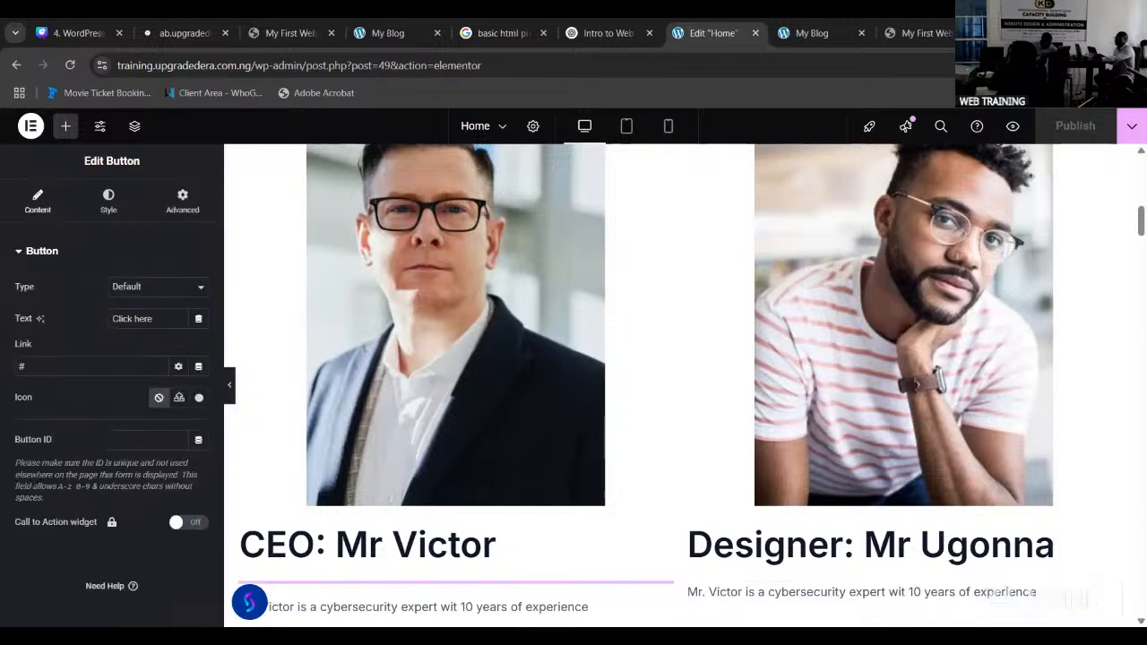
scroll(296, 306, "down", 4)
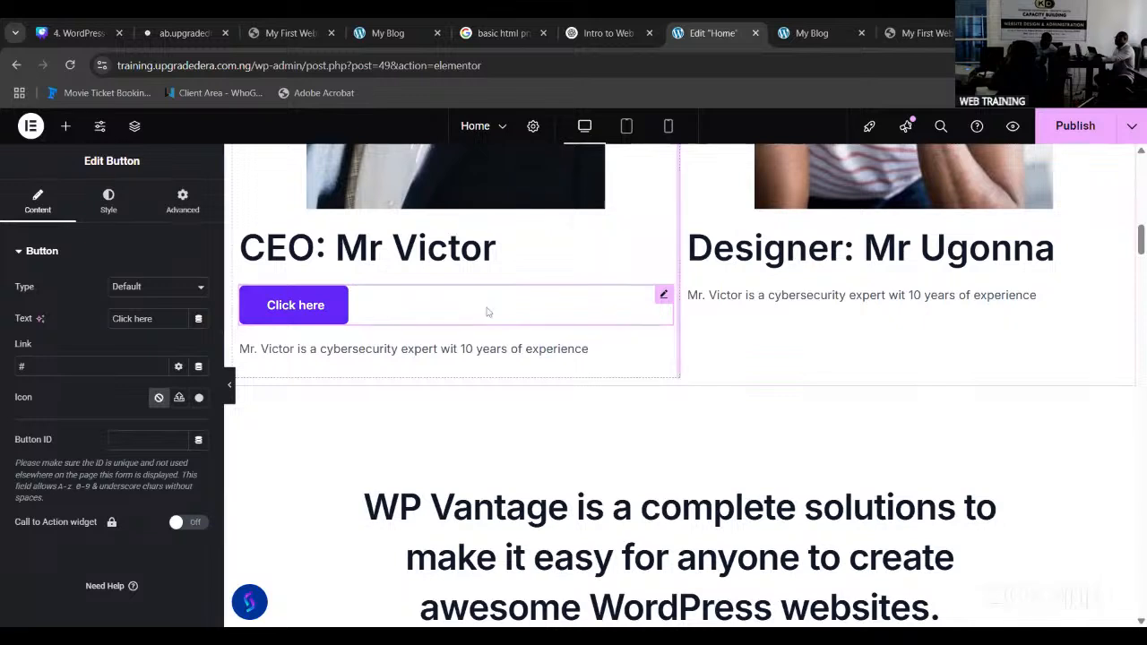
left_click_drag(489, 312, 489, 360)
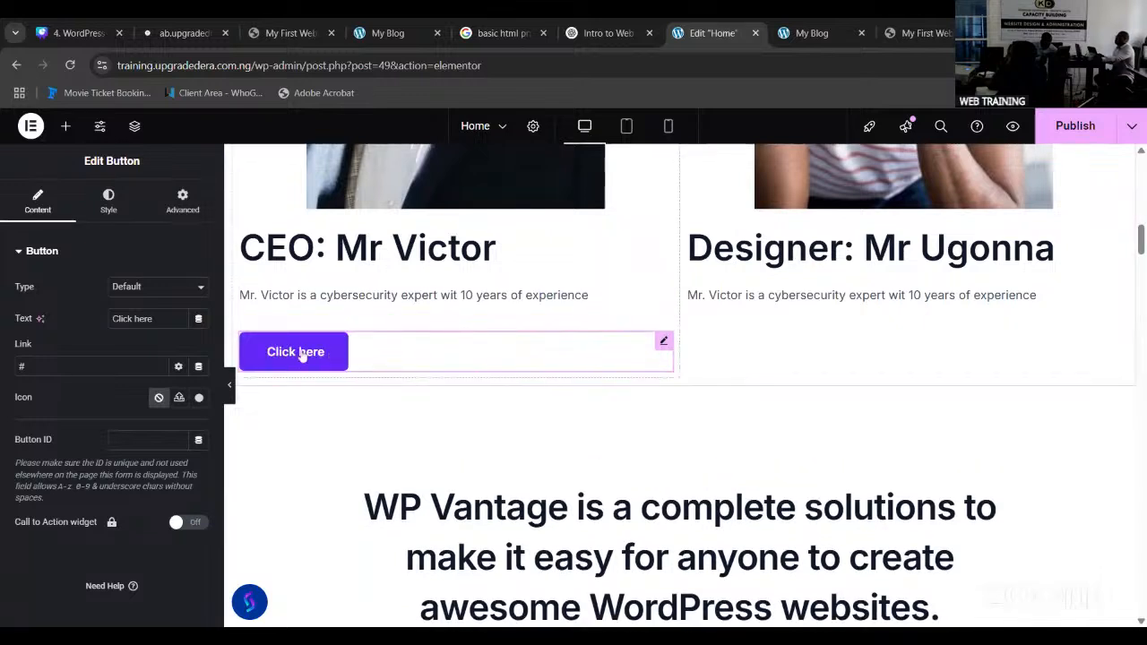
Step: Relabel the CEO's button 'Contact' followed by the CEO's name
key("BackSpace")
key("BackSpace")
key("BackSpace")
key("BackSpace")
key("BackSpace")
key("BackSpace")
key("BackSpace")
key("BackSpace")
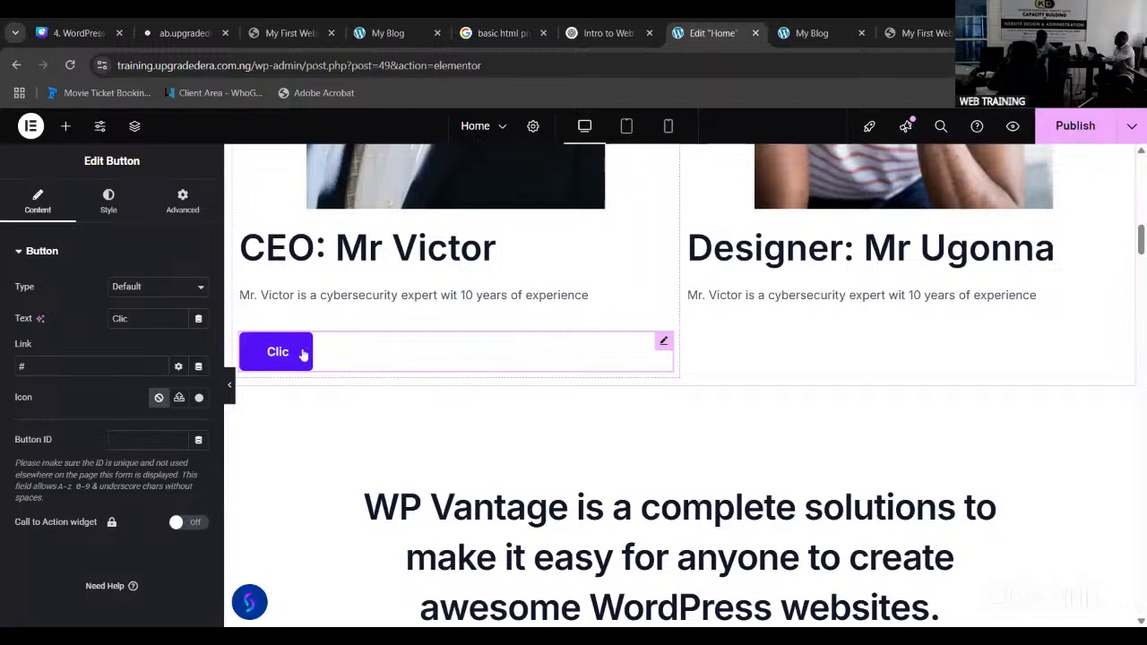
key("BackSpace")
type("ontact Mr.")
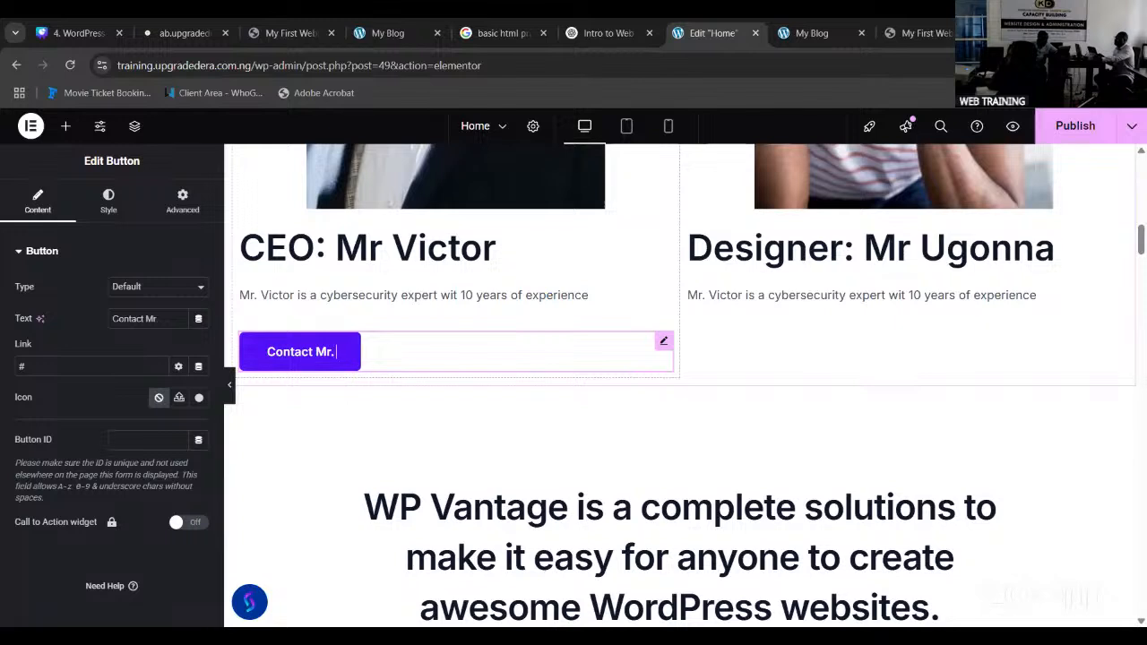
type(" Victor")
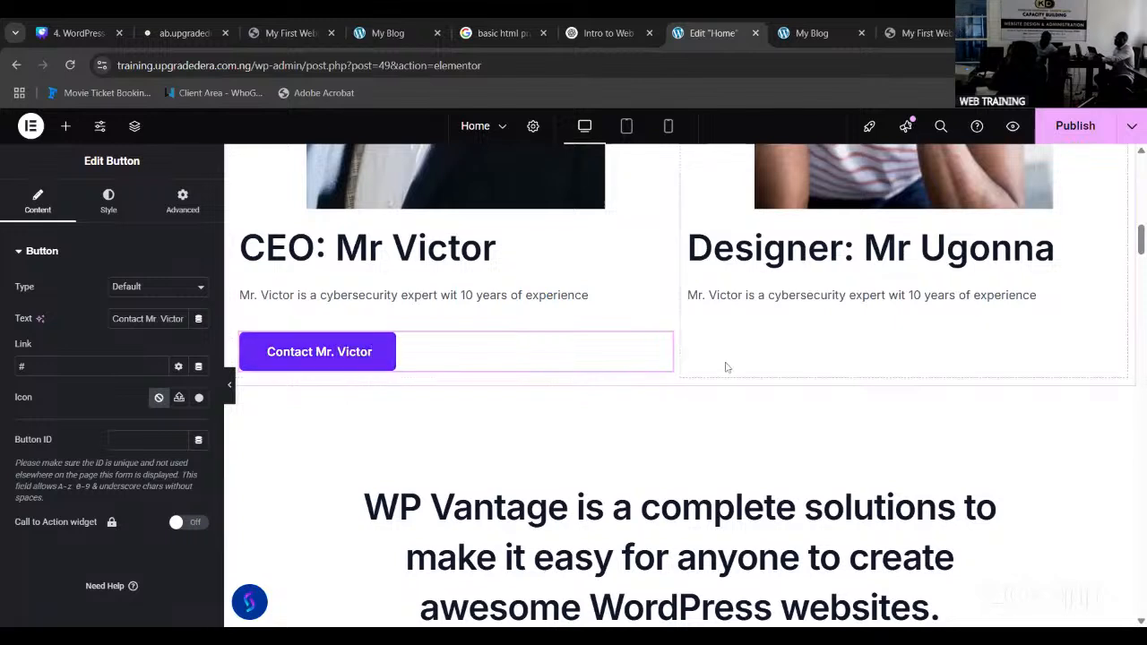
Step: Copy the contact button into the Designer column and relabel it with the designer's name
right_click(634, 349)
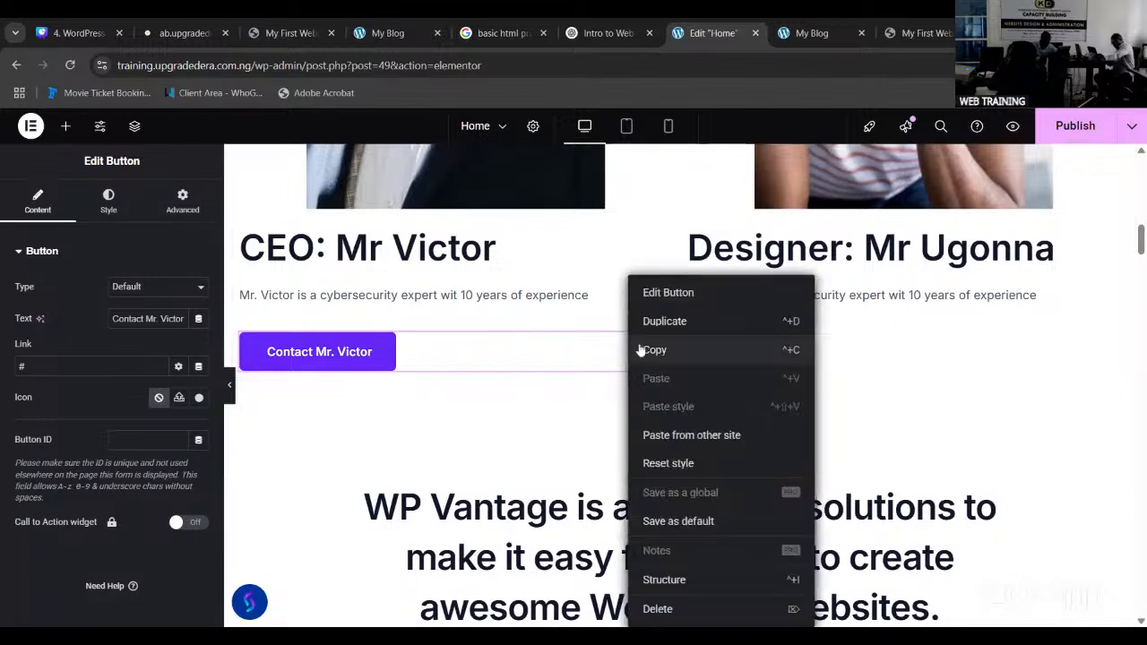
left_click(647, 351)
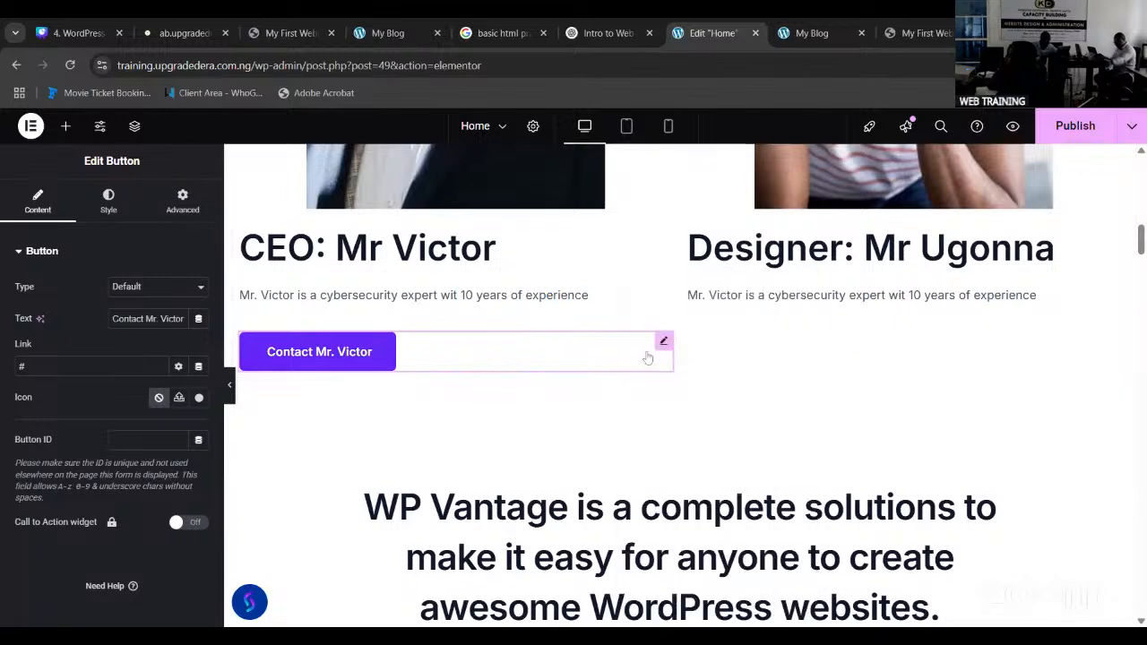
right_click(767, 348)
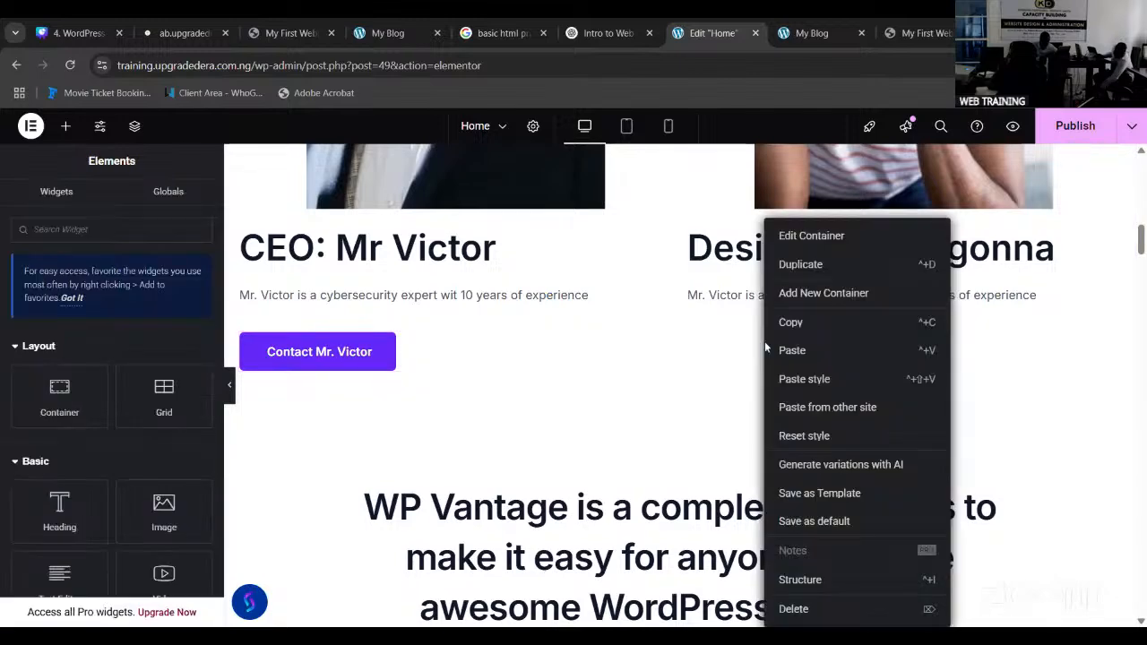
left_click(789, 275)
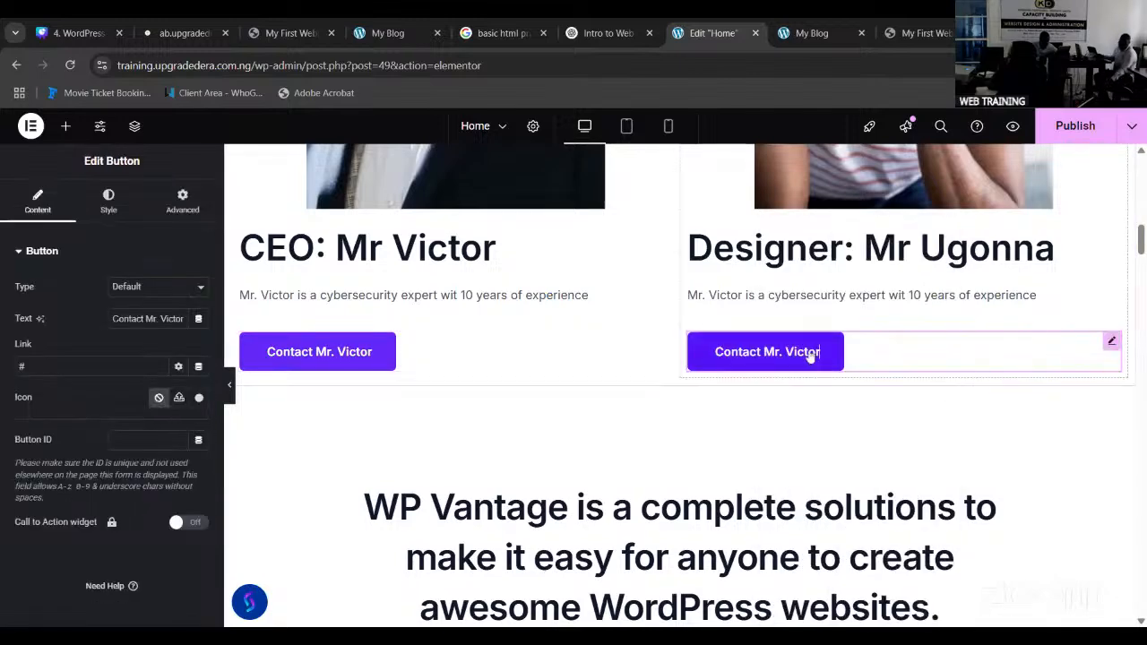
key("BackSpace")
key("BackSpace")
key("BackSpace")
key("BackSpace")
key("BackSpace")
key("BackSpace")
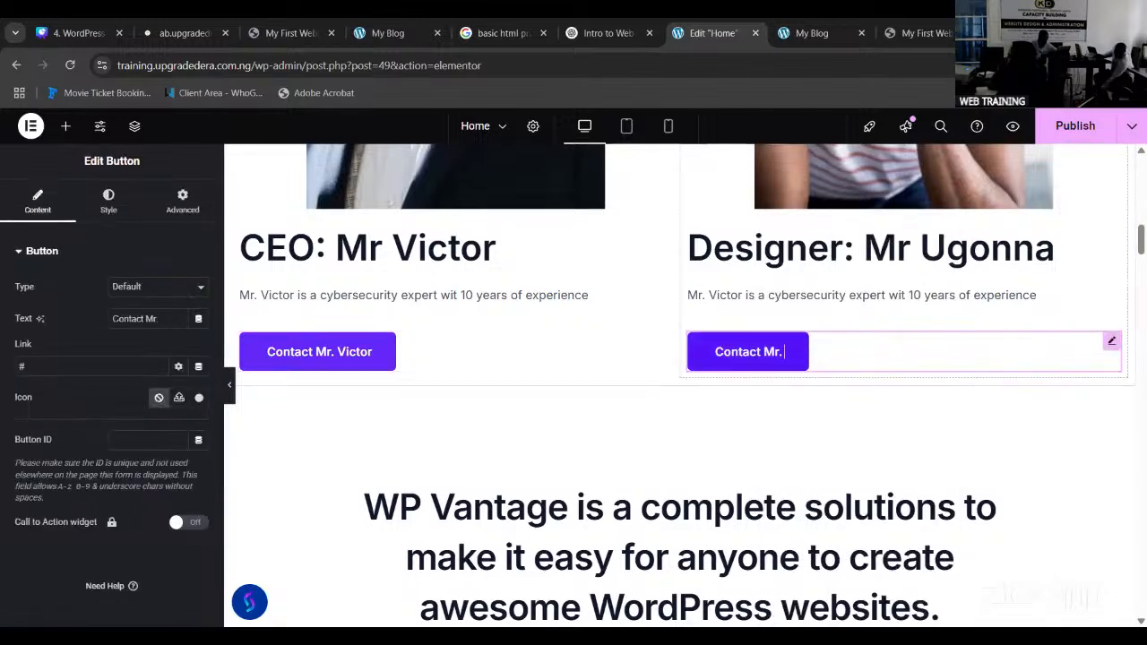
type("Ugonna")
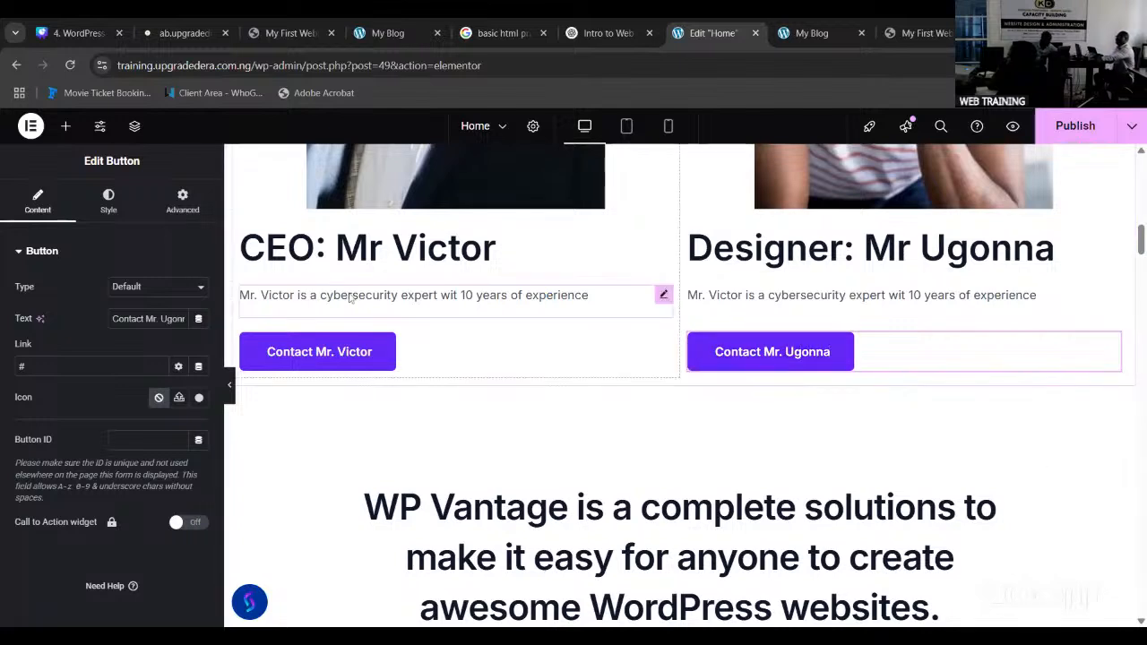
left_click(66, 128)
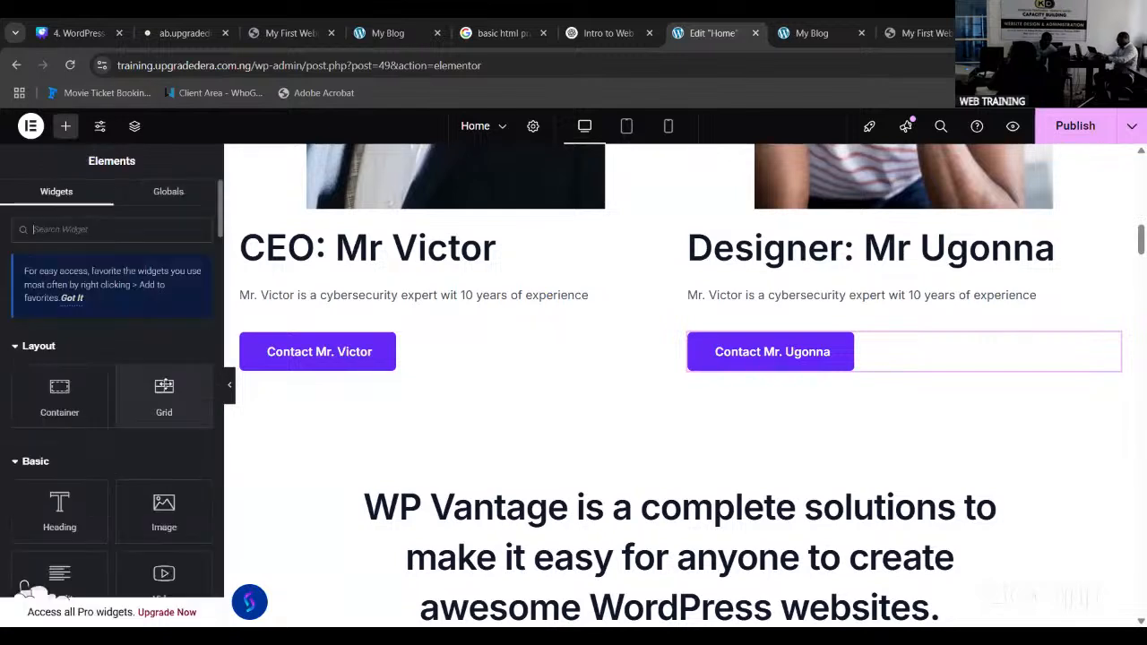
scroll(164, 385, "down", 2)
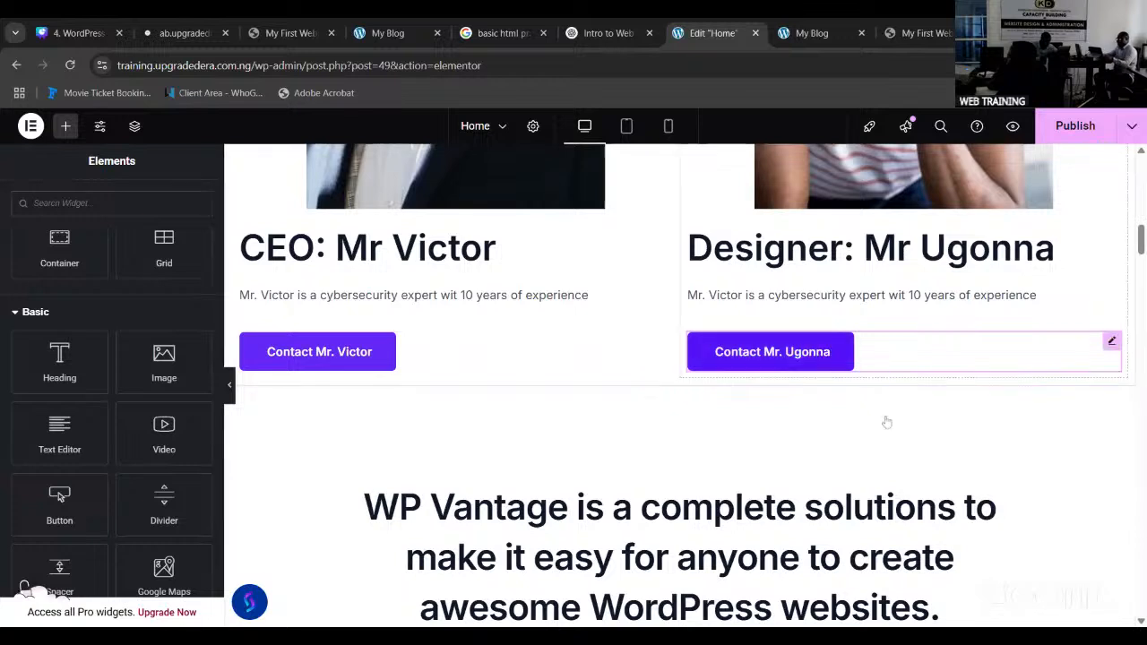
left_click_drag(785, 352, 632, 502)
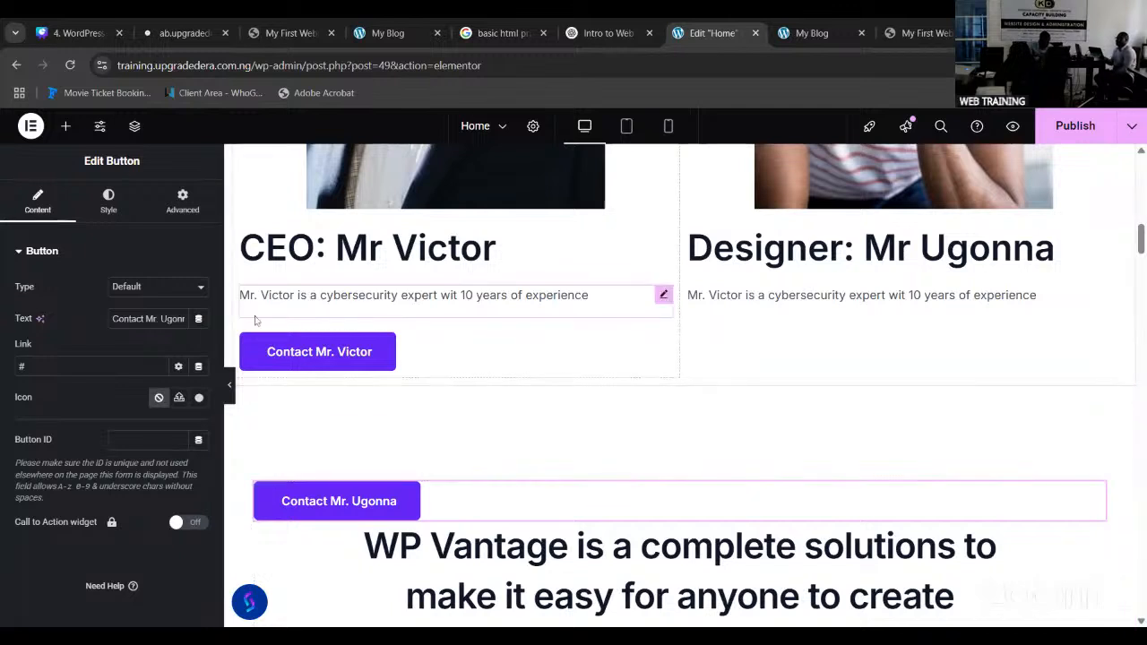
key("ctrl+z")
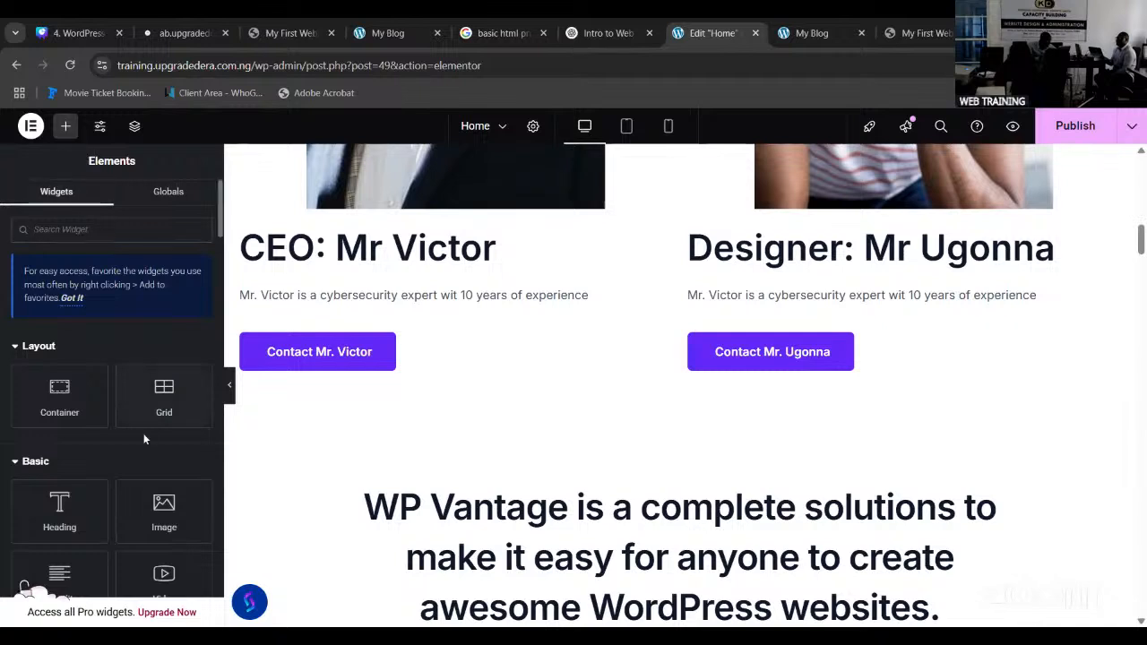
scroll(143, 438, "down", 3)
scroll(144, 439, "down", 1)
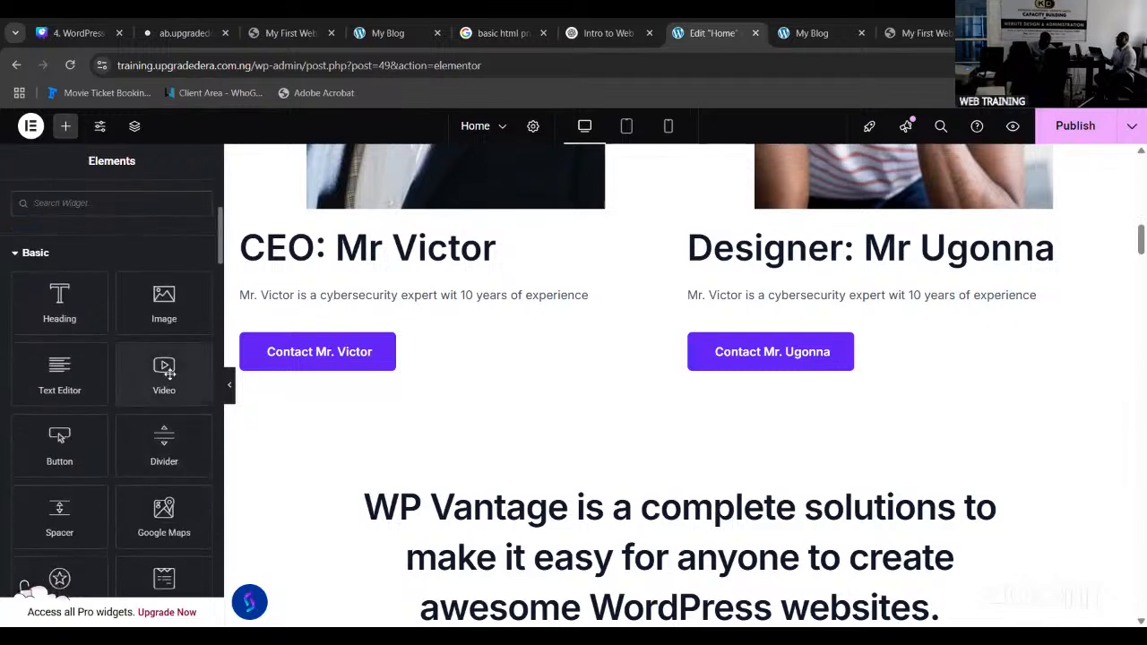
left_click_drag(204, 382, 685, 308)
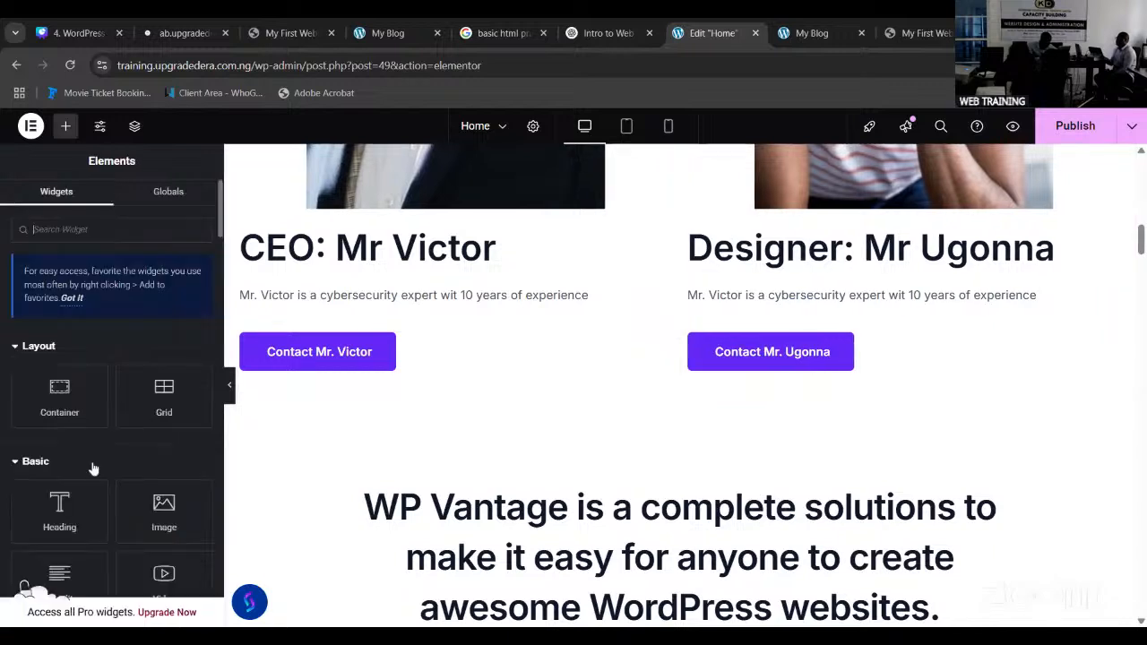
scroll(93, 469, "down", 3)
scroll(93, 469, "down", 3)
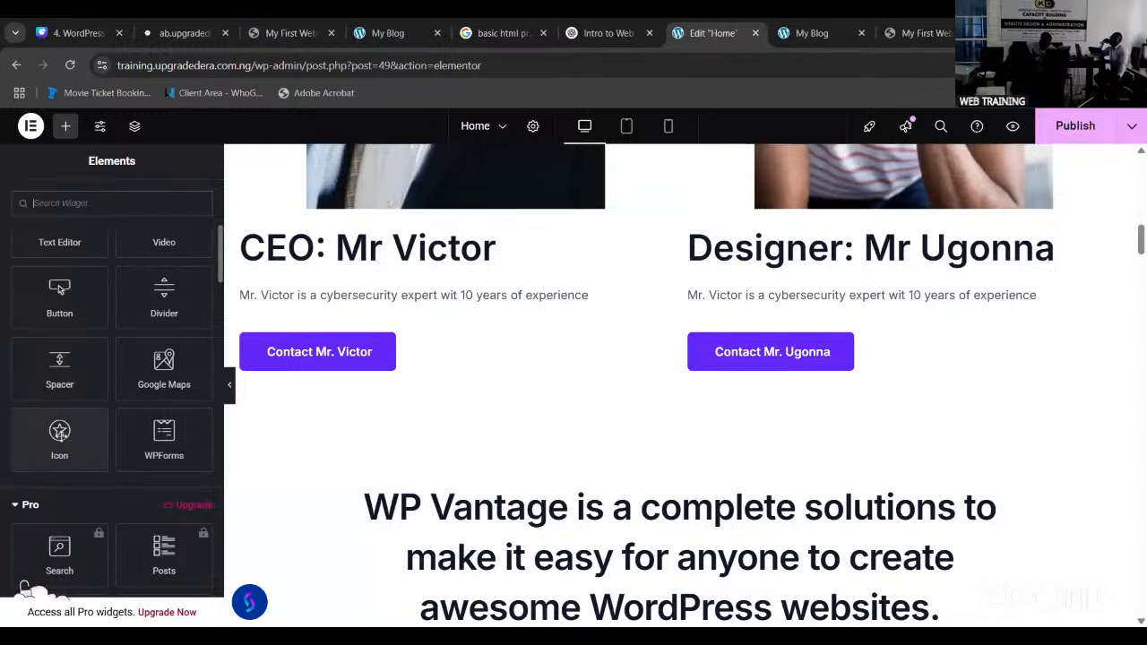
Step: Add a star Icon widget above the CEO's contact button, then search the widgets for 'rating'
left_click_drag(59, 435, 403, 334)
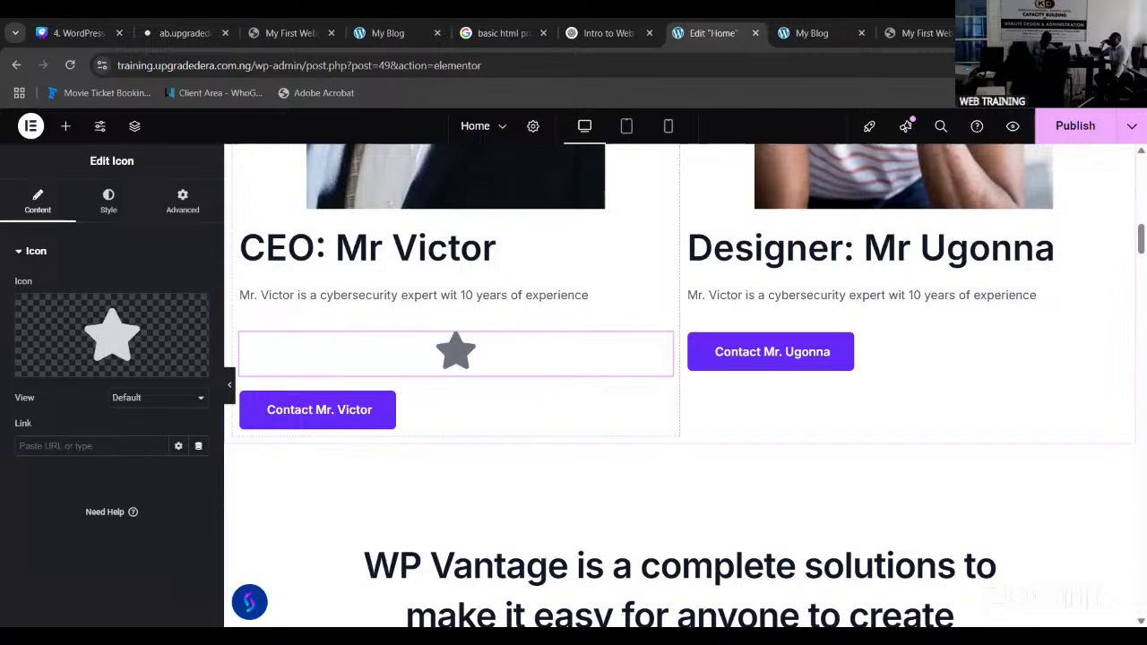
right_click(457, 353)
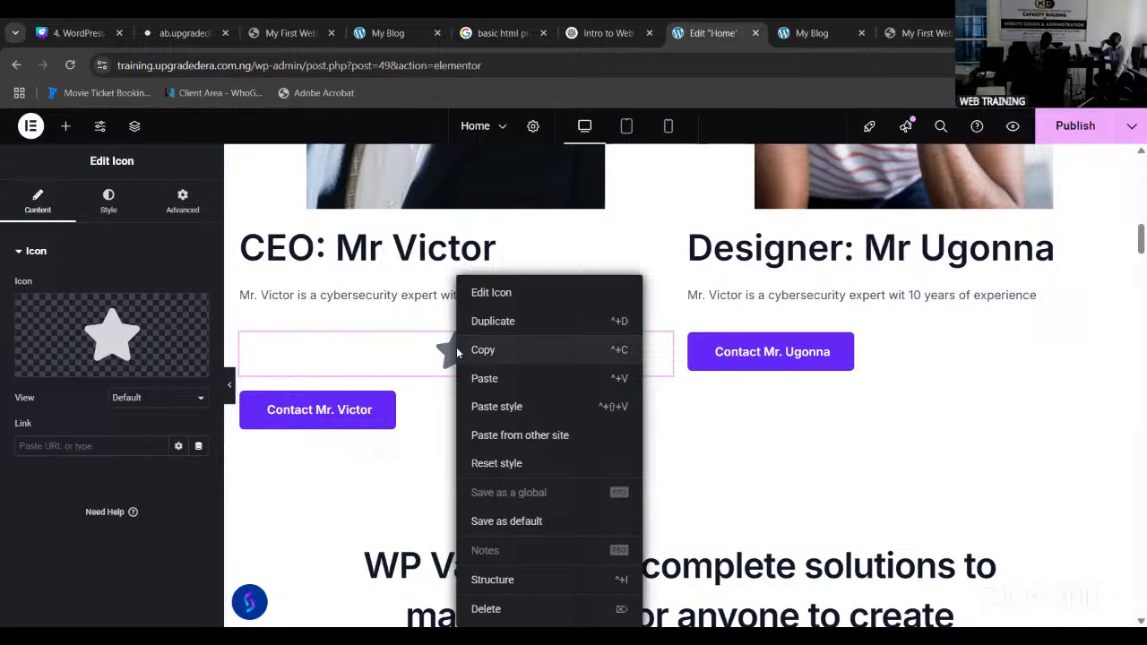
left_click(376, 341)
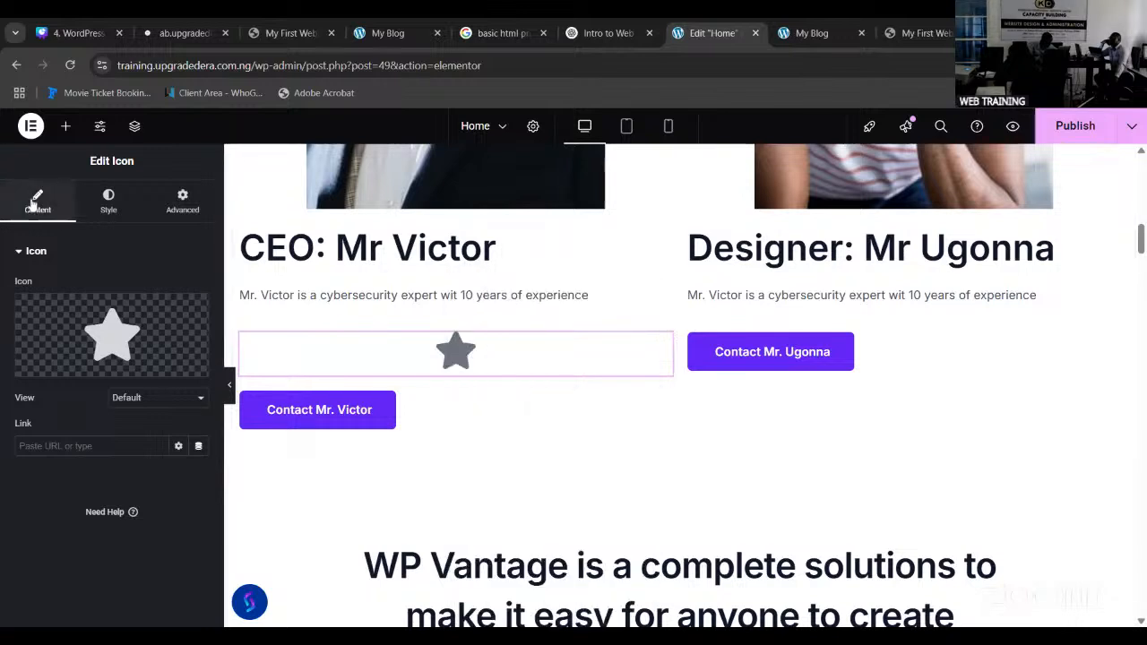
left_click(66, 126)
type("rating")
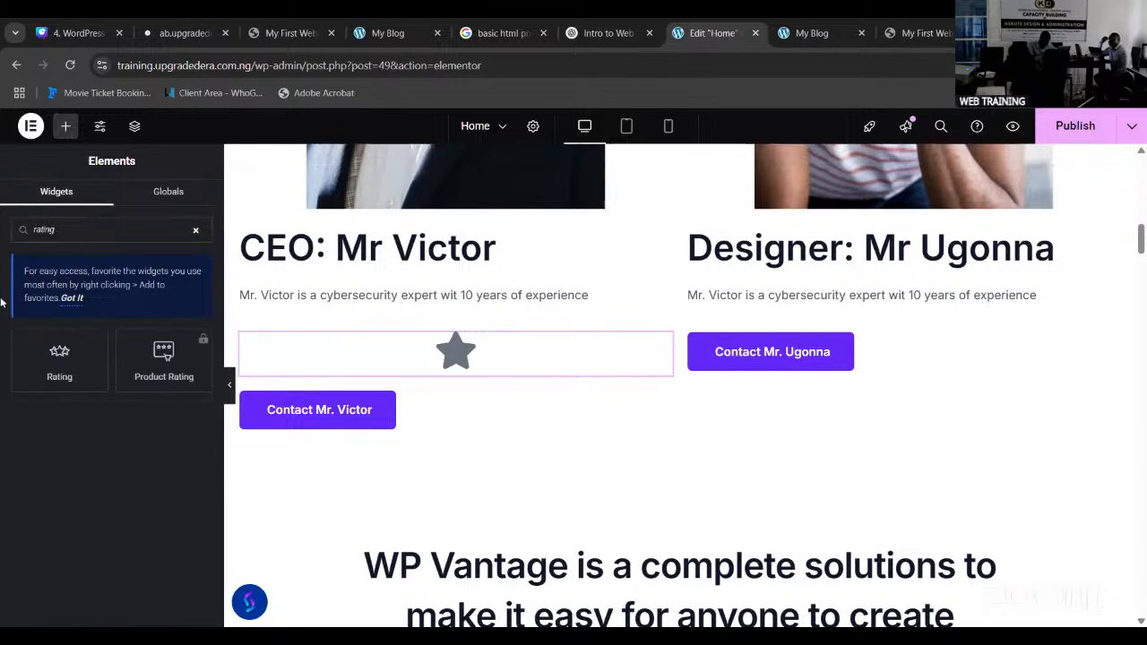
Step: Place a five-star Rating above the designer's contact button, delete the CEO column's star icon, and publish
left_click(69, 363)
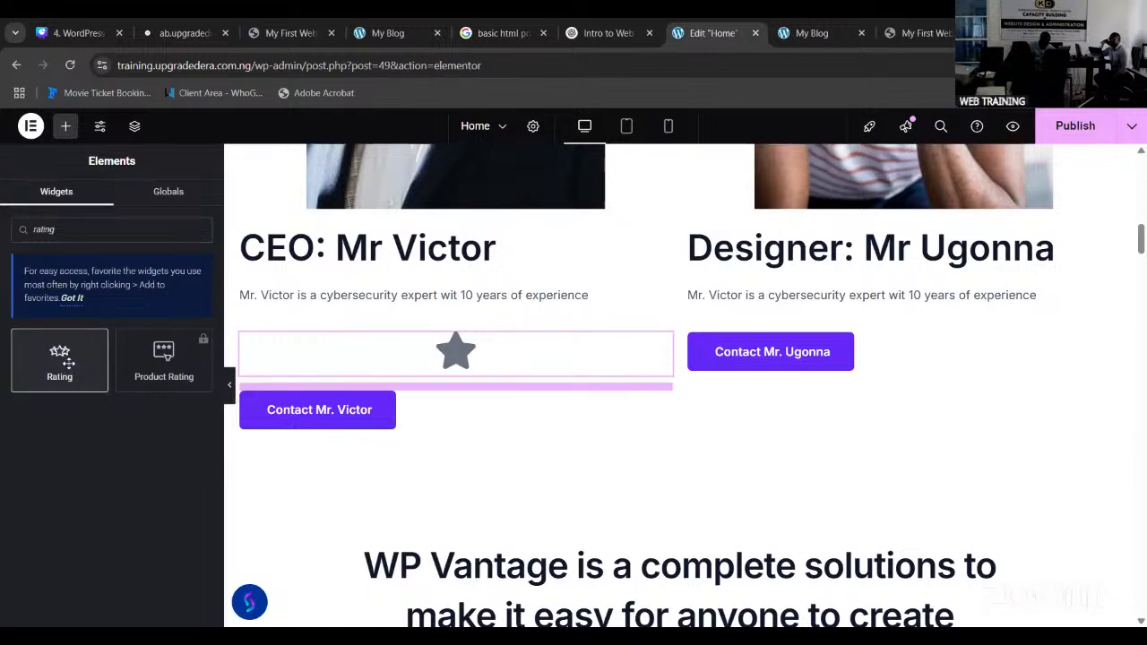
left_click_drag(68, 362, 770, 330)
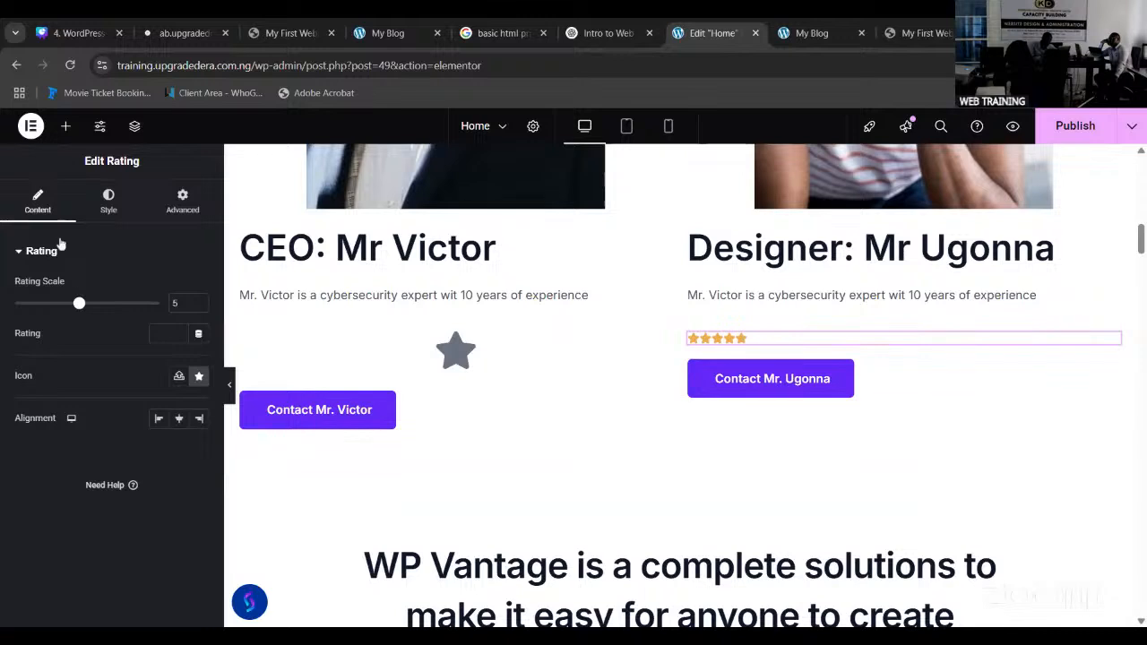
left_click(518, 347)
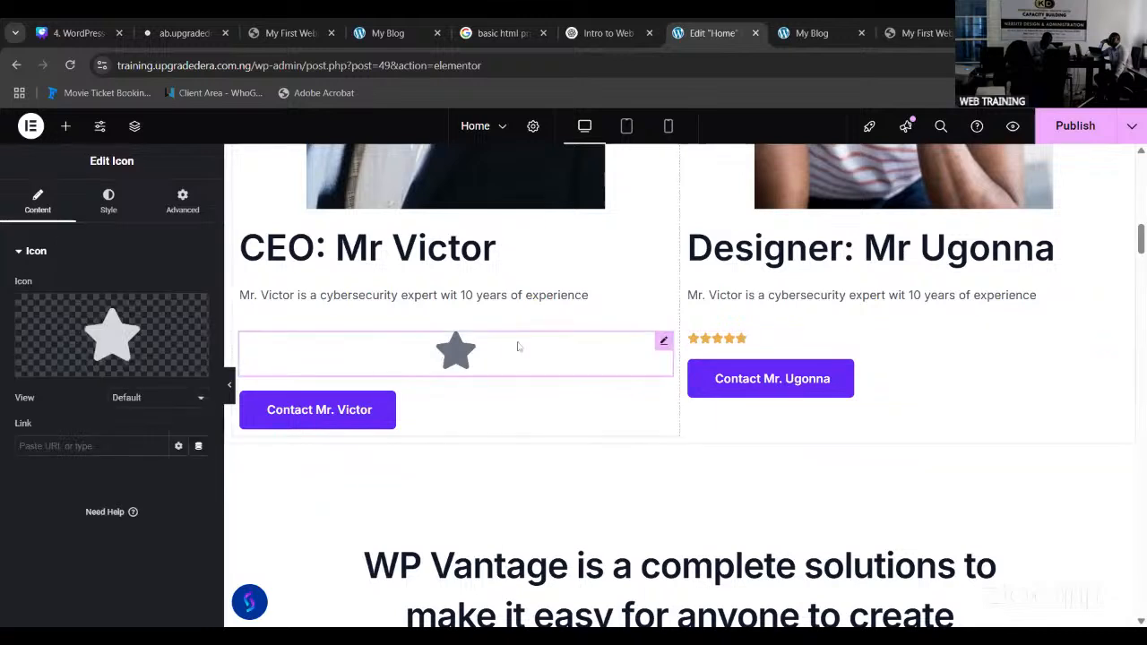
right_click(517, 347)
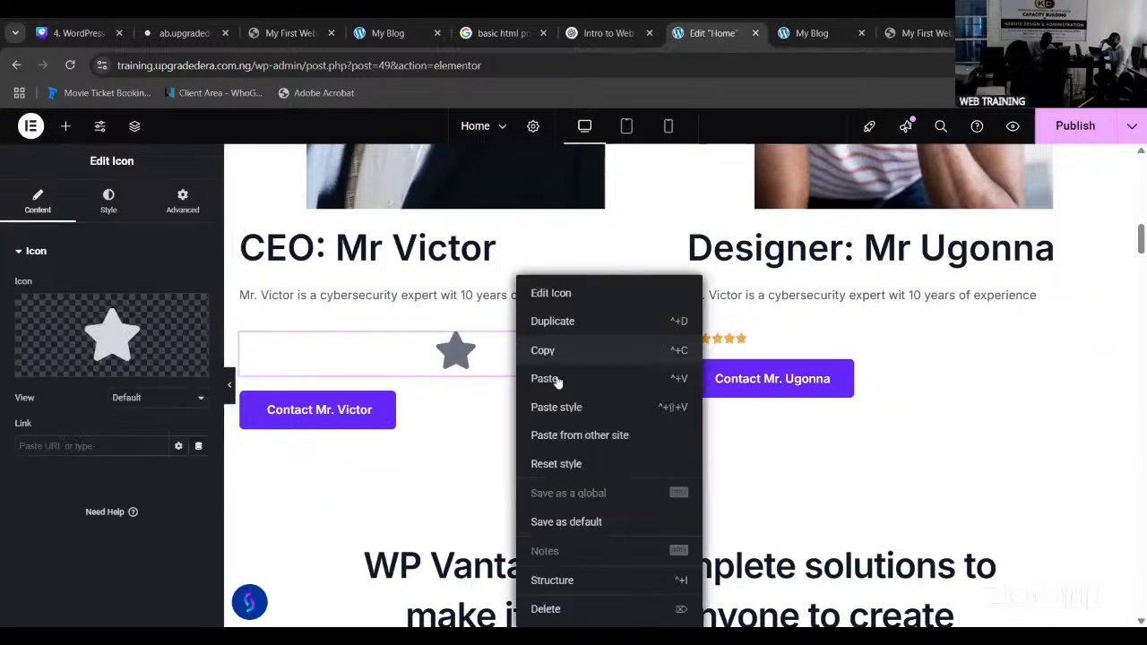
left_click(565, 612)
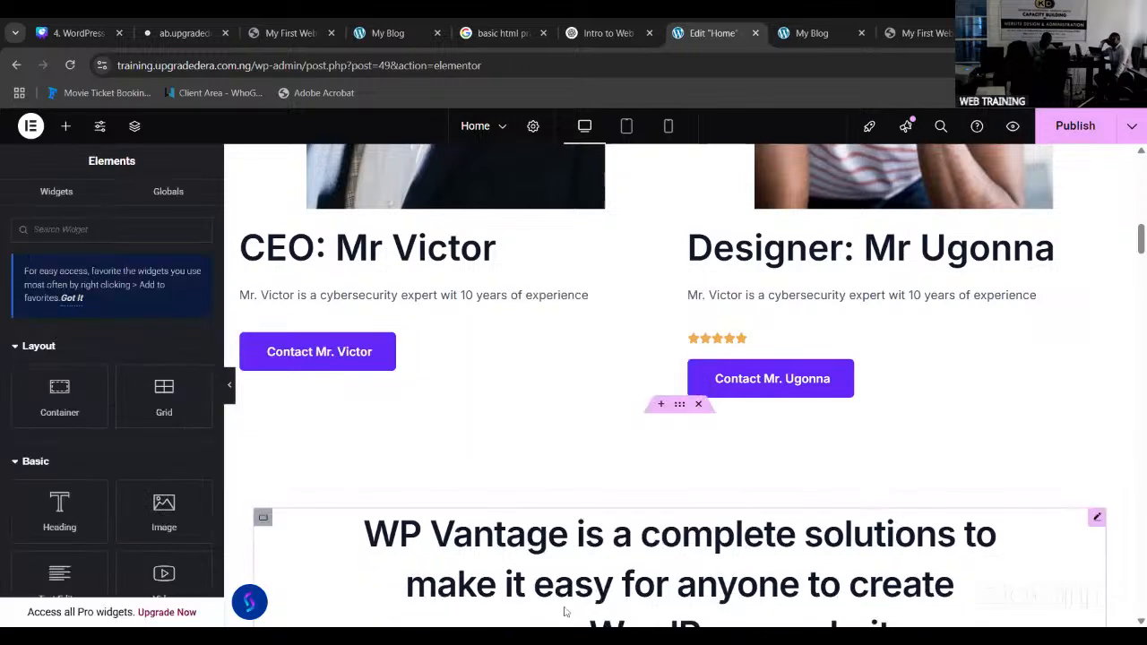
left_click(1106, 127)
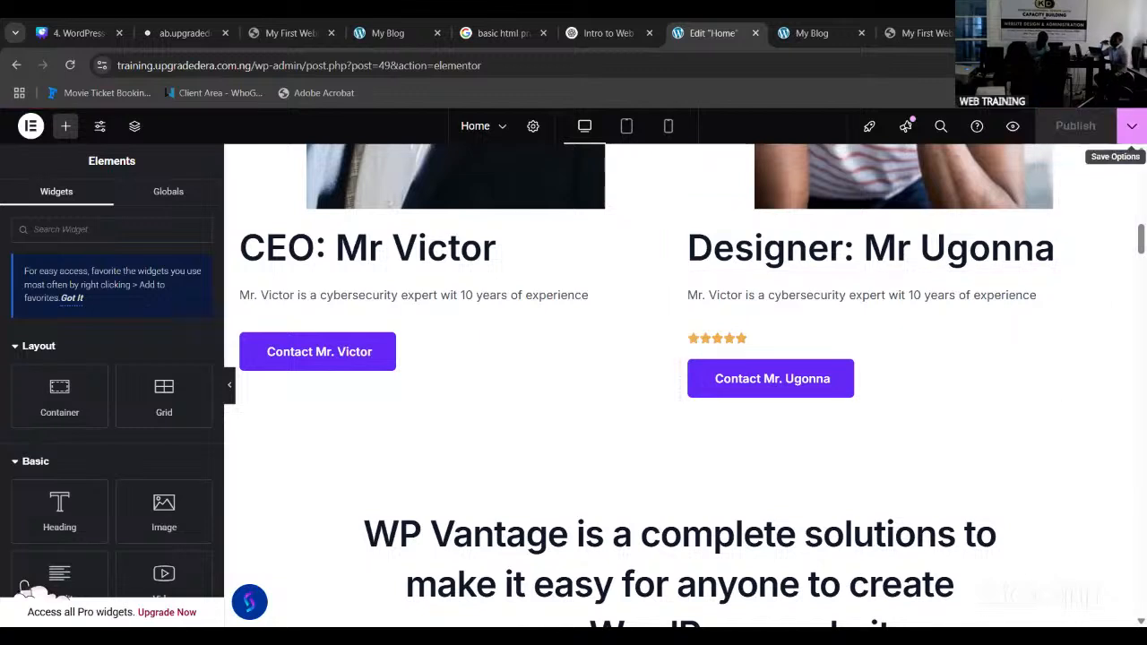
Step: View the live site, open Contact, then follow My Account to the /navigation/ 404 page
left_click(793, 34)
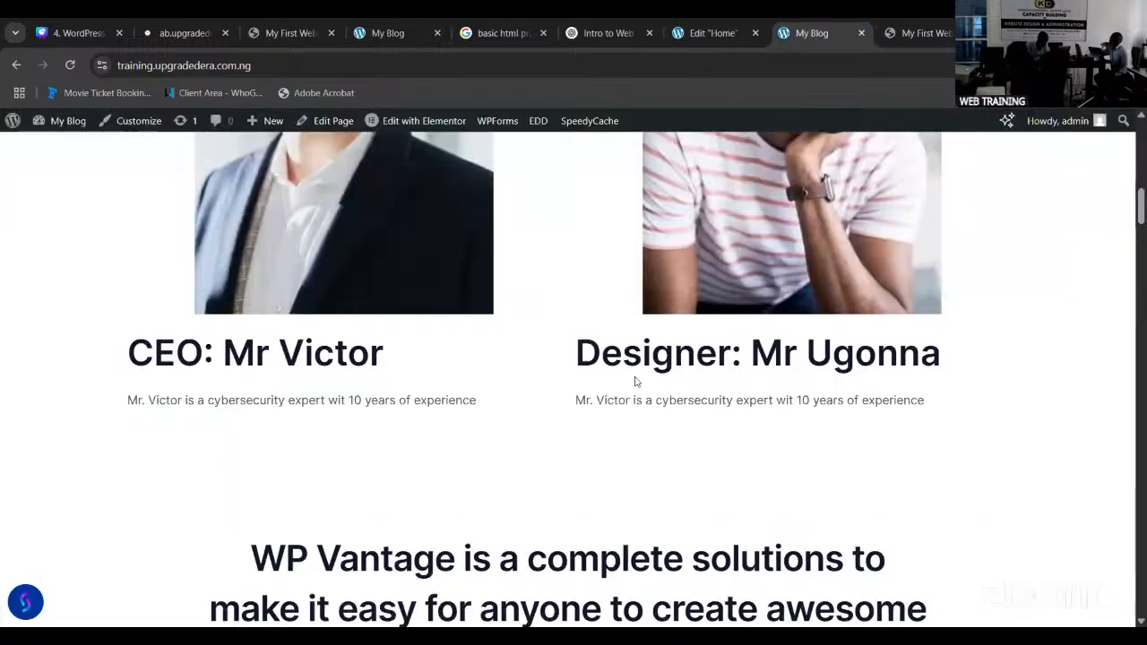
scroll(635, 379, "up", 10)
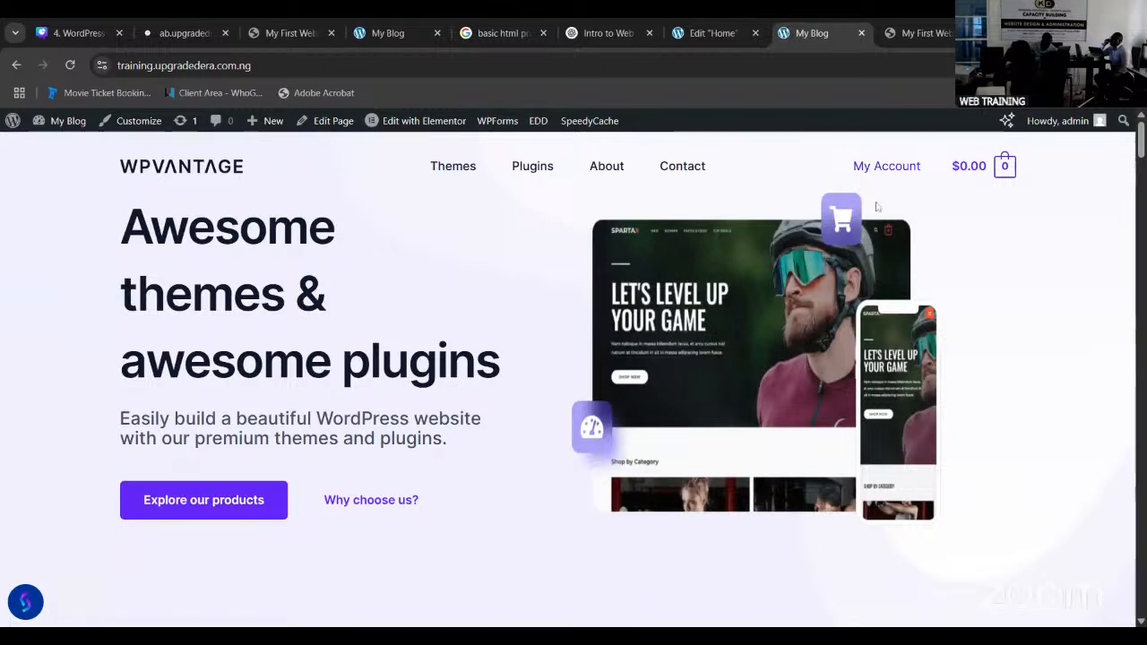
left_click(681, 168)
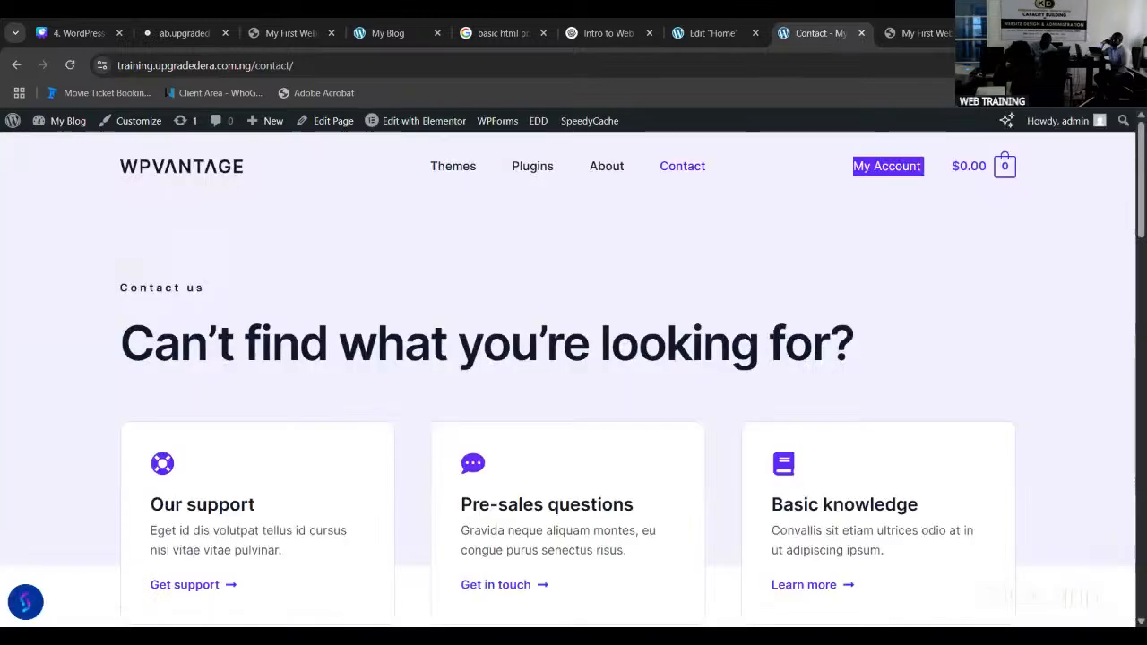
left_click(980, 175)
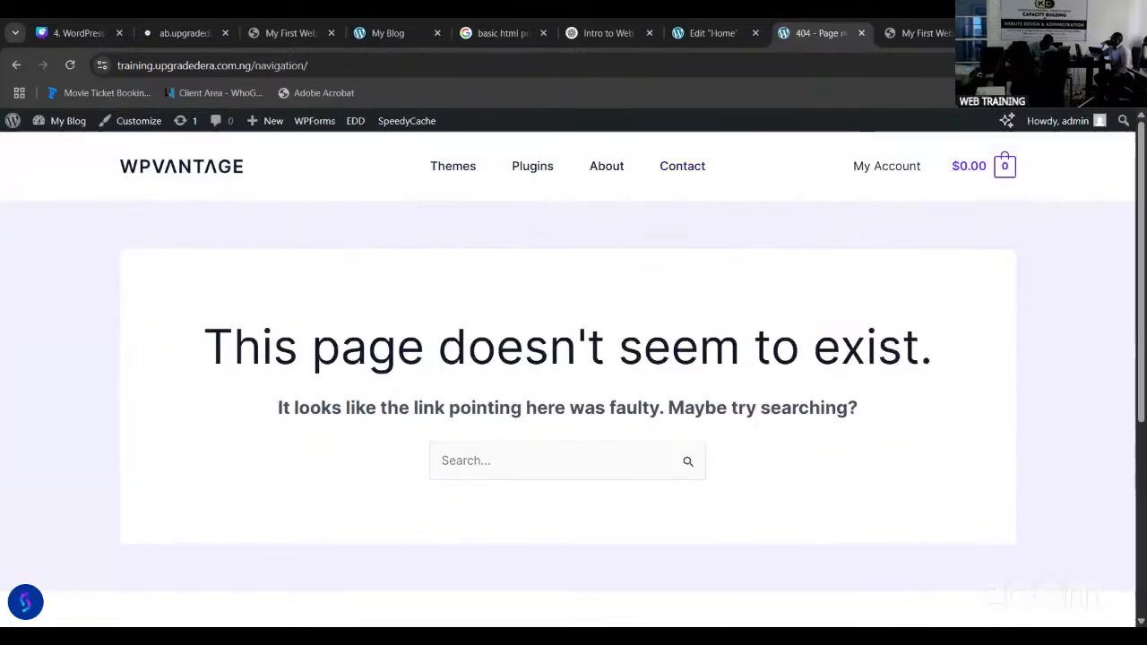
scroll(569, 403, "down", 3)
scroll(569, 403, "up", 3)
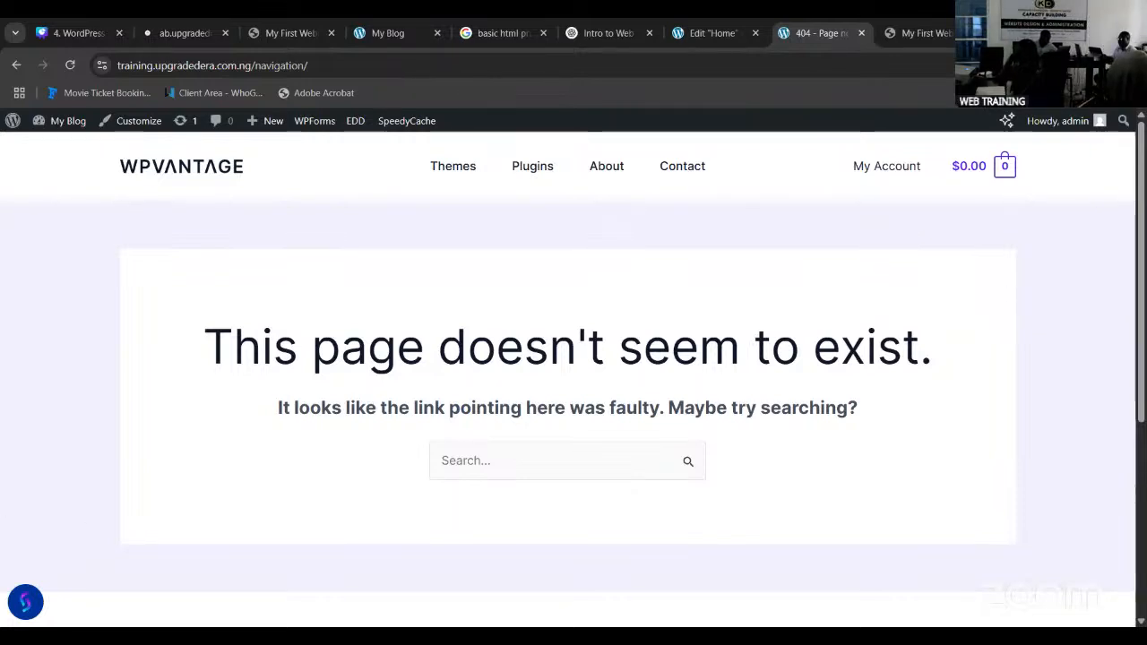
Step: Go back from the Home page editor to the admin Pages list showing 18 pages
left_click(689, 32)
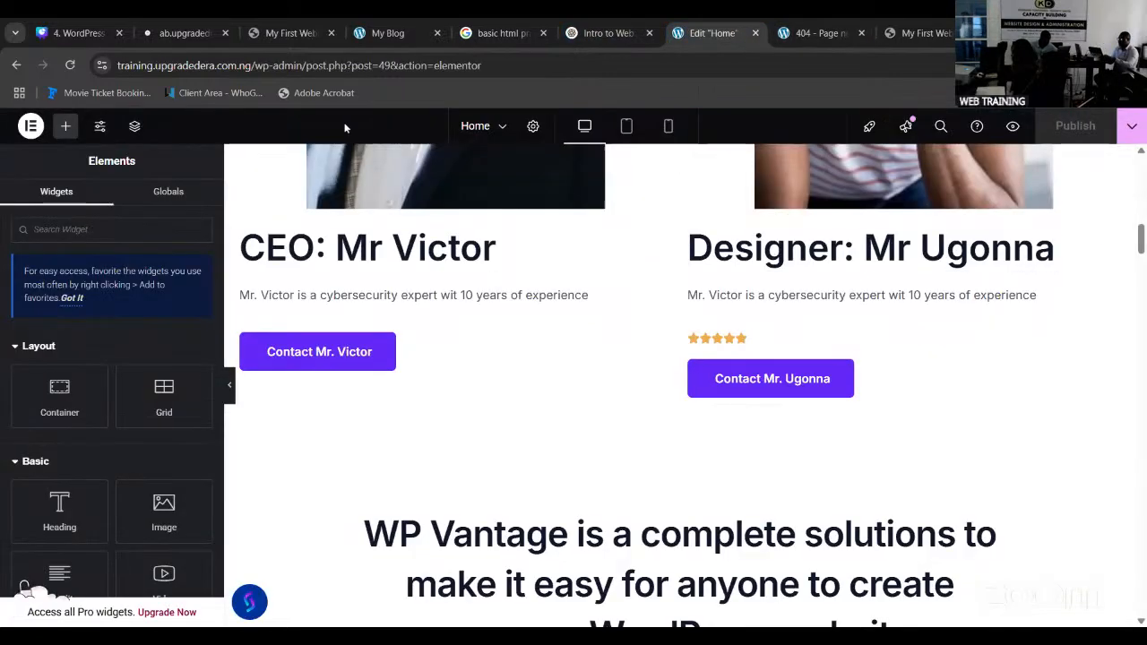
left_click(16, 65)
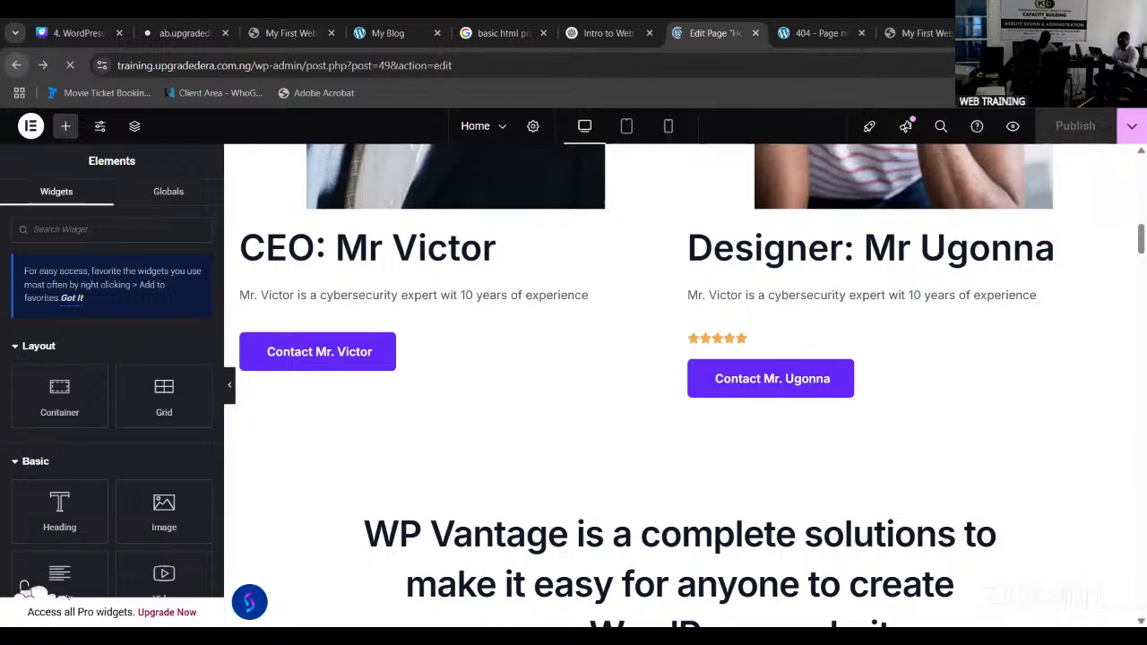
left_click(17, 68)
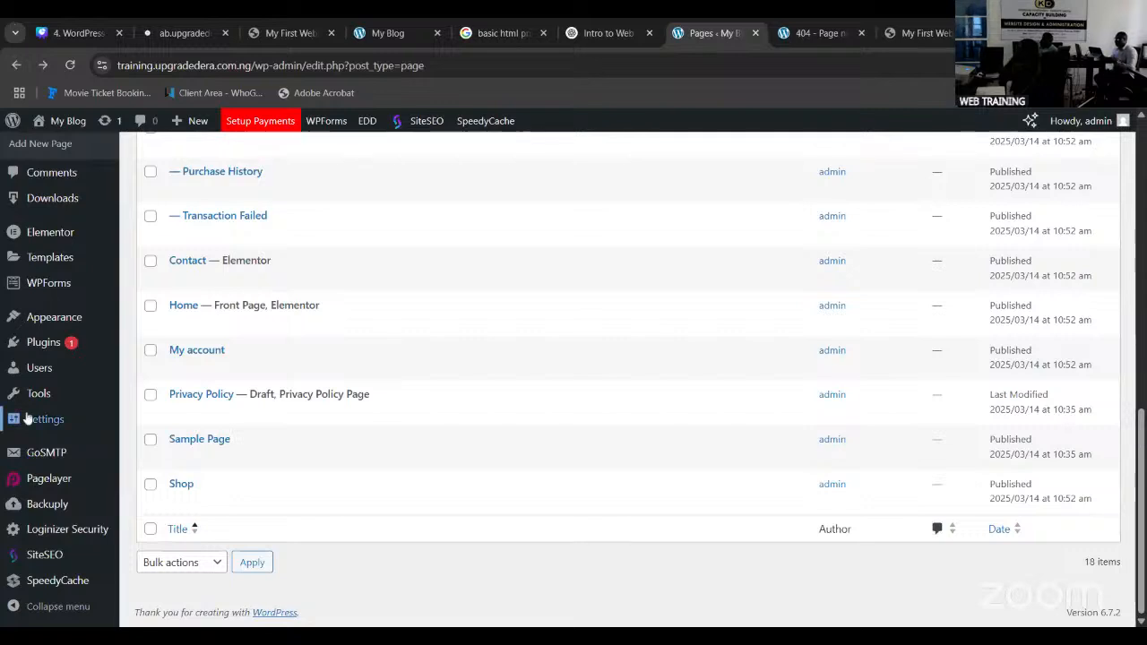
mouse_move(80, 233)
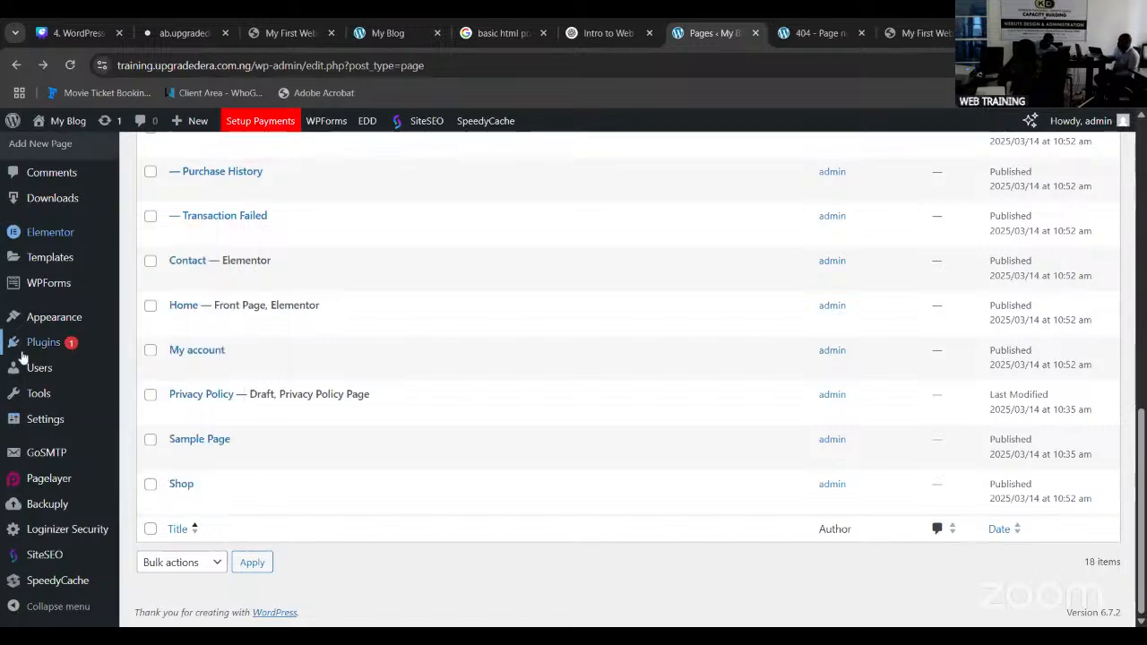
mouse_move(45, 348)
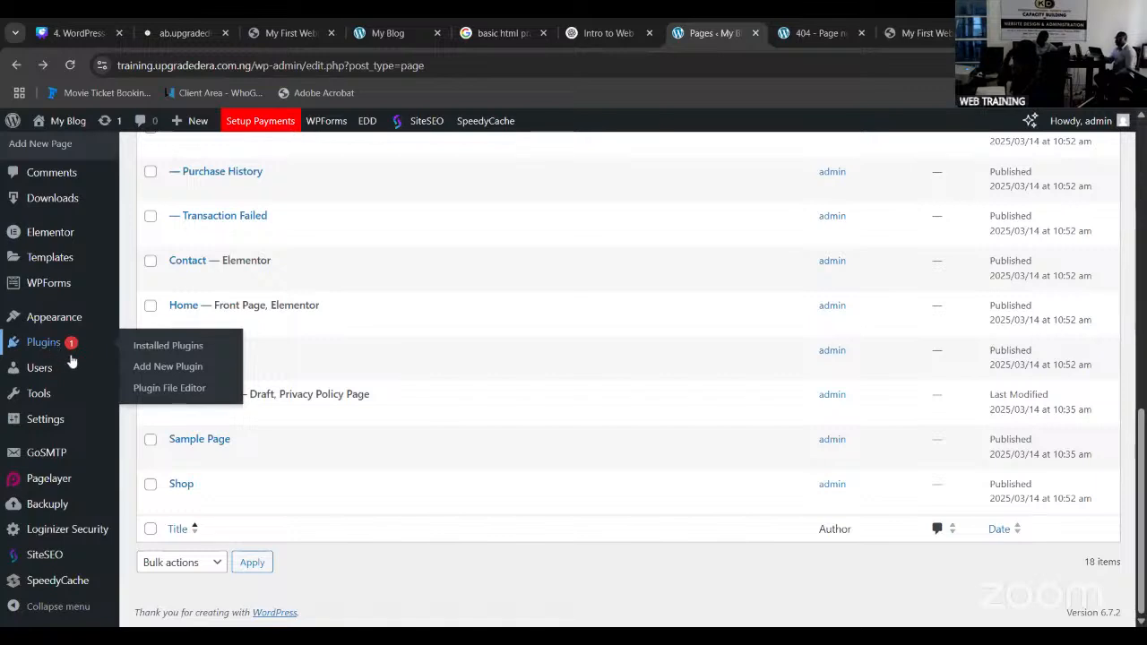
mouse_move(75, 358)
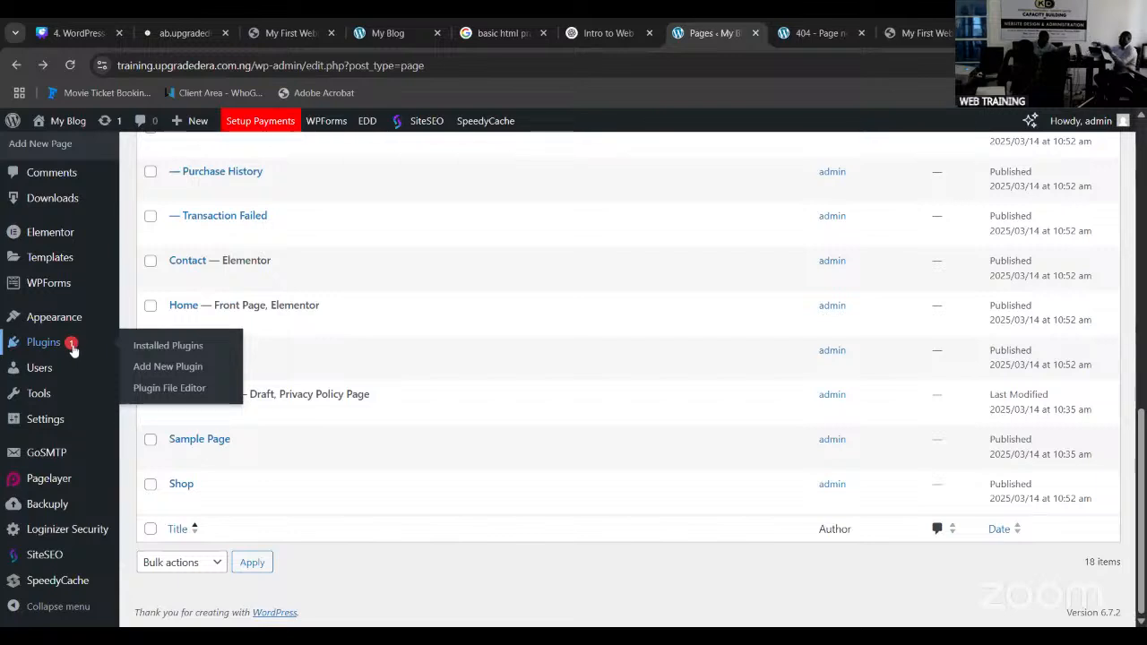
Step: In Installed Plugins, zoomed in twice, update Akismet Anti-spam from 5.3.6 to 5.3.7
left_click(72, 346)
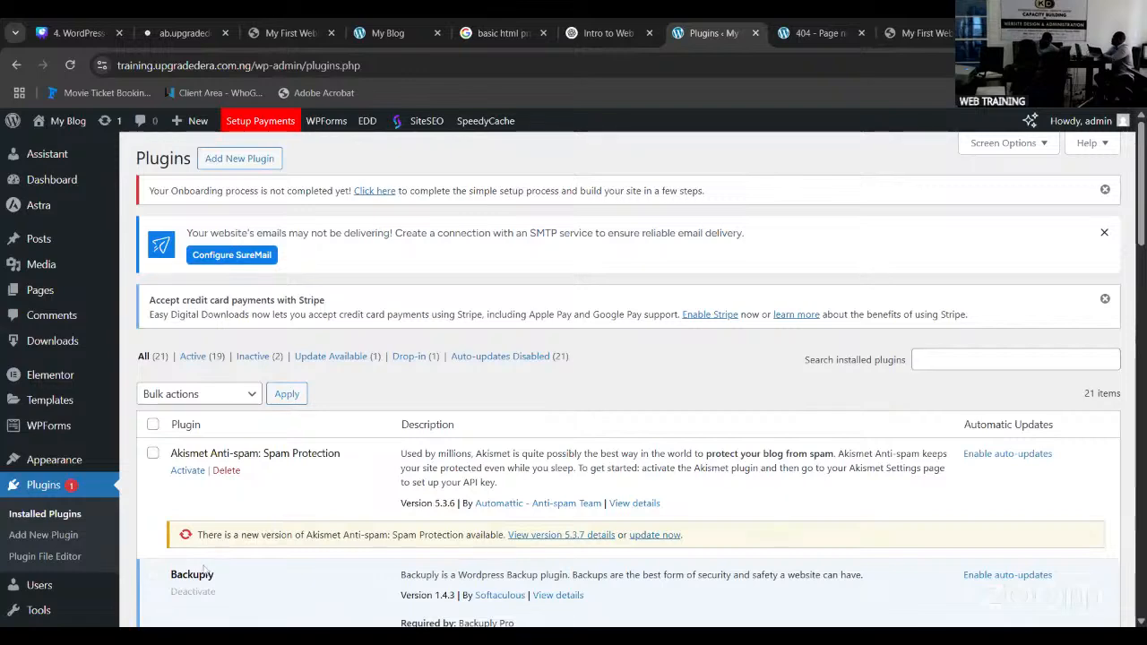
scroll(574, 380, "down", 1)
scroll(627, 403, "down", 2)
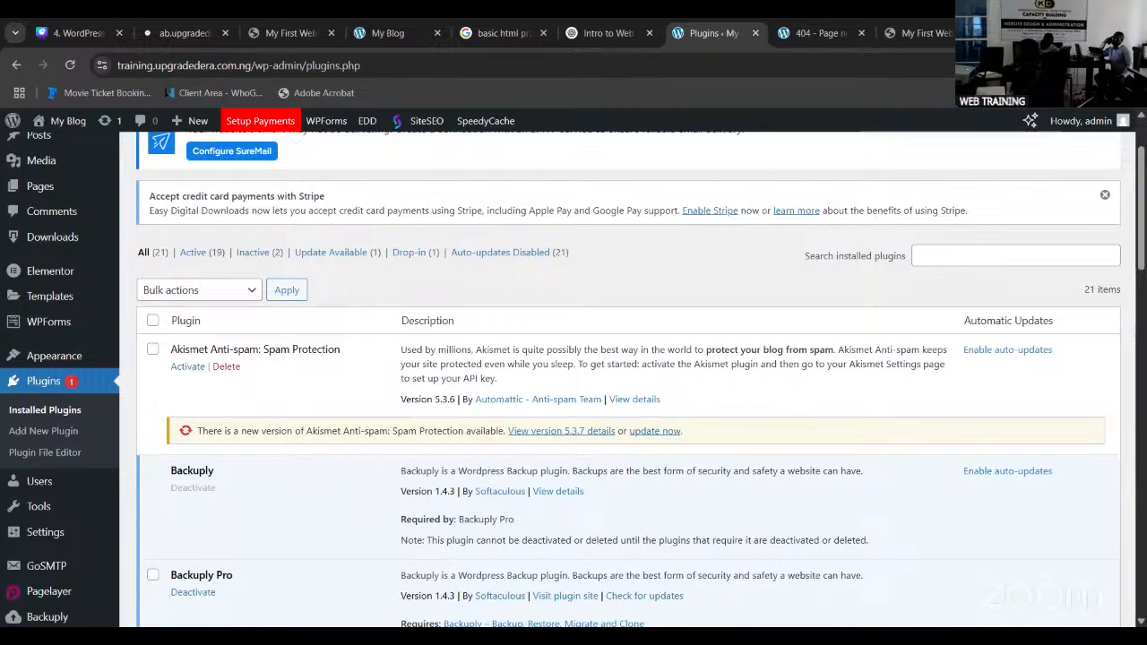
key("ctrl+plus")
key("ctrl+plus")
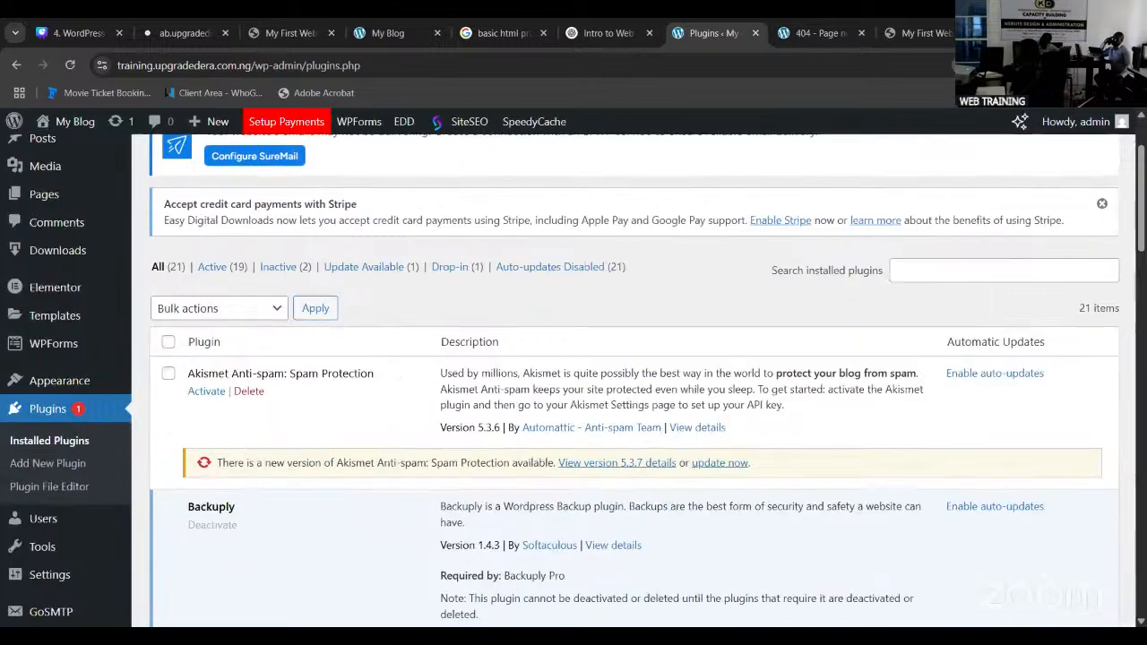
key("ctrl+plus")
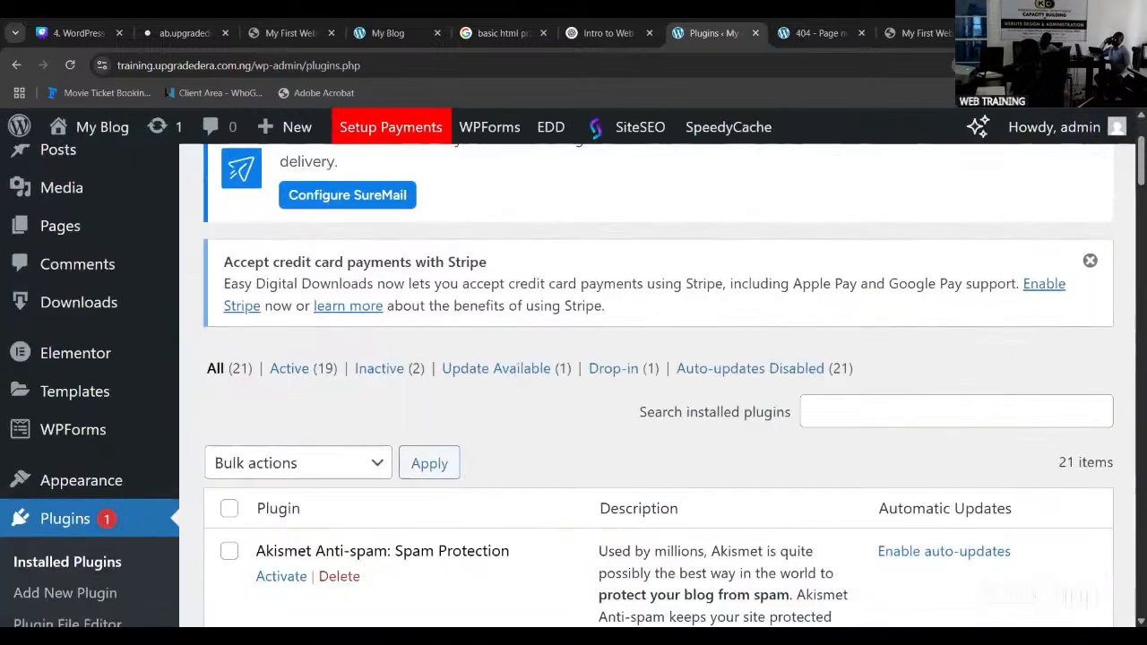
scroll(563, 509, "down", 3)
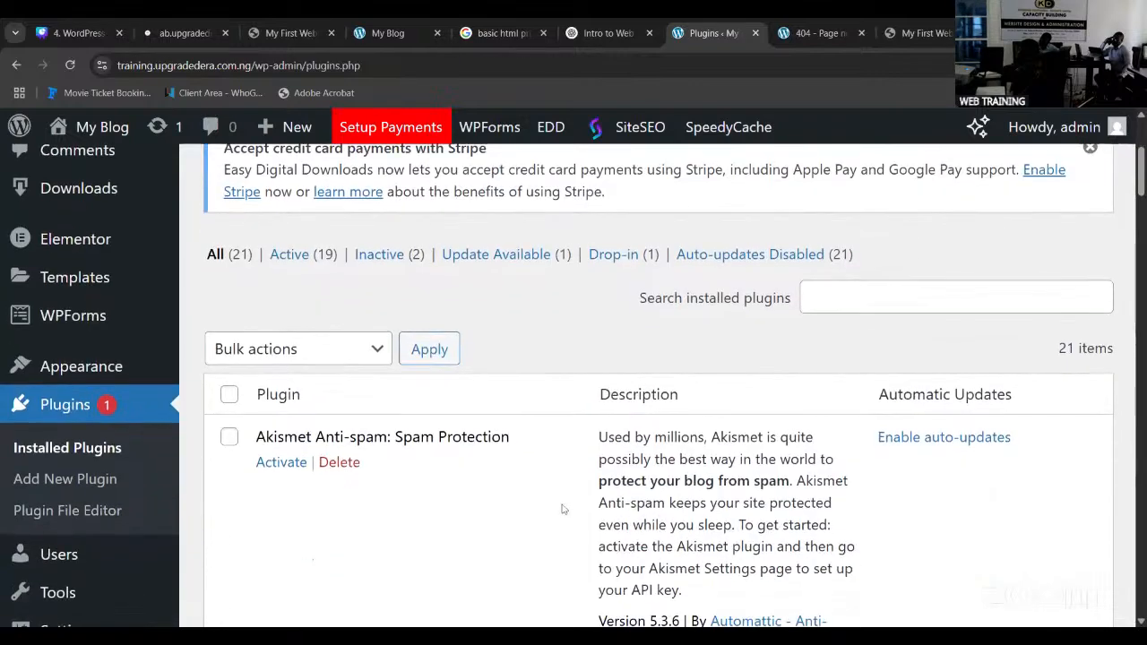
scroll(563, 509, "down", 3)
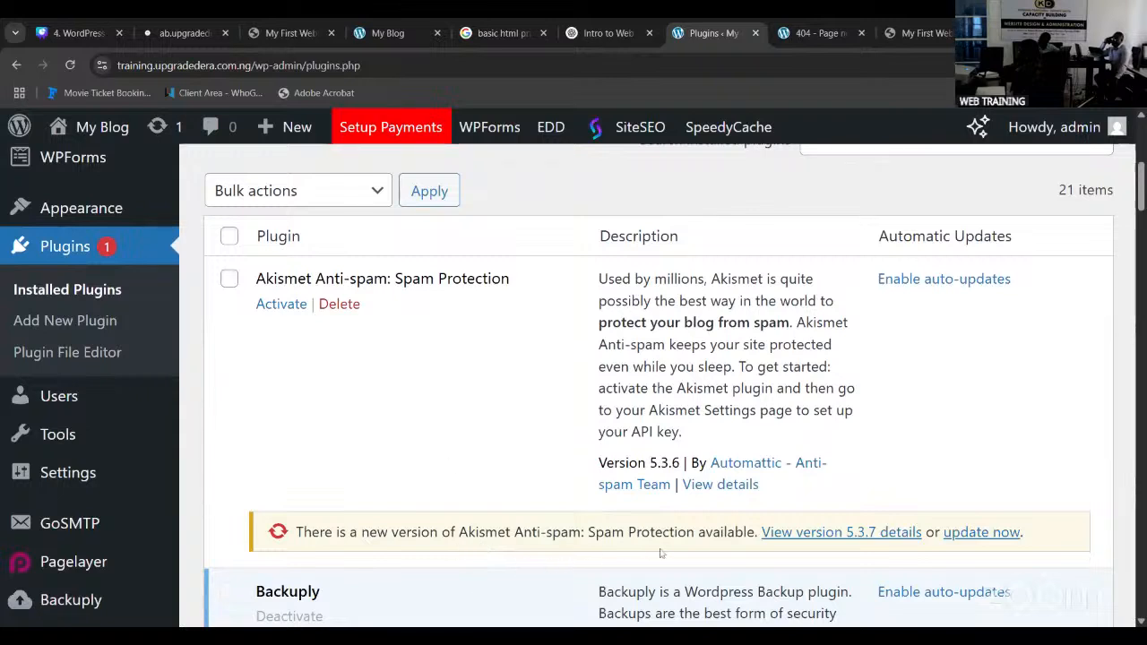
left_click(981, 533)
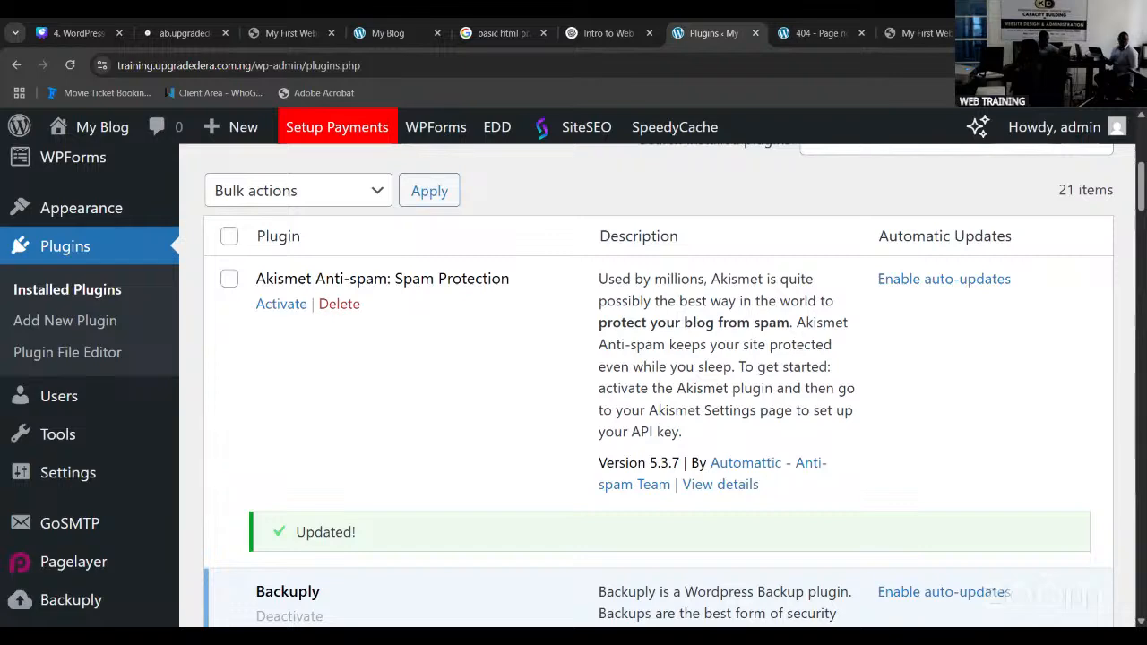
scroll(471, 579, "down", 6)
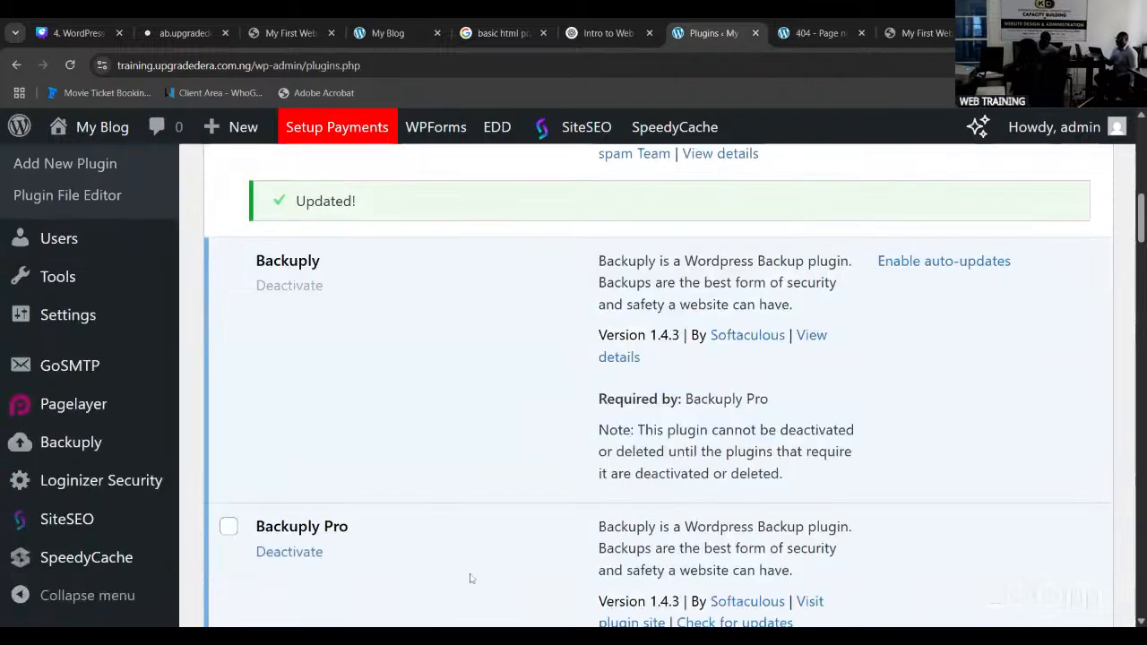
scroll(472, 579, "down", 1)
scroll(472, 579, "up", 1)
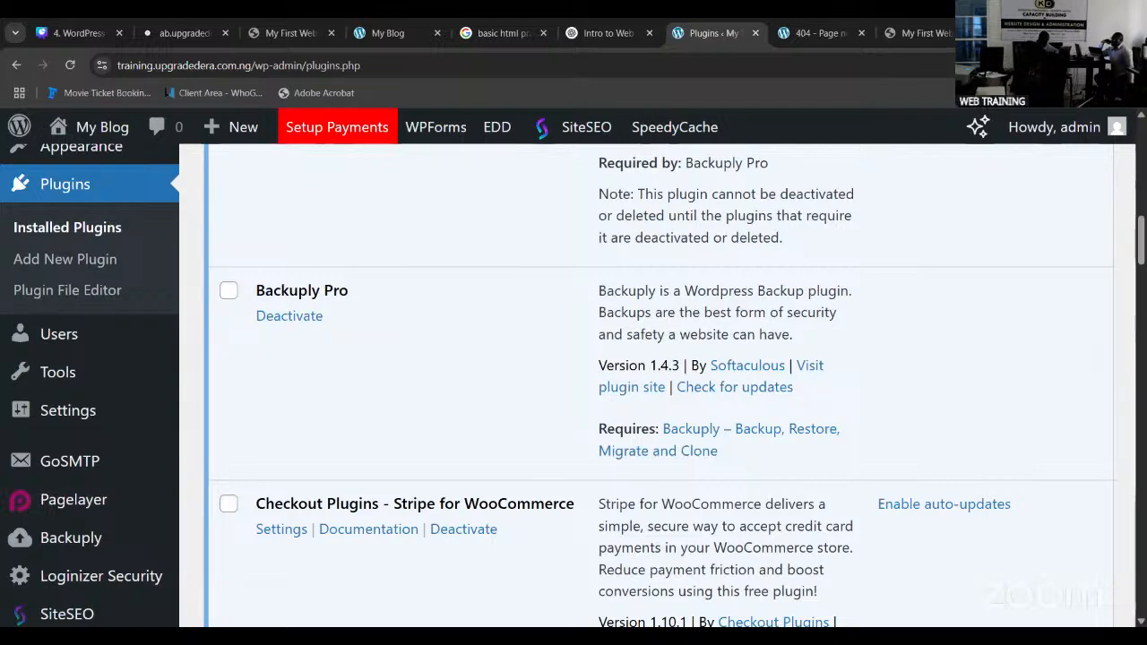
scroll(573, 385, "up", 1)
scroll(354, 283, "up", 3)
scroll(355, 284, "down", 2)
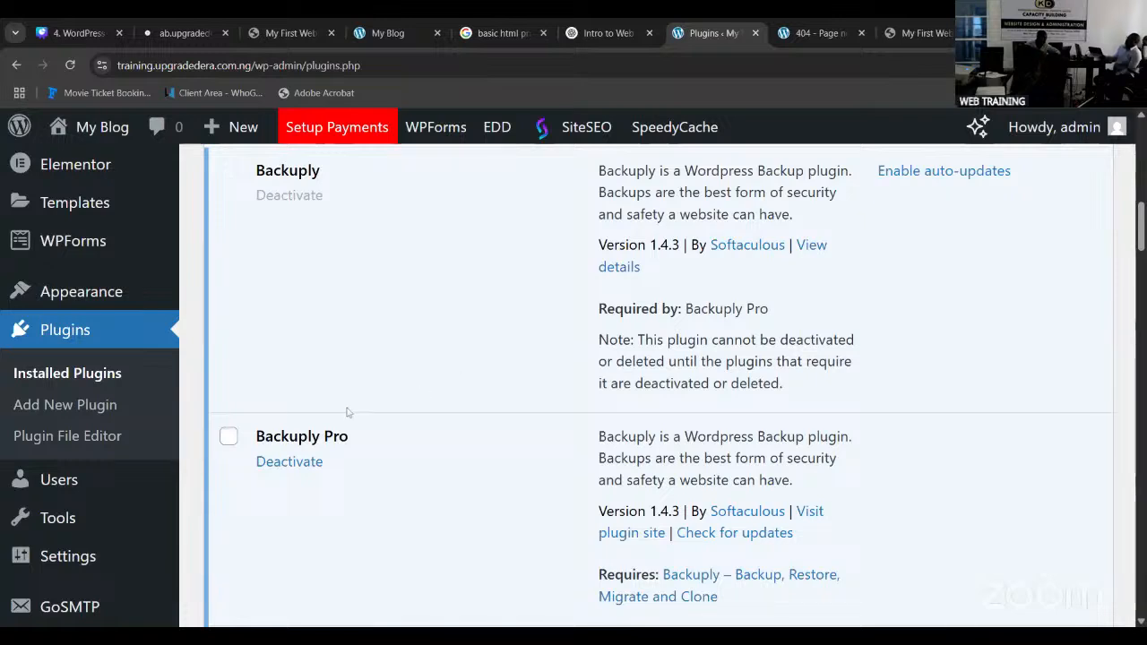
scroll(504, 473, "down", 1)
Step: Scroll through the installed plugins list, checking Loginizer and Loginizer Pro (version 1.9.8, active)
scroll(504, 473, "down", 2)
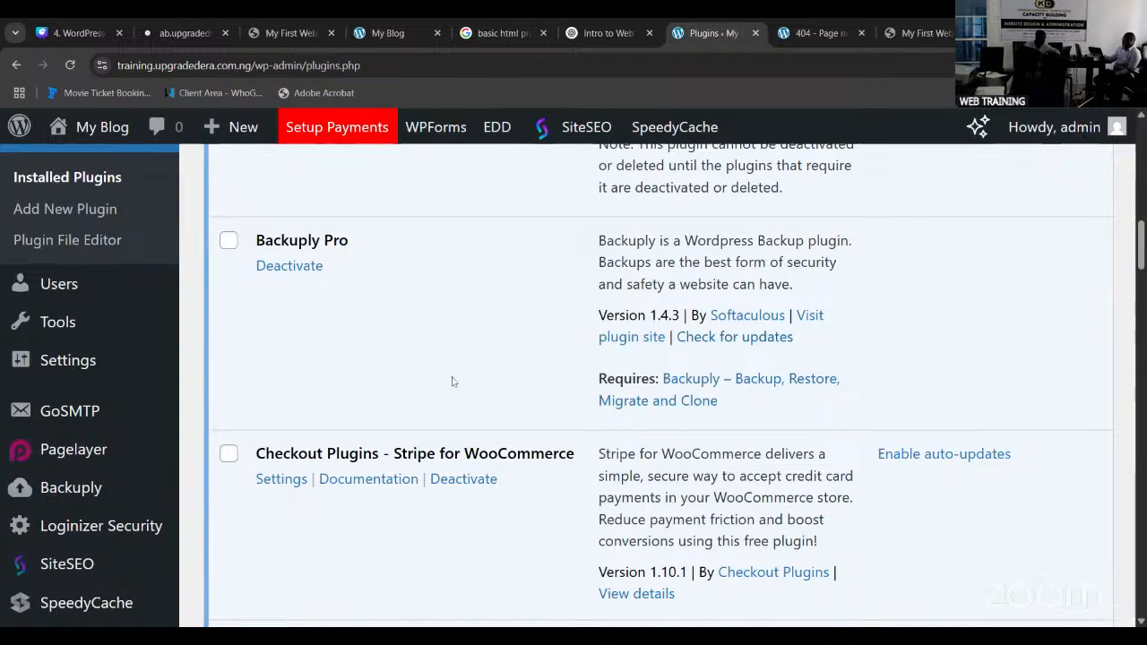
scroll(451, 381, "down", 5)
scroll(451, 383, "down", 1)
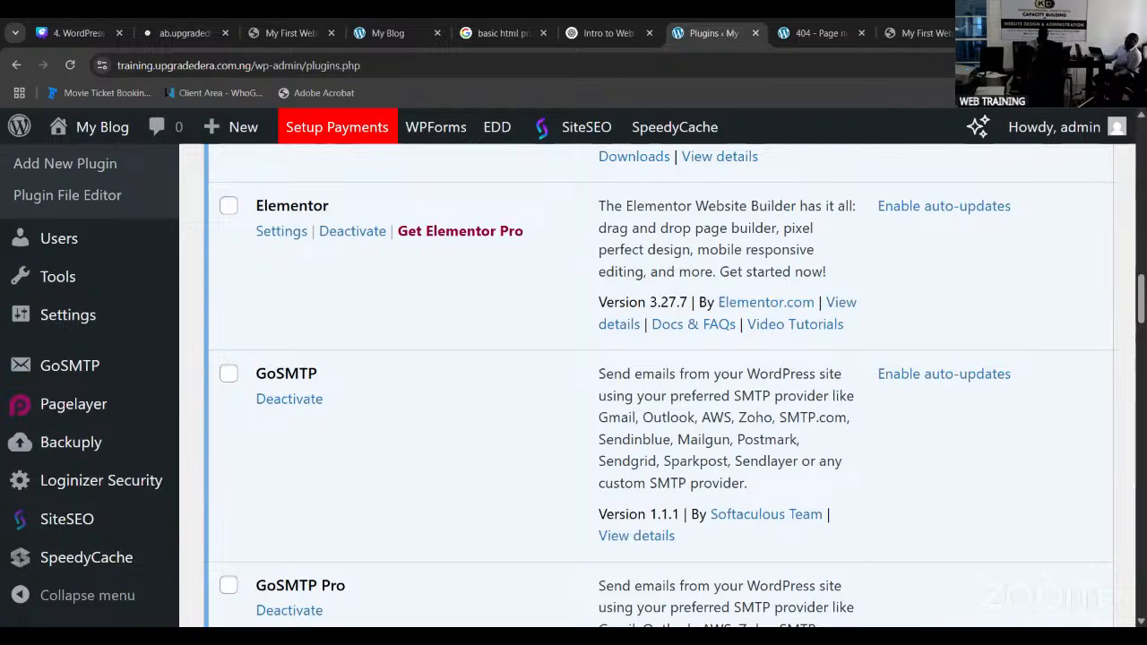
scroll(312, 428, "down", 4)
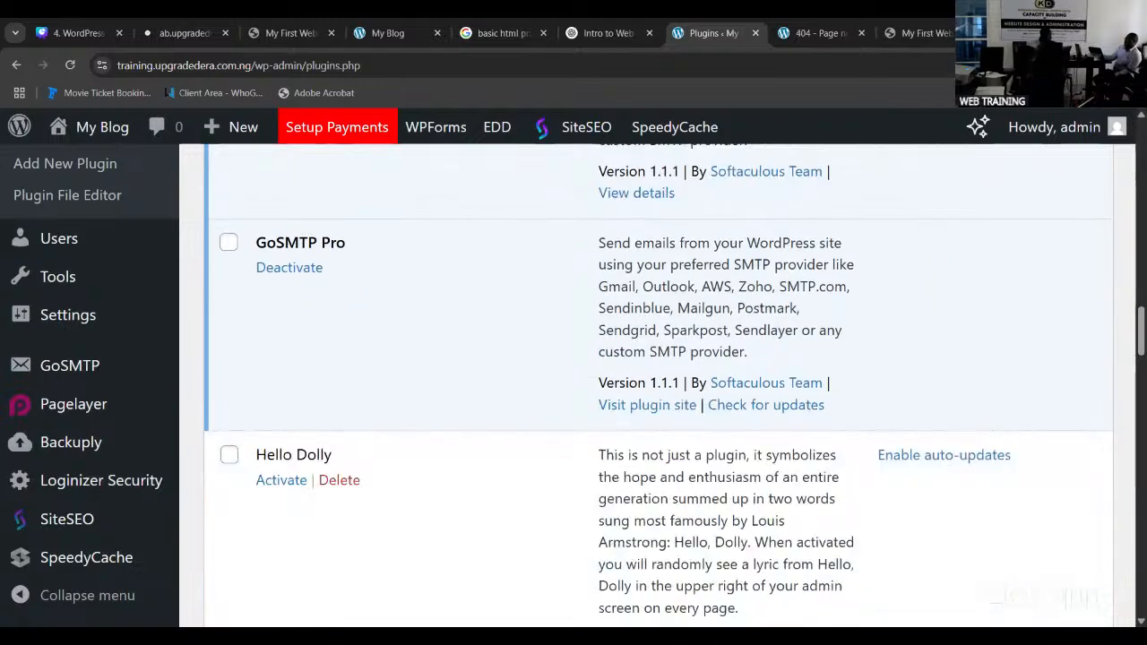
scroll(659, 385, "down", 5)
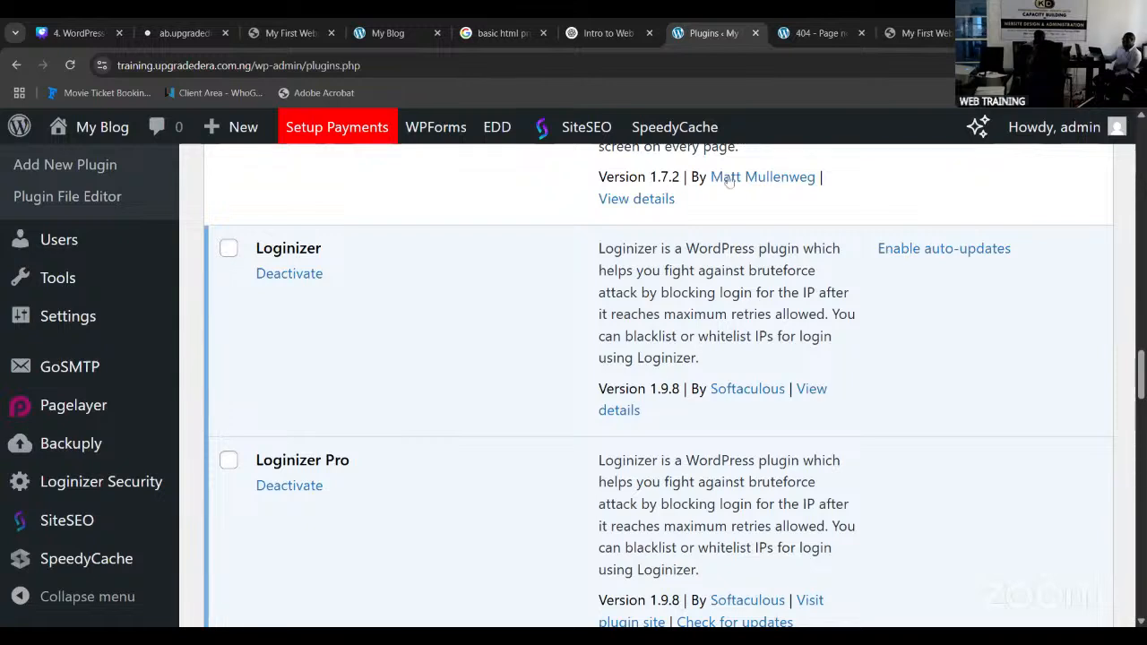
Step: Return to the top of the Installed Plugins page and go to Add New Plugin
mouse_move(632, 135)
scroll(630, 137, "up", 2)
scroll(404, 476, "up", 10)
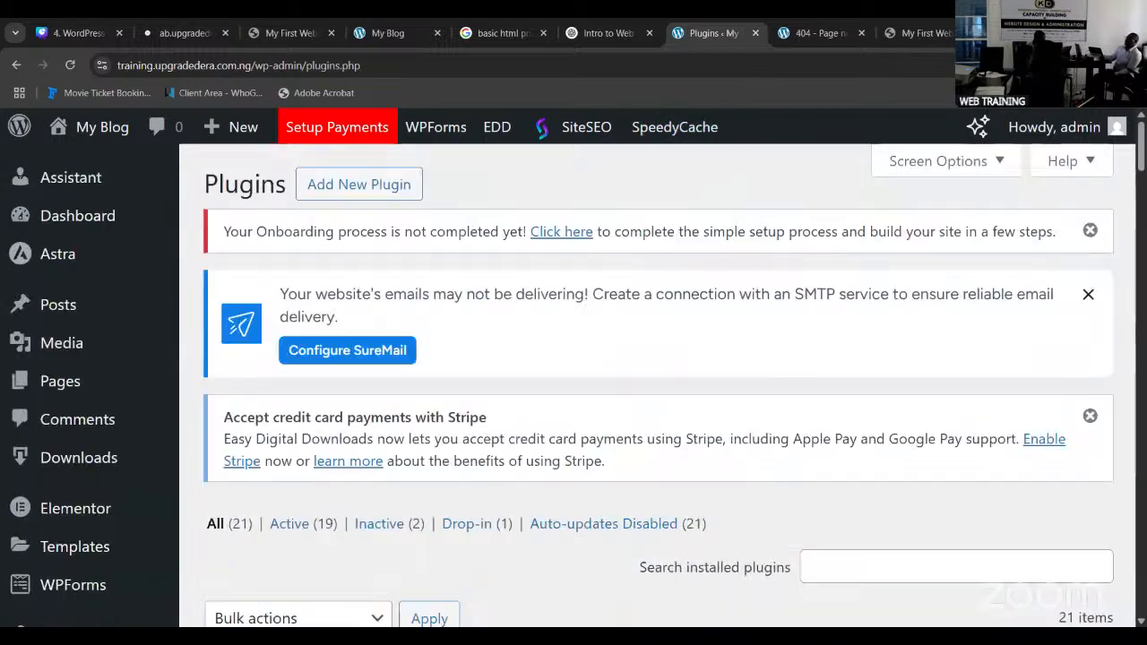
left_click(335, 183)
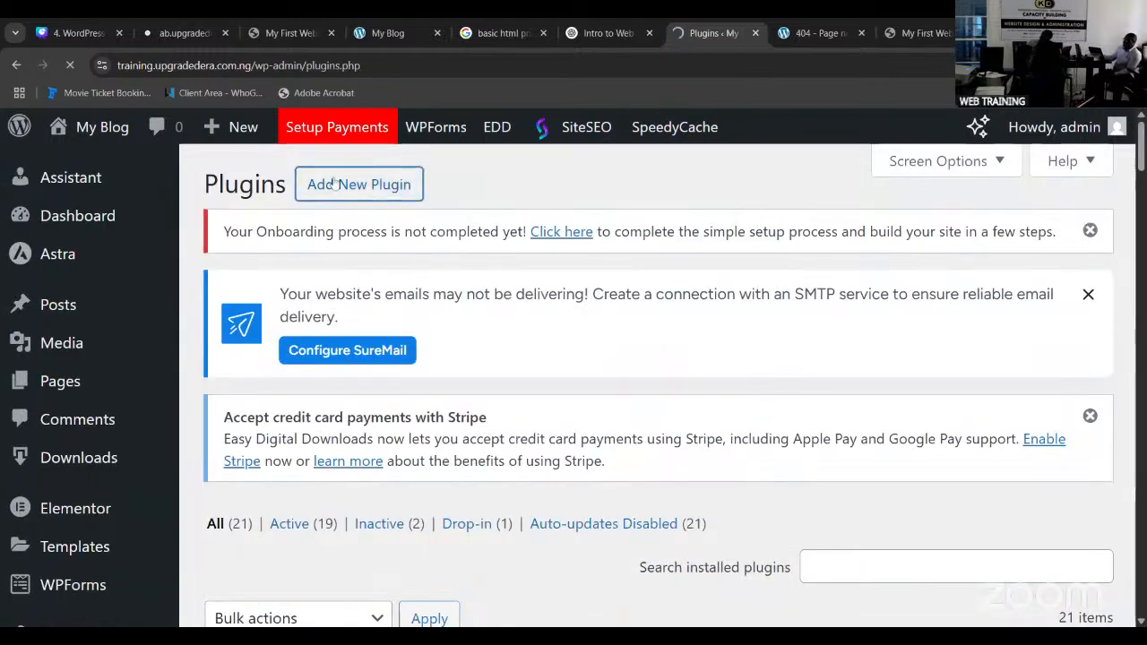
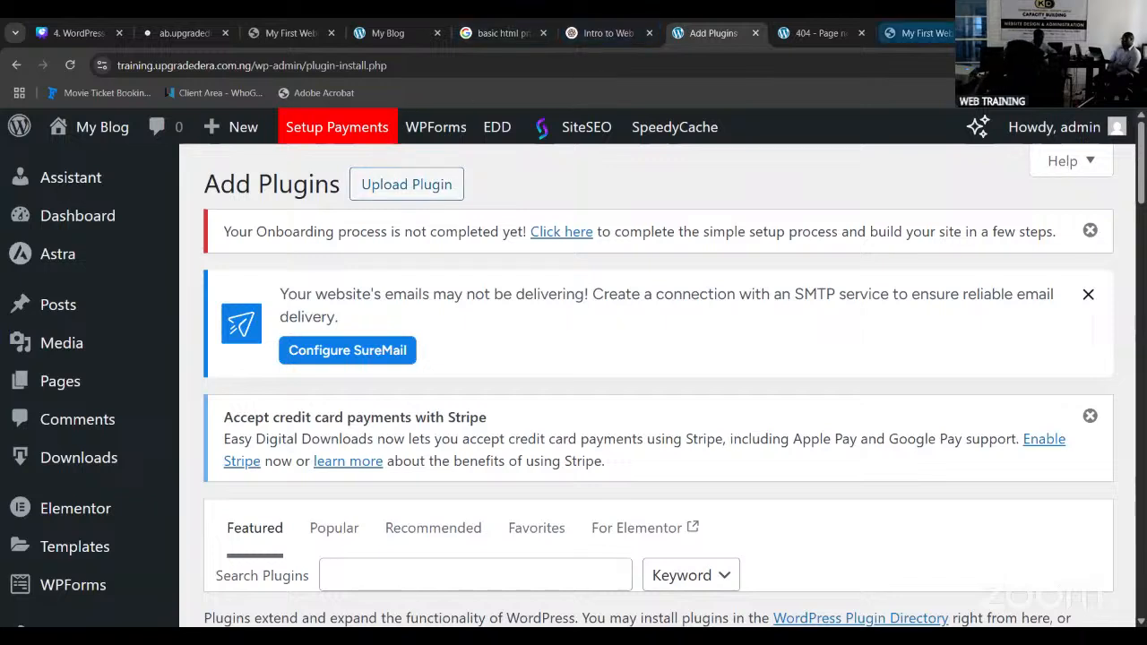
Step: Open a new tab and go to the cPanel login page
left_click(997, 33)
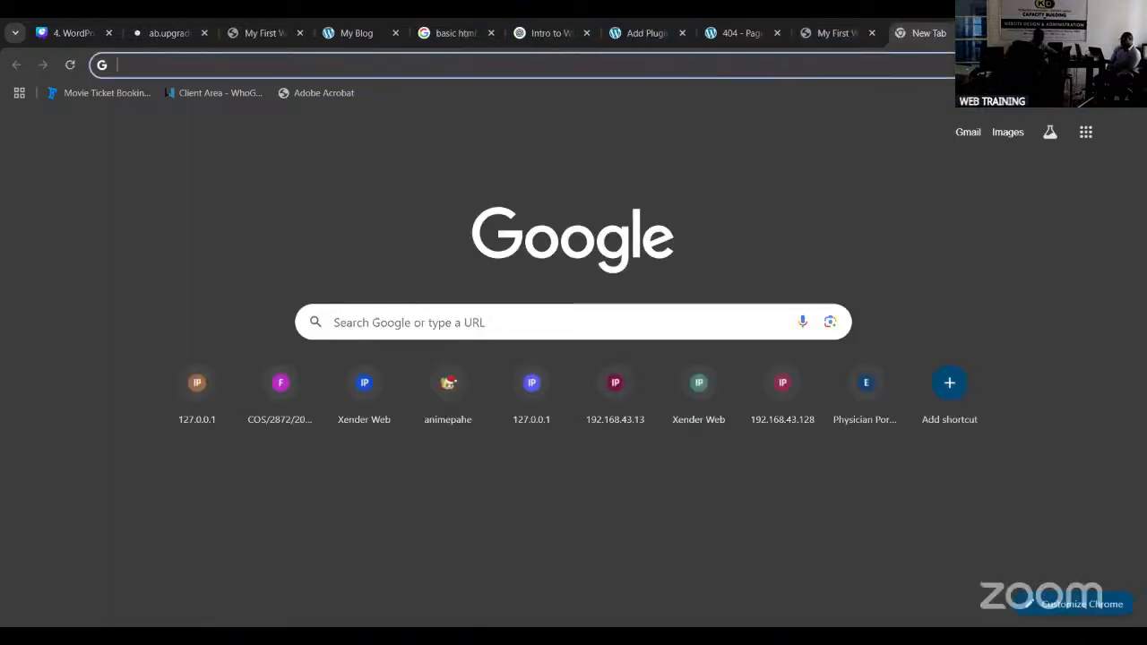
type("cpane")
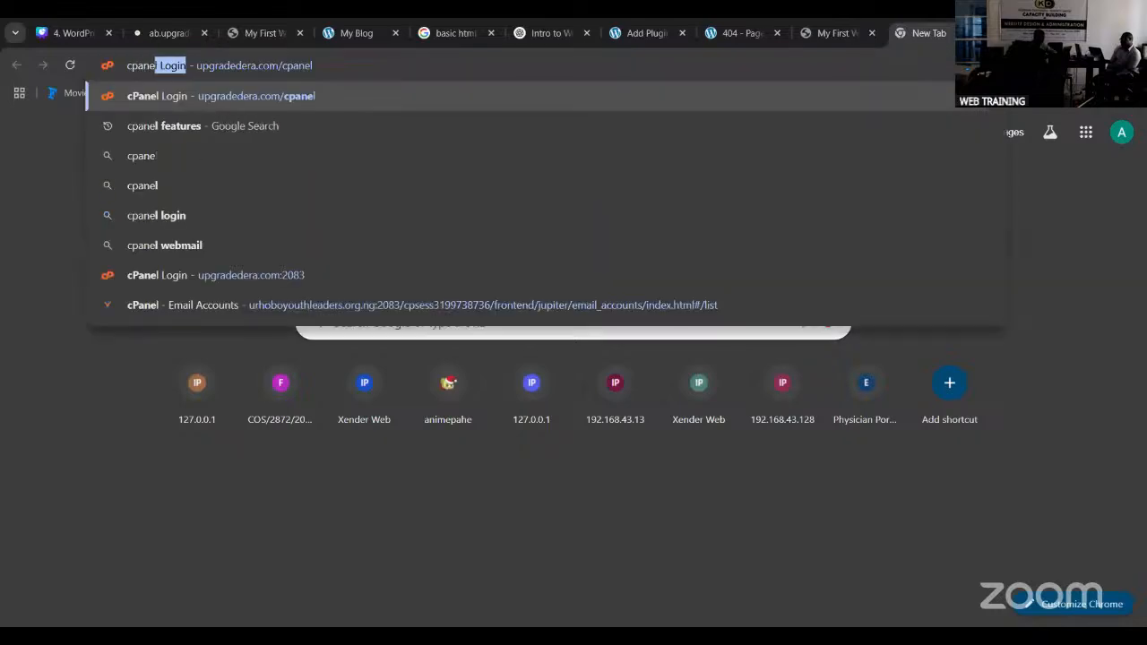
left_click(287, 96)
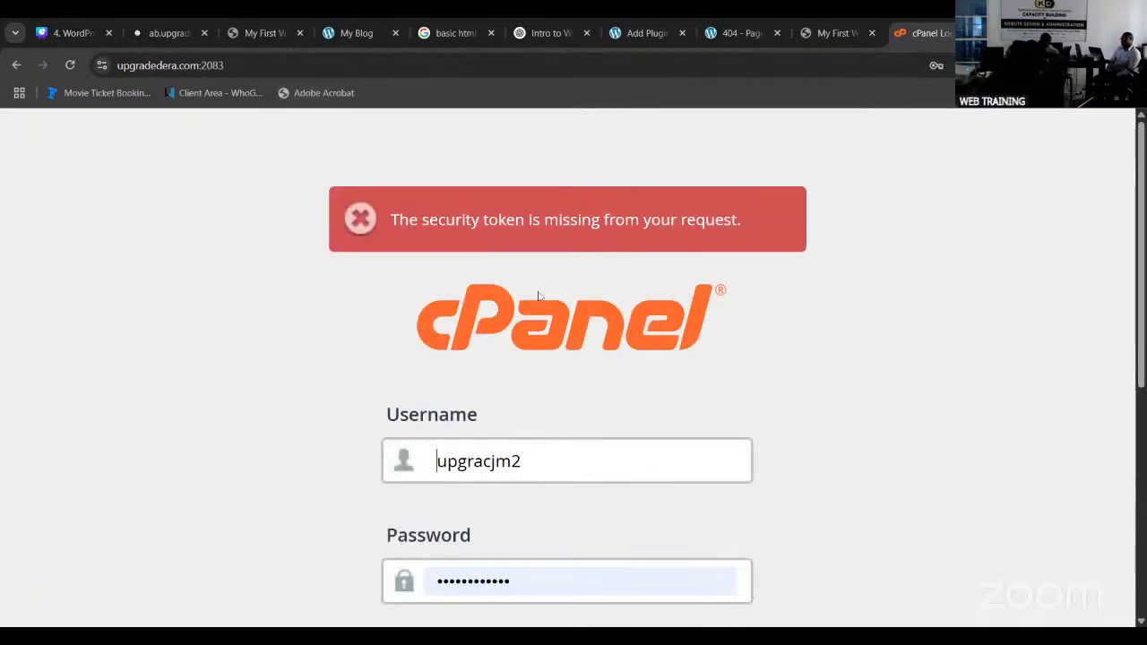
Step: Log in to cPanel and scroll the Tools page to the Files section
scroll(524, 233, "down", 3)
left_click(566, 401)
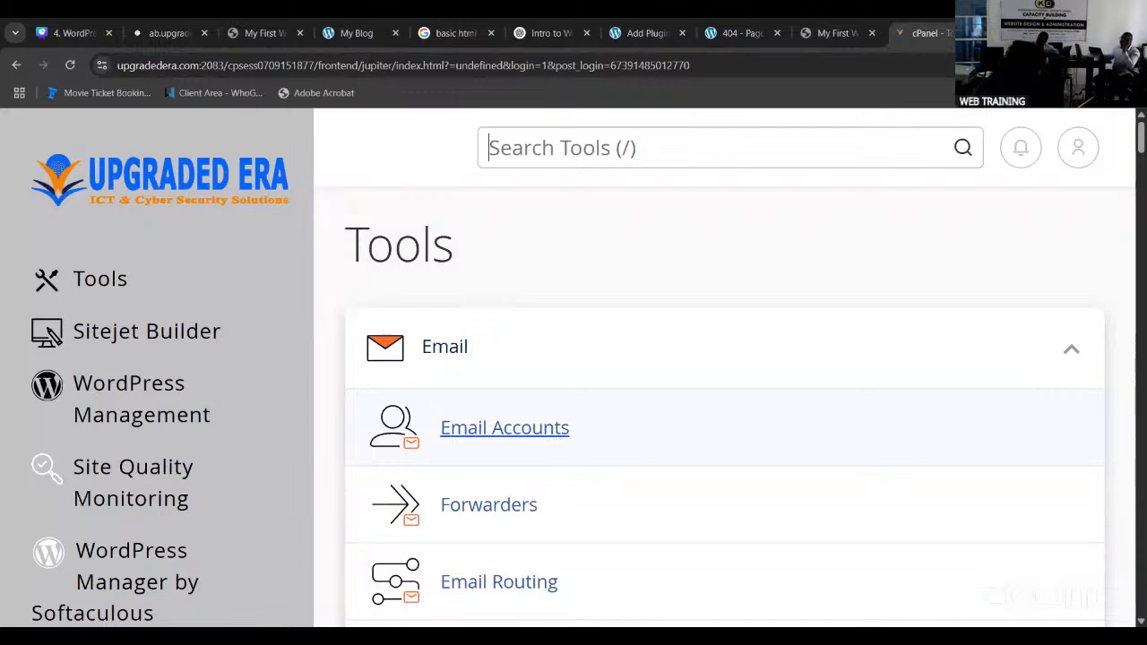
scroll(489, 470, "down", 10)
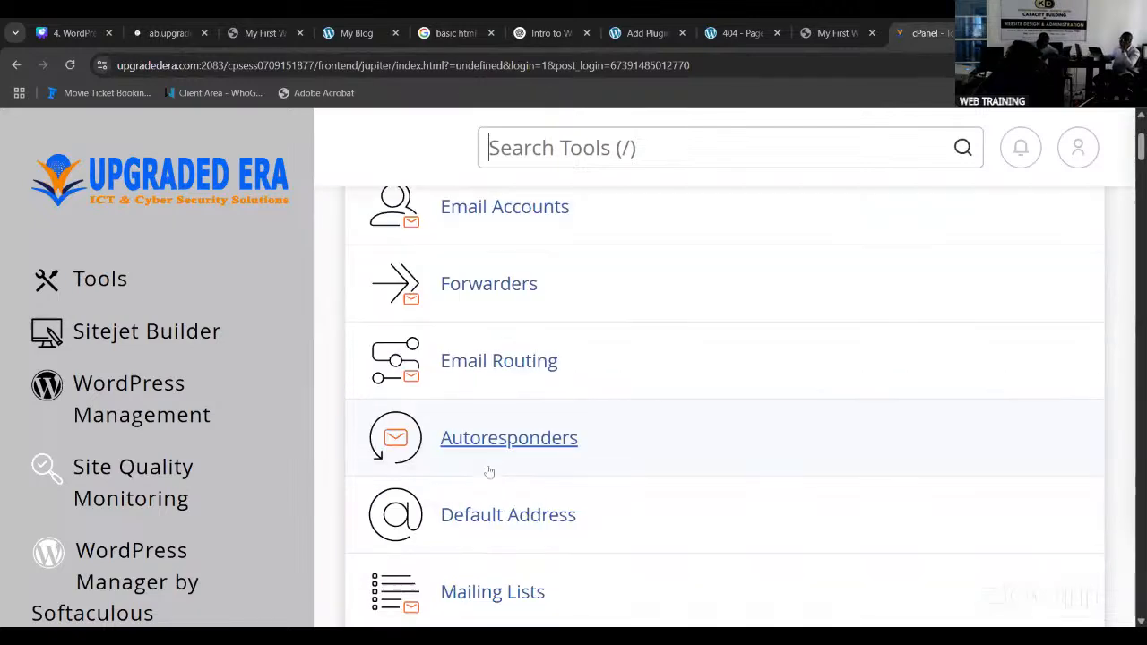
scroll(489, 471, "down", 10)
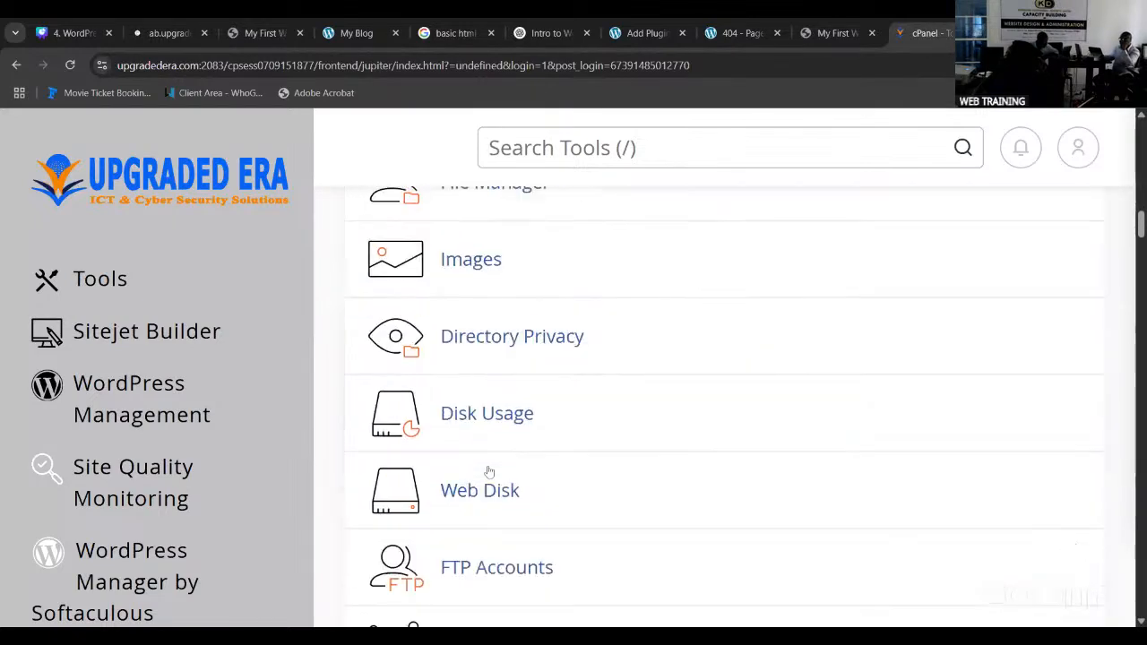
scroll(487, 469, "up", 1)
Step: Open File Manager, zoom out, and browse the home directory down to public_html
left_click(510, 265)
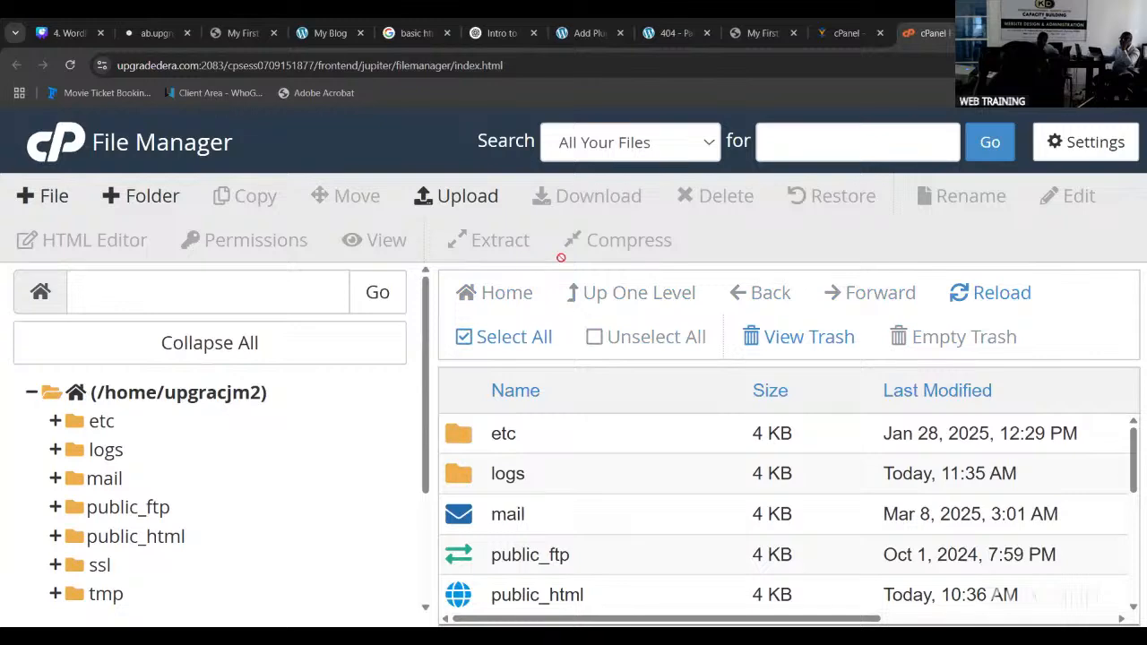
key("ctrl+minus")
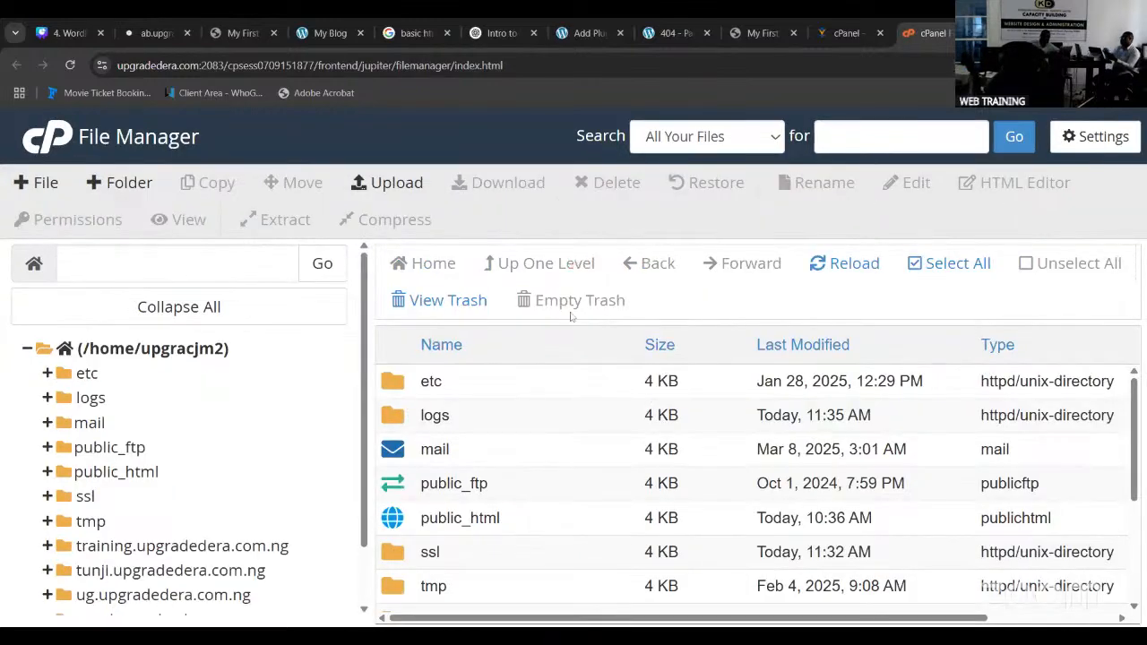
scroll(644, 446, "down", 1)
scroll(644, 446, "down", 1)
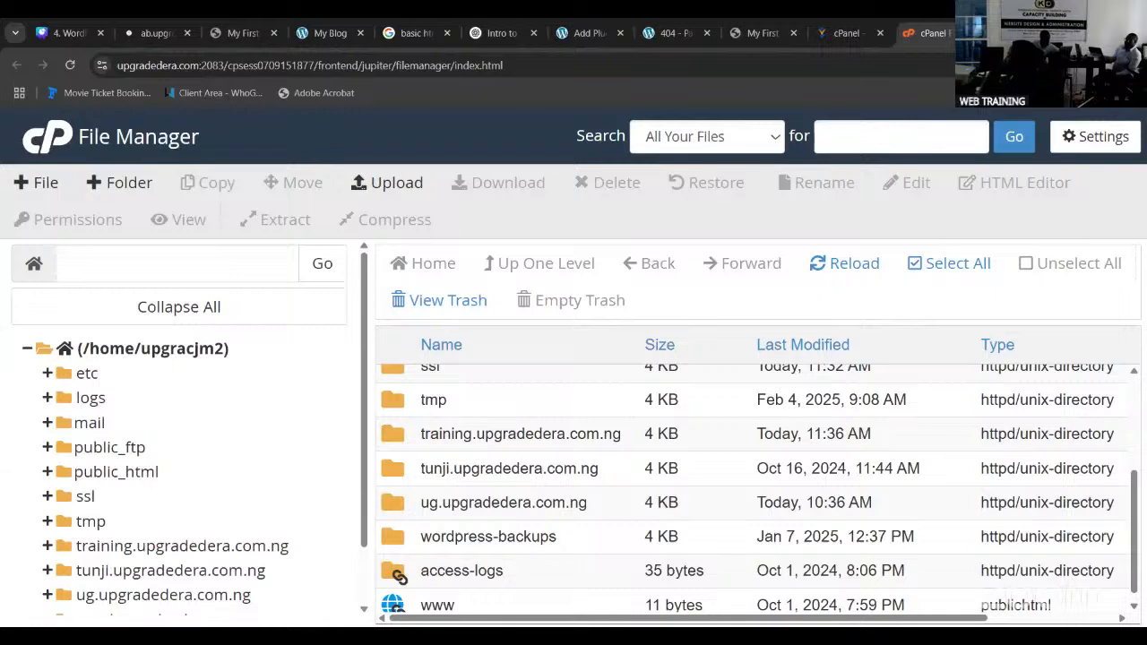
scroll(717, 463, "down", 1)
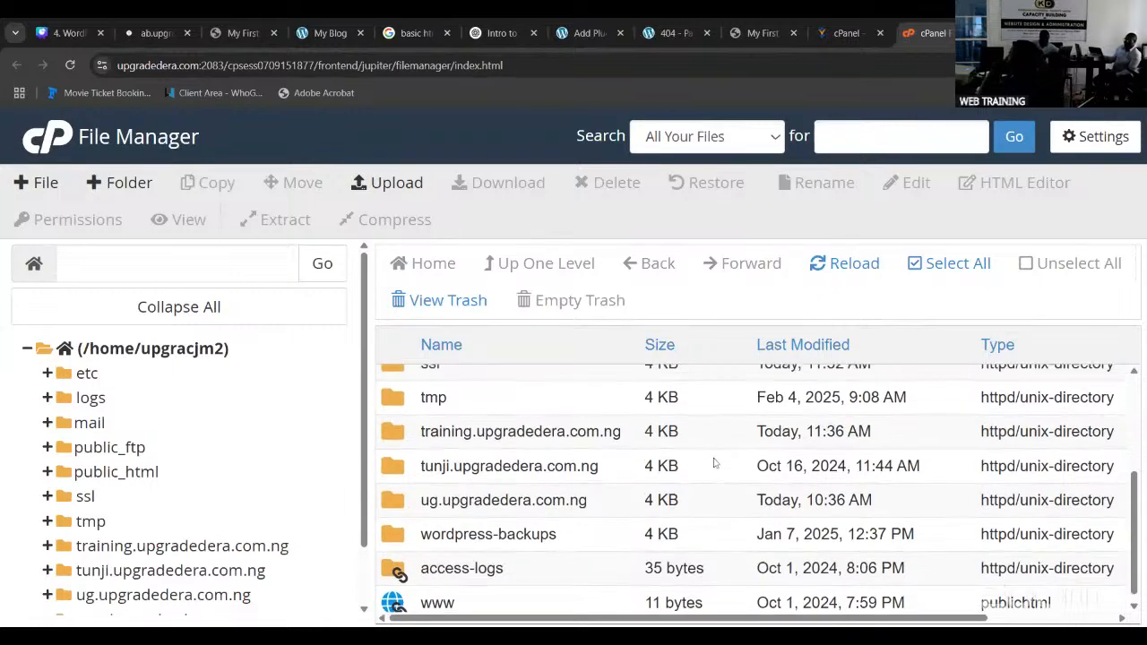
scroll(717, 463, "up", 2)
scroll(717, 463, "down", 2)
scroll(717, 463, "up", 2)
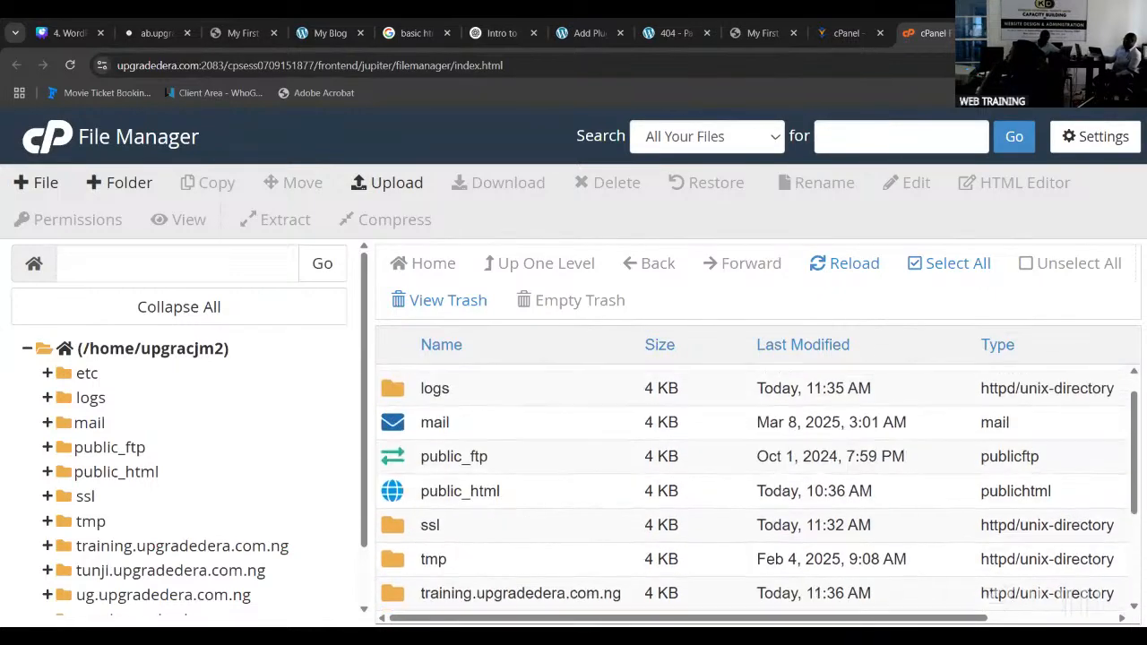
scroll(757, 491, "down", 2)
scroll(756, 491, "up", 2)
scroll(757, 490, "down", 2)
scroll(757, 490, "up", 2)
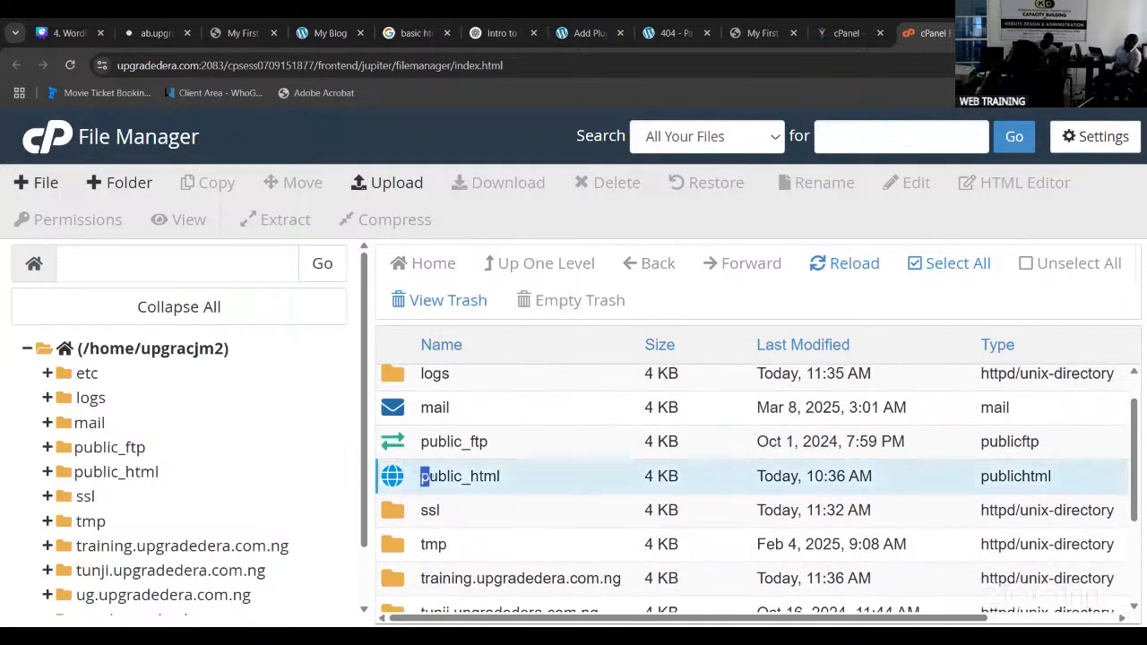
left_click_drag(423, 476, 511, 479)
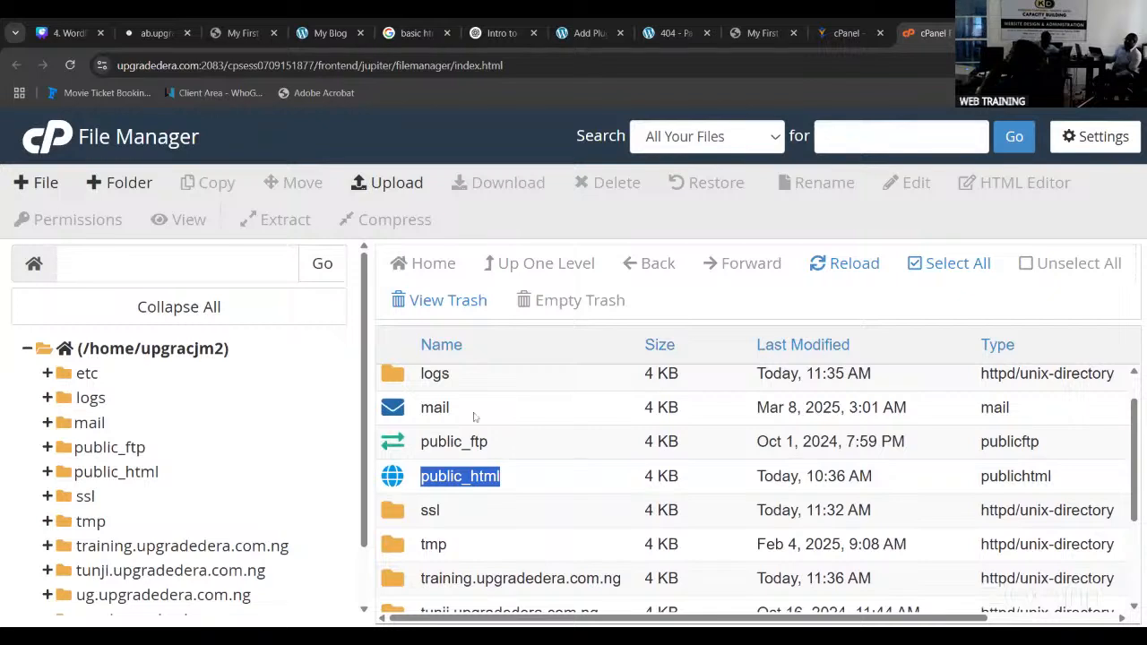
Step: Check the other site tabs, trimming navigation/ from the training site's address
left_click(762, 32)
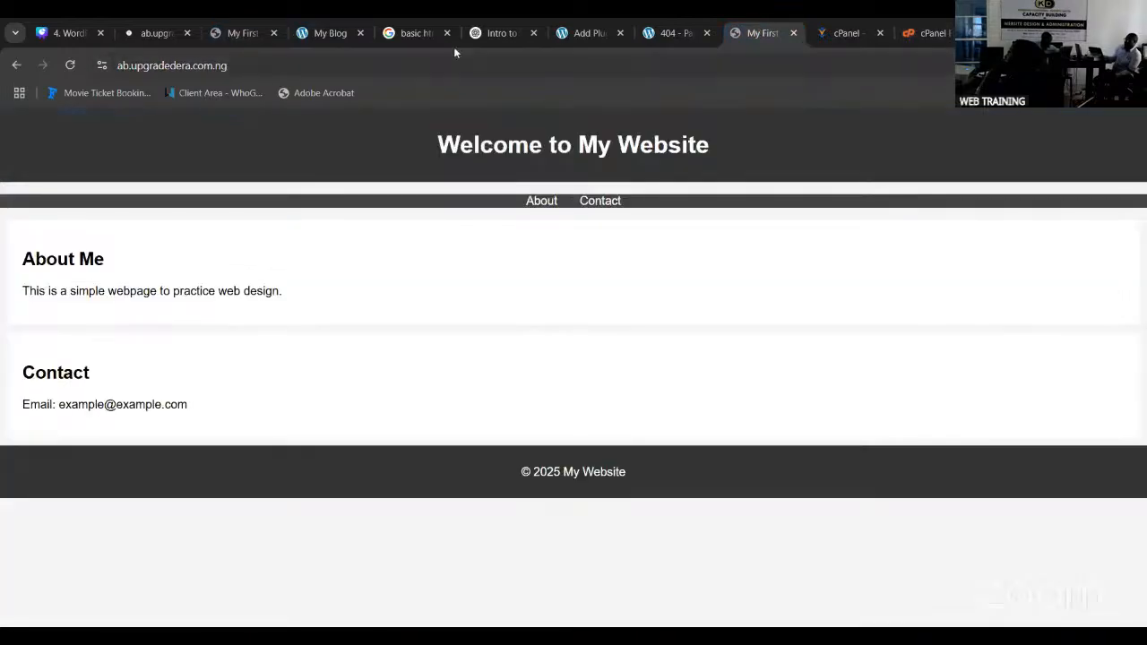
left_click(672, 32)
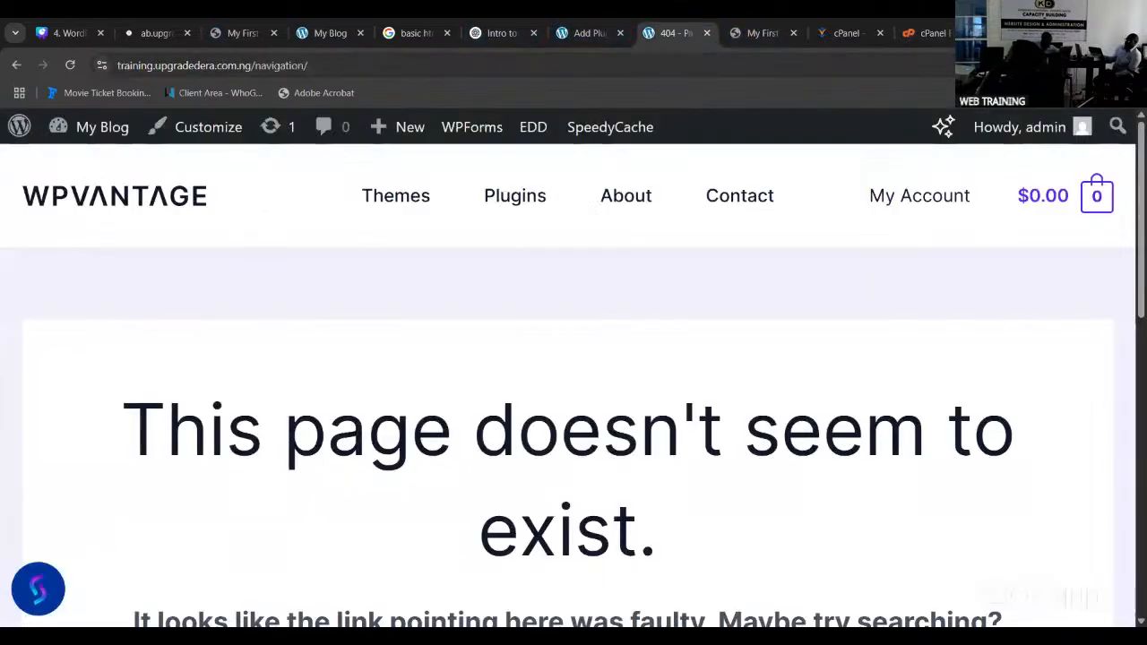
left_click_drag(310, 65, 256, 65)
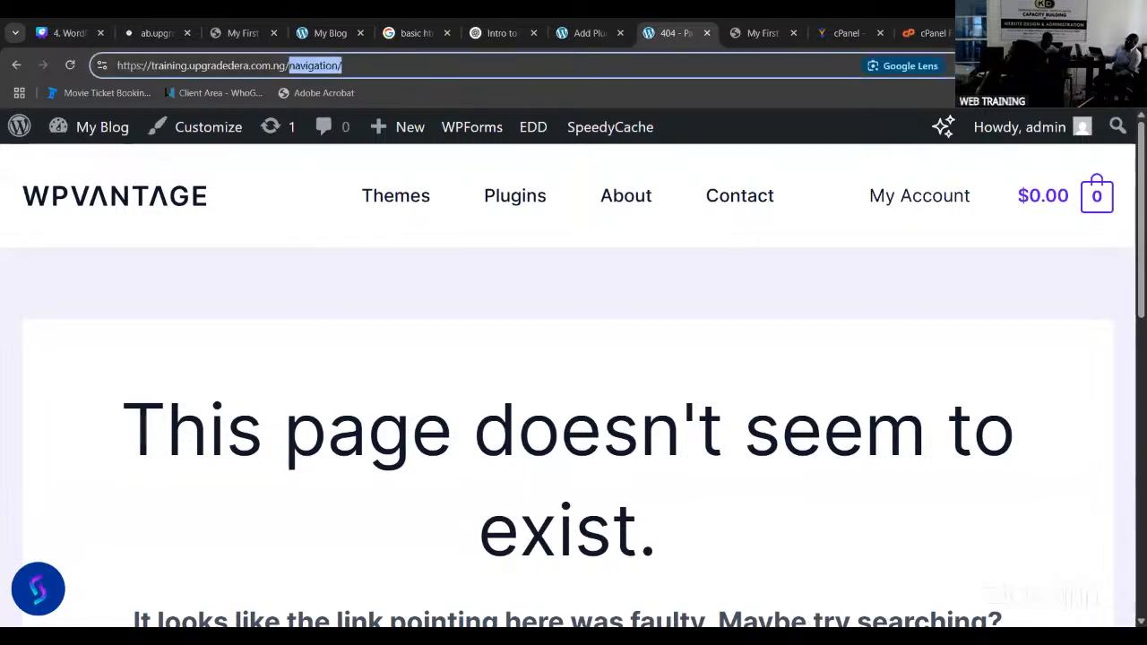
key("BackSpace")
key("BackSpace")
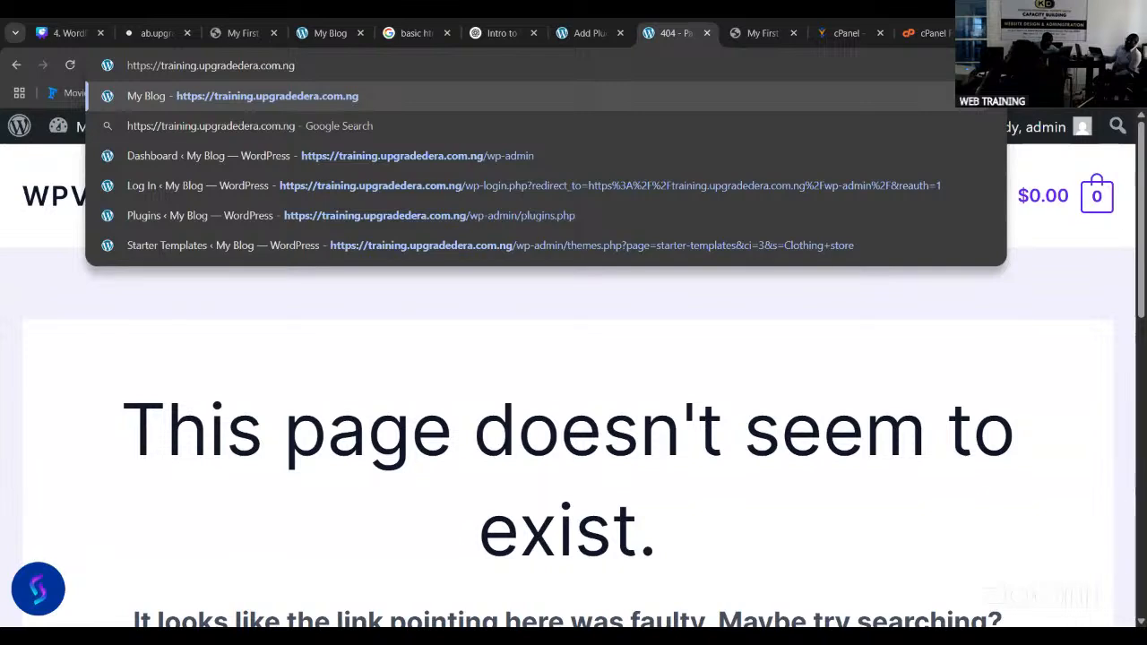
key("shift+Left")
key("shift+Left")
key("shift+Left")
key("shift+Left")
key("shift+Left")
key("shift+Left")
key("shift+Left")
key("shift+Left")
key("shift+Left")
key("shift+Left")
key("shift+Left")
key("shift+Left")
key("shift+Left")
key("shift+Left")
key("shift+Left")
key("shift+Left")
key("shift+Left")
key("shift+Left")
key("shift+Left")
key("shift+Left")
key("shift+Left")
key("shift+Left")
key("shift+Left")
key("shift+Left")
key("shift+Left")
key("shift+Right")
key("shift+Right")
key("shift+Right")
key("shift+Right")
key("shift+Right")
key("shift+Right")
key("shift+Right")
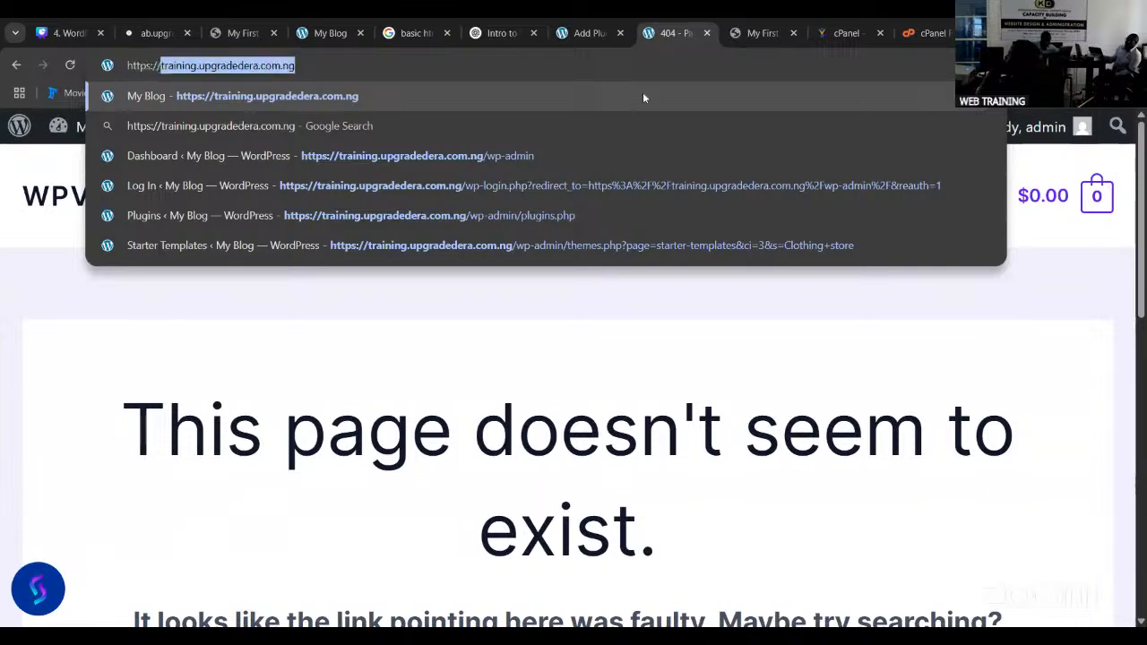
left_click(931, 32)
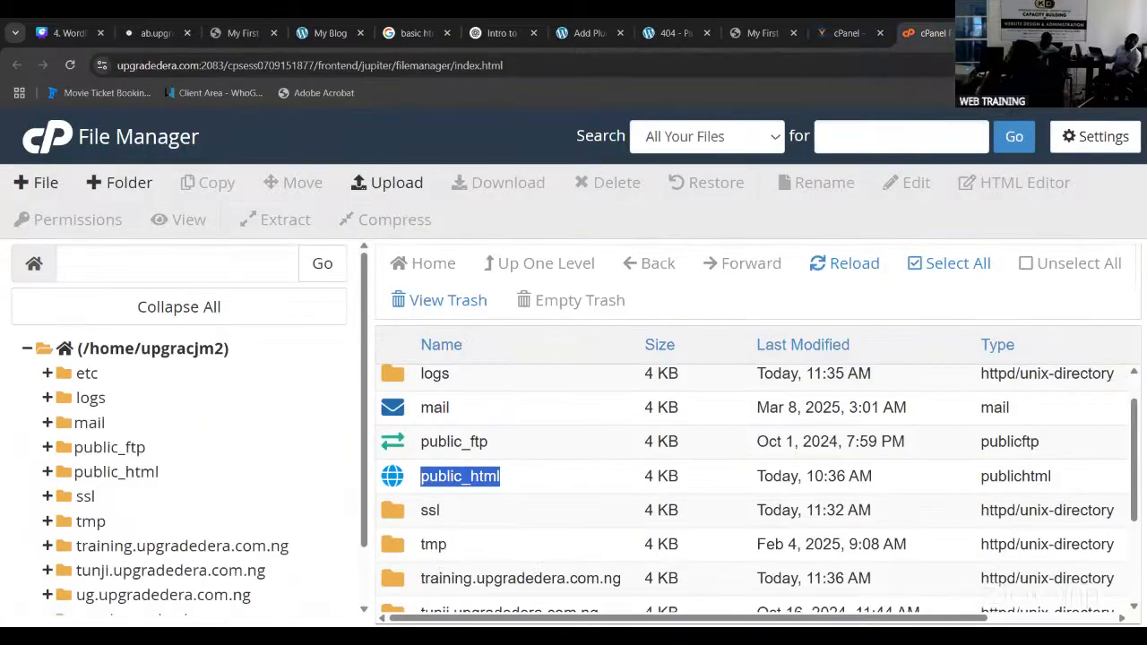
double_click(568, 476)
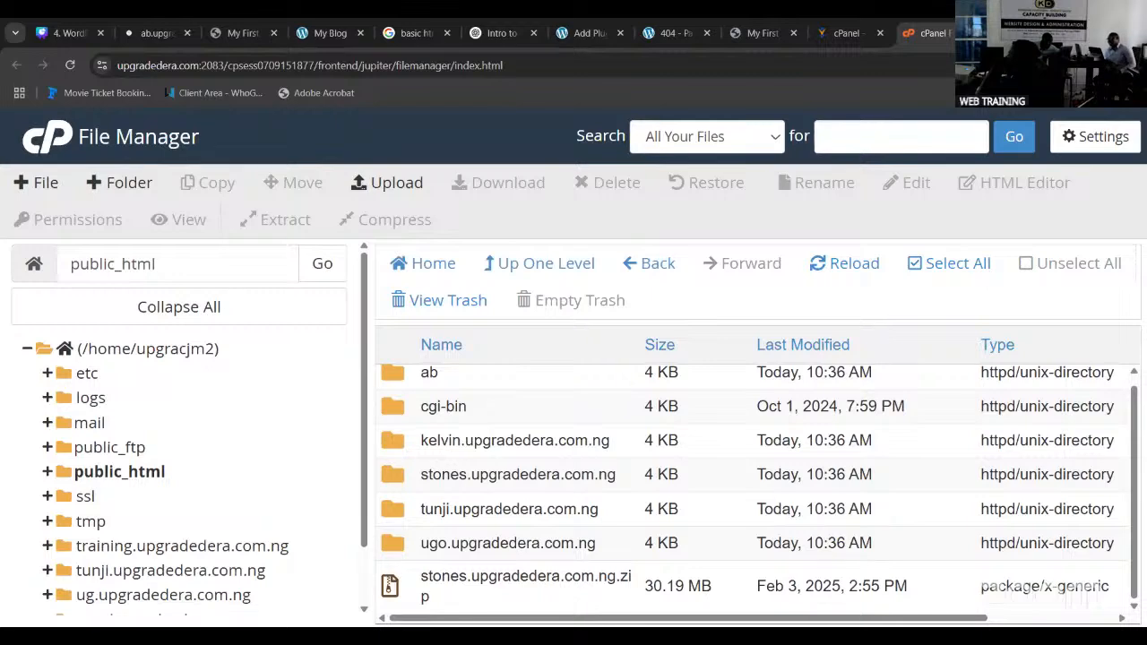
scroll(596, 437, "up", 1)
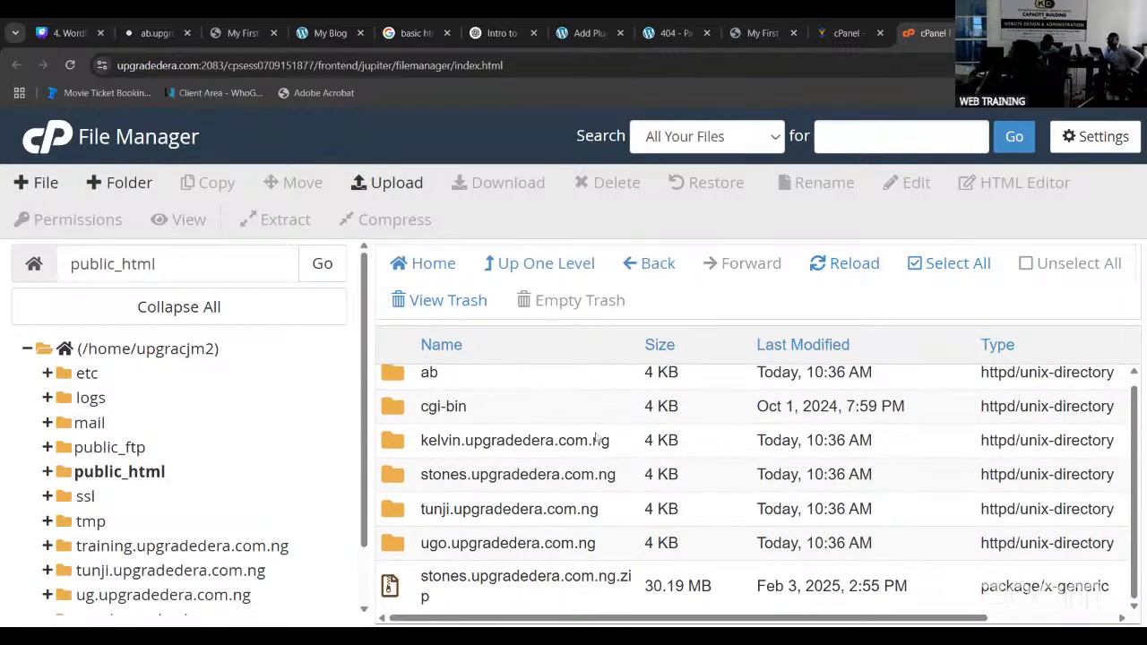
left_click(149, 548)
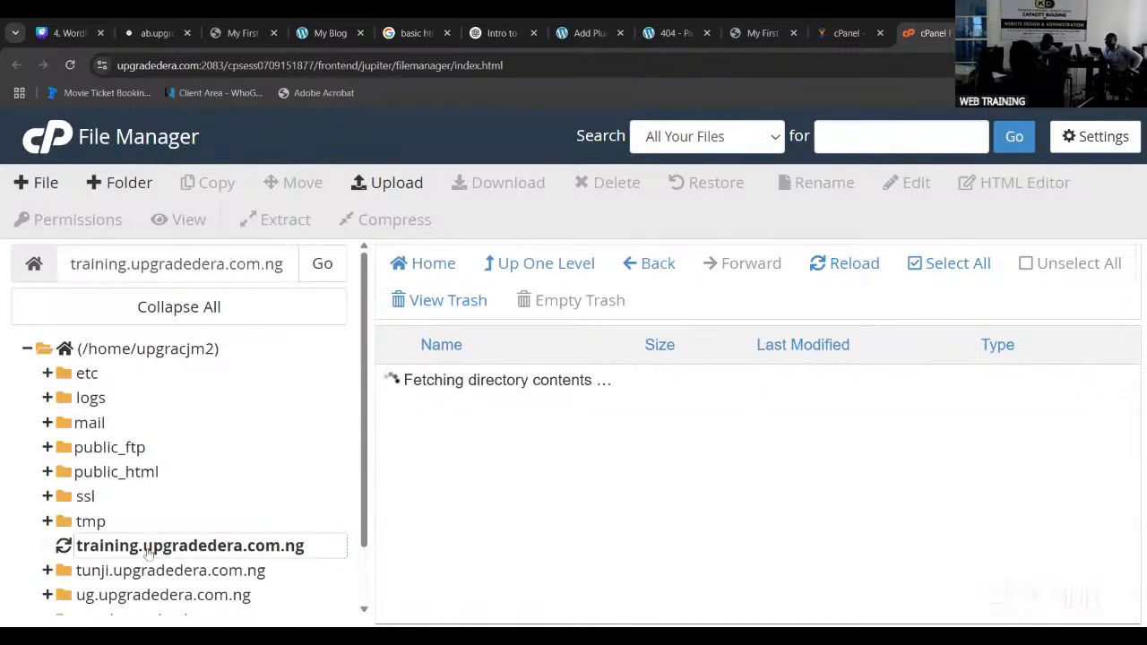
scroll(545, 459, "down", 1)
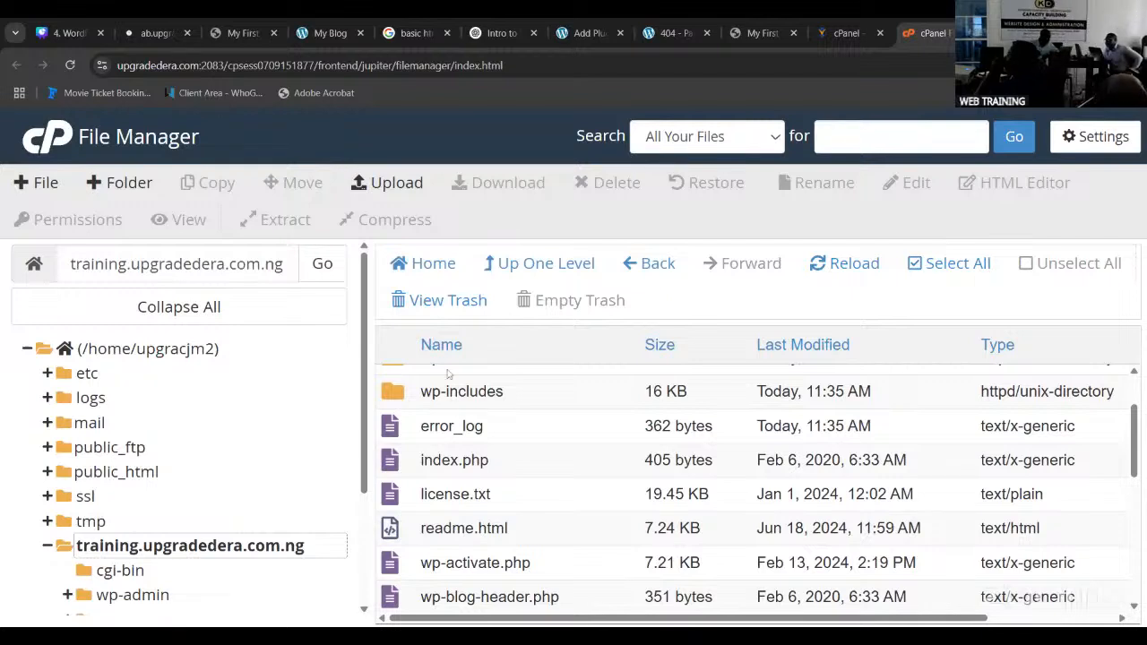
left_click_drag(508, 395, 537, 628)
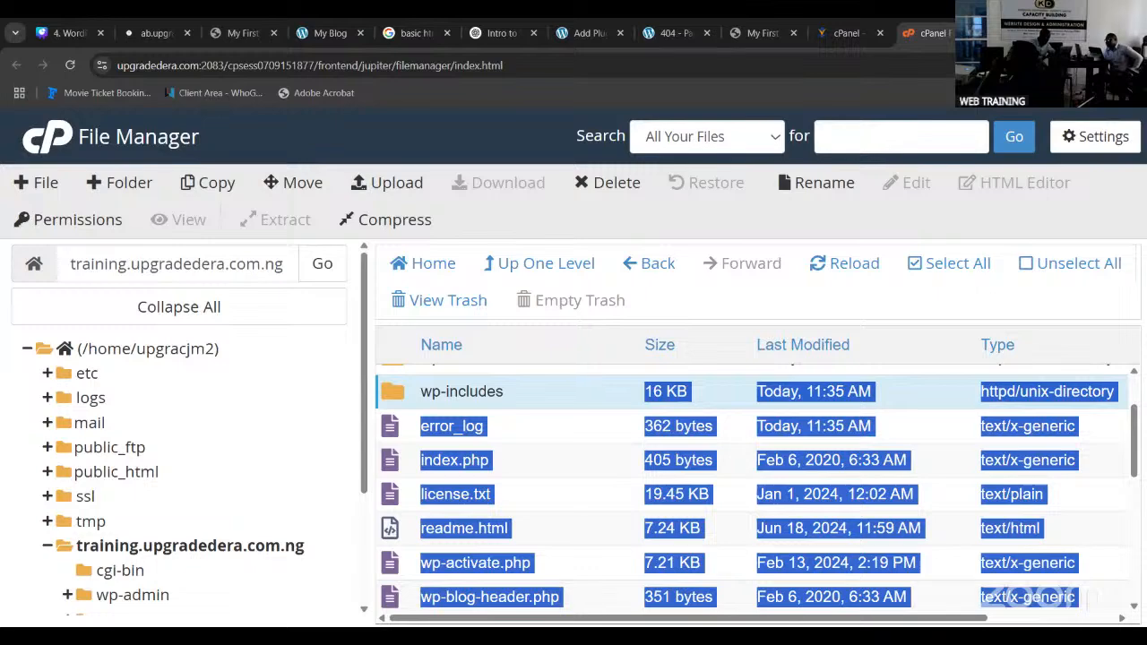
left_click(604, 421)
scroll(574, 421, "up", 1)
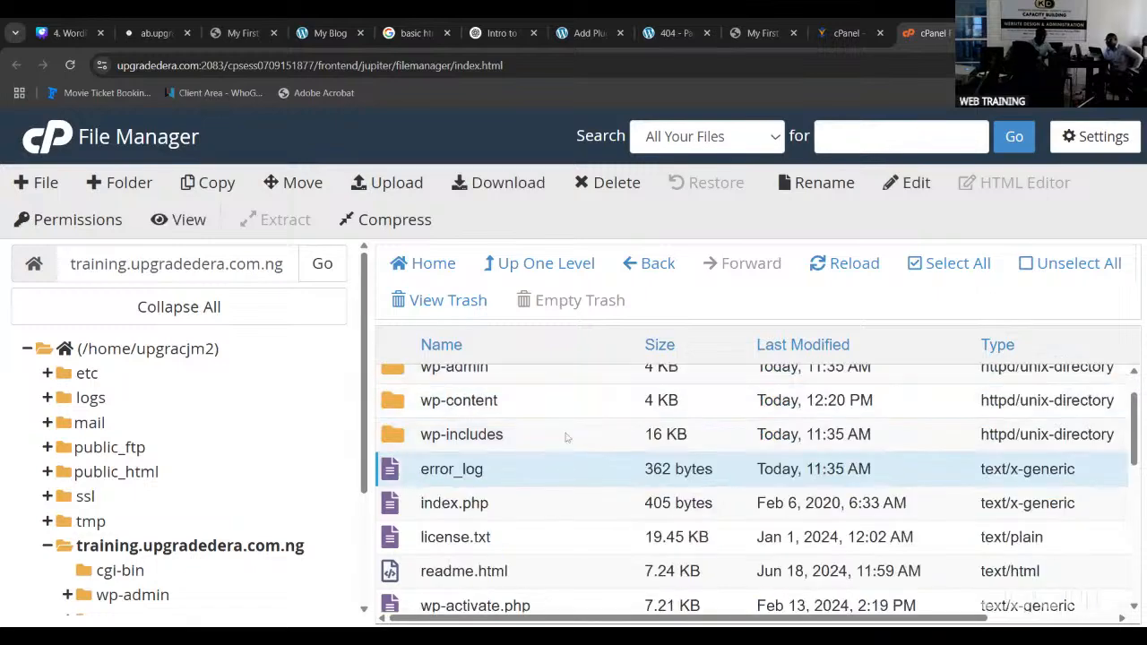
scroll(484, 429, "up", 1)
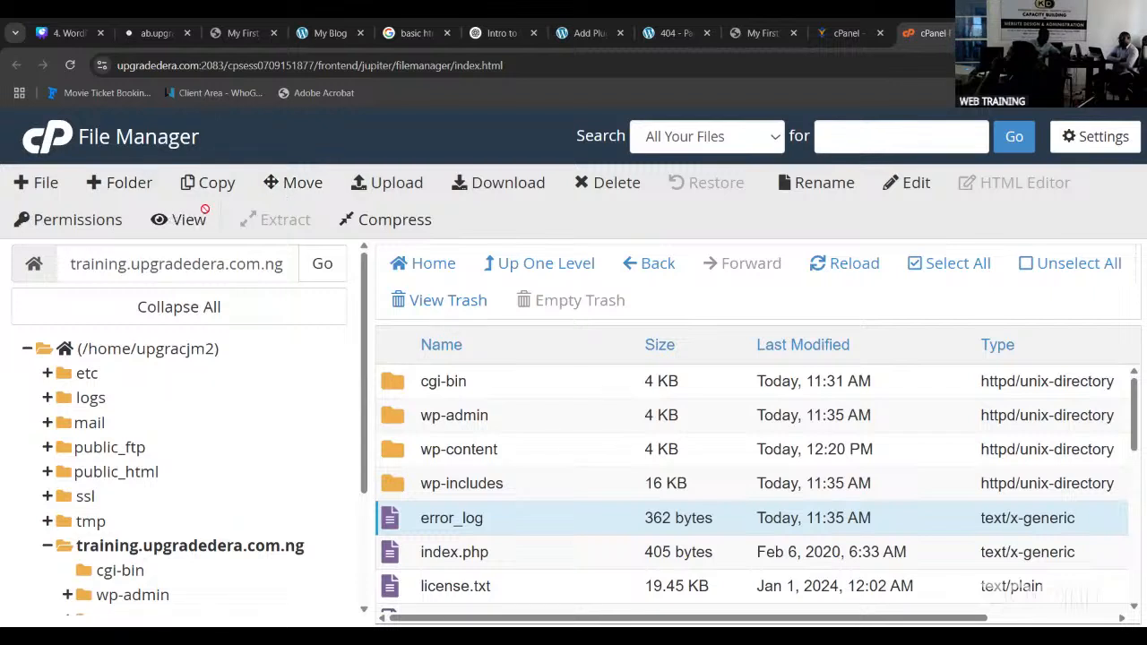
Step: Create a new folder named wp in the training site's root
left_click(121, 184)
type("wp")
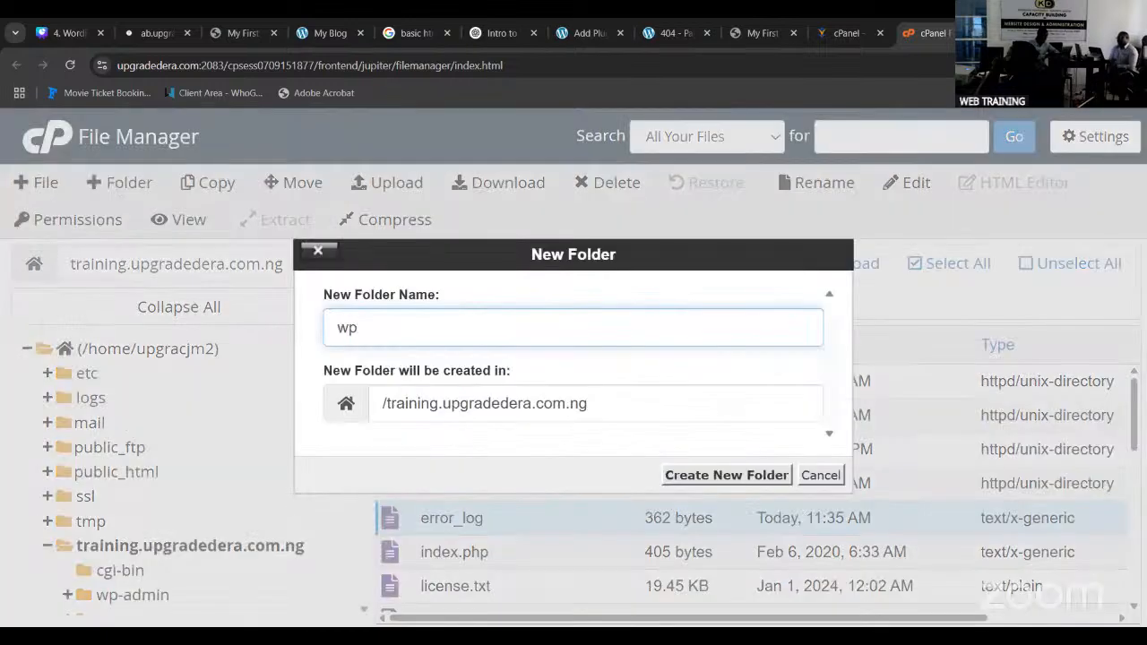
key("Return")
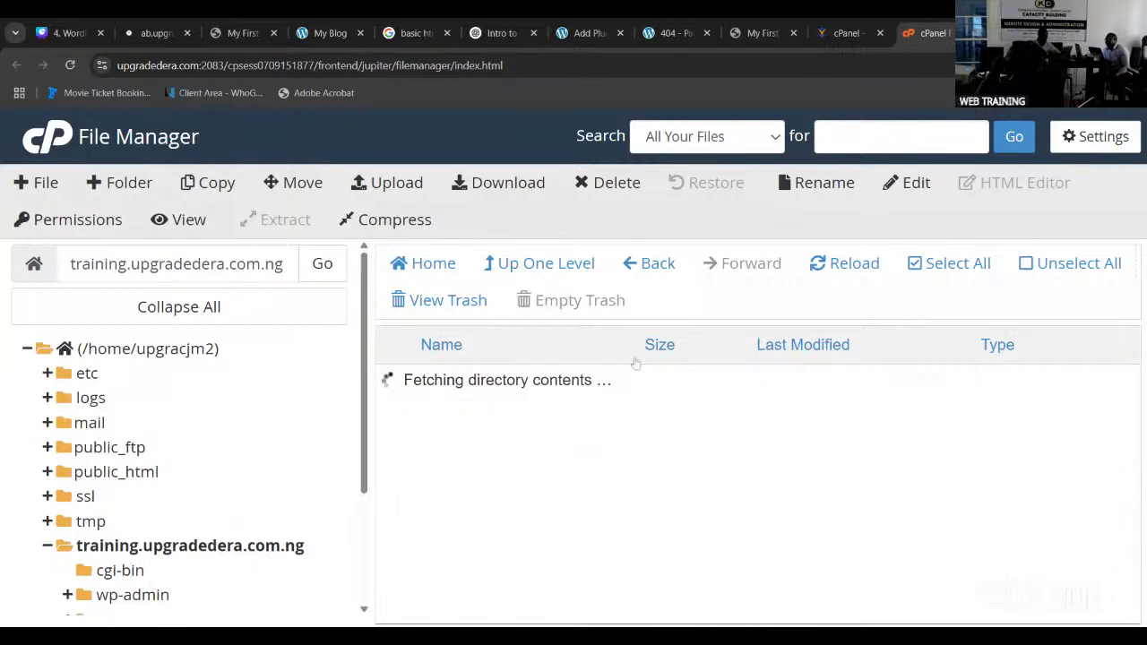
Step: Open the wp folder to confirm it is empty, then bring up the training site's address
left_click(448, 419)
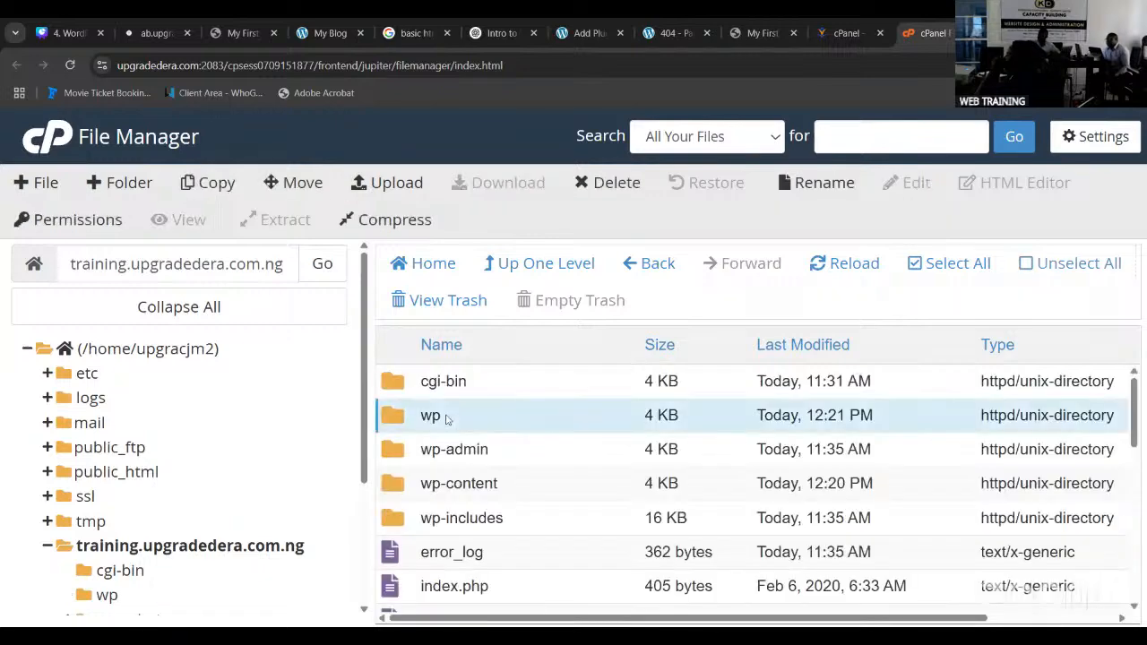
double_click(448, 418)
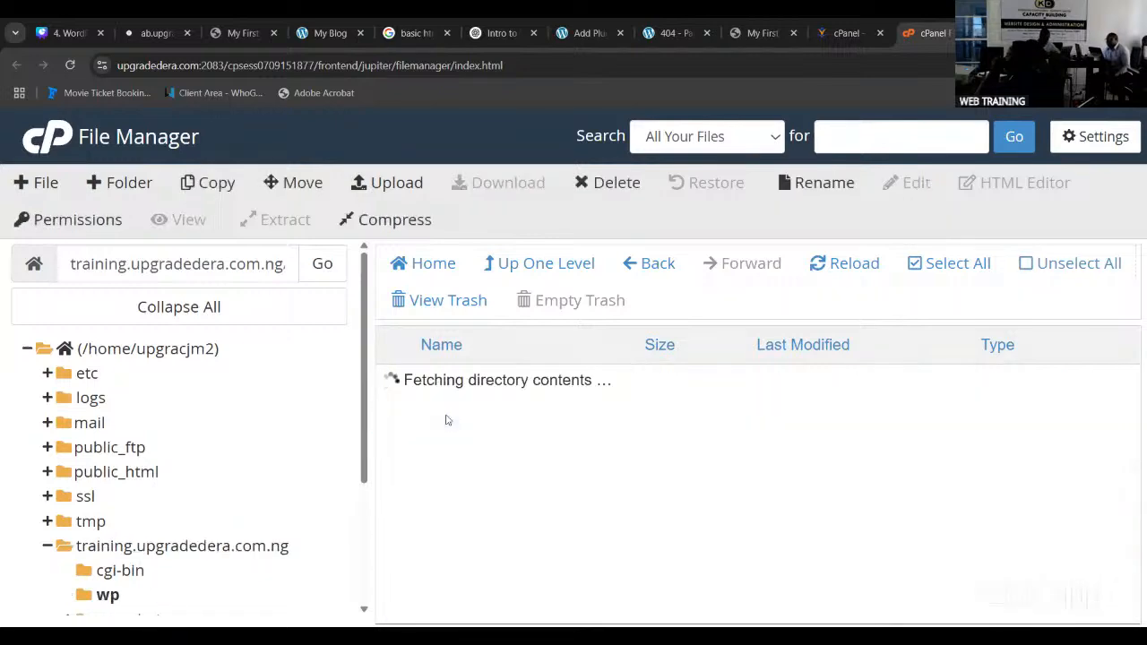
left_click(547, 267)
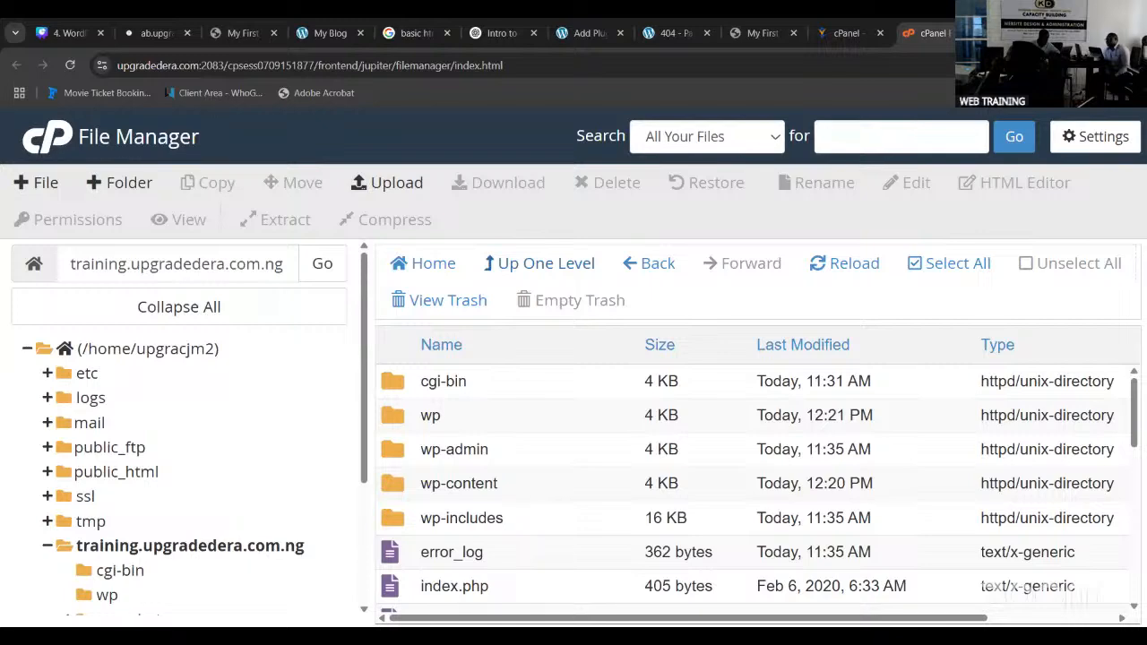
scroll(757, 488, "down", 2)
scroll(757, 488, "up", 2)
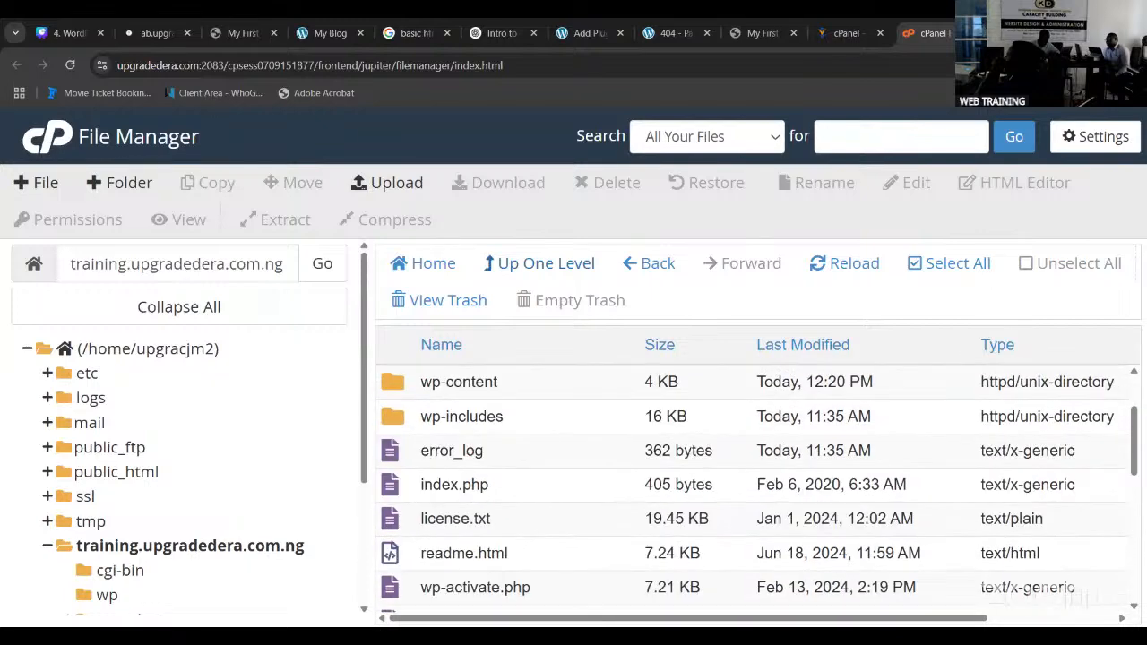
double_click(450, 391)
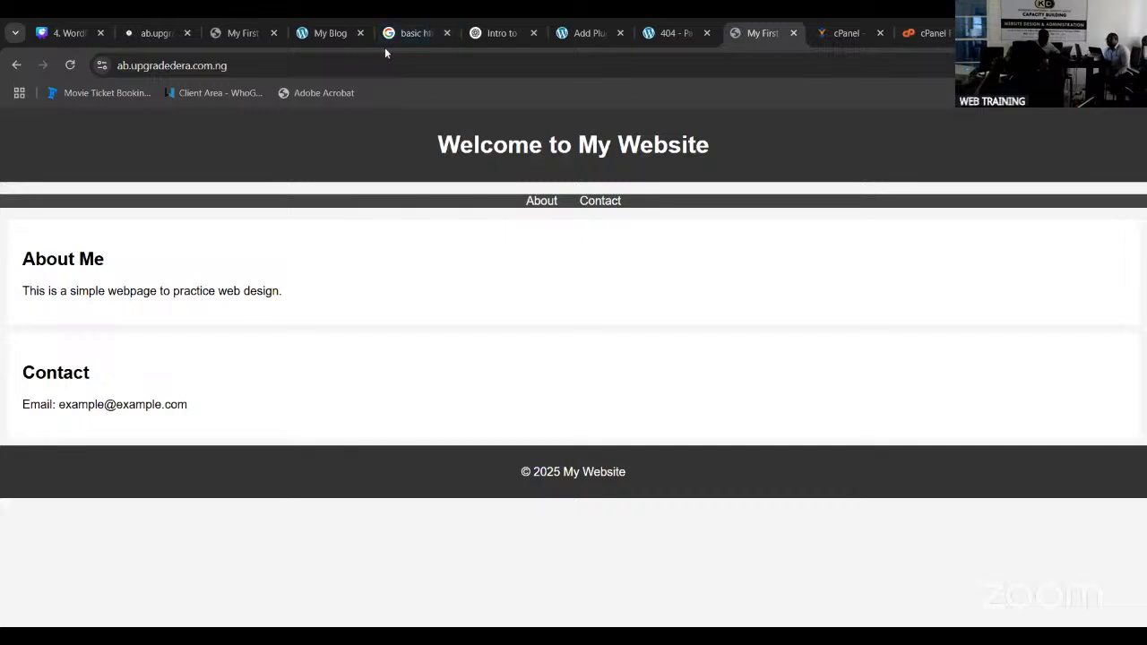
left_click(671, 23)
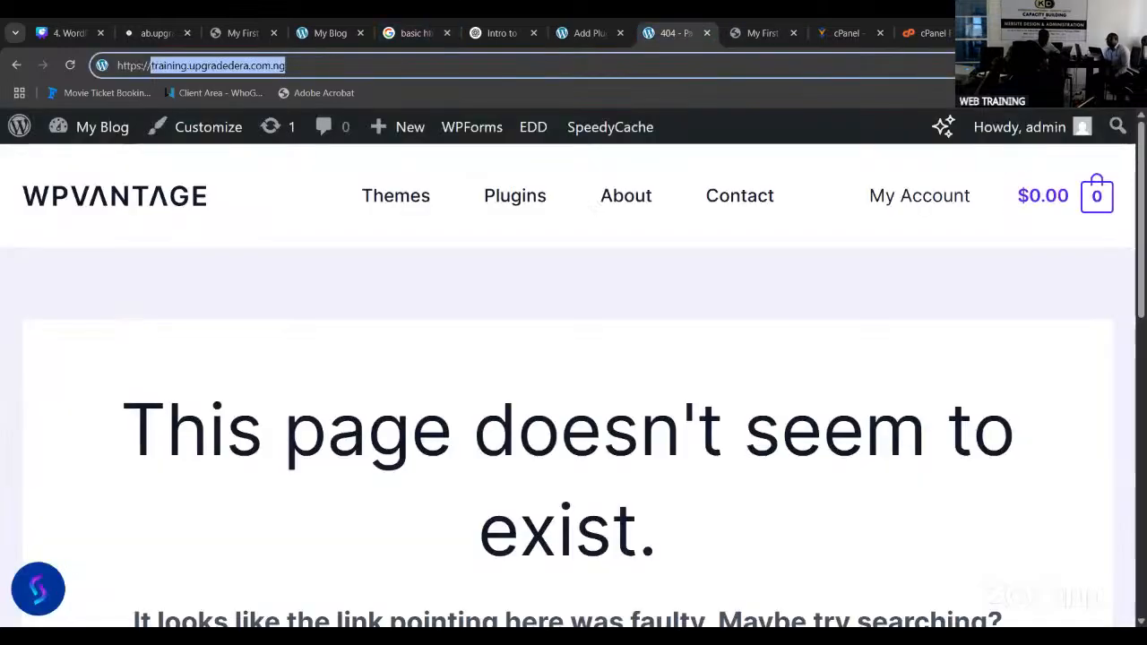
left_click(300, 66)
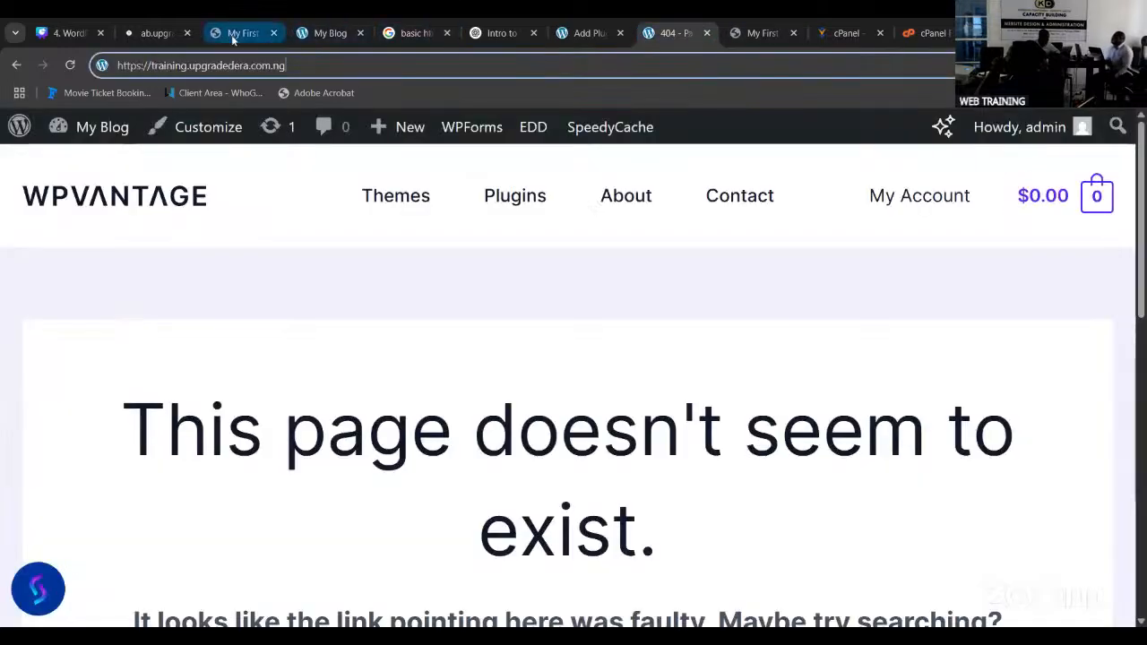
Step: Load training.upgradedera.com.ng/wp/, showing an empty Index of /wp listing
type("/wp")
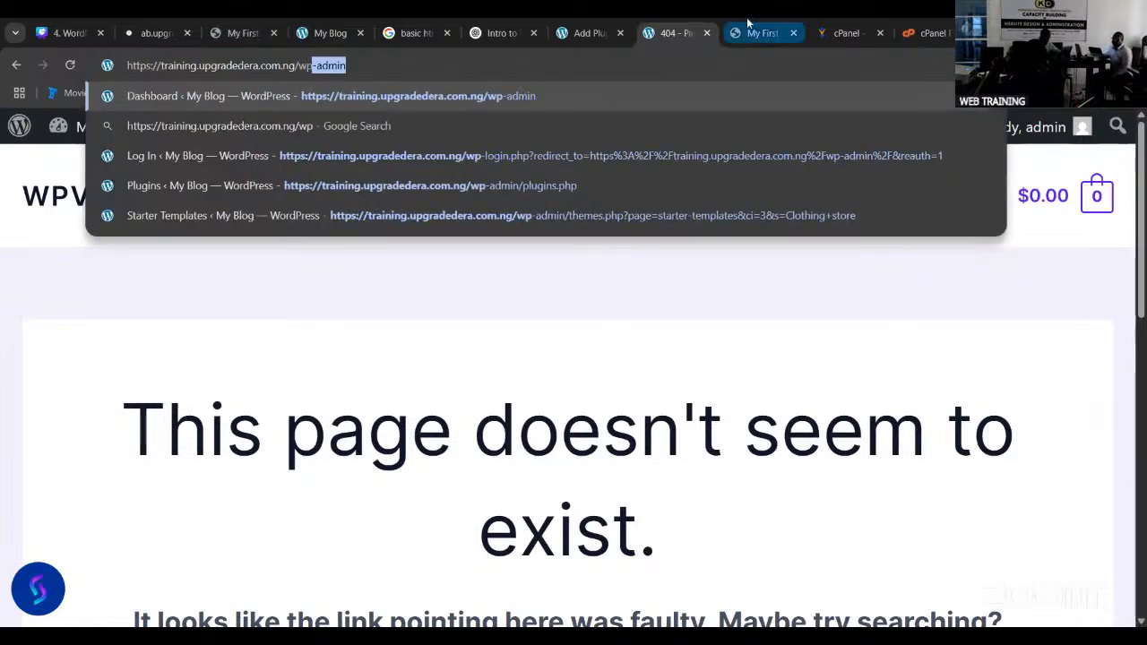
key("Delete")
key("Return")
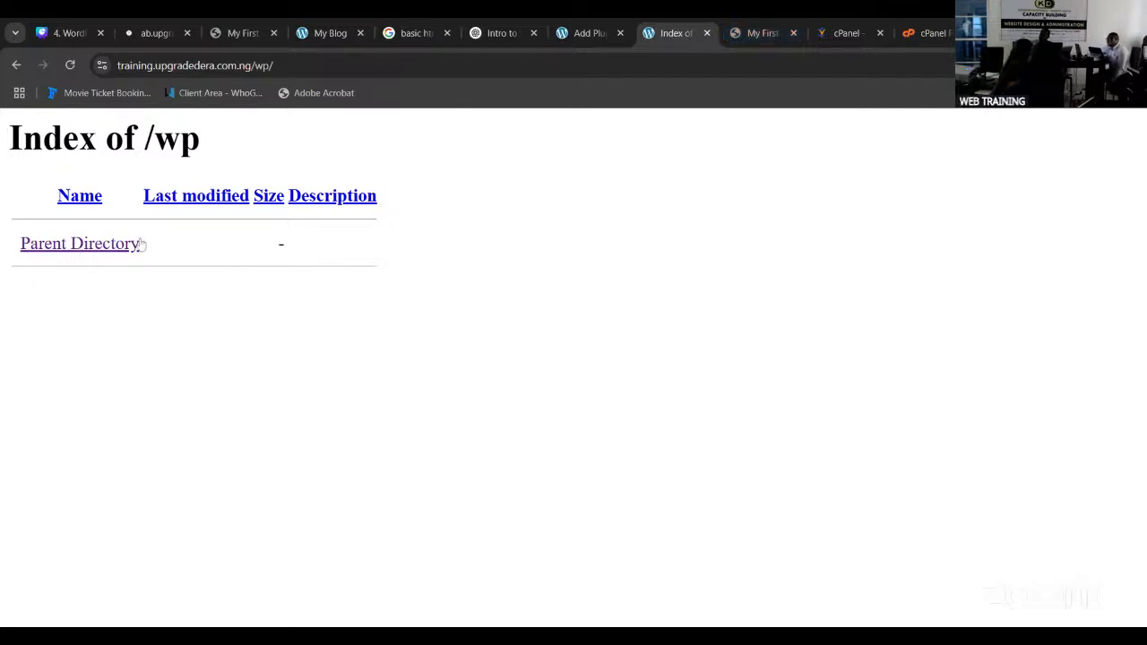
Step: Go up to the homepage, 'Awesome themes & awesome plugins', and scroll through it
left_click(118, 254)
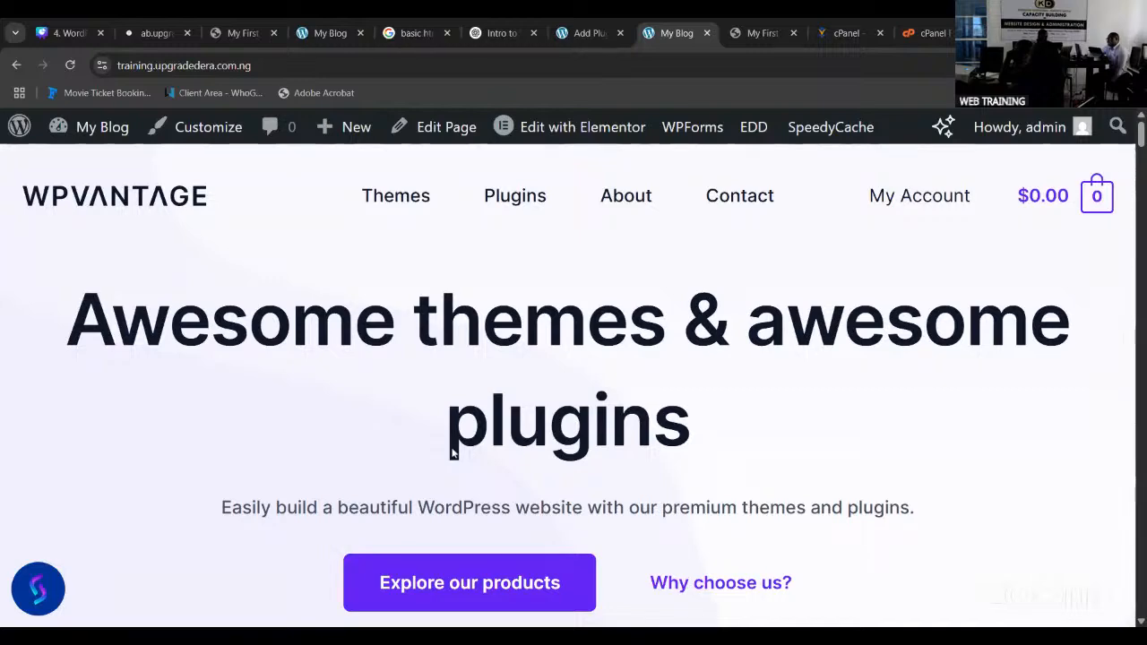
scroll(574, 376, "down", 5)
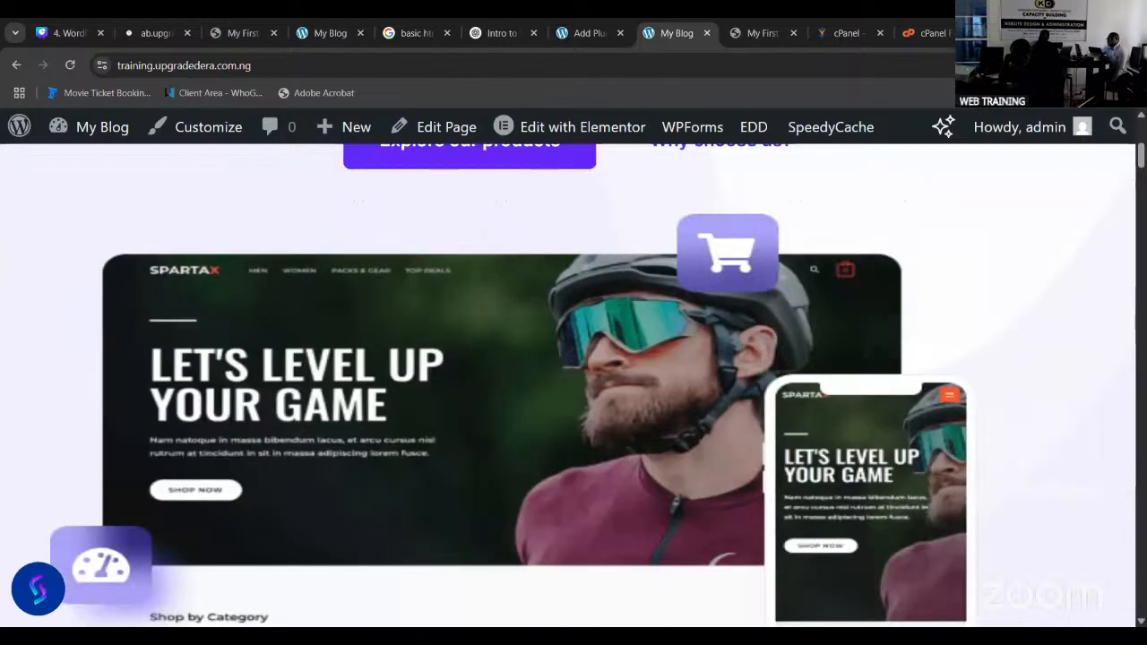
scroll(573, 377, "up", 5)
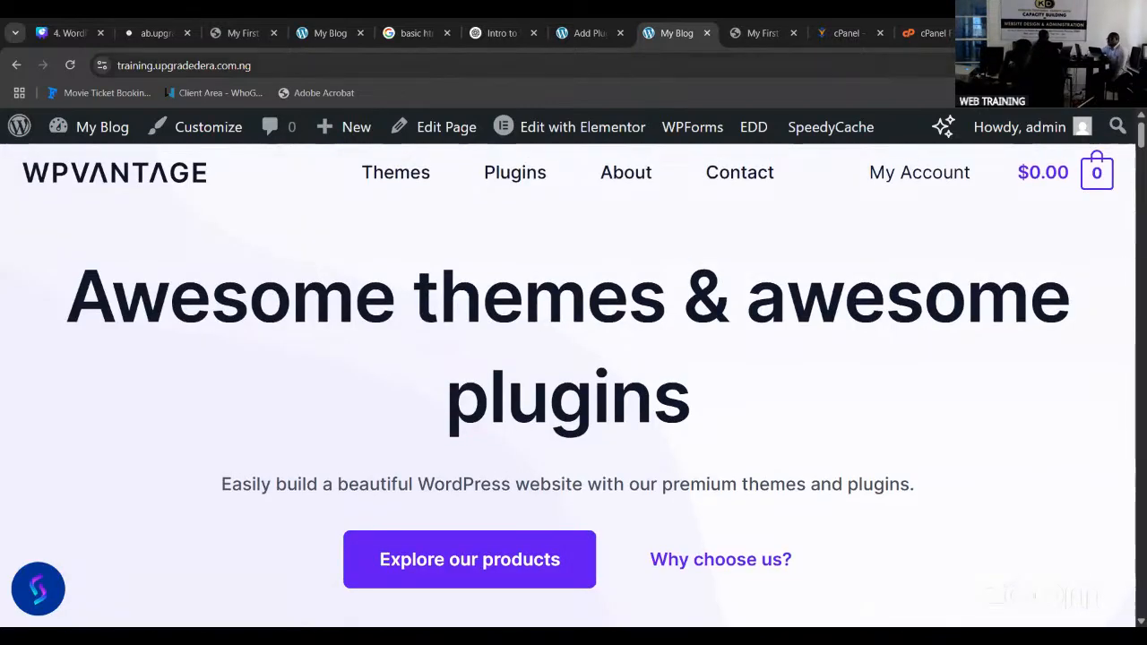
left_click(921, 29)
Step: Return to the training site's root folder and view its main index.php file
left_click(546, 267)
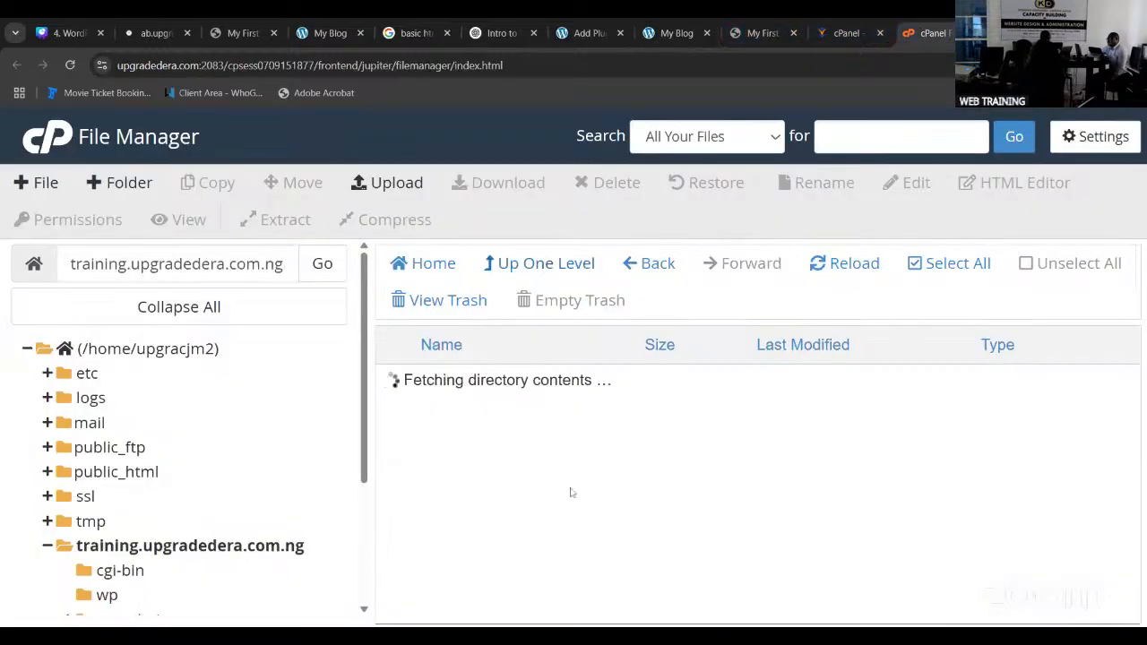
scroll(520, 489, "down", 2)
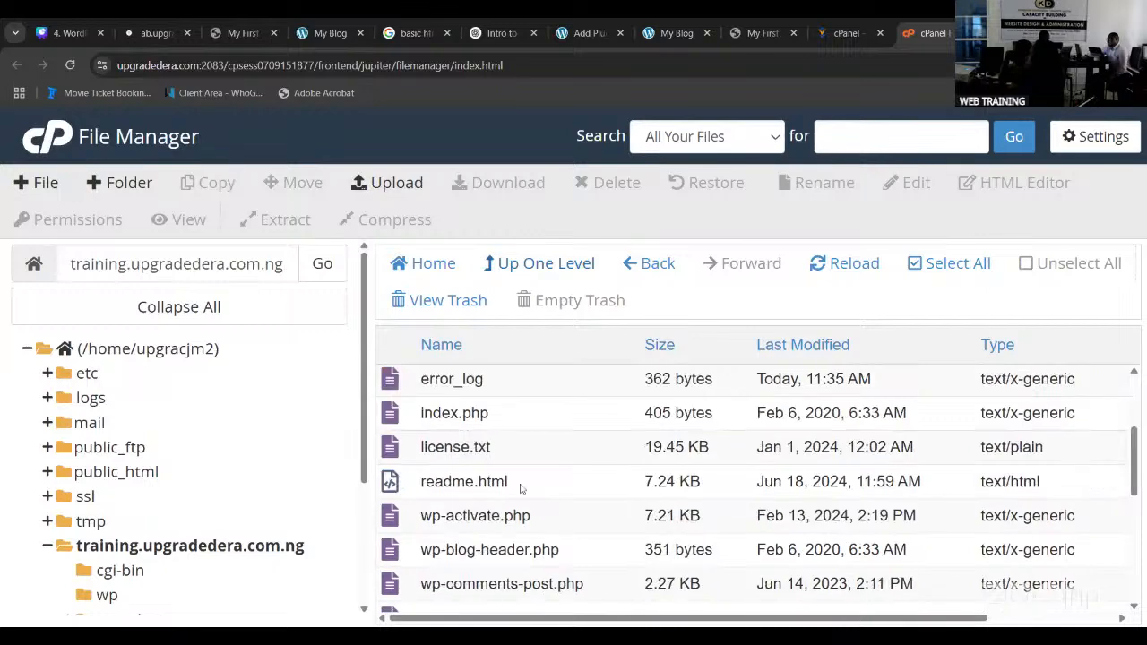
right_click(462, 414)
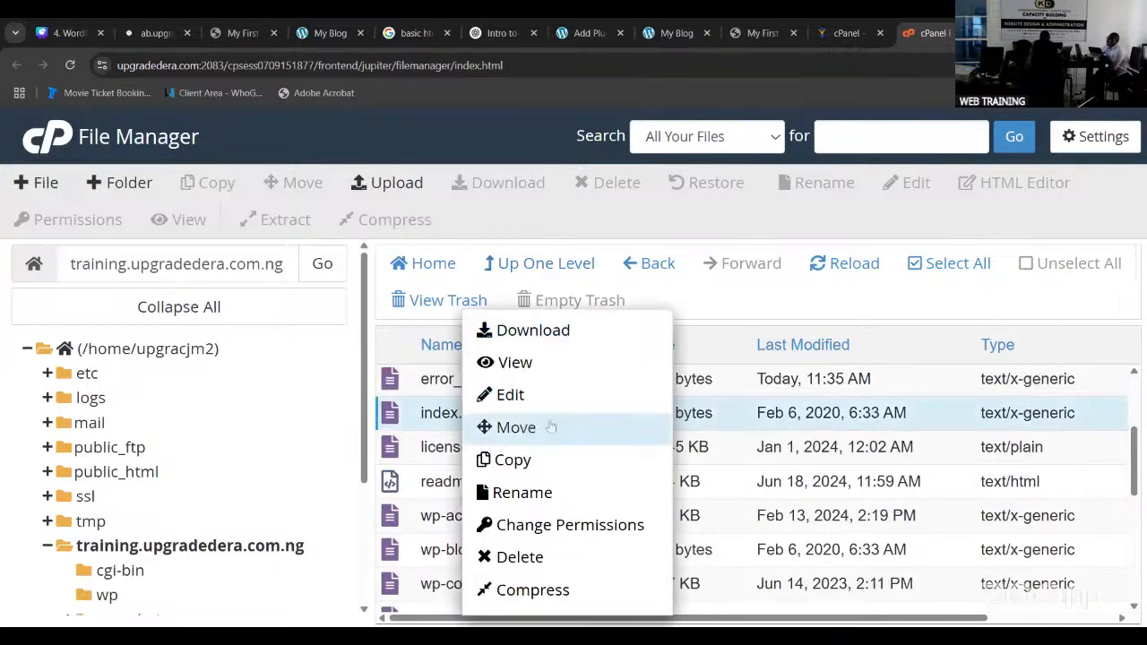
left_click(539, 368)
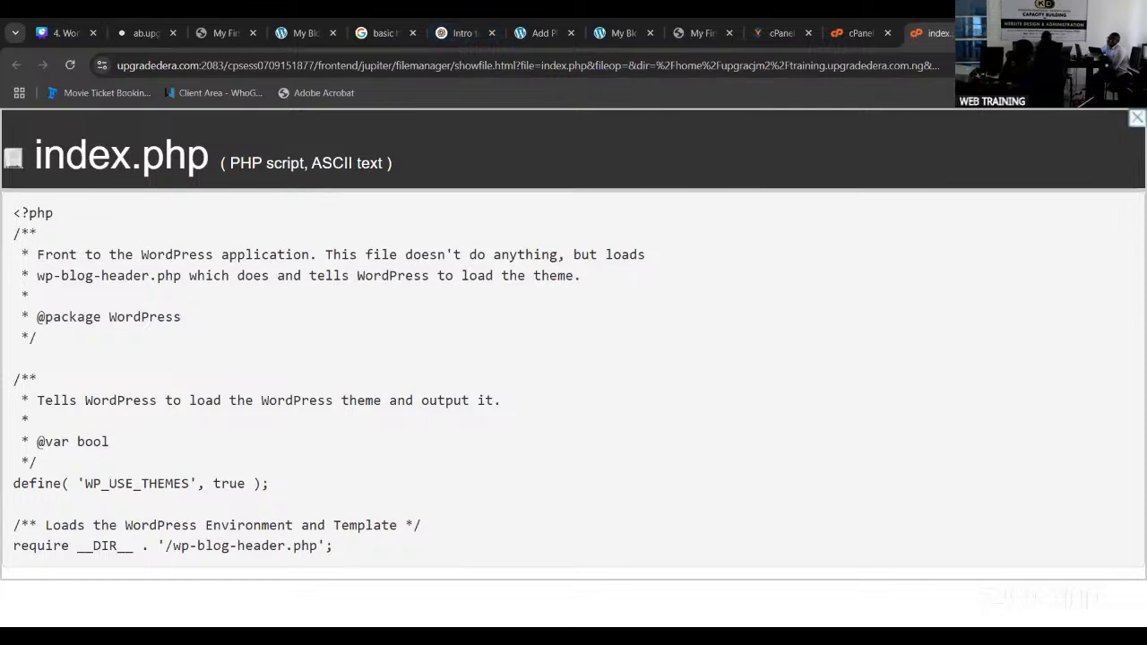
key("ctrl+w")
scroll(461, 500, "up", 1)
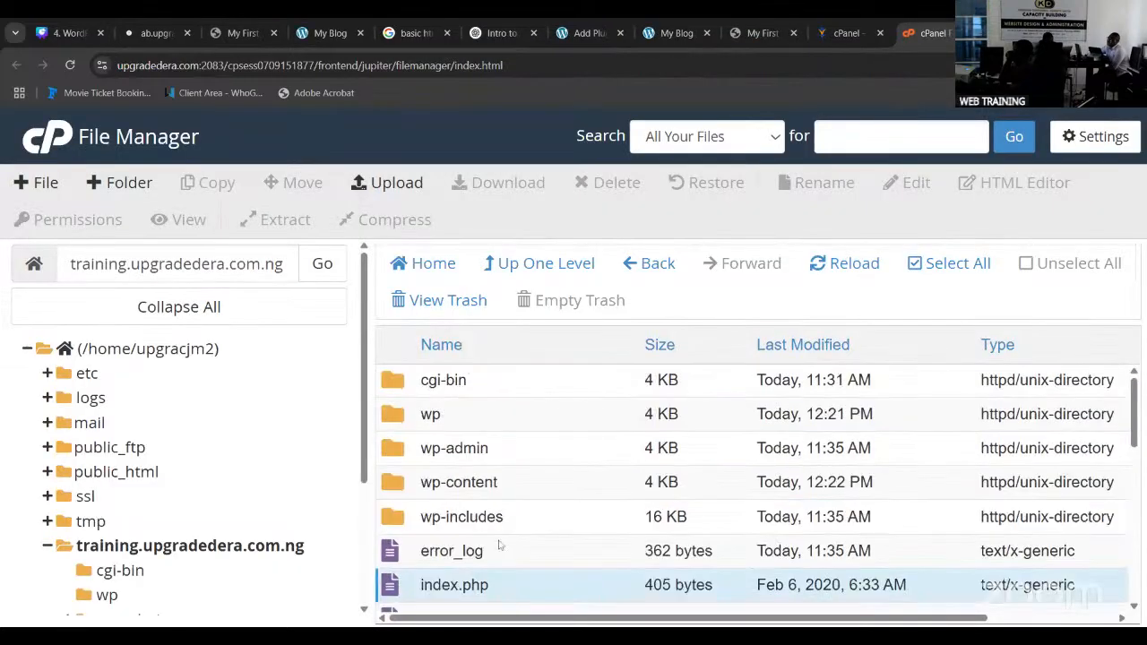
left_click(528, 491)
Step: View wp-content's 28-byte index.php, containing only '// Silence is golden.'
double_click(529, 491)
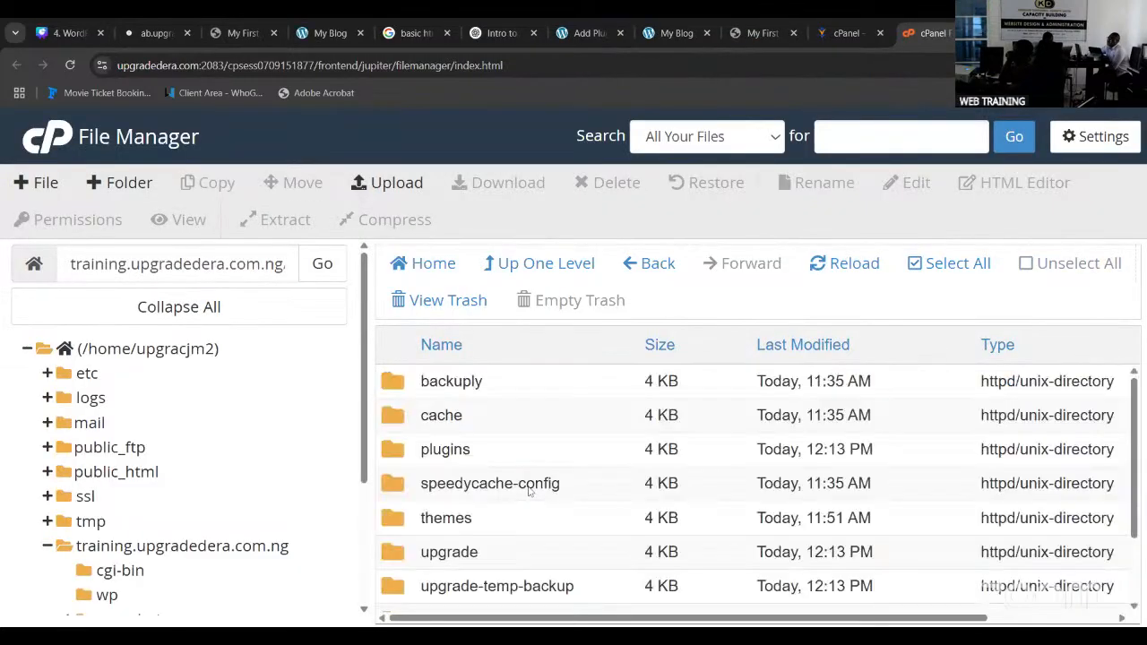
scroll(603, 529, "down", 2)
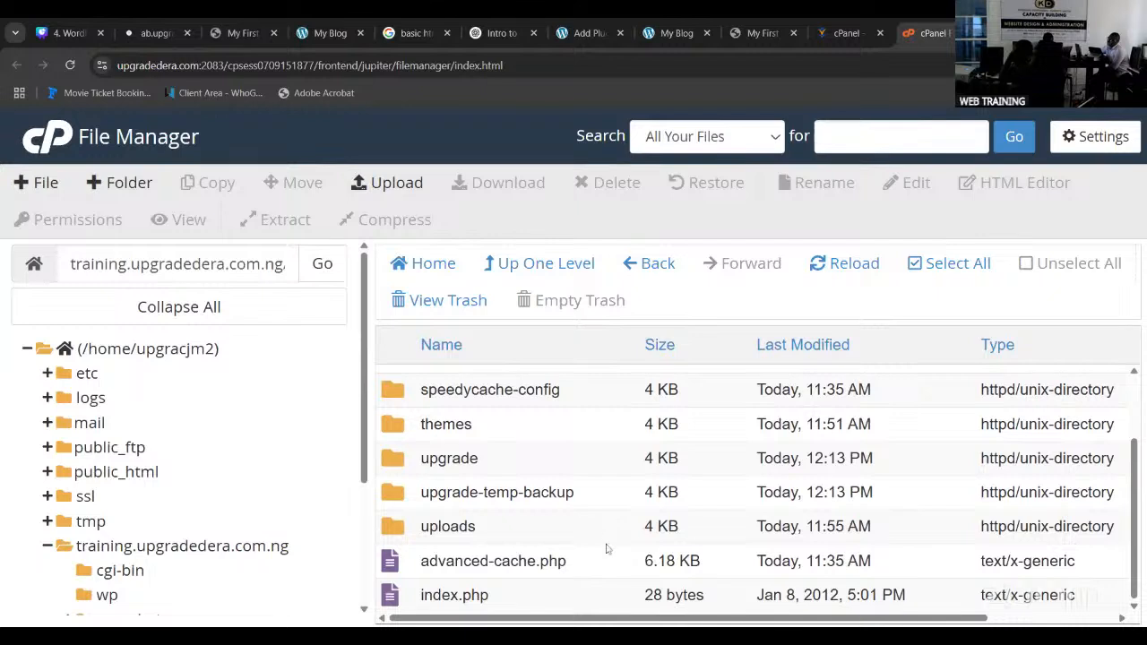
right_click(558, 596)
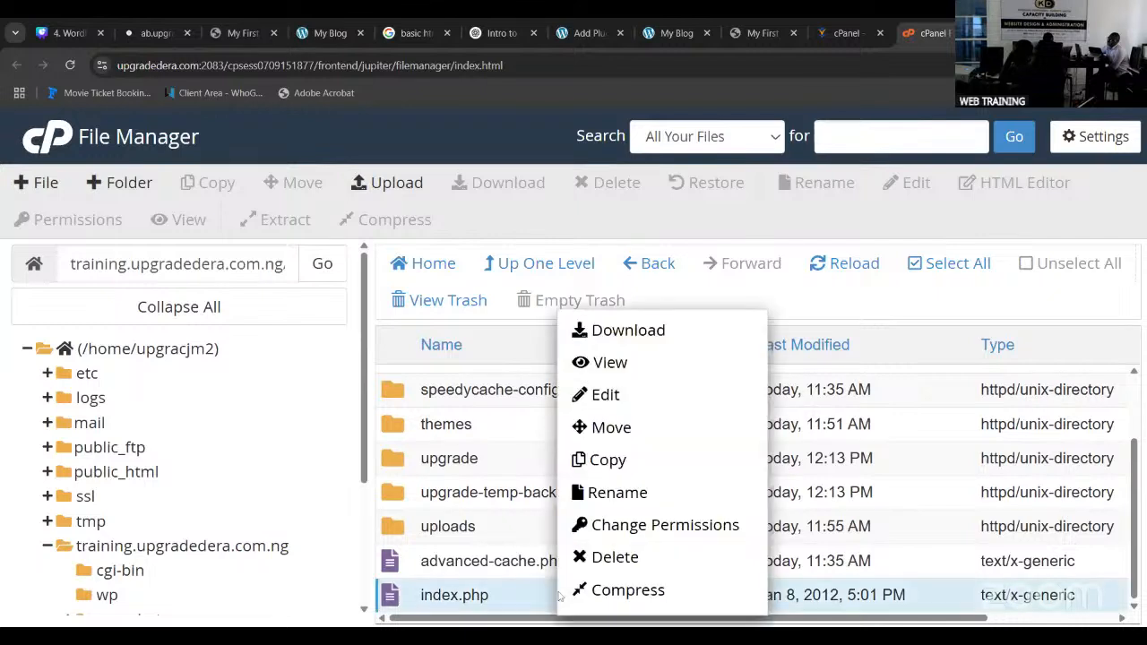
left_click(651, 370)
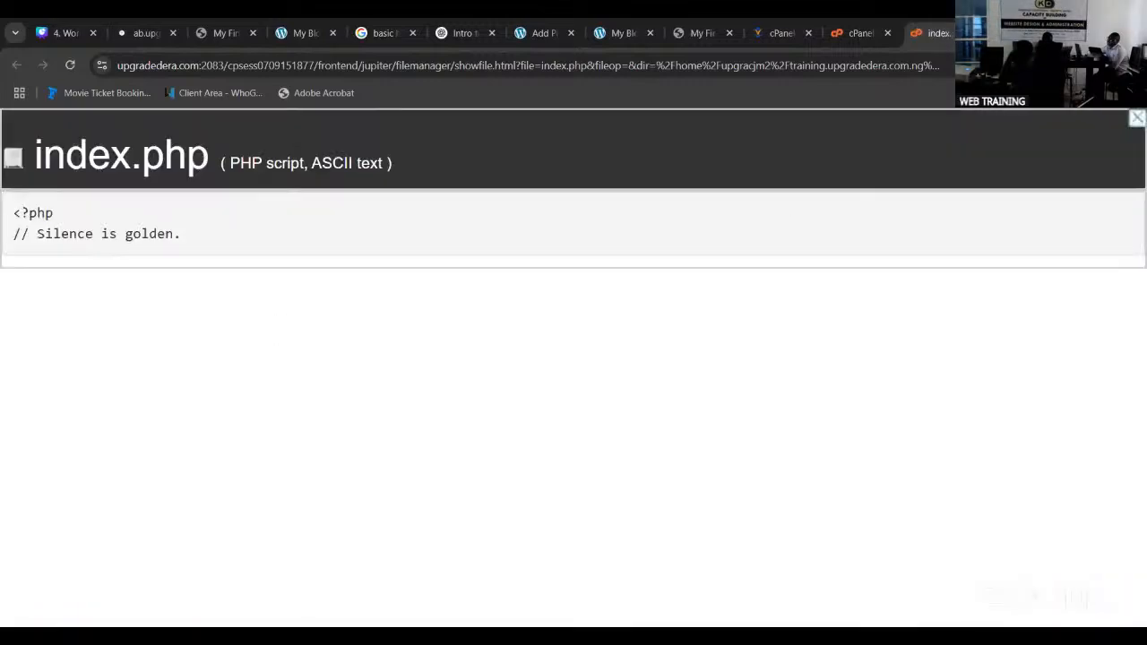
key("ctrl+w")
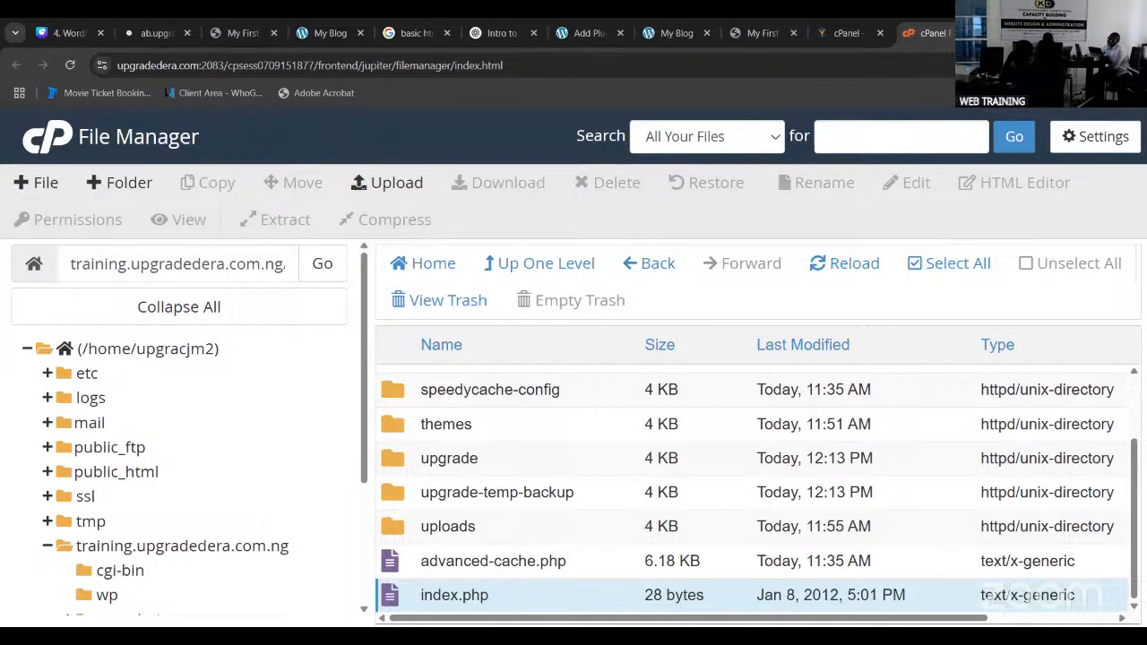
scroll(757, 491, "up", 2)
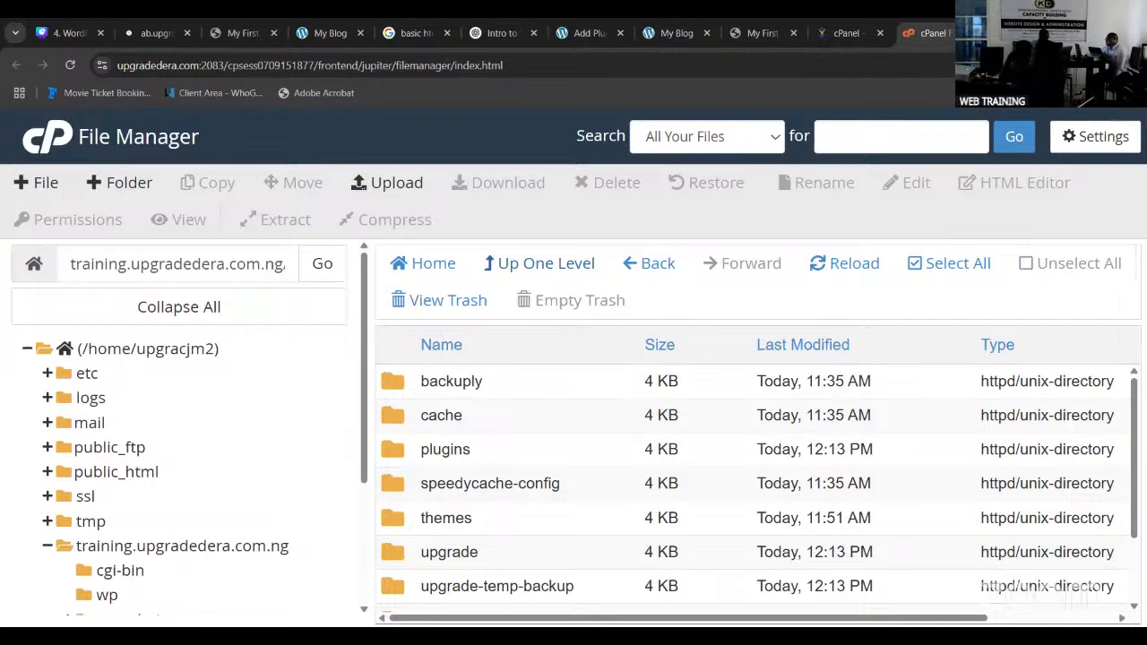
Step: Scroll through the admin's All Pages list of the site's 18 pages
left_click(663, 29)
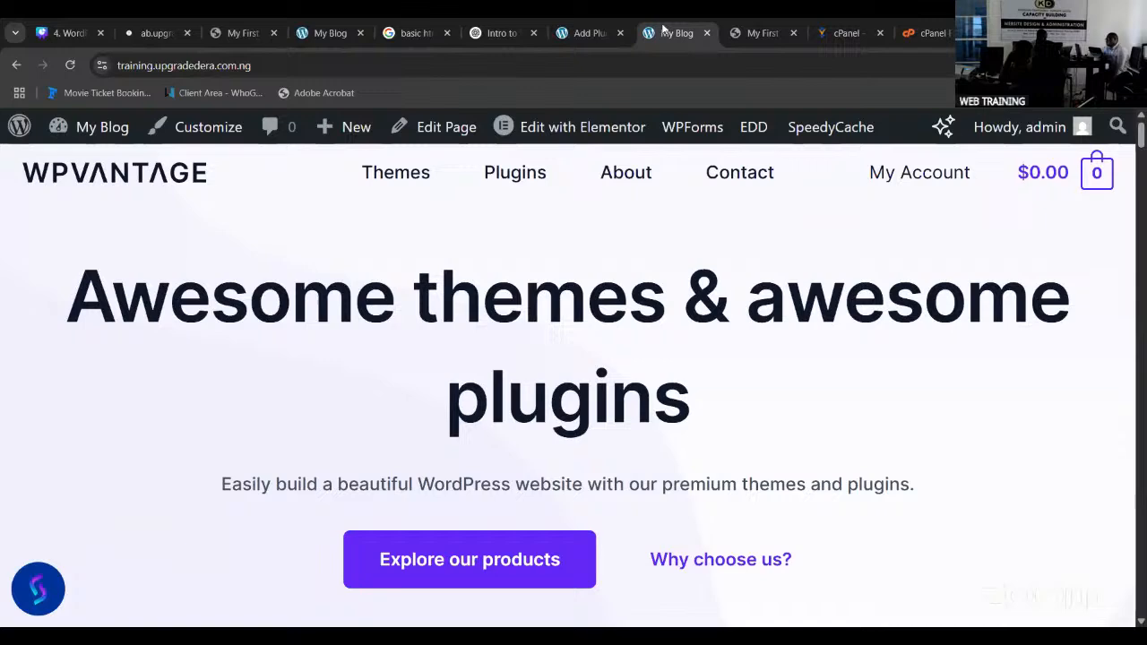
left_click(583, 32)
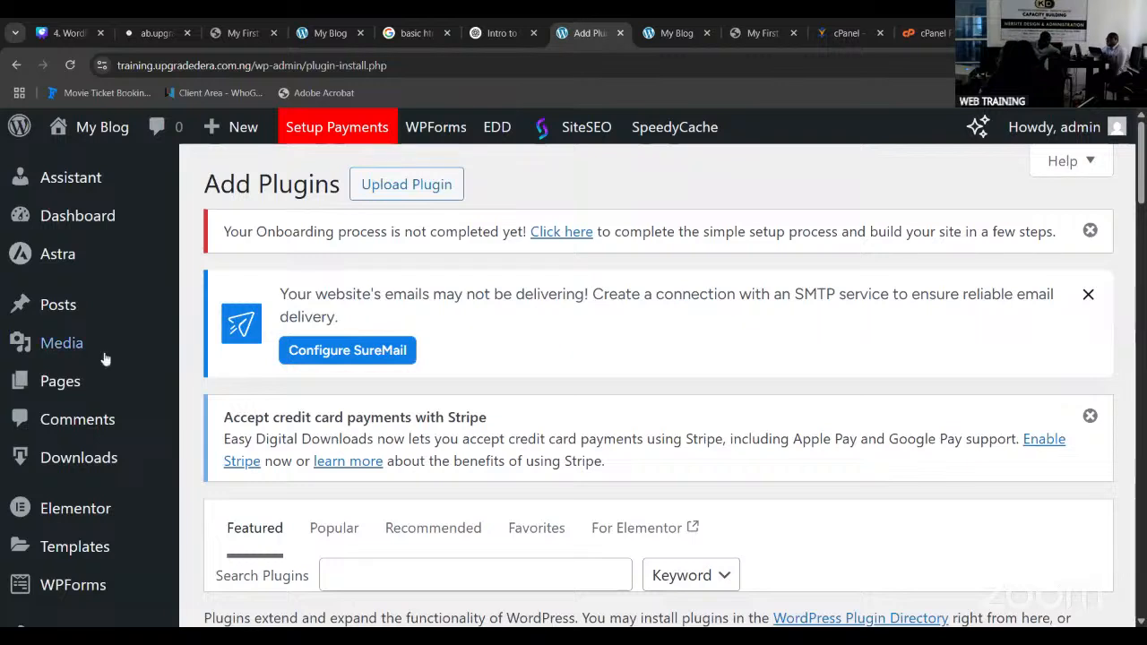
left_click(71, 385)
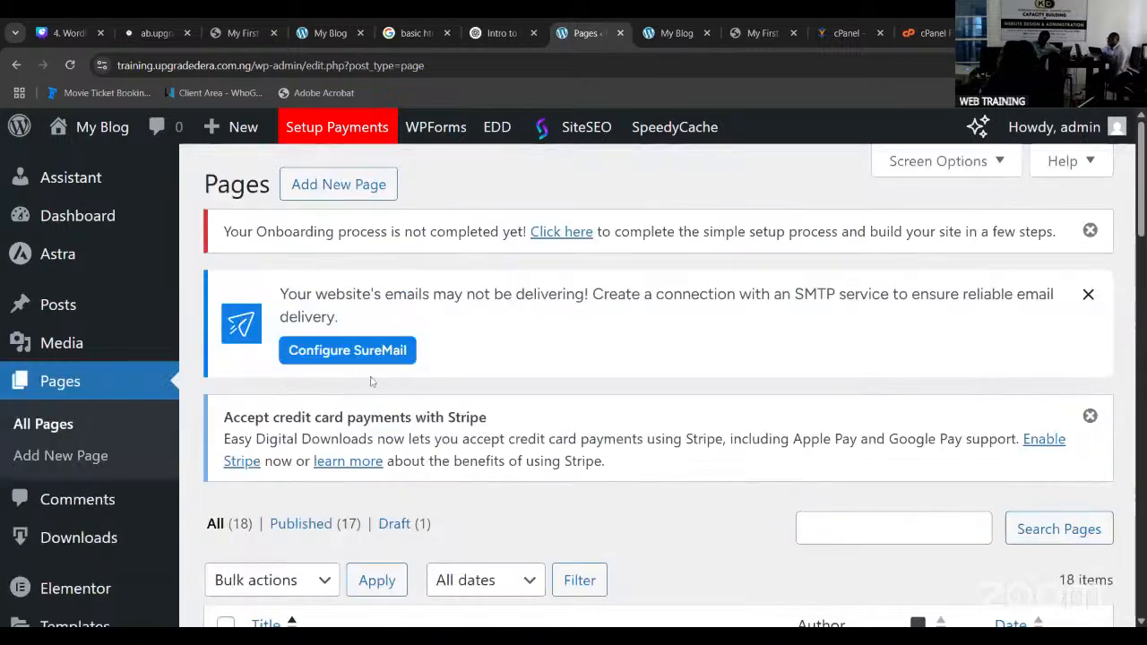
scroll(322, 449, "down", 4)
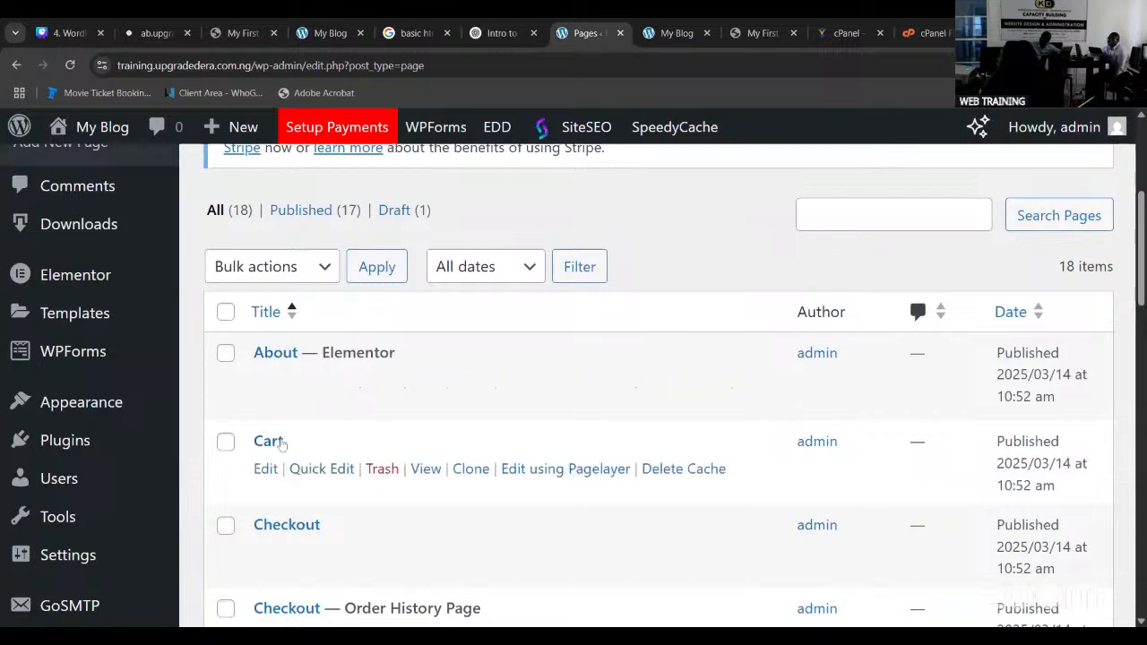
scroll(282, 445, "down", 1)
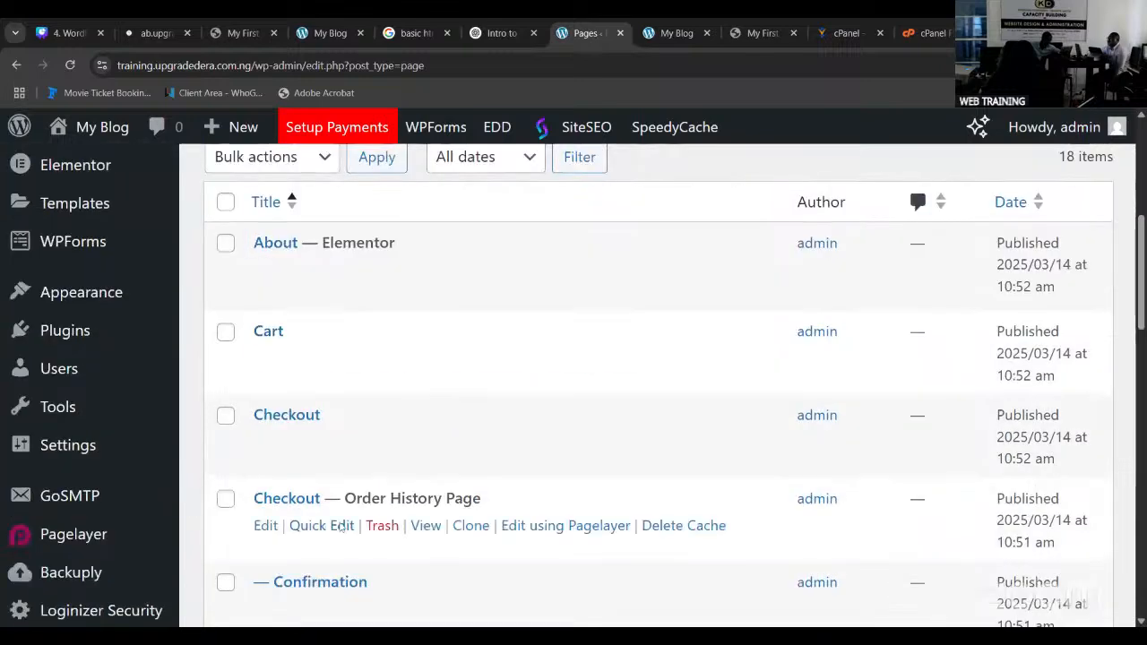
scroll(340, 529, "down", 2)
scroll(341, 529, "down", 8)
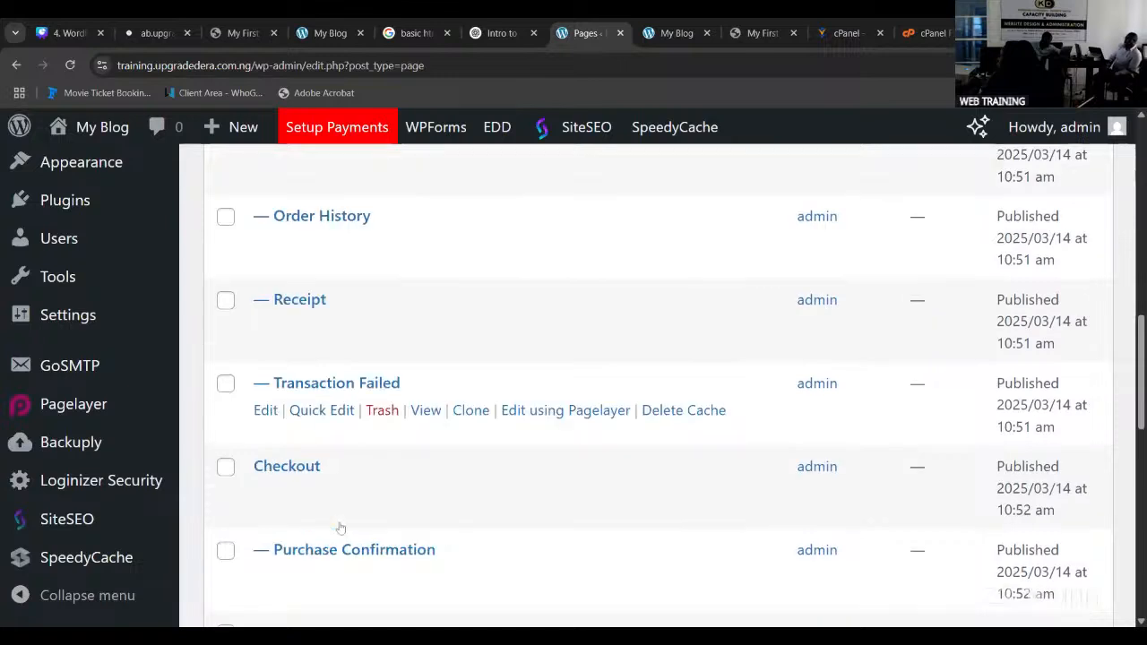
scroll(341, 531, "down", 1)
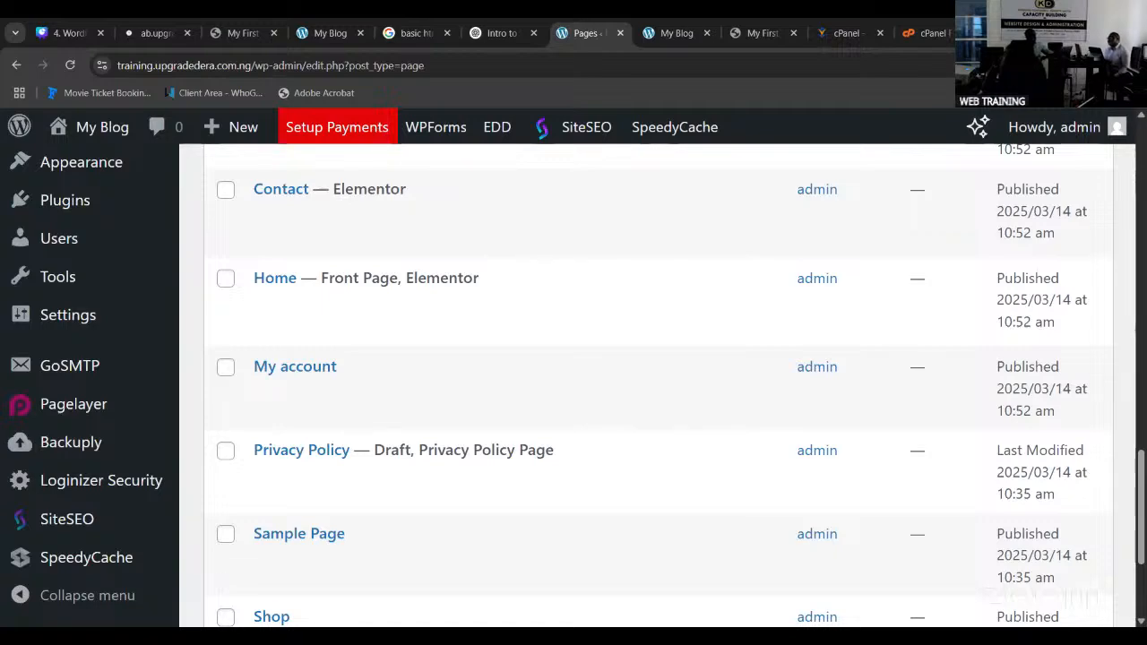
left_click(927, 30)
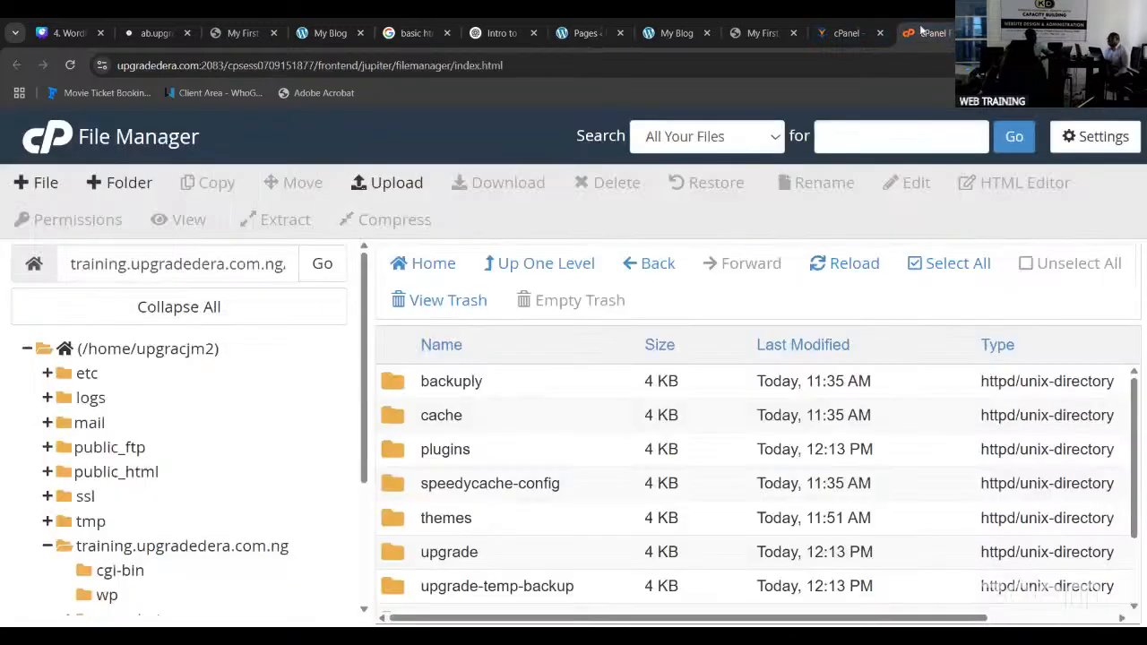
Step: Go up to the training.upgradedera.com.ng folder and open its empty wp folder
left_click(851, 33)
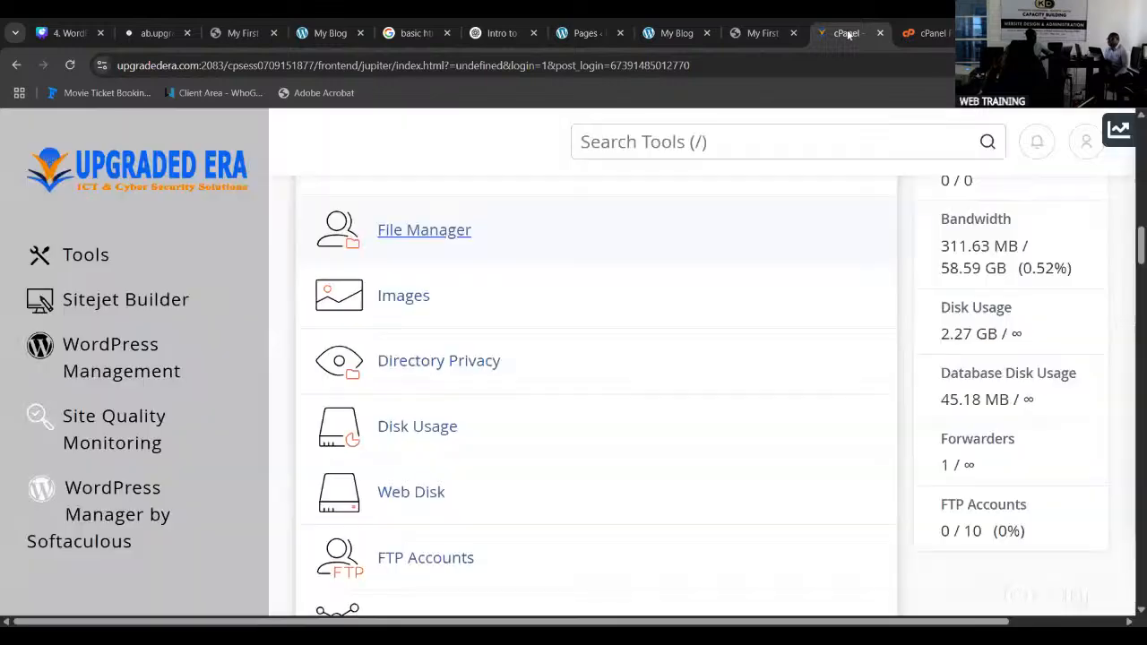
left_click(928, 34)
scroll(506, 506, "down", 3)
scroll(507, 507, "up", 2)
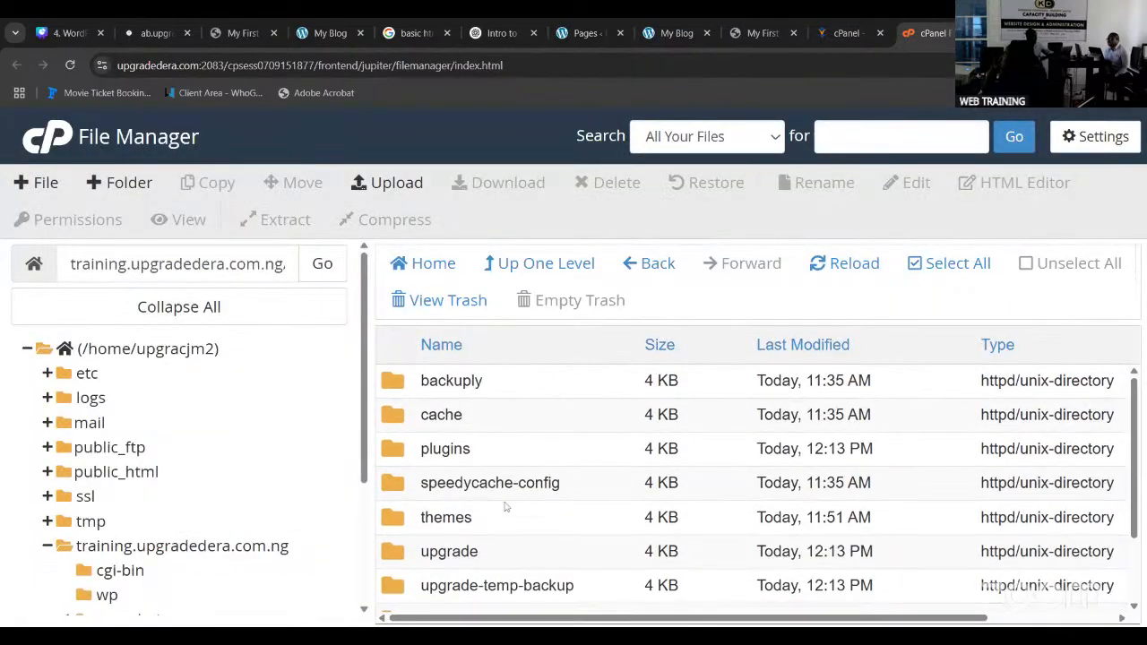
scroll(506, 506, "down", 2)
scroll(511, 484, "up", 2)
left_click(524, 274)
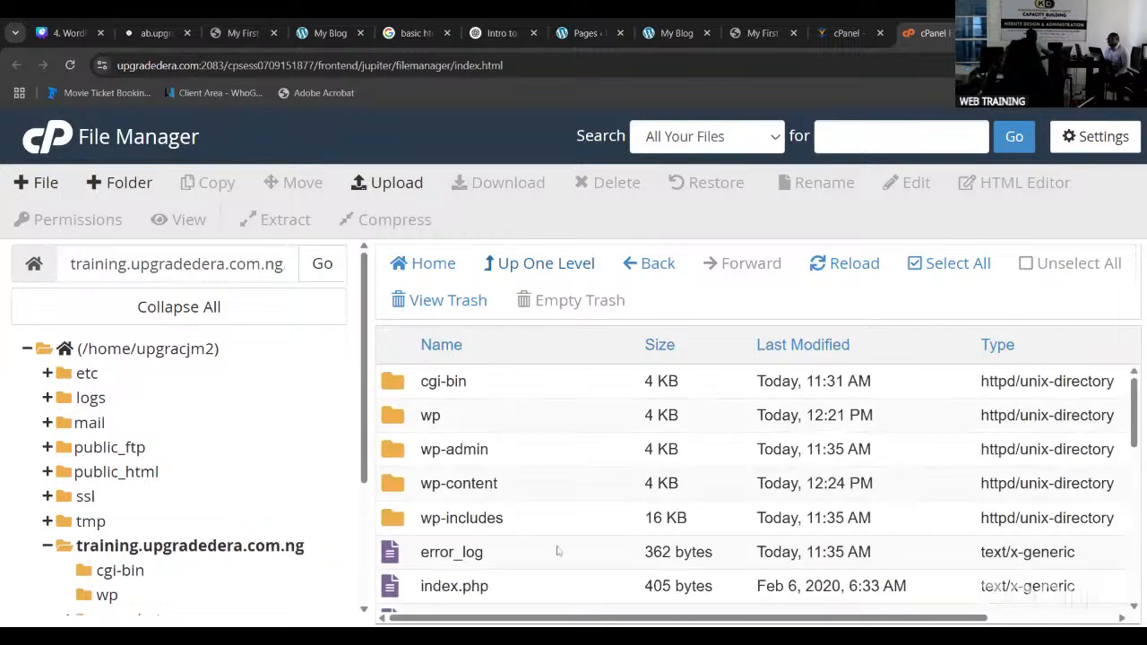
scroll(553, 553, "down", 3)
scroll(553, 553, "down", 2)
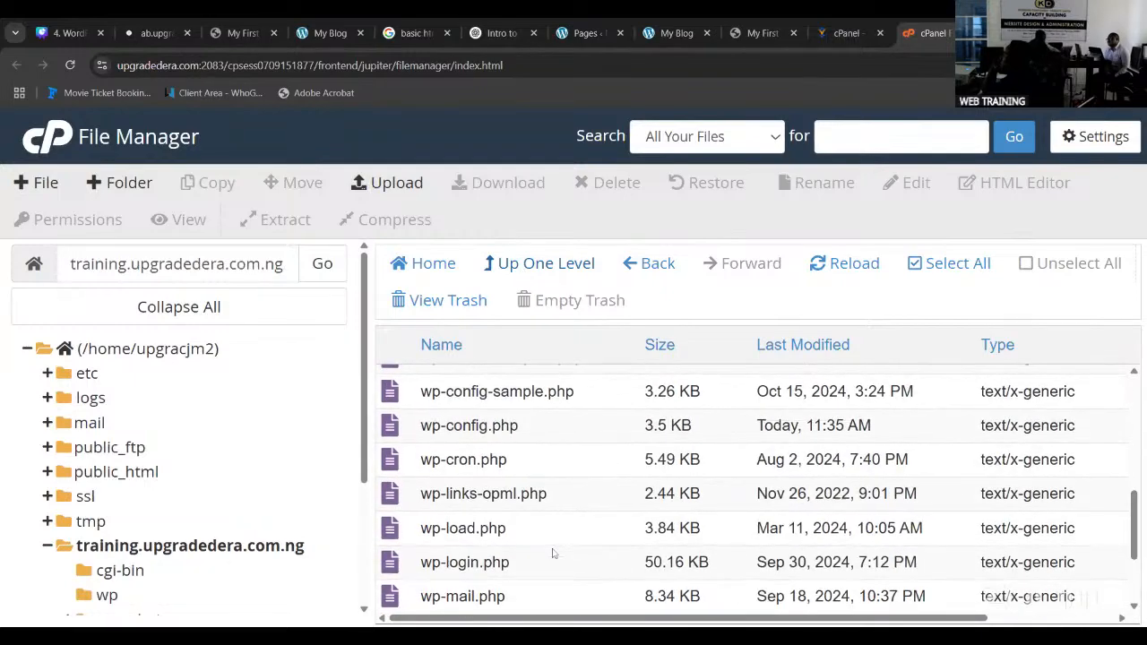
scroll(553, 553, "up", 5)
left_click(456, 417)
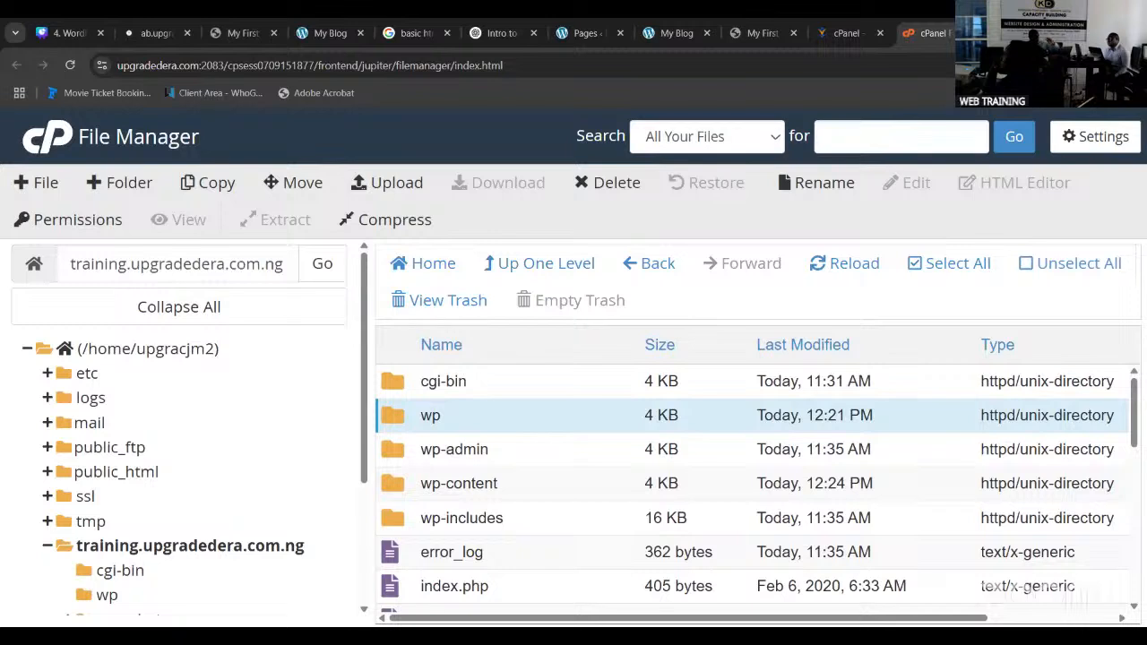
double_click(448, 417)
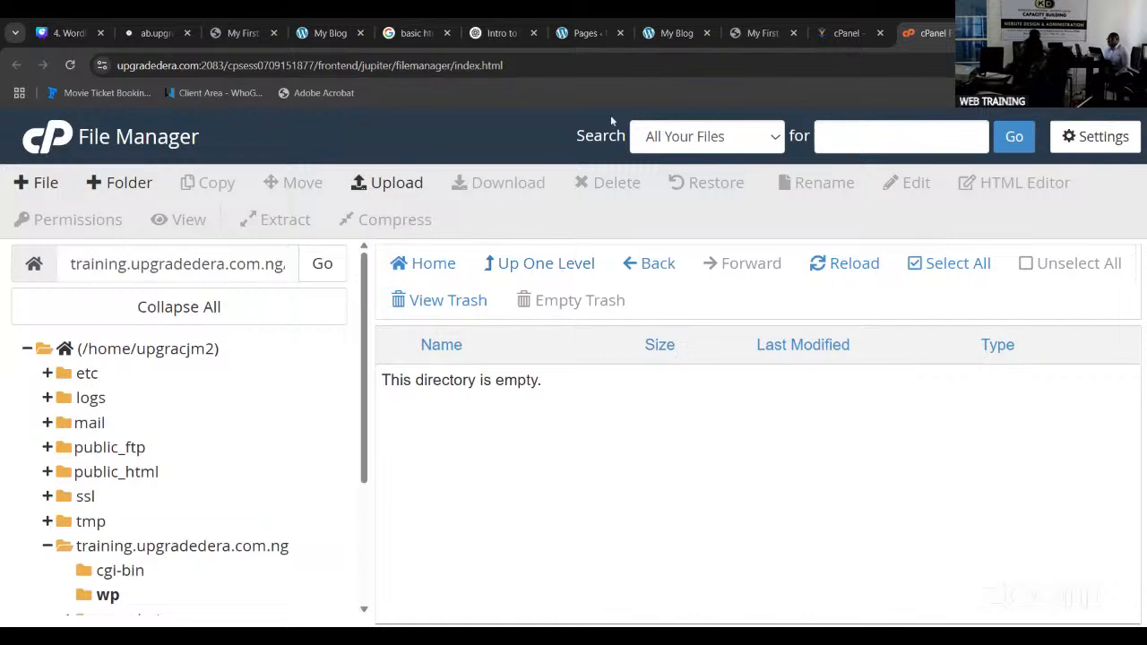
Step: Open WordPress Management to list WP Toolkit's 7 WordPress installations
left_click(854, 32)
scroll(249, 504, "down", 1)
left_click(105, 345)
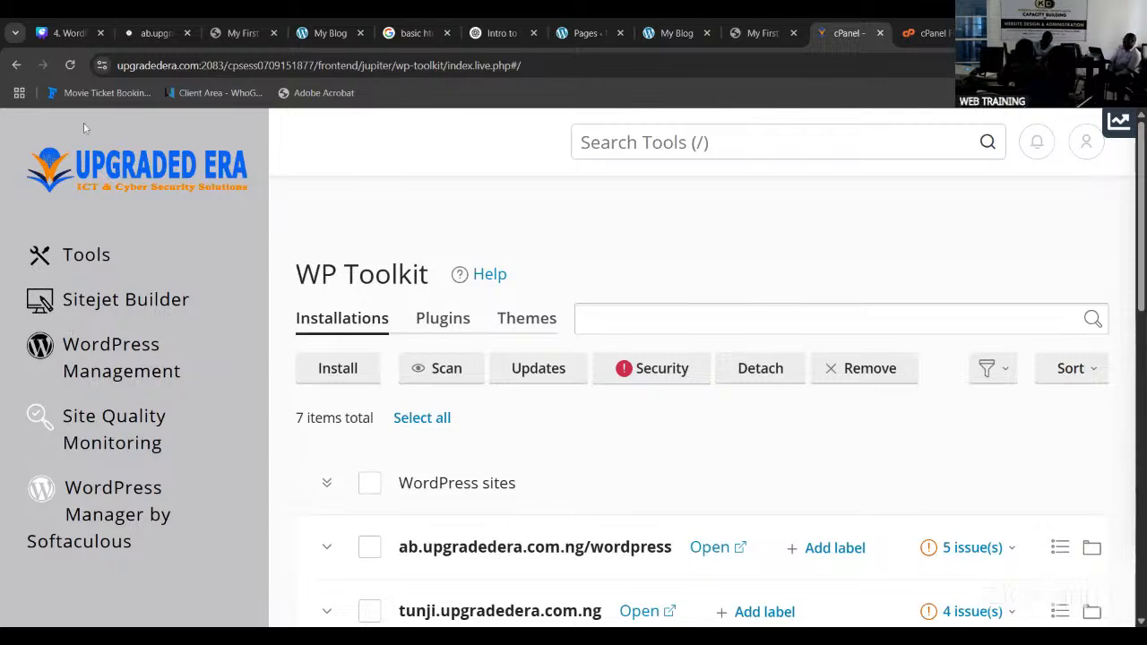
left_click(678, 29)
scroll(573, 385, "down", 3)
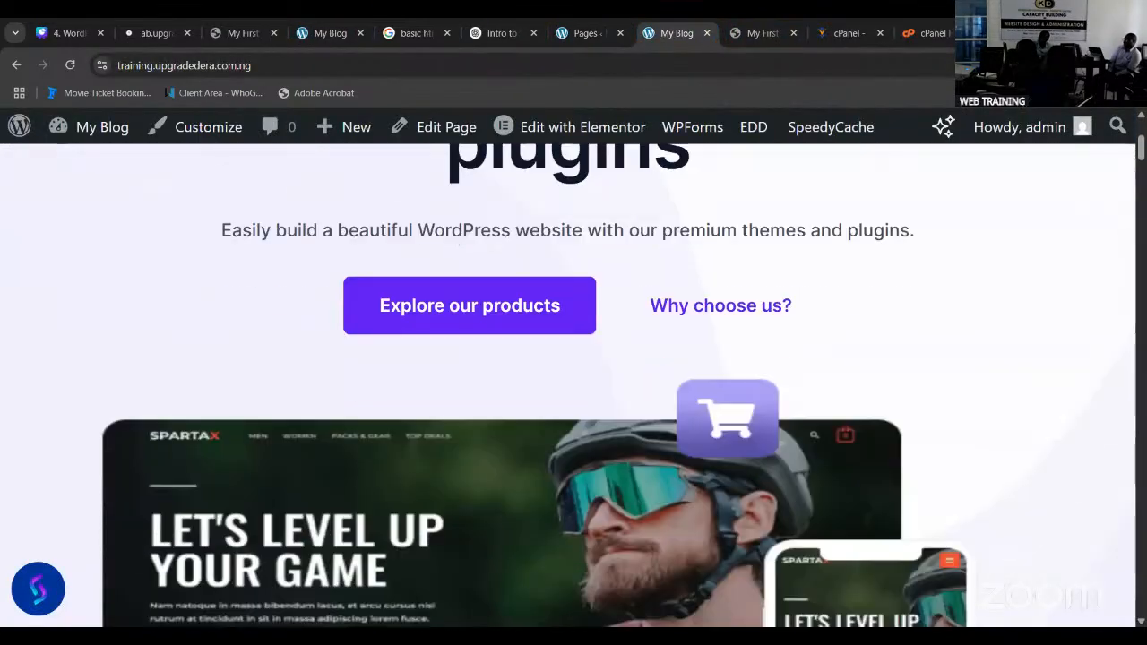
scroll(573, 385, "down", 1)
scroll(573, 386, "up", 2)
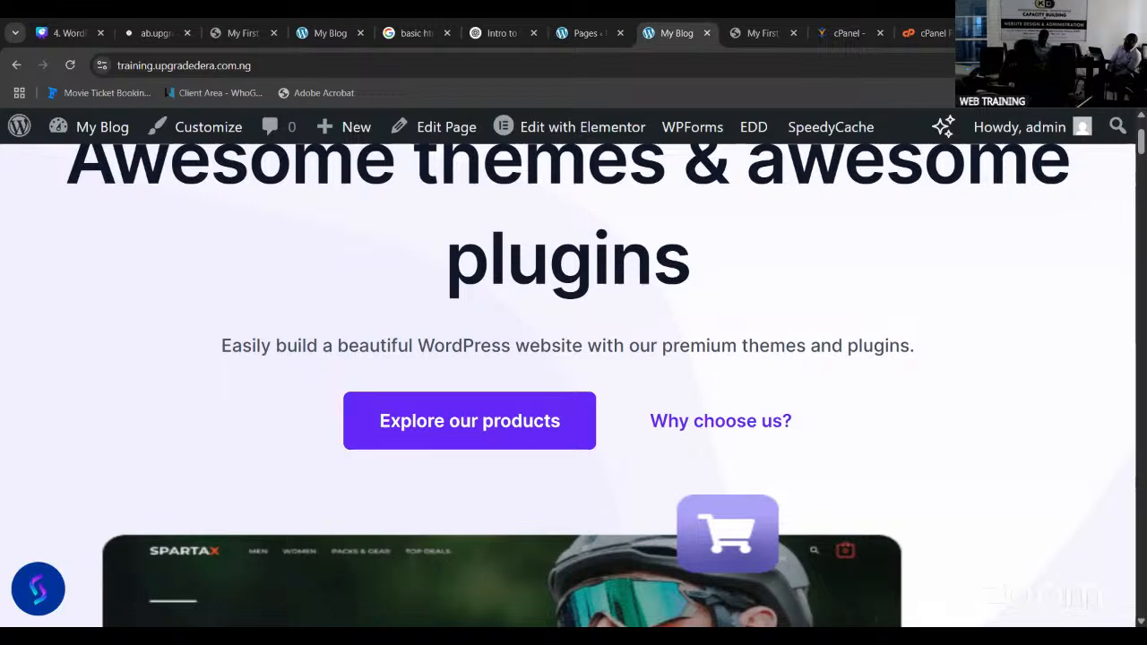
left_click(840, 24)
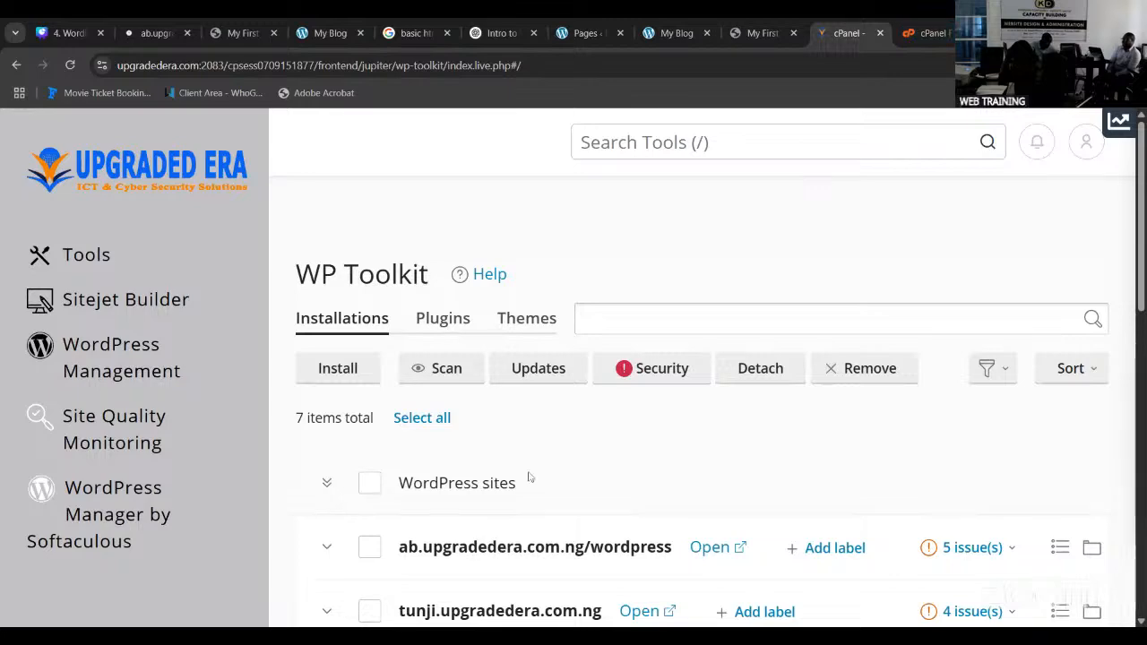
scroll(529, 477, "down", 4)
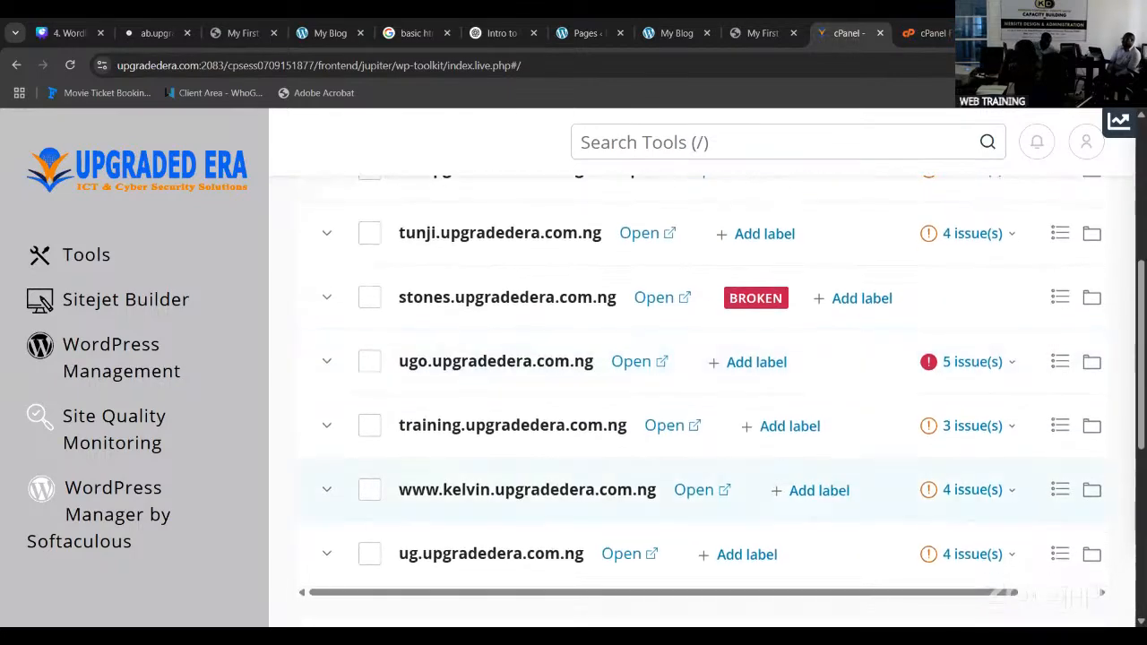
scroll(529, 477, "down", 2)
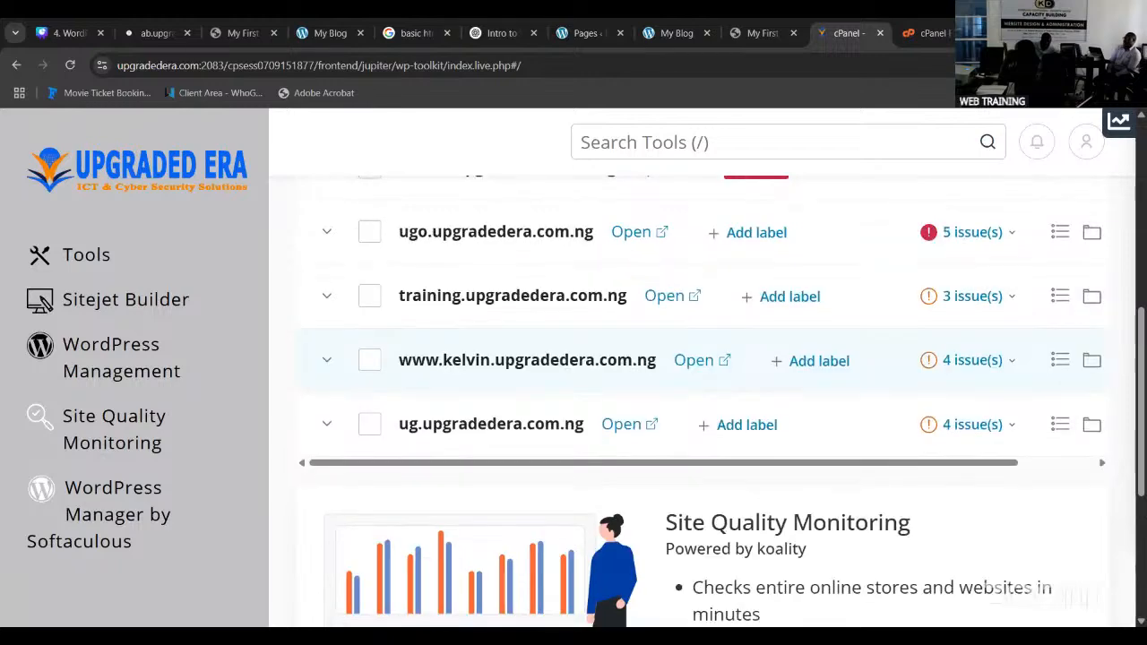
scroll(699, 359, "up", 1)
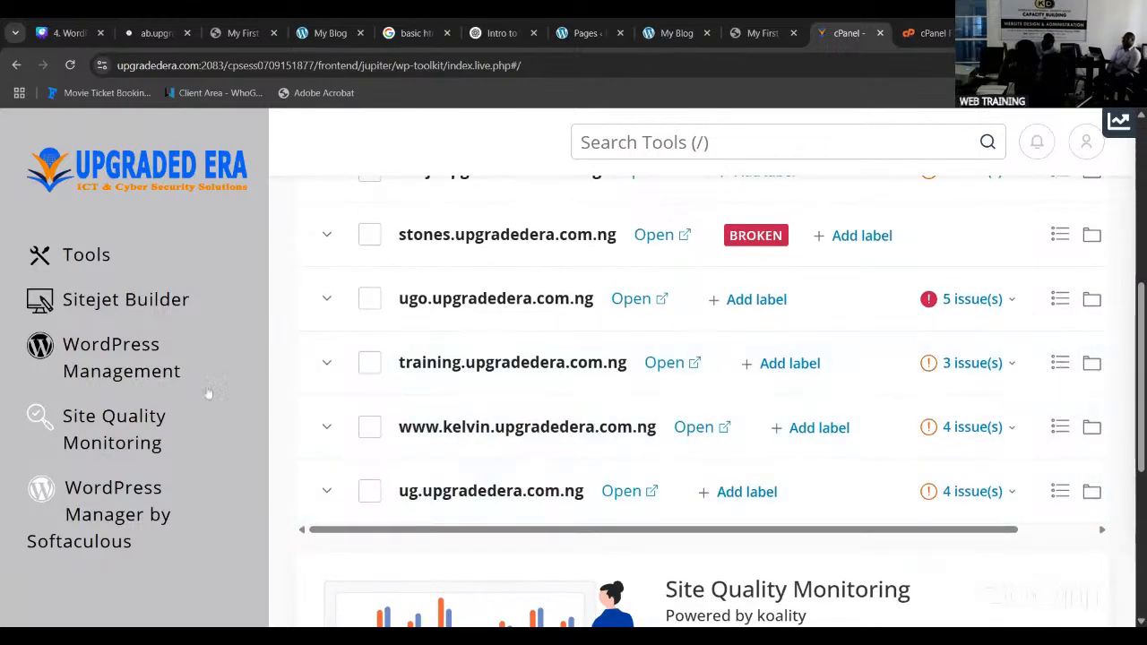
Step: Open the Softaculous WordPress manager and scroll down to the installations list
left_click(99, 492)
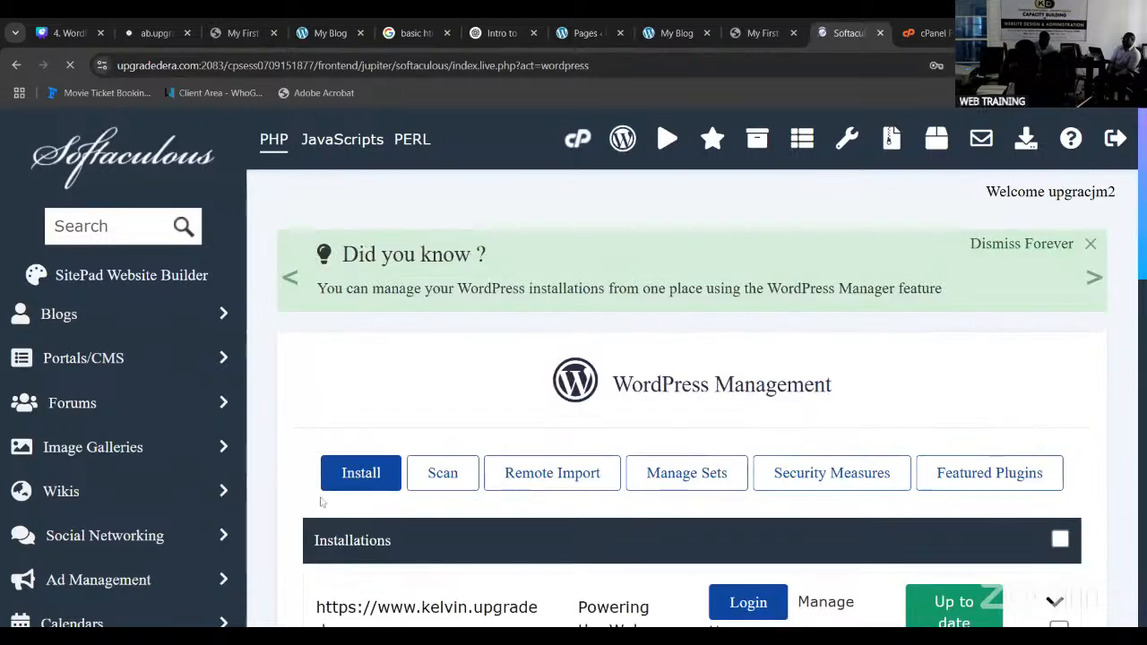
scroll(323, 511, "down", 3)
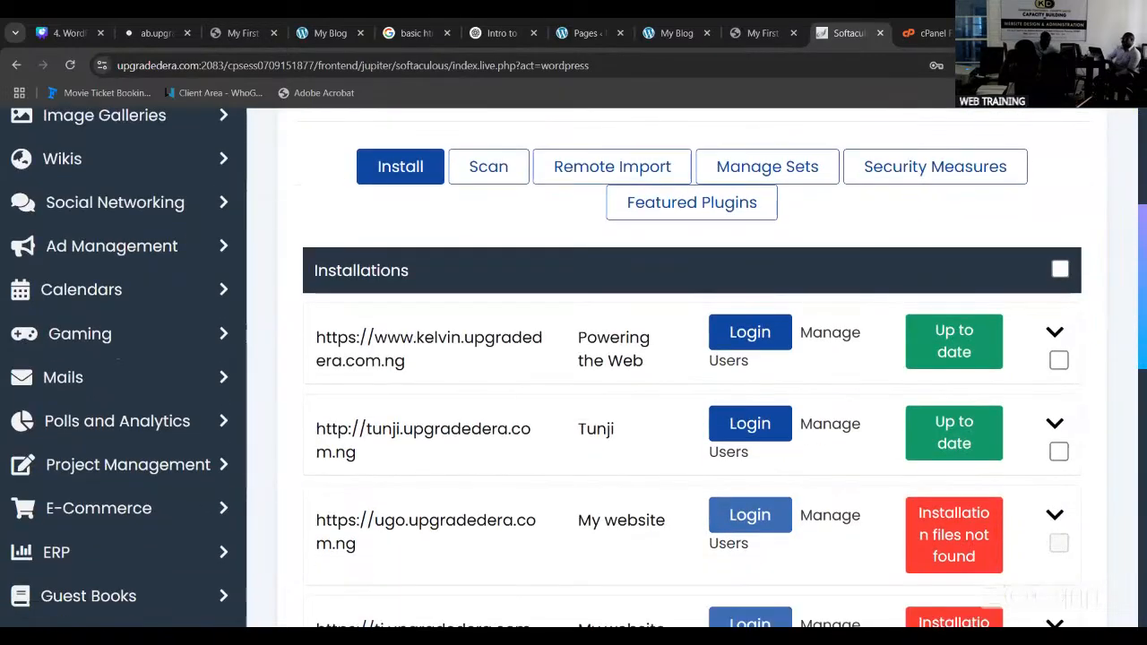
scroll(678, 456, "down", 1)
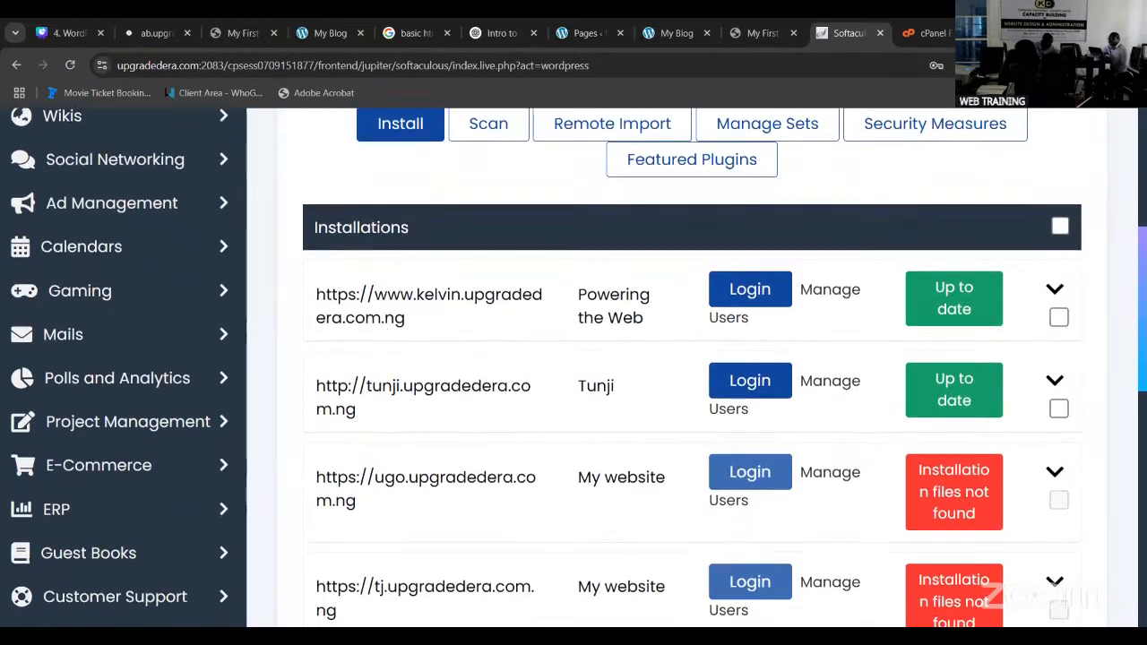
scroll(567, 435, "down", 6)
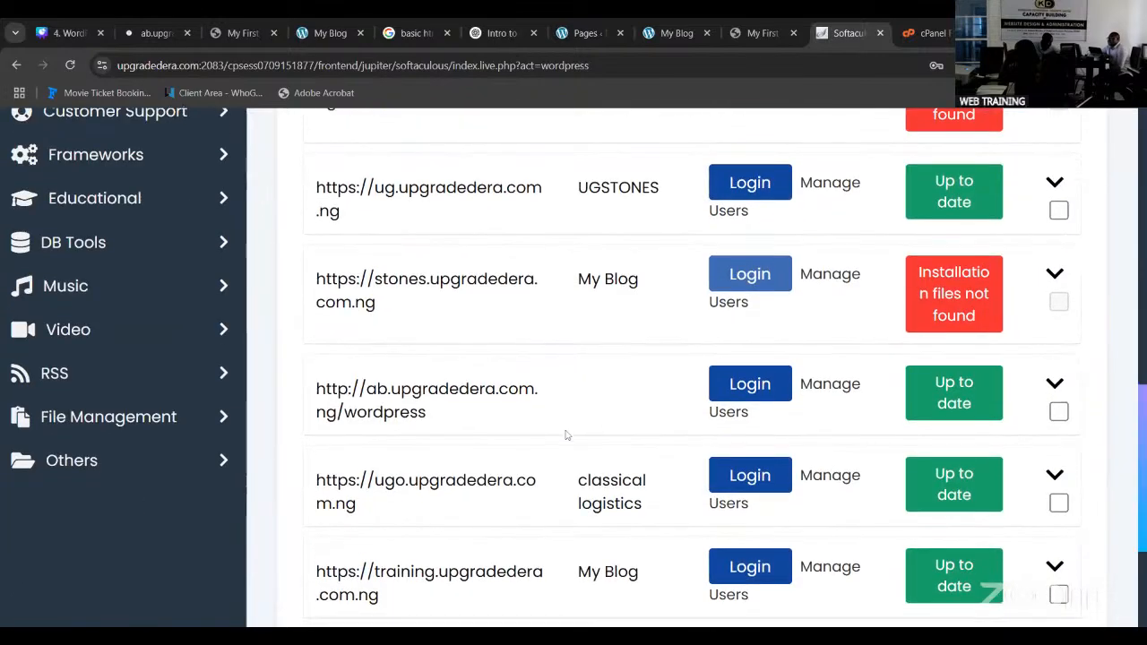
scroll(567, 436, "down", 2)
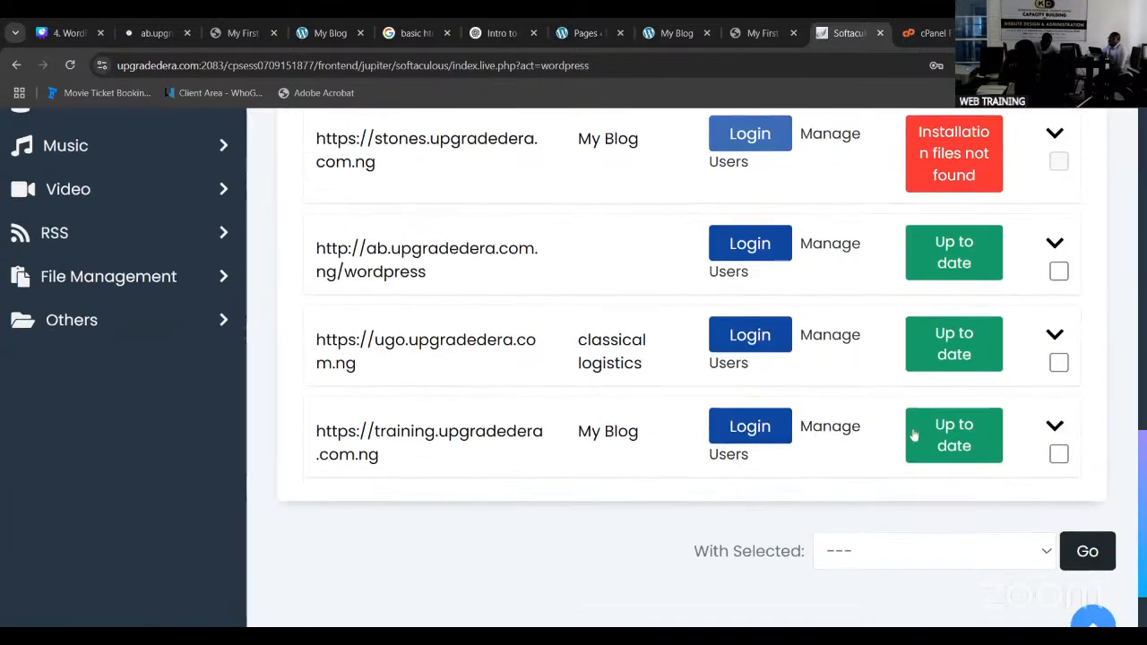
Step: Expand training.upgradedera.com.ng's details, showing WordPress 6.7.2 up to date and site name My Blog
left_click(1055, 426)
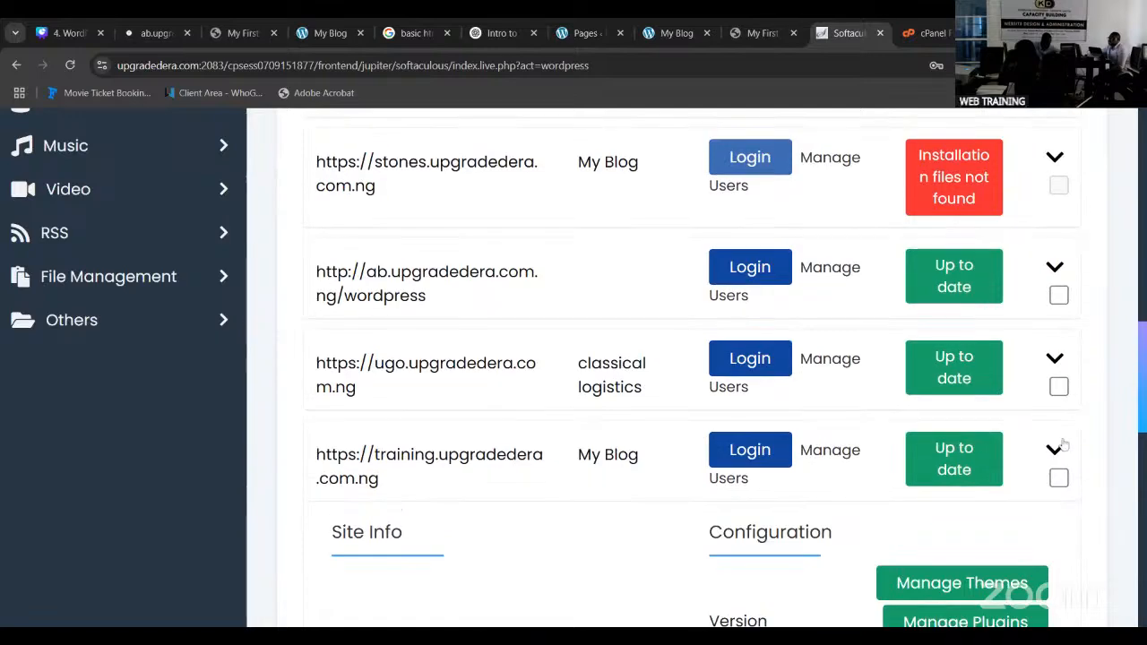
scroll(1009, 492, "down", 2)
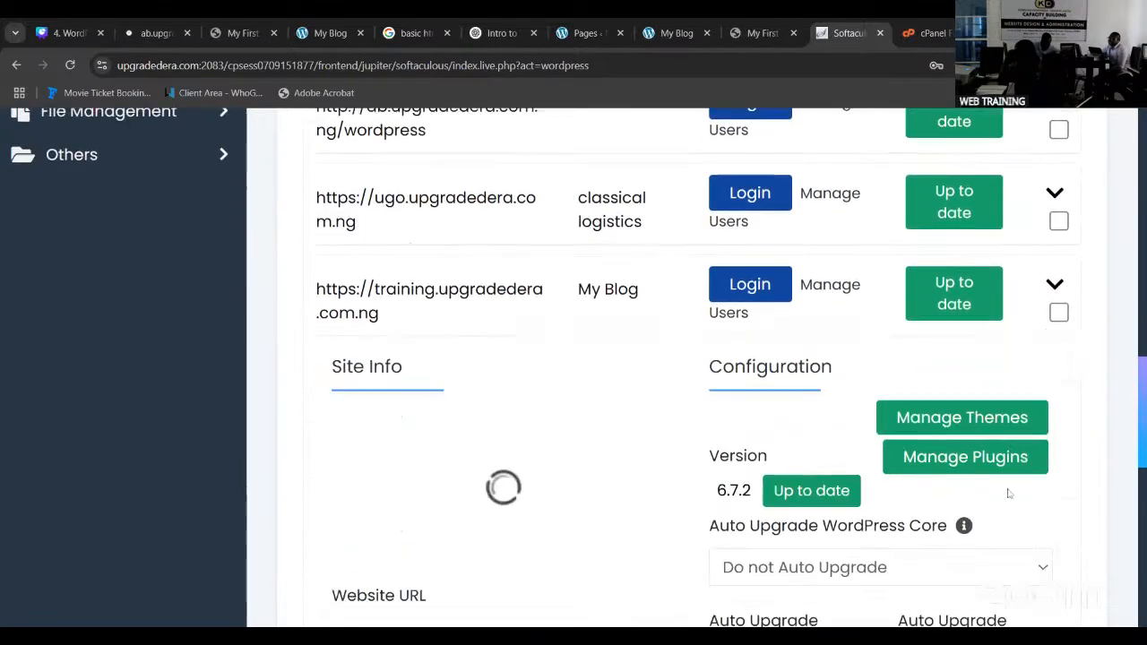
scroll(1009, 493, "down", 1)
scroll(1009, 493, "down", 1)
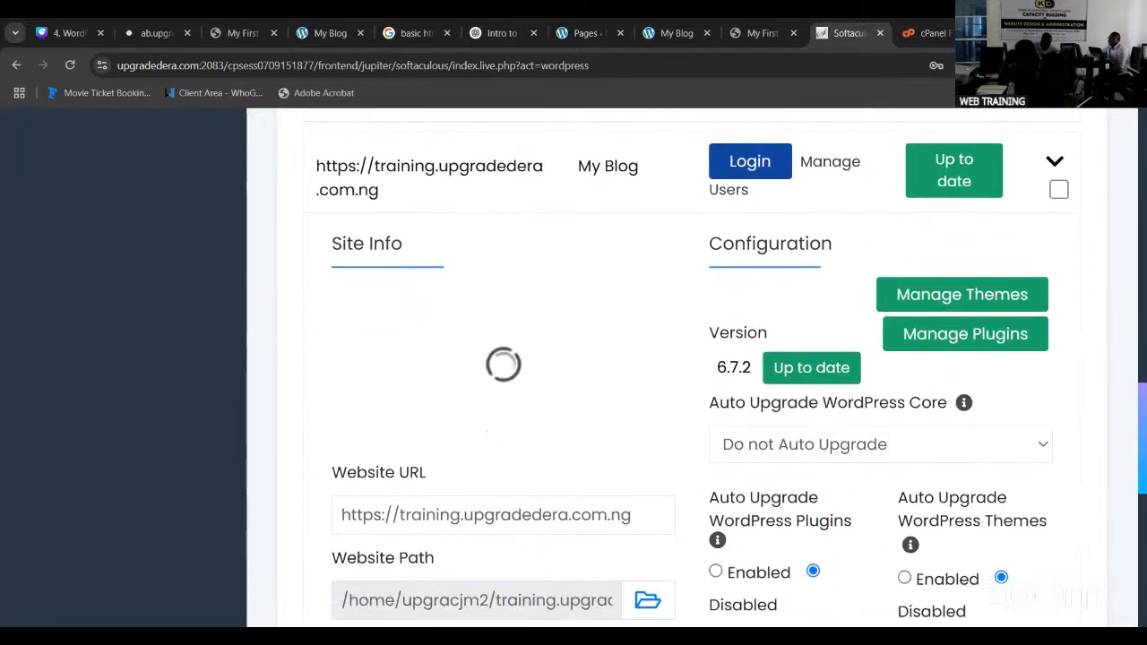
scroll(1010, 493, "down", 3)
scroll(1010, 493, "up", 2)
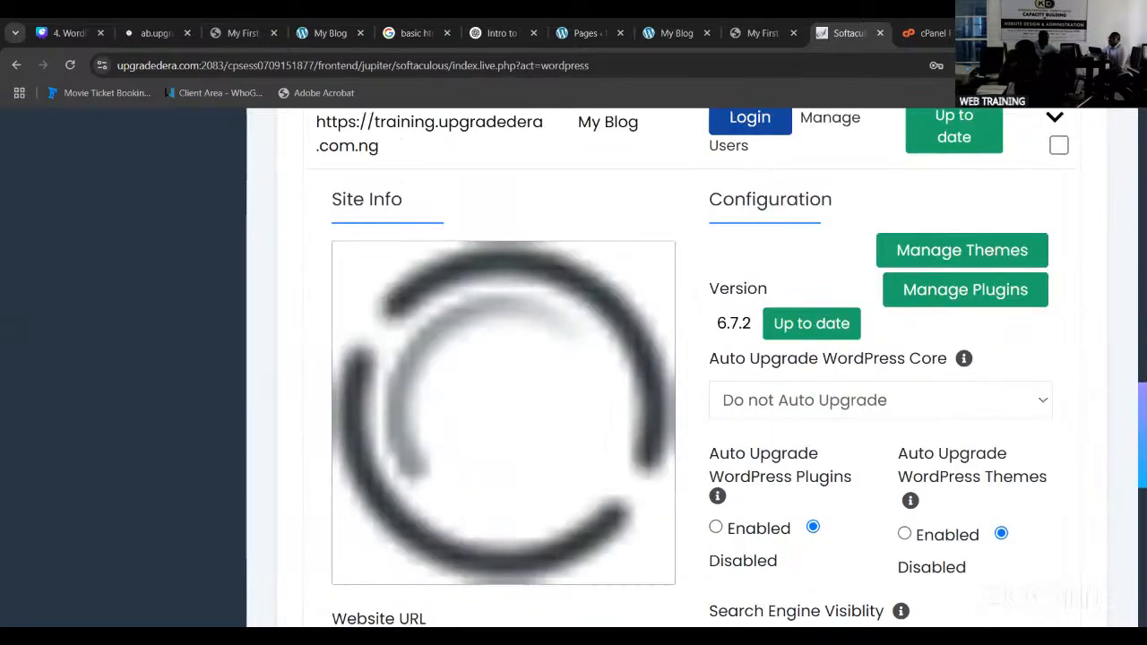
scroll(690, 368, "up", 7)
scroll(690, 367, "up", 6)
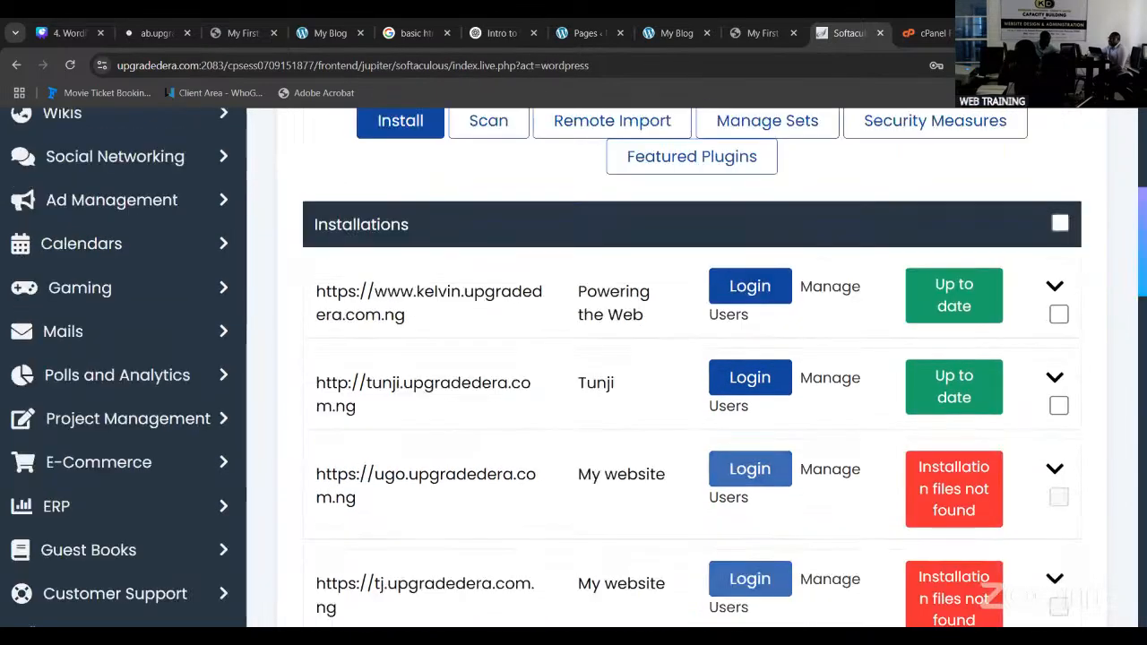
scroll(966, 488, "up", 5)
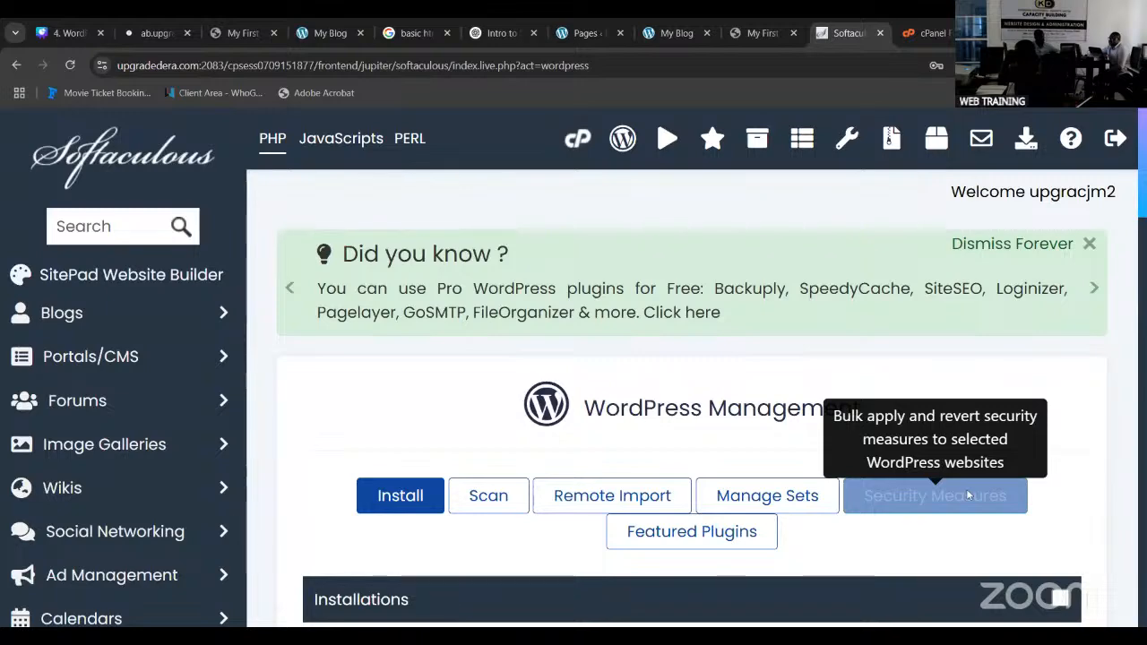
scroll(966, 488, "down", 1)
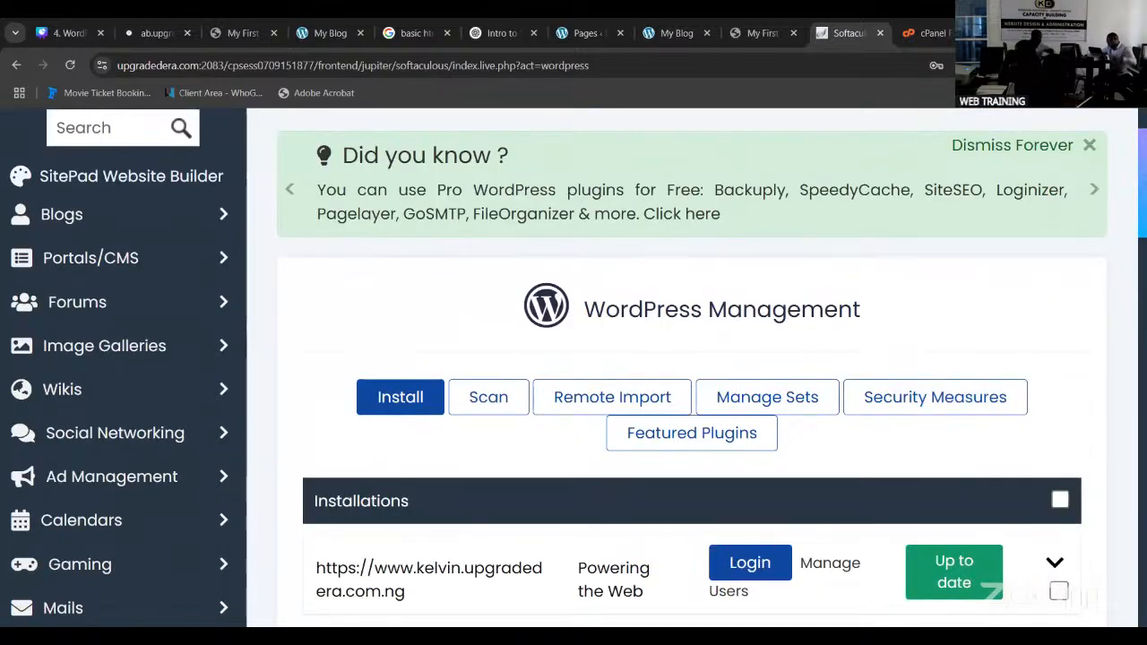
scroll(689, 511, "down", 1)
scroll(690, 514, "down", 4)
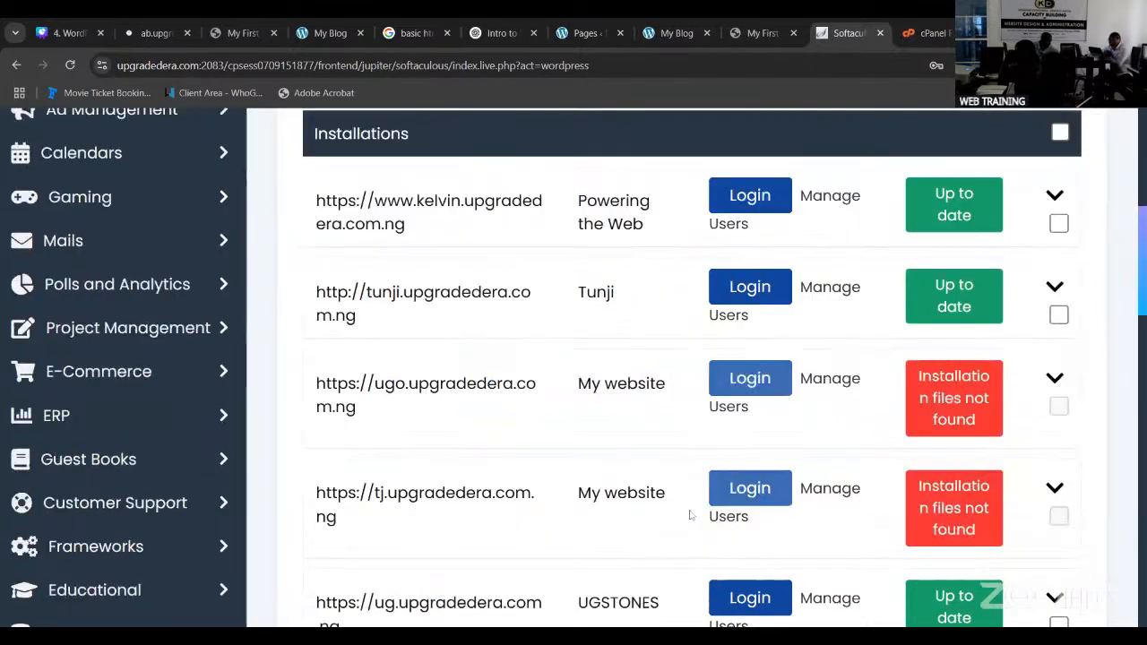
scroll(690, 514, "down", 5)
scroll(435, 490, "up", 2)
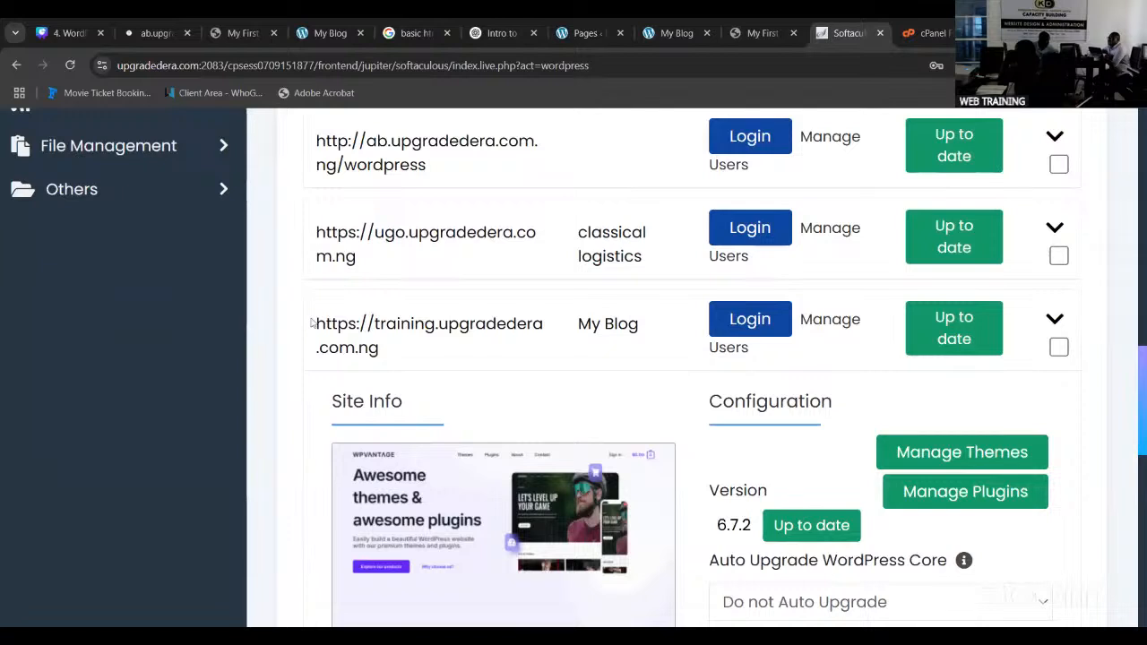
scroll(313, 323, "down", 1)
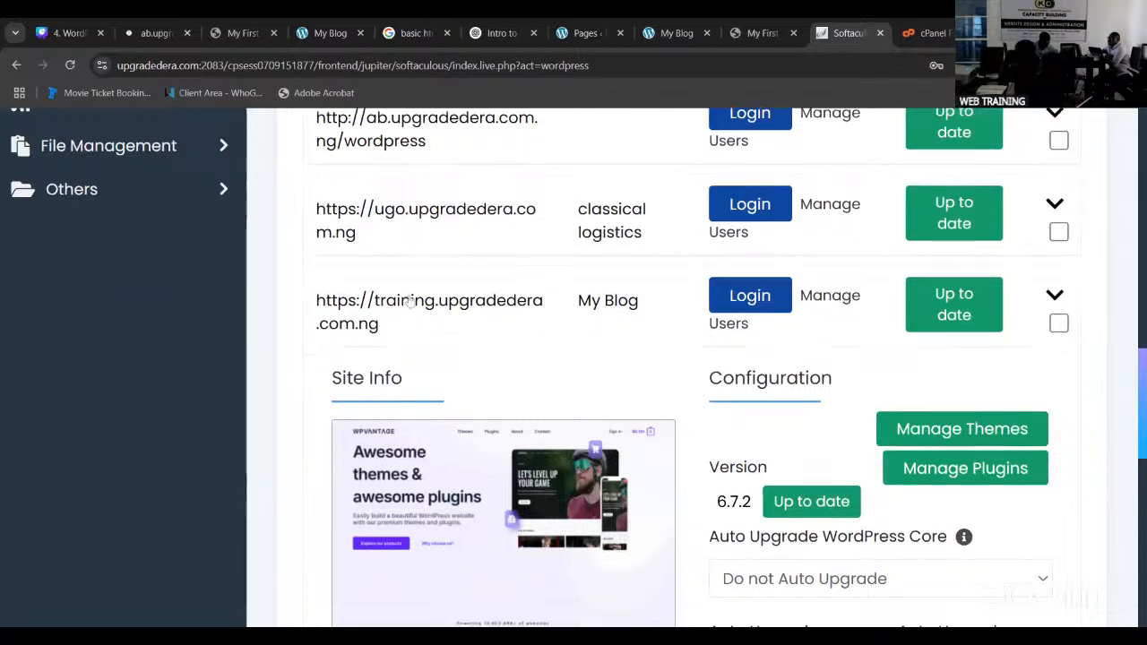
Step: Highlight the training site's web address, then review the remaining configuration, including debug mode disabled
left_click_drag(332, 300, 527, 323)
scroll(527, 323, "up", 1)
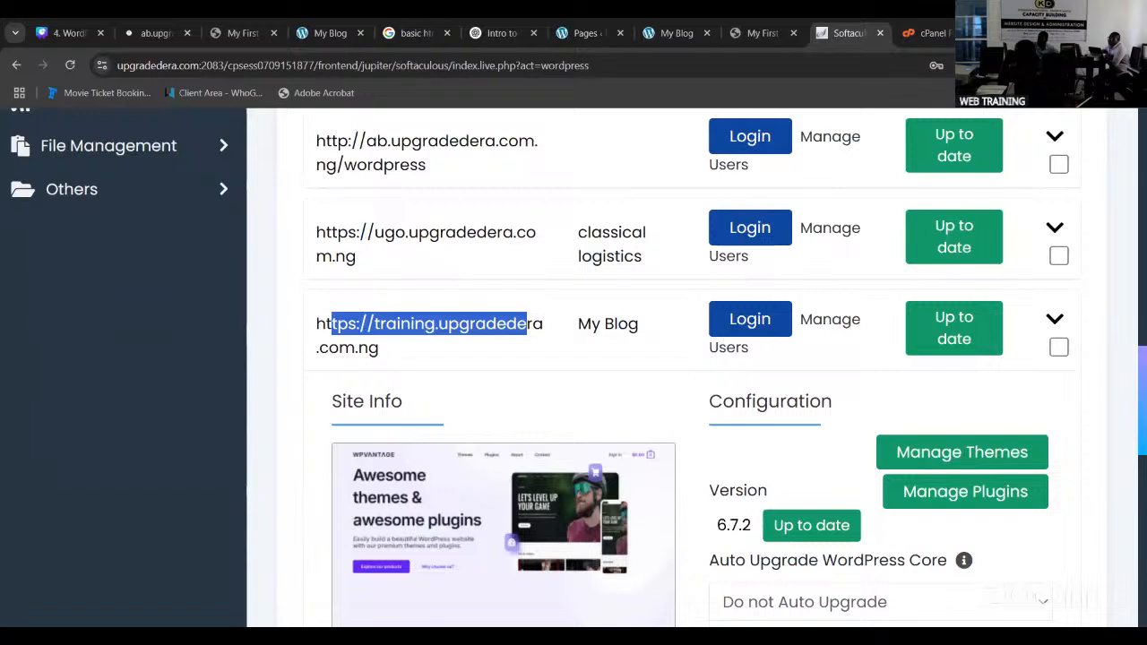
left_click(659, 363)
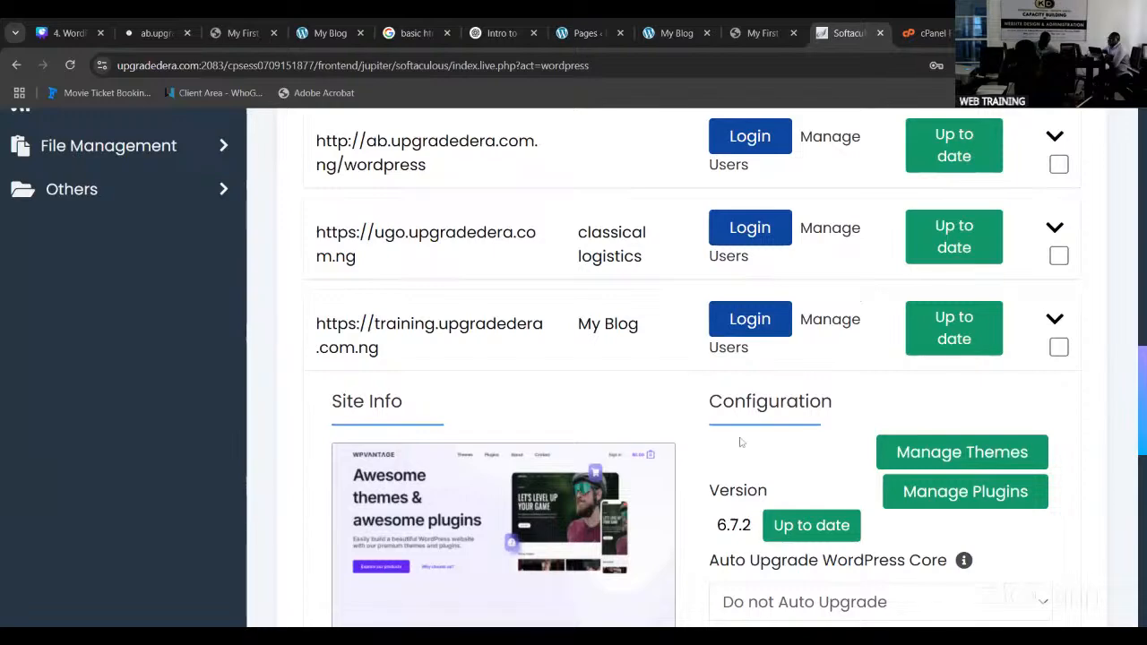
scroll(740, 442, "down", 3)
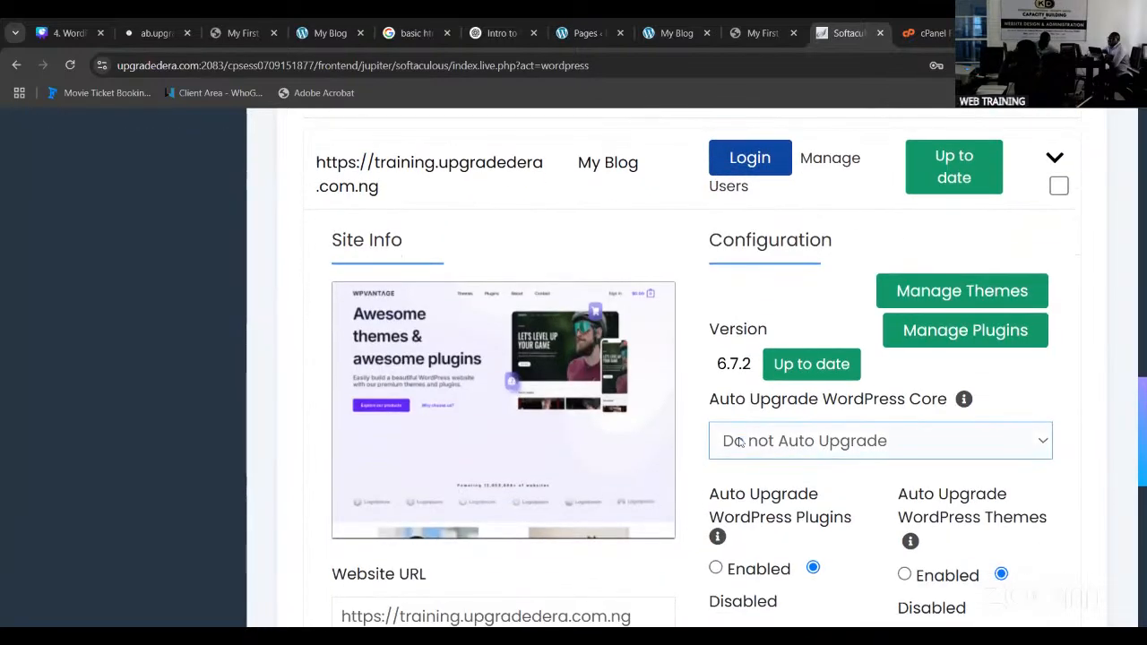
scroll(741, 442, "down", 1)
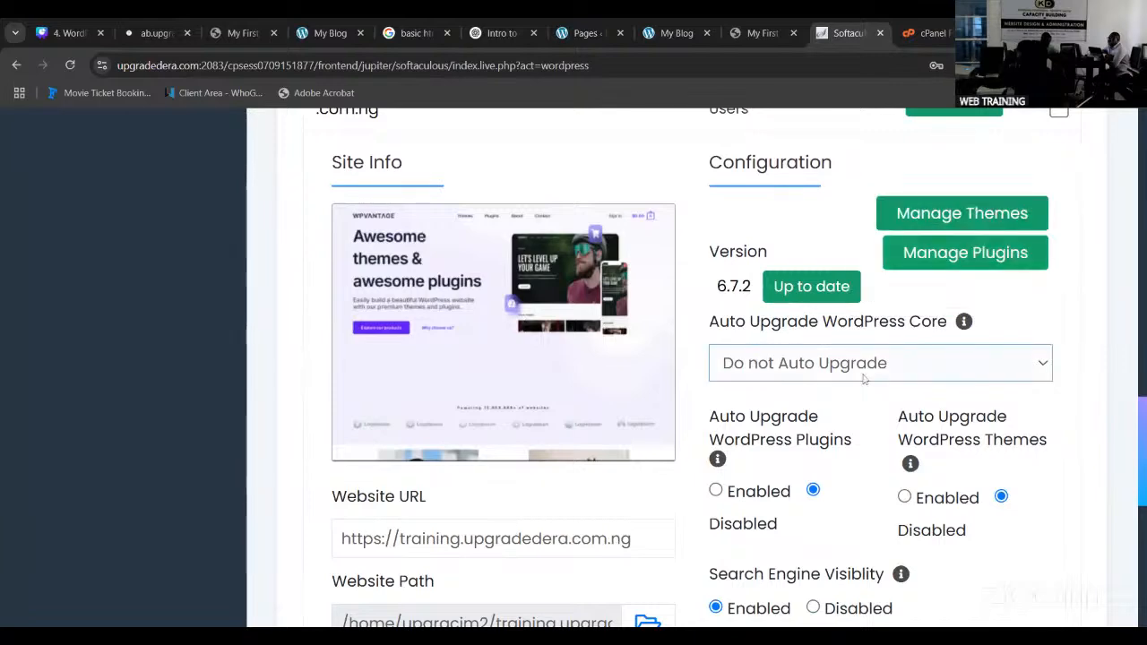
scroll(907, 512, "down", 4)
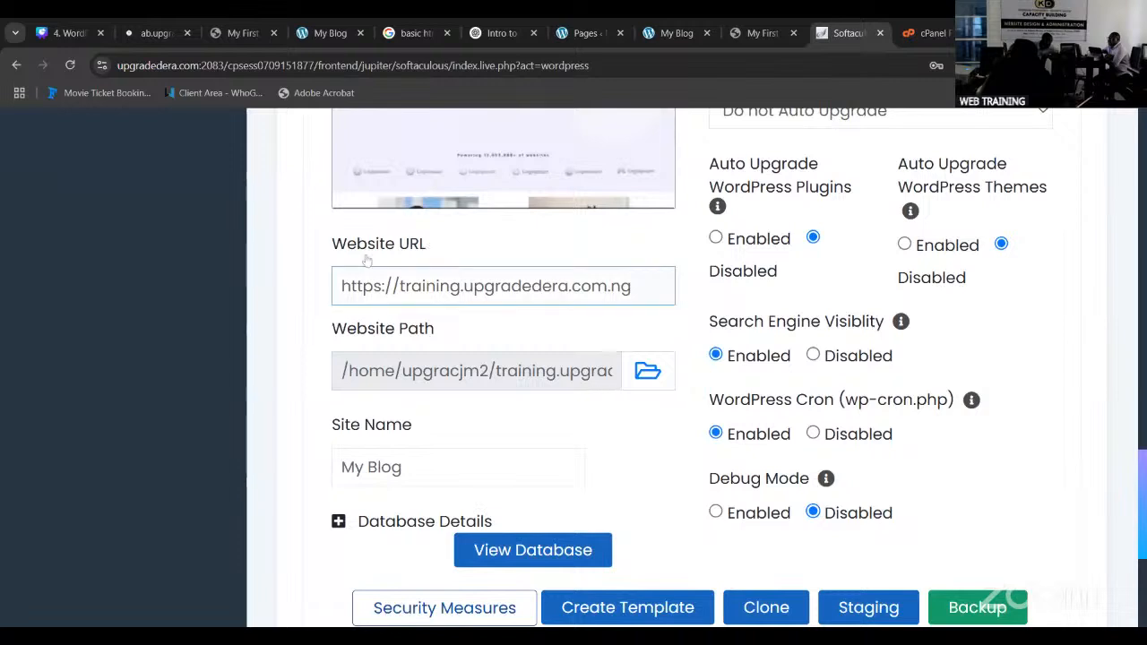
scroll(429, 290, "down", 1)
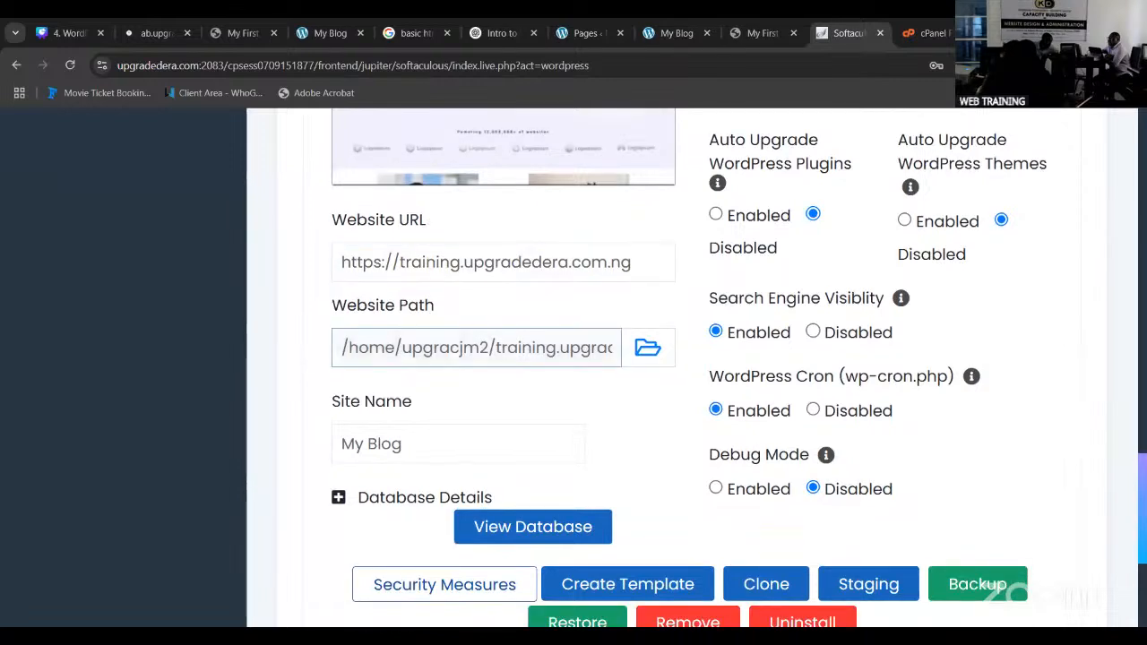
left_click(647, 347)
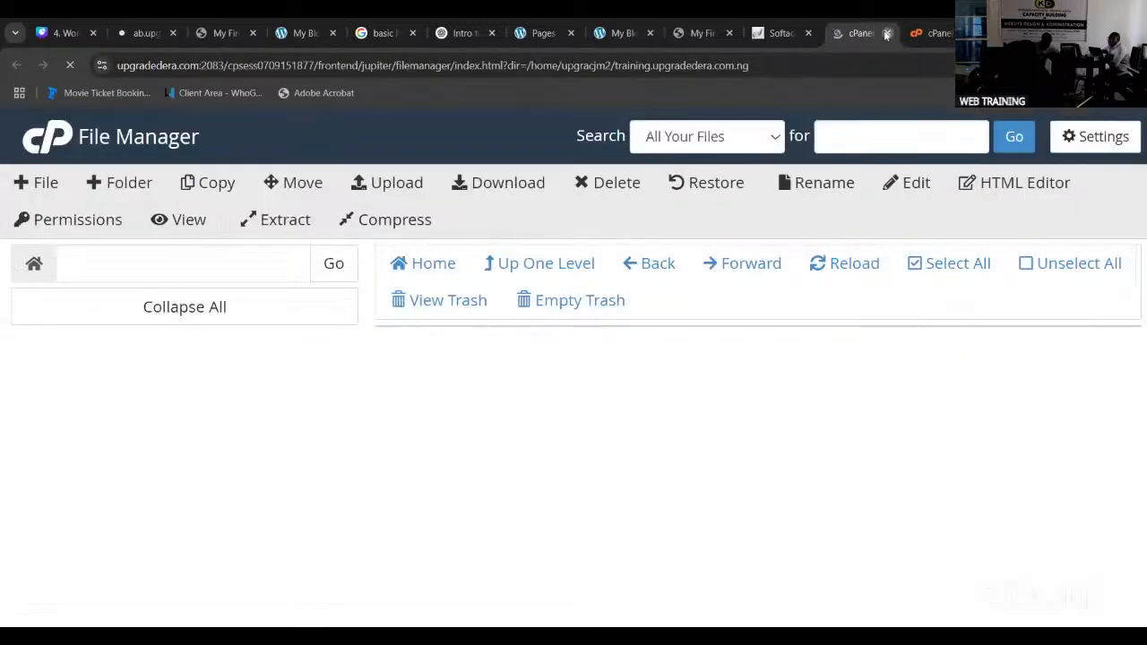
left_click(886, 34)
scroll(518, 487, "down", 1)
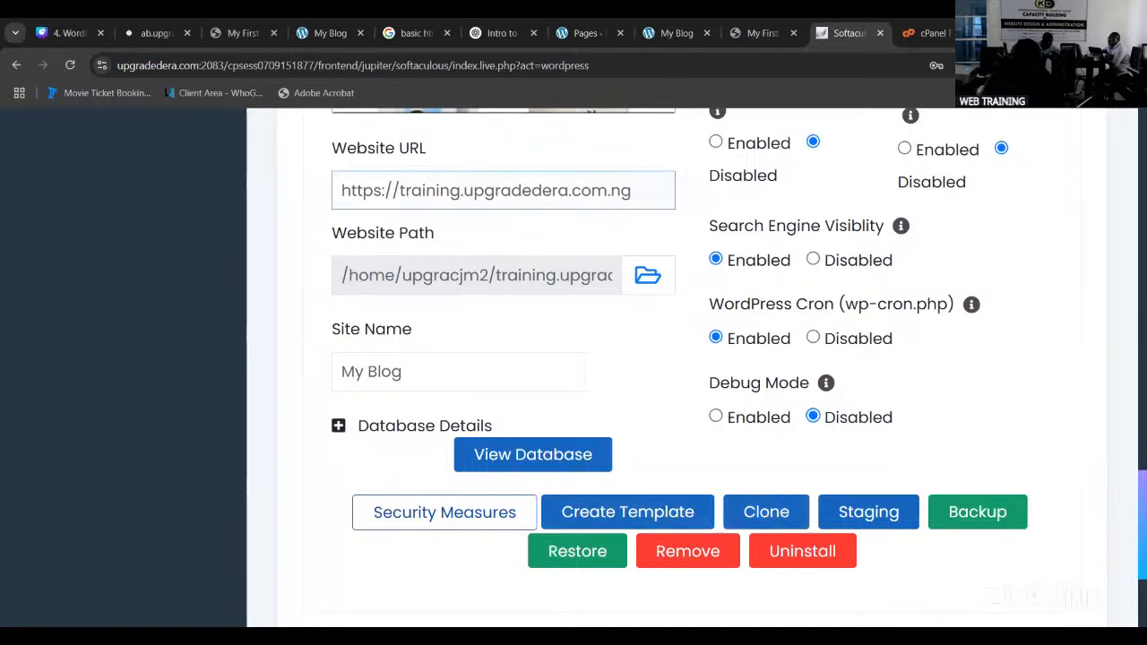
left_click(638, 191)
type("k")
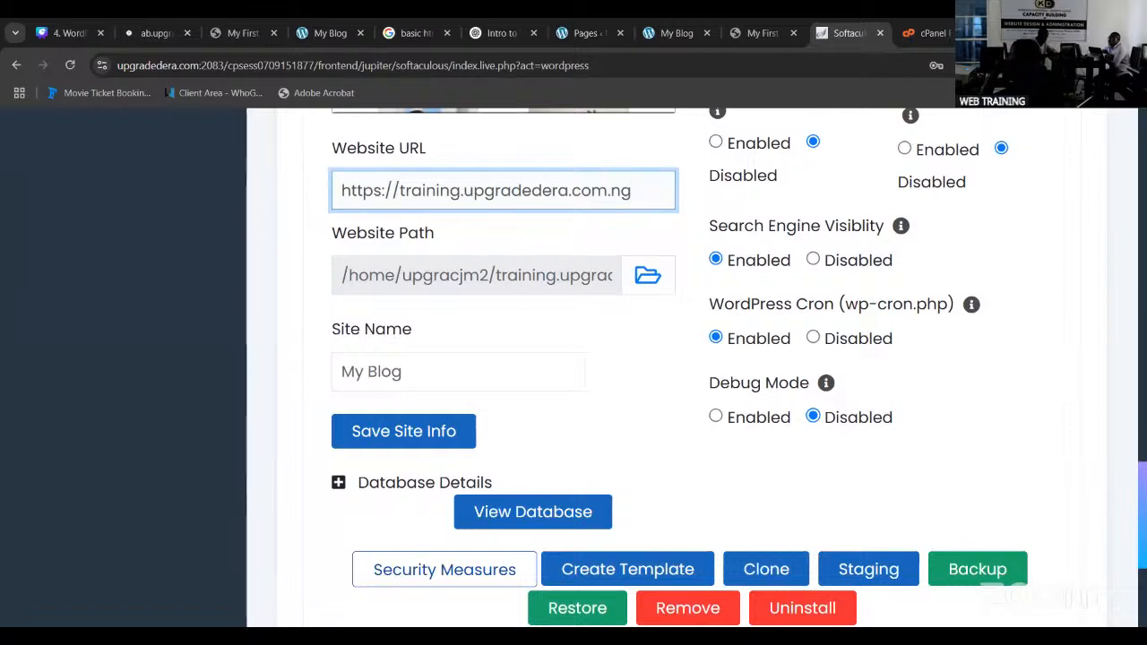
type("/")
scroll(696, 368, "down", 1)
type("wp")
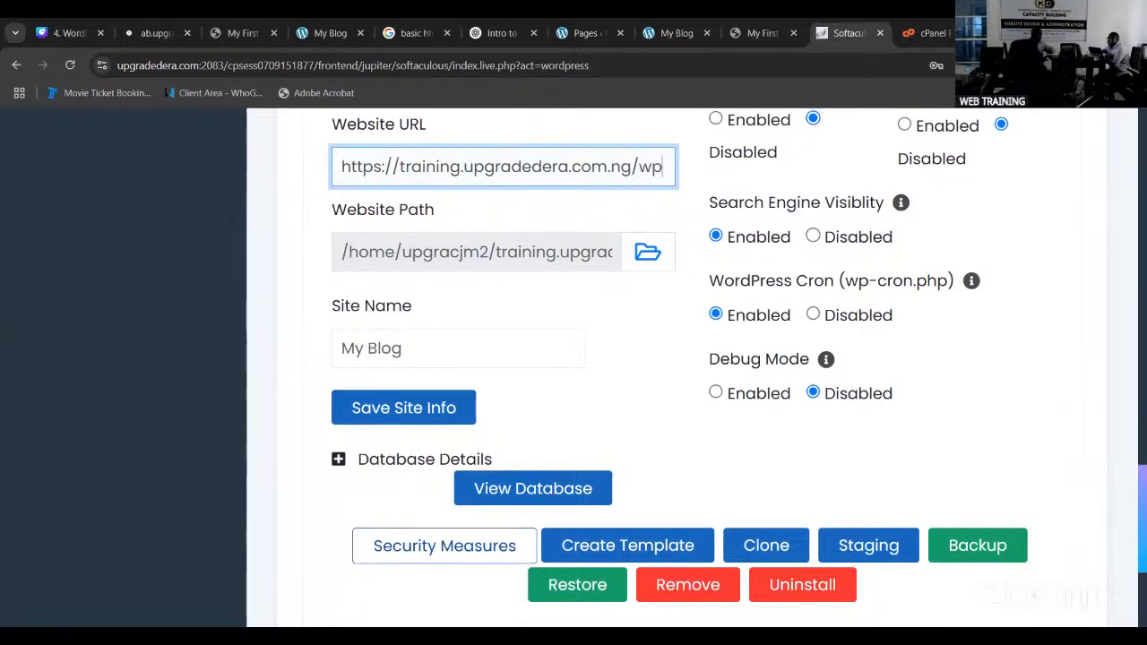
scroll(697, 368, "up", 1)
key("BackSpace")
key("BackSpace")
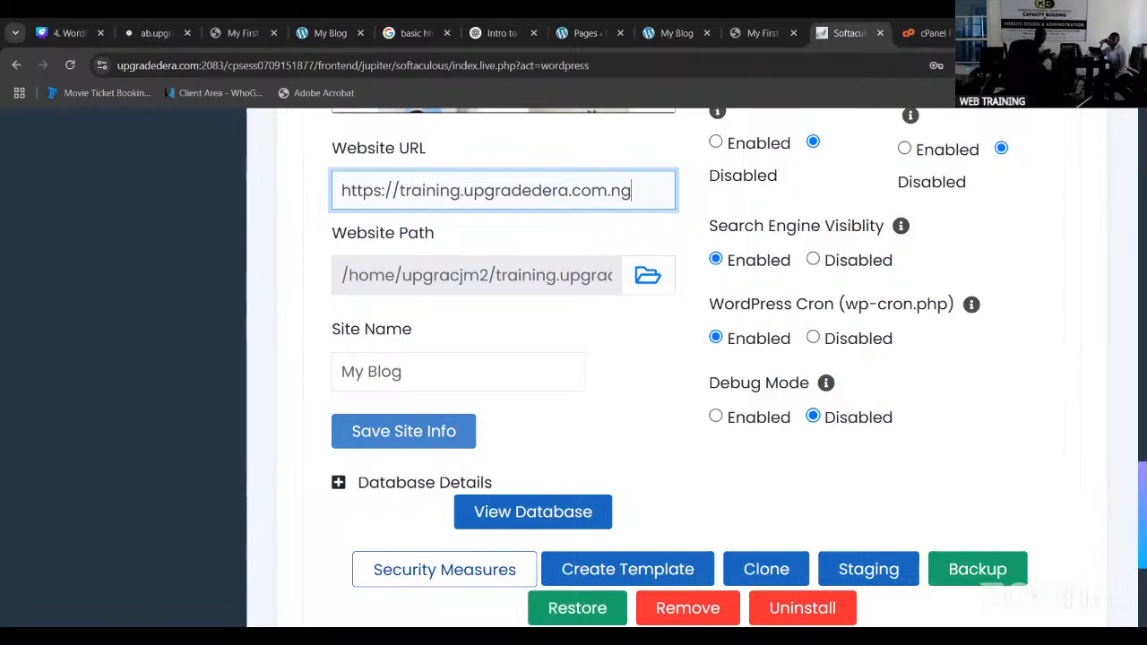
scroll(780, 468, "down", 1)
scroll(782, 469, "down", 2)
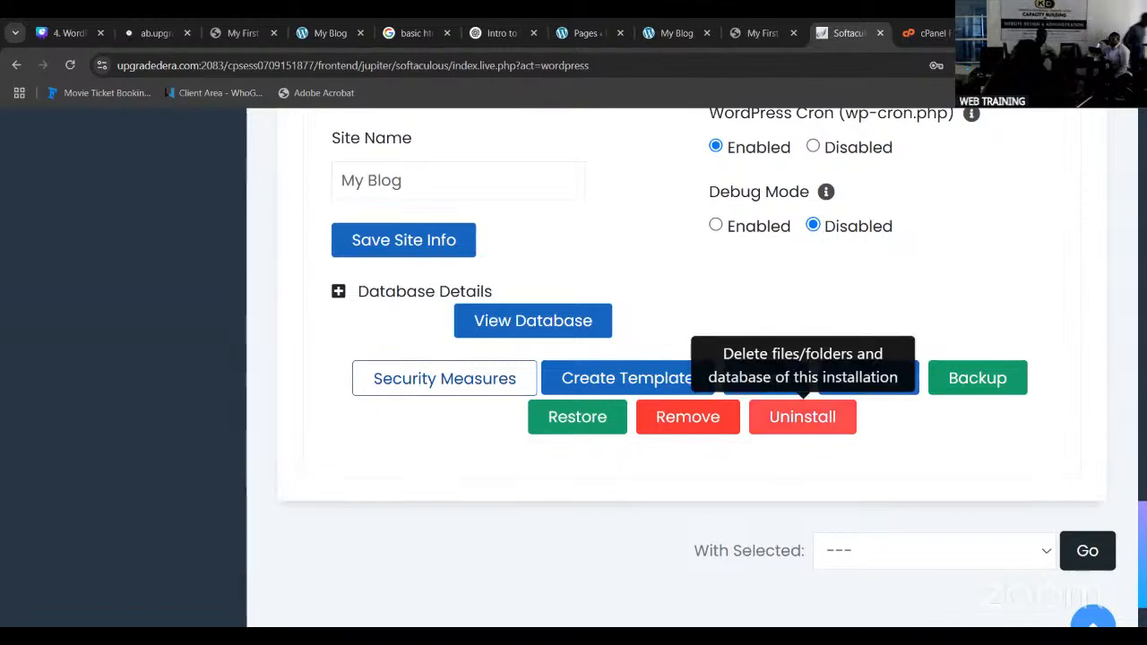
scroll(651, 294, "up", 15)
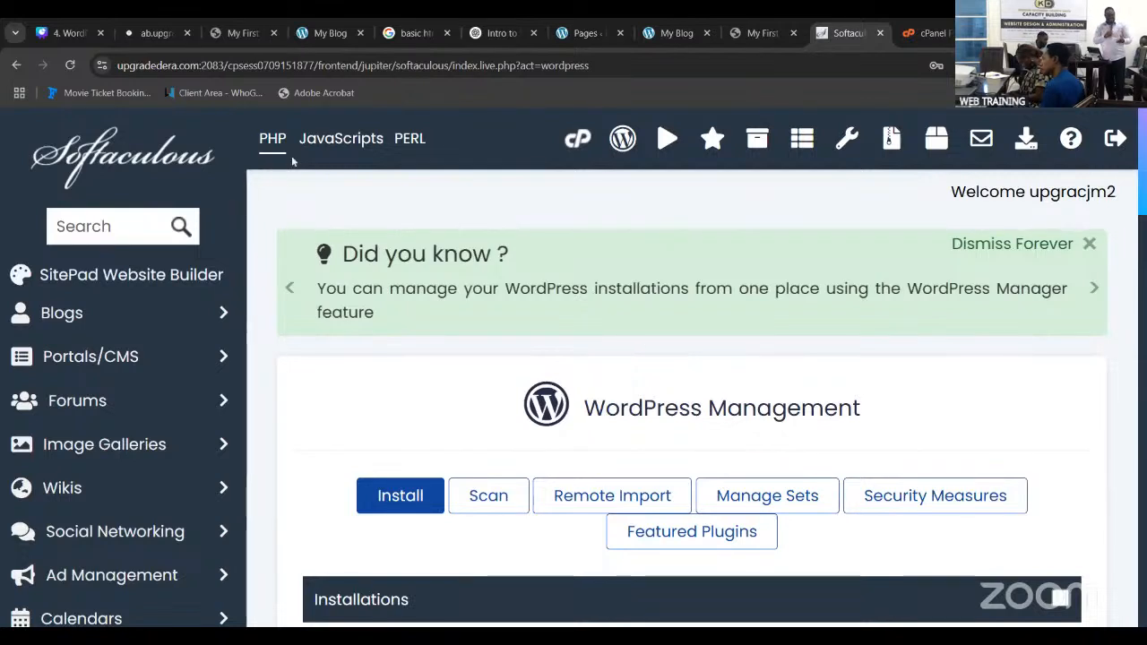
Step: Return to the live training.upgradedera.com.ng homepage headed 'Awesome themes & awesome plugins'
left_click(664, 27)
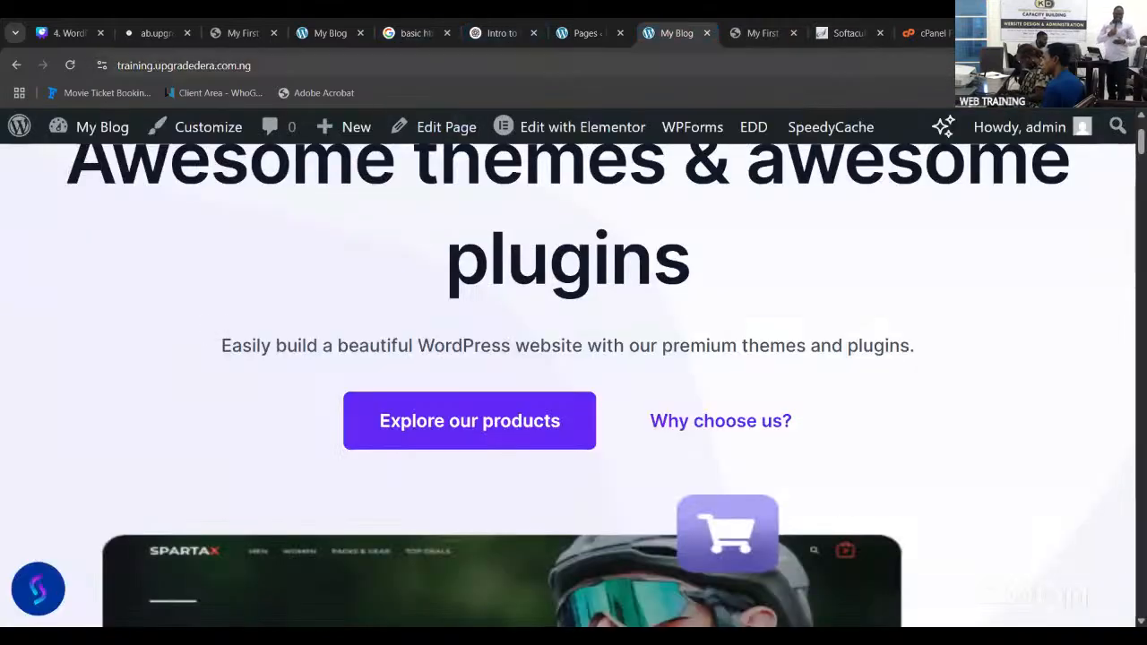
left_click(108, 68)
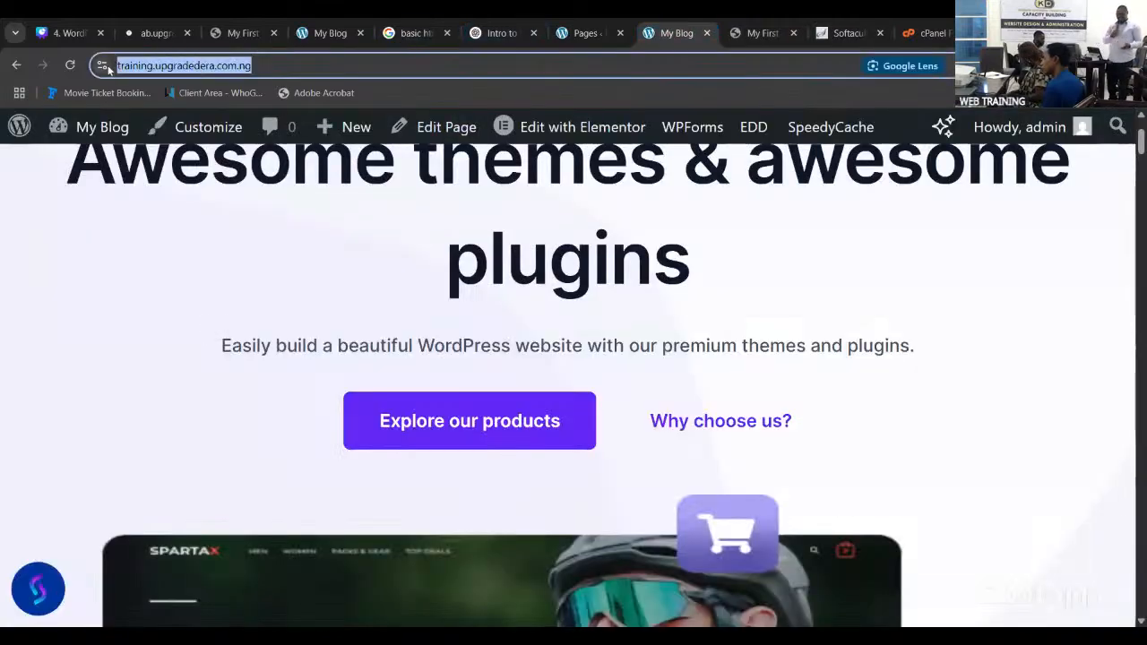
left_click(376, 128)
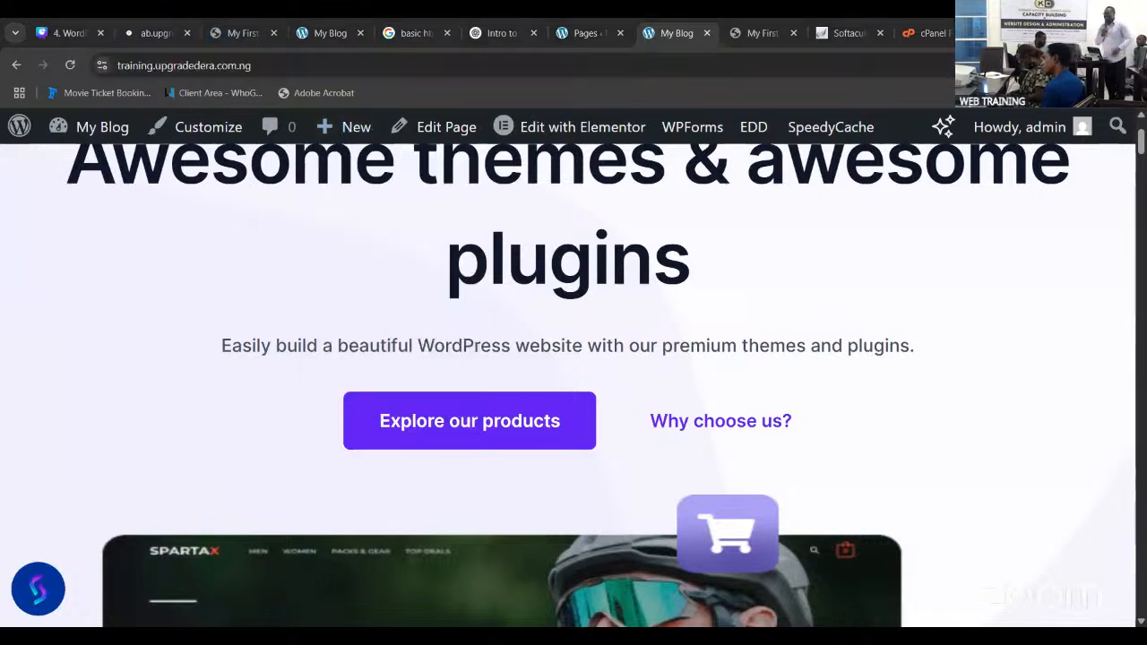